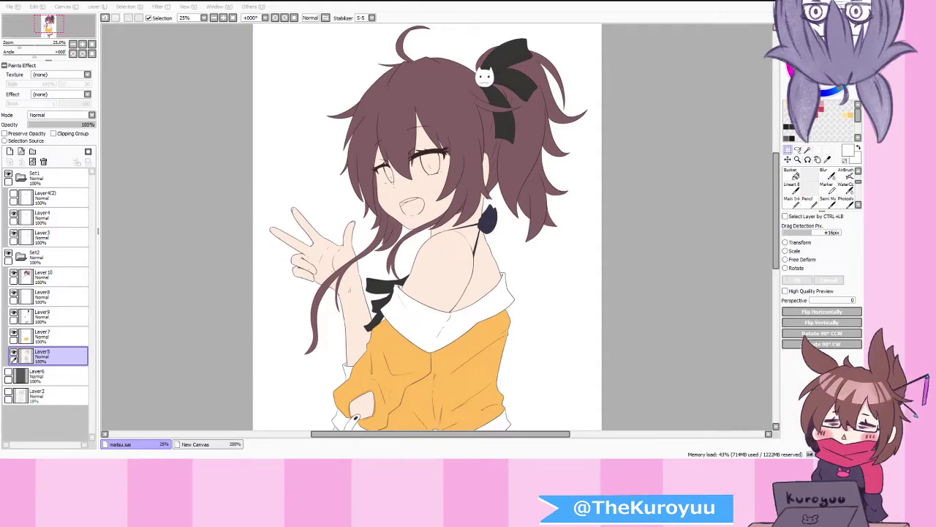
Step: Set the AirBrush to size 100 with a light orange skin-shadow colour and shade the forehead and beside the larger eye on Layer5
{"action": "key", "text": "alt+Tab"}
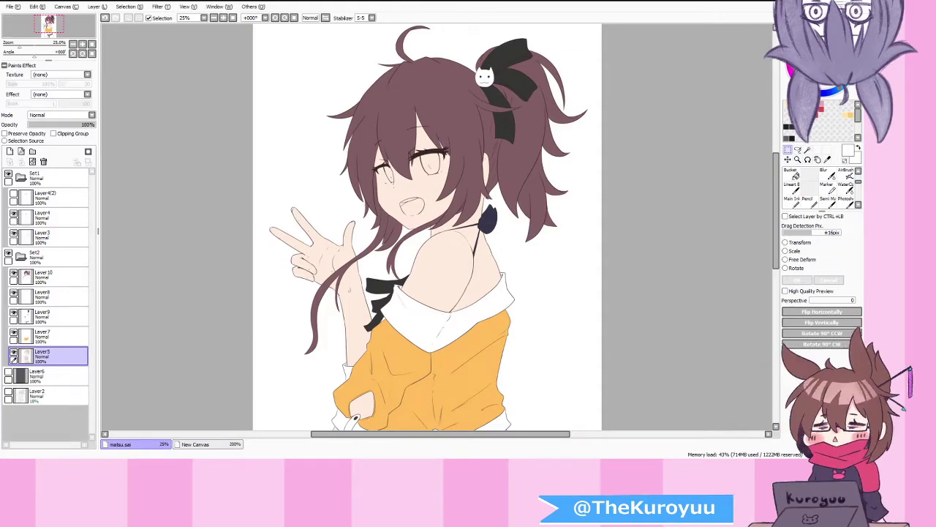
{"action": "scroll", "coordinate": [424, 251], "scroll_direction": "down", "scroll_amount": 1}
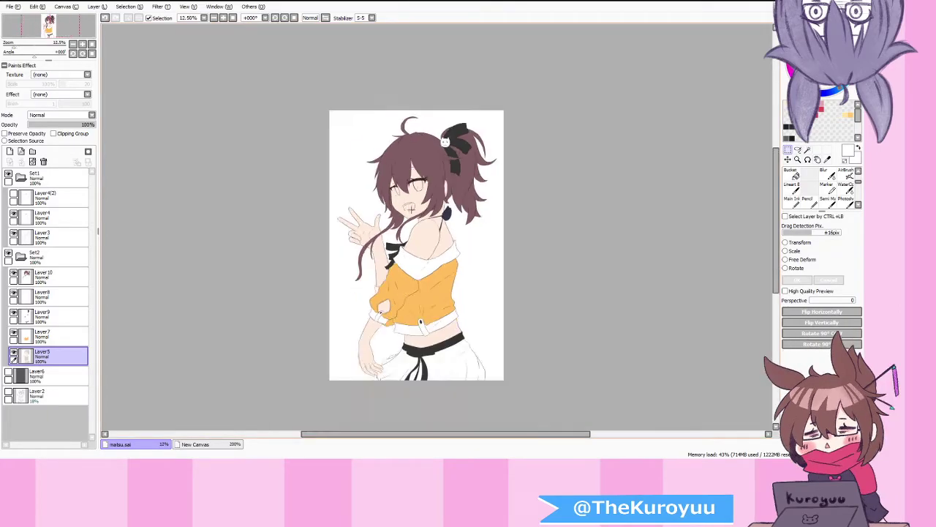
{"action": "scroll", "coordinate": [436, 257], "scroll_direction": "up", "scroll_amount": 2}
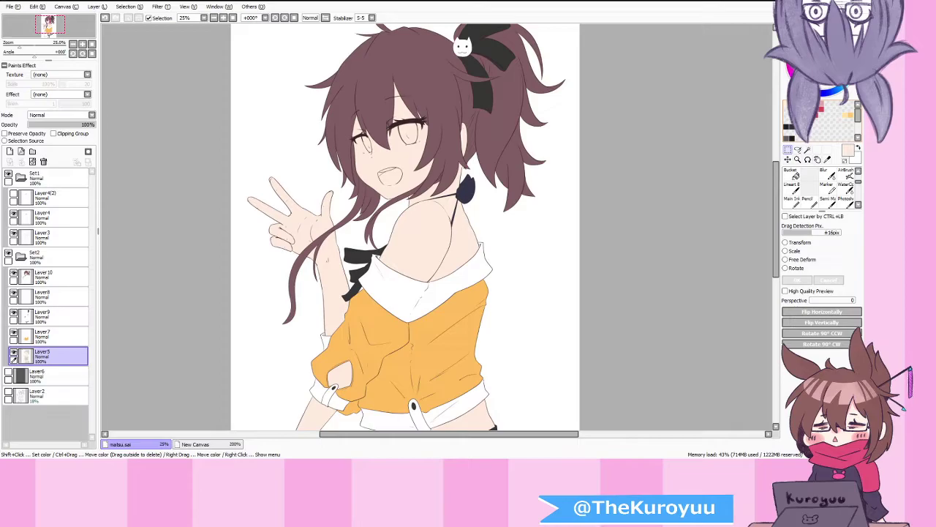
{"action": "left_click", "coordinate": [801, 108]}
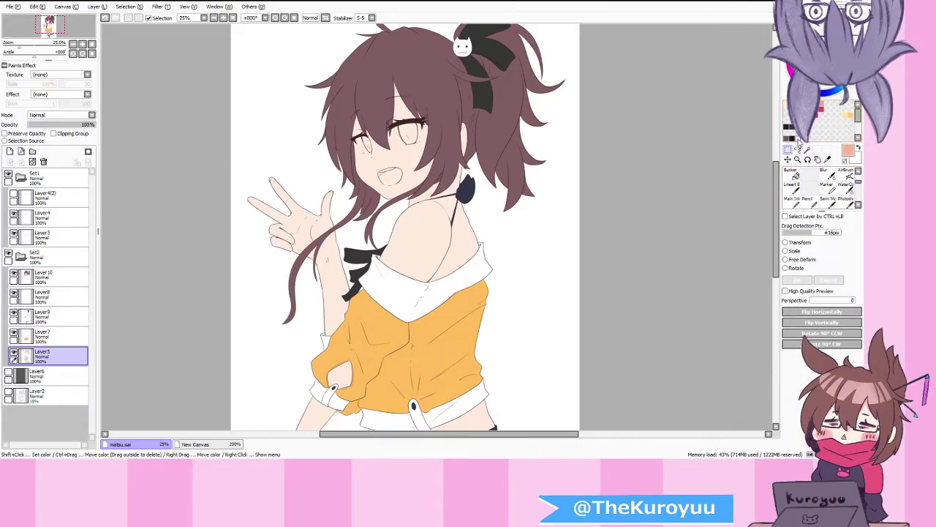
{"action": "left_click", "coordinate": [847, 173]}
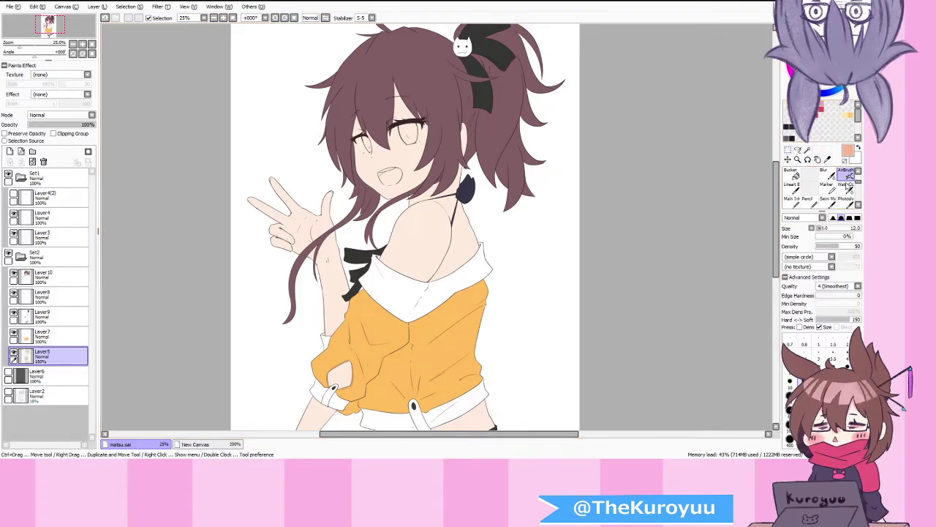
{"action": "left_click", "coordinate": [804, 402]}
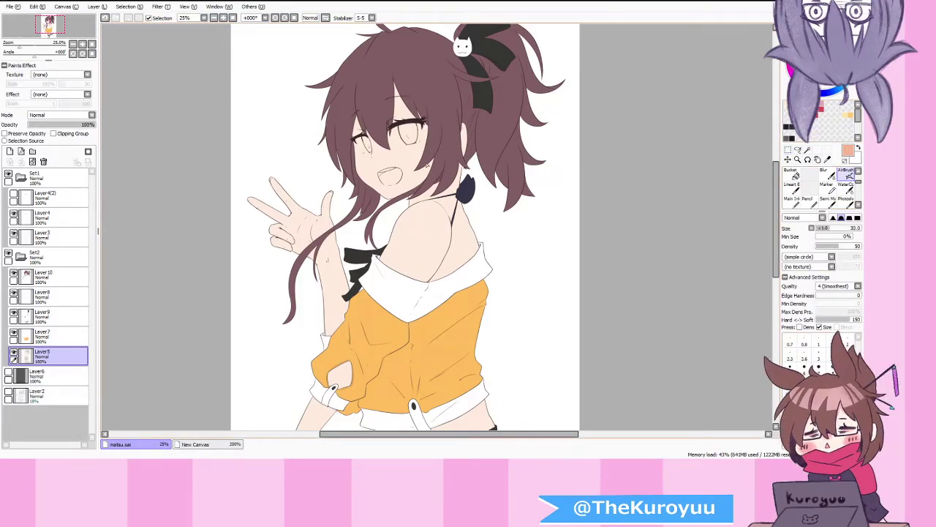
{"action": "left_click", "coordinate": [834, 416]}
{"action": "scroll", "coordinate": [398, 94], "scroll_direction": "up", "scroll_amount": 1}
{"action": "mouse_move", "coordinate": [394, 82]}
{"action": "left_mouse_down"}
{"action": "mouse_move", "coordinate": [439, 140]}
{"action": "mouse_move", "coordinate": [443, 197]}
{"action": "left_mouse_up"}
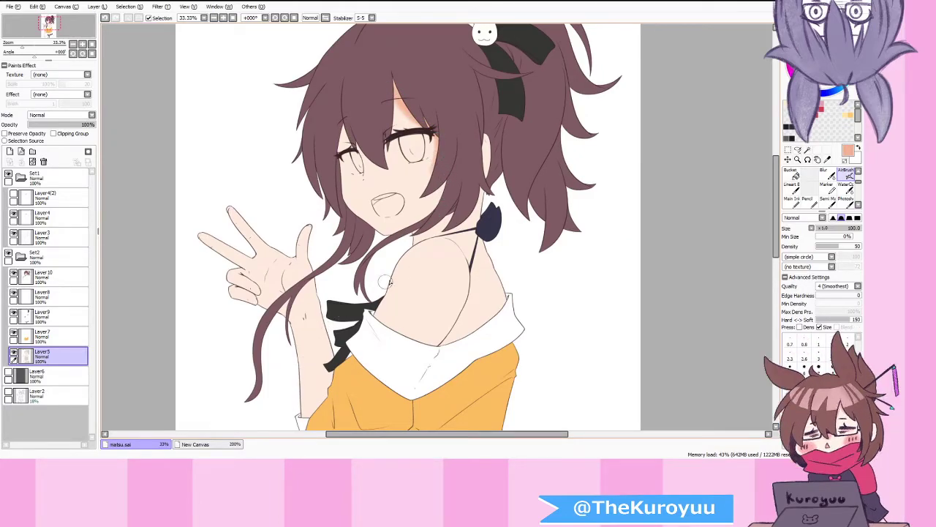
Step: Arrange the New Canvas reference illustration beside the drawing and sample a pinkish skin shade from it
{"action": "key", "text": "Tab"}
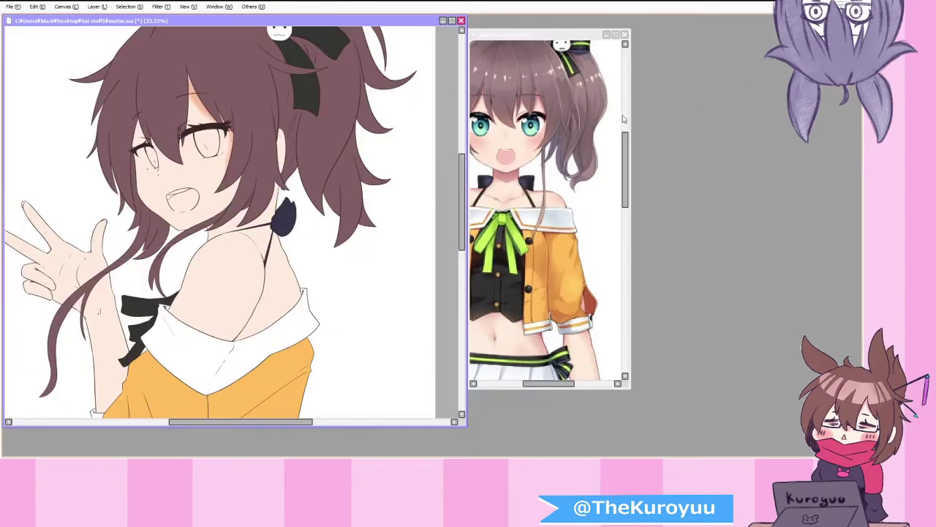
{"action": "left_click_drag", "start_coordinate": [536, 48], "coordinate": [705, 53]}
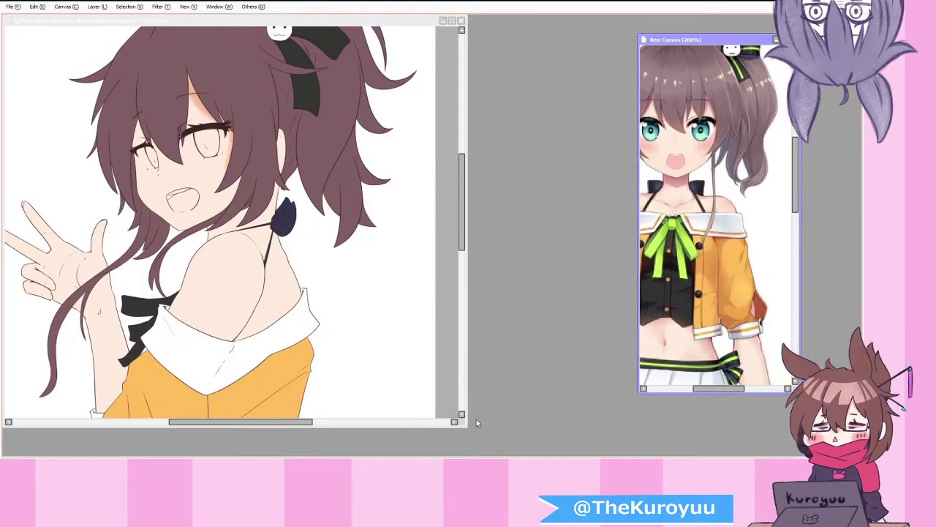
{"action": "left_click_drag", "start_coordinate": [469, 427], "coordinate": [506, 447]}
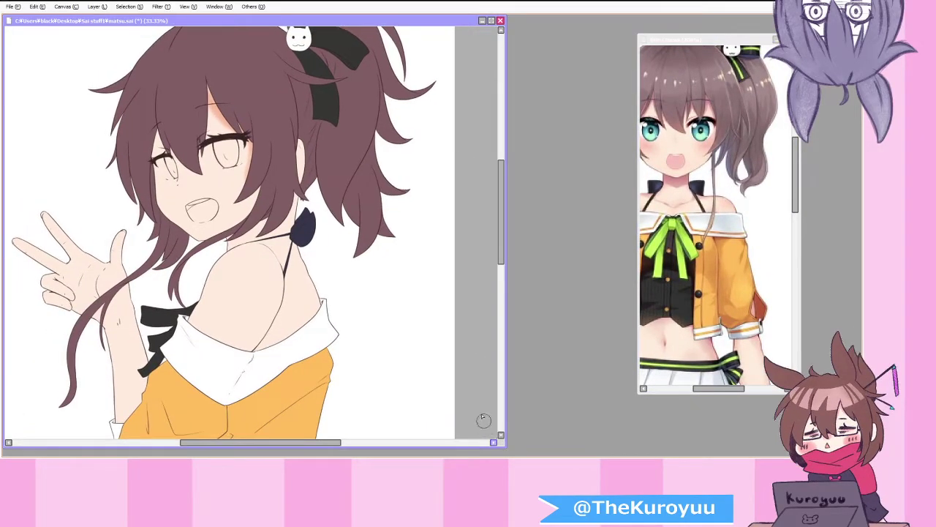
{"action": "scroll", "coordinate": [443, 383], "scroll_direction": "down", "scroll_amount": 1}
{"action": "scroll", "coordinate": [443, 382], "scroll_direction": "up", "scroll_amount": 1}
{"action": "key", "text": "Tab"}
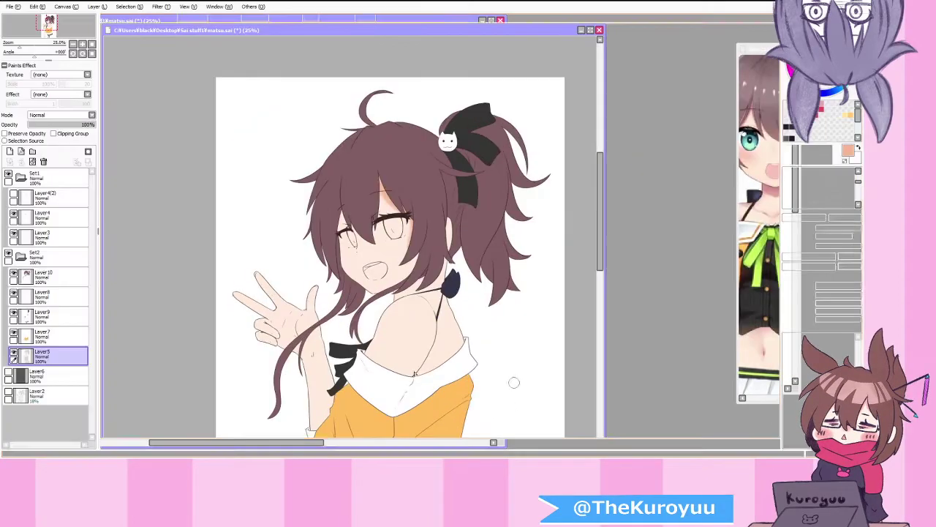
{"action": "left_click_drag", "start_coordinate": [756, 49], "coordinate": [671, 36]}
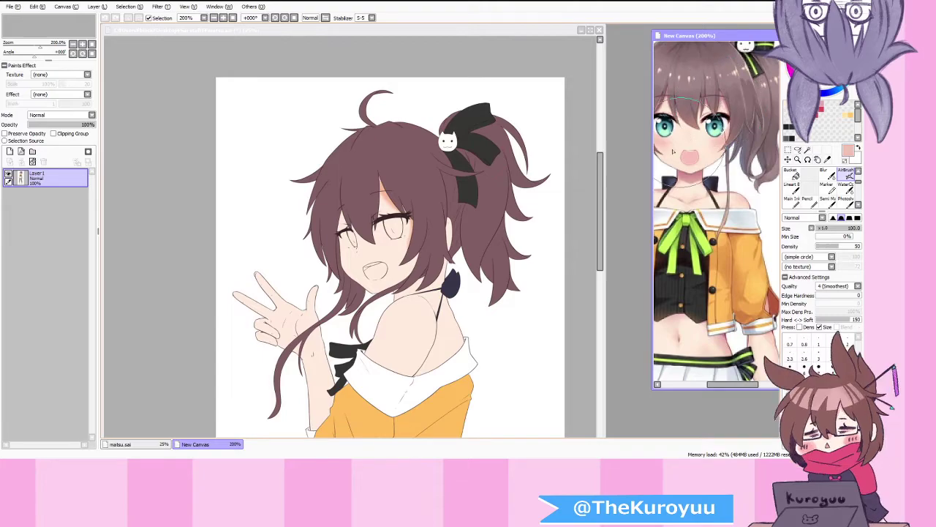
Step: Airbrush pinkish blush across the cheeks and nose at size 100, with opacity preserved on Layer5
{"action": "left_click", "coordinate": [388, 187]}
{"action": "scroll", "coordinate": [402, 205], "scroll_direction": "up", "scroll_amount": 1}
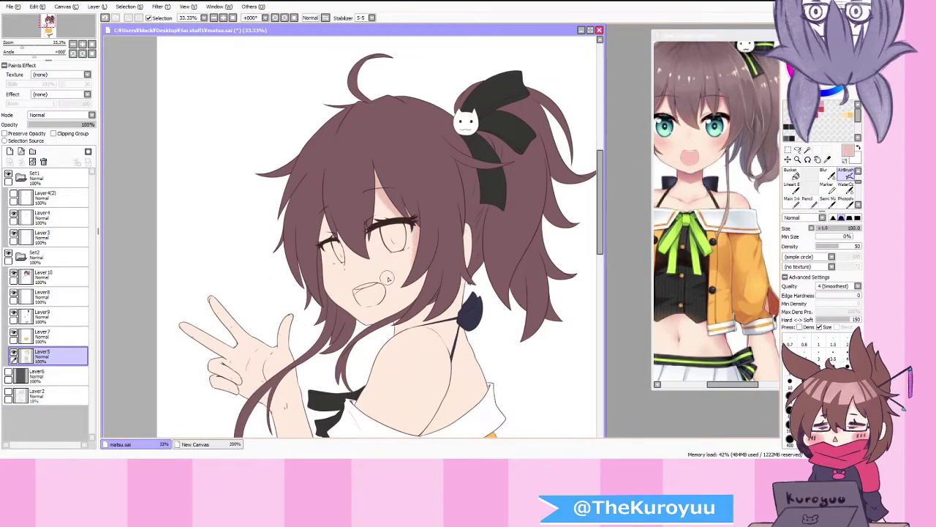
{"action": "key", "text": "e"}
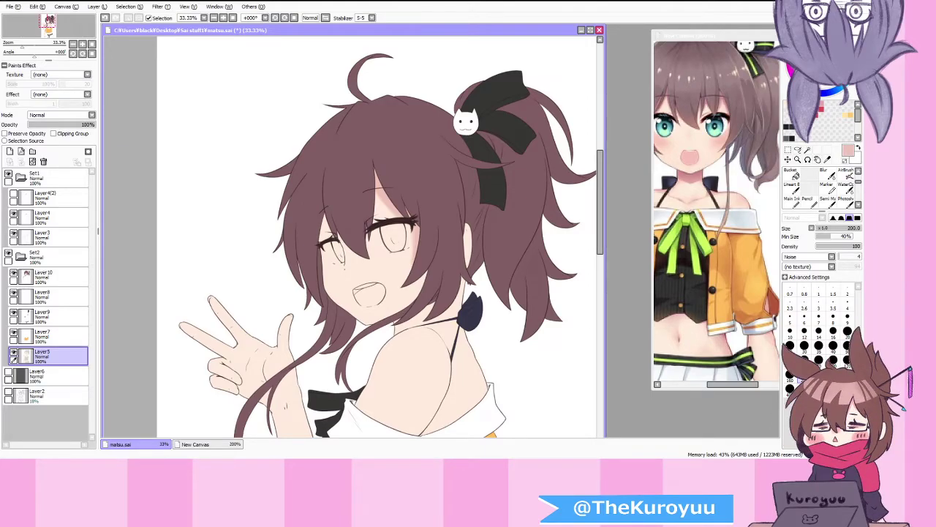
{"action": "key", "text": "v"}
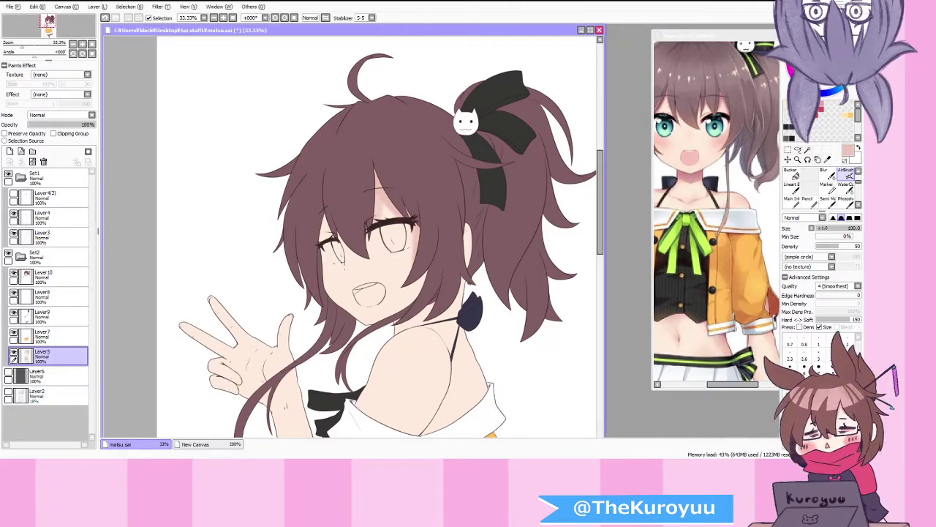
{"action": "scroll", "coordinate": [401, 289], "scroll_direction": "down", "scroll_amount": 1}
{"action": "scroll", "coordinate": [401, 288], "scroll_direction": "up", "scroll_amount": 1}
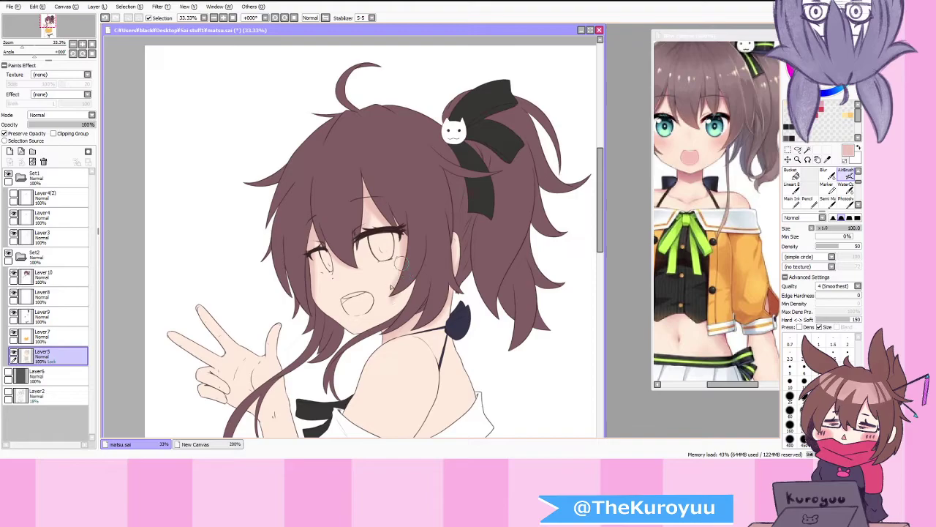
{"action": "mouse_move", "coordinate": [400, 264]}
{"action": "left_mouse_down"}
{"action": "mouse_move", "coordinate": [376, 287]}
{"action": "mouse_move", "coordinate": [373, 276]}
{"action": "mouse_move", "coordinate": [316, 301]}
{"action": "mouse_move", "coordinate": [317, 284]}
{"action": "mouse_move", "coordinate": [350, 275]}
{"action": "left_mouse_up"}
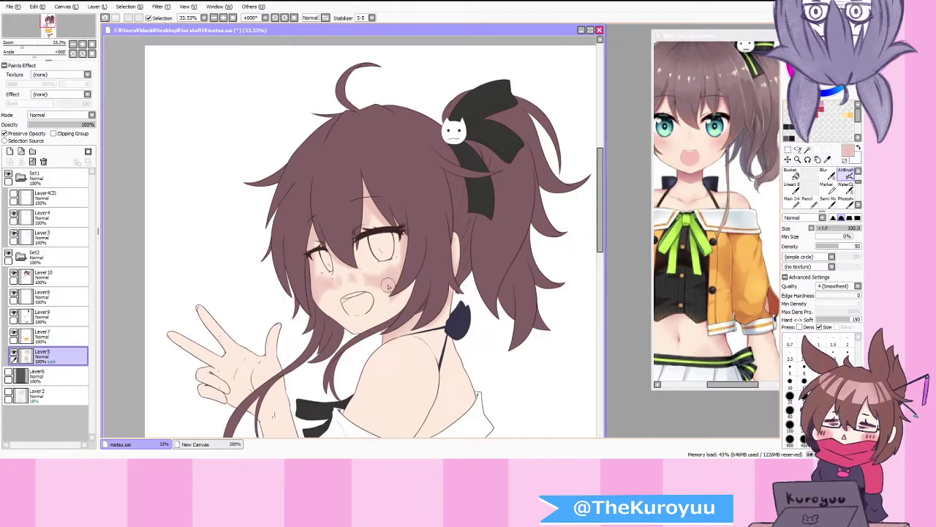
{"action": "left_click_drag", "start_coordinate": [383, 277], "coordinate": [443, 267]}
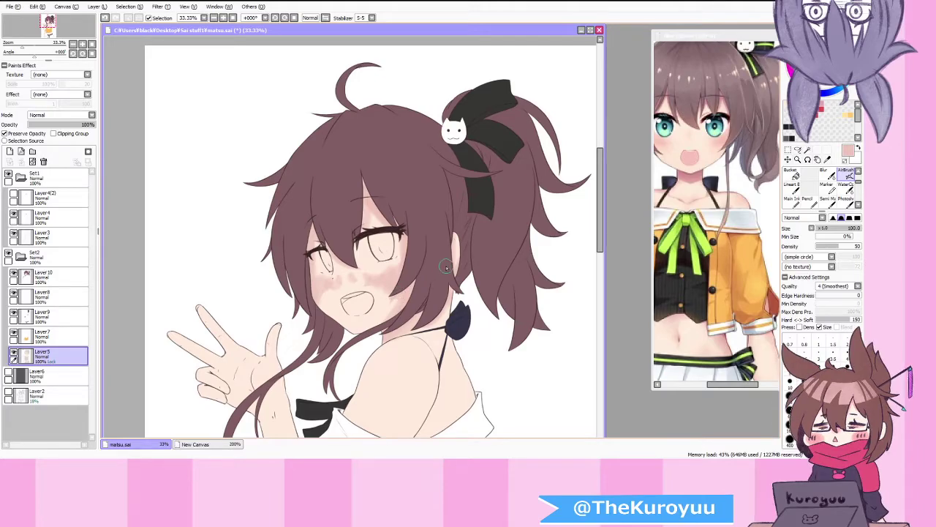
Step: Airbrush pinkish shading onto the fingers and palm of the raised hand
{"action": "scroll", "coordinate": [442, 267], "scroll_direction": "down", "scroll_amount": 1}
{"action": "scroll", "coordinate": [333, 346], "scroll_direction": "up", "scroll_amount": 1}
{"action": "scroll", "coordinate": [294, 367], "scroll_direction": "up", "scroll_amount": 1}
{"action": "mouse_move", "coordinate": [279, 363]}
{"action": "left_mouse_down"}
{"action": "mouse_move", "coordinate": [284, 321]}
{"action": "mouse_move", "coordinate": [263, 347]}
{"action": "mouse_move", "coordinate": [241, 337]}
{"action": "mouse_move", "coordinate": [248, 342]}
{"action": "mouse_move", "coordinate": [272, 314]}
{"action": "mouse_move", "coordinate": [244, 306]}
{"action": "mouse_move", "coordinate": [227, 285]}
{"action": "mouse_move", "coordinate": [237, 271]}
{"action": "mouse_move", "coordinate": [220, 284]}
{"action": "mouse_move", "coordinate": [228, 251]}
{"action": "mouse_move", "coordinate": [208, 273]}
{"action": "mouse_move", "coordinate": [200, 252]}
{"action": "mouse_move", "coordinate": [234, 323]}
{"action": "mouse_move", "coordinate": [209, 322]}
{"action": "mouse_move", "coordinate": [212, 300]}
{"action": "mouse_move", "coordinate": [204, 320]}
{"action": "mouse_move", "coordinate": [176, 309]}
{"action": "mouse_move", "coordinate": [189, 277]}
{"action": "mouse_move", "coordinate": [177, 300]}
{"action": "mouse_move", "coordinate": [148, 277]}
{"action": "mouse_move", "coordinate": [194, 314]}
{"action": "mouse_move", "coordinate": [229, 326]}
{"action": "mouse_move", "coordinate": [321, 307]}
{"action": "mouse_move", "coordinate": [304, 312]}
{"action": "mouse_move", "coordinate": [302, 298]}
{"action": "mouse_move", "coordinate": [290, 321]}
{"action": "mouse_move", "coordinate": [298, 315]}
{"action": "mouse_move", "coordinate": [267, 334]}
{"action": "mouse_move", "coordinate": [218, 330]}
{"action": "mouse_move", "coordinate": [231, 311]}
{"action": "mouse_move", "coordinate": [223, 307]}
{"action": "mouse_move", "coordinate": [262, 320]}
{"action": "mouse_move", "coordinate": [239, 288]}
{"action": "left_mouse_up"}
{"action": "scroll", "coordinate": [296, 326], "scroll_direction": "down", "scroll_amount": 2}
{"action": "scroll", "coordinate": [282, 366], "scroll_direction": "up", "scroll_amount": 2}
{"action": "mouse_move", "coordinate": [300, 323]}
{"action": "left_mouse_down"}
{"action": "mouse_move", "coordinate": [299, 354]}
{"action": "mouse_move", "coordinate": [285, 319]}
{"action": "mouse_move", "coordinate": [267, 307]}
{"action": "mouse_move", "coordinate": [264, 329]}
{"action": "left_mouse_up"}
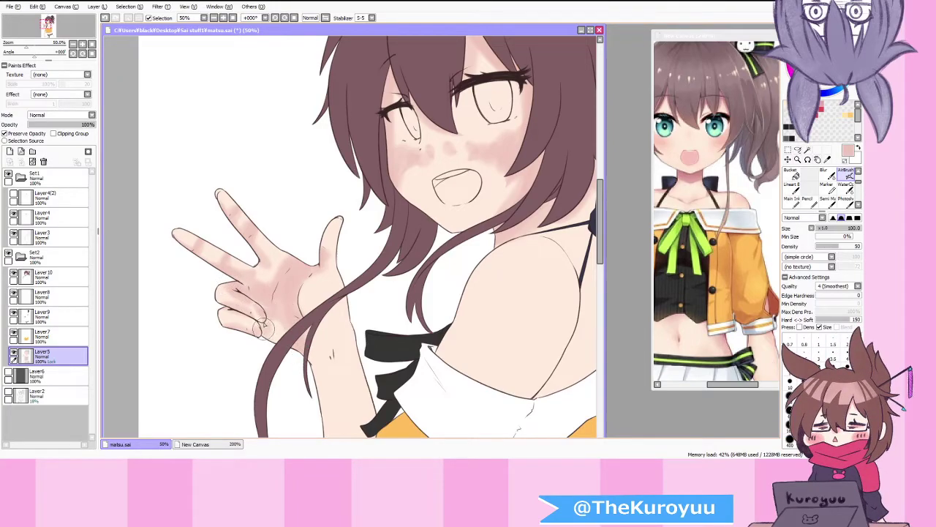
Step: Airbrush pinkish shading along the raised wrist and forearm, and over the bare shoulder and upper back
{"action": "mouse_move", "coordinate": [300, 302]}
{"action": "left_mouse_down"}
{"action": "mouse_move", "coordinate": [327, 363]}
{"action": "mouse_move", "coordinate": [338, 332]}
{"action": "mouse_move", "coordinate": [329, 340]}
{"action": "left_mouse_up"}
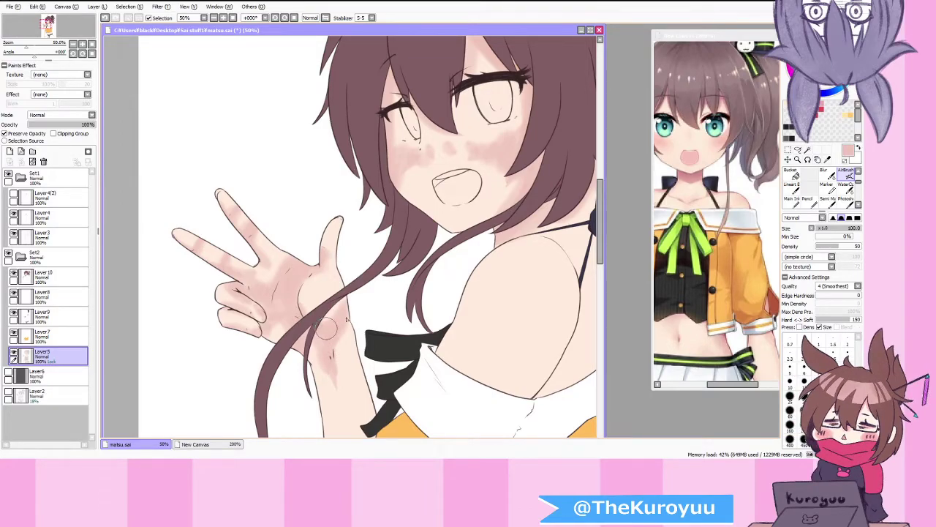
{"action": "scroll", "coordinate": [329, 344], "scroll_direction": "down", "scroll_amount": 2}
{"action": "scroll", "coordinate": [336, 402], "scroll_direction": "up", "scroll_amount": 2}
{"action": "mouse_move", "coordinate": [343, 375]}
{"action": "left_mouse_down"}
{"action": "mouse_move", "coordinate": [334, 302]}
{"action": "mouse_move", "coordinate": [343, 373]}
{"action": "left_mouse_up"}
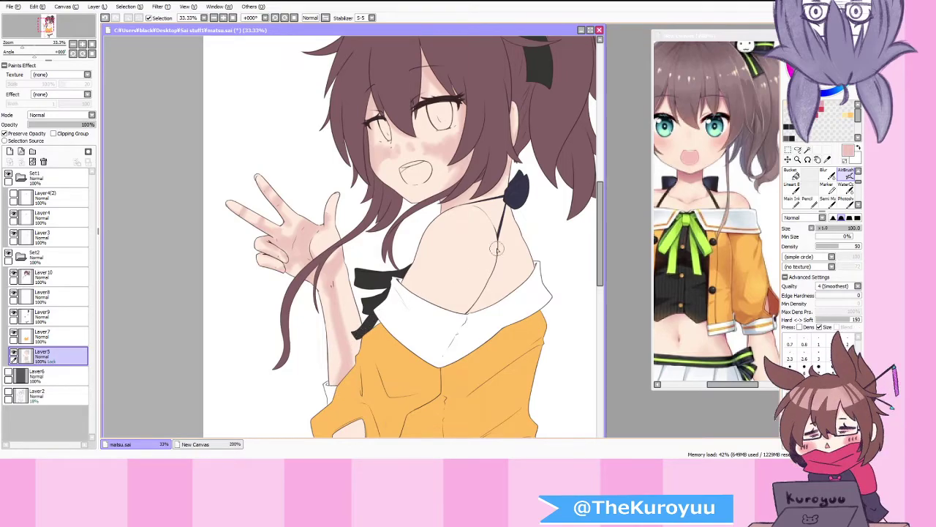
{"action": "mouse_move", "coordinate": [490, 248]}
{"action": "left_mouse_down"}
{"action": "mouse_move", "coordinate": [454, 279]}
{"action": "mouse_move", "coordinate": [434, 318]}
{"action": "mouse_move", "coordinate": [443, 297]}
{"action": "mouse_move", "coordinate": [460, 310]}
{"action": "mouse_move", "coordinate": [413, 290]}
{"action": "mouse_move", "coordinate": [467, 304]}
{"action": "mouse_move", "coordinate": [483, 287]}
{"action": "mouse_move", "coordinate": [479, 295]}
{"action": "mouse_move", "coordinate": [487, 216]}
{"action": "mouse_move", "coordinate": [489, 266]}
{"action": "mouse_move", "coordinate": [472, 304]}
{"action": "left_mouse_up"}
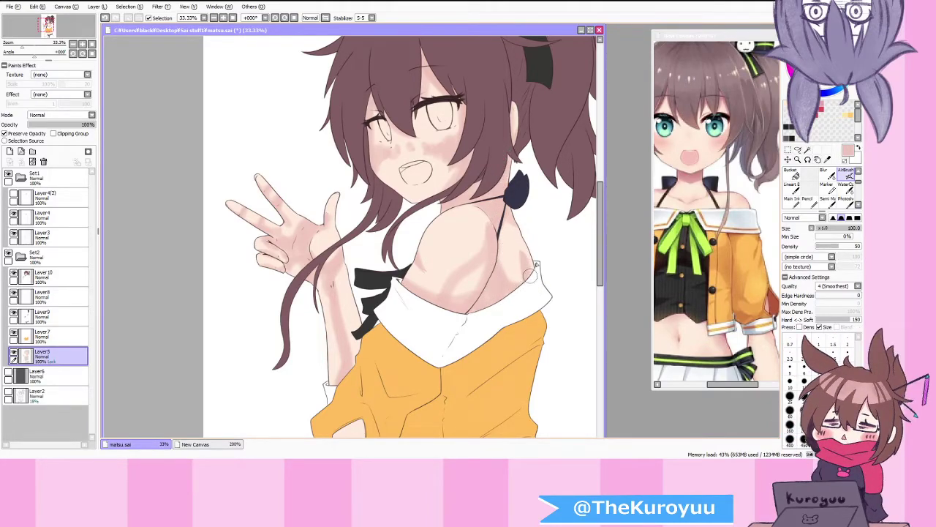
Step: Airbrush pinkish shadows on the bare midriff, the skin in the sleeve opening and the lowered forearm
{"action": "scroll", "coordinate": [493, 297], "scroll_direction": "down", "scroll_amount": 3}
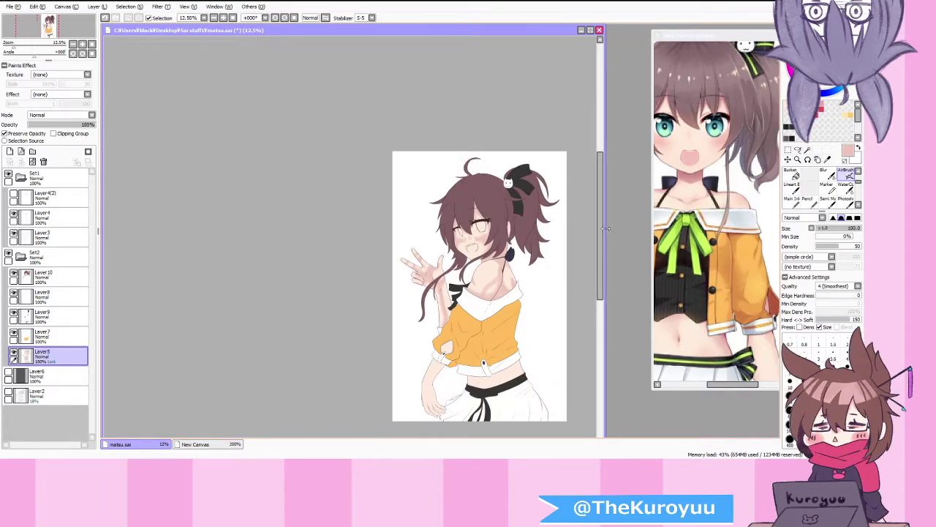
{"action": "scroll", "coordinate": [512, 331], "scroll_direction": "up", "scroll_amount": 3}
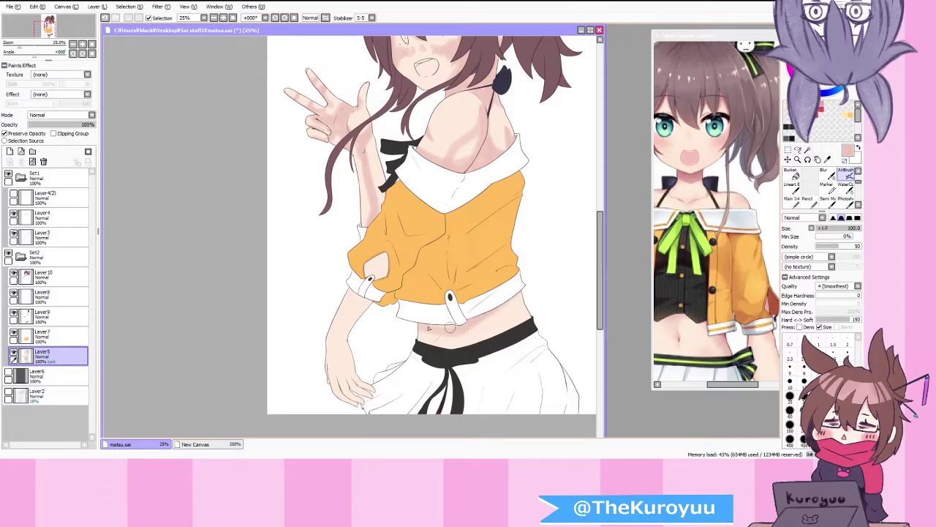
{"action": "mouse_move", "coordinate": [452, 336]}
{"action": "left_mouse_down"}
{"action": "mouse_move", "coordinate": [475, 332]}
{"action": "mouse_move", "coordinate": [535, 275]}
{"action": "left_mouse_up"}
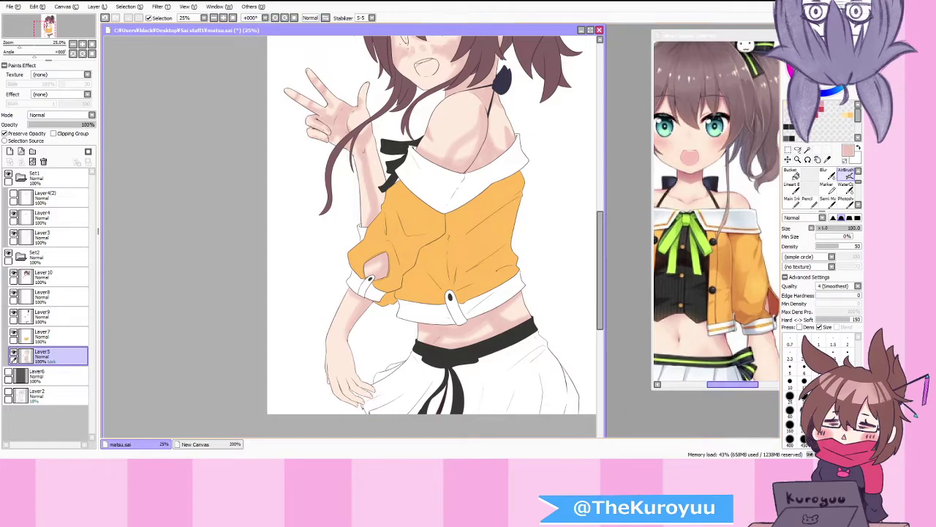
Step: Reduce the AirBrush to size 50 and shade the fingers and wrist crease of the lowered hand
{"action": "left_click", "coordinate": [848, 396]}
{"action": "scroll", "coordinate": [366, 391], "scroll_direction": "up", "scroll_amount": 3}
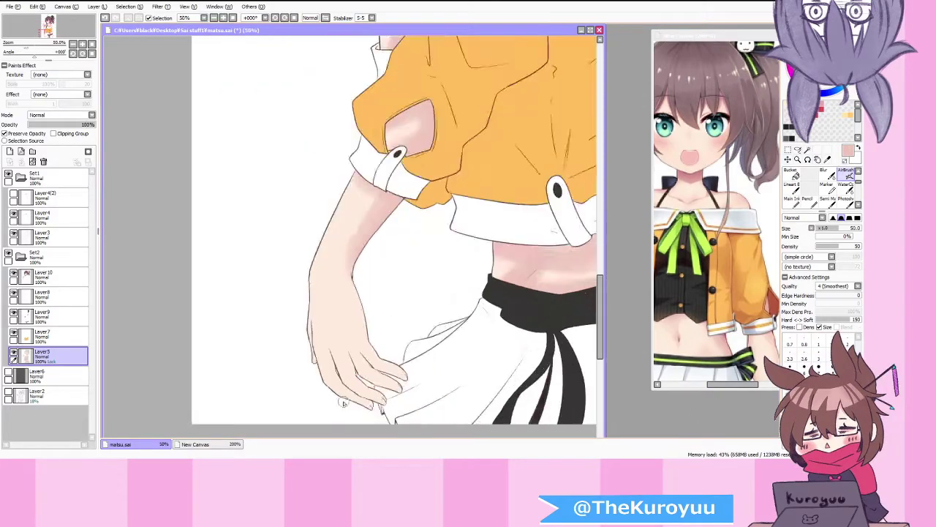
{"action": "scroll", "coordinate": [378, 331], "scroll_direction": "down", "scroll_amount": 1}
{"action": "mouse_move", "coordinate": [374, 329]}
{"action": "left_mouse_down"}
{"action": "mouse_move", "coordinate": [409, 351]}
{"action": "mouse_move", "coordinate": [363, 334]}
{"action": "mouse_move", "coordinate": [386, 360]}
{"action": "left_mouse_up"}
{"action": "mouse_move", "coordinate": [347, 334]}
{"action": "left_mouse_down"}
{"action": "mouse_move", "coordinate": [374, 373]}
{"action": "mouse_move", "coordinate": [394, 381]}
{"action": "left_mouse_up"}
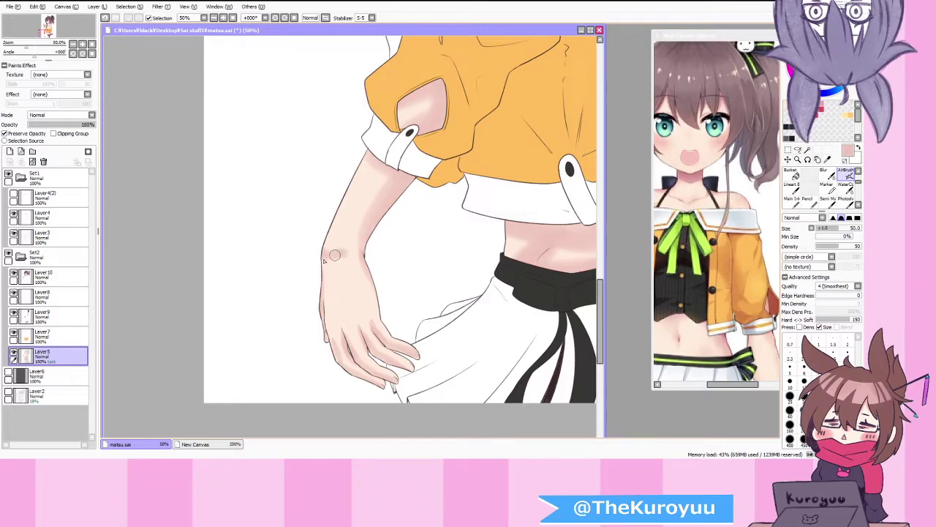
{"action": "left_click_drag", "start_coordinate": [337, 254], "coordinate": [327, 257]}
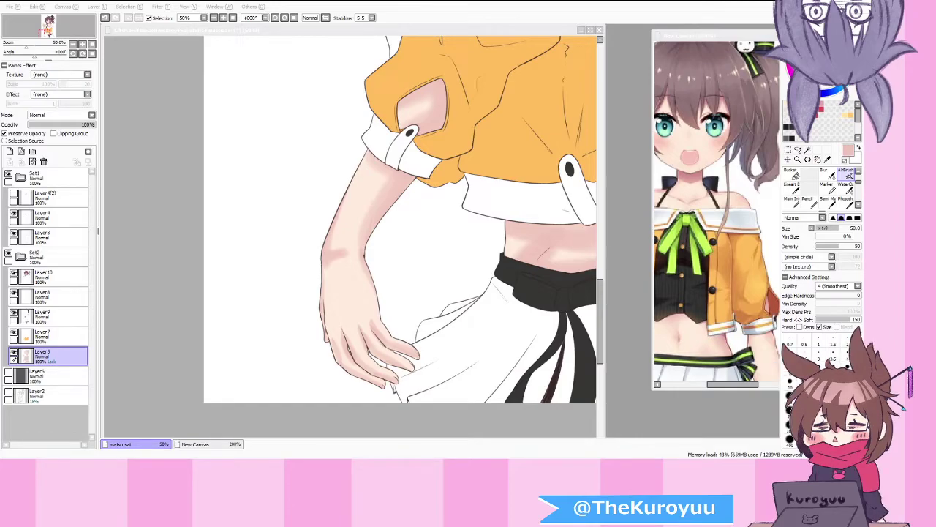
Step: Blend the skin shading on the midriff, sleeve opening, arms and shoulder with the WaterColor brush at size 160
{"action": "scroll", "coordinate": [397, 314], "scroll_direction": "down", "scroll_amount": 3}
{"action": "scroll", "coordinate": [491, 245], "scroll_direction": "up", "scroll_amount": 1}
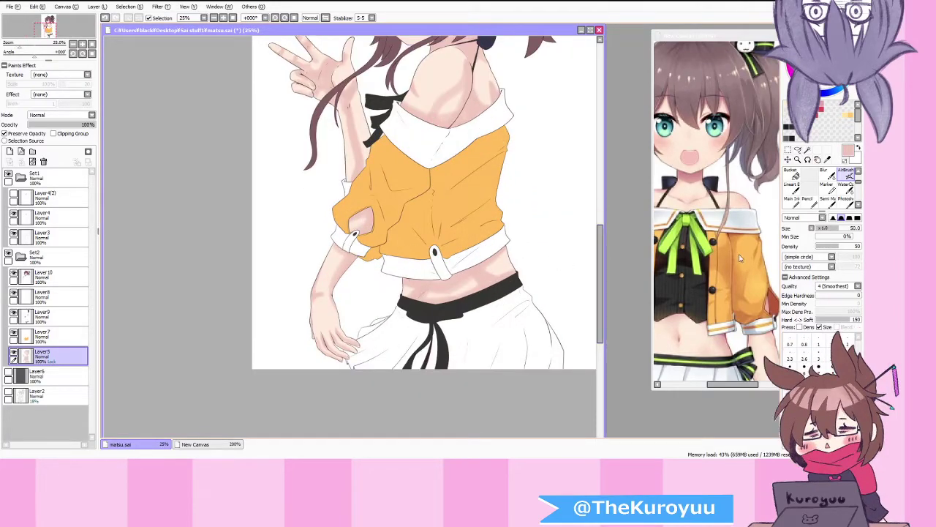
{"action": "key", "text": "c"}
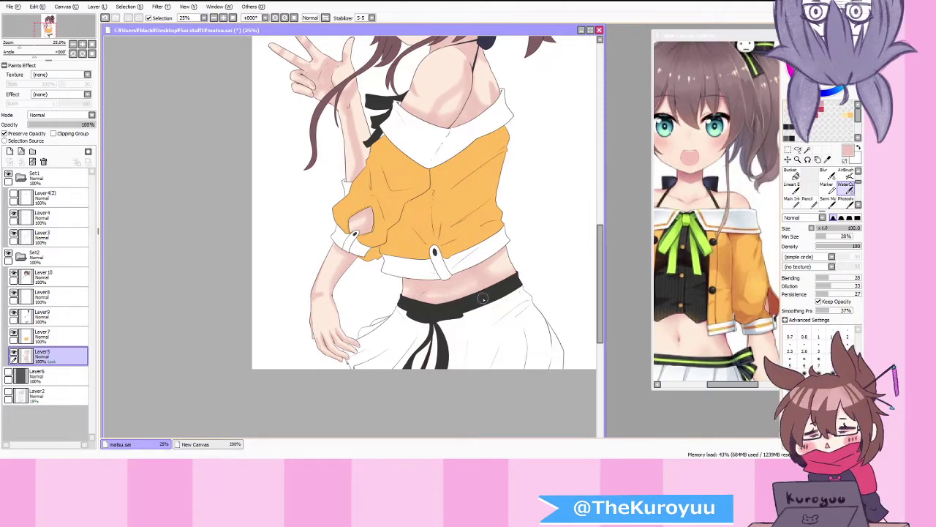
{"action": "key", "text": "bracketright"}
{"action": "key", "text": "bracketright"}
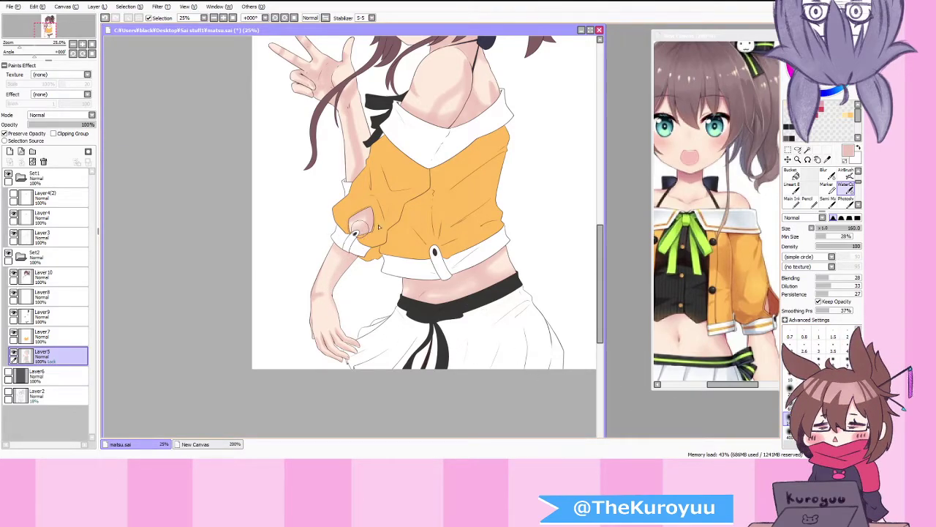
{"action": "scroll", "coordinate": [375, 186], "scroll_direction": "down", "scroll_amount": 3}
{"action": "scroll", "coordinate": [365, 156], "scroll_direction": "up", "scroll_amount": 4}
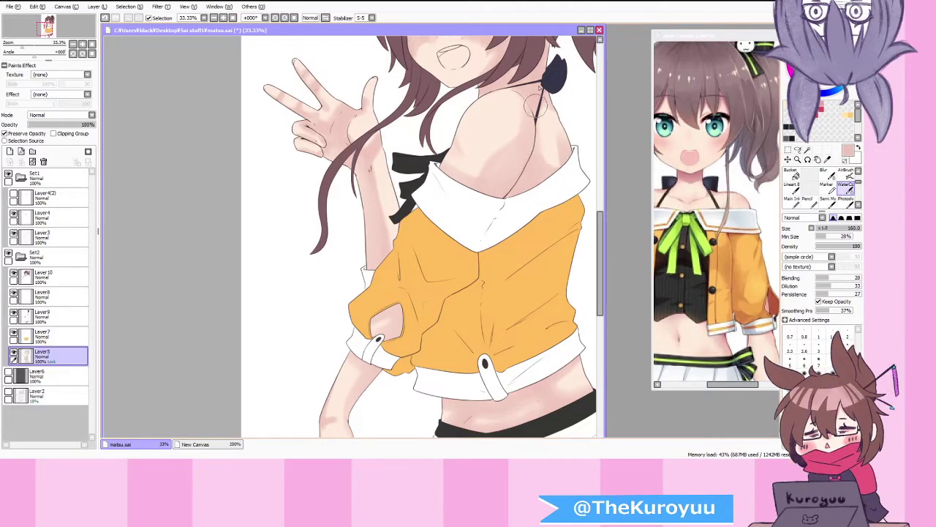
Step: Enlarge the WaterColor brush to size 200 and soften the blush across the cheeks and nose
{"action": "scroll", "coordinate": [475, 99], "scroll_direction": "down", "scroll_amount": 3}
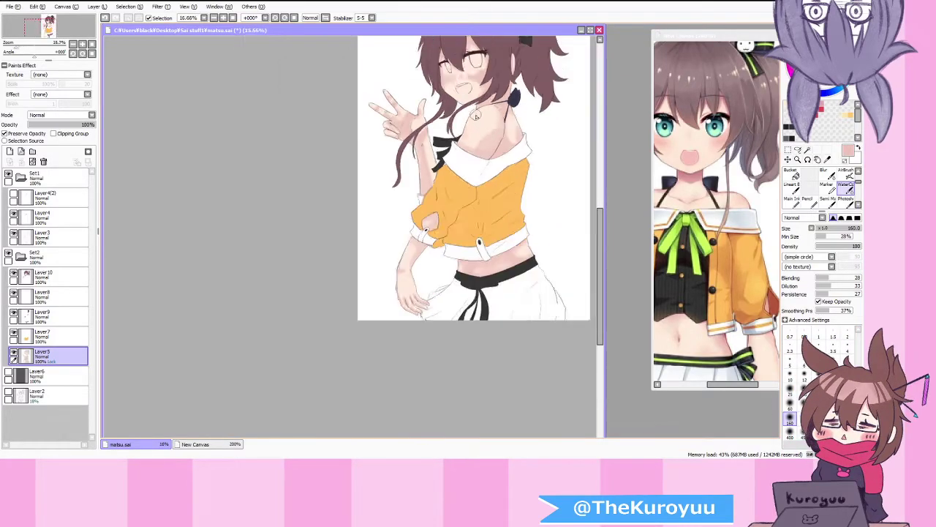
{"action": "scroll", "coordinate": [477, 69], "scroll_direction": "up", "scroll_amount": 4}
{"action": "scroll", "coordinate": [520, 176], "scroll_direction": "down", "scroll_amount": 1}
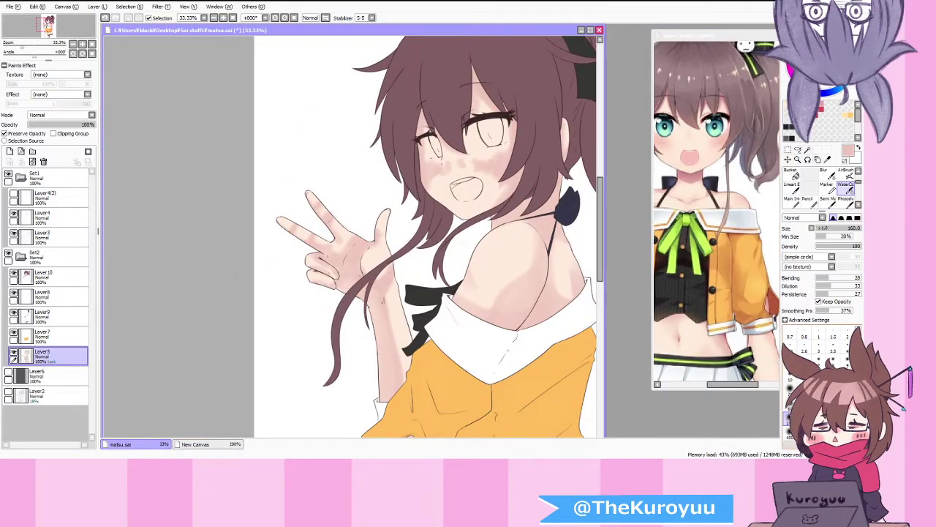
{"action": "key", "text": "bracketright"}
{"action": "mouse_move", "coordinate": [475, 160]}
{"action": "left_mouse_down"}
{"action": "mouse_move", "coordinate": [508, 183]}
{"action": "mouse_move", "coordinate": [450, 166]}
{"action": "mouse_move", "coordinate": [422, 192]}
{"action": "left_mouse_up"}
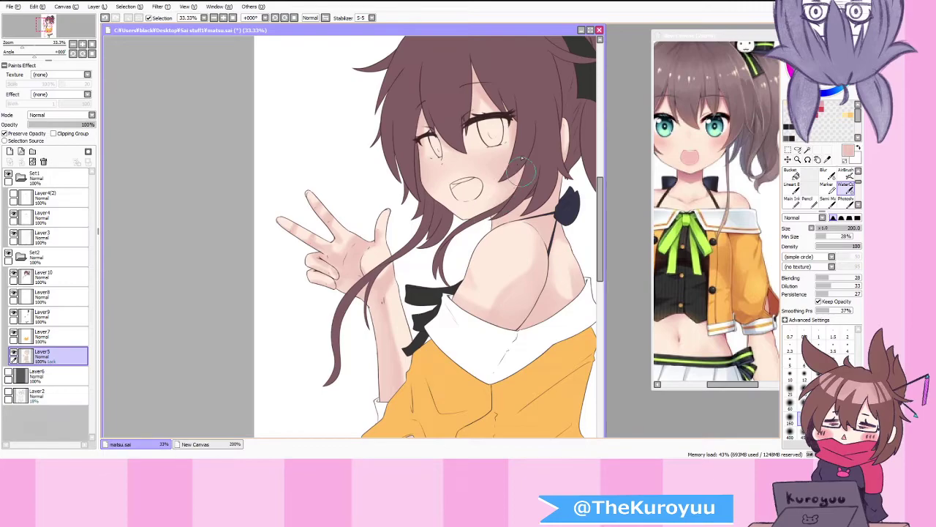
Step: Reduce the WaterColor brush to size 80 and blend the skin shading on the raised hand and thumb
{"action": "key", "text": "bracketleft"}
{"action": "key", "text": "bracketleft"}
{"action": "key", "text": "bracketleft"}
{"action": "key", "text": "bracketleft"}
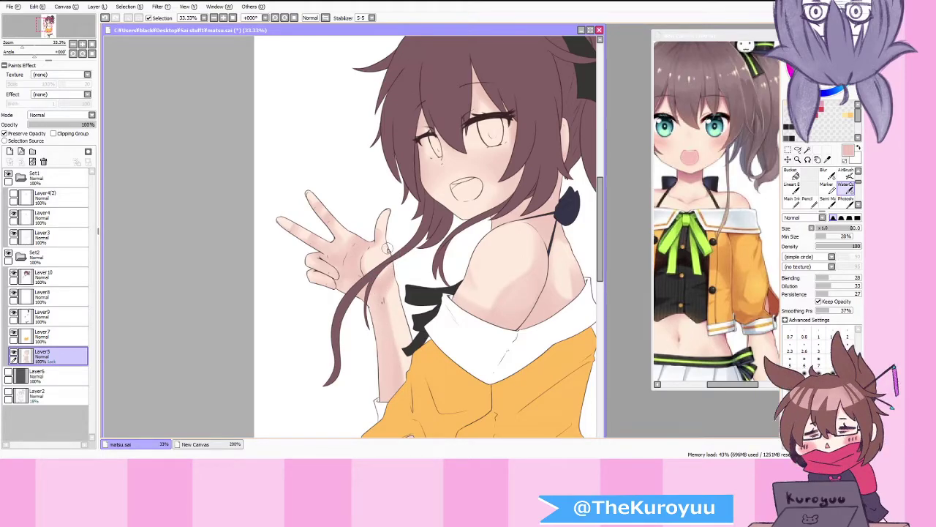
{"action": "scroll", "coordinate": [464, 282], "scroll_direction": "down", "scroll_amount": 4}
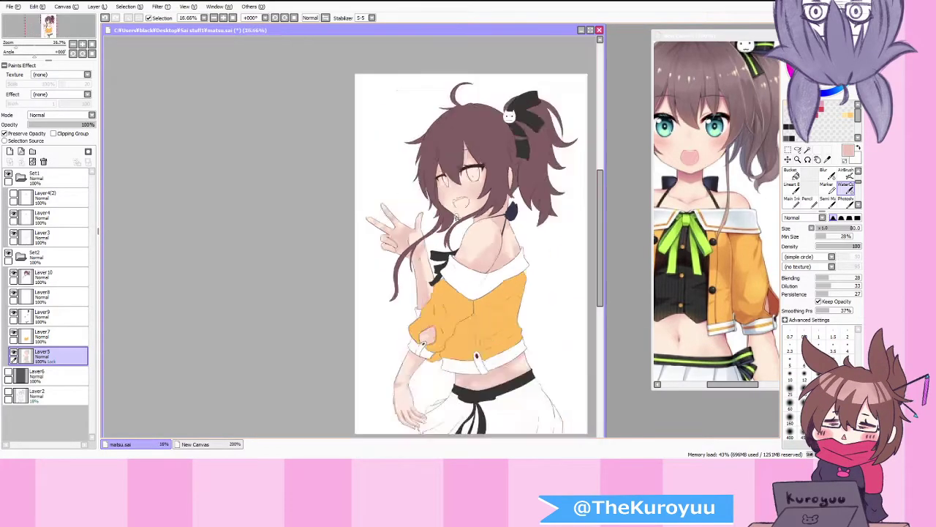
{"action": "scroll", "coordinate": [463, 281], "scroll_direction": "up", "scroll_amount": 4}
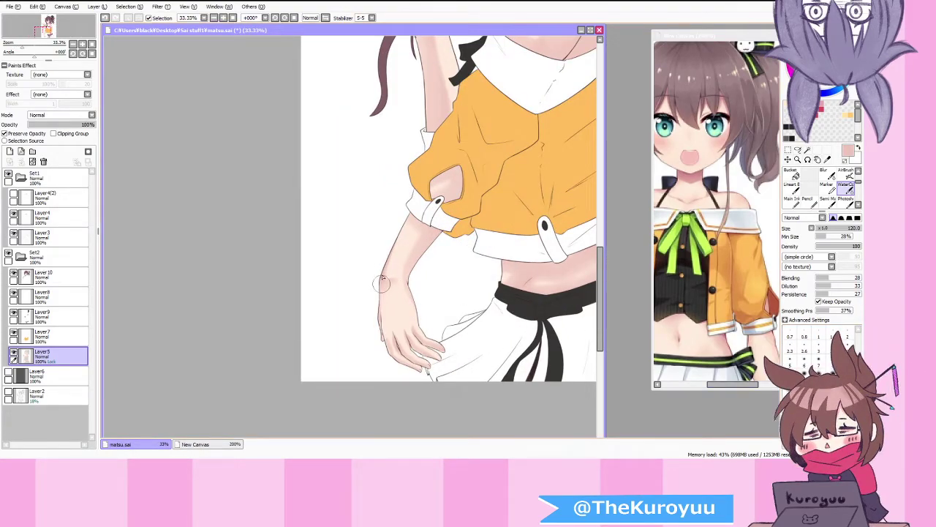
Step: Show background Layer6 and fill it with a medium grey using the Bucket
{"action": "left_click", "coordinate": [9, 375]}
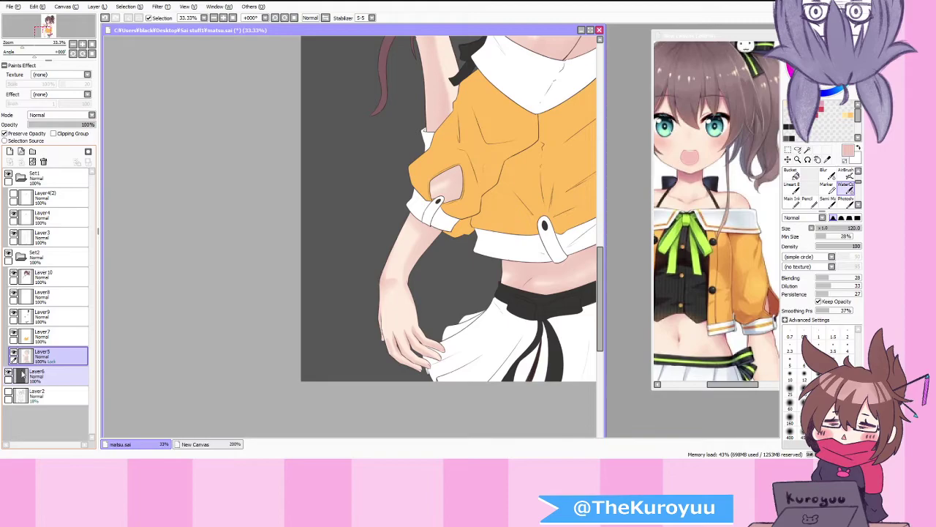
{"action": "left_click", "coordinate": [80, 372]}
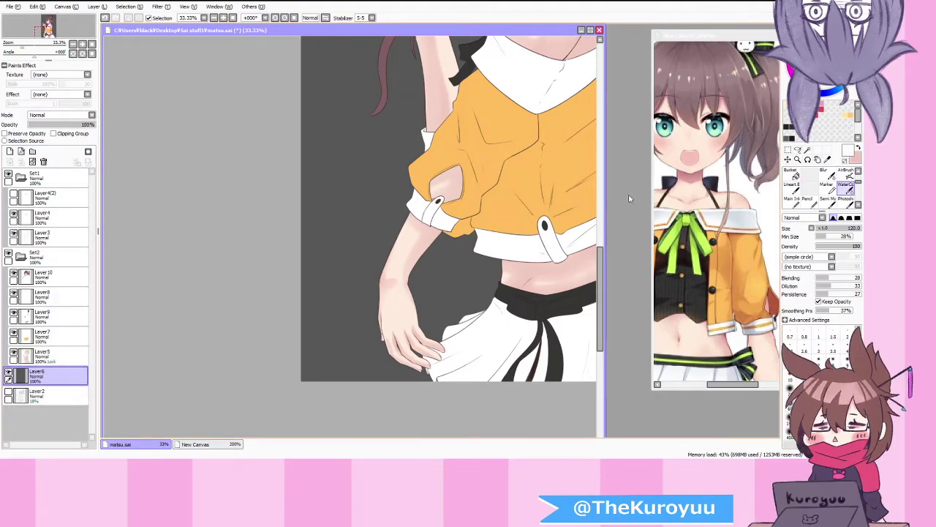
{"action": "left_click", "coordinate": [806, 64]}
{"action": "left_click", "coordinate": [793, 174]}
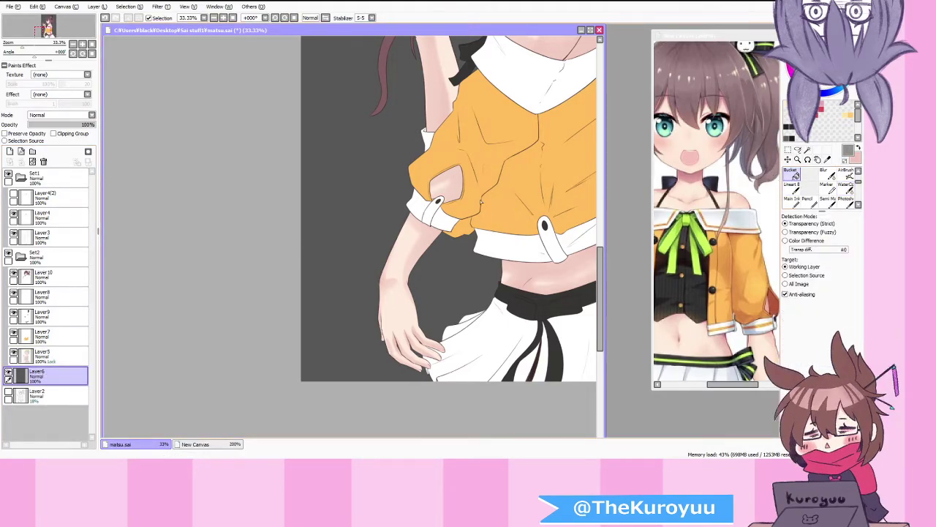
{"action": "left_click", "coordinate": [461, 271]}
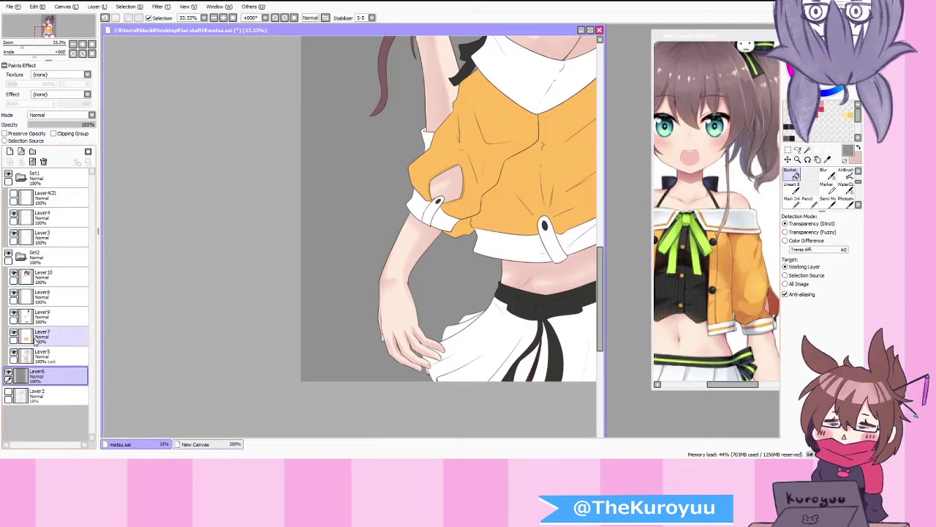
Step: On Layer5, blend the skin shading of the lowered arm and its fingers with the WaterColor brush, reducing it to size 50 for the fingers
{"action": "left_click", "coordinate": [55, 355]}
{"action": "left_click", "coordinate": [857, 148]}
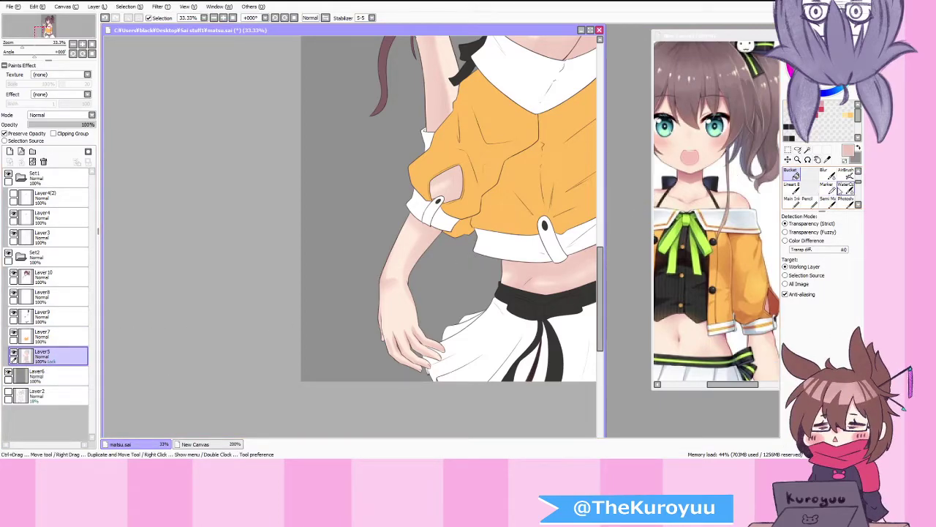
{"action": "left_click", "coordinate": [846, 188]}
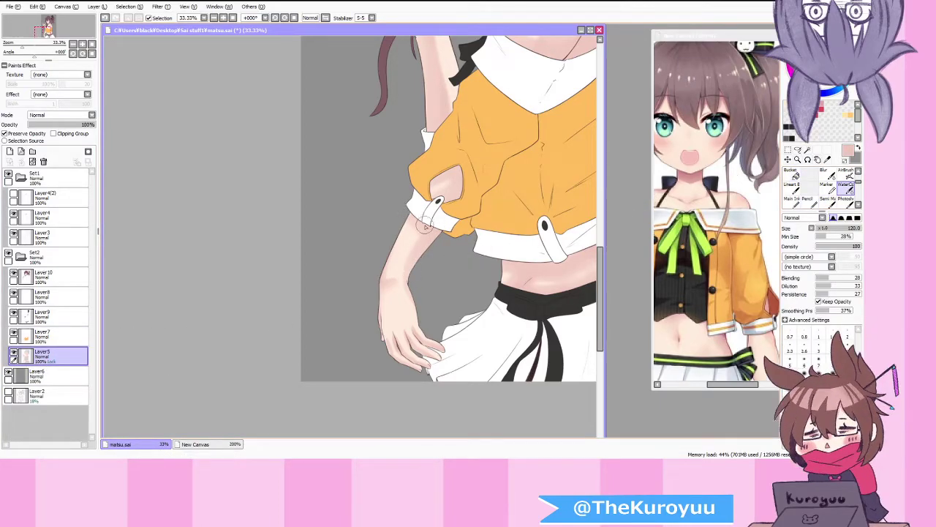
{"action": "left_click", "coordinate": [847, 391]}
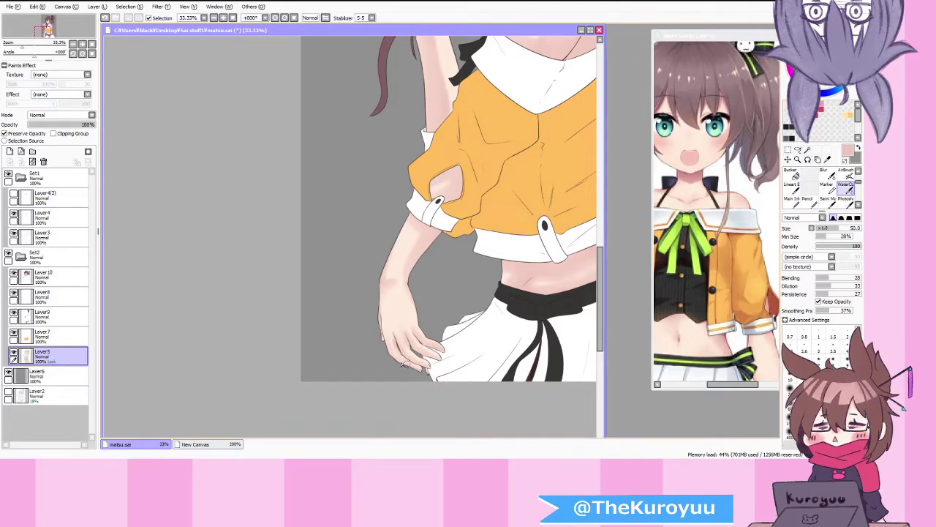
{"action": "scroll", "coordinate": [378, 314], "scroll_direction": "down", "scroll_amount": 1}
{"action": "scroll", "coordinate": [493, 249], "scroll_direction": "down", "scroll_amount": 2}
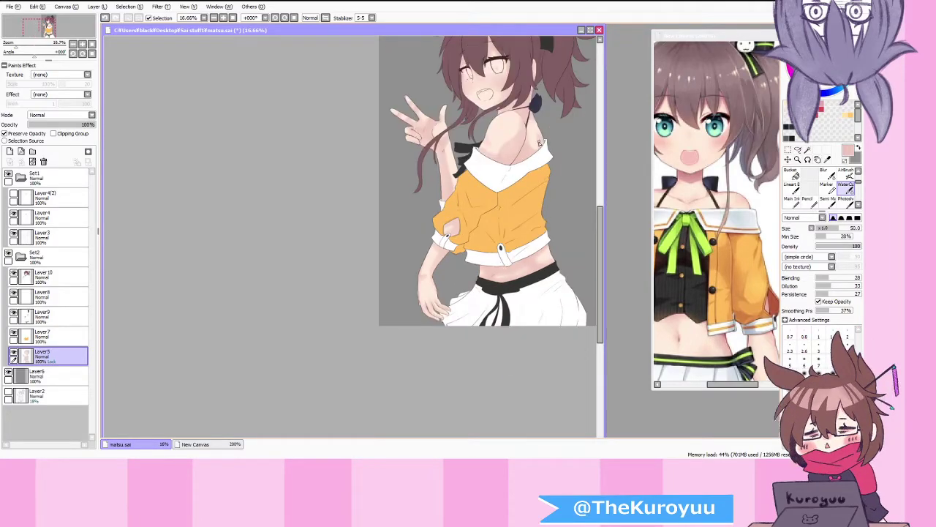
Step: Airbrush darker pink shadows on the face under the bangs and side hair, on the ear and neck, and at the nose
{"action": "scroll", "coordinate": [480, 277], "scroll_direction": "up", "scroll_amount": 3}
{"action": "scroll", "coordinate": [481, 277], "scroll_direction": "down", "scroll_amount": 1}
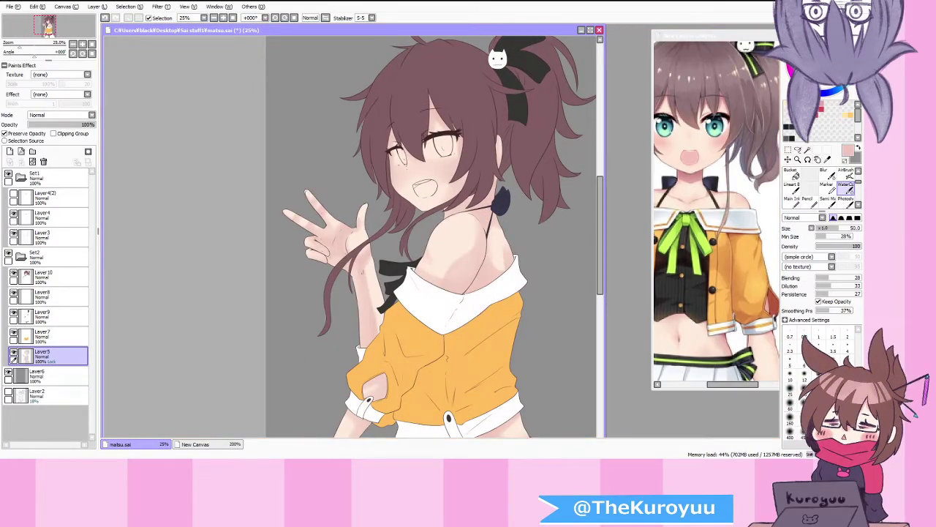
{"action": "key", "text": "alt+Tab"}
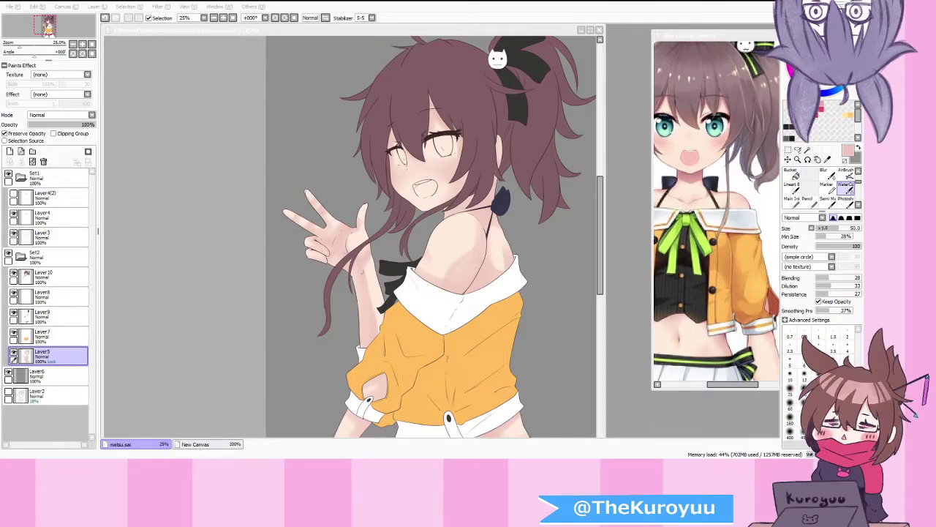
{"action": "left_click", "coordinate": [475, 286]}
{"action": "scroll", "coordinate": [505, 265], "scroll_direction": "up", "scroll_amount": 2}
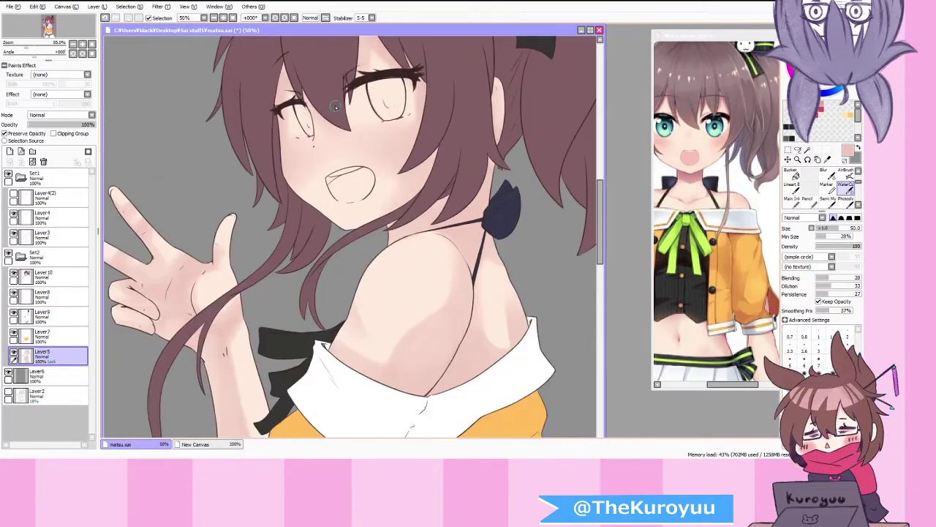
{"action": "scroll", "coordinate": [386, 90], "scroll_direction": "up", "scroll_amount": 3}
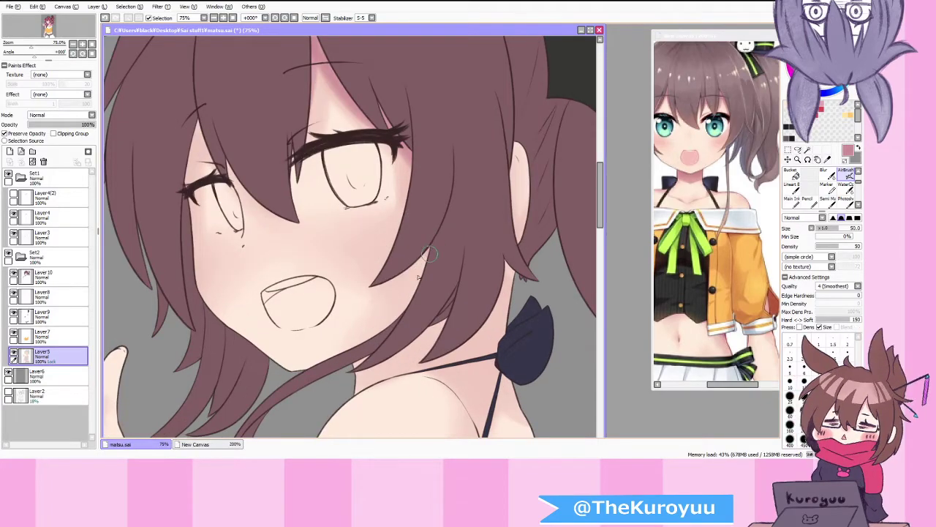
{"action": "left_click_drag", "start_coordinate": [428, 249], "coordinate": [376, 308]}
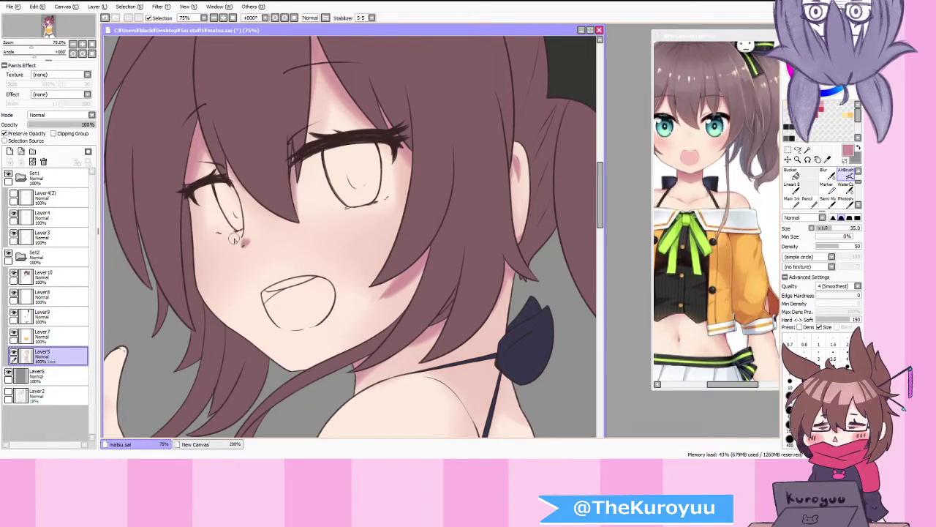
Step: Add hatched pink blush strokes to both cheeks with the AirBrush at size 35
{"action": "scroll", "coordinate": [300, 229], "scroll_direction": "down", "scroll_amount": 2}
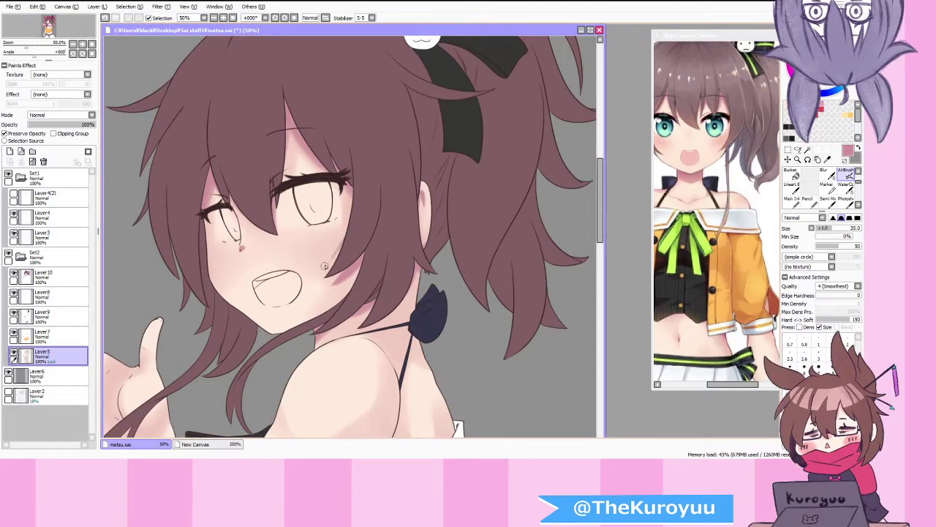
{"action": "mouse_move", "coordinate": [340, 238]}
{"action": "left_mouse_down"}
{"action": "mouse_move", "coordinate": [331, 257]}
{"action": "mouse_move", "coordinate": [314, 260]}
{"action": "left_mouse_up"}
{"action": "mouse_move", "coordinate": [224, 253]}
{"action": "left_mouse_down"}
{"action": "mouse_move", "coordinate": [219, 284]}
{"action": "mouse_move", "coordinate": [207, 290]}
{"action": "left_mouse_up"}
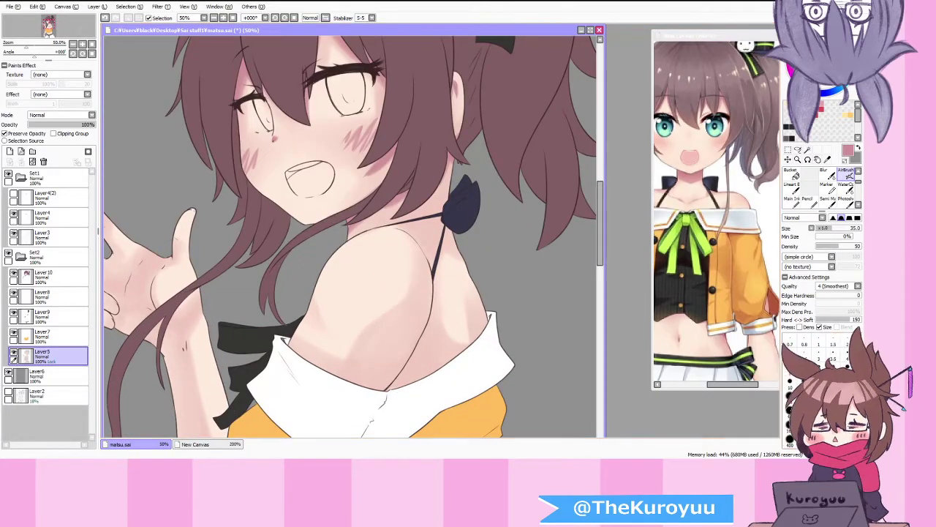
Step: Airbrush a darker pink shadow at size 60 on the back behind the shoulder and under the neck ribbon, undoing the last stroke
{"action": "left_click", "coordinate": [790, 409]}
{"action": "mouse_move", "coordinate": [436, 317]}
{"action": "left_mouse_down"}
{"action": "mouse_move", "coordinate": [432, 349]}
{"action": "mouse_move", "coordinate": [431, 324]}
{"action": "mouse_move", "coordinate": [391, 391]}
{"action": "mouse_move", "coordinate": [424, 350]}
{"action": "mouse_move", "coordinate": [406, 389]}
{"action": "mouse_move", "coordinate": [428, 346]}
{"action": "mouse_move", "coordinate": [425, 384]}
{"action": "mouse_move", "coordinate": [430, 372]}
{"action": "mouse_move", "coordinate": [417, 362]}
{"action": "mouse_move", "coordinate": [431, 285]}
{"action": "mouse_move", "coordinate": [432, 317]}
{"action": "mouse_move", "coordinate": [433, 307]}
{"action": "mouse_move", "coordinate": [401, 385]}
{"action": "left_mouse_up"}
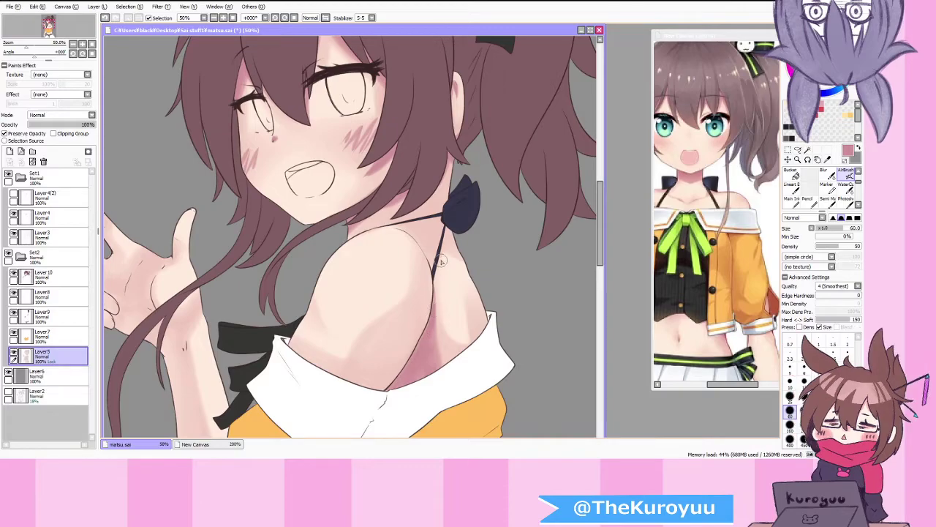
{"action": "mouse_move", "coordinate": [447, 214]}
{"action": "left_mouse_down"}
{"action": "mouse_move", "coordinate": [408, 223]}
{"action": "mouse_move", "coordinate": [449, 219]}
{"action": "left_mouse_up"}
{"action": "left_click", "coordinate": [818, 382]}
{"action": "key", "text": "ctrl+z"}
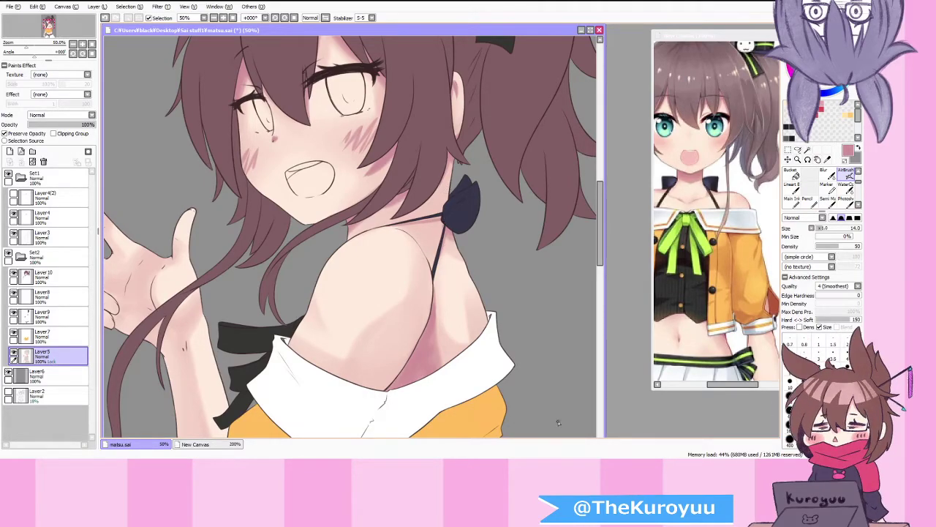
Step: Set the AirBrush to size 30 and shade the shoulder along the white collar and at the arm fold
{"action": "key", "text": "bracketright"}
{"action": "key", "text": "bracketright"}
{"action": "key", "text": "bracketright"}
{"action": "key", "text": "bracketright"}
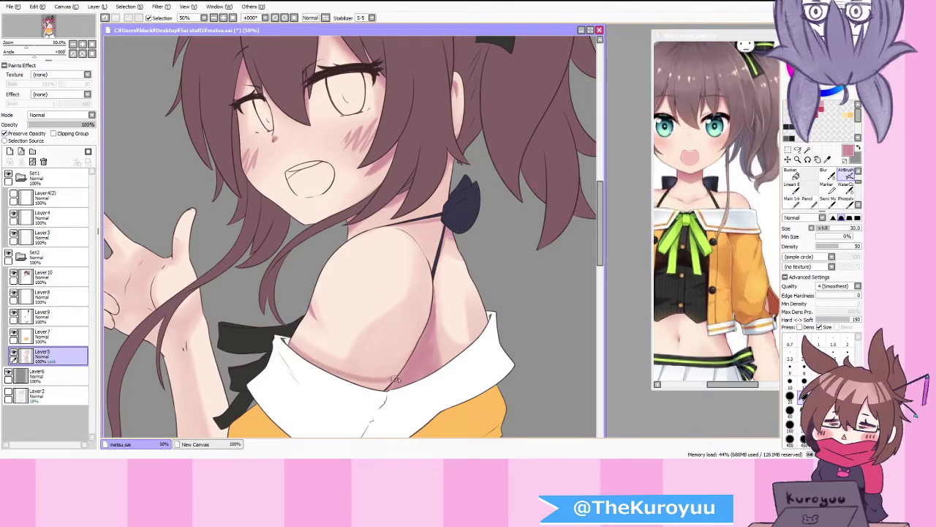
{"action": "scroll", "coordinate": [477, 275], "scroll_direction": "down", "scroll_amount": 3}
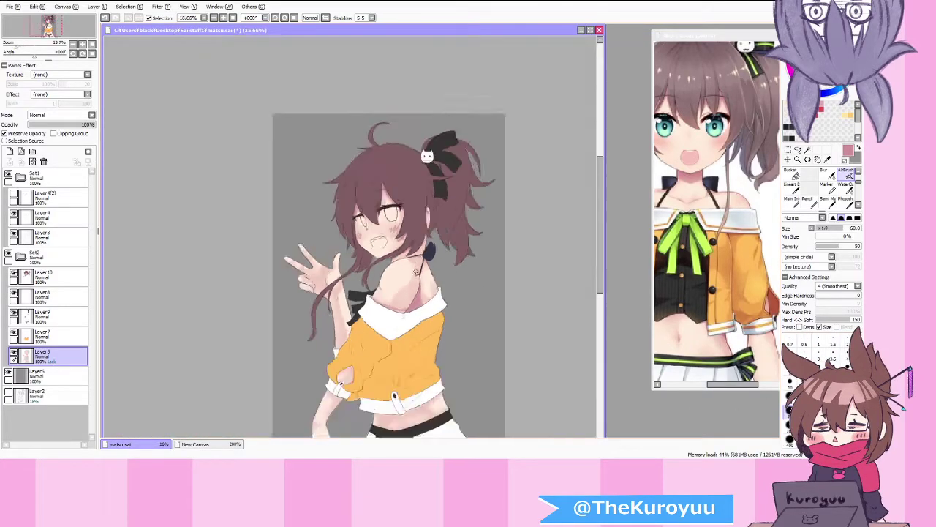
Step: Airbrush darker pink shadows at size 60 on the raised arm's wrist crease and along the forearm edge
{"action": "scroll", "coordinate": [362, 297], "scroll_direction": "up", "scroll_amount": 2}
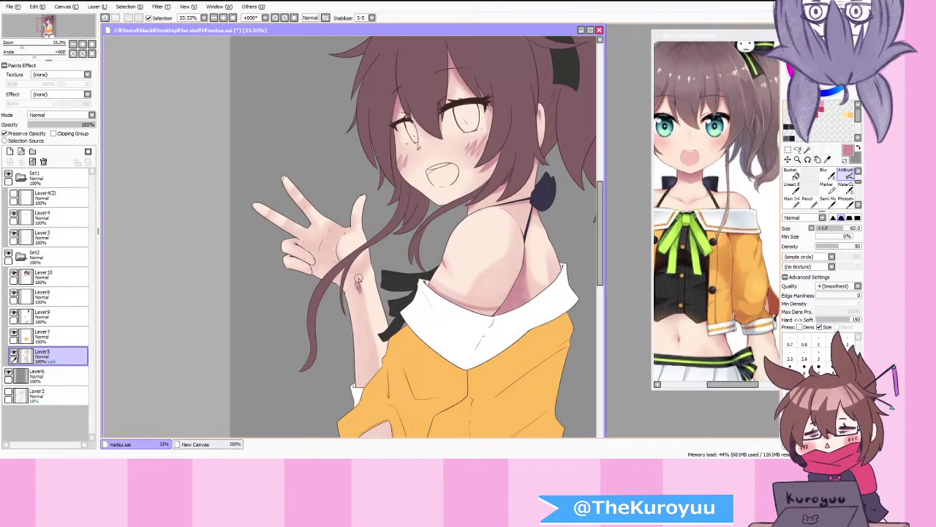
{"action": "scroll", "coordinate": [358, 287], "scroll_direction": "up", "scroll_amount": 1}
{"action": "scroll", "coordinate": [362, 325], "scroll_direction": "down", "scroll_amount": 1}
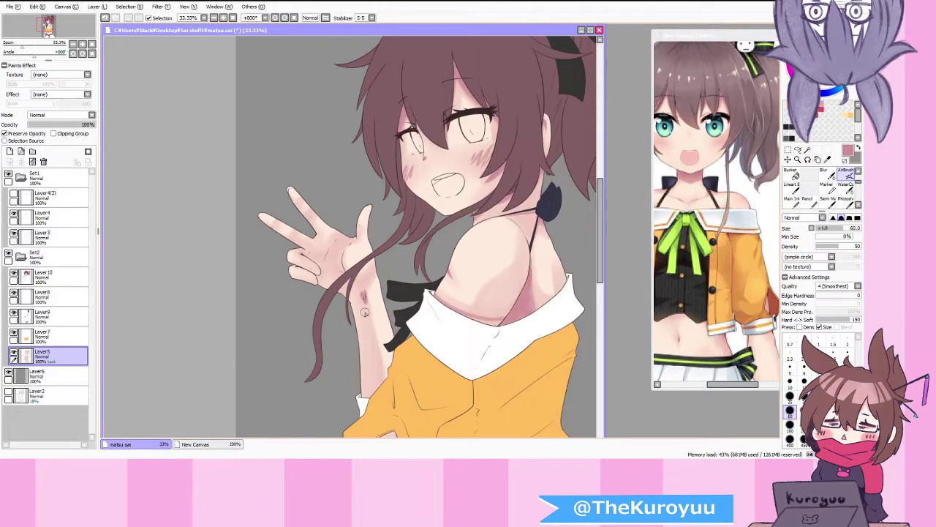
{"action": "key", "text": "h"}
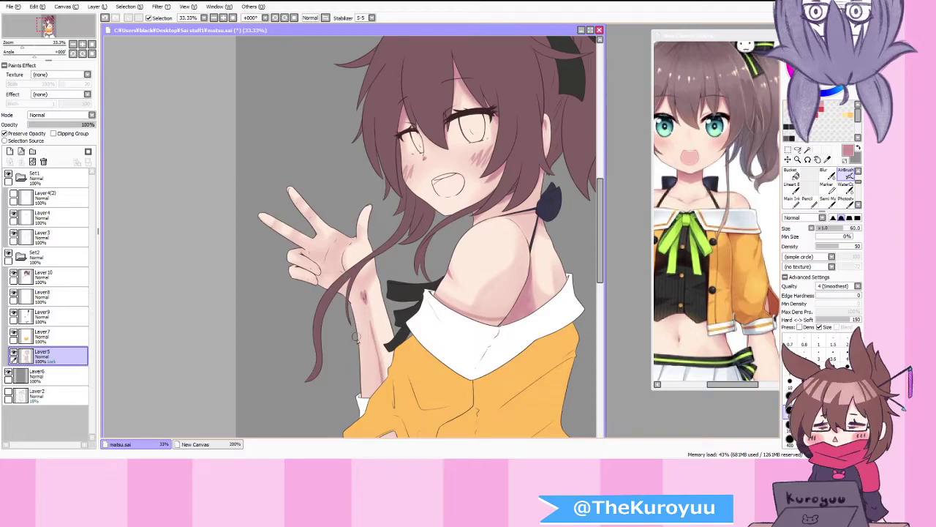
{"action": "key", "text": "h"}
{"action": "key", "text": "h"}
{"action": "key", "text": "h"}
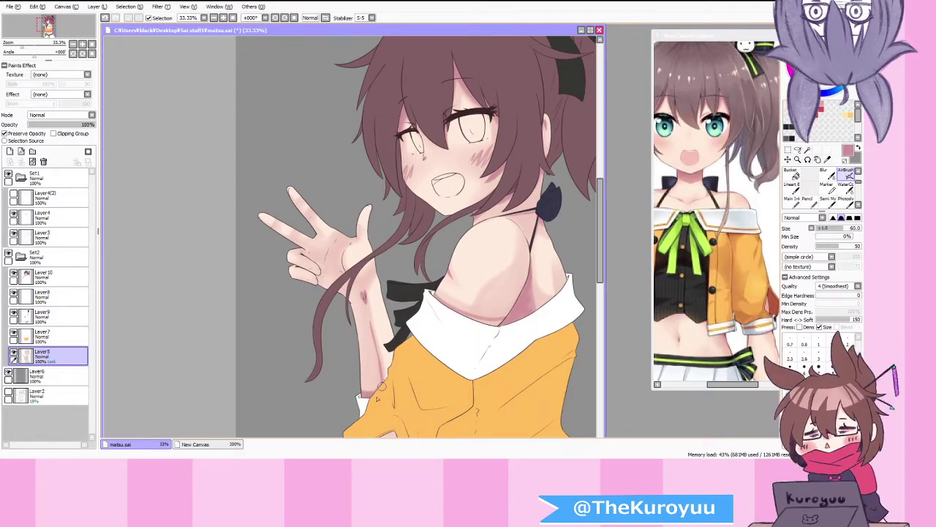
Step: Airbrush darker pink shadows into the palm creases, extended fingers and thumb of the raised hand
{"action": "scroll", "coordinate": [339, 274], "scroll_direction": "up", "scroll_amount": 1}
{"action": "mouse_move", "coordinate": [340, 267]}
{"action": "left_mouse_down"}
{"action": "mouse_move", "coordinate": [347, 237]}
{"action": "mouse_move", "coordinate": [344, 281]}
{"action": "mouse_move", "coordinate": [317, 261]}
{"action": "mouse_move", "coordinate": [336, 229]}
{"action": "mouse_move", "coordinate": [316, 275]}
{"action": "mouse_move", "coordinate": [280, 252]}
{"action": "mouse_move", "coordinate": [314, 276]}
{"action": "mouse_move", "coordinate": [295, 247]}
{"action": "left_mouse_up"}
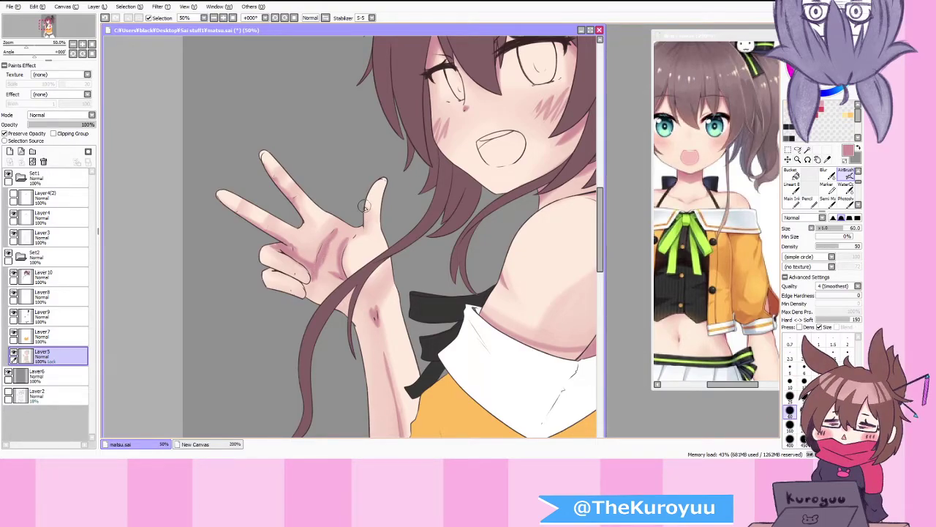
{"action": "scroll", "coordinate": [277, 289], "scroll_direction": "up", "scroll_amount": 2}
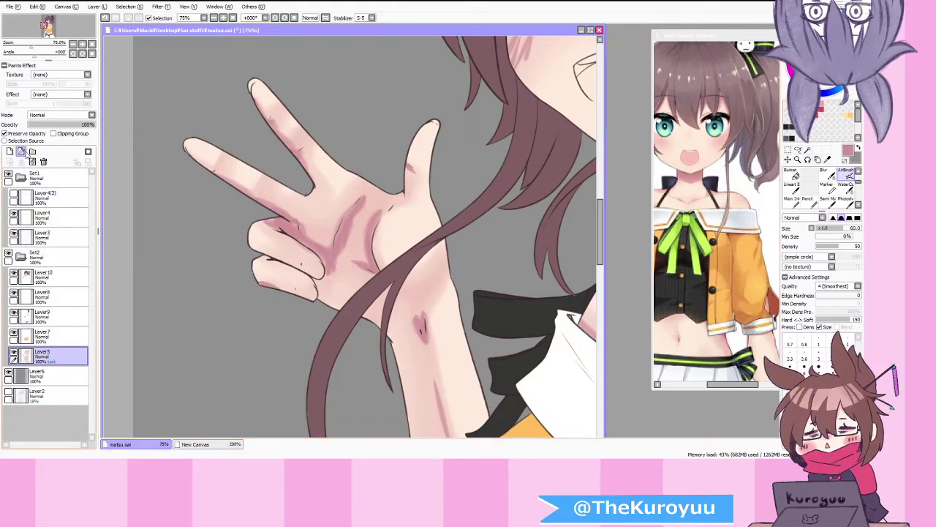
Step: With Preserve Opacity off on Layer5, touch up the skin edge of the curled fingers using a size 6 brush
{"action": "scroll", "coordinate": [344, 310], "scroll_direction": "up", "scroll_amount": 1}
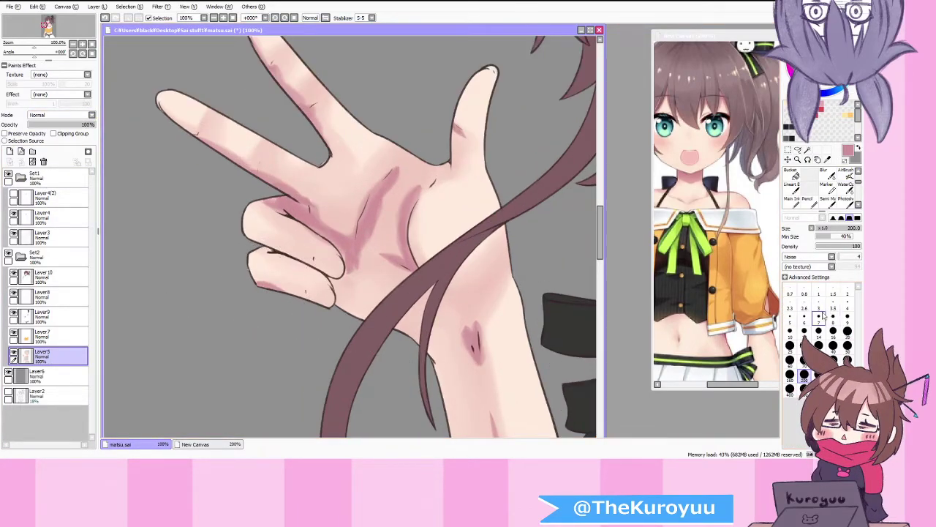
{"action": "left_click", "coordinate": [804, 317]}
{"action": "scroll", "coordinate": [233, 272], "scroll_direction": "up", "scroll_amount": 3}
{"action": "scroll", "coordinate": [271, 278], "scroll_direction": "down", "scroll_amount": 5}
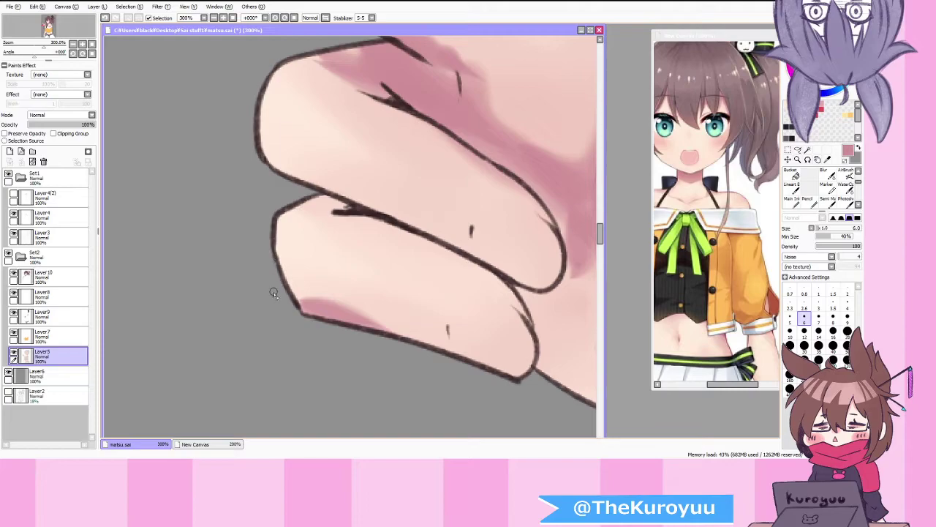
{"action": "key", "text": "v"}
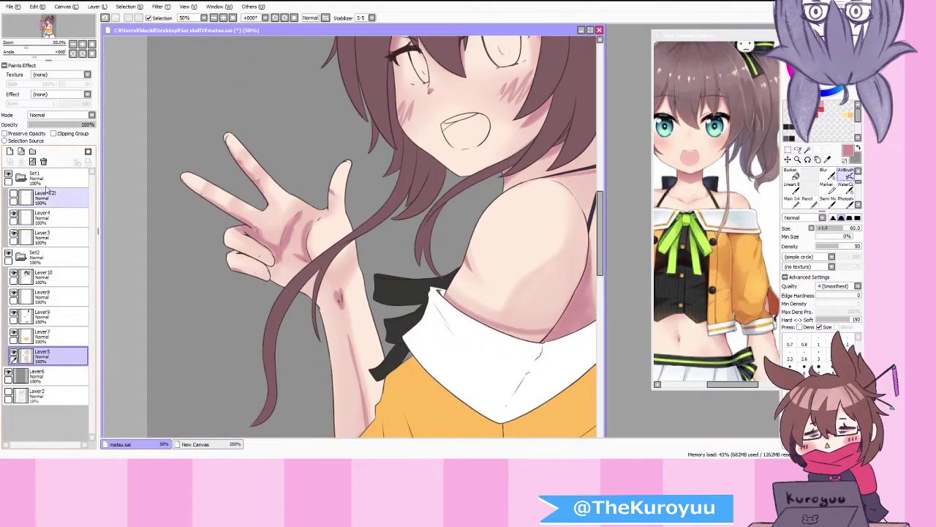
Step: Turn Preserve Opacity back on for Layer5 and airbrush shadows on the curled fingers and the forearm near the cuff
{"action": "left_click", "coordinate": [30, 134]}
{"action": "scroll", "coordinate": [264, 280], "scroll_direction": "up", "scroll_amount": 1}
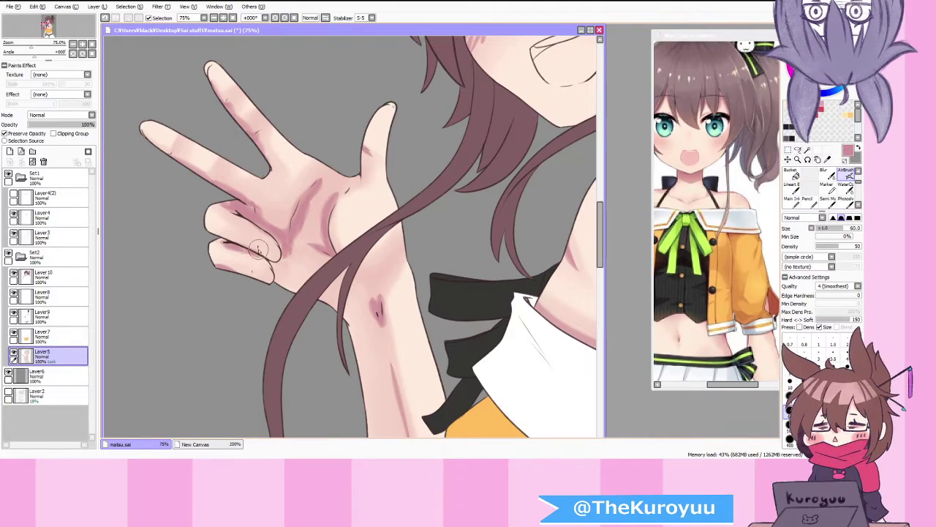
{"action": "scroll", "coordinate": [194, 169], "scroll_direction": "down", "scroll_amount": 2}
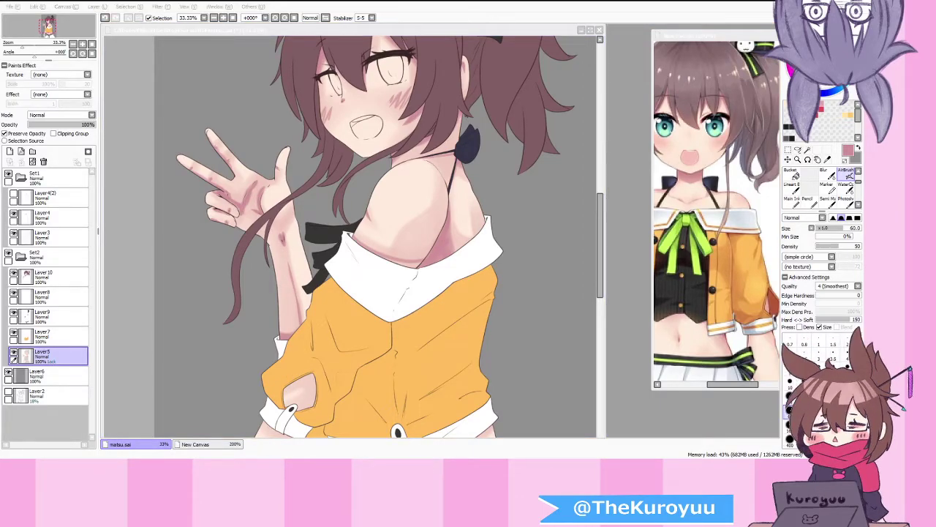
Step: Airbrush a darker pink shadow on the skin along the inner edge of the sleeve opening at size 60
{"action": "scroll", "coordinate": [339, 294], "scroll_direction": "down", "scroll_amount": 4}
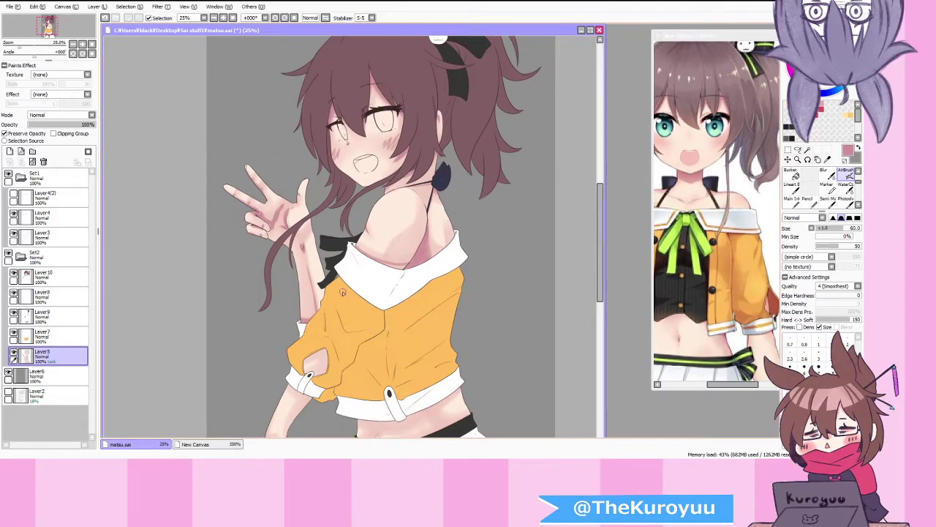
{"action": "scroll", "coordinate": [322, 344], "scroll_direction": "up", "scroll_amount": 4}
{"action": "scroll", "coordinate": [338, 264], "scroll_direction": "up", "scroll_amount": 3}
{"action": "mouse_move", "coordinate": [373, 211]}
{"action": "left_mouse_down"}
{"action": "mouse_move", "coordinate": [418, 198]}
{"action": "mouse_move", "coordinate": [408, 210]}
{"action": "mouse_move", "coordinate": [392, 107]}
{"action": "mouse_move", "coordinate": [425, 205]}
{"action": "mouse_move", "coordinate": [404, 128]}
{"action": "left_mouse_up"}
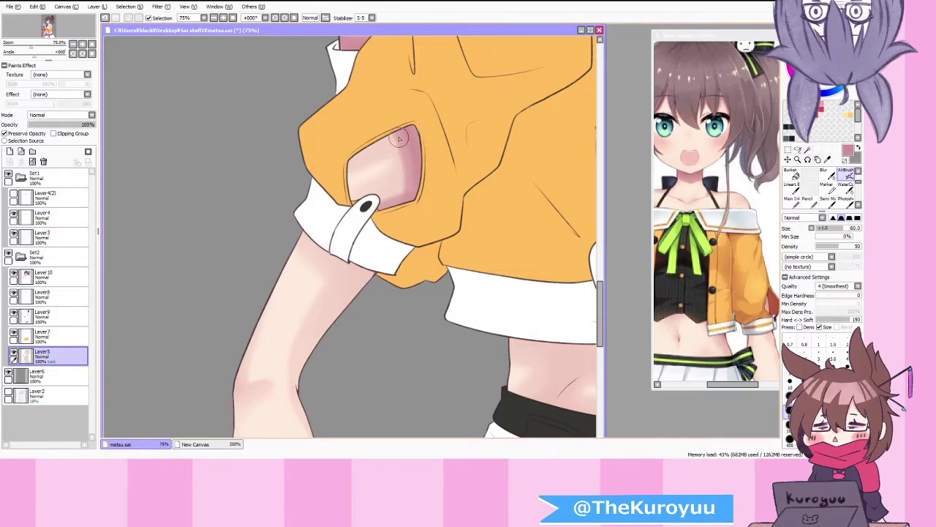
Step: Airbrush darker pink shadows on the lowered arm beneath the cuff and on both sides of the wrist
{"action": "scroll", "coordinate": [411, 210], "scroll_direction": "down", "scroll_amount": 2}
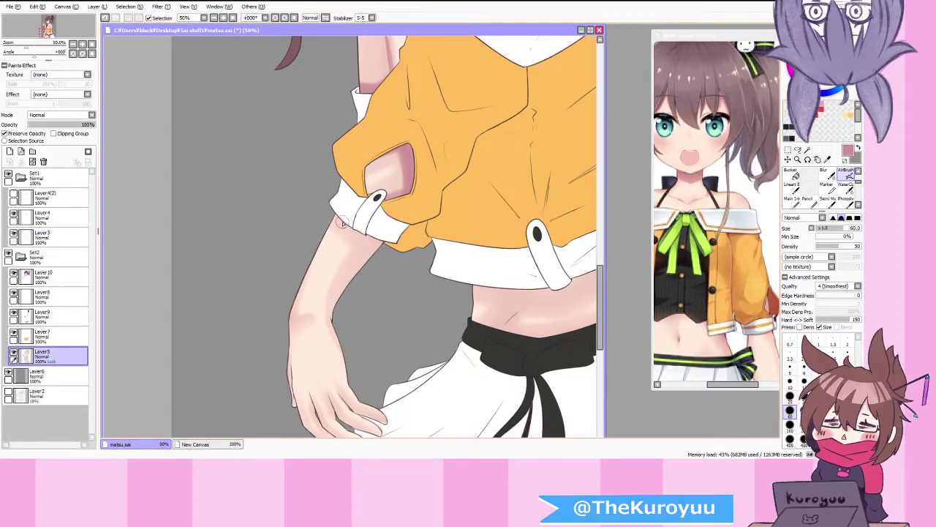
{"action": "left_click_drag", "start_coordinate": [350, 226], "coordinate": [389, 242]}
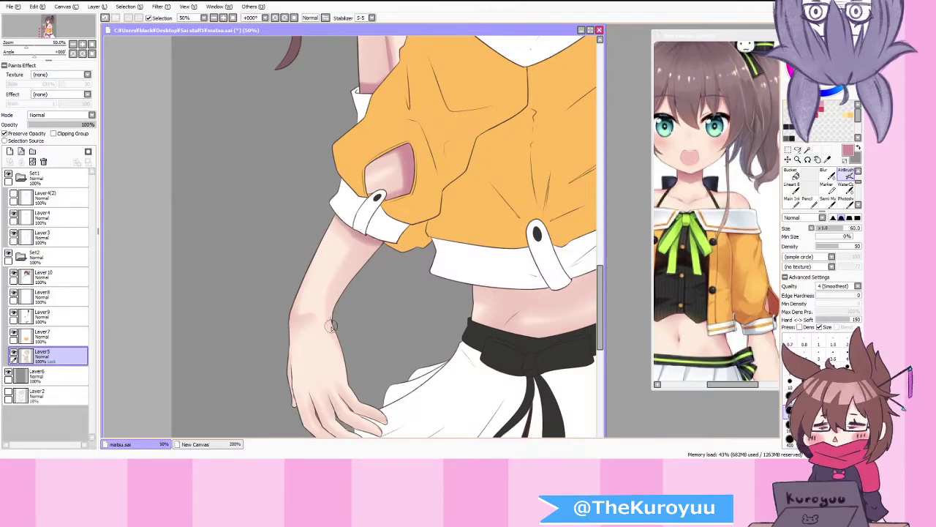
{"action": "left_click_drag", "start_coordinate": [330, 322], "coordinate": [329, 304]}
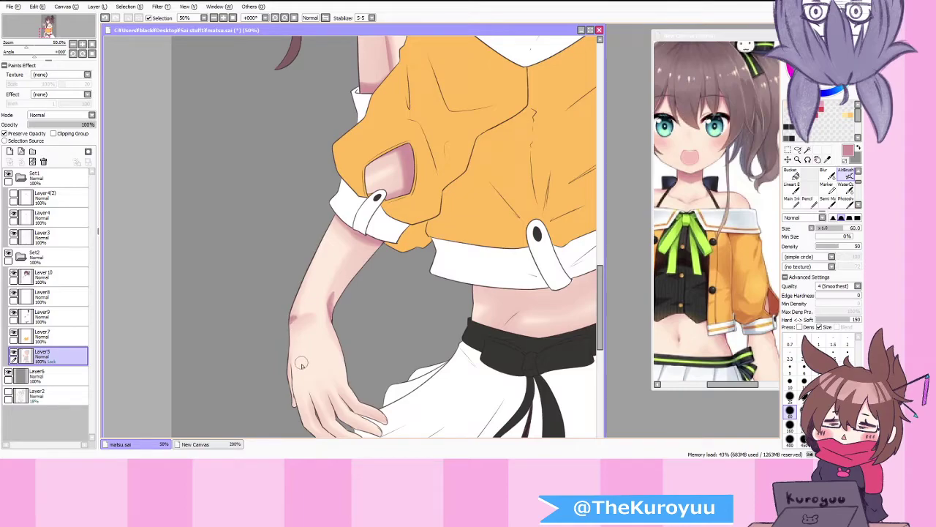
Step: Airbrush darker pink shadows between and along the fingers of the lowered hand at size 30
{"action": "scroll", "coordinate": [300, 371], "scroll_direction": "down", "scroll_amount": 1}
{"action": "scroll", "coordinate": [296, 405], "scroll_direction": "up", "scroll_amount": 2}
{"action": "left_click", "coordinate": [804, 398]}
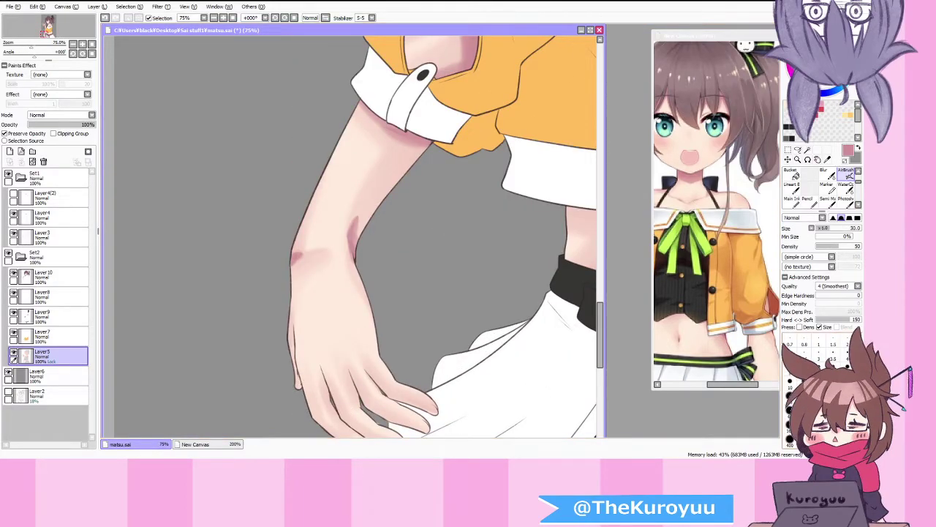
{"action": "scroll", "coordinate": [454, 368], "scroll_direction": "down", "scroll_amount": 2}
{"action": "scroll", "coordinate": [439, 393], "scroll_direction": "up", "scroll_amount": 2}
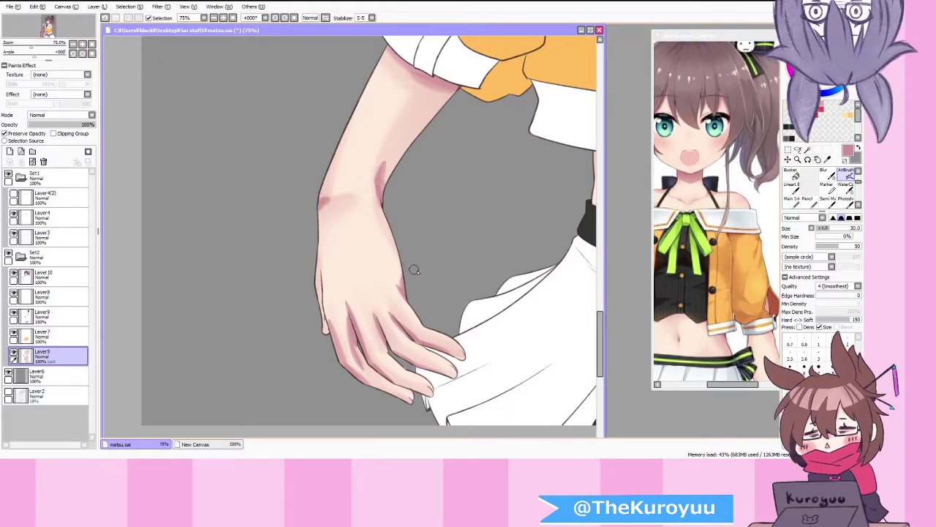
Step: Blend the wrist and finger shadows of the lowered arm into the skin with the WaterColor brush
{"action": "key", "text": "c"}
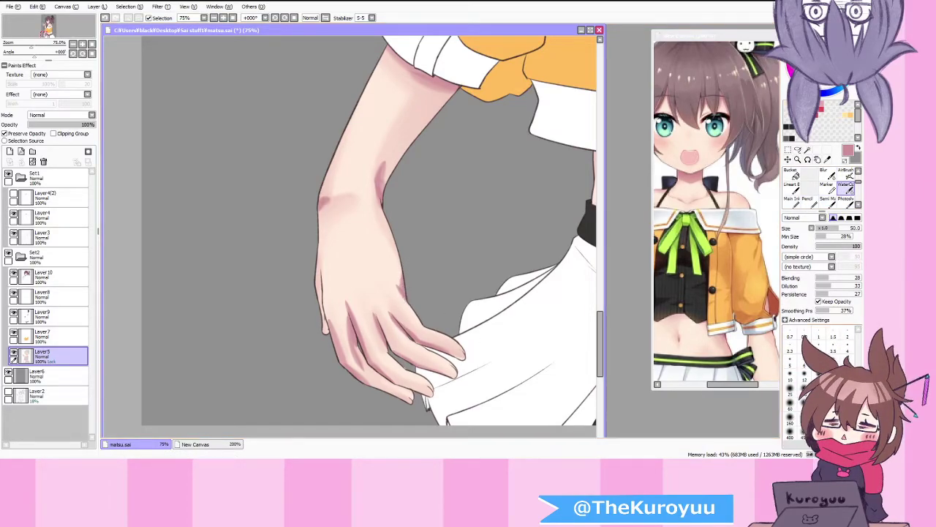
{"action": "key", "text": "bracketleft"}
{"action": "key", "text": "bracketleft"}
{"action": "key", "text": "bracketleft"}
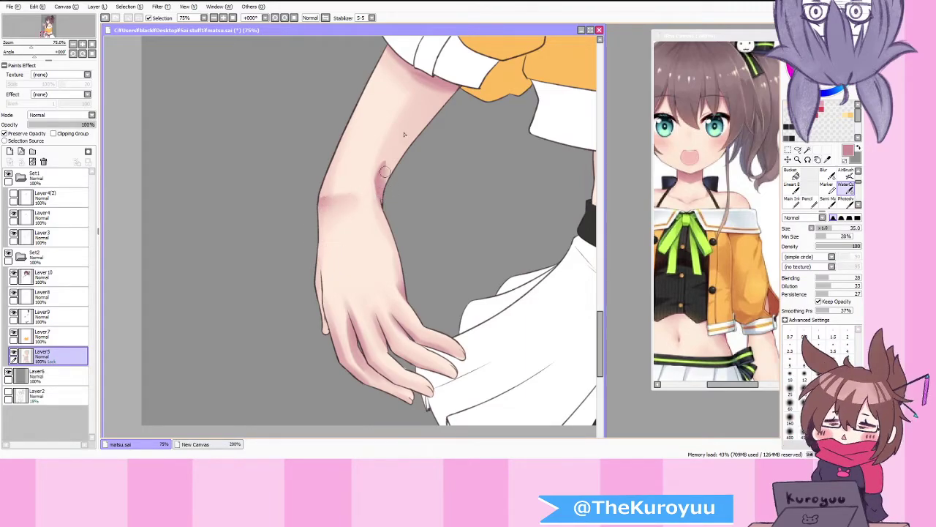
{"action": "left_click", "coordinate": [791, 404]}
{"action": "left_click_drag", "start_coordinate": [378, 195], "coordinate": [384, 176]}
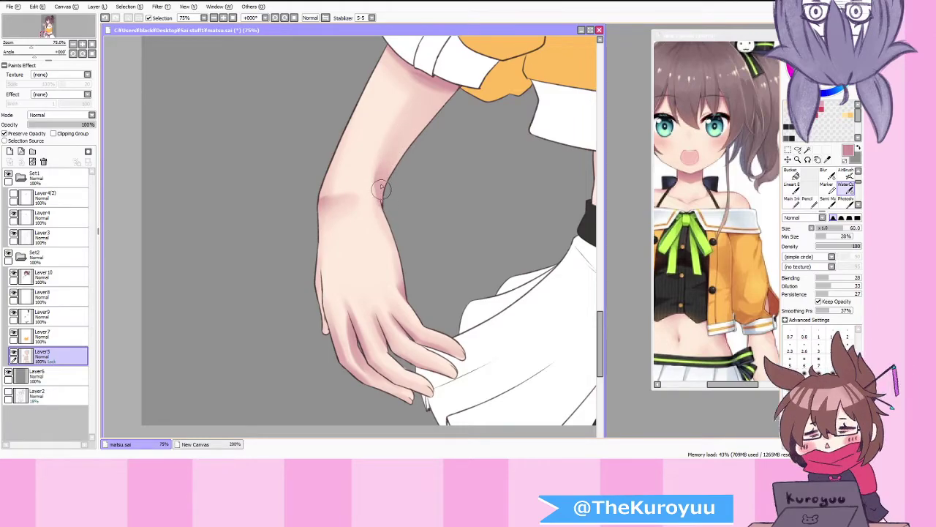
Step: Blend the shadows on the skin in the sleeve opening, the raised forearm and the palm with the WaterColor brush
{"action": "scroll", "coordinate": [435, 150], "scroll_direction": "down", "scroll_amount": 3}
{"action": "scroll", "coordinate": [441, 95], "scroll_direction": "up", "scroll_amount": 2}
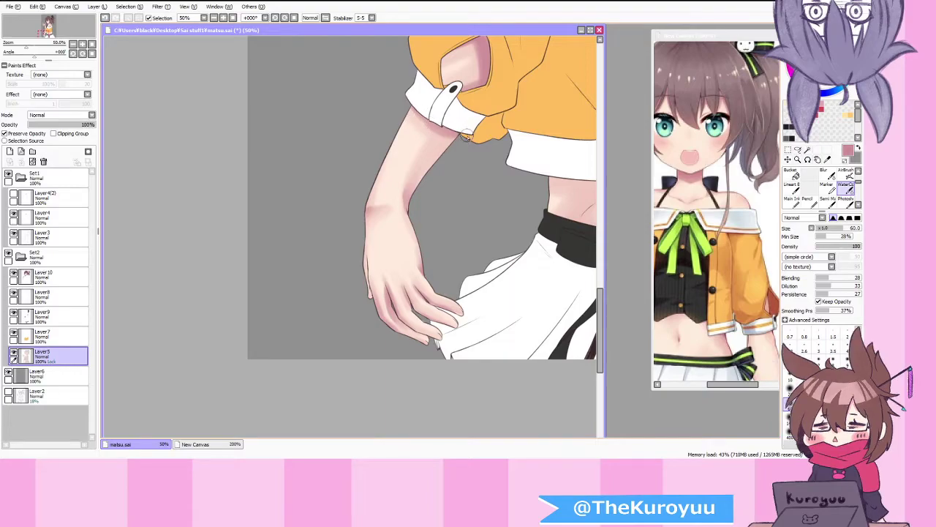
{"action": "scroll", "coordinate": [467, 135], "scroll_direction": "down", "scroll_amount": 3}
{"action": "scroll", "coordinate": [479, 75], "scroll_direction": "up", "scroll_amount": 3}
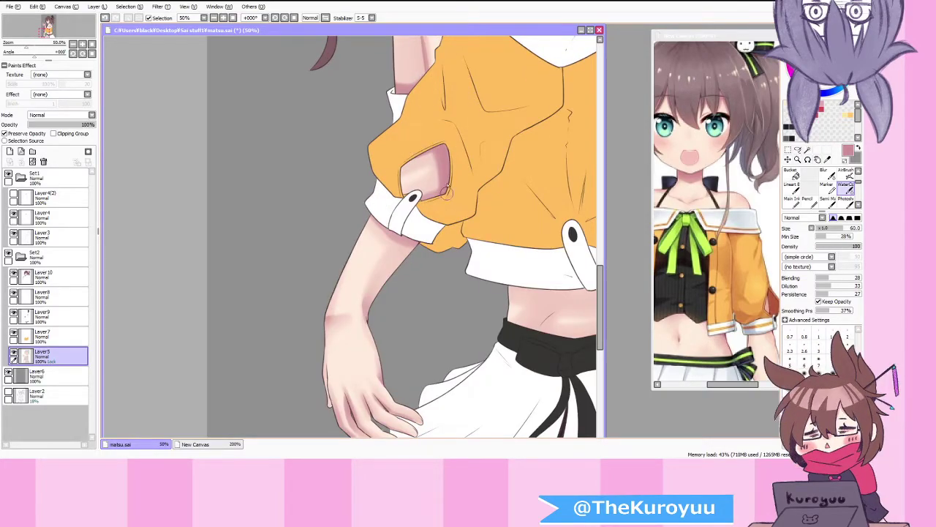
{"action": "scroll", "coordinate": [443, 179], "scroll_direction": "down", "scroll_amount": 3}
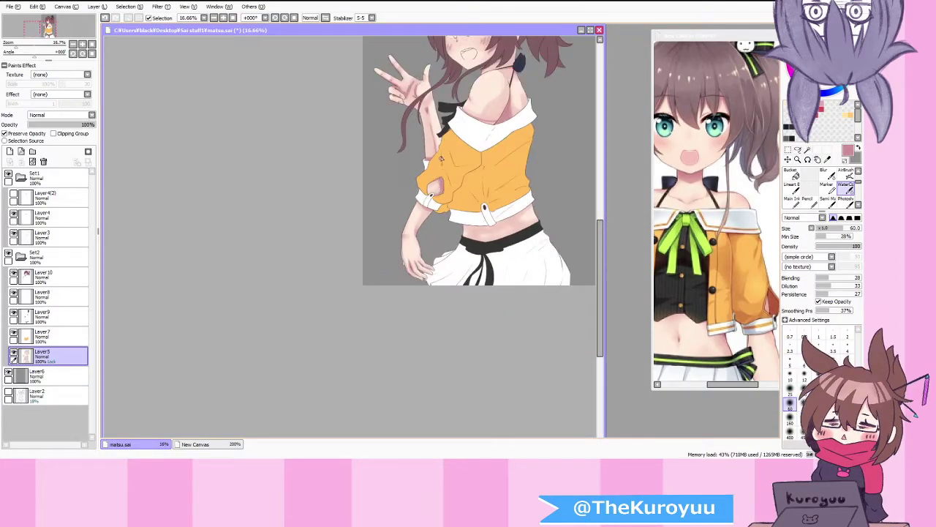
{"action": "scroll", "coordinate": [435, 114], "scroll_direction": "up", "scroll_amount": 3}
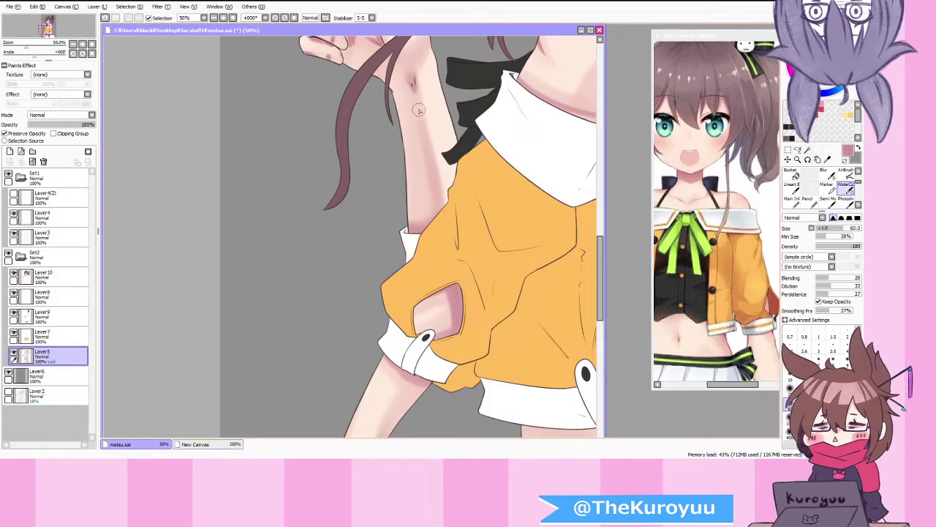
{"action": "scroll", "coordinate": [420, 145], "scroll_direction": "down", "scroll_amount": 3}
{"action": "scroll", "coordinate": [412, 73], "scroll_direction": "up", "scroll_amount": 3}
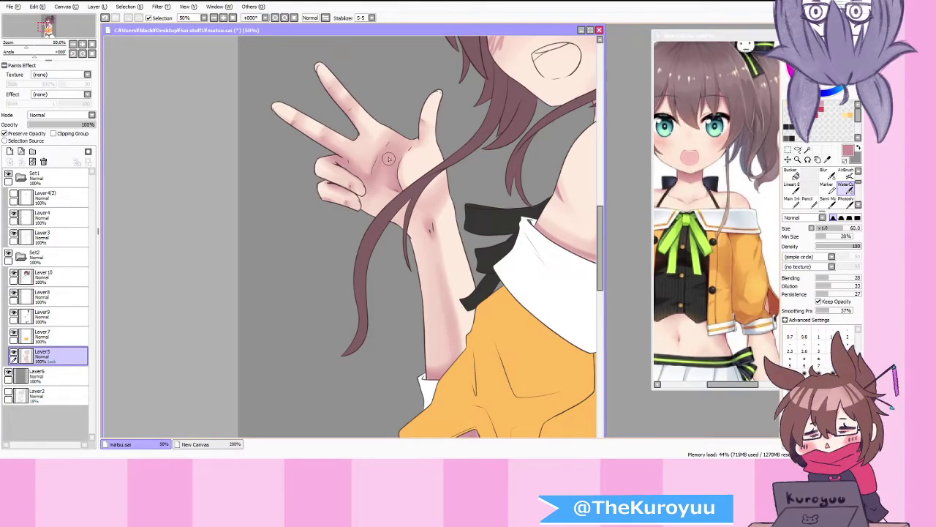
Step: Airbrush light skin-tone highlights along the raised palm's crease and the curled fingertips at size 30, and soften them with the WaterColor brush
{"action": "scroll", "coordinate": [370, 154], "scroll_direction": "up", "scroll_amount": 2}
{"action": "scroll", "coordinate": [382, 190], "scroll_direction": "down", "scroll_amount": 1}
{"action": "key", "text": "v"}
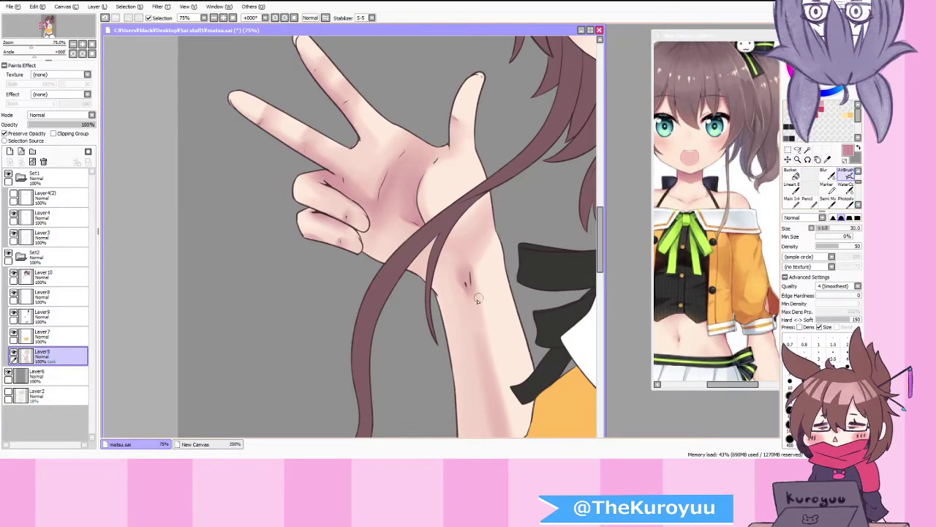
{"action": "scroll", "coordinate": [379, 179], "scroll_direction": "up", "scroll_amount": 1}
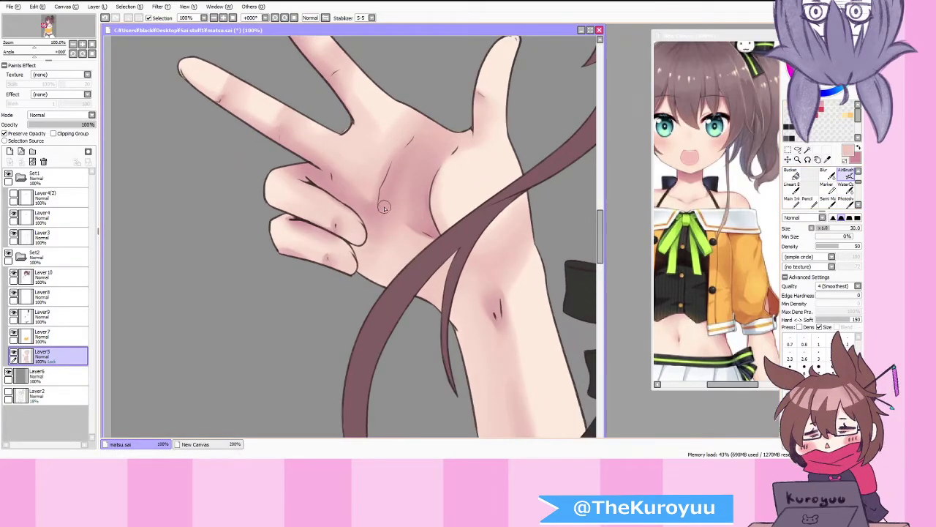
{"action": "key", "text": "x"}
{"action": "key", "text": "x"}
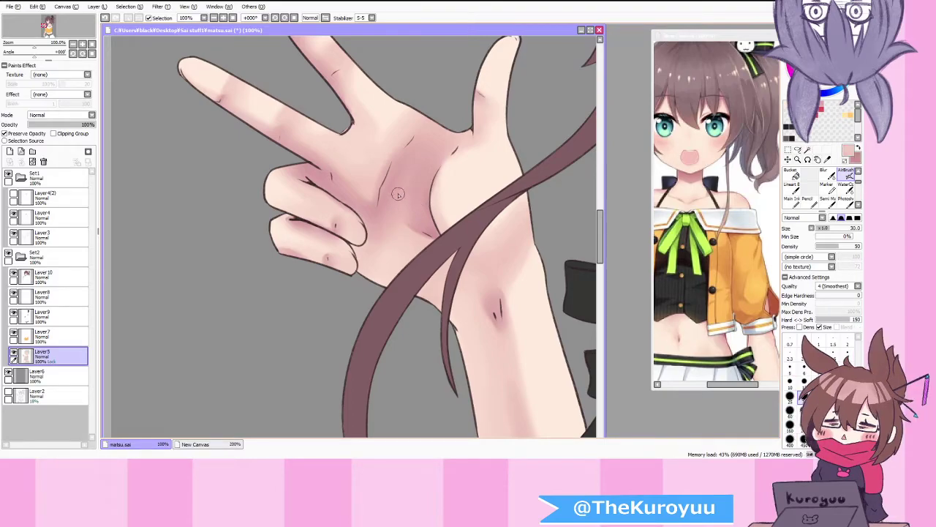
{"action": "right_click", "coordinate": [389, 188]}
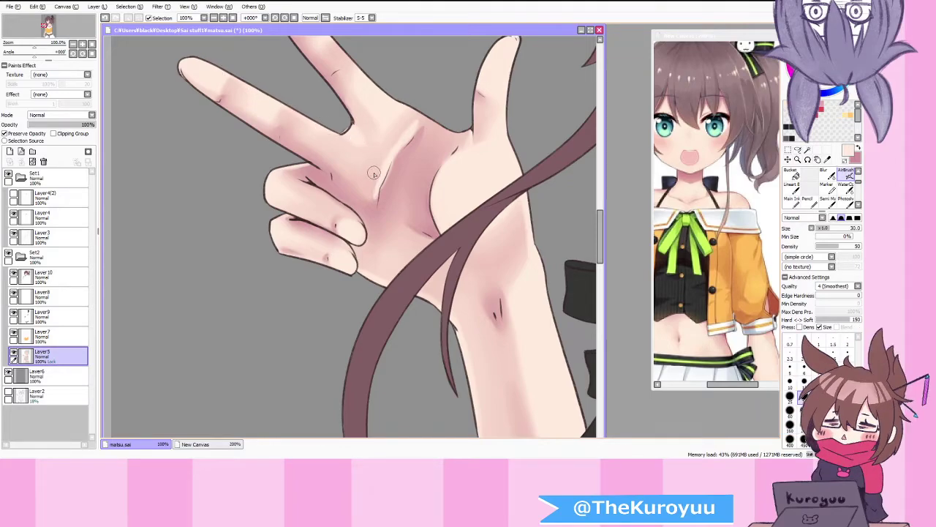
{"action": "scroll", "coordinate": [375, 173], "scroll_direction": "down", "scroll_amount": 4}
{"action": "scroll", "coordinate": [354, 124], "scroll_direction": "up", "scroll_amount": 4}
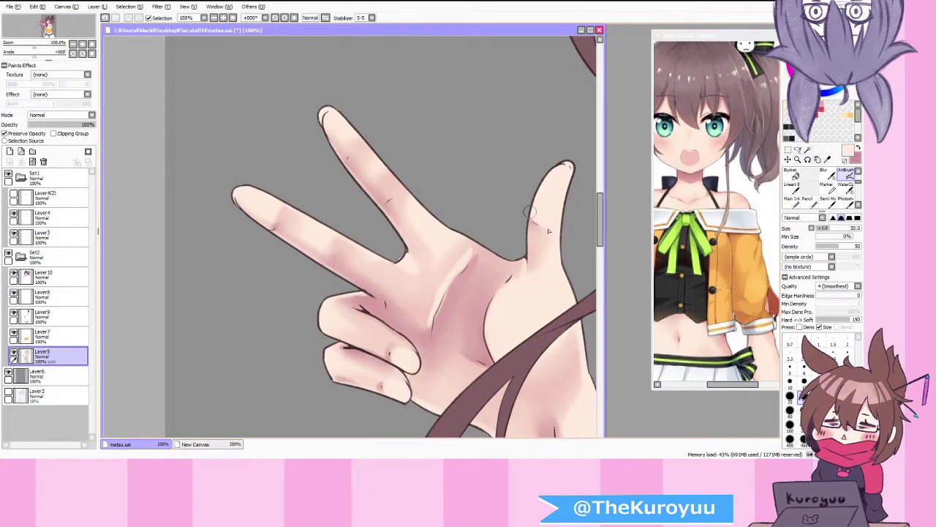
{"action": "left_click", "coordinate": [846, 188]}
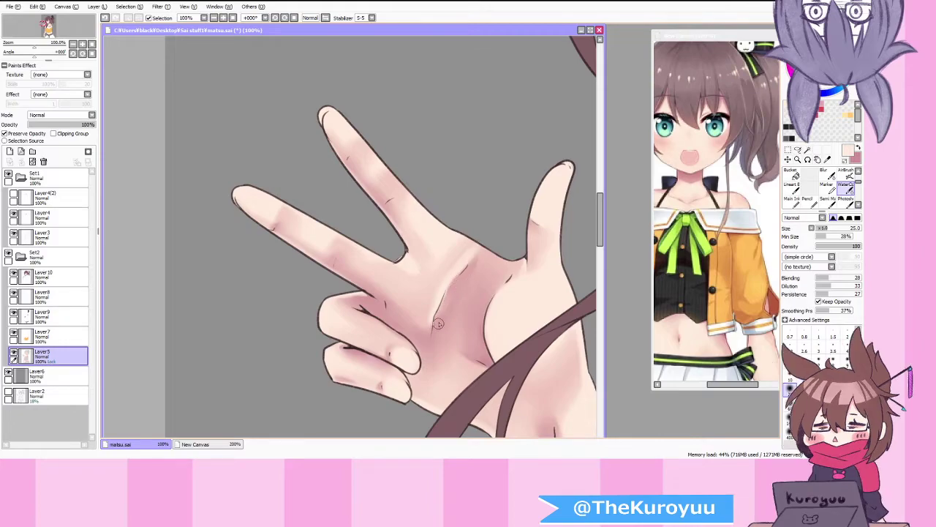
Step: Erase the long palm crease line of the raised hand on Layer3 with a size 30 eraser
{"action": "left_click", "coordinate": [71, 242]}
{"action": "key", "text": "e"}
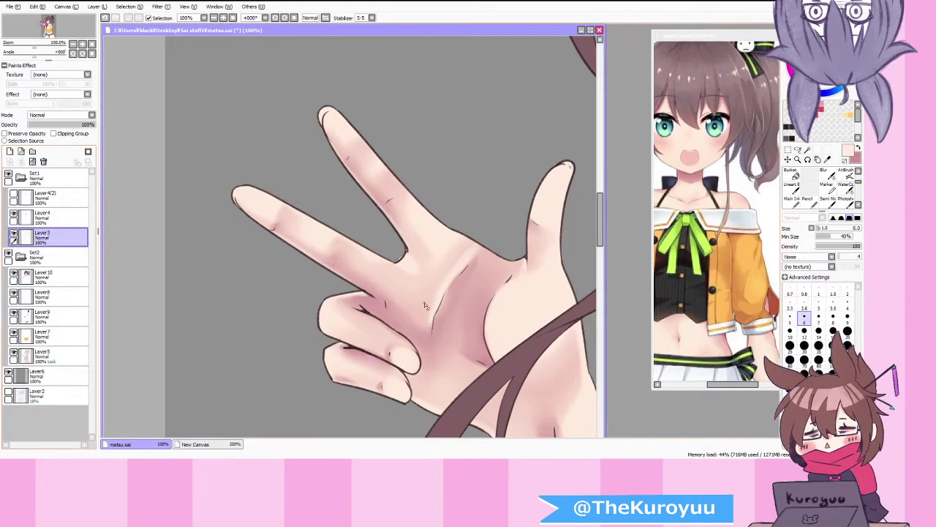
{"action": "left_click", "coordinate": [804, 348]}
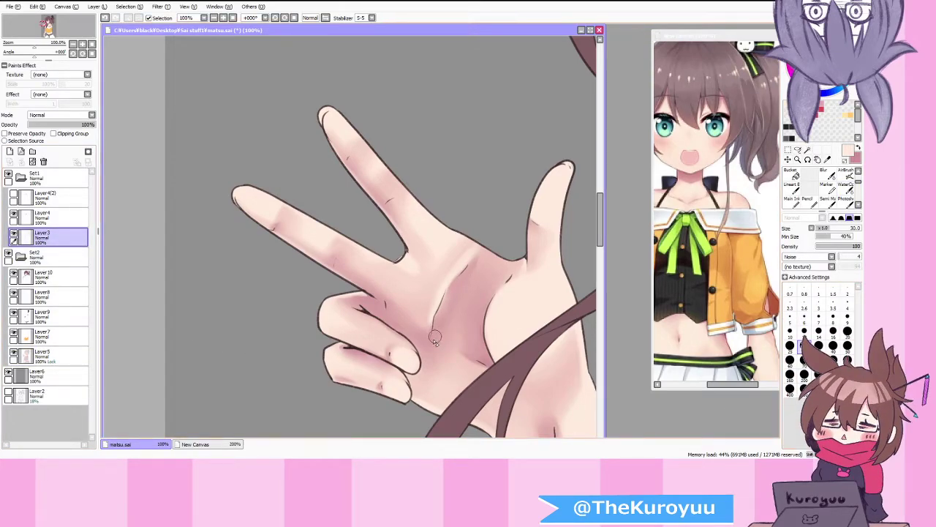
{"action": "left_click_drag", "start_coordinate": [435, 337], "coordinate": [453, 279]}
Step: Blend the light crease highlight into the raised palm on Layer5 with the WaterColor brush at size 30
{"action": "key", "text": "c"}
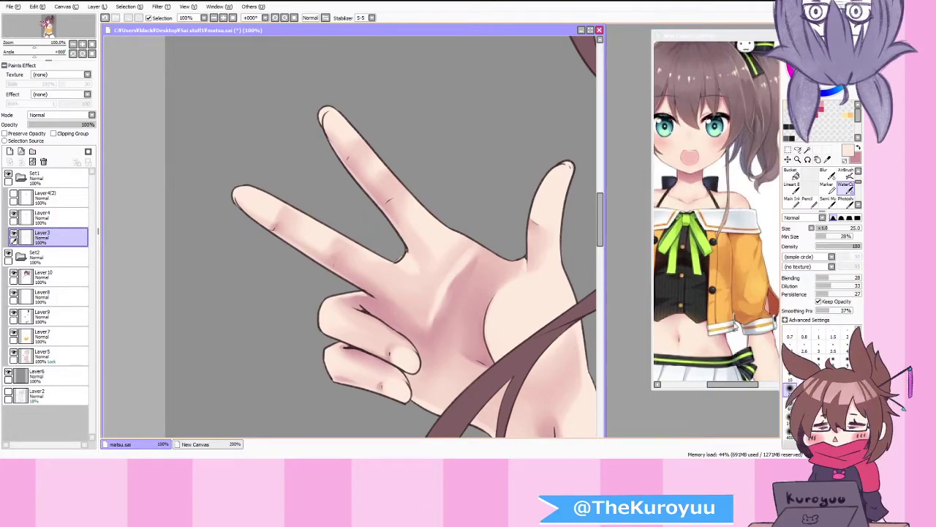
{"action": "left_click", "coordinate": [43, 355]}
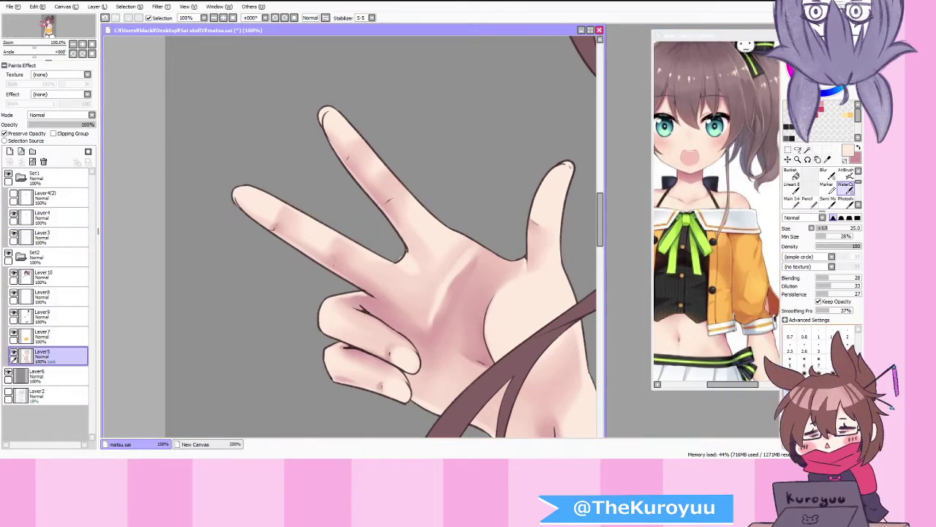
{"action": "left_click", "coordinate": [804, 389]}
{"action": "left_click_drag", "start_coordinate": [439, 288], "coordinate": [429, 339]}
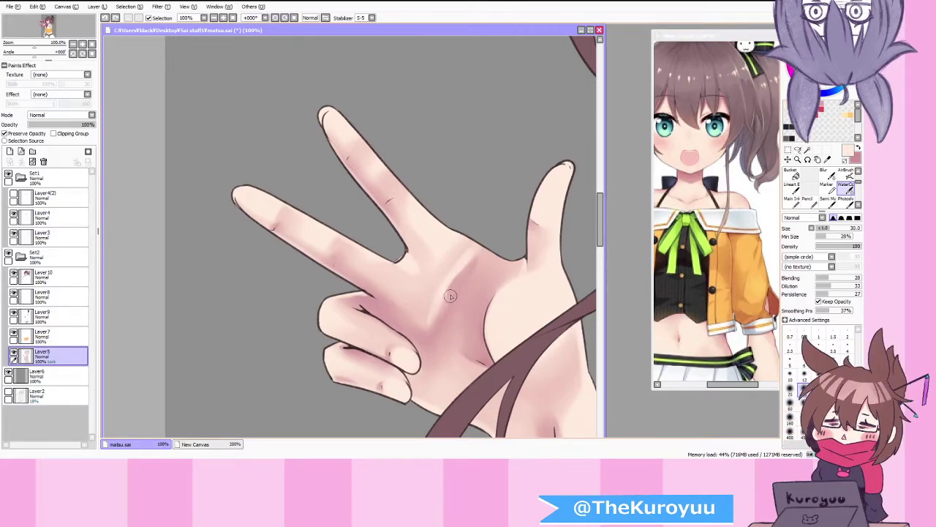
{"action": "left_click_drag", "start_coordinate": [442, 291], "coordinate": [474, 252]}
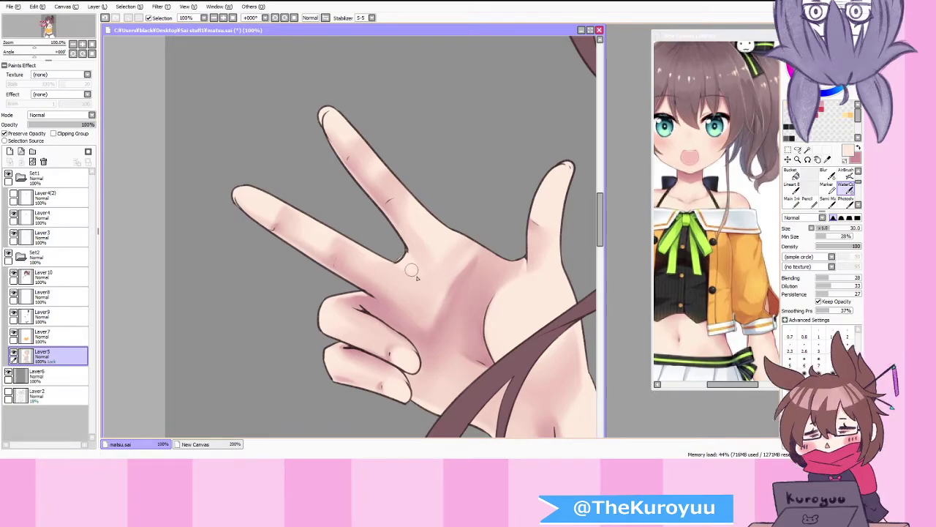
Step: Sample the pink palm shadow and smooth the shading at the palm's centre, using WaterColor brush sizes 70, 12 and 30
{"action": "right_click", "coordinate": [470, 277]}
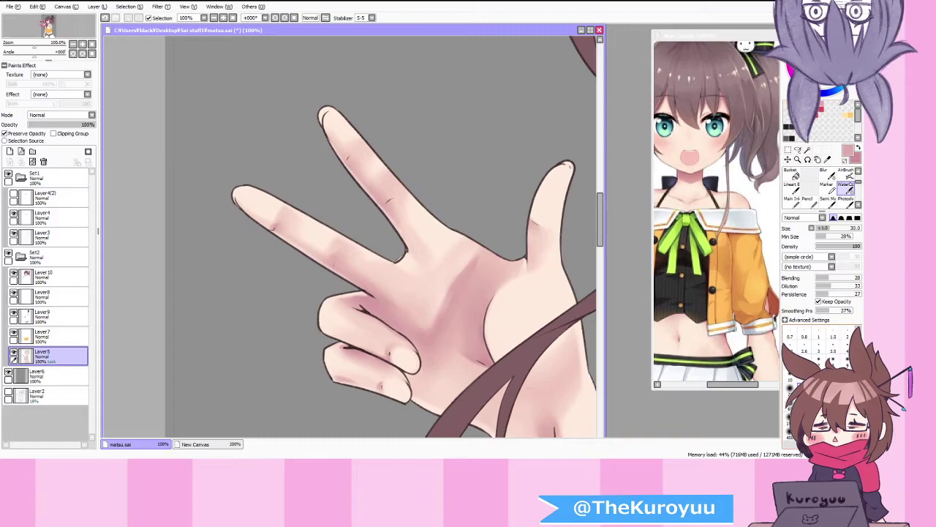
{"action": "left_click", "coordinate": [804, 406]}
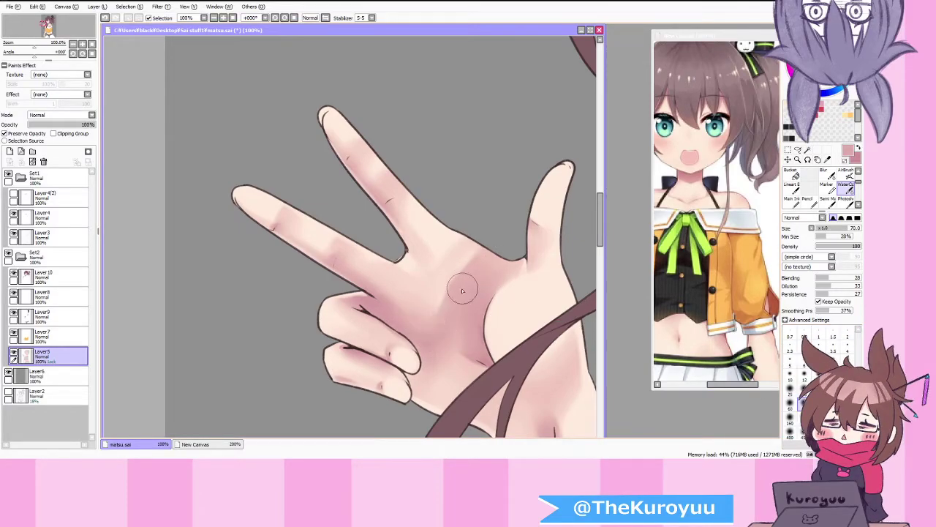
{"action": "left_click", "coordinate": [804, 376]}
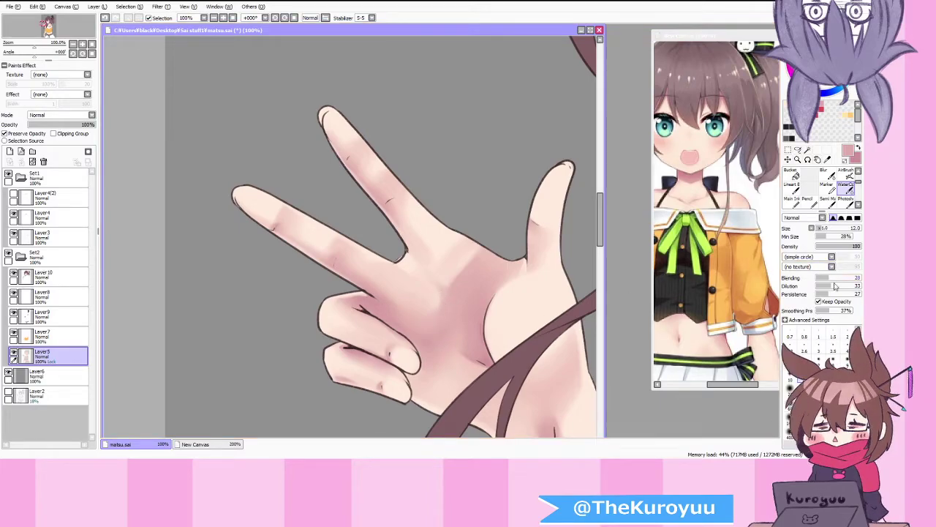
{"action": "left_click", "coordinate": [804, 390]}
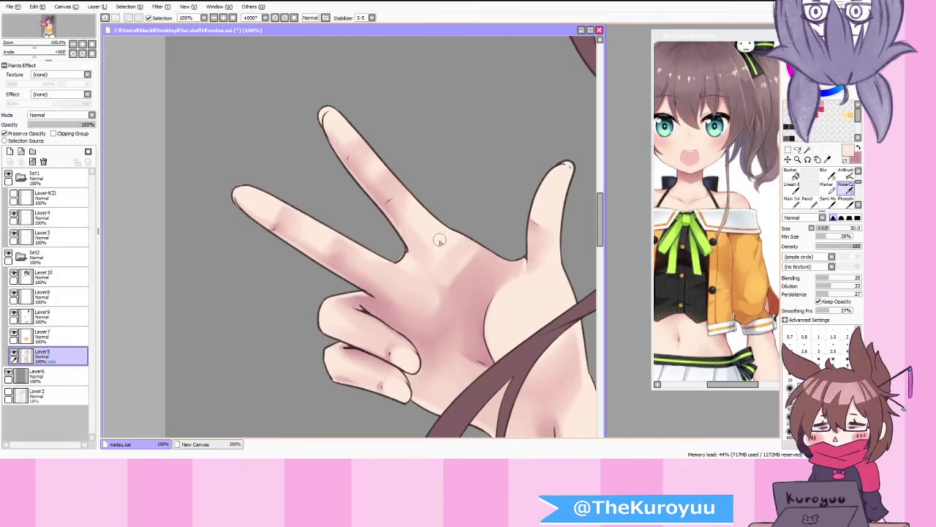
Step: Sample the pink skin shade and refine the shading of the raised hand's fingers and palm, finishing with the WaterColor brush at size 35
{"action": "key", "text": "bracketright"}
{"action": "key", "text": "bracketright"}
{"action": "key", "text": "bracketright"}
{"action": "key", "text": "bracketright"}
{"action": "key", "text": "bracketright"}
{"action": "right_click", "coordinate": [375, 304]}
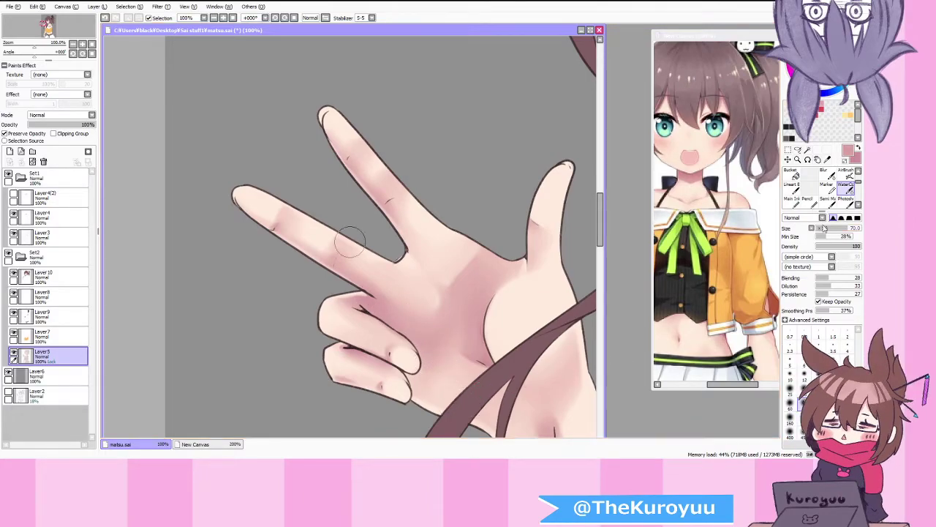
{"action": "key", "text": "v"}
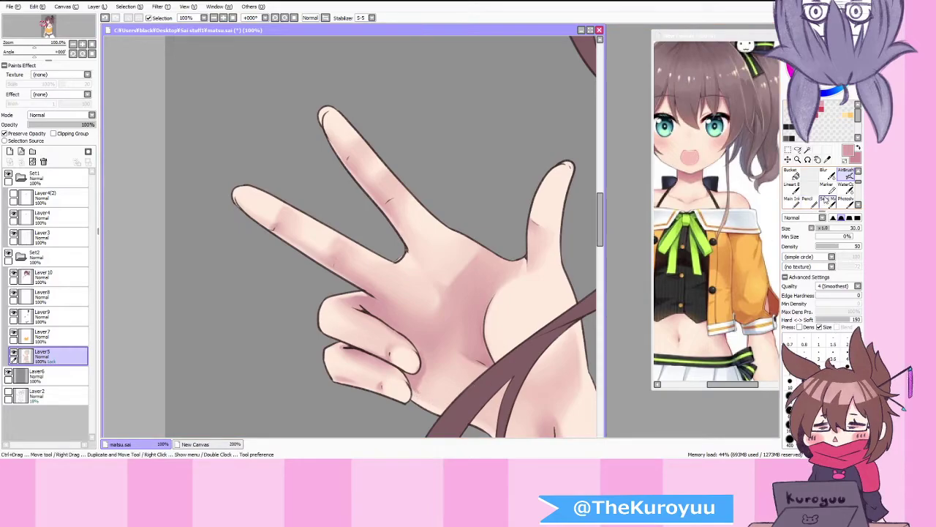
{"action": "left_click", "coordinate": [846, 187]}
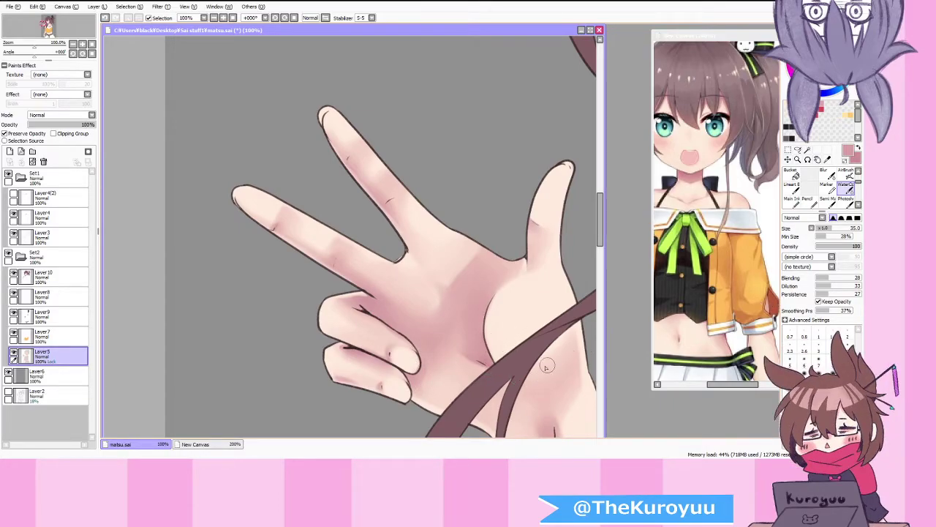
Step: Smooth the skin shading on the bare shoulder and upper back on Layer5 with the WaterColor brush, enlarging it from size 70 to 160
{"action": "scroll", "coordinate": [497, 337], "scroll_direction": "down", "scroll_amount": 3}
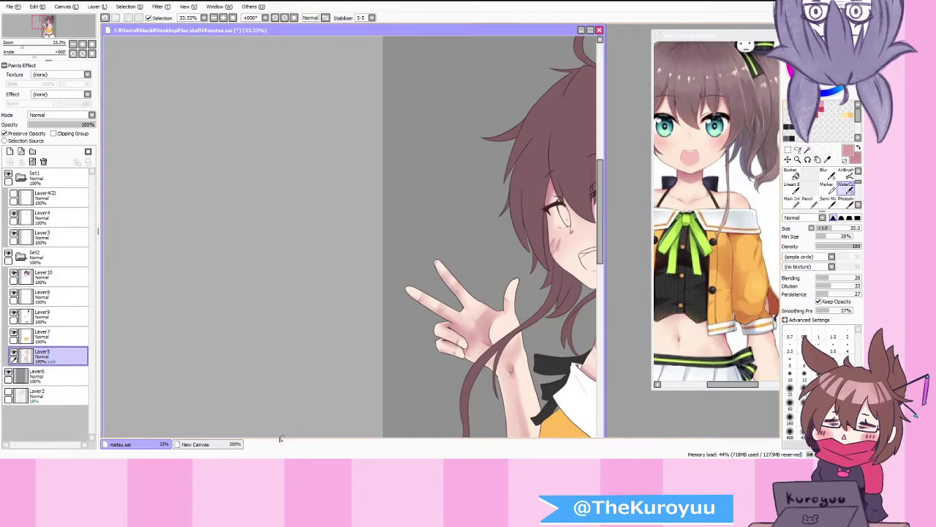
{"action": "scroll", "coordinate": [383, 423], "scroll_direction": "down", "scroll_amount": 4}
{"action": "scroll", "coordinate": [442, 410], "scroll_direction": "up", "scroll_amount": 4}
{"action": "left_click_drag", "start_coordinate": [600, 217], "coordinate": [605, 265]}
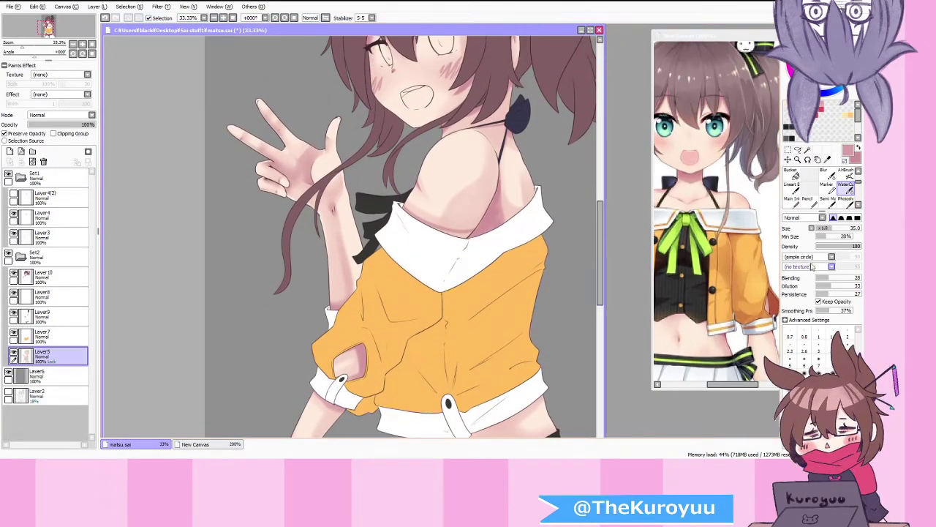
{"action": "left_click", "coordinate": [804, 404]}
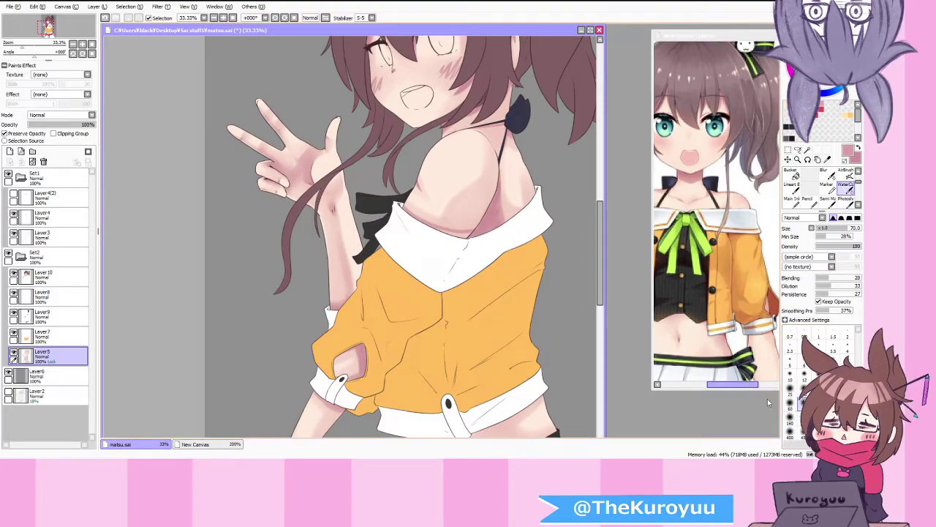
{"action": "key", "text": "bracketright"}
{"action": "key", "text": "bracketright"}
{"action": "key", "text": "bracketright"}
{"action": "key", "text": "bracketright"}
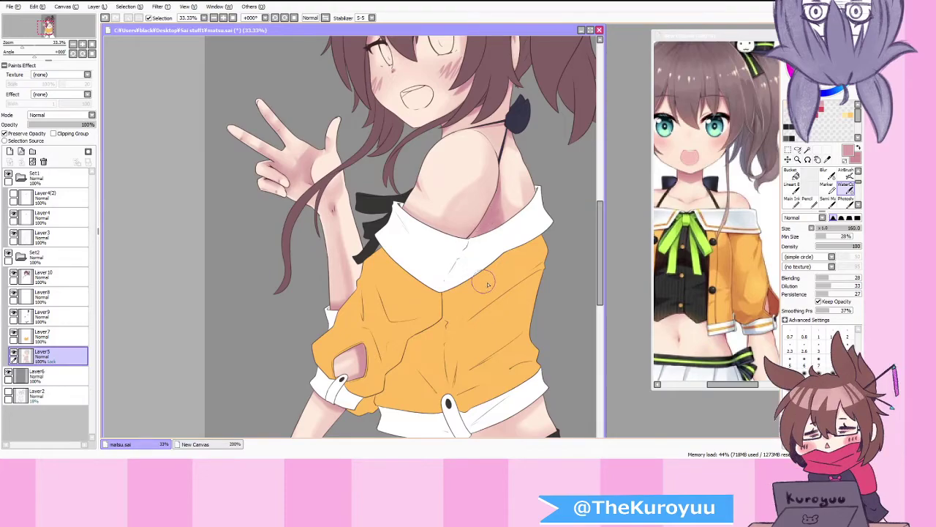
{"action": "key", "text": "bracketleft"}
{"action": "key", "text": "bracketleft"}
{"action": "key", "text": "bracketleft"}
{"action": "key", "text": "bracketright"}
{"action": "key", "text": "bracketright"}
{"action": "key", "text": "bracketright"}
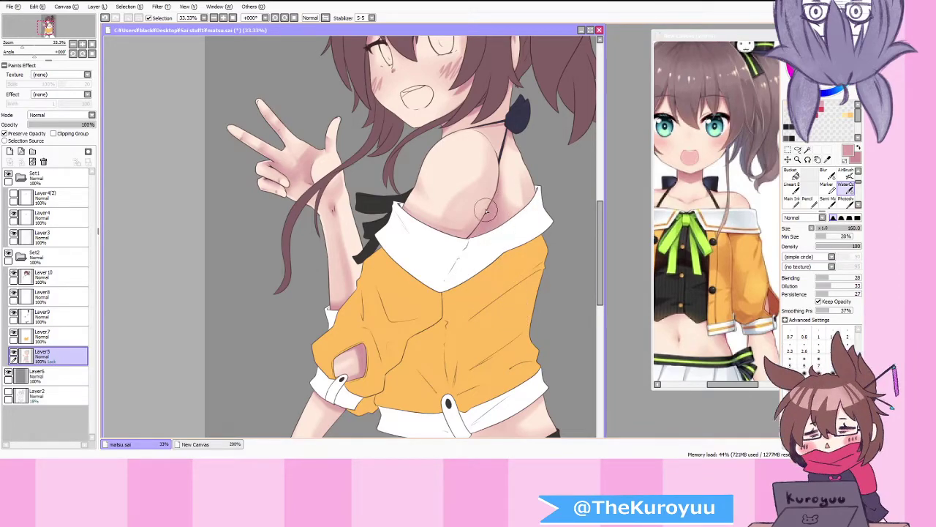
Step: Blend the cheek blush and the hair shadows on the face and neck with the WaterColor brush at sizes 30 and 40
{"action": "scroll", "coordinate": [483, 246], "scroll_direction": "down", "scroll_amount": 3}
{"action": "scroll", "coordinate": [443, 79], "scroll_direction": "up", "scroll_amount": 3}
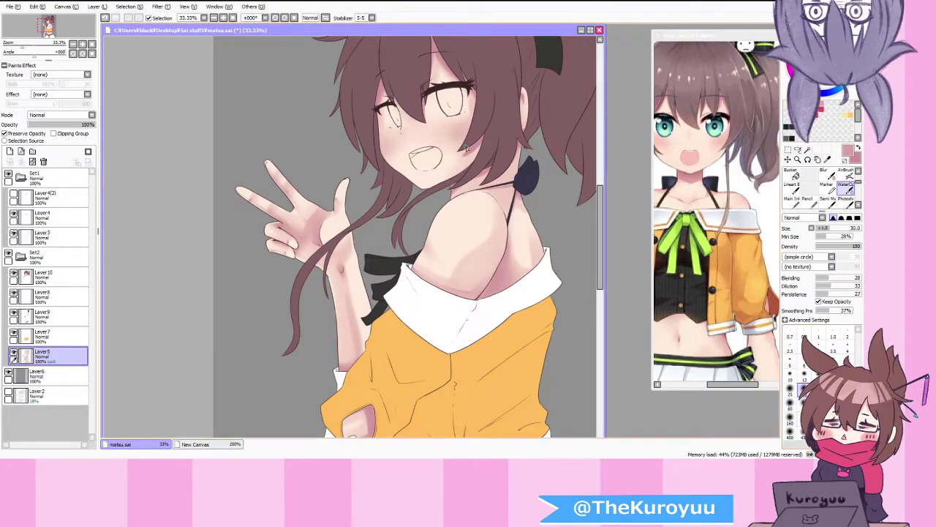
{"action": "scroll", "coordinate": [461, 143], "scroll_direction": "up", "scroll_amount": 1}
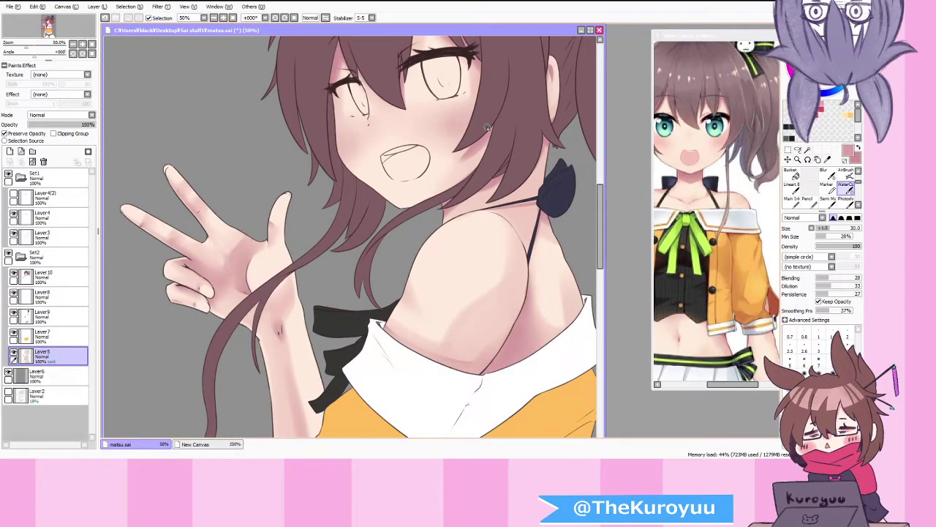
{"action": "scroll", "coordinate": [439, 234], "scroll_direction": "down", "scroll_amount": 2}
{"action": "scroll", "coordinate": [445, 161], "scroll_direction": "up", "scroll_amount": 2}
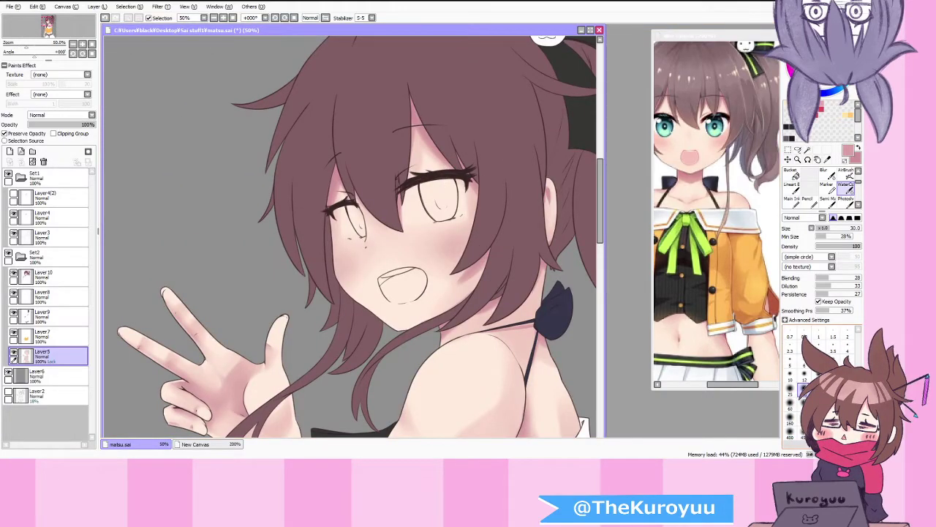
{"action": "key", "text": "]"}
{"action": "key", "text": "]"}
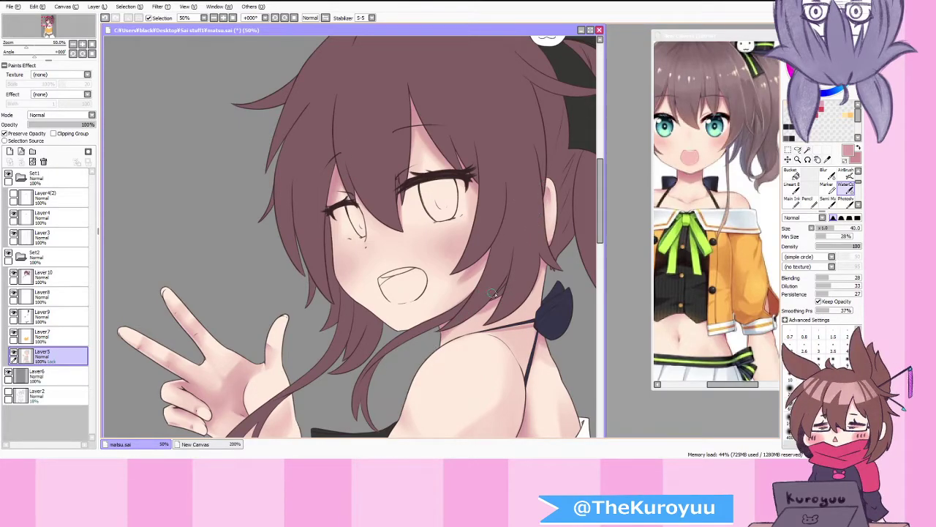
Step: Airbrush a pink shadow on the bare waist under the jacket hem at size 70 and blend it with the WaterColor brush
{"action": "scroll", "coordinate": [479, 291], "scroll_direction": "down", "scroll_amount": 3}
{"action": "left_click_drag", "start_coordinate": [604, 213], "coordinate": [603, 259]}
{"action": "scroll", "coordinate": [532, 317], "scroll_direction": "up", "scroll_amount": 2}
{"action": "left_click", "coordinate": [847, 173]}
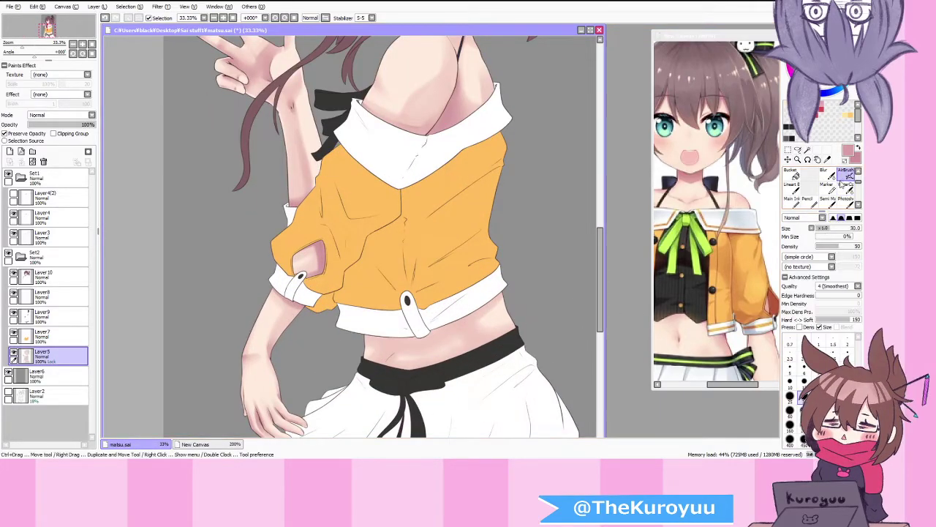
{"action": "scroll", "coordinate": [409, 341], "scroll_direction": "up", "scroll_amount": 1}
{"action": "mouse_move", "coordinate": [397, 338]}
{"action": "left_mouse_down"}
{"action": "mouse_move", "coordinate": [510, 298]}
{"action": "mouse_move", "coordinate": [553, 264]}
{"action": "left_mouse_up"}
{"action": "mouse_move", "coordinate": [345, 327]}
{"action": "left_mouse_down"}
{"action": "mouse_move", "coordinate": [459, 324]}
{"action": "mouse_move", "coordinate": [564, 241]}
{"action": "mouse_move", "coordinate": [461, 313]}
{"action": "left_mouse_up"}
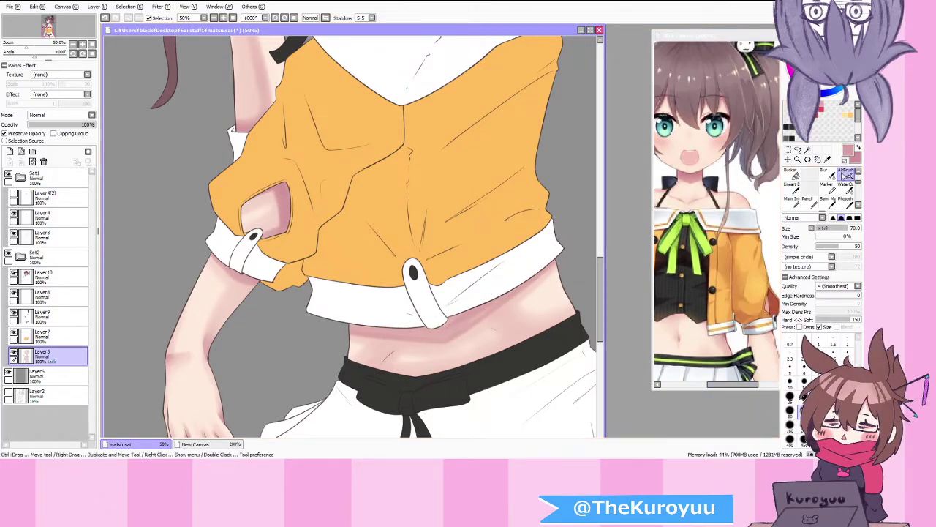
{"action": "left_click", "coordinate": [848, 187]}
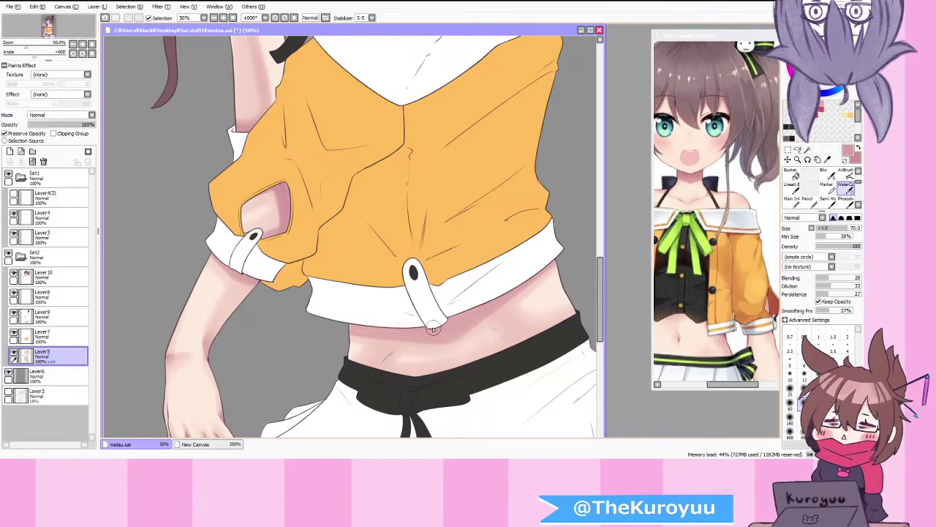
Step: Paint both eyes white with the AirBrush, using size 70 for the main area and size 25 along the edges
{"action": "scroll", "coordinate": [431, 336], "scroll_direction": "down", "scroll_amount": 4}
{"action": "scroll", "coordinate": [410, 190], "scroll_direction": "up", "scroll_amount": 3}
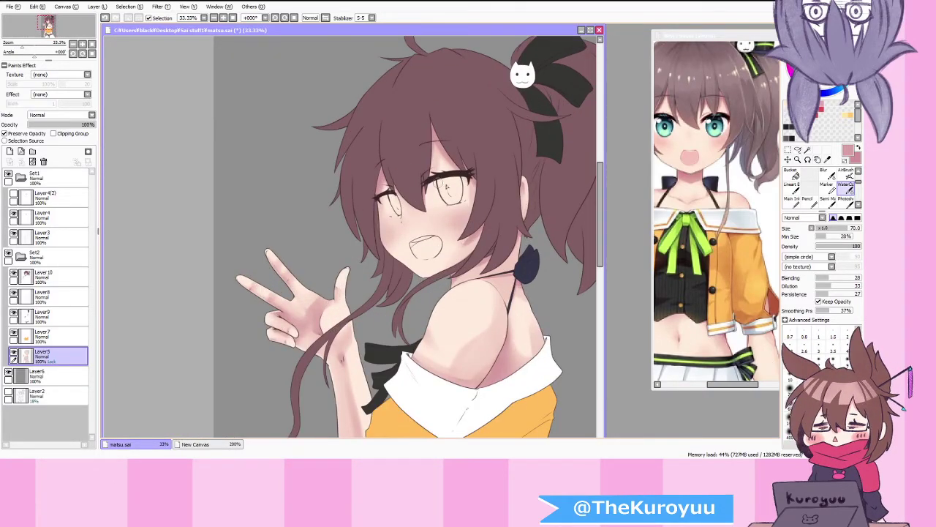
{"action": "key", "text": "v"}
{"action": "scroll", "coordinate": [416, 189], "scroll_direction": "up", "scroll_amount": 1}
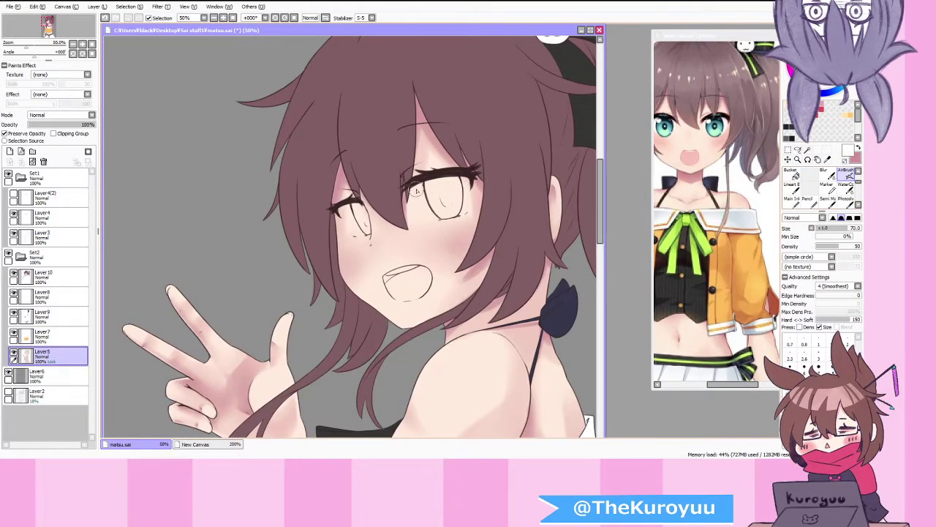
{"action": "scroll", "coordinate": [415, 189], "scroll_direction": "up", "scroll_amount": 1}
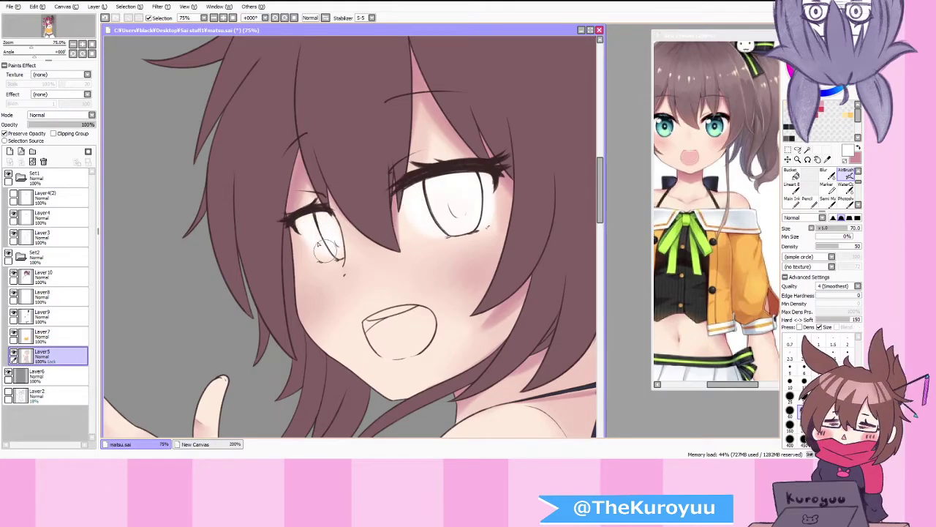
{"action": "left_click", "coordinate": [790, 397]}
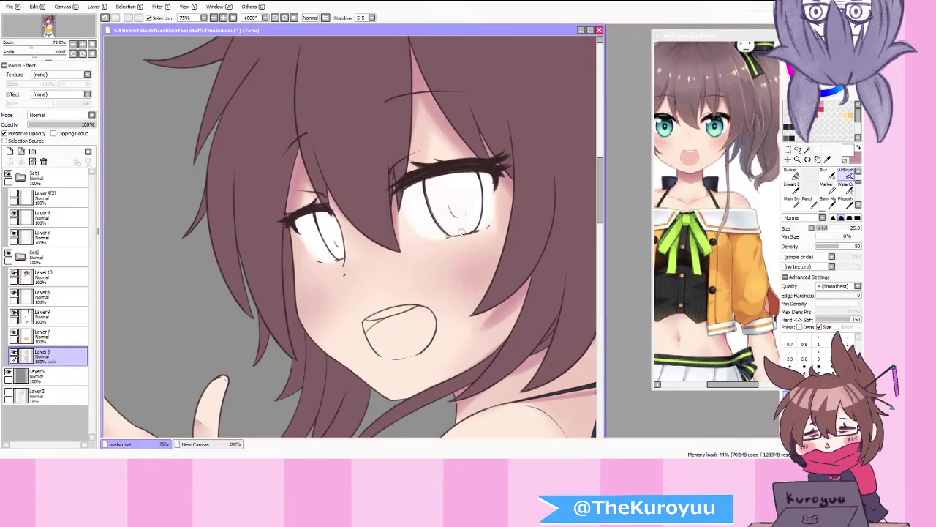
Step: Airbrush pale lilac shadows under the upper lashes of both eyes at size 30 and blend them with the WaterColor brush at size 70
{"action": "scroll", "coordinate": [433, 247], "scroll_direction": "down", "scroll_amount": 1}
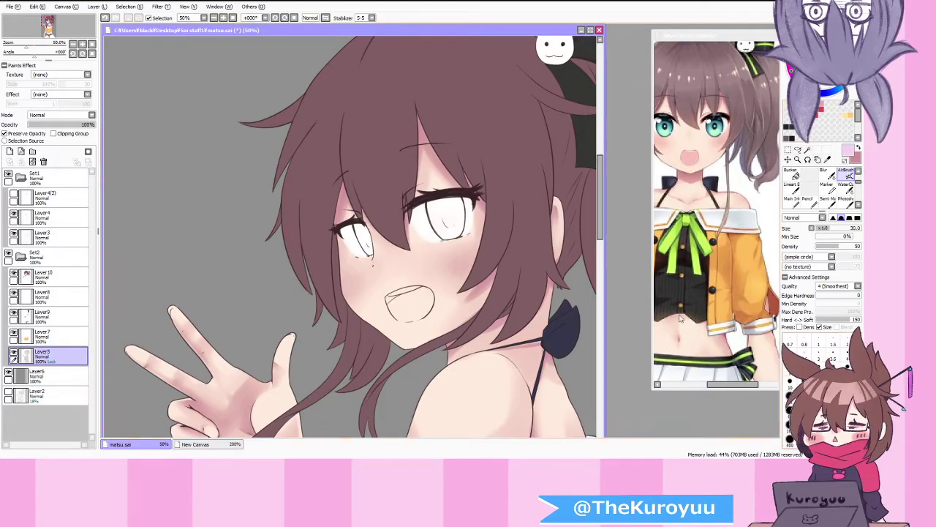
{"action": "scroll", "coordinate": [412, 213], "scroll_direction": "up", "scroll_amount": 1}
{"action": "mouse_move", "coordinate": [451, 202]}
{"action": "left_mouse_down"}
{"action": "mouse_move", "coordinate": [492, 196]}
{"action": "mouse_move", "coordinate": [406, 214]}
{"action": "mouse_move", "coordinate": [501, 201]}
{"action": "left_mouse_up"}
{"action": "mouse_move", "coordinate": [309, 245]}
{"action": "left_mouse_down"}
{"action": "mouse_move", "coordinate": [335, 239]}
{"action": "mouse_move", "coordinate": [315, 239]}
{"action": "left_mouse_up"}
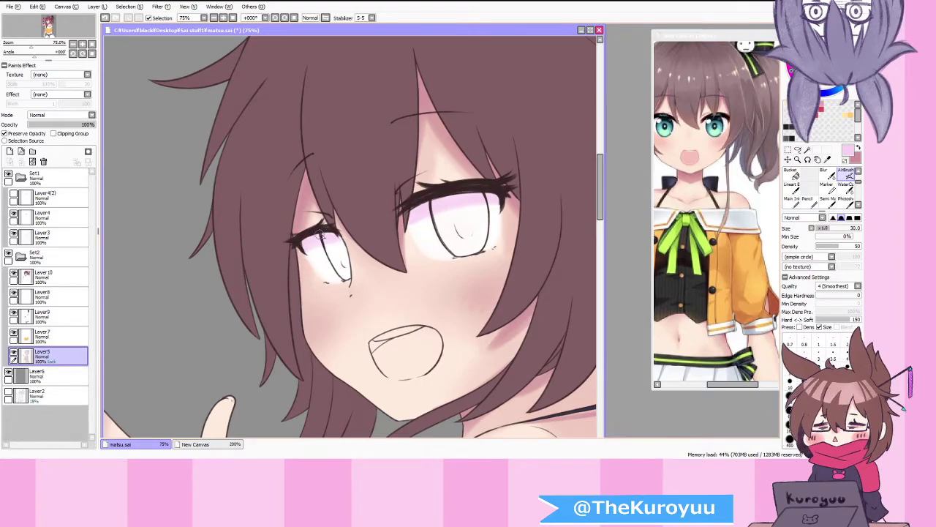
{"action": "left_click", "coordinate": [847, 189]}
{"action": "left_click_drag", "start_coordinate": [410, 230], "coordinate": [495, 207]}
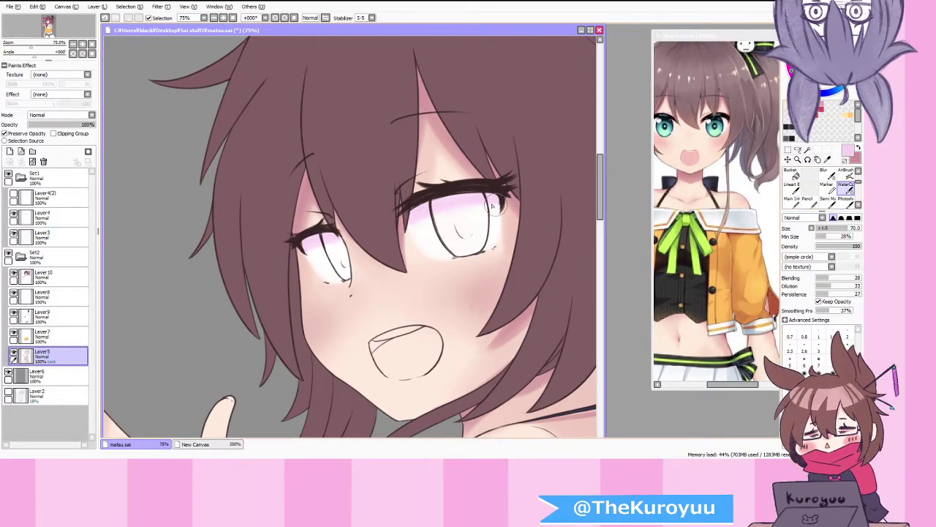
{"action": "left_click_drag", "start_coordinate": [330, 253], "coordinate": [316, 246]}
{"action": "scroll", "coordinate": [465, 320], "scroll_direction": "down", "scroll_amount": 1}
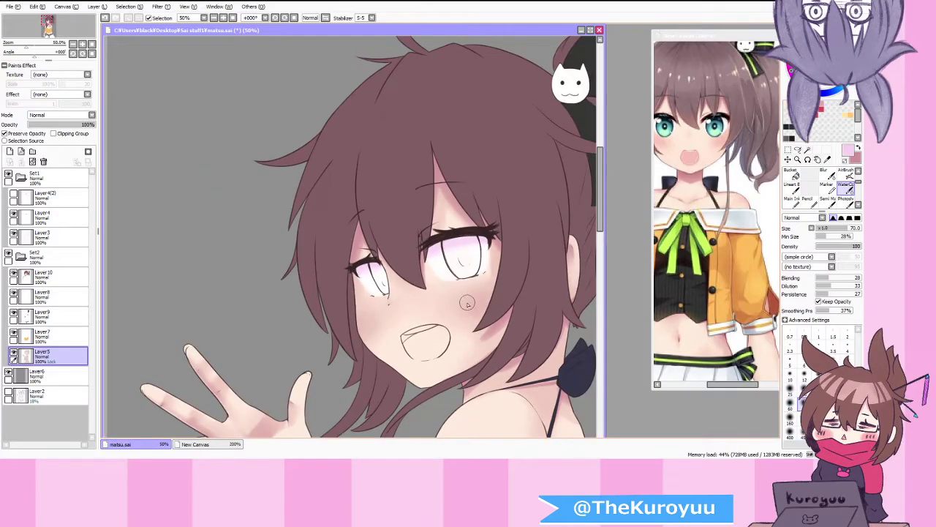
Step: Colour the inner corner of the open mouth dark pink with the AirBrush at size 12
{"action": "left_click", "coordinate": [847, 174]}
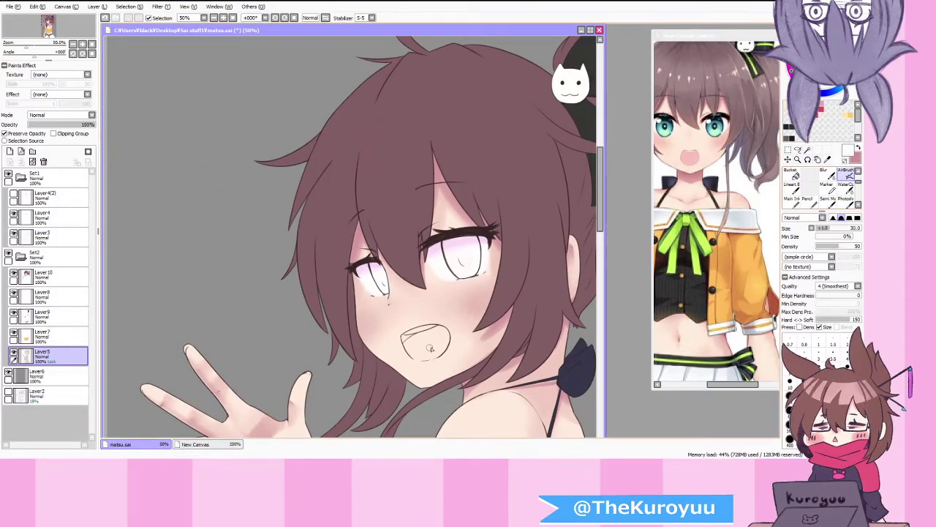
{"action": "key", "text": "plus"}
{"action": "key", "text": "plus"}
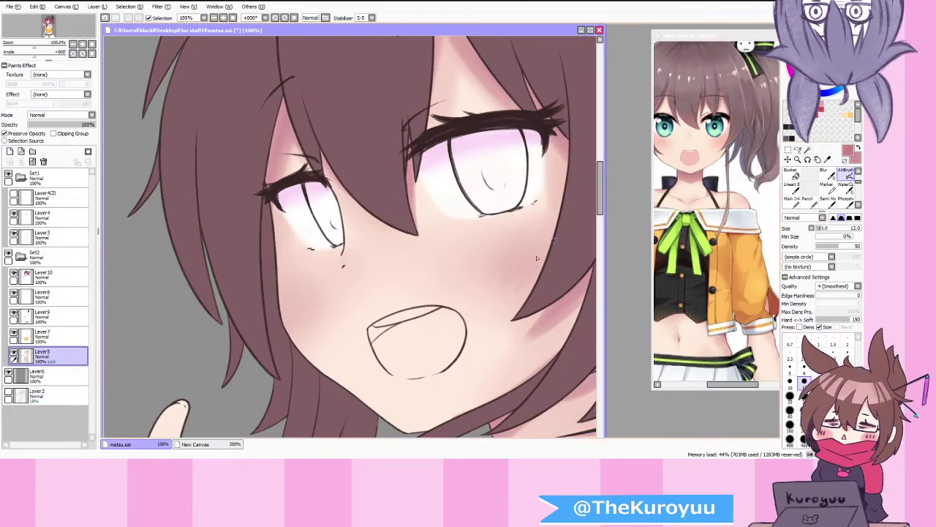
{"action": "key", "text": "plus"}
{"action": "mouse_move", "coordinate": [369, 336]}
{"action": "left_mouse_down"}
{"action": "mouse_move", "coordinate": [496, 293]}
{"action": "mouse_move", "coordinate": [390, 336]}
{"action": "mouse_move", "coordinate": [373, 321]}
{"action": "mouse_move", "coordinate": [370, 343]}
{"action": "mouse_move", "coordinate": [403, 317]}
{"action": "mouse_move", "coordinate": [373, 322]}
{"action": "mouse_move", "coordinate": [375, 335]}
{"action": "mouse_move", "coordinate": [375, 323]}
{"action": "mouse_move", "coordinate": [403, 317]}
{"action": "mouse_move", "coordinate": [376, 344]}
{"action": "left_mouse_up"}
Step: Fill the tongue area of the mouth with lighter pink using the Main Ink brush, finishing at size 25
{"action": "left_click", "coordinate": [791, 202]}
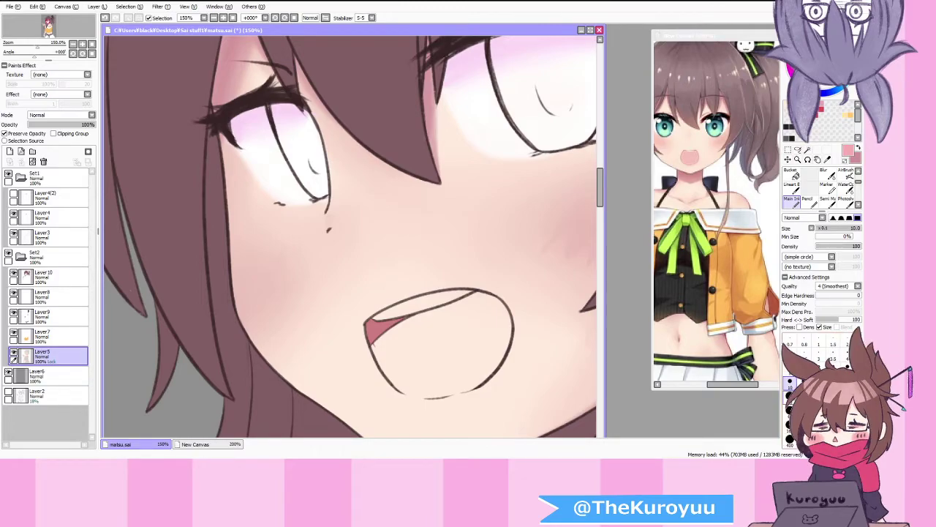
{"action": "left_click", "coordinate": [790, 411]}
{"action": "mouse_move", "coordinate": [415, 339]}
{"action": "left_mouse_down"}
{"action": "mouse_move", "coordinate": [423, 364]}
{"action": "mouse_move", "coordinate": [450, 337]}
{"action": "mouse_move", "coordinate": [479, 329]}
{"action": "mouse_move", "coordinate": [455, 307]}
{"action": "mouse_move", "coordinate": [401, 324]}
{"action": "mouse_move", "coordinate": [386, 338]}
{"action": "mouse_move", "coordinate": [402, 341]}
{"action": "mouse_move", "coordinate": [424, 321]}
{"action": "mouse_move", "coordinate": [374, 348]}
{"action": "mouse_move", "coordinate": [400, 379]}
{"action": "mouse_move", "coordinate": [394, 343]}
{"action": "mouse_move", "coordinate": [394, 367]}
{"action": "mouse_move", "coordinate": [376, 346]}
{"action": "mouse_move", "coordinate": [385, 368]}
{"action": "mouse_move", "coordinate": [411, 386]}
{"action": "mouse_move", "coordinate": [399, 385]}
{"action": "mouse_move", "coordinate": [435, 389]}
{"action": "mouse_move", "coordinate": [473, 375]}
{"action": "mouse_move", "coordinate": [431, 394]}
{"action": "mouse_move", "coordinate": [487, 366]}
{"action": "mouse_move", "coordinate": [477, 379]}
{"action": "mouse_move", "coordinate": [504, 340]}
{"action": "mouse_move", "coordinate": [497, 307]}
{"action": "mouse_move", "coordinate": [457, 306]}
{"action": "mouse_move", "coordinate": [412, 335]}
{"action": "mouse_move", "coordinate": [485, 306]}
{"action": "mouse_move", "coordinate": [498, 316]}
{"action": "mouse_move", "coordinate": [423, 317]}
{"action": "mouse_move", "coordinate": [448, 309]}
{"action": "left_mouse_up"}
{"action": "left_click", "coordinate": [790, 397]}
{"action": "key", "text": "ctrl+z"}
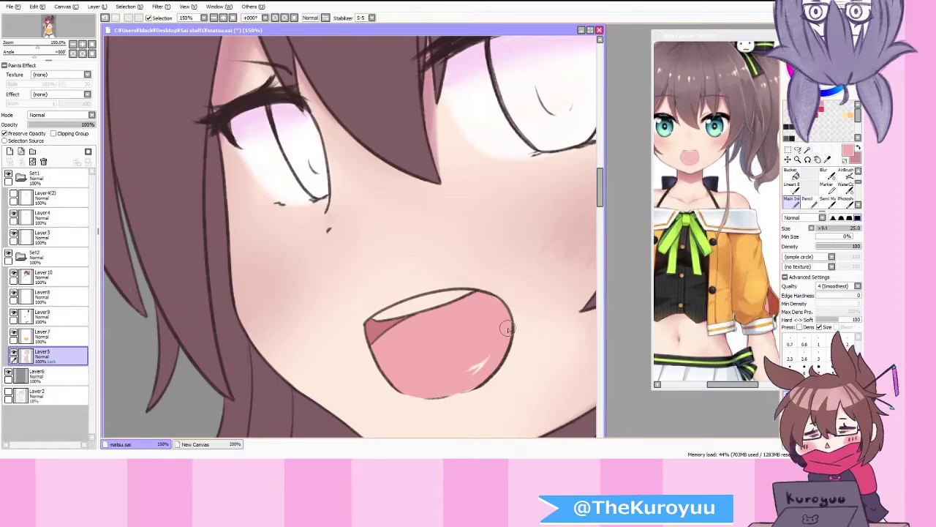
{"action": "left_click_drag", "start_coordinate": [484, 358], "coordinate": [468, 377]}
{"action": "right_click", "coordinate": [384, 352]}
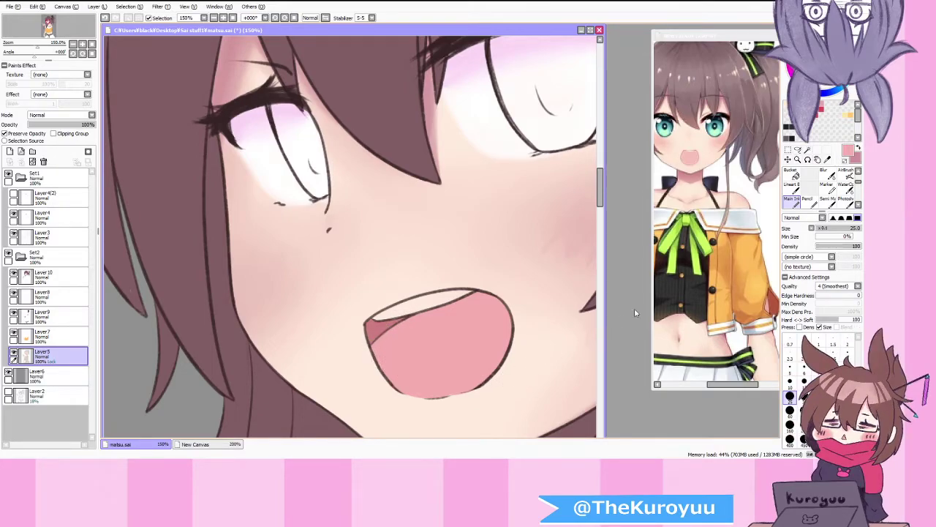
Step: Paint the upper teeth white with the Main Ink brush at size 25
{"action": "left_click", "coordinate": [846, 189]}
{"action": "left_click", "coordinate": [804, 380]}
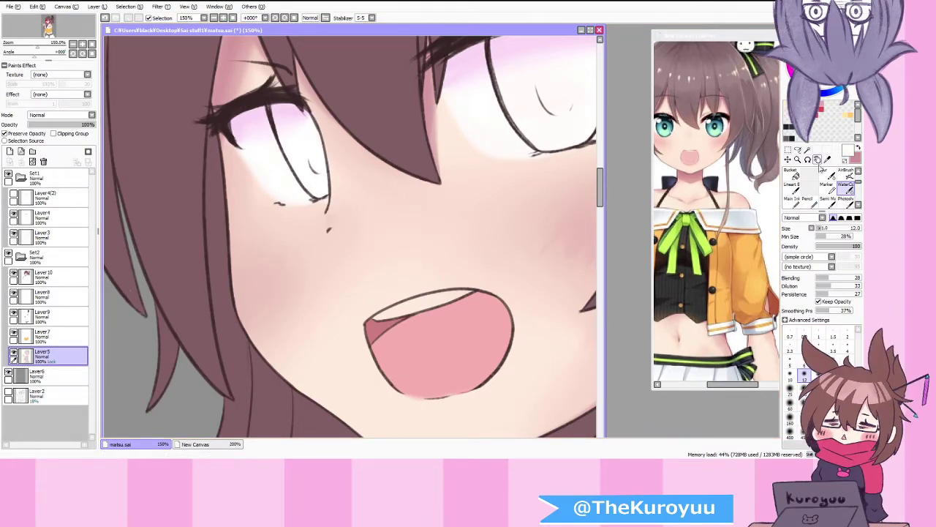
{"action": "left_click", "coordinate": [791, 198]}
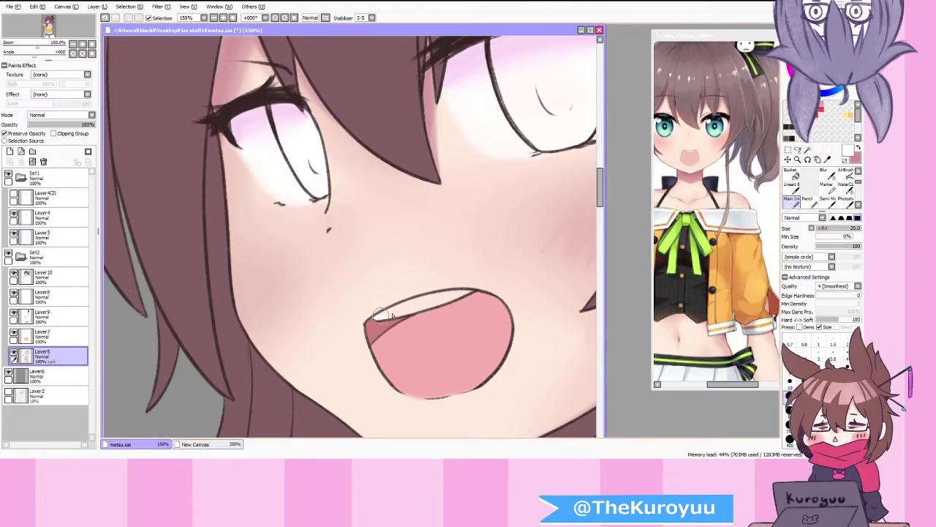
{"action": "left_click_drag", "start_coordinate": [373, 316], "coordinate": [453, 294]}
{"action": "left_click_drag", "start_coordinate": [393, 313], "coordinate": [472, 291]}
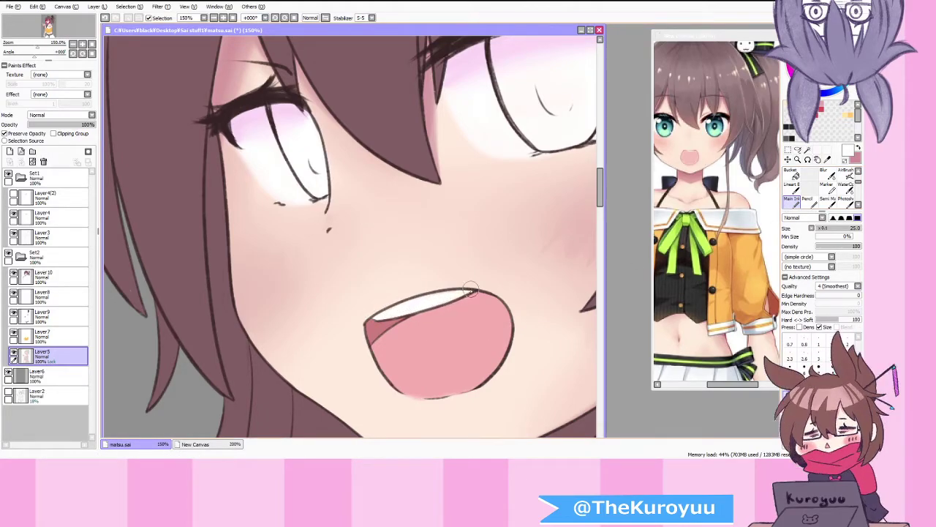
{"action": "left_click_drag", "start_coordinate": [416, 307], "coordinate": [465, 292]}
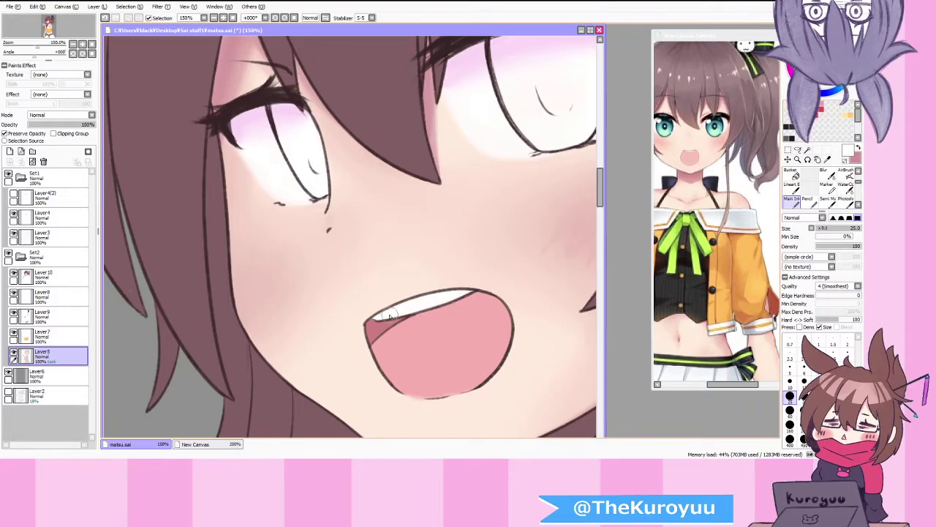
Step: Soften the tongue's shading inside the mouth with the WaterColor brush, using sizes 12 and 70
{"action": "left_click", "coordinate": [849, 187]}
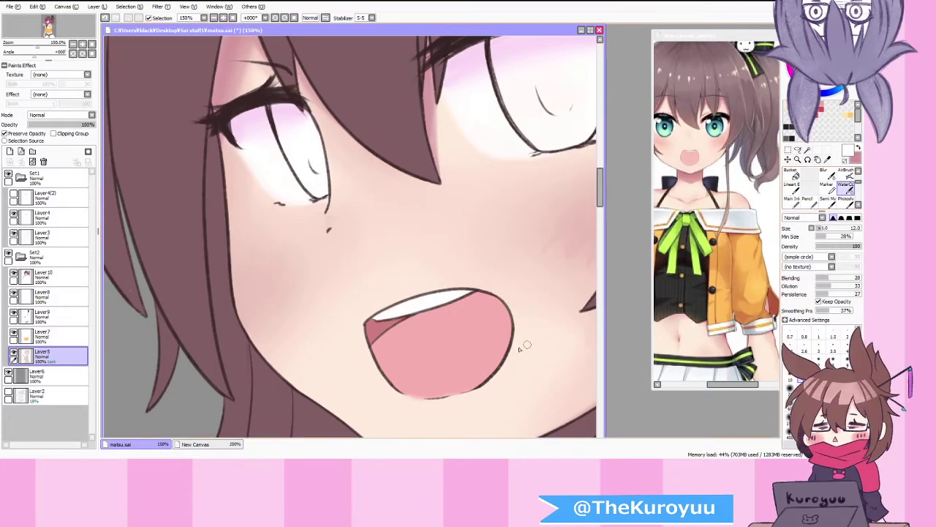
{"action": "mouse_move", "coordinate": [453, 326]}
{"action": "left_mouse_down"}
{"action": "mouse_move", "coordinate": [434, 353]}
{"action": "mouse_move", "coordinate": [458, 321]}
{"action": "mouse_move", "coordinate": [444, 363]}
{"action": "mouse_move", "coordinate": [469, 328]}
{"action": "mouse_move", "coordinate": [480, 334]}
{"action": "mouse_move", "coordinate": [419, 347]}
{"action": "mouse_move", "coordinate": [397, 341]}
{"action": "mouse_move", "coordinate": [418, 365]}
{"action": "mouse_move", "coordinate": [506, 331]}
{"action": "mouse_move", "coordinate": [431, 363]}
{"action": "mouse_move", "coordinate": [460, 341]}
{"action": "left_mouse_up"}
{"action": "scroll", "coordinate": [447, 378], "scroll_direction": "down", "scroll_amount": 2}
{"action": "scroll", "coordinate": [450, 380], "scroll_direction": "down", "scroll_amount": 2}
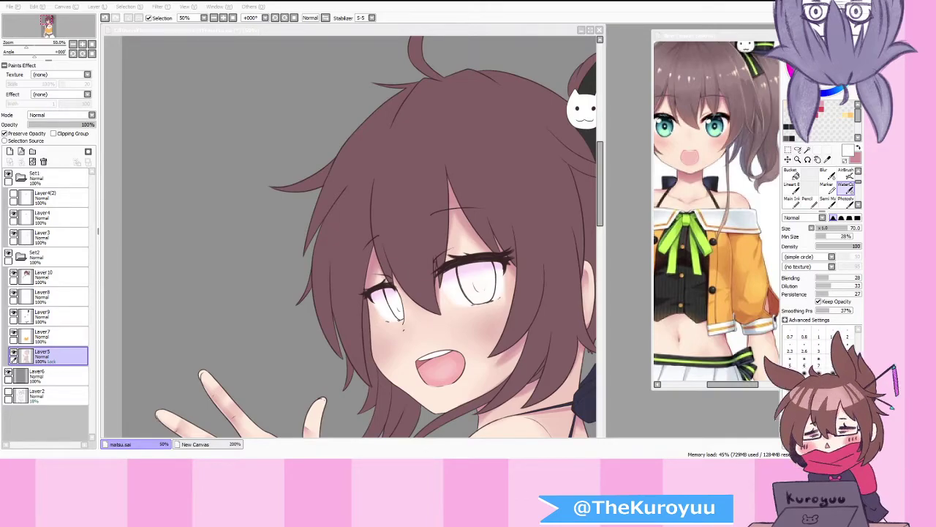
{"action": "scroll", "coordinate": [430, 294], "scroll_direction": "down", "scroll_amount": 1}
{"action": "scroll", "coordinate": [429, 294], "scroll_direction": "down", "scroll_amount": 1}
{"action": "scroll", "coordinate": [445, 334], "scroll_direction": "up", "scroll_amount": 2}
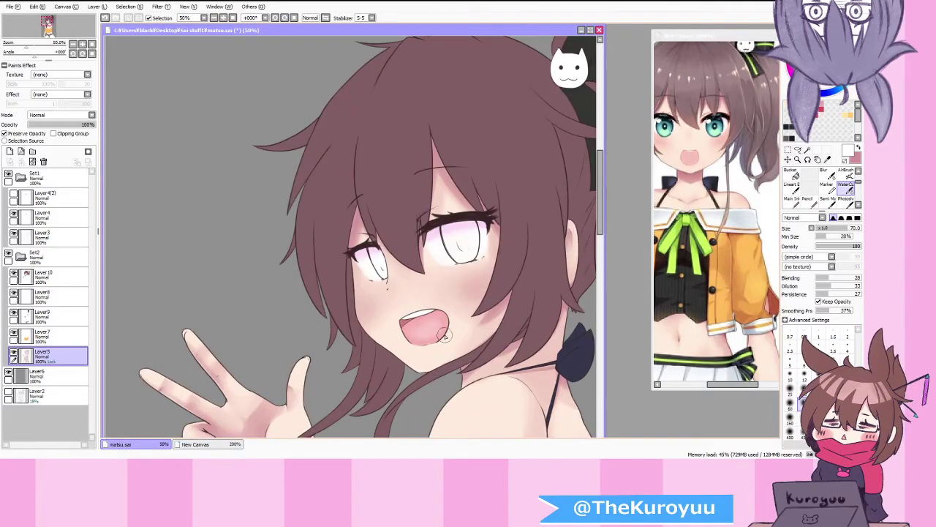
{"action": "left_click_drag", "start_coordinate": [498, 273], "coordinate": [496, 277]}
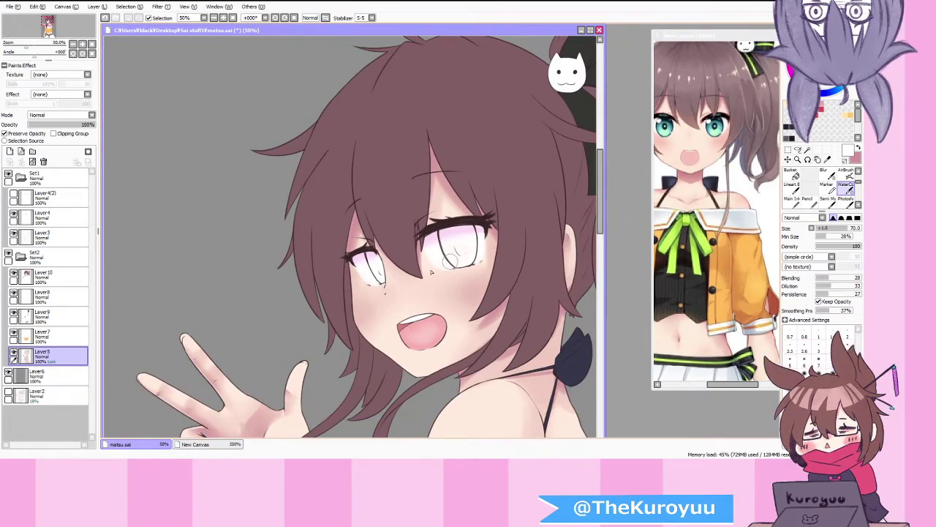
Step: Add a new layer above Layer5 and paint a soft red blush over the cheeks with the WaterColor brush at size 250
{"action": "left_click", "coordinate": [9, 152]}
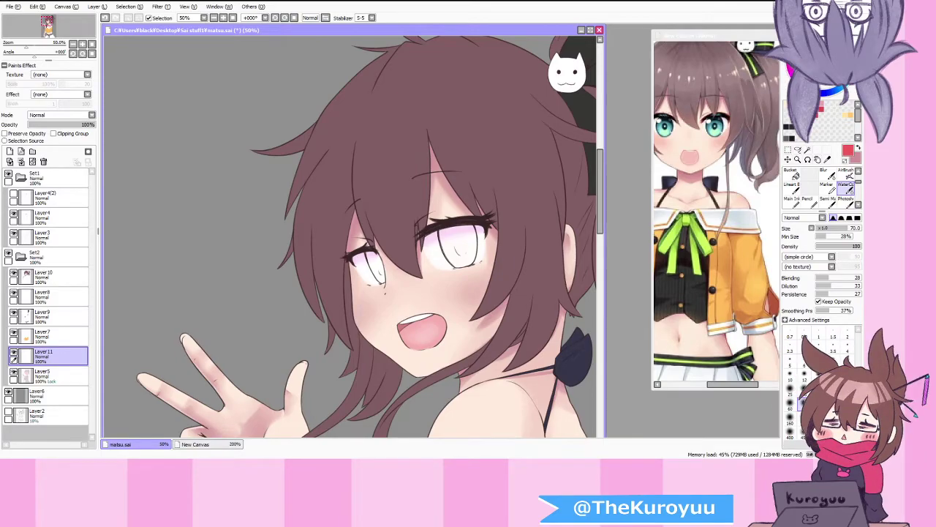
{"action": "left_click", "coordinate": [818, 423]}
{"action": "mouse_move", "coordinate": [489, 286]}
{"action": "left_mouse_down"}
{"action": "mouse_move", "coordinate": [493, 274]}
{"action": "mouse_move", "coordinate": [497, 280]}
{"action": "mouse_move", "coordinate": [477, 288]}
{"action": "left_mouse_up"}
{"action": "mouse_move", "coordinate": [381, 299]}
{"action": "left_mouse_down"}
{"action": "mouse_move", "coordinate": [356, 330]}
{"action": "mouse_move", "coordinate": [357, 312]}
{"action": "mouse_move", "coordinate": [349, 323]}
{"action": "mouse_move", "coordinate": [400, 289]}
{"action": "mouse_move", "coordinate": [382, 296]}
{"action": "mouse_move", "coordinate": [459, 291]}
{"action": "mouse_move", "coordinate": [376, 297]}
{"action": "mouse_move", "coordinate": [453, 288]}
{"action": "mouse_move", "coordinate": [379, 301]}
{"action": "mouse_move", "coordinate": [360, 330]}
{"action": "left_mouse_up"}
{"action": "mouse_move", "coordinate": [414, 351]}
{"action": "left_mouse_down"}
{"action": "mouse_move", "coordinate": [426, 369]}
{"action": "mouse_move", "coordinate": [411, 374]}
{"action": "left_mouse_up"}
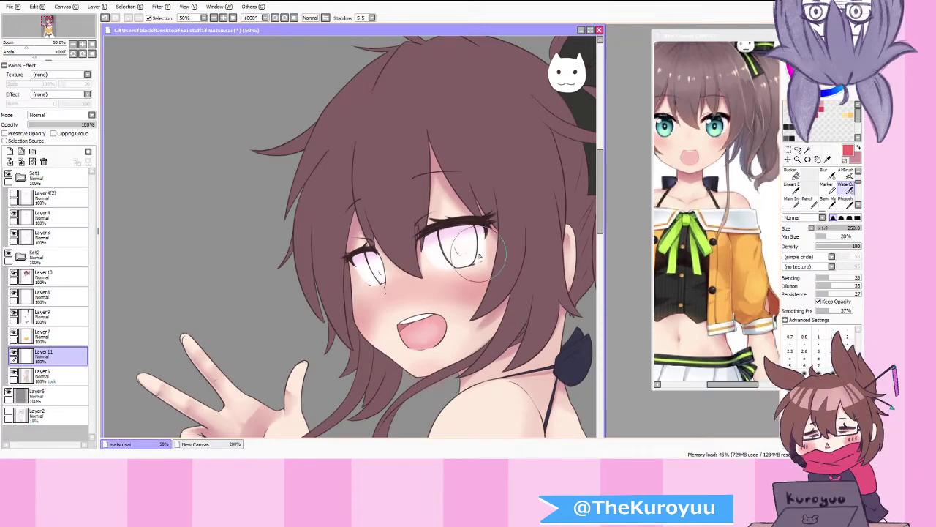
Step: Paint soft red blush on the shoulder and fingertips with the WaterColor brush at size 250, and clip the blush layer to the skin layer
{"action": "scroll", "coordinate": [489, 282], "scroll_direction": "down", "scroll_amount": 3}
{"action": "scroll", "coordinate": [500, 348], "scroll_direction": "up", "scroll_amount": 1}
{"action": "mouse_move", "coordinate": [504, 325]}
{"action": "left_mouse_down"}
{"action": "mouse_move", "coordinate": [481, 307]}
{"action": "mouse_move", "coordinate": [493, 307]}
{"action": "mouse_move", "coordinate": [489, 325]}
{"action": "mouse_move", "coordinate": [494, 310]}
{"action": "left_mouse_up"}
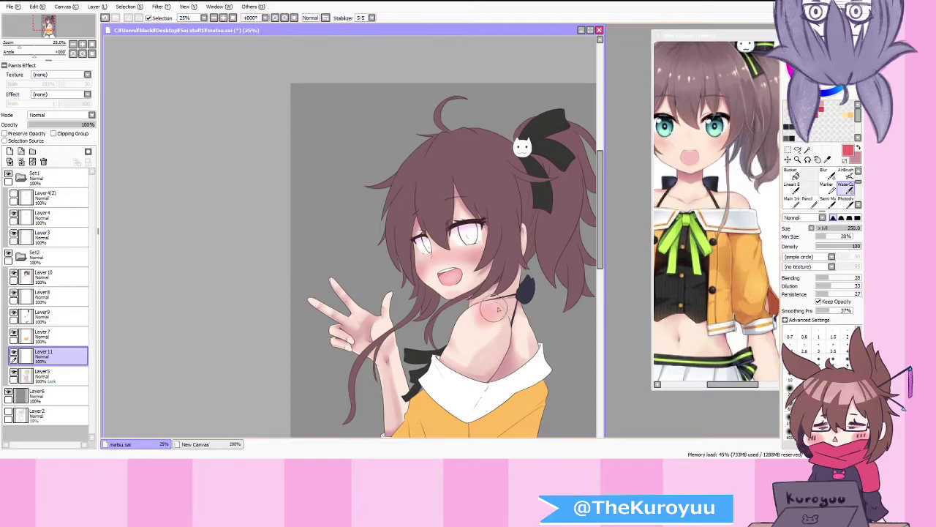
{"action": "left_click_drag", "start_coordinate": [337, 276], "coordinate": [328, 289]}
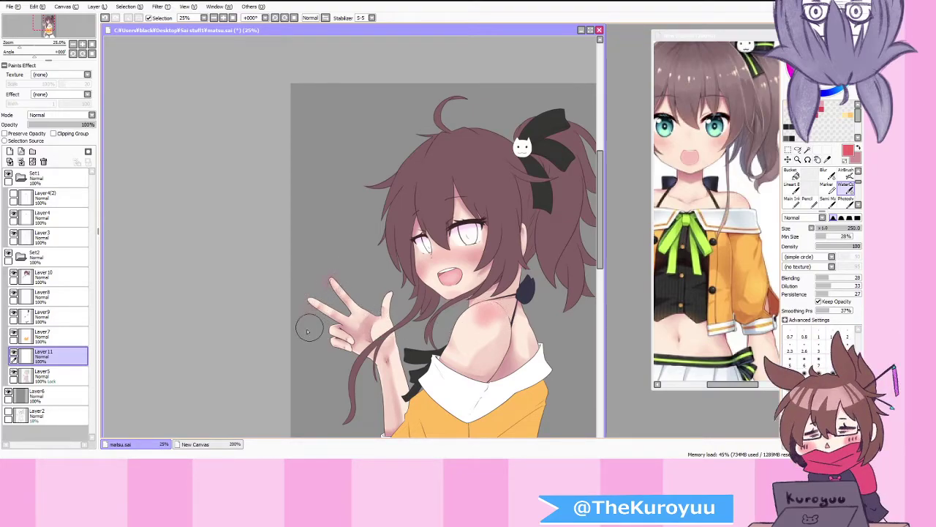
{"action": "left_click", "coordinate": [53, 133]}
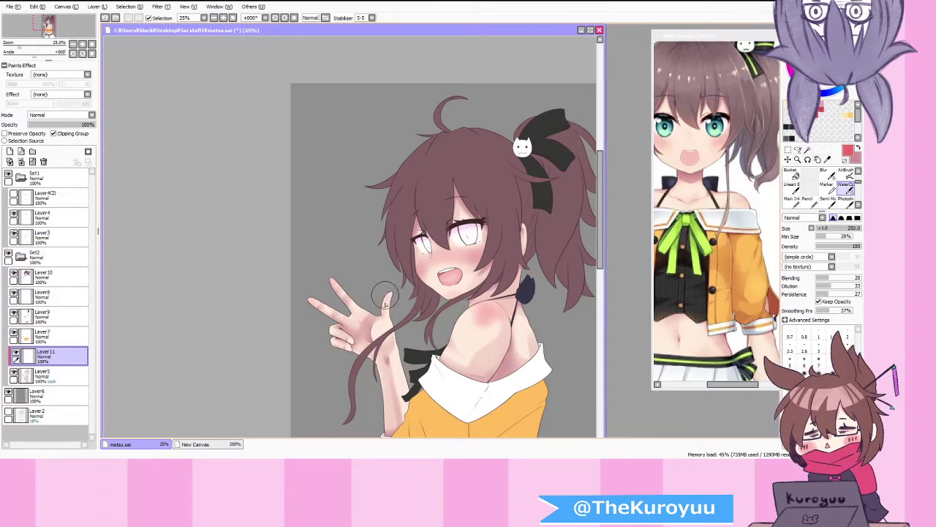
{"action": "scroll", "coordinate": [486, 289], "scroll_direction": "down", "scroll_amount": 3}
{"action": "scroll", "coordinate": [485, 310], "scroll_direction": "up", "scroll_amount": 2}
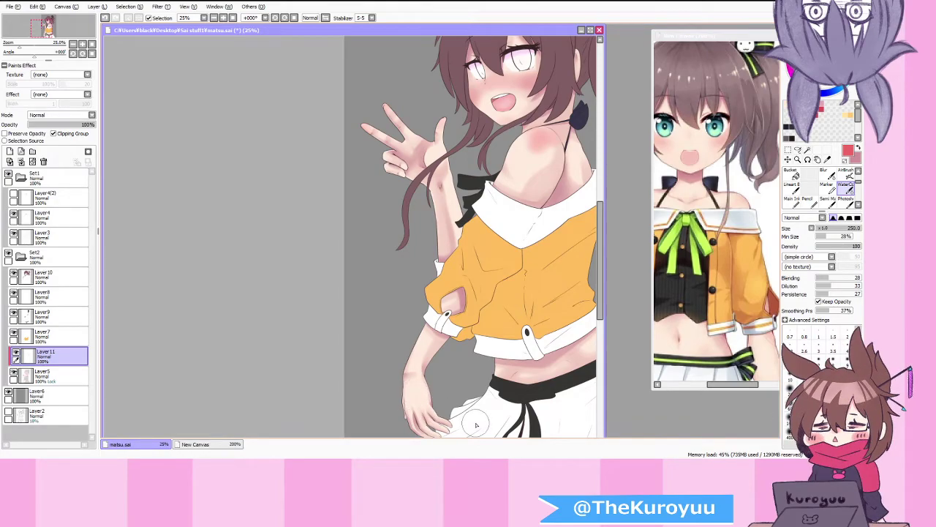
{"action": "scroll", "coordinate": [535, 287], "scroll_direction": "down", "scroll_amount": 3}
{"action": "scroll", "coordinate": [552, 219], "scroll_direction": "up", "scroll_amount": 4}
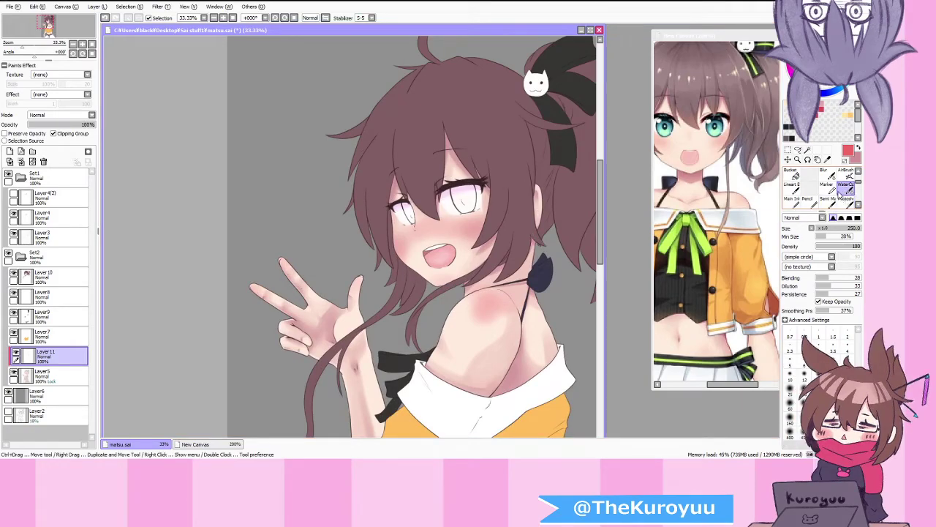
Step: Soften the blush on the shoulder and cheeks with the Blur brush, using sizes 500 and 160
{"action": "left_click", "coordinate": [824, 175]}
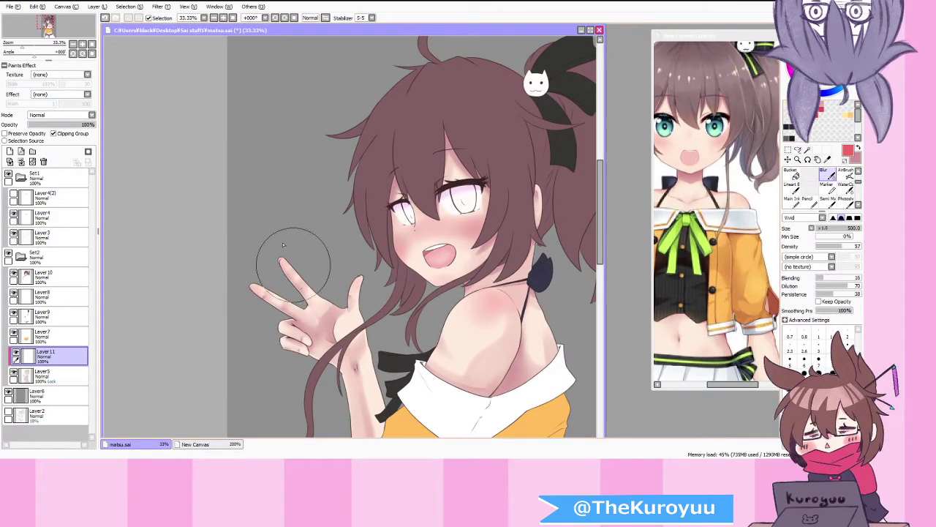
{"action": "left_click", "coordinate": [790, 416]}
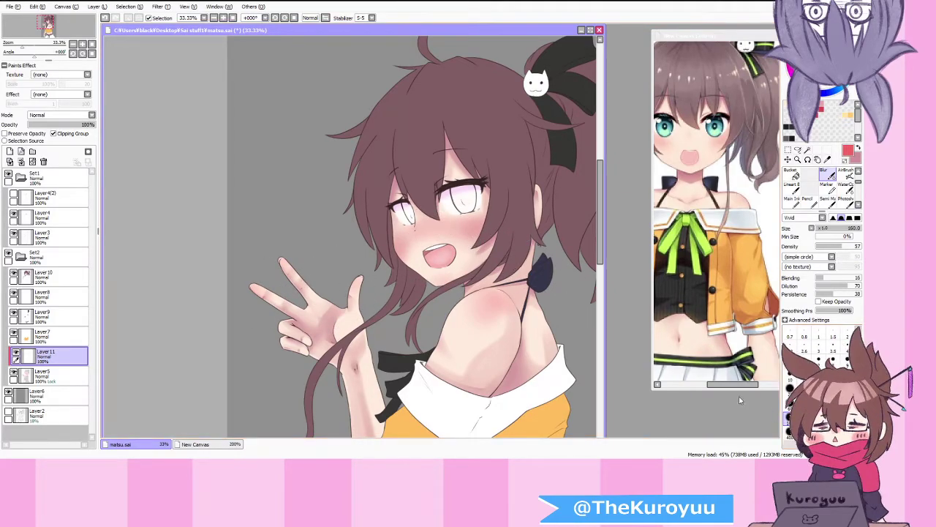
{"action": "key", "text": "bracketright"}
{"action": "key", "text": "bracketright"}
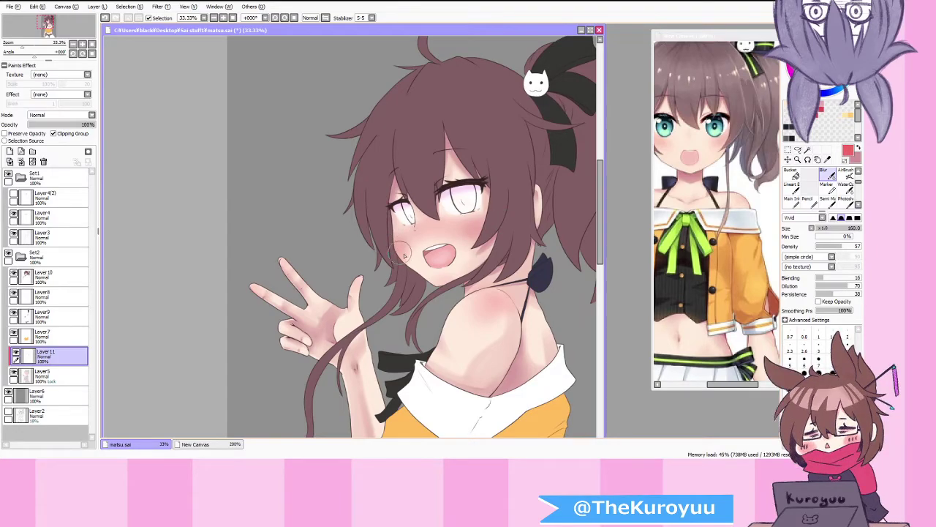
Step: Hatch thin red blush lines on both cheeks with the AirBrush at size 12 and blend them with the WaterColor brush at size 250
{"action": "left_click", "coordinate": [848, 172]}
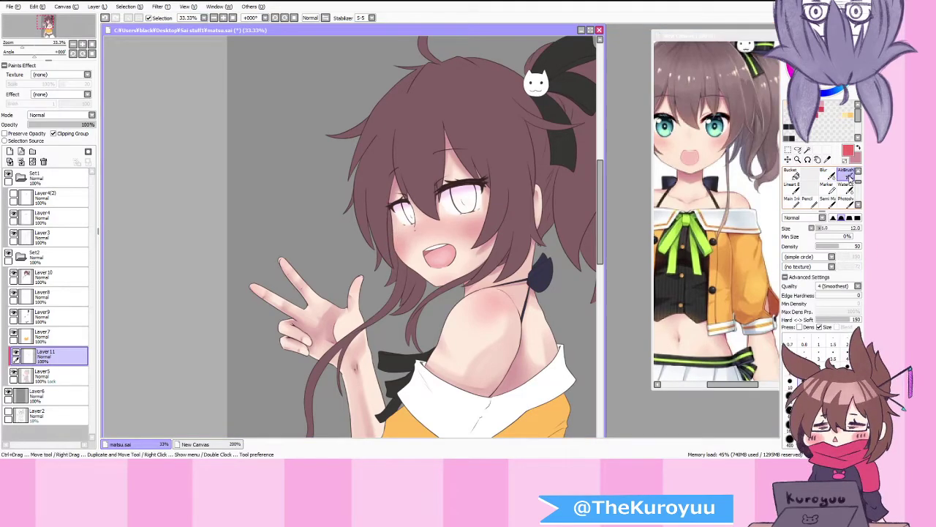
{"action": "scroll", "coordinate": [463, 233], "scroll_direction": "up", "scroll_amount": 1}
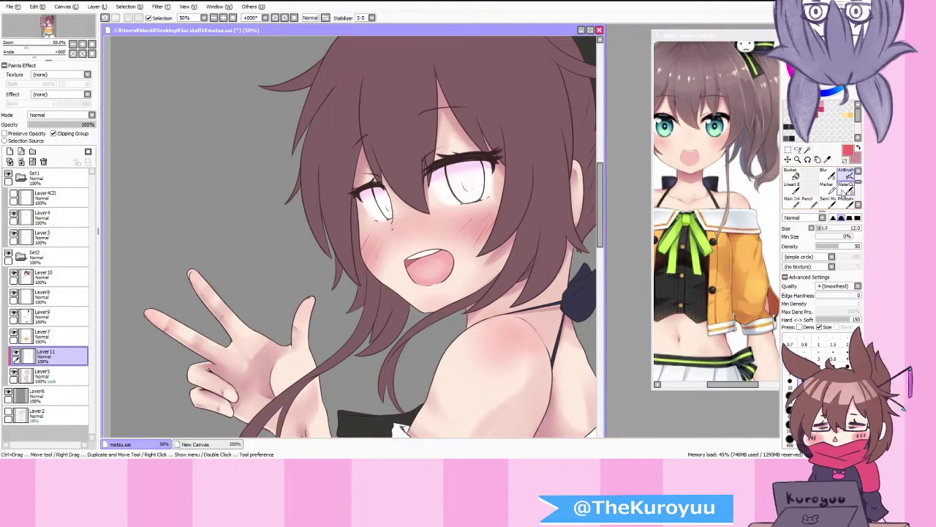
{"action": "key", "text": "c"}
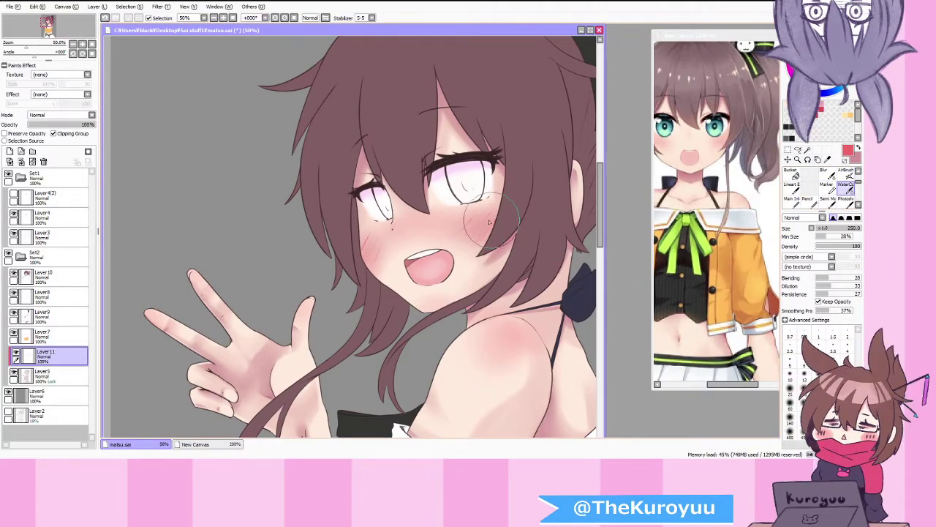
{"action": "left_click_drag", "start_coordinate": [424, 233], "coordinate": [380, 241]}
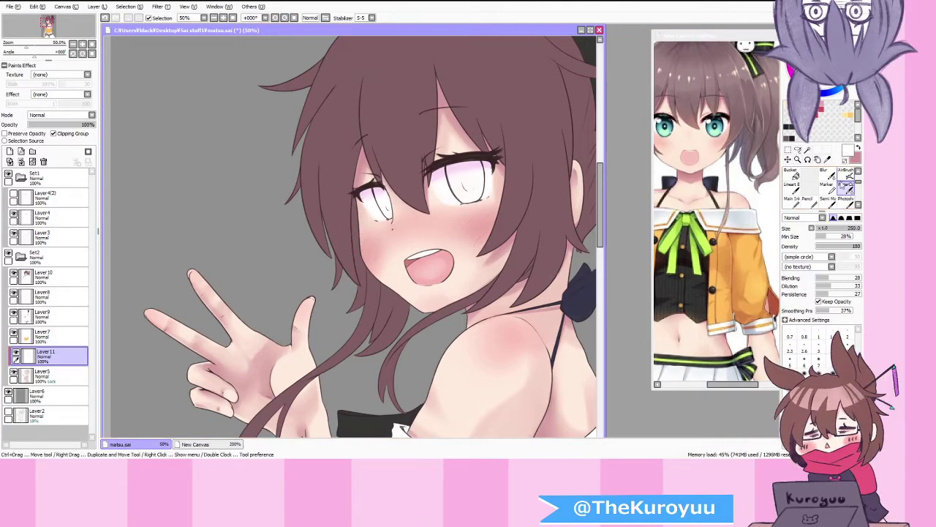
Step: Add small white highlights to both cheeks with the AirBrush at size 12 and touch up the blush with the WaterColor brush in transparent colour
{"action": "key", "text": "v"}
{"action": "scroll", "coordinate": [489, 223], "scroll_direction": "up", "scroll_amount": 1}
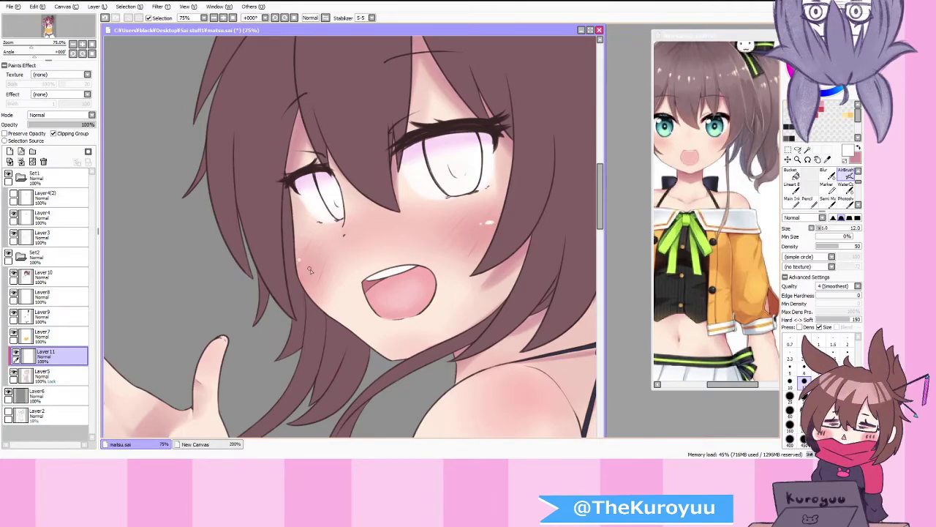
{"action": "scroll", "coordinate": [451, 262], "scroll_direction": "down", "scroll_amount": 2}
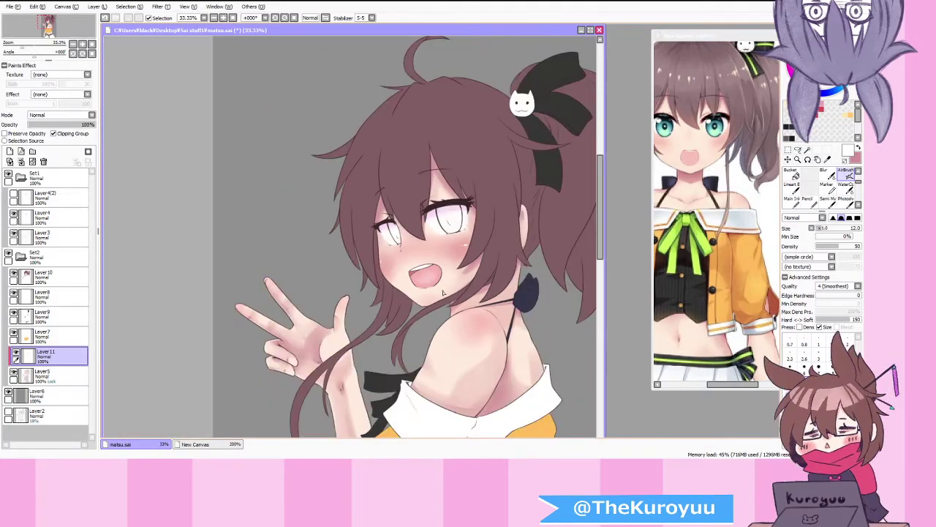
{"action": "scroll", "coordinate": [450, 319], "scroll_direction": "down", "scroll_amount": 1}
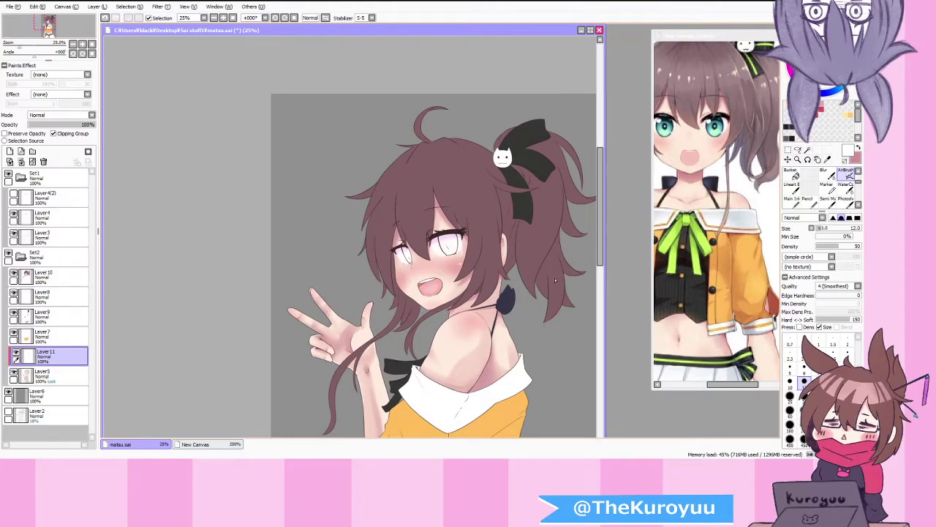
{"action": "left_click_drag", "start_coordinate": [601, 235], "coordinate": [600, 245]}
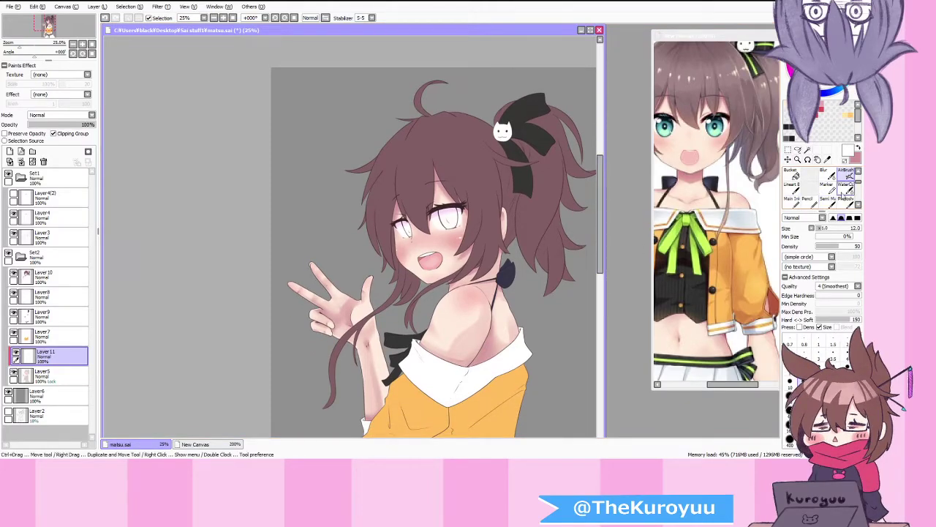
{"action": "left_click", "coordinate": [847, 188]}
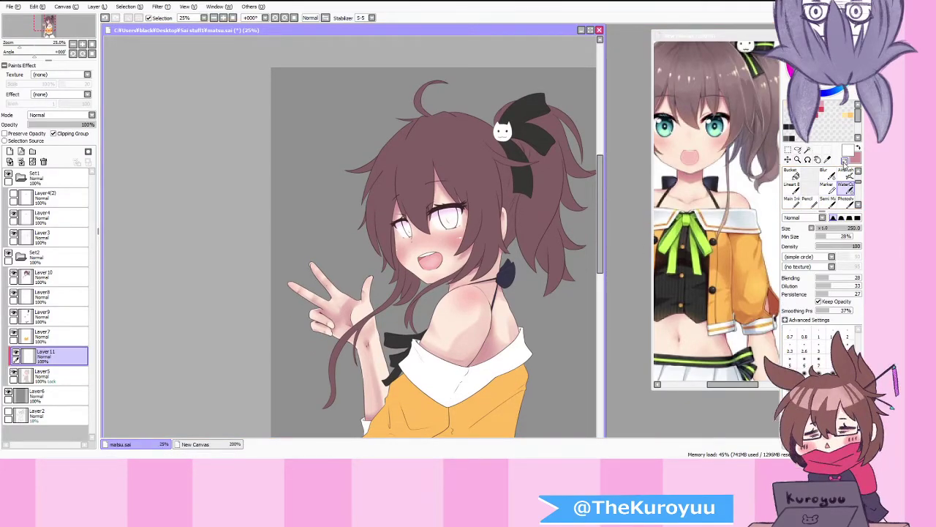
{"action": "scroll", "coordinate": [462, 297], "scroll_direction": "up", "scroll_amount": 1}
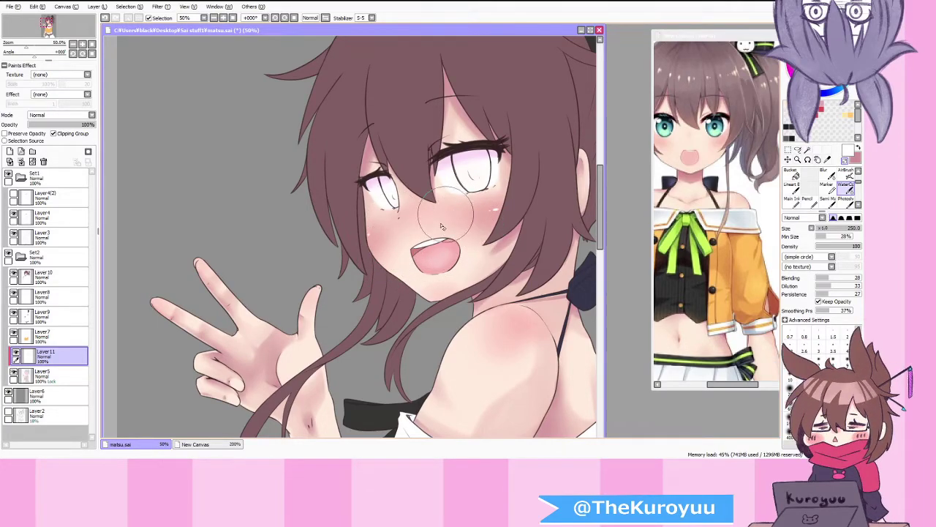
{"action": "scroll", "coordinate": [432, 351], "scroll_direction": "down", "scroll_amount": 2}
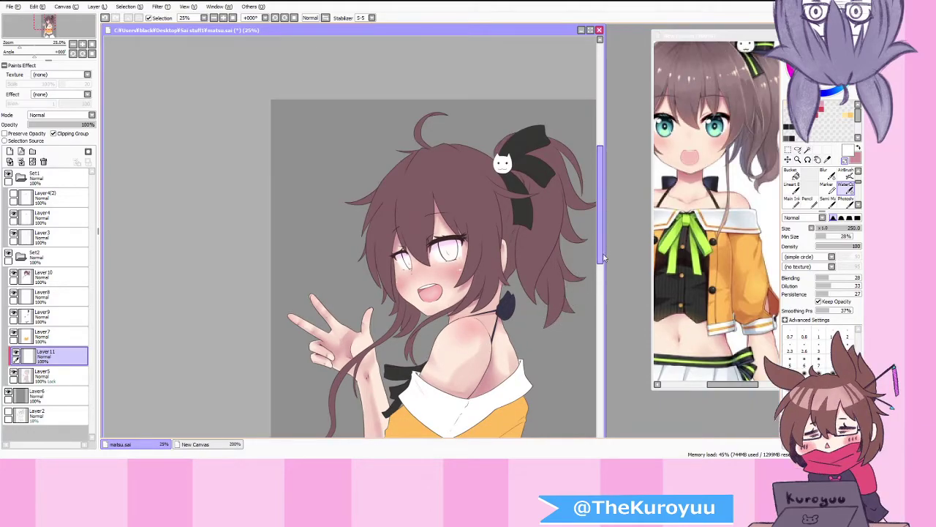
{"action": "mouse_move", "coordinate": [600, 240]}
{"action": "left_mouse_down"}
{"action": "mouse_move", "coordinate": [600, 276]}
{"action": "mouse_move", "coordinate": [602, 263]}
{"action": "left_mouse_up"}
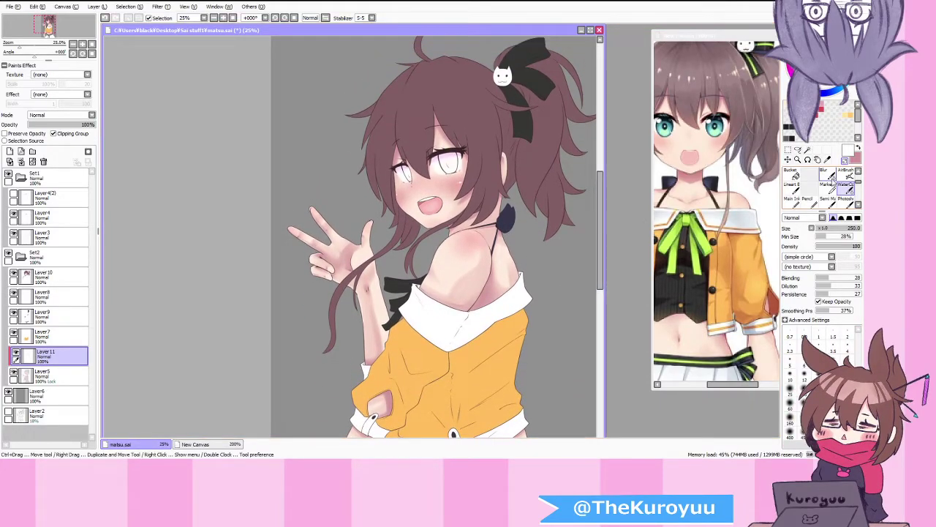
Step: Paint a small white highlight on the shoulder's blush with the AirBrush at size 12
{"action": "left_click", "coordinate": [845, 172]}
{"action": "scroll", "coordinate": [473, 243], "scroll_direction": "up", "scroll_amount": 2}
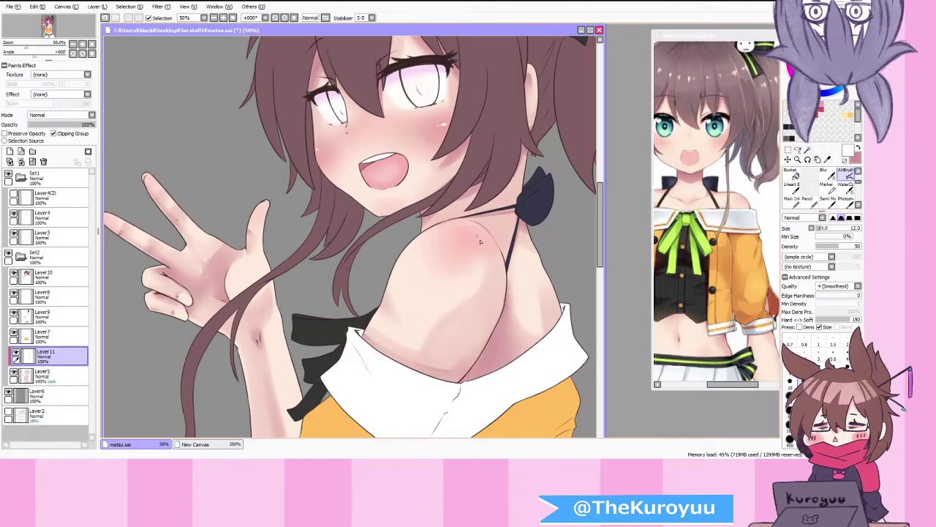
{"action": "left_click_drag", "start_coordinate": [475, 236], "coordinate": [480, 244]}
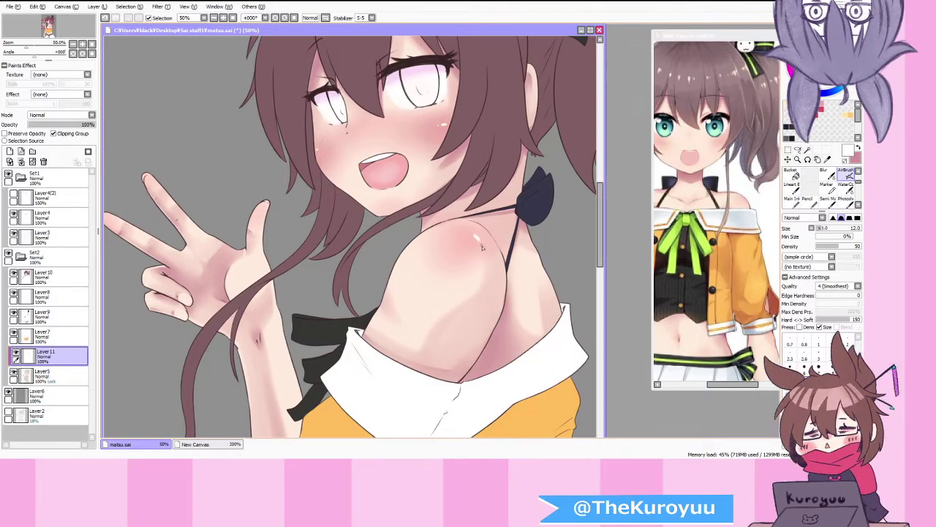
{"action": "scroll", "coordinate": [480, 357], "scroll_direction": "down", "scroll_amount": 2}
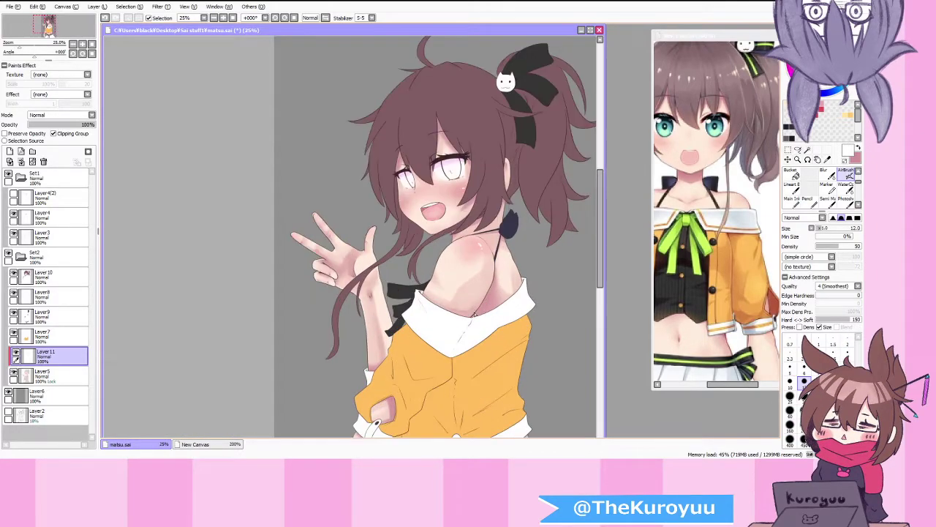
Step: On Layer7, shade the jacket folds radiating from the back strap in darker orange with the AirBrush at size 30
{"action": "left_click", "coordinate": [42, 338]}
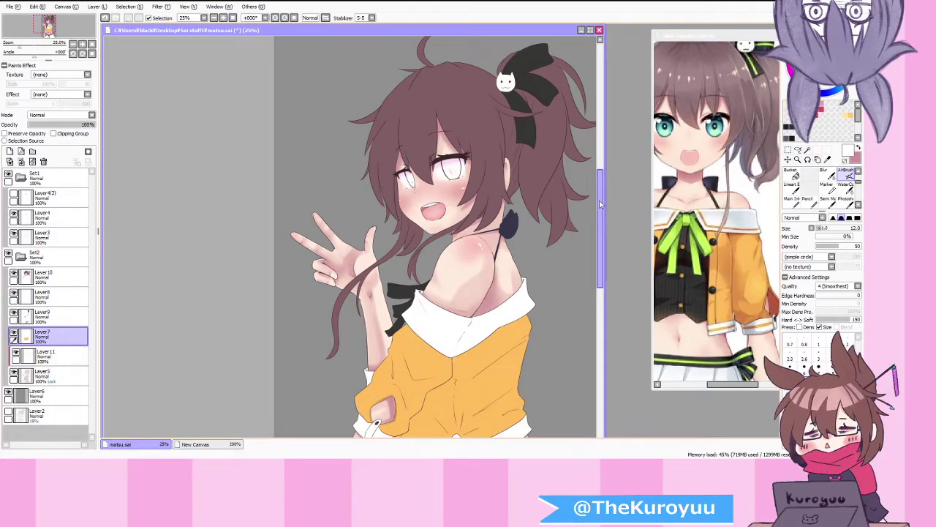
{"action": "left_click_drag", "start_coordinate": [601, 203], "coordinate": [600, 240]}
{"action": "scroll", "coordinate": [487, 277], "scroll_direction": "up", "scroll_amount": 1}
{"action": "right_click", "coordinate": [488, 280]}
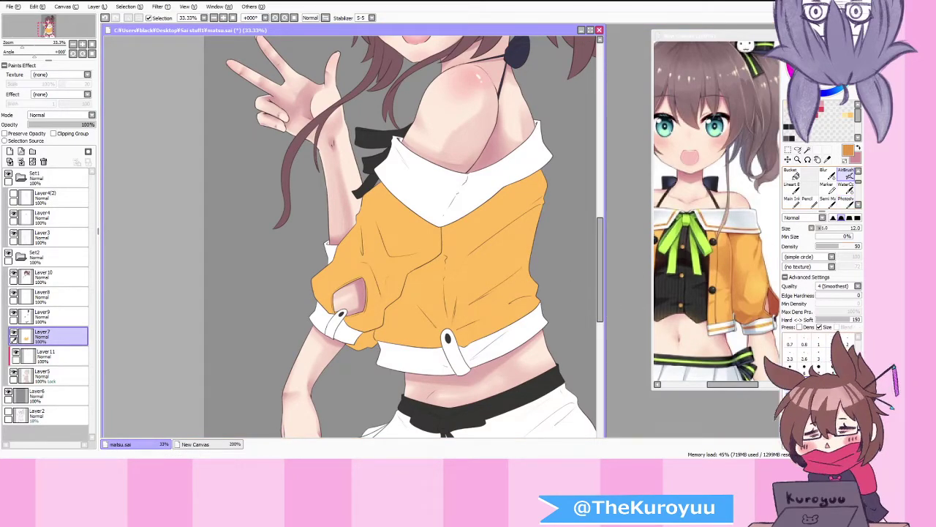
{"action": "left_click_drag", "start_coordinate": [454, 336], "coordinate": [459, 264]}
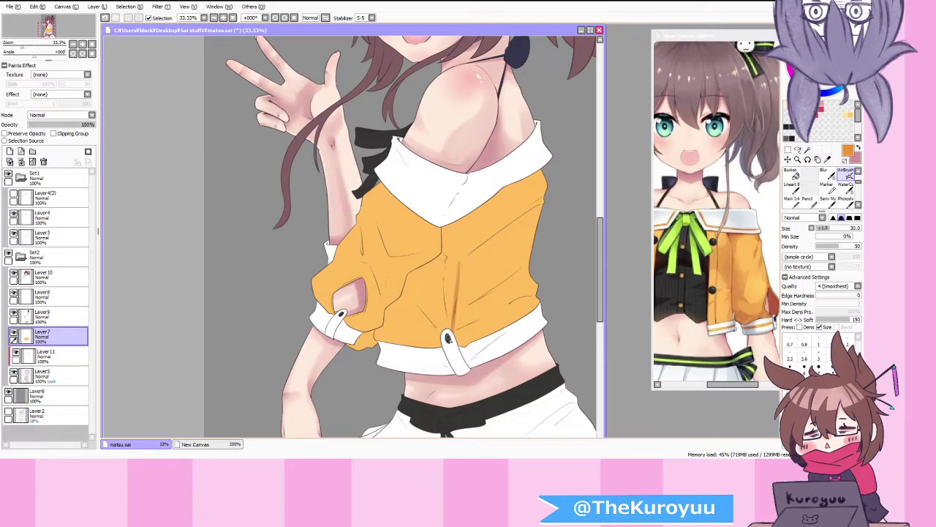
{"action": "mouse_move", "coordinate": [458, 254]}
{"action": "left_mouse_down"}
{"action": "mouse_move", "coordinate": [453, 328]}
{"action": "mouse_move", "coordinate": [487, 308]}
{"action": "mouse_move", "coordinate": [460, 347]}
{"action": "mouse_move", "coordinate": [515, 330]}
{"action": "left_mouse_up"}
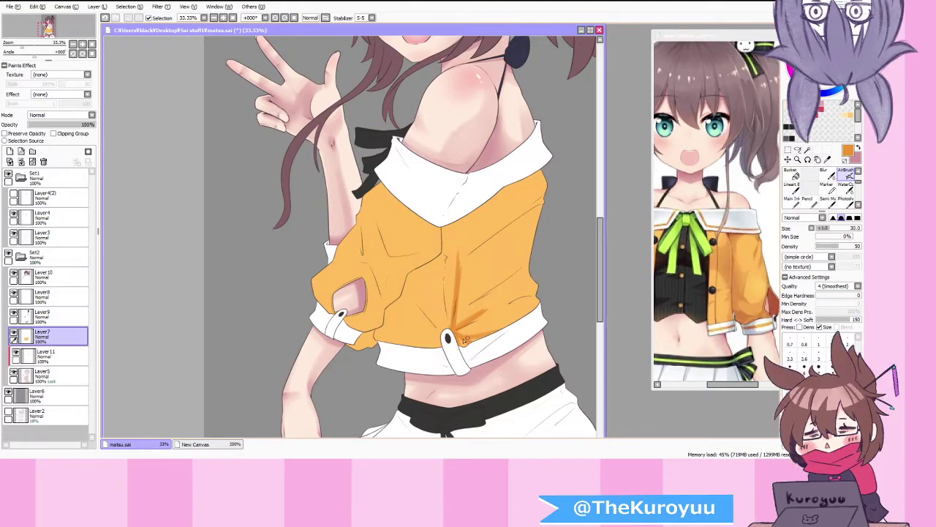
Step: Shade the jacket folds between the back strap and the sleeve in darker orange with the AirBrush at size 60
{"action": "left_click", "coordinate": [790, 412]}
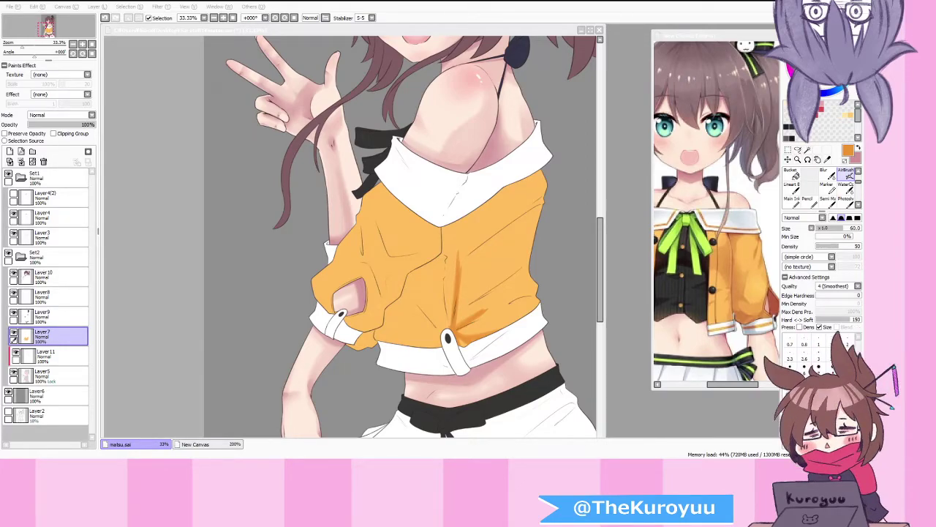
{"action": "left_click", "coordinate": [376, 330]}
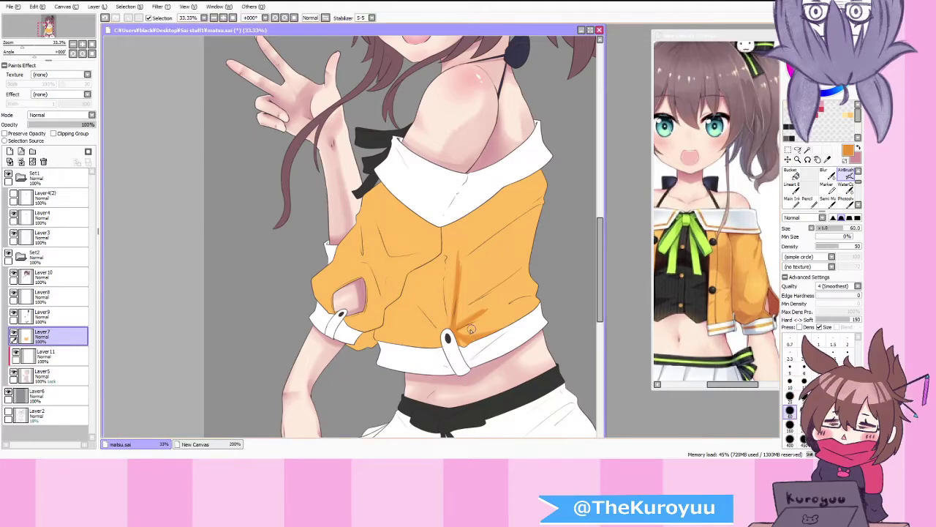
{"action": "left_click_drag", "start_coordinate": [416, 303], "coordinate": [441, 338]}
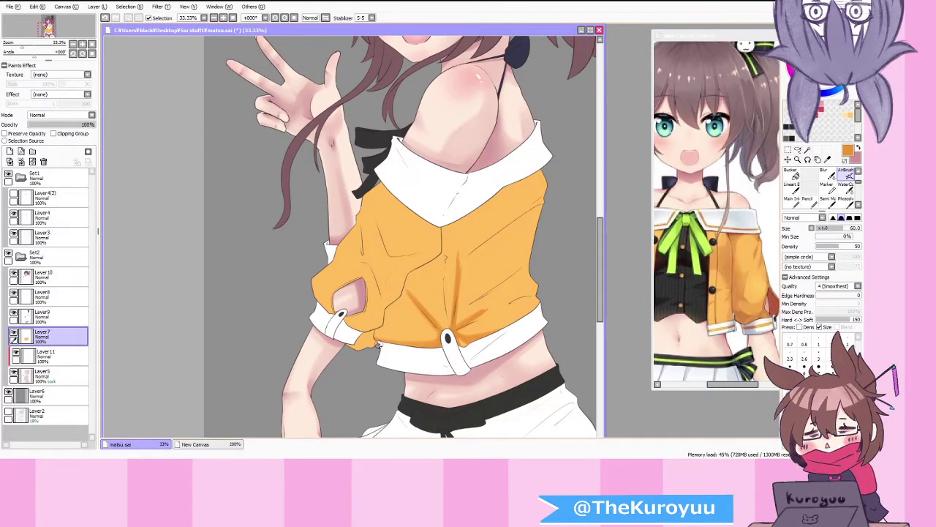
{"action": "mouse_move", "coordinate": [383, 324]}
{"action": "left_mouse_down"}
{"action": "mouse_move", "coordinate": [419, 328]}
{"action": "mouse_move", "coordinate": [392, 308]}
{"action": "mouse_move", "coordinate": [387, 323]}
{"action": "mouse_move", "coordinate": [410, 326]}
{"action": "mouse_move", "coordinate": [392, 313]}
{"action": "mouse_move", "coordinate": [388, 321]}
{"action": "mouse_move", "coordinate": [400, 315]}
{"action": "mouse_move", "coordinate": [429, 330]}
{"action": "mouse_move", "coordinate": [387, 309]}
{"action": "mouse_move", "coordinate": [445, 255]}
{"action": "mouse_move", "coordinate": [404, 292]}
{"action": "mouse_move", "coordinate": [437, 262]}
{"action": "mouse_move", "coordinate": [444, 215]}
{"action": "mouse_move", "coordinate": [444, 259]}
{"action": "mouse_move", "coordinate": [391, 313]}
{"action": "mouse_move", "coordinate": [447, 248]}
{"action": "mouse_move", "coordinate": [379, 331]}
{"action": "left_mouse_up"}
{"action": "key", "text": "alt+Tab"}
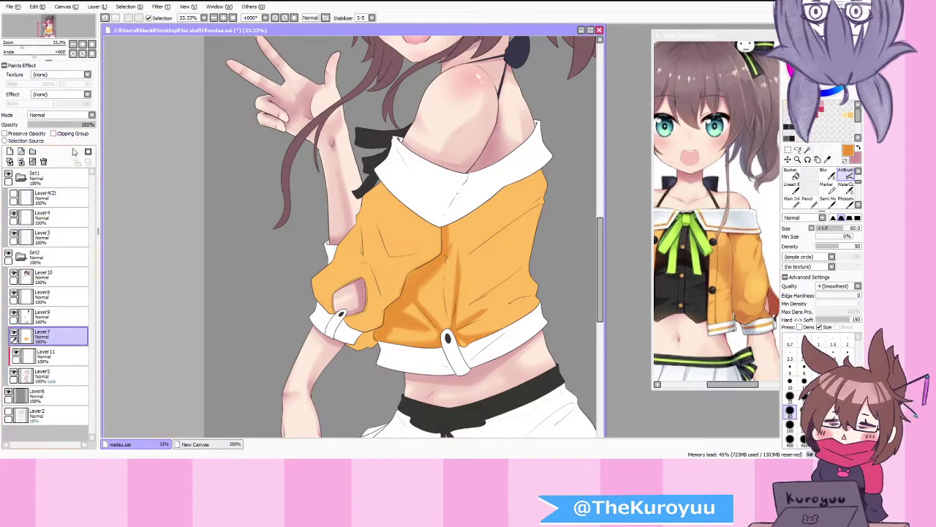
Step: Preserve Layer7's opacity and deepen the fold shading across the right half of the jacket's back with the AirBrush at size 60
{"action": "left_click", "coordinate": [22, 134]}
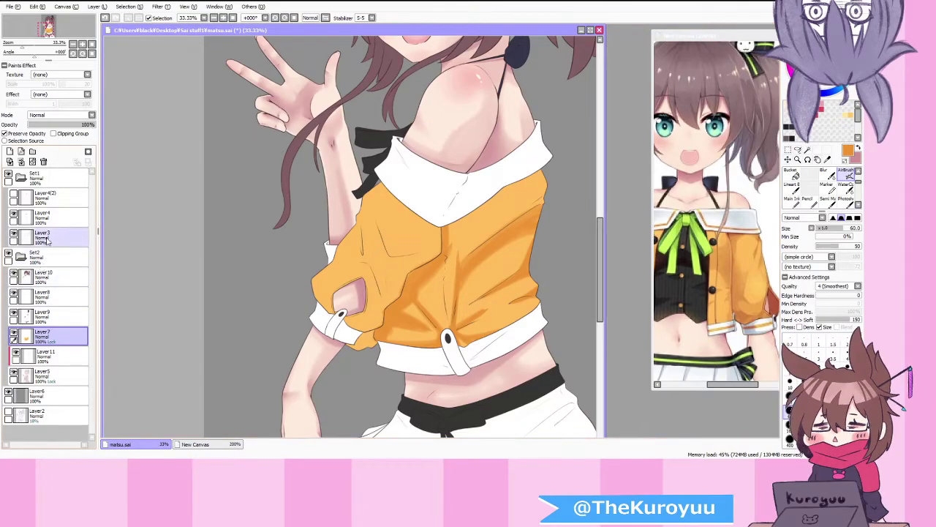
{"action": "left_click", "coordinate": [42, 235]}
{"action": "key", "text": "b"}
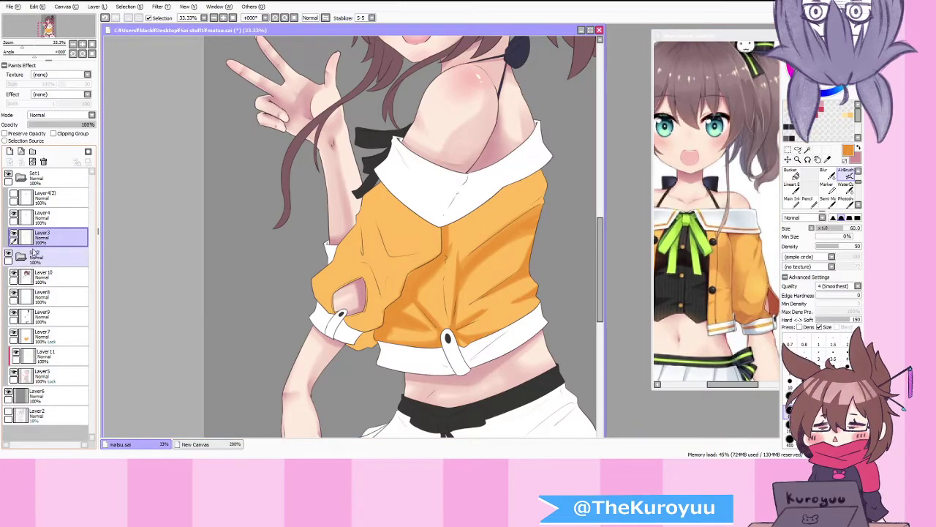
{"action": "left_click", "coordinate": [42, 335]}
{"action": "left_click", "coordinate": [846, 171]}
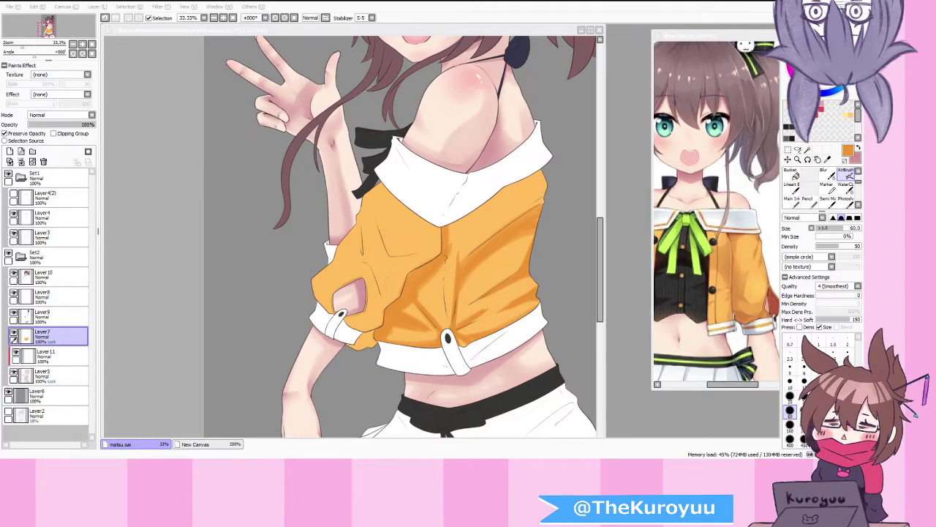
{"action": "key", "text": "alt+Tab"}
{"action": "scroll", "coordinate": [411, 290], "scroll_direction": "down", "scroll_amount": 1}
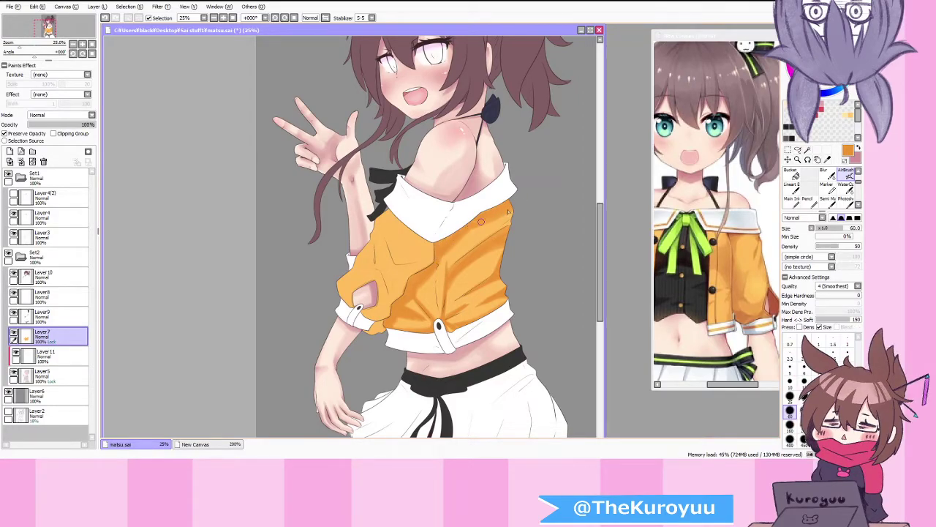
Step: Darken the fold along the jacket's centre back seam above the strap with the AirBrush at size 40
{"action": "scroll", "coordinate": [512, 220], "scroll_direction": "up", "scroll_amount": 1}
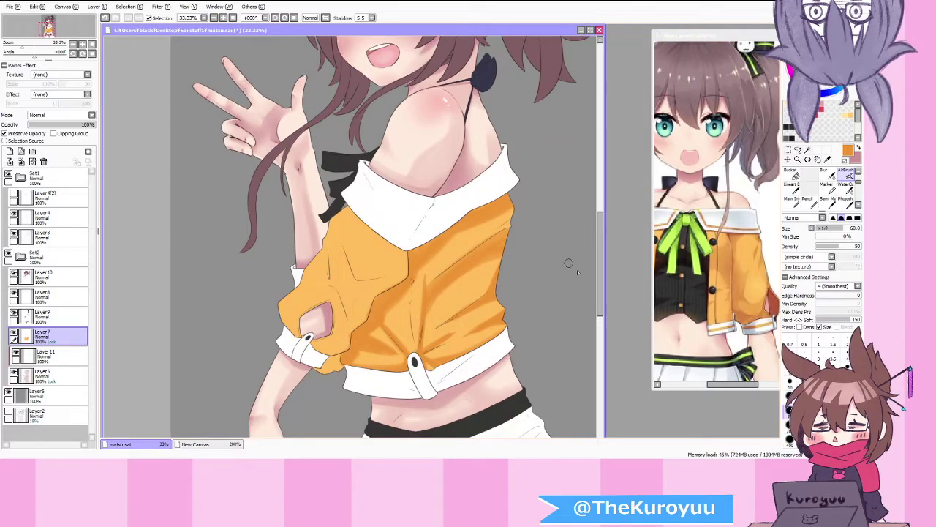
{"action": "key", "text": "bracketleft"}
{"action": "key", "text": "bracketleft"}
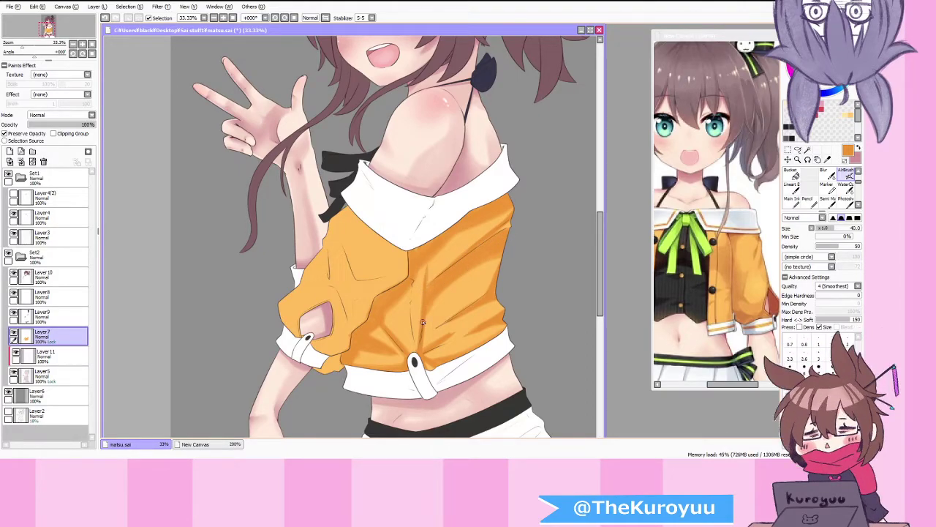
{"action": "left_click_drag", "start_coordinate": [413, 338], "coordinate": [410, 305]}
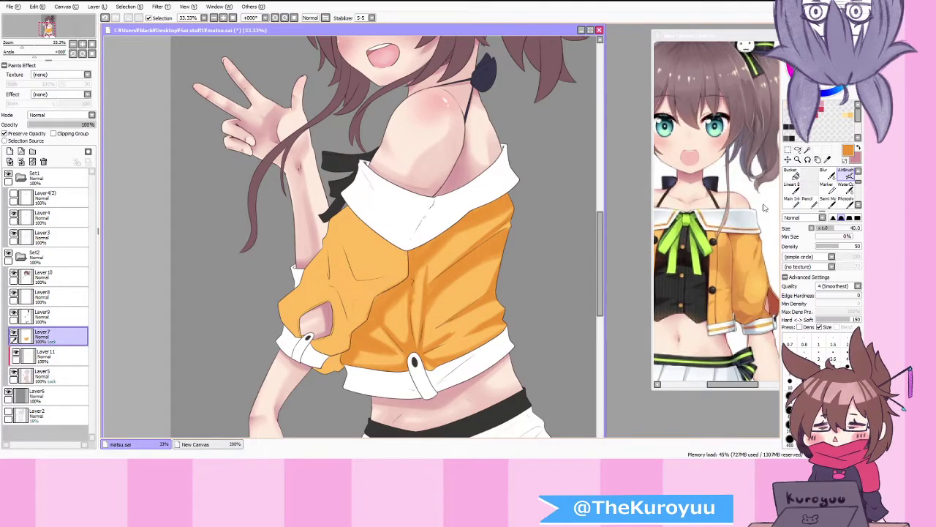
Step: Blend the fold shading across the jacket's back with the WaterColor brush at size 40
{"action": "key", "text": "c"}
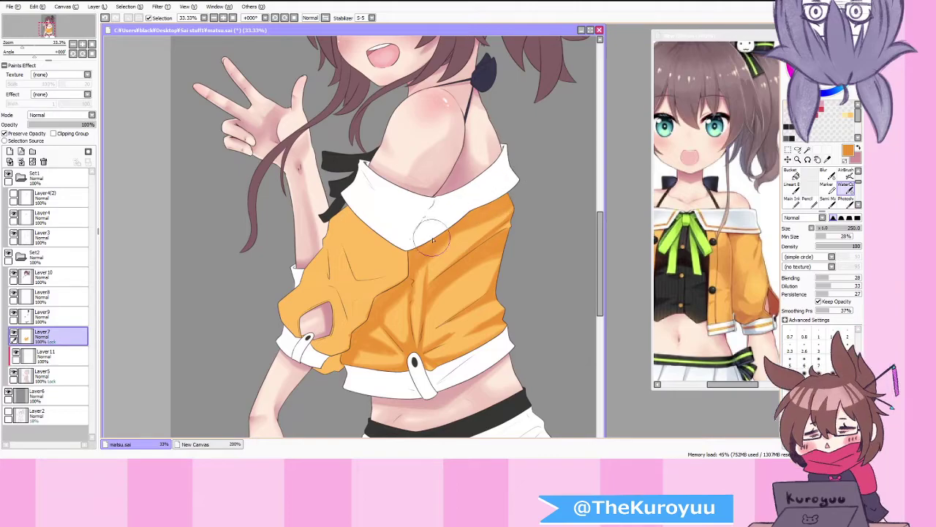
{"action": "left_click", "coordinate": [833, 404]}
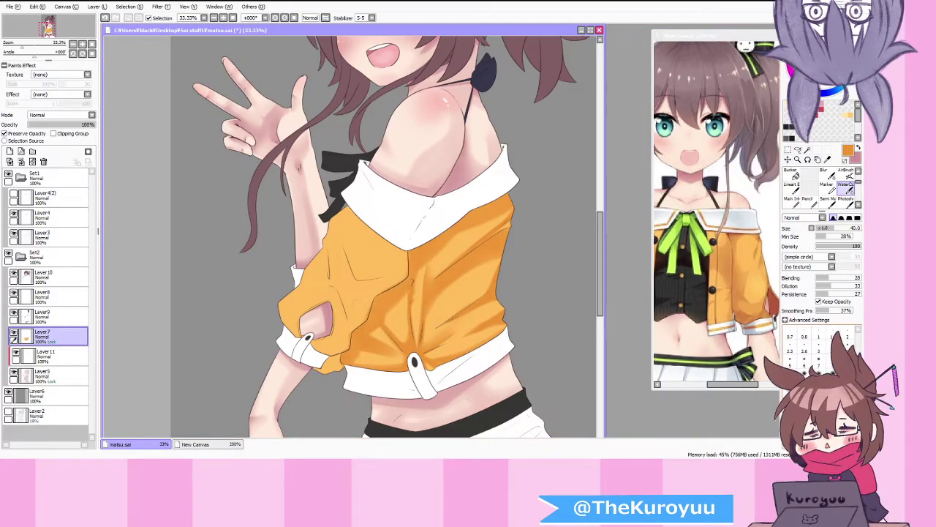
{"action": "left_click", "coordinate": [834, 393]}
{"action": "scroll", "coordinate": [495, 325], "scroll_direction": "up", "scroll_amount": 1}
{"action": "left_click_drag", "start_coordinate": [483, 330], "coordinate": [437, 355]}
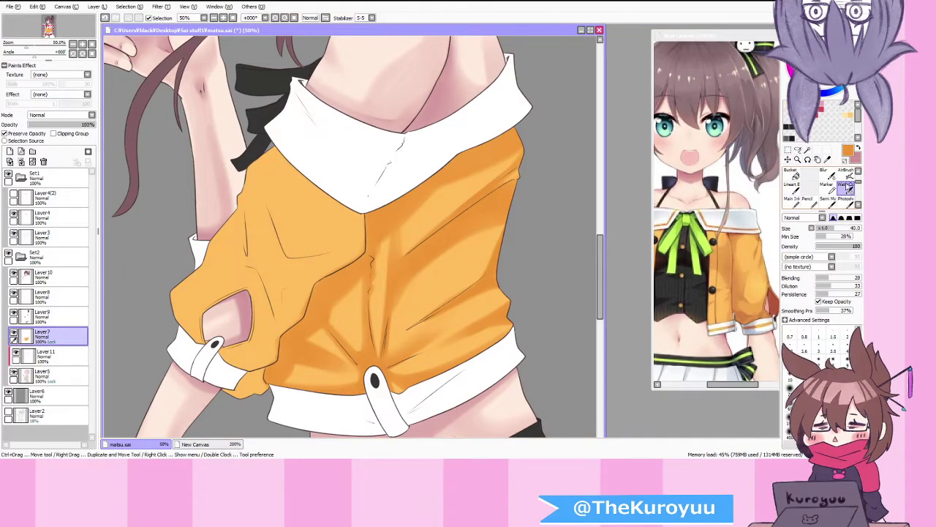
Step: Touch up the shading above the jacket's back hem with the AirBrush at size 40 and soften it with the WaterColor brush
{"action": "left_click", "coordinate": [846, 174]}
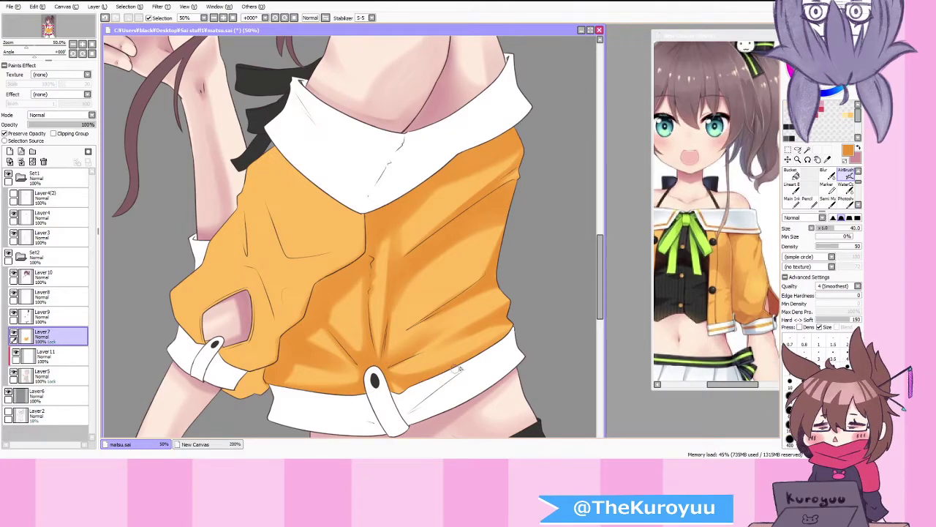
{"action": "key", "text": "c"}
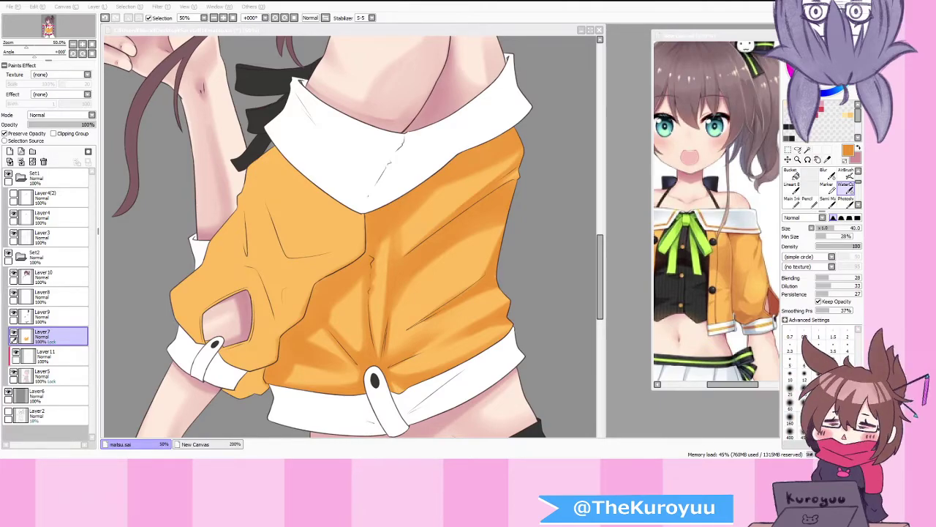
{"action": "left_click", "coordinate": [331, 327]}
{"action": "scroll", "coordinate": [331, 327], "scroll_direction": "down", "scroll_amount": 2}
{"action": "scroll", "coordinate": [331, 327], "scroll_direction": "up", "scroll_amount": 1}
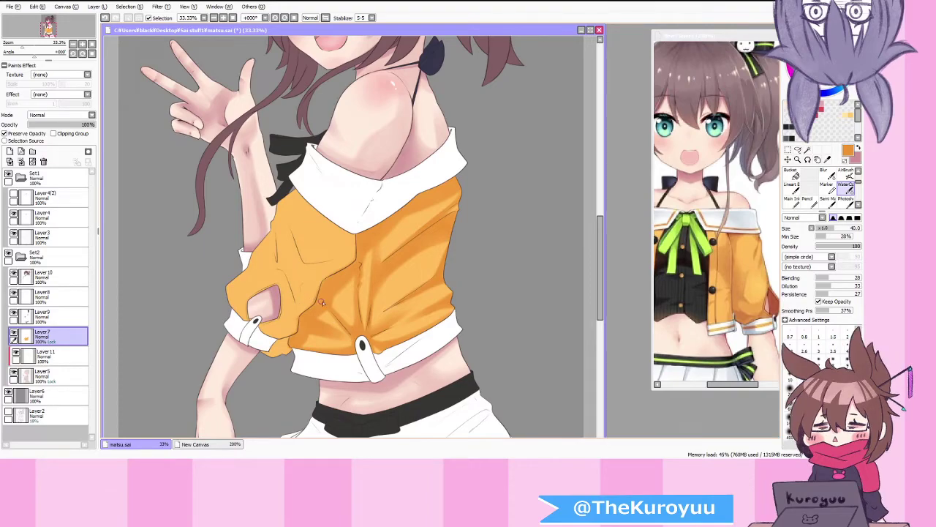
Step: Shade the sleeve's folds and the area around its arm opening in darker orange with the AirBrush at size 40
{"action": "left_click", "coordinate": [846, 174]}
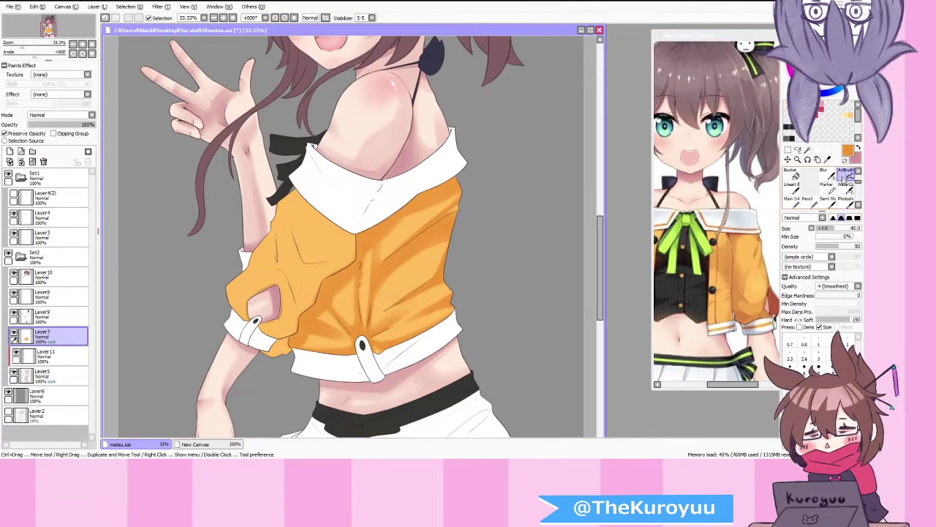
{"action": "scroll", "coordinate": [269, 271], "scroll_direction": "up", "scroll_amount": 1}
{"action": "mouse_move", "coordinate": [279, 273]}
{"action": "left_mouse_down"}
{"action": "mouse_move", "coordinate": [308, 348]}
{"action": "mouse_move", "coordinate": [303, 320]}
{"action": "mouse_move", "coordinate": [308, 342]}
{"action": "mouse_move", "coordinate": [276, 369]}
{"action": "mouse_move", "coordinate": [314, 350]}
{"action": "mouse_move", "coordinate": [291, 363]}
{"action": "left_mouse_up"}
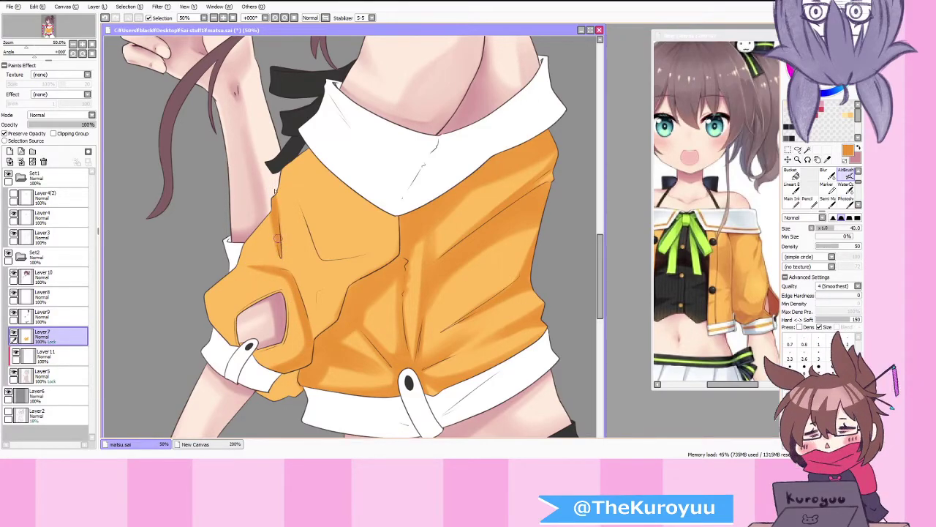
{"action": "mouse_move", "coordinate": [292, 167]}
{"action": "left_mouse_down"}
{"action": "mouse_move", "coordinate": [322, 256]}
{"action": "mouse_move", "coordinate": [393, 242]}
{"action": "mouse_move", "coordinate": [341, 255]}
{"action": "mouse_move", "coordinate": [304, 190]}
{"action": "left_mouse_up"}
Step: Add broader shading under the collar and along the sleeve's inner edge with the AirBrush at size 60
{"action": "left_click", "coordinate": [790, 415]}
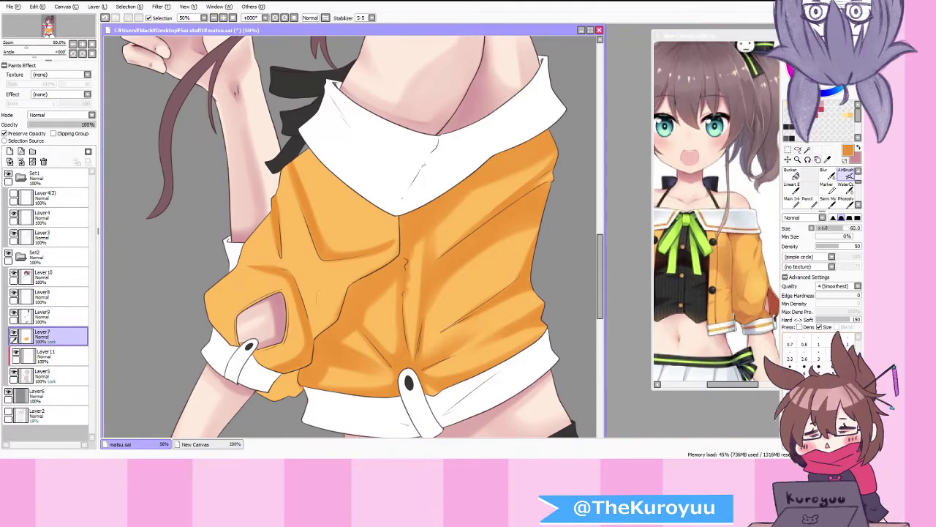
{"action": "mouse_move", "coordinate": [295, 155]}
{"action": "left_mouse_down"}
{"action": "mouse_move", "coordinate": [316, 207]}
{"action": "mouse_move", "coordinate": [350, 243]}
{"action": "mouse_move", "coordinate": [390, 242]}
{"action": "mouse_move", "coordinate": [359, 252]}
{"action": "mouse_move", "coordinate": [314, 229]}
{"action": "mouse_move", "coordinate": [308, 205]}
{"action": "mouse_move", "coordinate": [348, 258]}
{"action": "mouse_move", "coordinate": [403, 238]}
{"action": "mouse_move", "coordinate": [330, 245]}
{"action": "mouse_move", "coordinate": [293, 148]}
{"action": "mouse_move", "coordinate": [299, 141]}
{"action": "mouse_move", "coordinate": [365, 214]}
{"action": "mouse_move", "coordinate": [397, 228]}
{"action": "mouse_move", "coordinate": [405, 214]}
{"action": "mouse_move", "coordinate": [293, 136]}
{"action": "mouse_move", "coordinate": [330, 175]}
{"action": "left_mouse_up"}
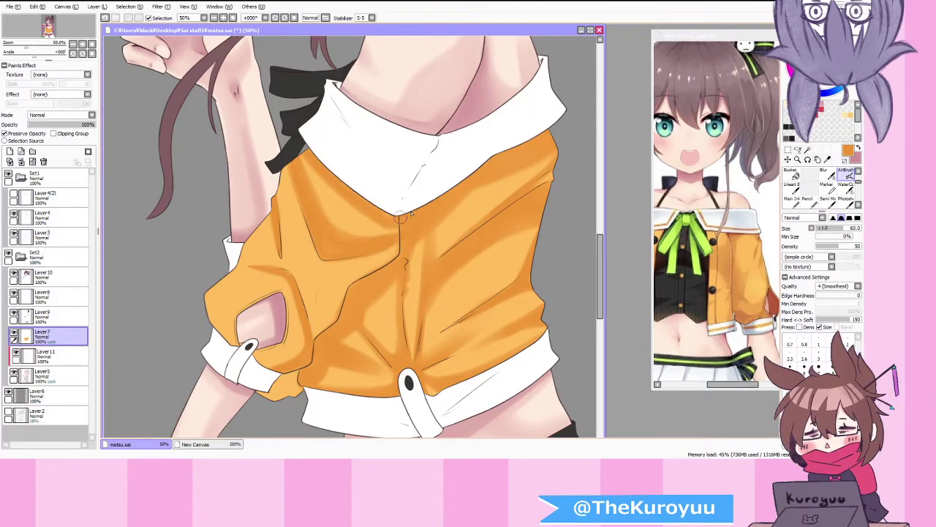
{"action": "mouse_move", "coordinate": [320, 334]}
{"action": "left_mouse_down"}
{"action": "mouse_move", "coordinate": [320, 305]}
{"action": "mouse_move", "coordinate": [342, 293]}
{"action": "mouse_move", "coordinate": [323, 301]}
{"action": "mouse_move", "coordinate": [339, 330]}
{"action": "mouse_move", "coordinate": [337, 300]}
{"action": "mouse_move", "coordinate": [320, 294]}
{"action": "mouse_move", "coordinate": [352, 289]}
{"action": "left_mouse_up"}
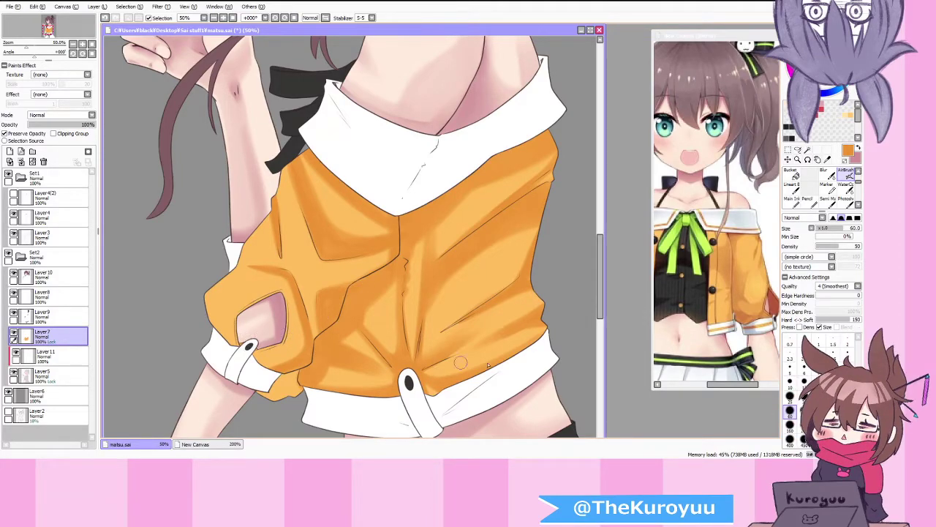
Step: Paint thin fold shadows down the upper sleeve and across its middle with the AirBrush at size 40
{"action": "key", "text": "bracketleft"}
{"action": "key", "text": "bracketleft"}
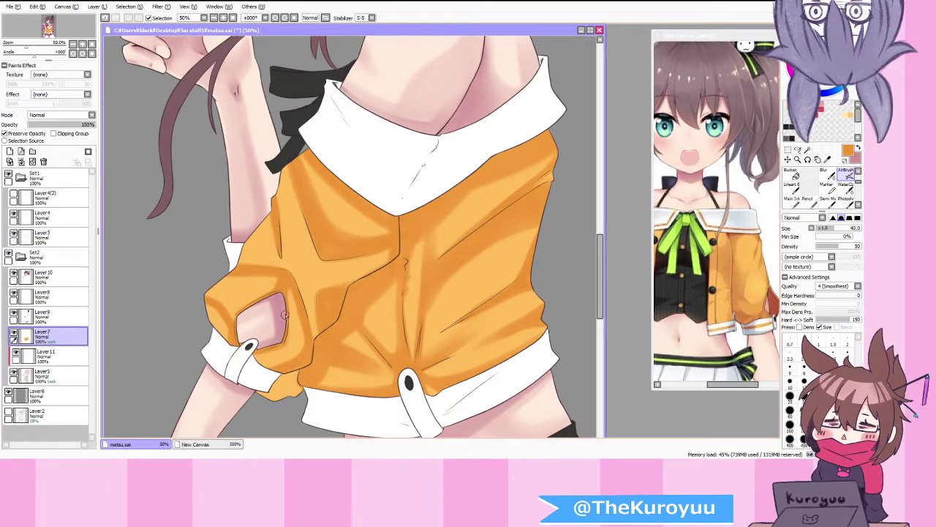
{"action": "left_click_drag", "start_coordinate": [286, 204], "coordinate": [300, 263]}
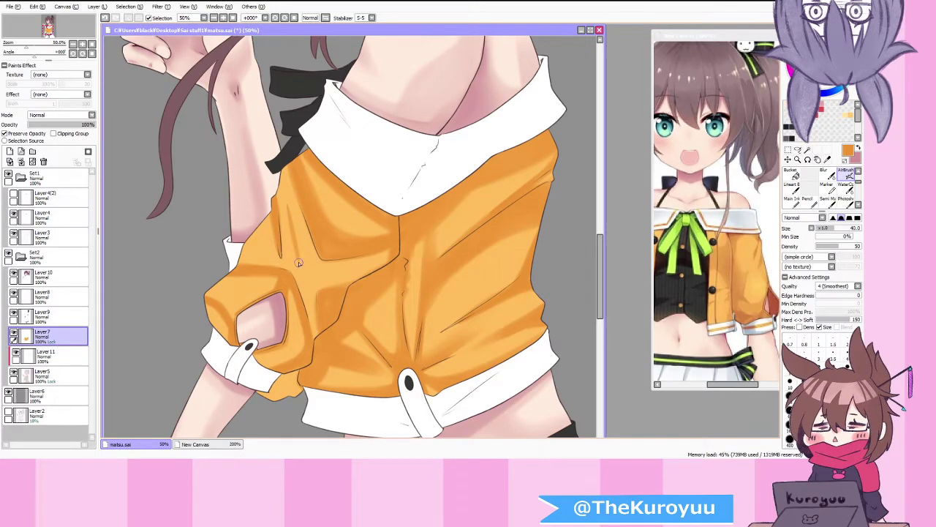
{"action": "left_click_drag", "start_coordinate": [287, 203], "coordinate": [303, 258]}
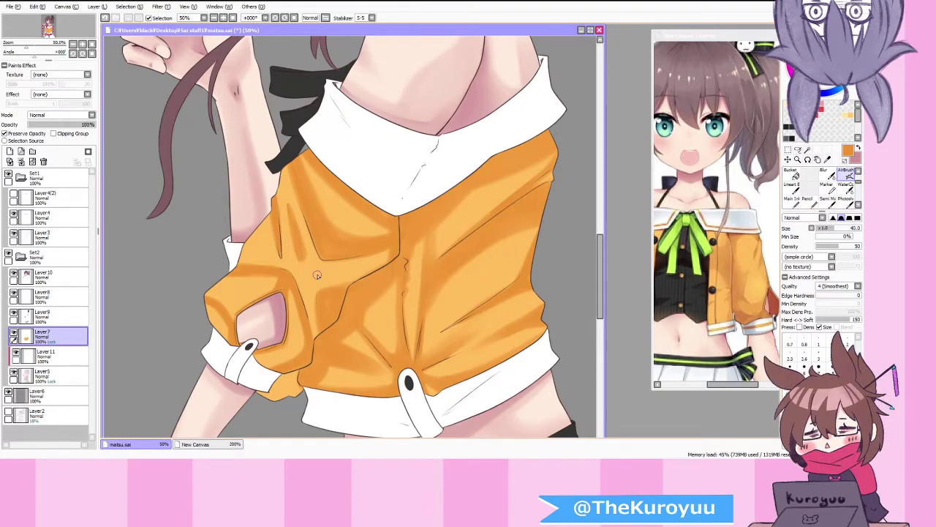
{"action": "mouse_move", "coordinate": [310, 275]}
{"action": "left_mouse_down"}
{"action": "mouse_move", "coordinate": [350, 270]}
{"action": "mouse_move", "coordinate": [320, 275]}
{"action": "left_mouse_up"}
{"action": "scroll", "coordinate": [344, 302], "scroll_direction": "down", "scroll_amount": 1}
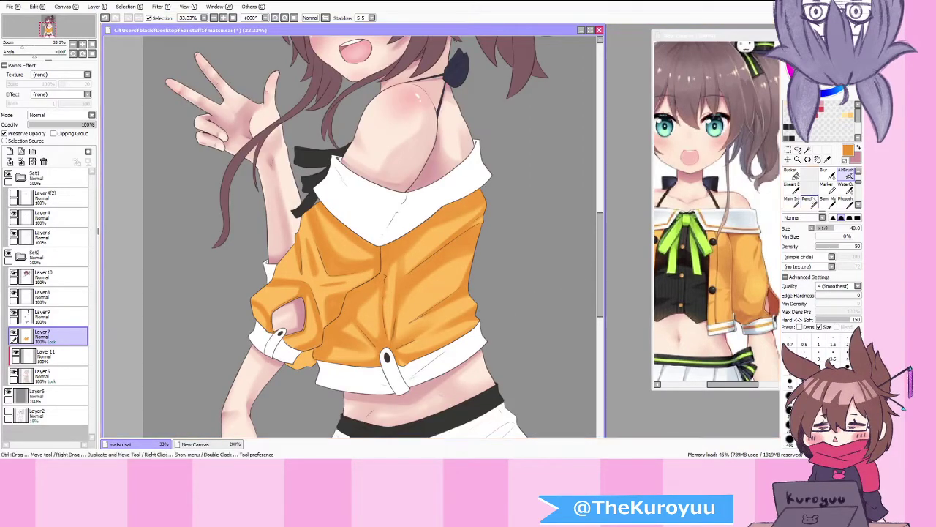
Step: Soften the shading around the sleeve's arm opening with the WaterColor brush at size 70
{"action": "left_click", "coordinate": [846, 188]}
{"action": "scroll", "coordinate": [308, 272], "scroll_direction": "up", "scroll_amount": 1}
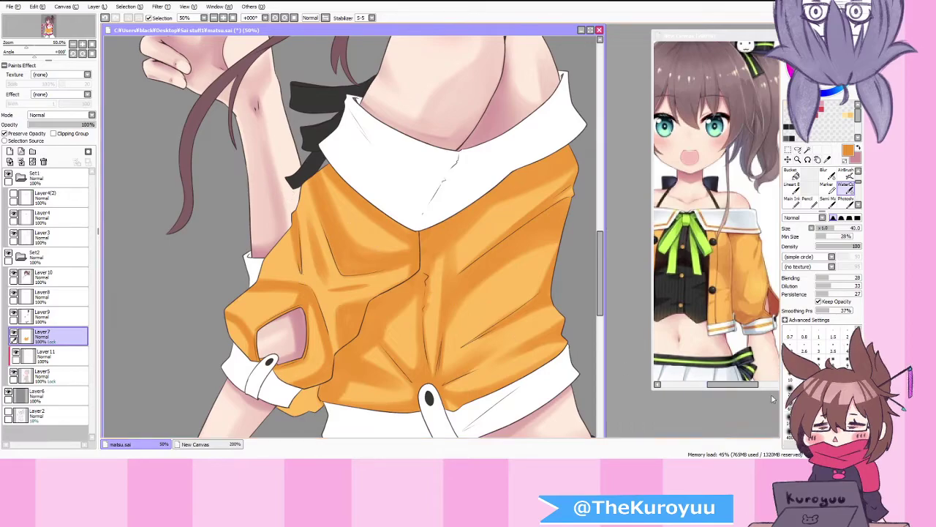
{"action": "left_click", "coordinate": [802, 404]}
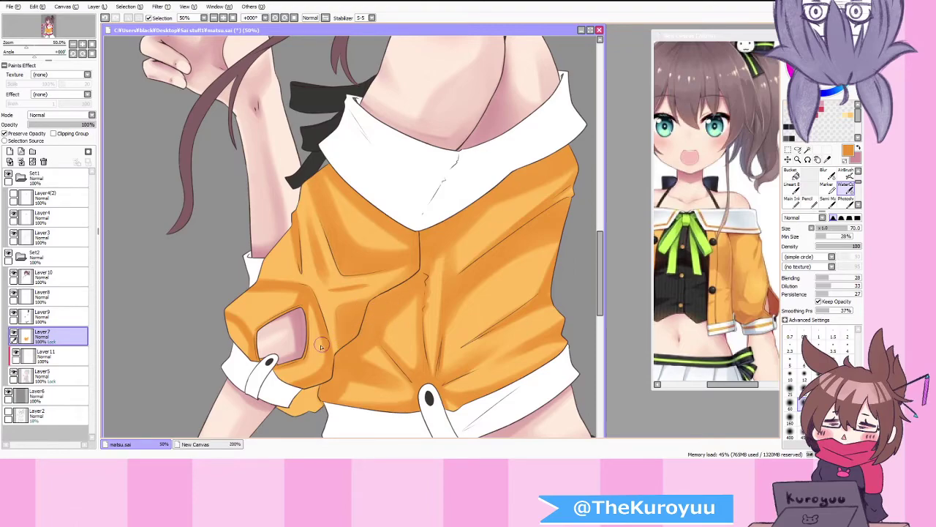
{"action": "key", "text": "bracketleft"}
{"action": "key", "text": "bracketleft"}
{"action": "key", "text": "bracketleft"}
Step: Blend the remaining sleeve folds below the collar and along the inner edge with the WaterColor brush at size 40
{"action": "left_click", "coordinate": [819, 409]}
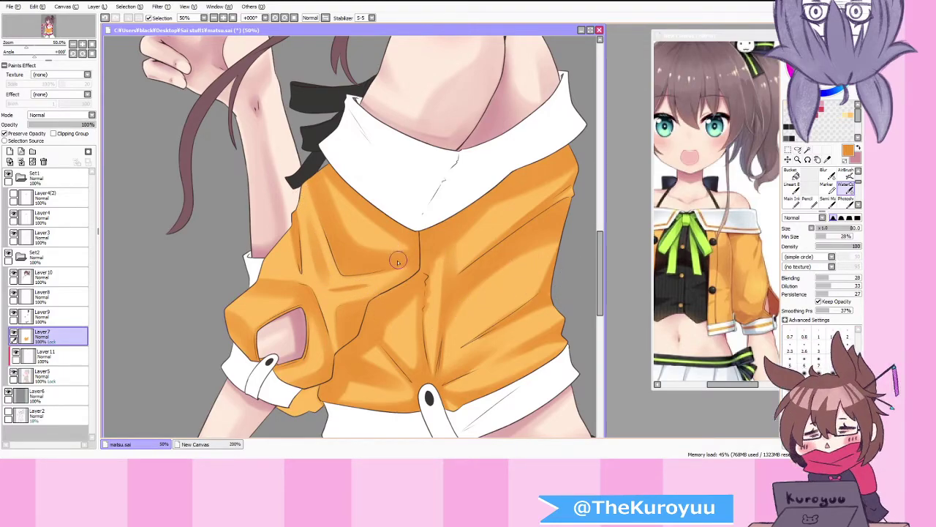
{"action": "key", "text": "bracketleft"}
{"action": "key", "text": "bracketleft"}
{"action": "key", "text": "bracketleft"}
{"action": "key", "text": "bracketleft"}
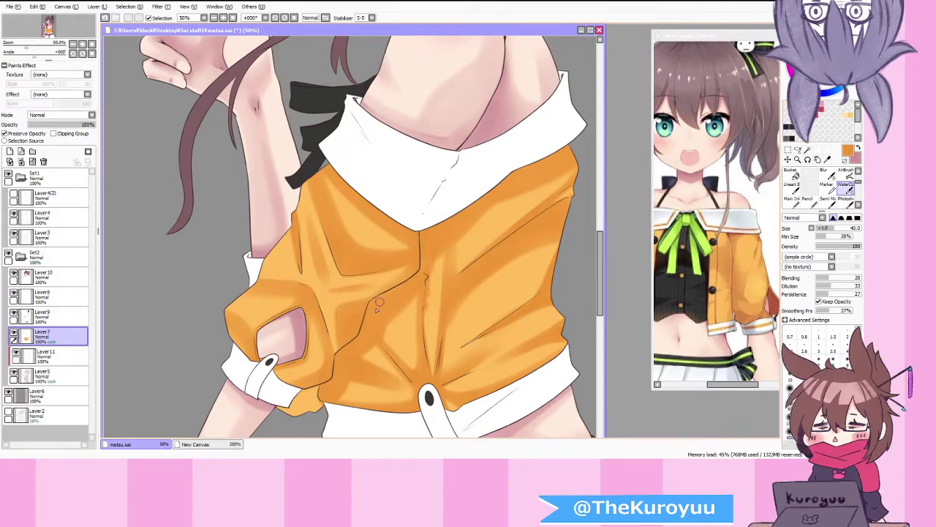
{"action": "key", "text": "alt+Tab"}
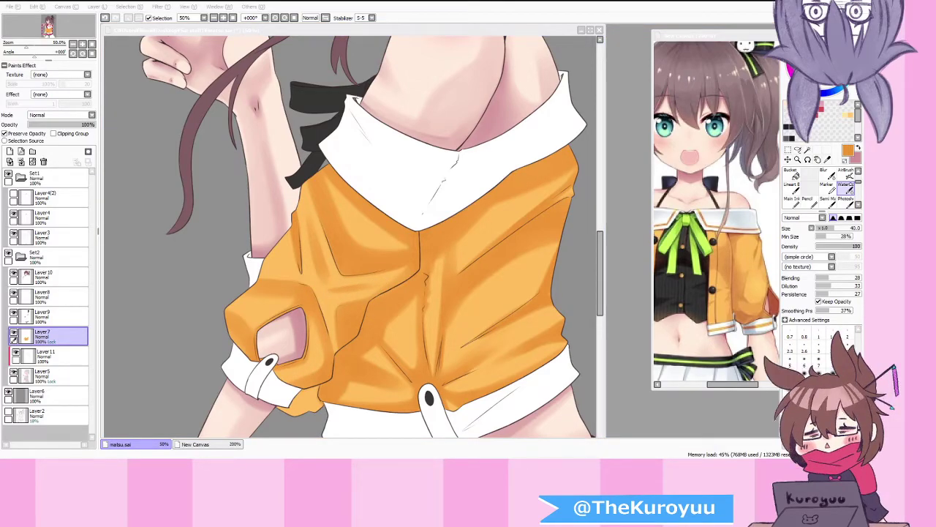
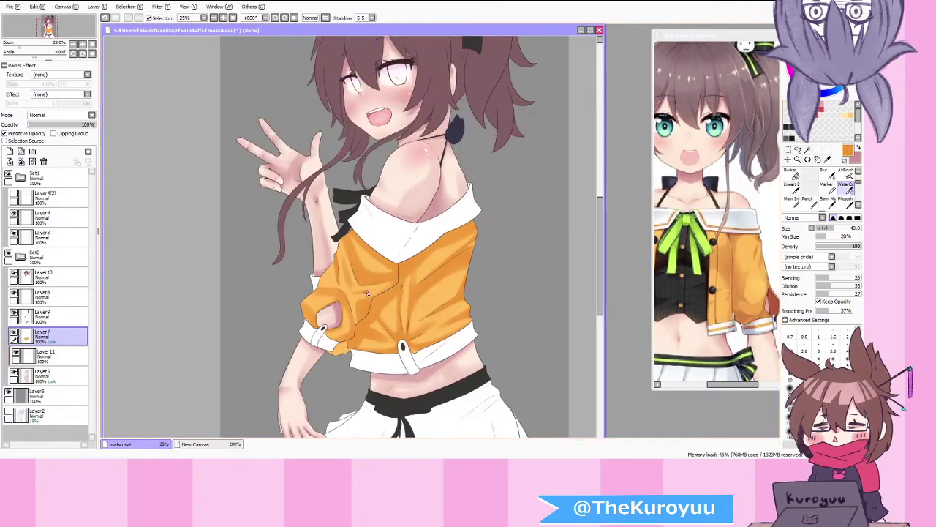
Step: Paint thin reddish-orange accents under the collar and along the upper sleeve's deepest fold with the AirBrush at size 16
{"action": "scroll", "coordinate": [418, 293], "scroll_direction": "up", "scroll_amount": 1}
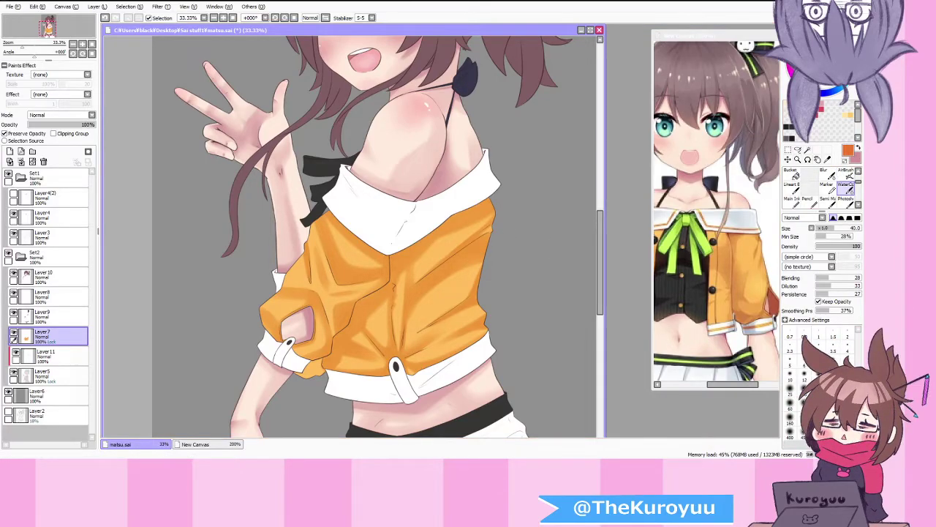
{"action": "left_click", "coordinate": [847, 173]}
{"action": "scroll", "coordinate": [310, 245], "scroll_direction": "up", "scroll_amount": 1}
{"action": "left_click_drag", "start_coordinate": [317, 206], "coordinate": [342, 281]}
{"action": "mouse_move", "coordinate": [321, 210]}
{"action": "left_mouse_down"}
{"action": "mouse_move", "coordinate": [345, 293]}
{"action": "mouse_move", "coordinate": [371, 301]}
{"action": "left_mouse_up"}
{"action": "mouse_move", "coordinate": [330, 196]}
{"action": "left_mouse_down"}
{"action": "mouse_move", "coordinate": [378, 248]}
{"action": "mouse_move", "coordinate": [431, 283]}
{"action": "mouse_move", "coordinate": [349, 218]}
{"action": "mouse_move", "coordinate": [400, 277]}
{"action": "mouse_move", "coordinate": [428, 280]}
{"action": "mouse_move", "coordinate": [425, 258]}
{"action": "mouse_move", "coordinate": [429, 289]}
{"action": "mouse_move", "coordinate": [424, 249]}
{"action": "mouse_move", "coordinate": [427, 309]}
{"action": "left_mouse_up"}
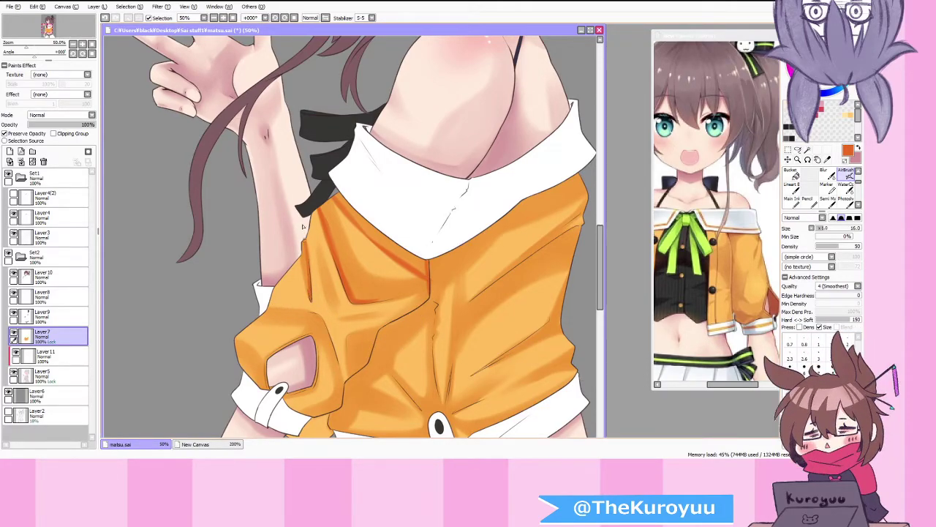
Step: Add reddish-orange accents along the sleeve's outer edge and the folds around the arm opening with the AirBrush at size 16
{"action": "left_click_drag", "start_coordinate": [300, 242], "coordinate": [311, 302]}
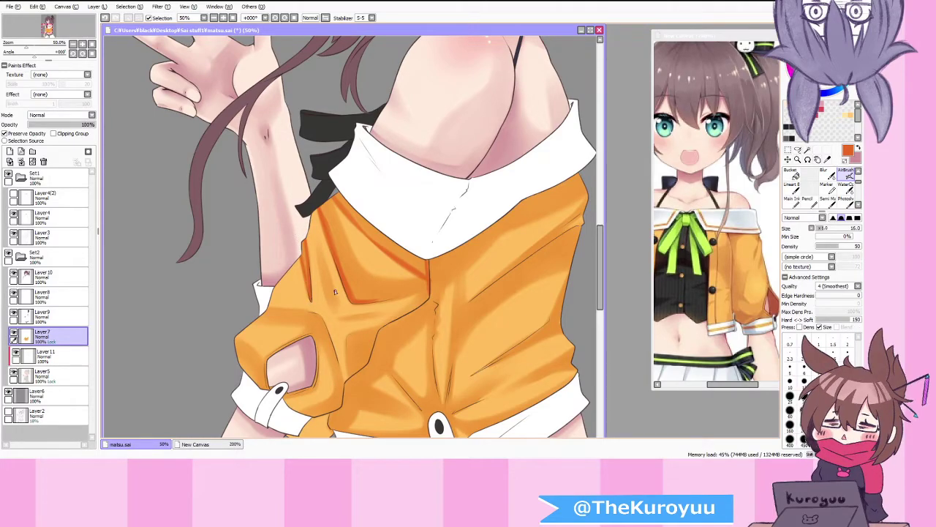
{"action": "left_click_drag", "start_coordinate": [321, 327], "coordinate": [343, 382]}
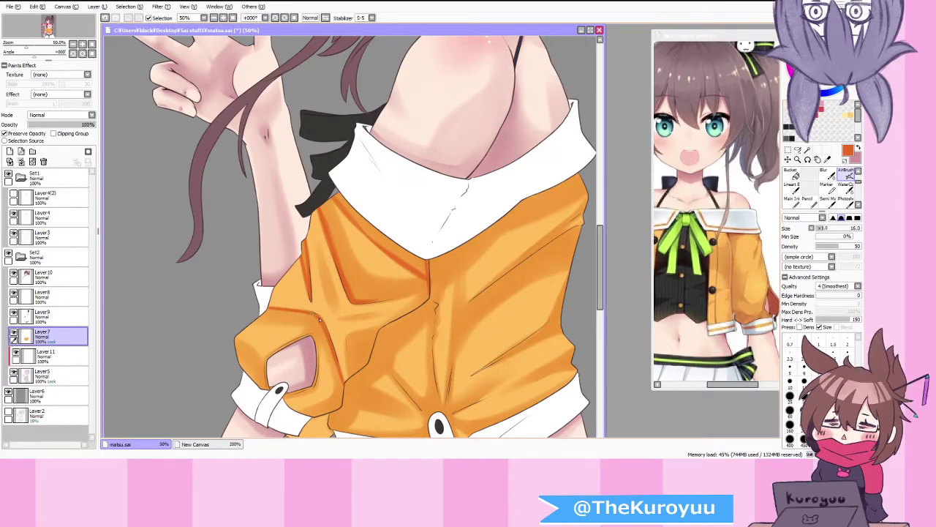
{"action": "left_click_drag", "start_coordinate": [246, 343], "coordinate": [264, 365]}
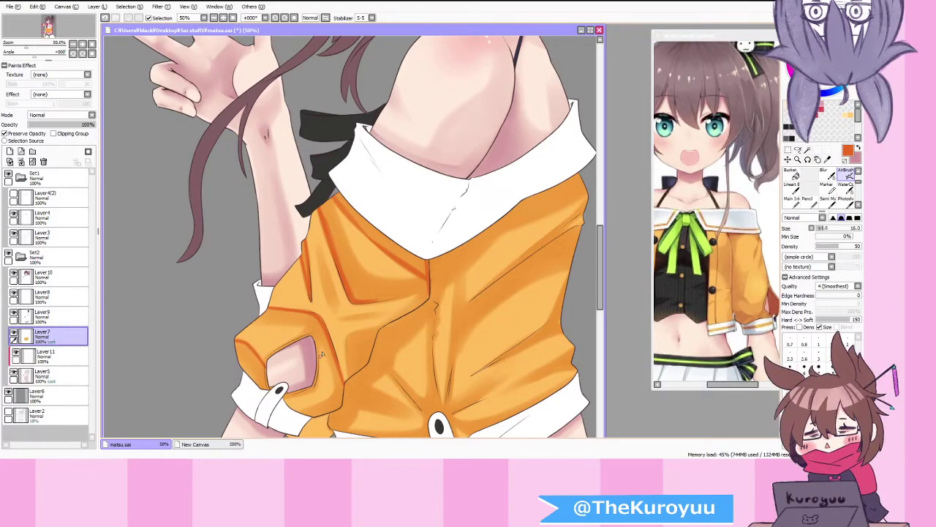
Step: Accent the short angled fold near the sleeve's inner edge in reddish orange with the AirBrush at size 16
{"action": "scroll", "coordinate": [310, 330], "scroll_direction": "down", "scroll_amount": 3}
{"action": "scroll", "coordinate": [324, 365], "scroll_direction": "up", "scroll_amount": 3}
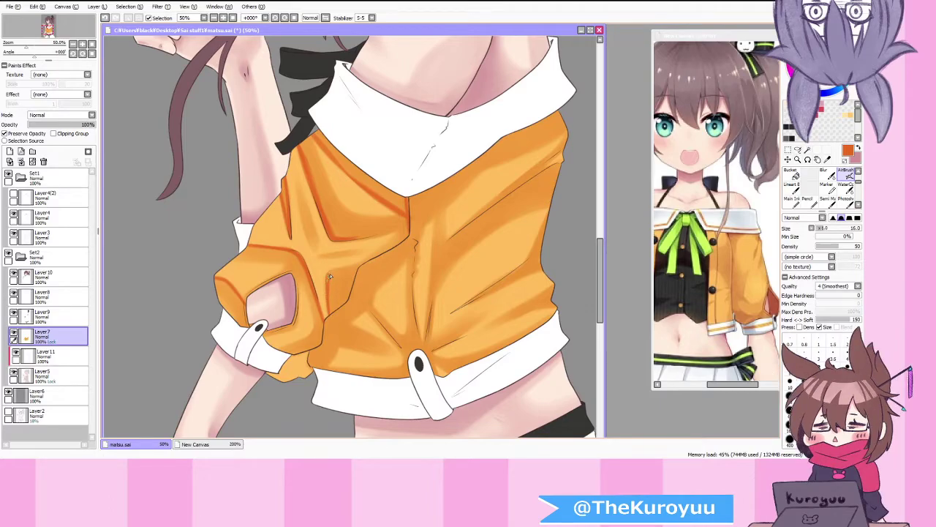
{"action": "scroll", "coordinate": [333, 273], "scroll_direction": "down", "scroll_amount": 4}
{"action": "scroll", "coordinate": [330, 278], "scroll_direction": "up", "scroll_amount": 4}
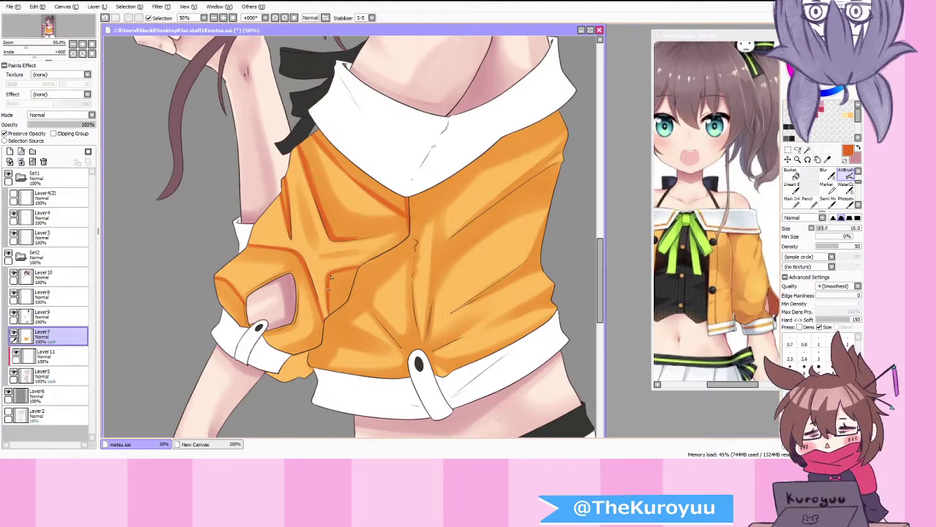
{"action": "scroll", "coordinate": [359, 271], "scroll_direction": "down", "scroll_amount": 4}
{"action": "scroll", "coordinate": [326, 287], "scroll_direction": "up", "scroll_amount": 4}
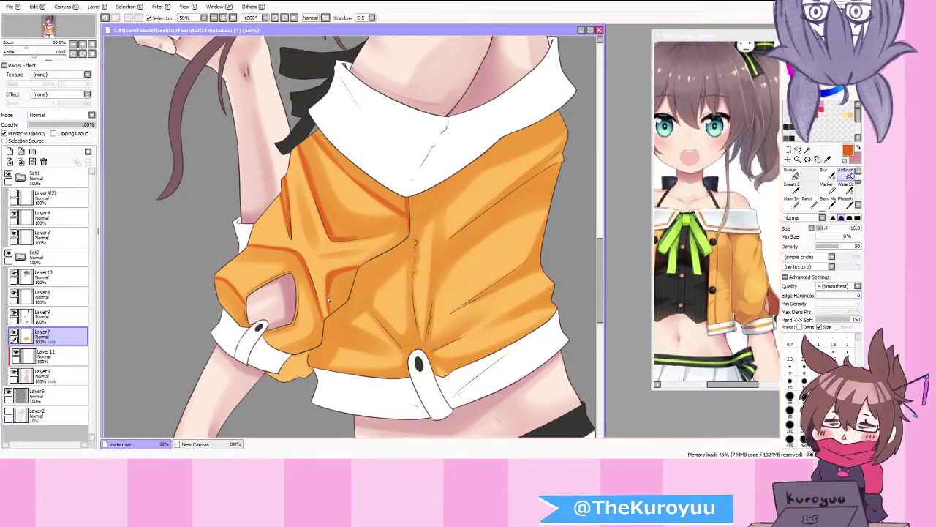
{"action": "scroll", "coordinate": [328, 297], "scroll_direction": "down", "scroll_amount": 4}
{"action": "scroll", "coordinate": [328, 297], "scroll_direction": "up", "scroll_amount": 4}
Step: Blend the reddish-orange accents below the collar and through the sleeve folds with the WaterColor brush, starting at size 60
{"action": "left_click", "coordinate": [821, 109]}
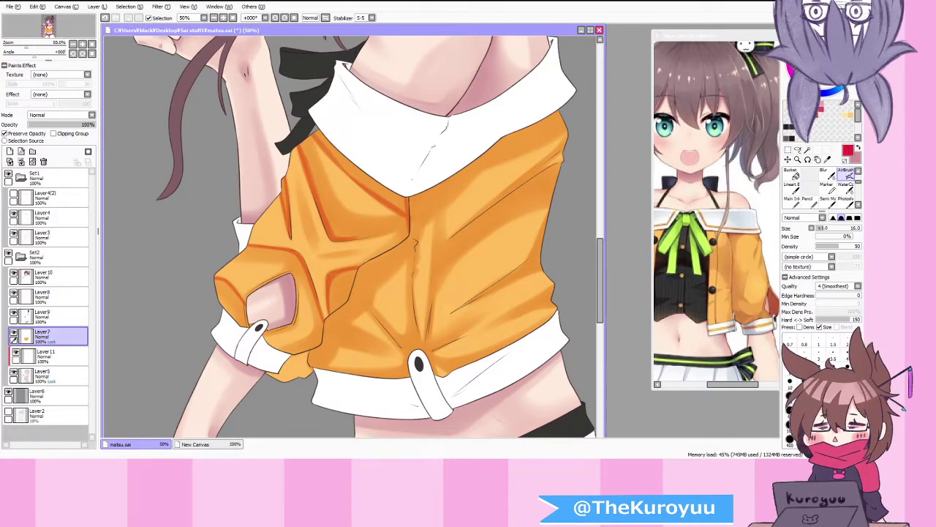
{"action": "left_click", "coordinate": [847, 188]}
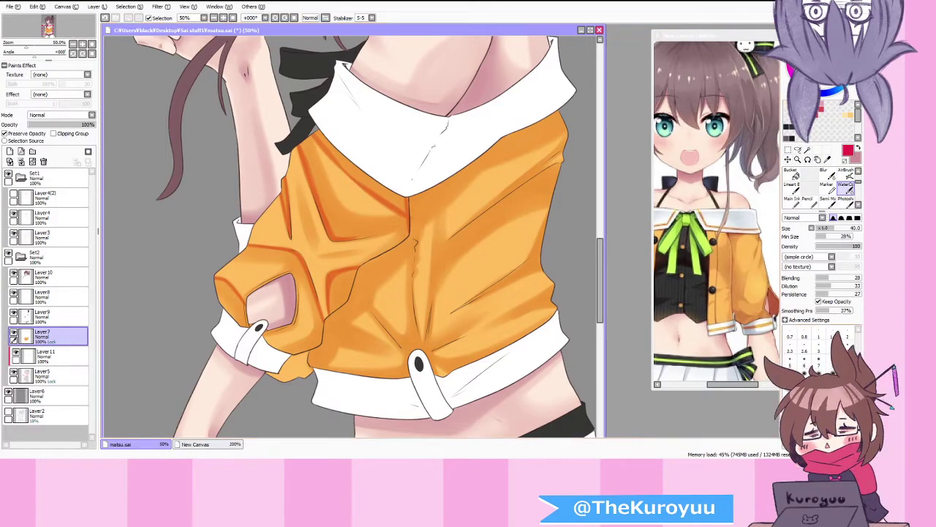
{"action": "left_click", "coordinate": [789, 404]}
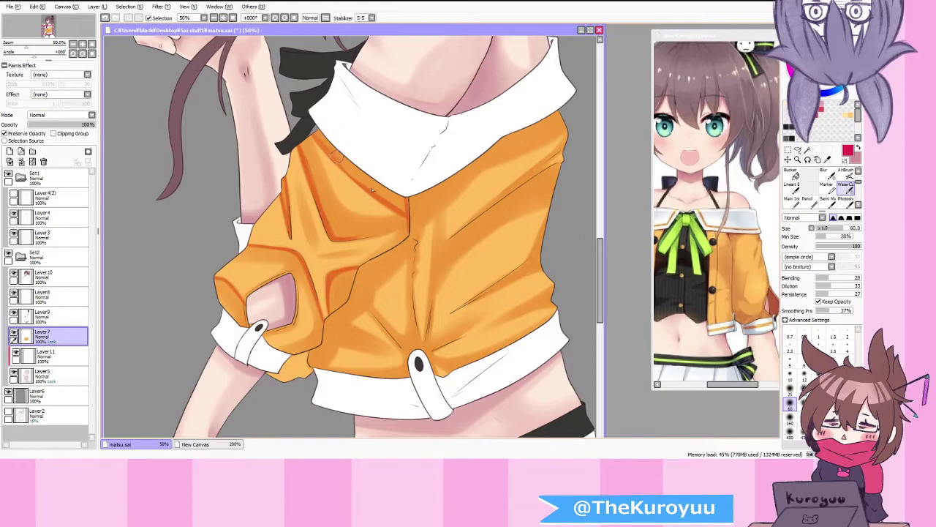
{"action": "left_click_drag", "start_coordinate": [327, 150], "coordinate": [409, 215]}
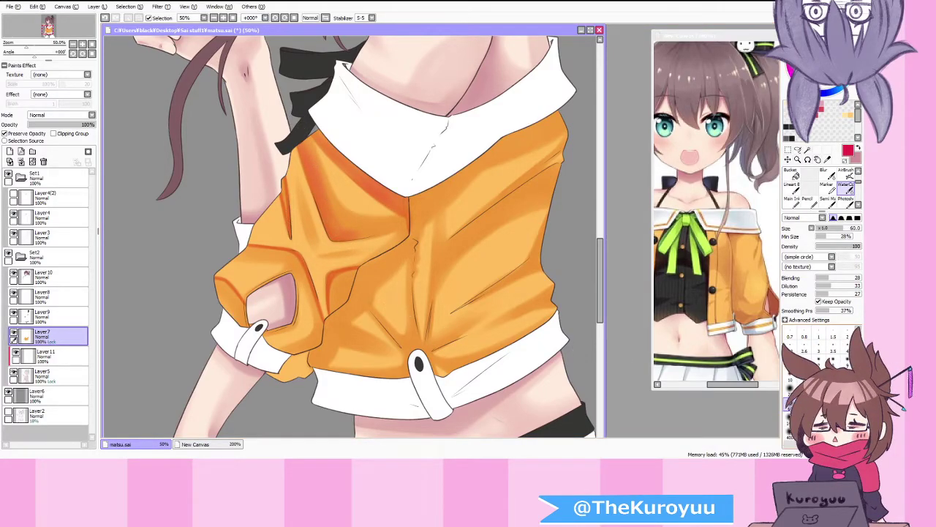
{"action": "left_click", "coordinate": [818, 390]}
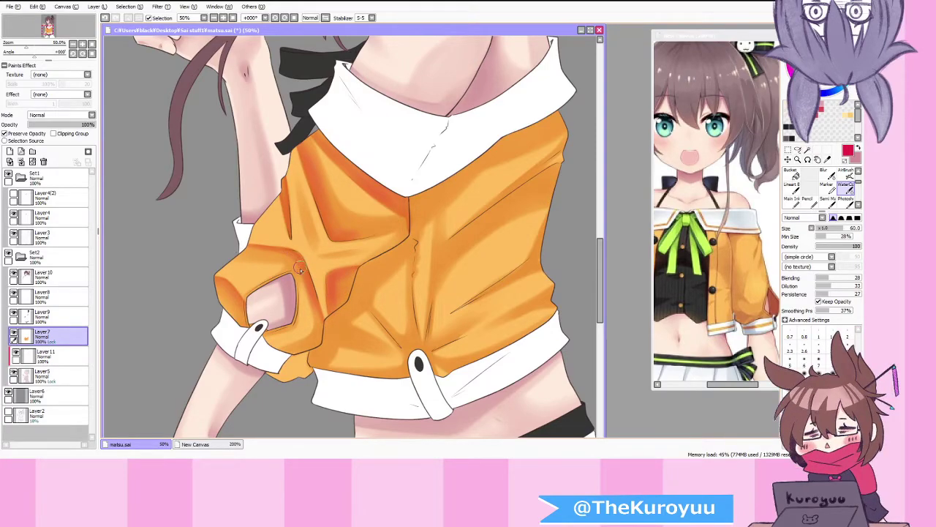
Step: Paint thin orange creases along the sleeve's outer edge, across its central folds and below the arm opening with the AirBrush at size 16
{"action": "scroll", "coordinate": [348, 274], "scroll_direction": "down", "scroll_amount": 3}
{"action": "scroll", "coordinate": [345, 275], "scroll_direction": "up", "scroll_amount": 2}
{"action": "scroll", "coordinate": [340, 270], "scroll_direction": "up", "scroll_amount": 1}
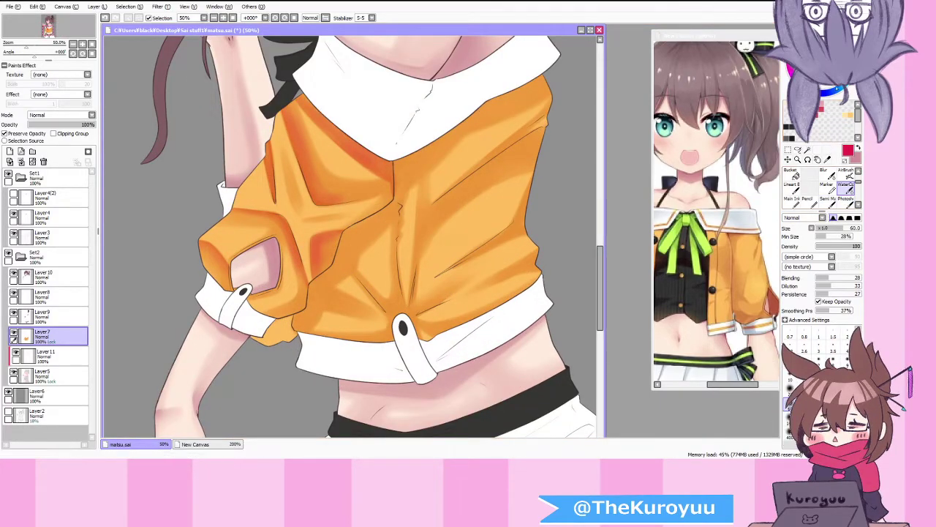
{"action": "right_click", "coordinate": [270, 180]}
{"action": "left_click", "coordinate": [846, 174]}
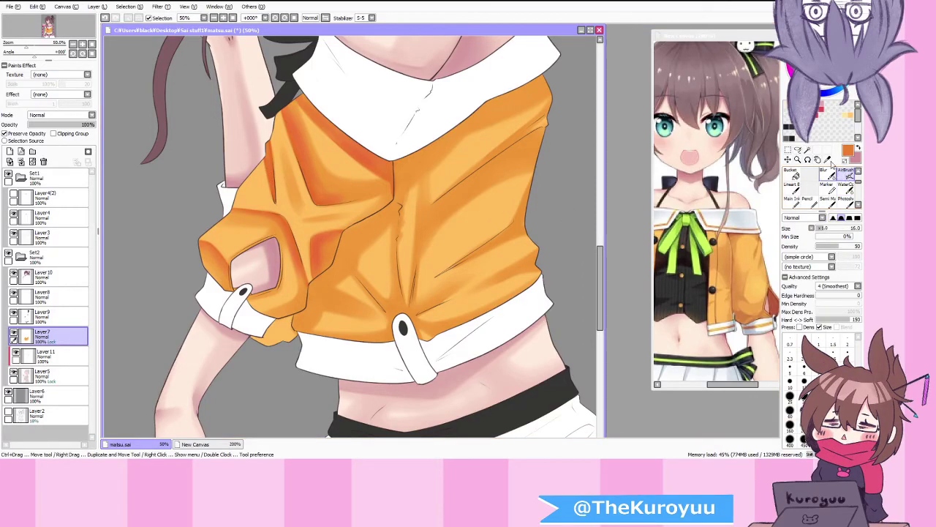
{"action": "scroll", "coordinate": [246, 189], "scroll_direction": "up", "scroll_amount": 2}
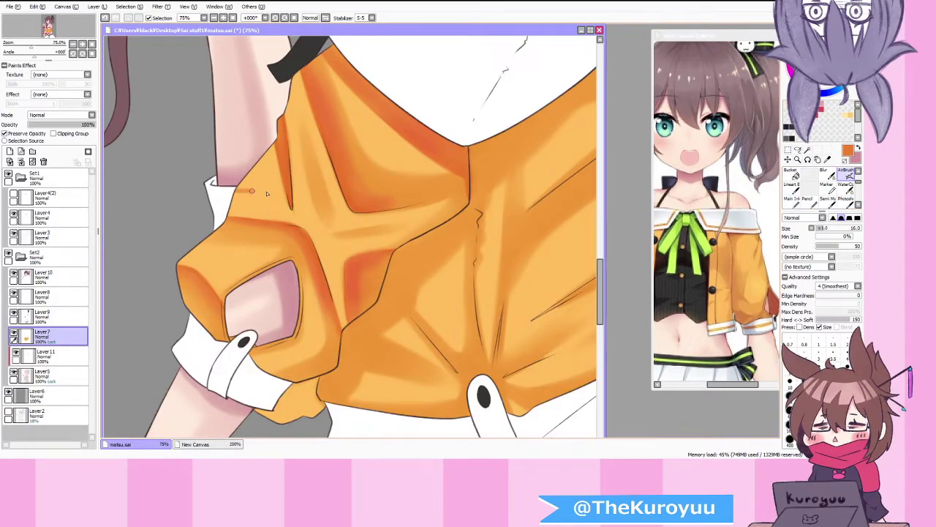
{"action": "mouse_move", "coordinate": [262, 188]}
{"action": "left_mouse_down"}
{"action": "mouse_move", "coordinate": [237, 189]}
{"action": "mouse_move", "coordinate": [270, 187]}
{"action": "left_mouse_up"}
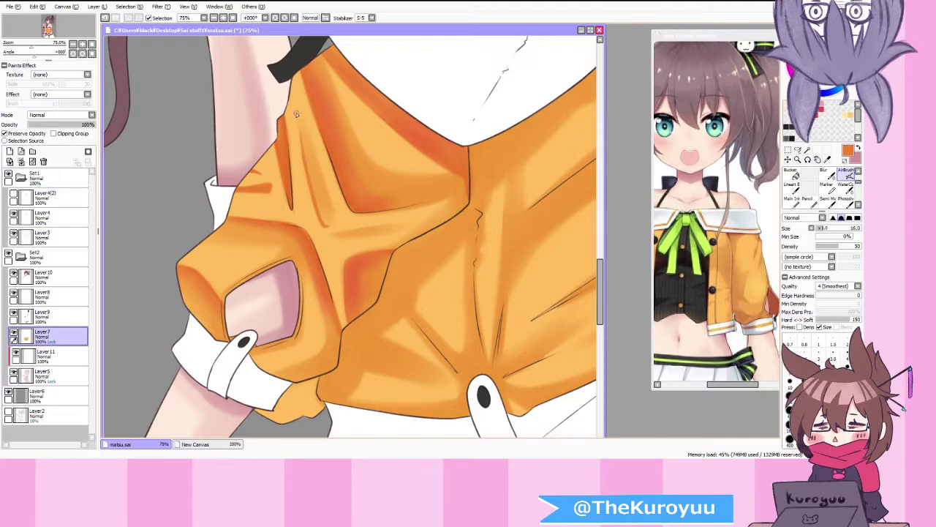
{"action": "left_click_drag", "start_coordinate": [306, 220], "coordinate": [331, 273]}
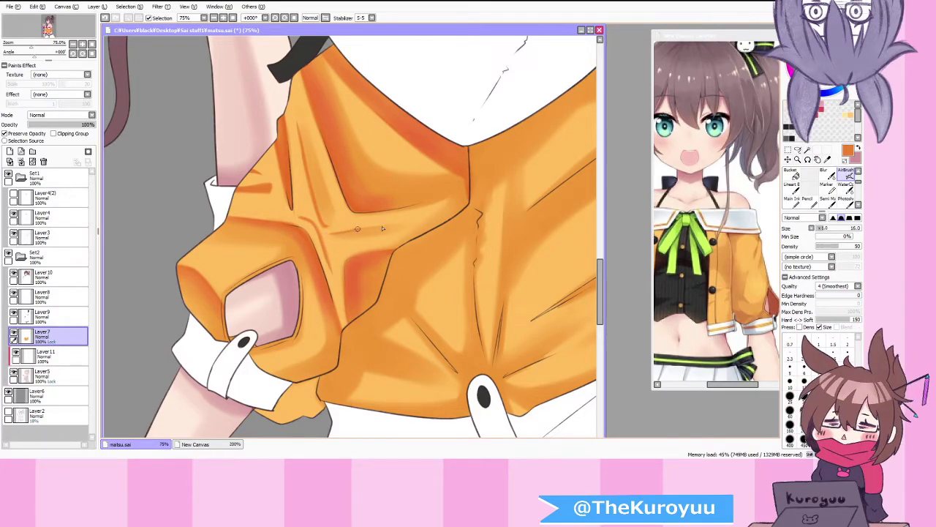
{"action": "mouse_move", "coordinate": [394, 247]}
{"action": "left_mouse_down"}
{"action": "mouse_move", "coordinate": [463, 185]}
{"action": "mouse_move", "coordinate": [394, 247]}
{"action": "left_mouse_up"}
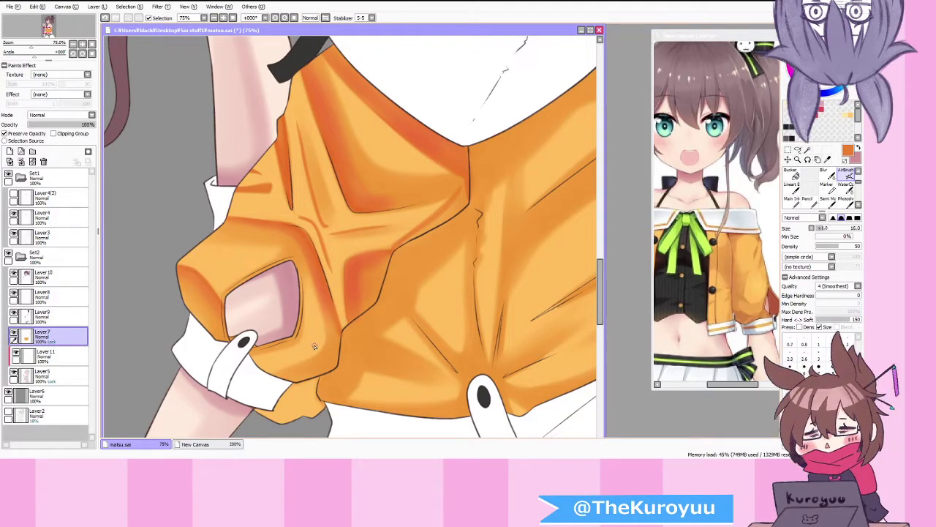
{"action": "mouse_move", "coordinate": [295, 337]}
{"action": "left_mouse_down"}
{"action": "mouse_move", "coordinate": [334, 366]}
{"action": "mouse_move", "coordinate": [299, 338]}
{"action": "left_mouse_up"}
Step: Blend the new thin sleeve creases with the WaterColor brush at size 40
{"action": "left_click", "coordinate": [845, 188]}
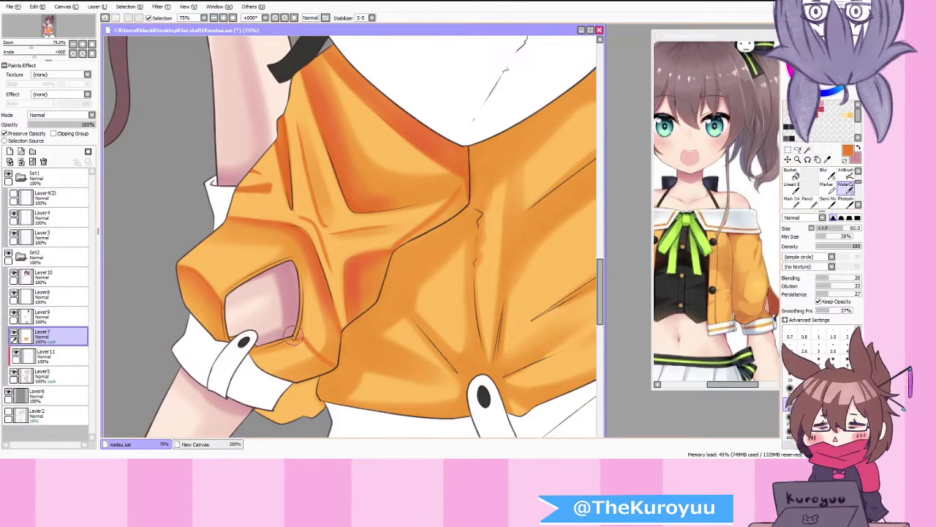
{"action": "key", "text": "bracketleft"}
{"action": "key", "text": "bracketleft"}
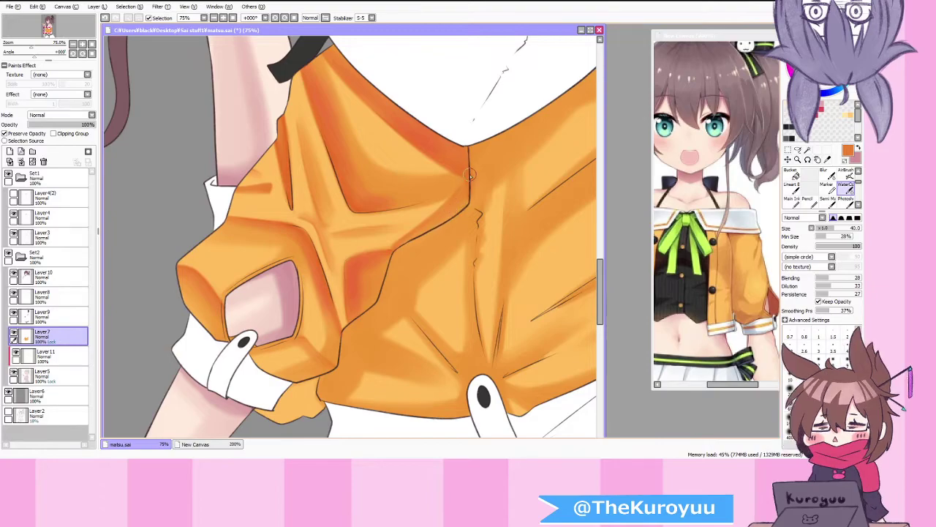
Step: Shade the jacket's back in orange along the collar's lower edge with the AirBrush at size 70
{"action": "scroll", "coordinate": [365, 285], "scroll_direction": "down", "scroll_amount": 2}
{"action": "scroll", "coordinate": [368, 276], "scroll_direction": "down", "scroll_amount": 2}
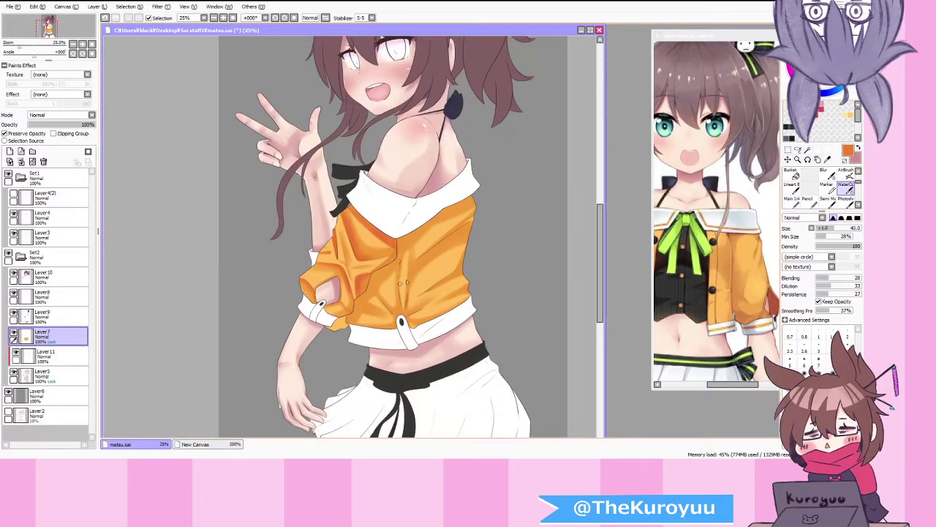
{"action": "scroll", "coordinate": [409, 280], "scroll_direction": "up", "scroll_amount": 1}
{"action": "left_click", "coordinate": [845, 174]}
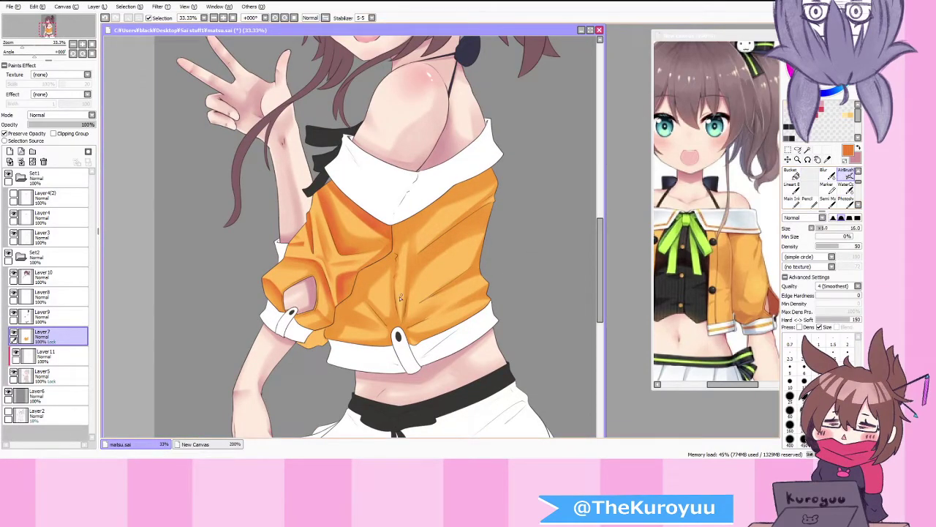
{"action": "scroll", "coordinate": [391, 324], "scroll_direction": "up", "scroll_amount": 1}
{"action": "scroll", "coordinate": [314, 295], "scroll_direction": "up", "scroll_amount": 1}
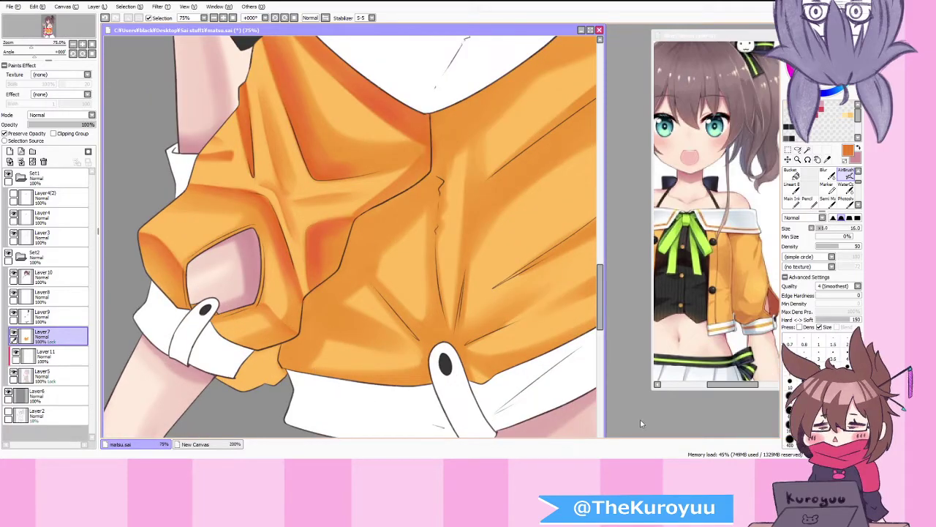
{"action": "scroll", "coordinate": [511, 340], "scroll_direction": "down", "scroll_amount": 1}
{"action": "mouse_move", "coordinate": [372, 347]}
{"action": "left_mouse_down"}
{"action": "mouse_move", "coordinate": [326, 356]}
{"action": "mouse_move", "coordinate": [344, 367]}
{"action": "mouse_move", "coordinate": [328, 368]}
{"action": "mouse_move", "coordinate": [357, 364]}
{"action": "mouse_move", "coordinate": [334, 363]}
{"action": "mouse_move", "coordinate": [355, 347]}
{"action": "mouse_move", "coordinate": [366, 354]}
{"action": "mouse_move", "coordinate": [469, 230]}
{"action": "mouse_move", "coordinate": [406, 305]}
{"action": "mouse_move", "coordinate": [429, 264]}
{"action": "mouse_move", "coordinate": [482, 223]}
{"action": "mouse_move", "coordinate": [466, 239]}
{"action": "mouse_move", "coordinate": [474, 211]}
{"action": "mouse_move", "coordinate": [541, 141]}
{"action": "left_mouse_up"}
{"action": "key", "text": "Page_Down"}
{"action": "key", "text": "Page_Down"}
{"action": "mouse_move", "coordinate": [474, 189]}
{"action": "left_mouse_down"}
{"action": "mouse_move", "coordinate": [570, 132]}
{"action": "mouse_move", "coordinate": [545, 140]}
{"action": "left_mouse_up"}
{"action": "scroll", "coordinate": [545, 139], "scroll_direction": "up", "scroll_amount": 1}
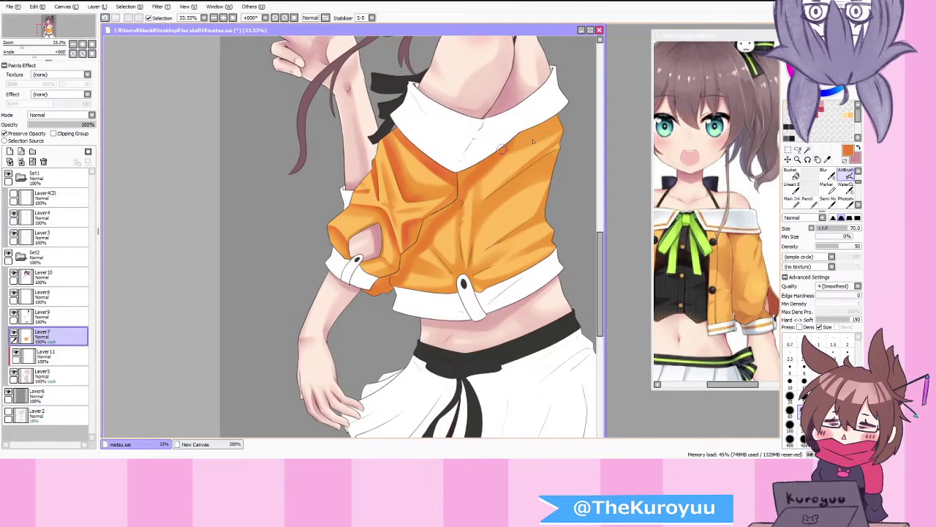
Step: Soften the orange shading below the collar and across the jacket's back with a large WaterColor brush
{"action": "key", "text": "c"}
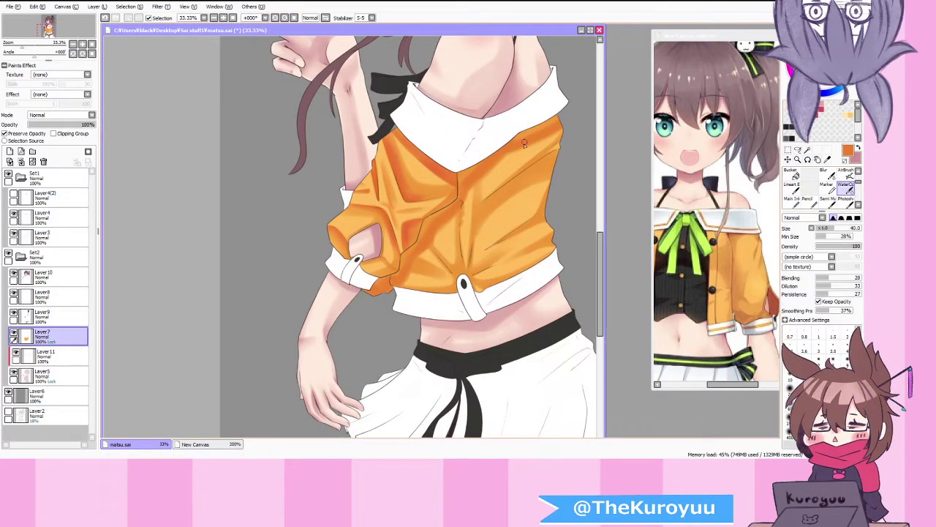
{"action": "left_click", "coordinate": [791, 418]}
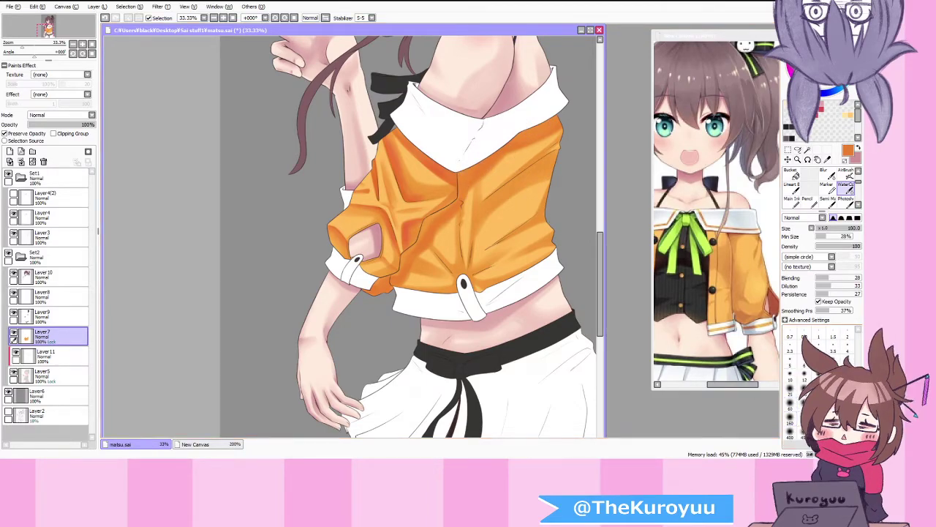
{"action": "left_click", "coordinate": [791, 415]}
Step: Paint thin orange folds down both sides of the jacket's vertical seam to the button tab with the AirBrush at size 14
{"action": "scroll", "coordinate": [417, 223], "scroll_direction": "up", "scroll_amount": 1}
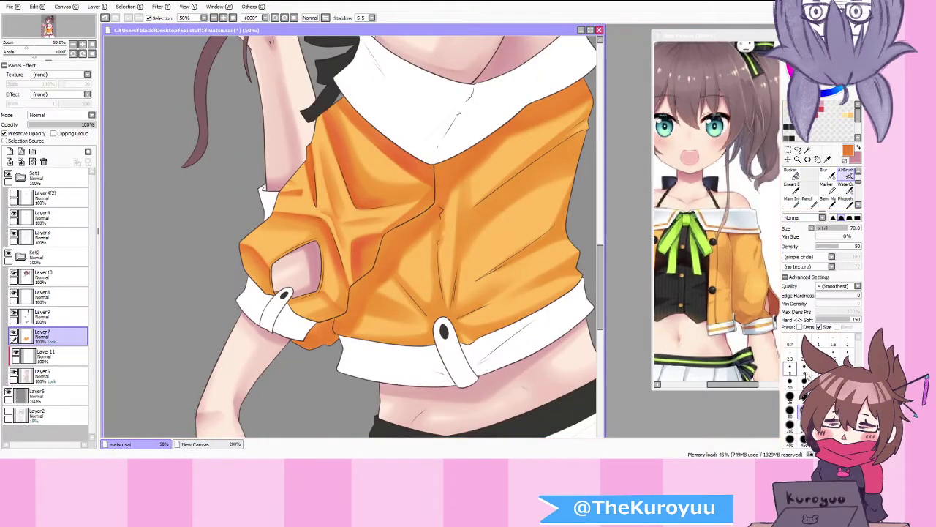
{"action": "left_click", "coordinate": [819, 397]}
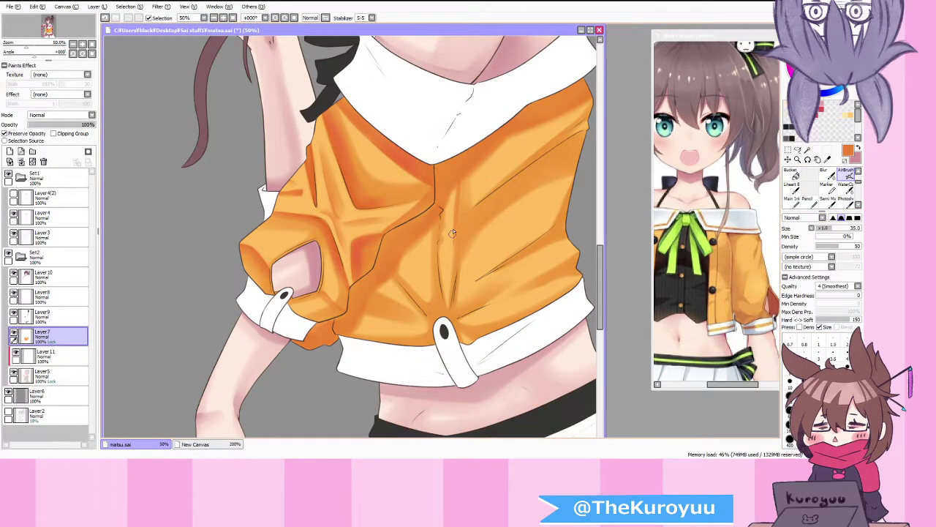
{"action": "key", "text": "bracketleft"}
{"action": "key", "text": "bracketleft"}
{"action": "key", "text": "bracketleft"}
{"action": "key", "text": "bracketleft"}
{"action": "key", "text": "bracketleft"}
{"action": "left_click_drag", "start_coordinate": [460, 176], "coordinate": [460, 239]}
{"action": "key", "text": "ctrl+z"}
{"action": "left_click_drag", "start_coordinate": [460, 182], "coordinate": [459, 238]}
{"action": "left_click_drag", "start_coordinate": [461, 167], "coordinate": [447, 315]}
{"action": "left_click_drag", "start_coordinate": [436, 238], "coordinate": [441, 301]}
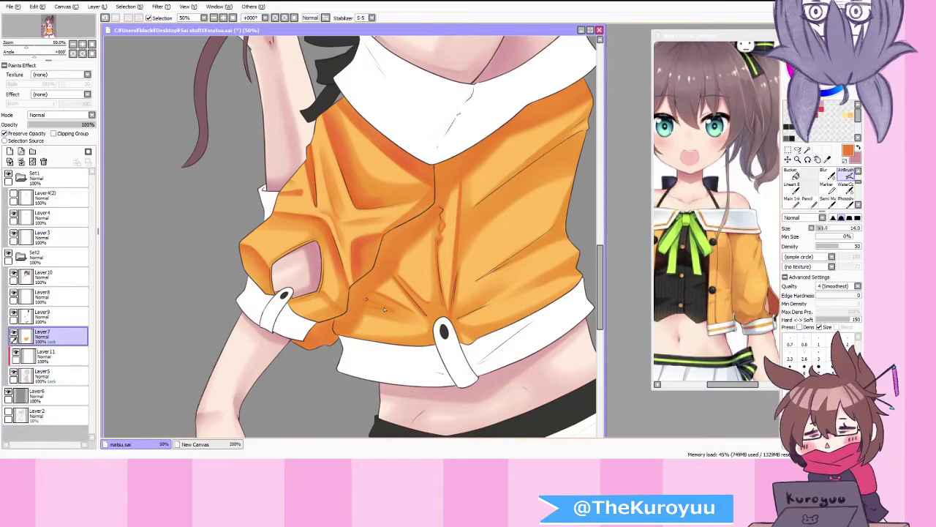
Step: Paint thin orange creases above the white hem between the sleeve and the button tab with the AirBrush at size 14
{"action": "mouse_move", "coordinate": [405, 324]}
{"action": "left_mouse_down"}
{"action": "mouse_move", "coordinate": [417, 329]}
{"action": "mouse_move", "coordinate": [410, 326]}
{"action": "left_mouse_up"}
{"action": "key", "text": "ctrl+z"}
{"action": "mouse_move", "coordinate": [349, 333]}
{"action": "left_mouse_down"}
{"action": "mouse_move", "coordinate": [428, 334]}
{"action": "mouse_move", "coordinate": [392, 336]}
{"action": "mouse_move", "coordinate": [418, 338]}
{"action": "left_mouse_up"}
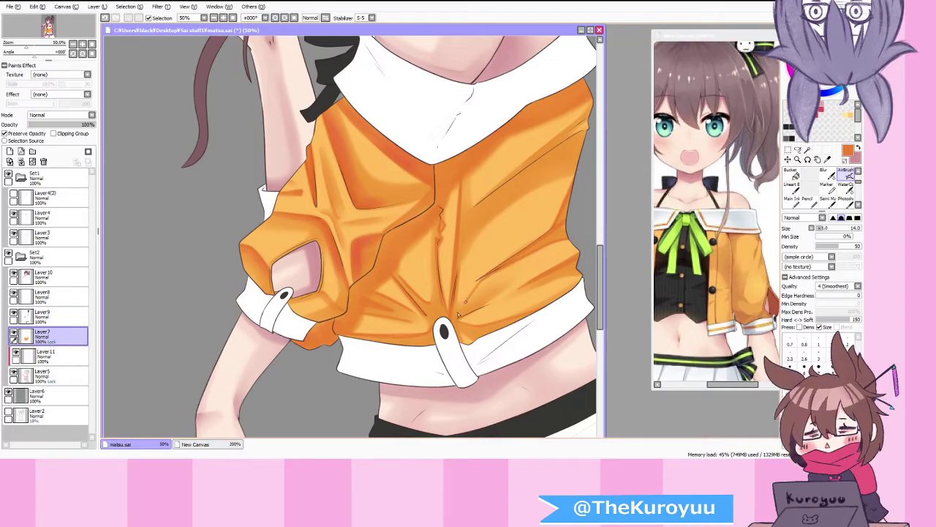
Step: Paint thin diagonal orange folds fanning from the button tab across the jacket's back with the AirBrush at size 14
{"action": "left_click_drag", "start_coordinate": [458, 316], "coordinate": [524, 270]}
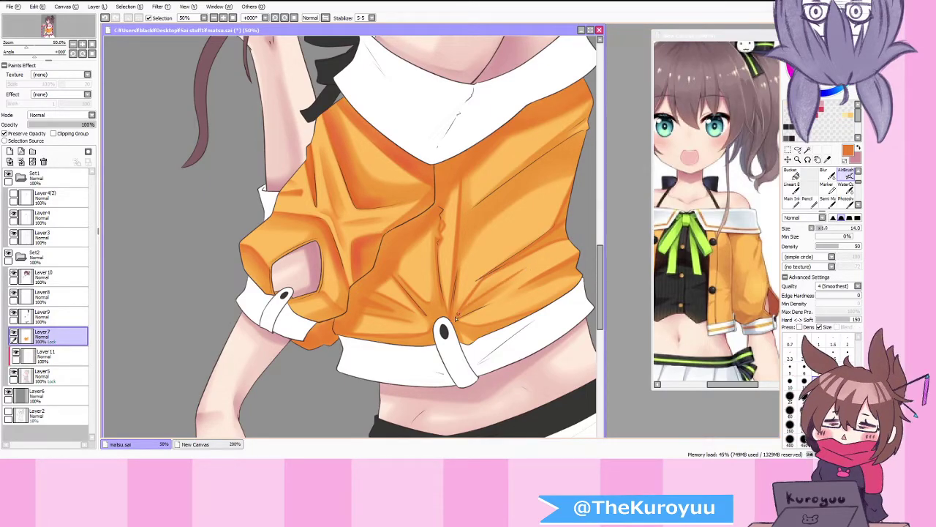
{"action": "mouse_move", "coordinate": [462, 265]}
{"action": "left_mouse_down"}
{"action": "mouse_move", "coordinate": [494, 217]}
{"action": "mouse_move", "coordinate": [568, 174]}
{"action": "left_mouse_up"}
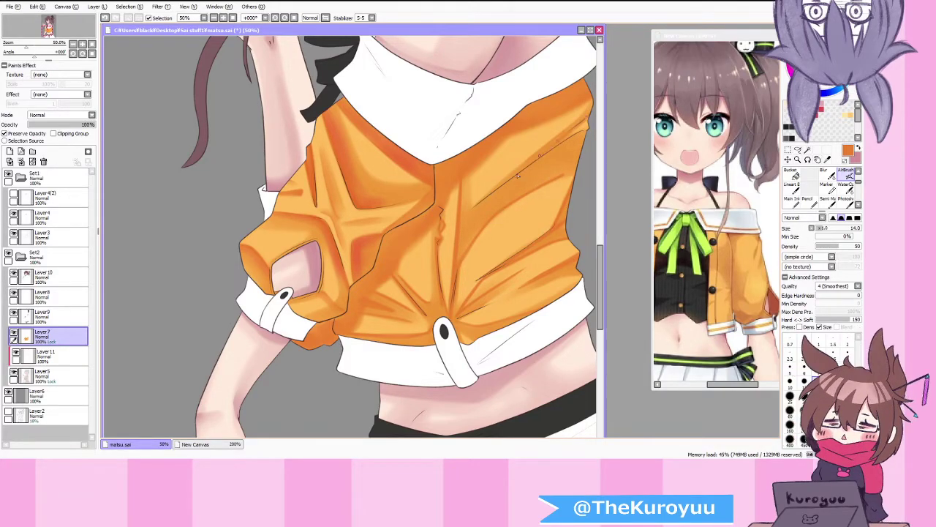
{"action": "left_click_drag", "start_coordinate": [524, 164], "coordinate": [474, 208]}
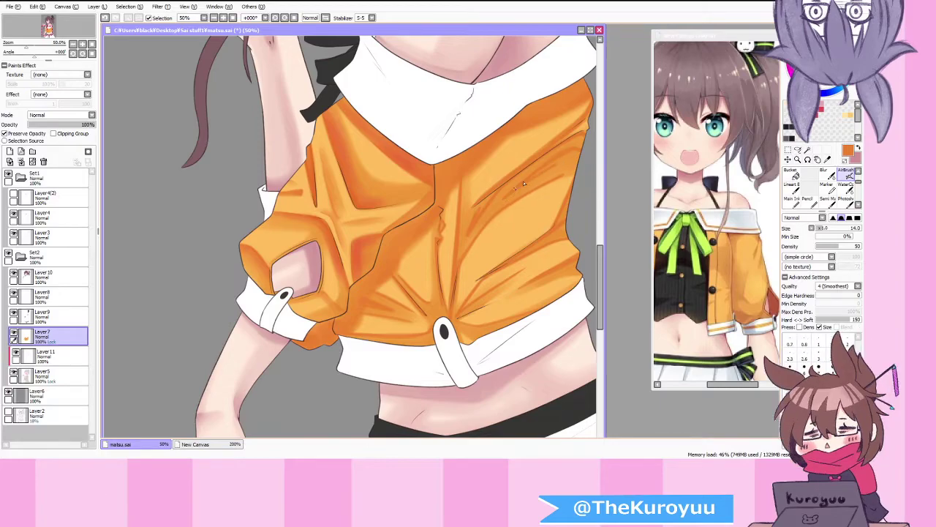
Step: Blend the thin folds across the jacket's body with the WaterColor brush at size 40
{"action": "key", "text": "c"}
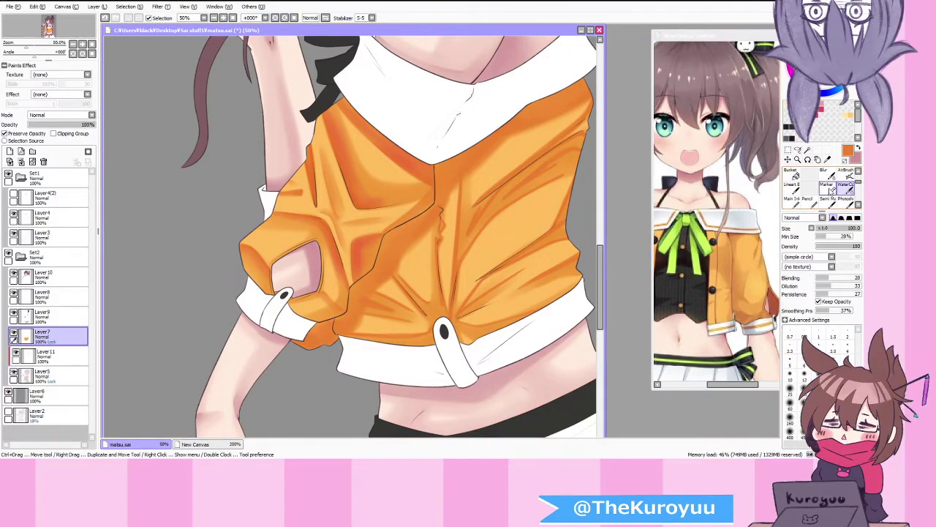
{"action": "left_click", "coordinate": [834, 390]}
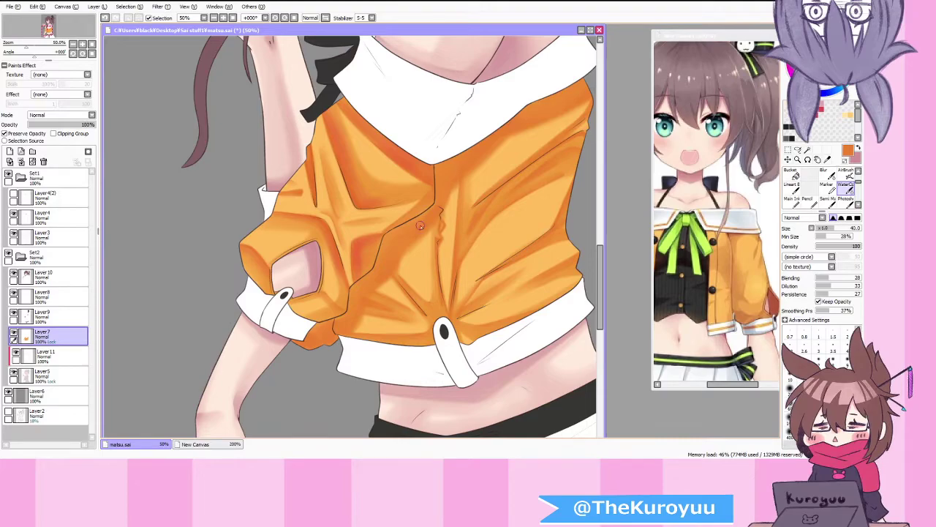
{"action": "scroll", "coordinate": [418, 251], "scroll_direction": "down", "scroll_amount": 3}
{"action": "scroll", "coordinate": [477, 241], "scroll_direction": "up", "scroll_amount": 2}
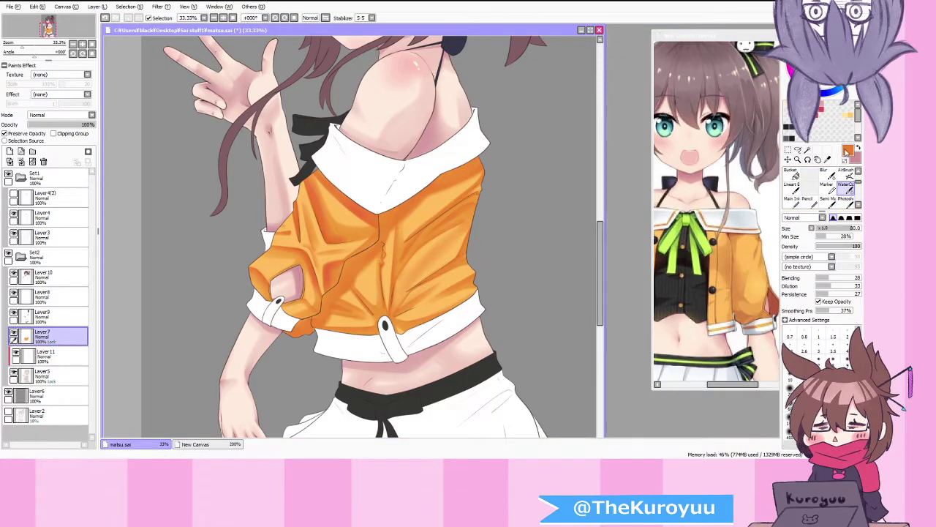
Step: Paint light orange highlights between the folds on the jacket's body with the AirBrush at size 30, and blend them with the WaterColor brush
{"action": "scroll", "coordinate": [413, 249], "scroll_direction": "up", "scroll_amount": 1}
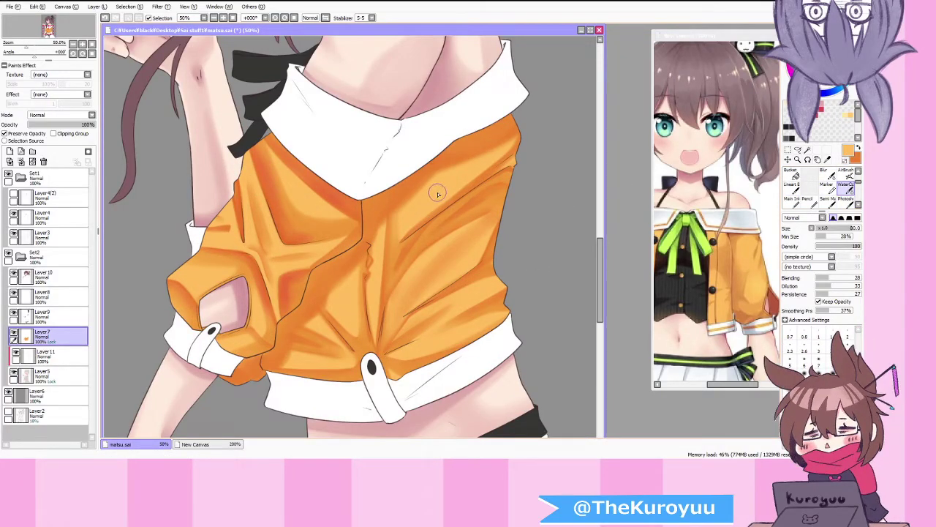
{"action": "left_click", "coordinate": [845, 172]}
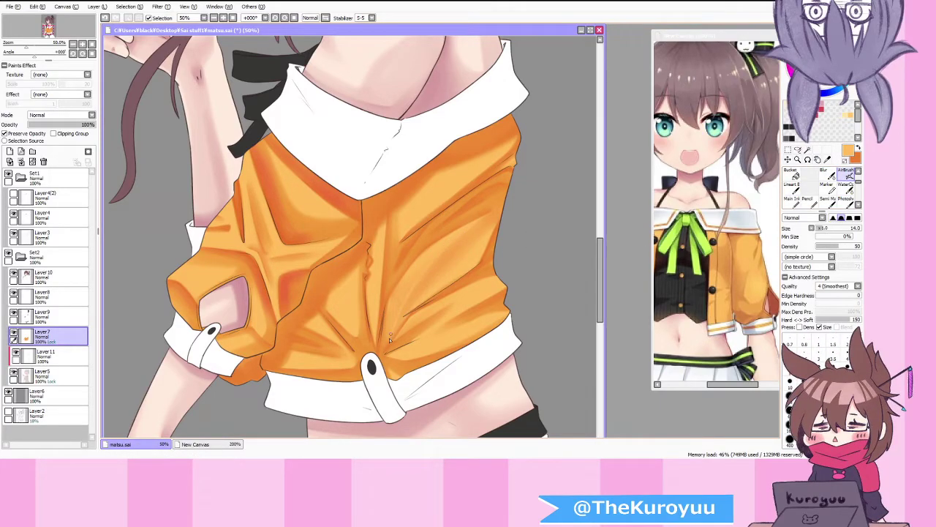
{"action": "left_click", "coordinate": [803, 397]}
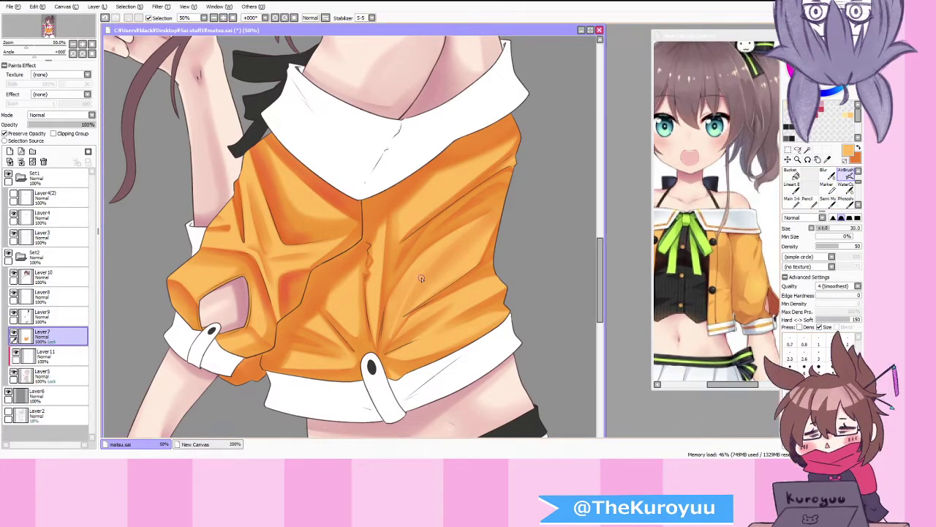
{"action": "key", "text": "alt+Tab"}
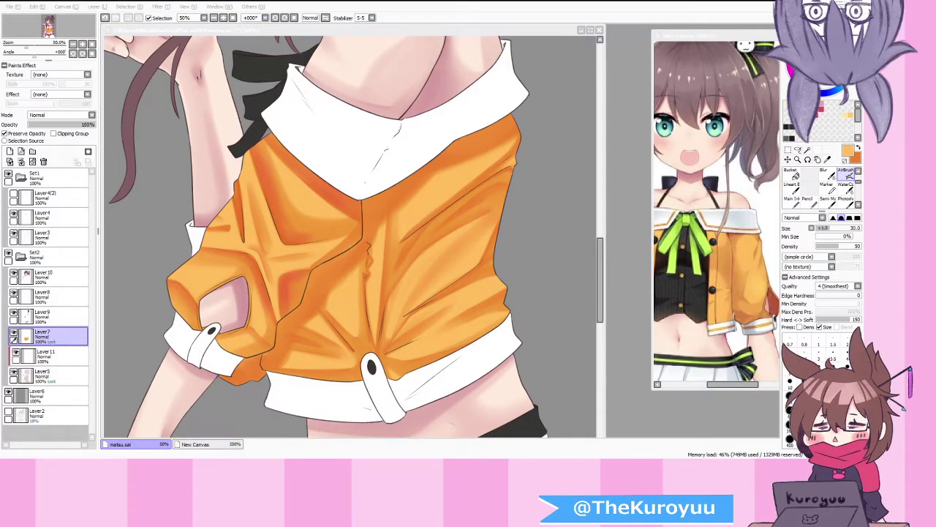
{"action": "key", "text": "alt+Tab"}
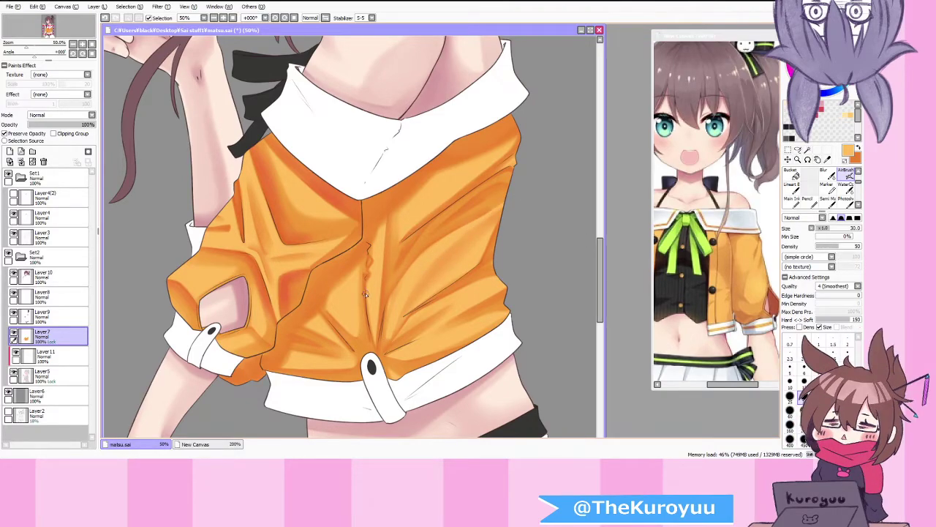
{"action": "left_click", "coordinate": [847, 189]}
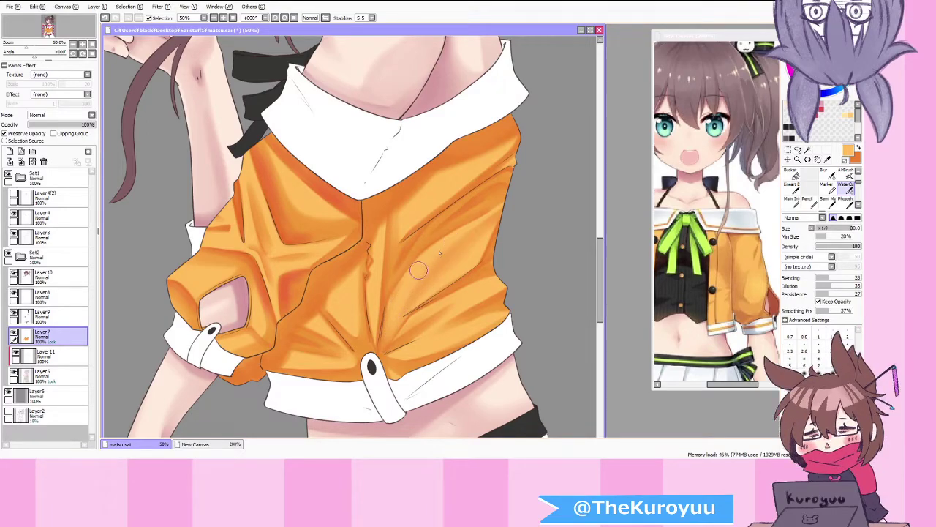
{"action": "scroll", "coordinate": [394, 340], "scroll_direction": "down", "scroll_amount": 1}
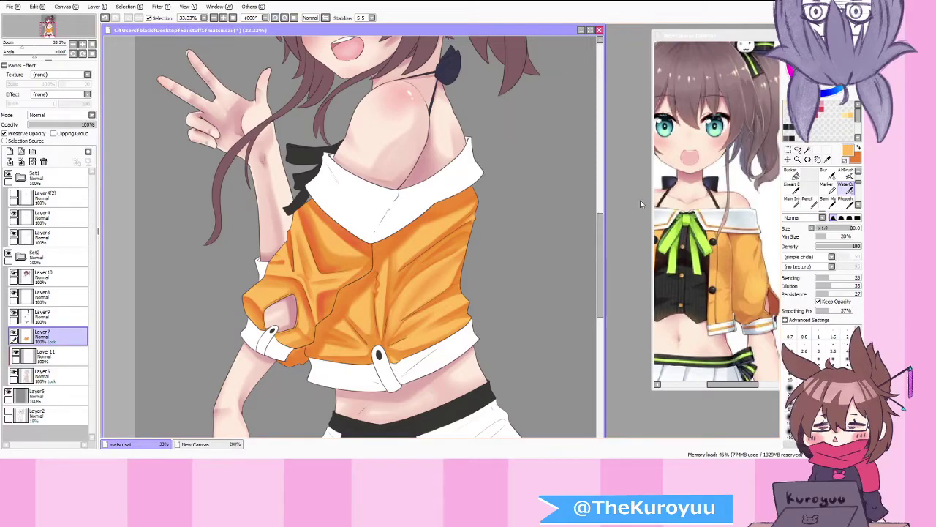
Step: Tint the jacket's shadows along the sleeve seam and lower sleeve edge pinkish red, and resample the light orange for the AirBrush
{"action": "left_click_drag", "start_coordinate": [813, 45], "coordinate": [791, 71]}
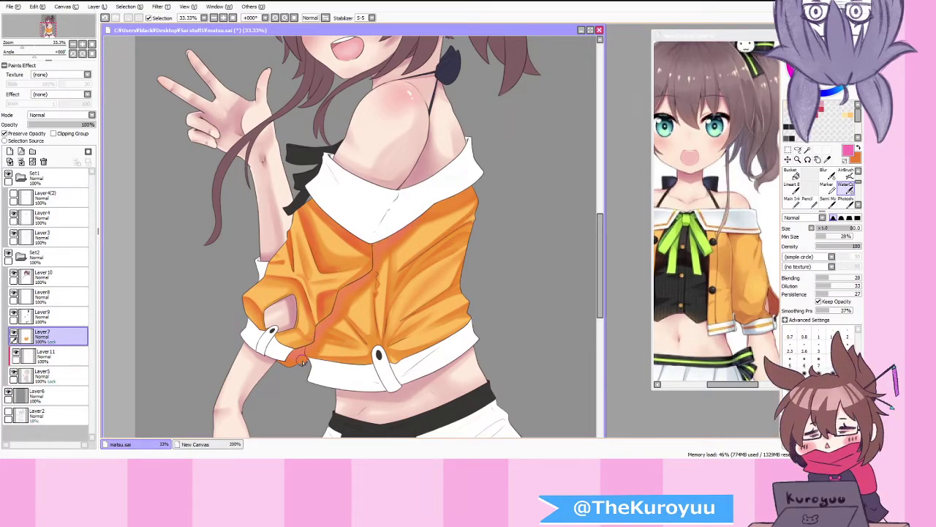
{"action": "left_click", "coordinate": [406, 300], "text": "alt"}
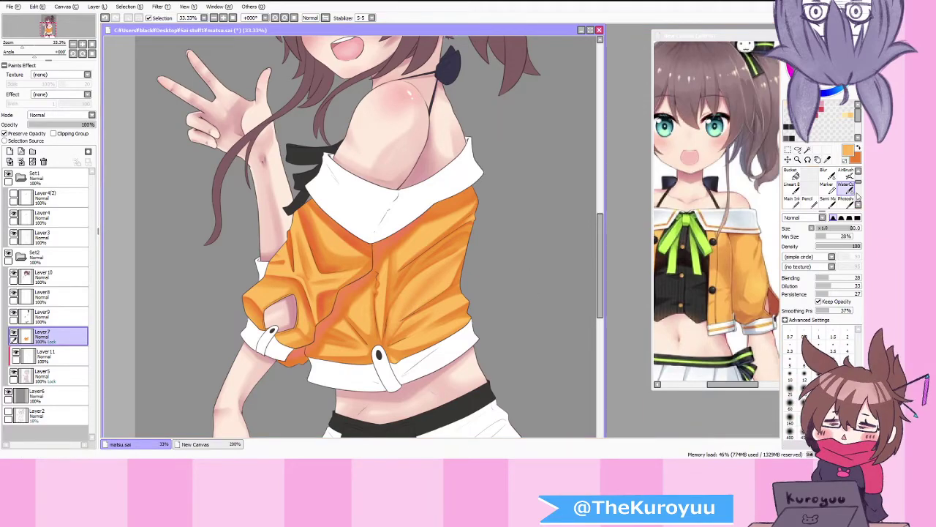
{"action": "left_click", "coordinate": [847, 171]}
{"action": "scroll", "coordinate": [318, 357], "scroll_direction": "up", "scroll_amount": 3}
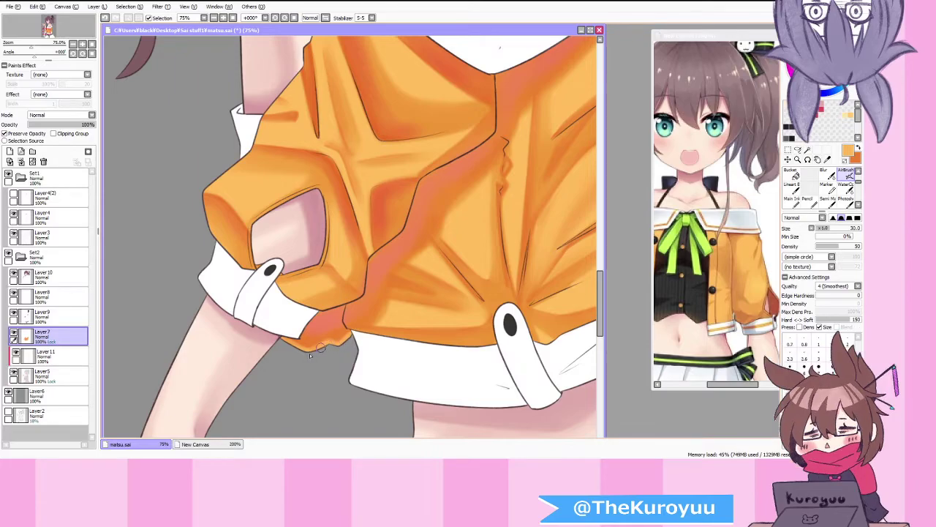
{"action": "scroll", "coordinate": [277, 338], "scroll_direction": "down", "scroll_amount": 3}
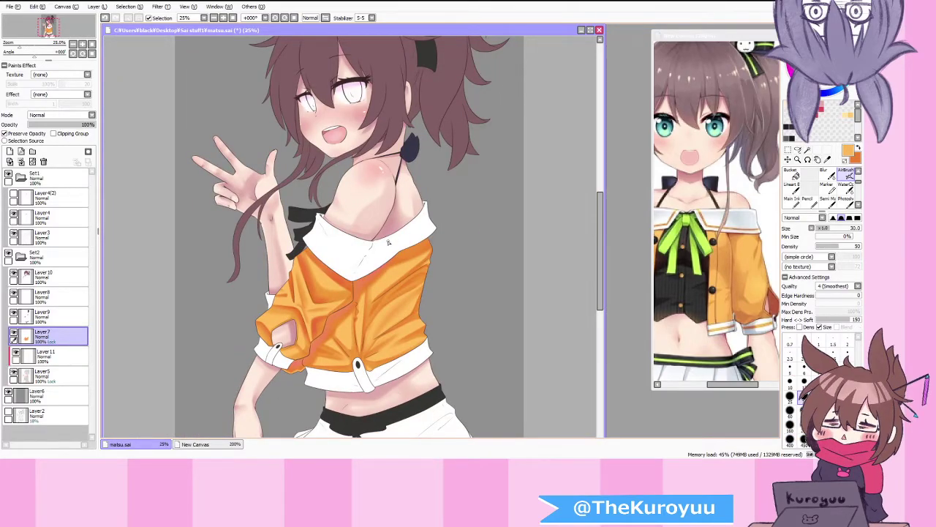
Step: Make Layer8, which holds the white parts of the outfit, the active layer
{"action": "scroll", "coordinate": [389, 243], "scroll_direction": "down", "scroll_amount": 1}
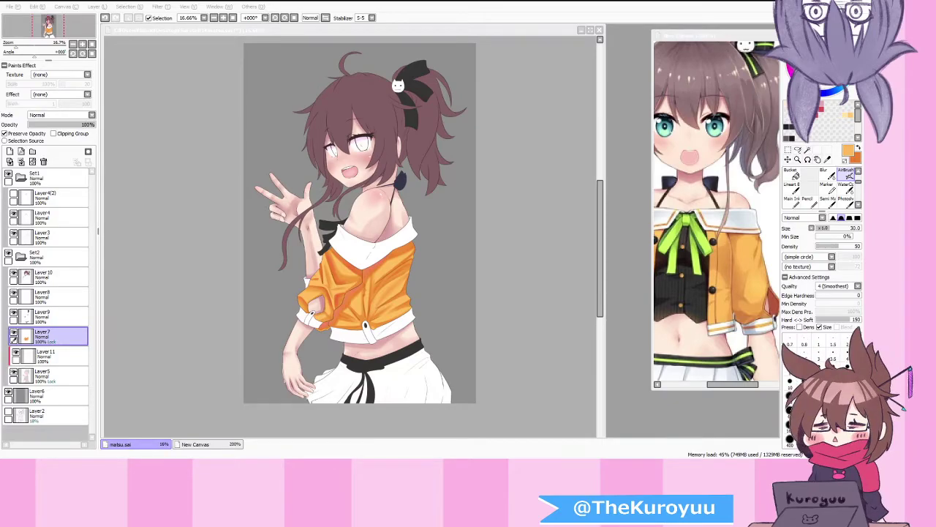
{"action": "left_click", "coordinate": [321, 392]}
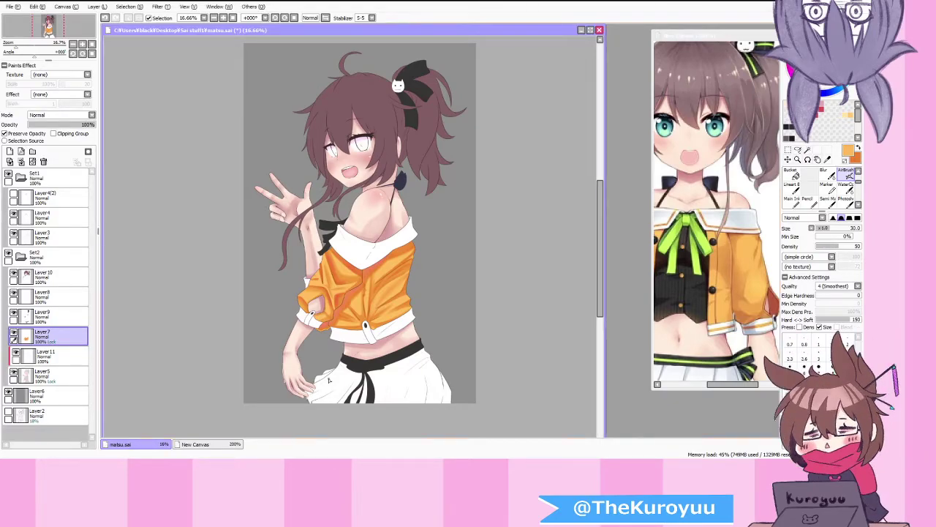
{"action": "scroll", "coordinate": [363, 282], "scroll_direction": "up", "scroll_amount": 1}
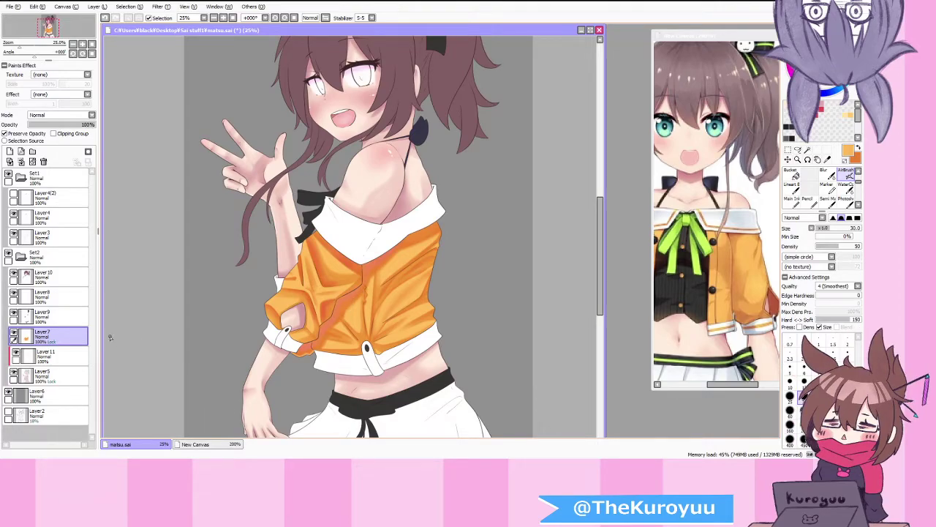
{"action": "left_click", "coordinate": [64, 318]}
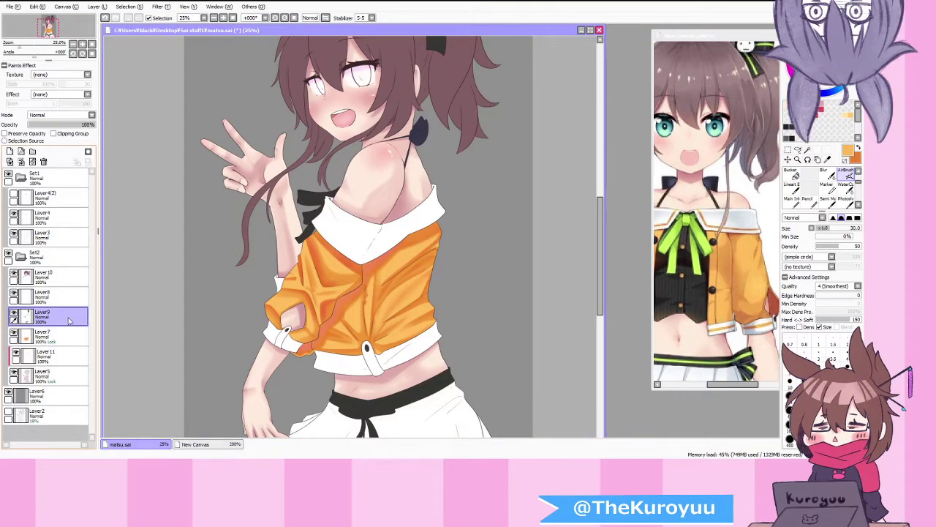
{"action": "scroll", "coordinate": [255, 322], "scroll_direction": "down", "scroll_amount": 1}
{"action": "left_click", "coordinate": [64, 298]}
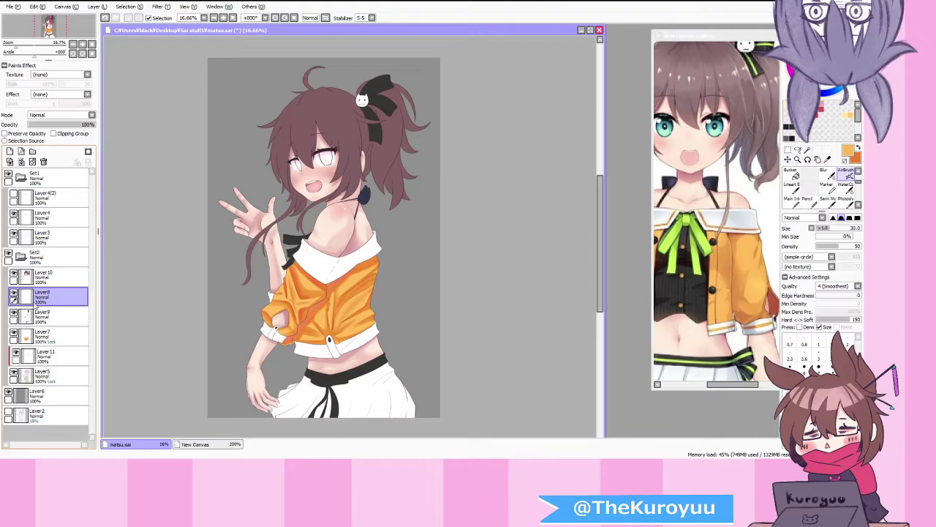
{"action": "scroll", "coordinate": [162, 351], "scroll_direction": "down", "scroll_amount": 1}
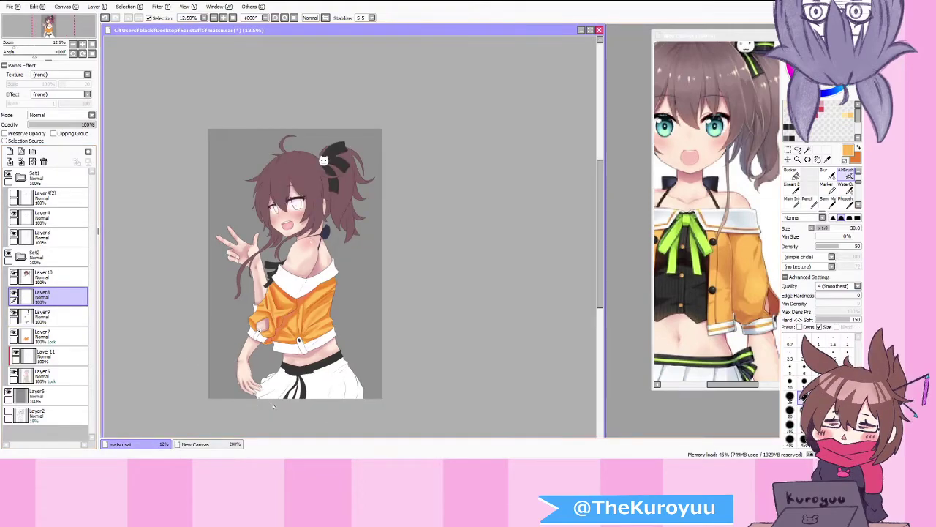
{"action": "scroll", "coordinate": [272, 406], "scroll_direction": "up", "scroll_amount": 3}
{"action": "scroll", "coordinate": [418, 353], "scroll_direction": "up", "scroll_amount": 1}
{"action": "scroll", "coordinate": [412, 359], "scroll_direction": "down", "scroll_amount": 3}
{"action": "scroll", "coordinate": [403, 375], "scroll_direction": "up", "scroll_amount": 2}
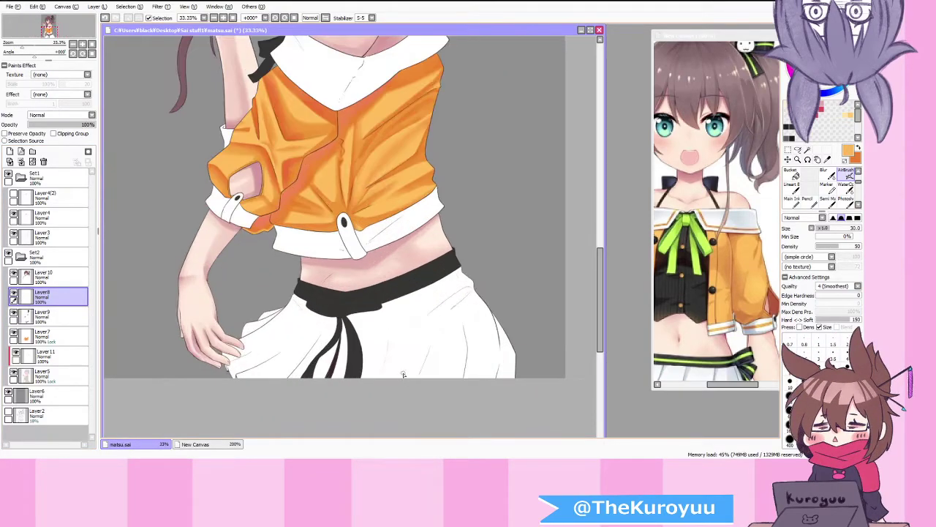
Step: Show the skirt in the reference, sample its pale grey shadow colour, and set the AirBrush to size 80 for the drawing
{"action": "left_click", "coordinate": [714, 259]}
{"action": "scroll", "coordinate": [714, 259], "scroll_direction": "down", "scroll_amount": 4}
{"action": "scroll", "coordinate": [711, 257], "scroll_direction": "up", "scroll_amount": 2}
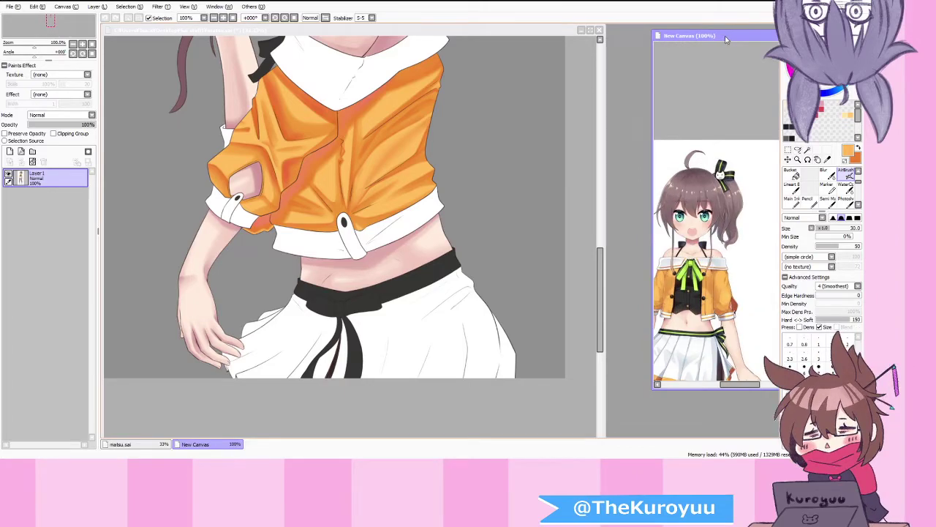
{"action": "left_click_drag", "start_coordinate": [726, 41], "coordinate": [674, 33]}
{"action": "scroll", "coordinate": [667, 354], "scroll_direction": "down", "scroll_amount": 2}
{"action": "scroll", "coordinate": [667, 354], "scroll_direction": "up", "scroll_amount": 2}
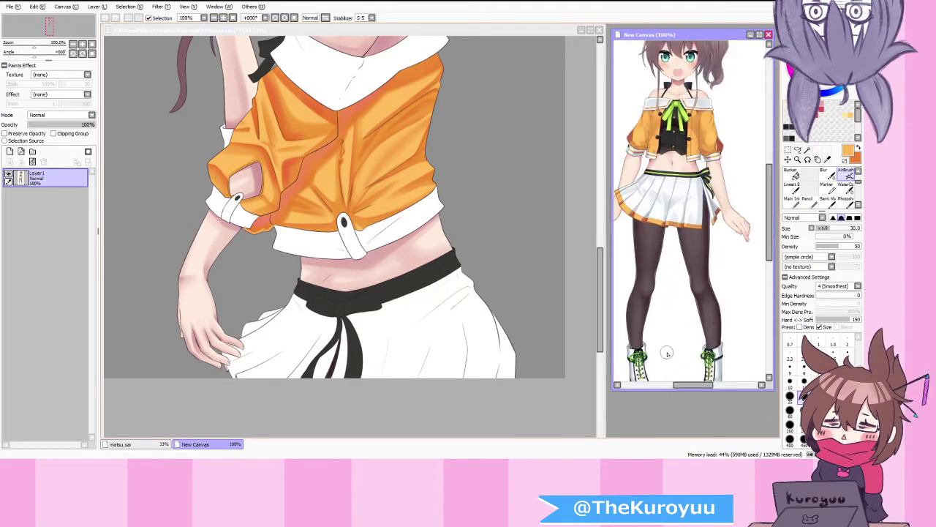
{"action": "scroll", "coordinate": [668, 199], "scroll_direction": "up", "scroll_amount": 1}
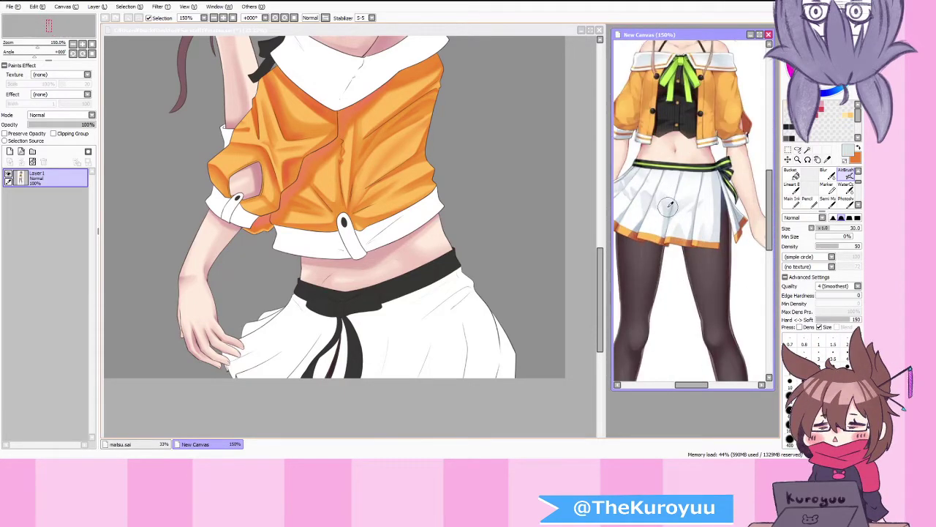
{"action": "key", "text": "c"}
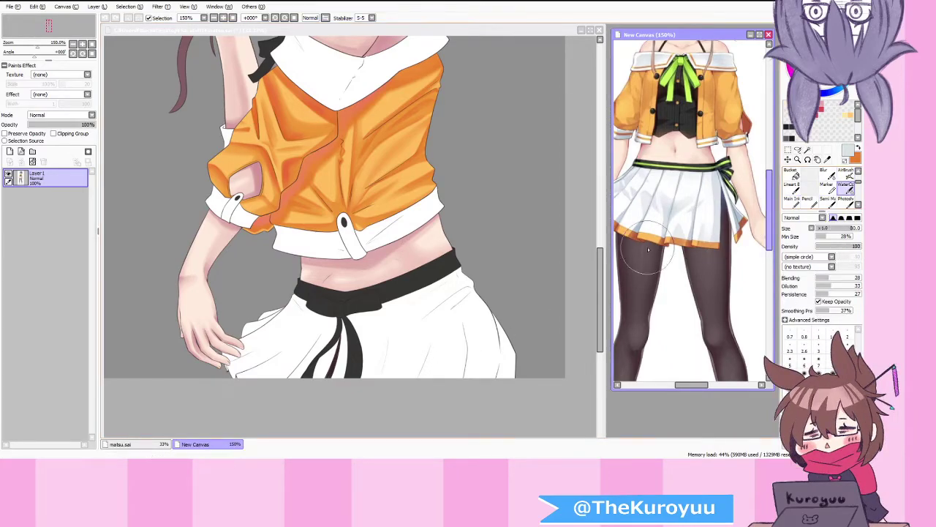
{"action": "left_click", "coordinate": [451, 316]}
{"action": "left_click", "coordinate": [846, 175]}
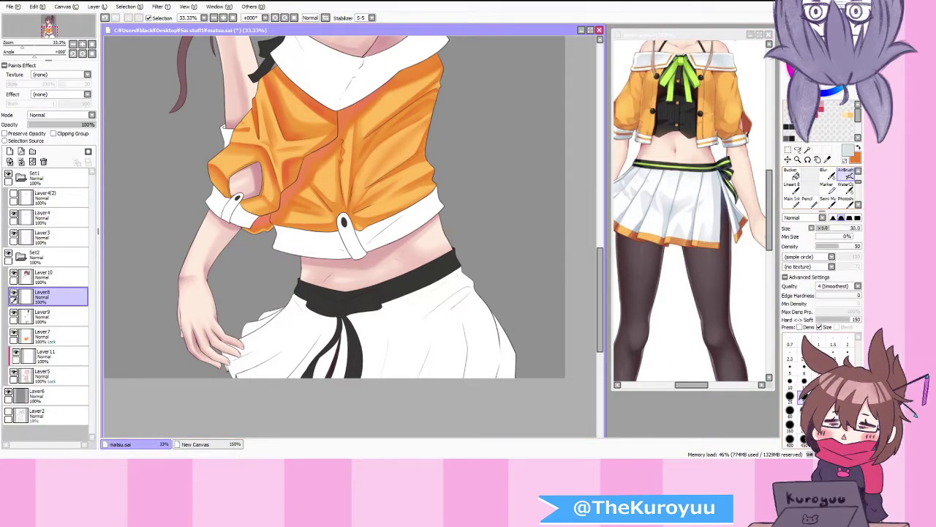
{"action": "left_click", "coordinate": [818, 410]}
{"action": "mouse_move", "coordinate": [443, 320]}
{"action": "left_mouse_down"}
{"action": "mouse_move", "coordinate": [423, 338]}
{"action": "mouse_move", "coordinate": [455, 314]}
{"action": "mouse_move", "coordinate": [388, 372]}
{"action": "left_mouse_up"}
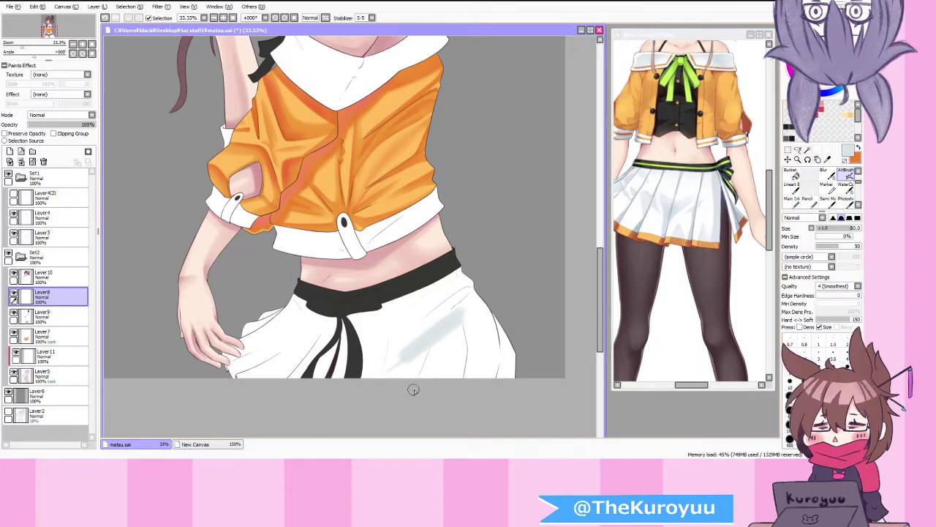
{"action": "mouse_move", "coordinate": [468, 291]}
{"action": "left_mouse_down"}
{"action": "mouse_move", "coordinate": [409, 327]}
{"action": "mouse_move", "coordinate": [459, 287]}
{"action": "mouse_move", "coordinate": [394, 338]}
{"action": "left_mouse_up"}
{"action": "left_click_drag", "start_coordinate": [458, 288], "coordinate": [394, 333]}
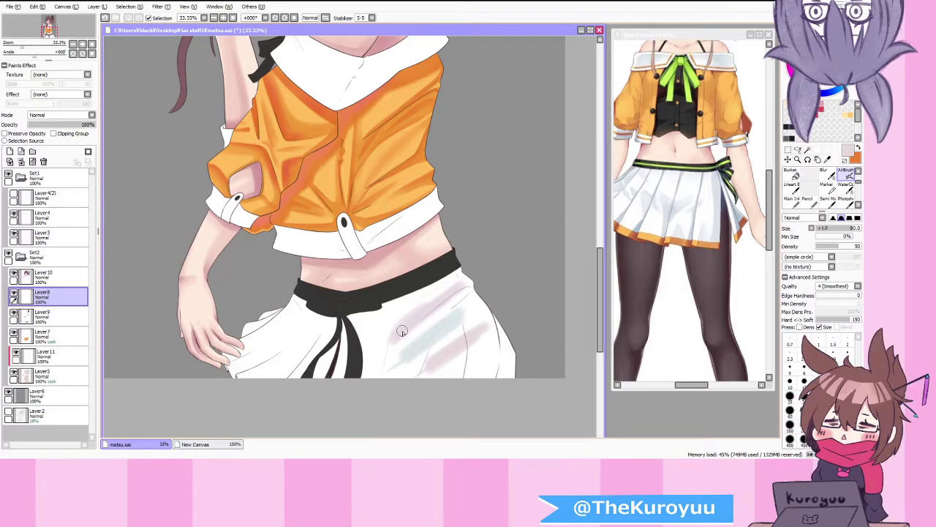
{"action": "left_click_drag", "start_coordinate": [387, 314], "coordinate": [371, 334]}
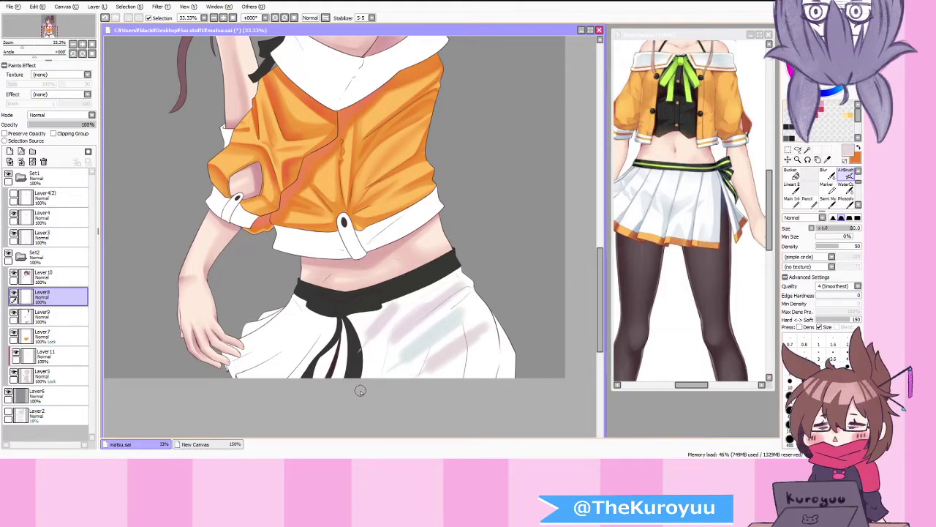
{"action": "key", "text": "ctrl+z"}
{"action": "key", "text": "ctrl+z"}
{"action": "key", "text": "ctrl+z"}
{"action": "key", "text": "ctrl+z"}
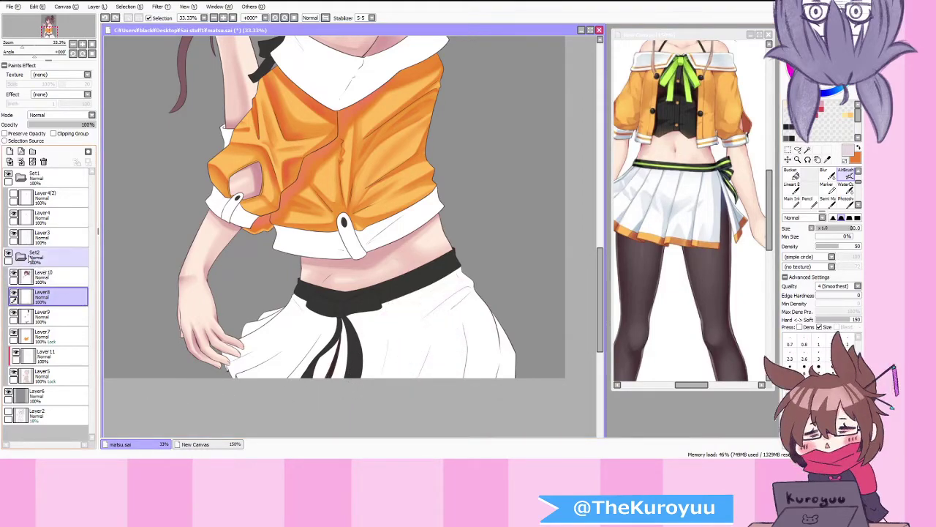
Step: Preserve Layer8's opacity and paint pale pinkish-grey pleat shadows across the white skirt with the AirBrush at size 80
{"action": "left_click", "coordinate": [35, 134]}
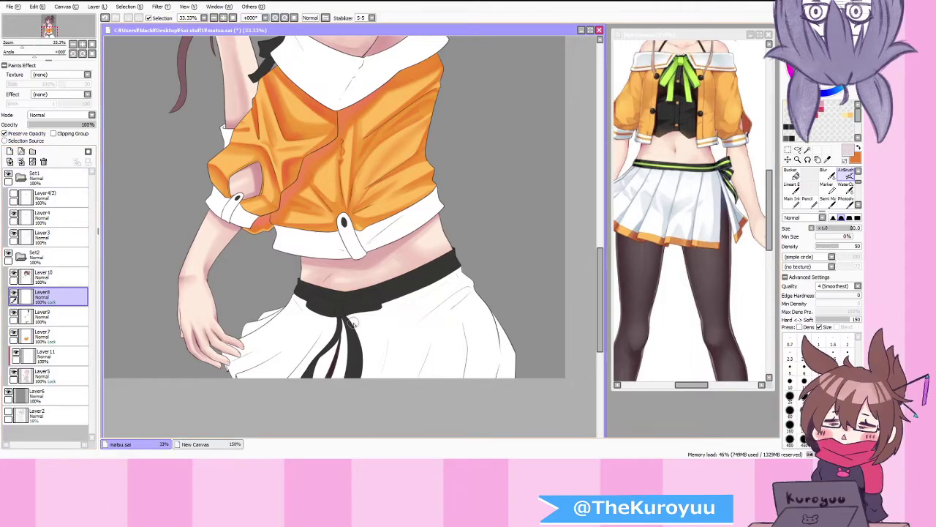
{"action": "left_click_drag", "start_coordinate": [350, 323], "coordinate": [412, 288]}
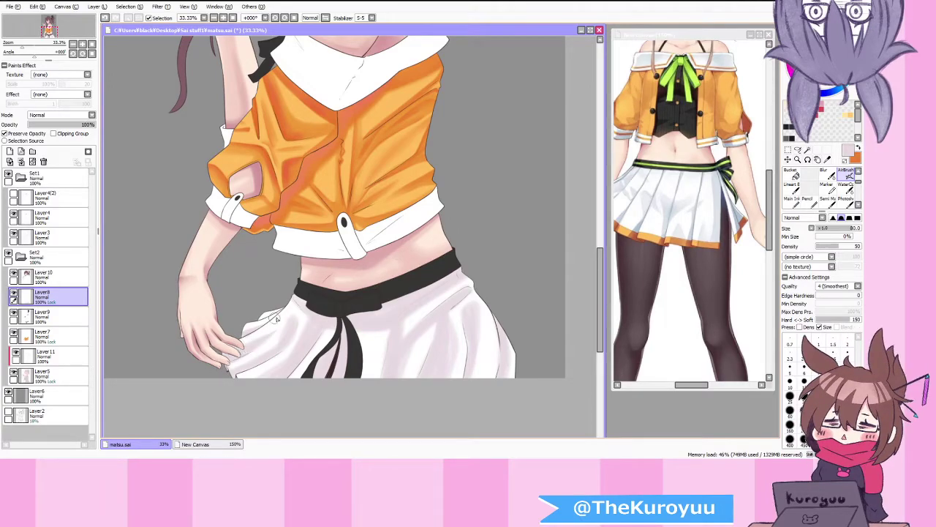
{"action": "scroll", "coordinate": [303, 318], "scroll_direction": "down", "scroll_amount": 2}
{"action": "scroll", "coordinate": [332, 290], "scroll_direction": "up", "scroll_amount": 1}
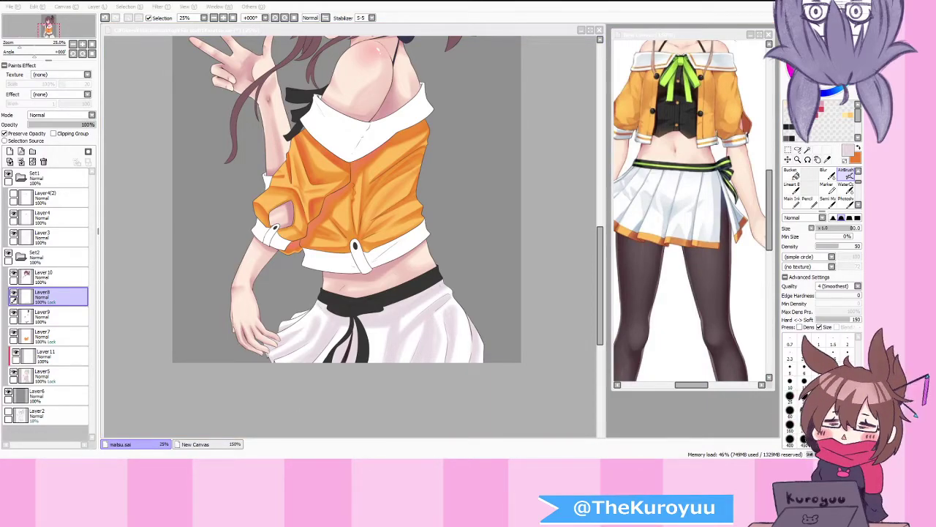
Step: Paint pale pinkish-grey shadows on the white sleeve cuff, the jacket's hem and its button tab with the AirBrush
{"action": "left_click", "coordinate": [310, 380]}
{"action": "scroll", "coordinate": [323, 261], "scroll_direction": "up", "scroll_amount": 1}
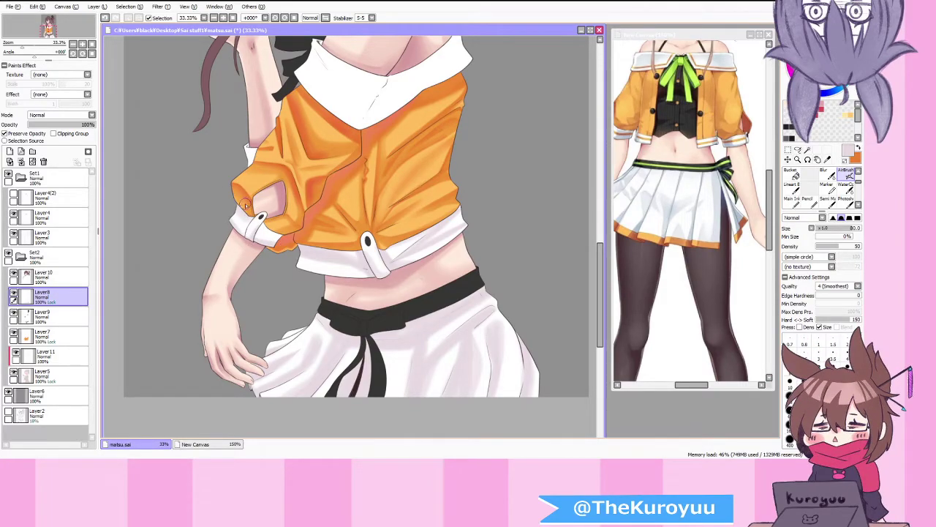
{"action": "key", "text": "alt+Tab"}
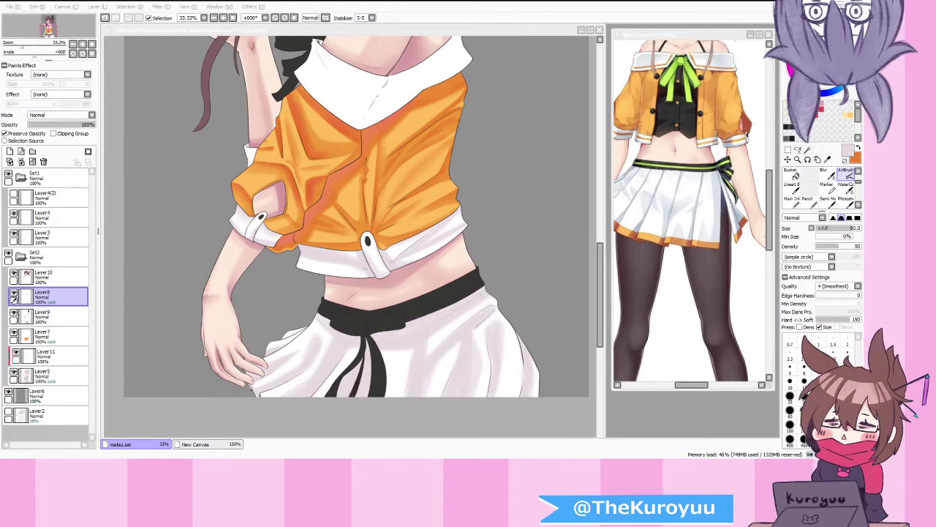
Step: Shade the folds of the jacket's white off-shoulder collar in pale pinkish grey with the AirBrush
{"action": "scroll", "coordinate": [375, 309], "scroll_direction": "down", "scroll_amount": 1}
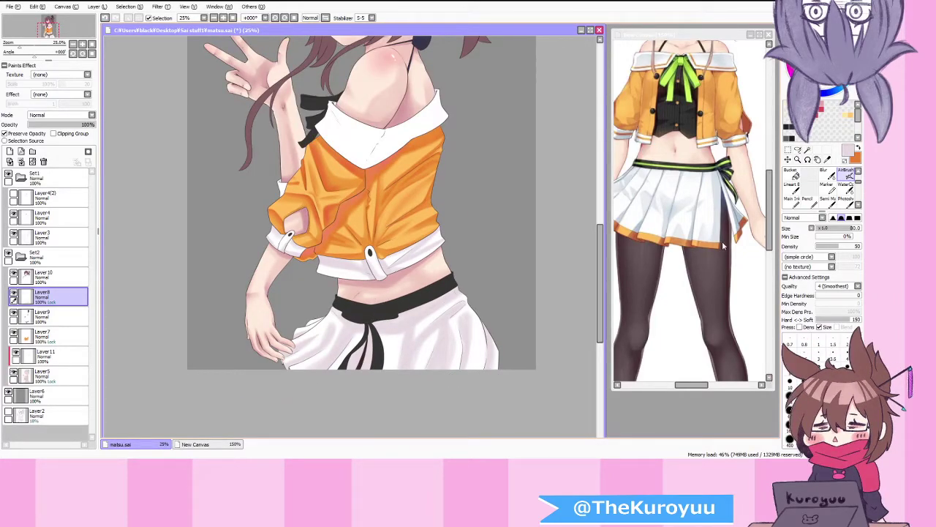
{"action": "scroll", "coordinate": [382, 128], "scroll_direction": "up", "scroll_amount": 1}
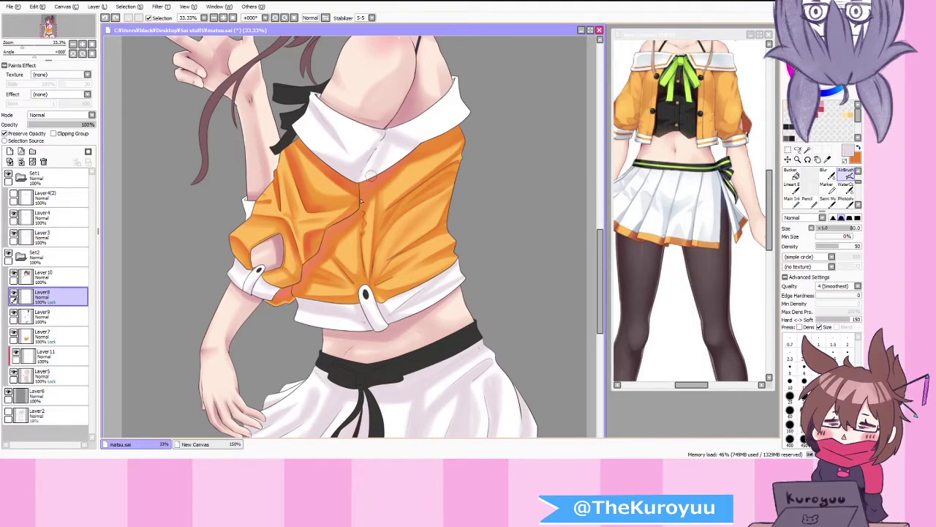
{"action": "mouse_move", "coordinate": [383, 171]}
{"action": "left_mouse_down"}
{"action": "mouse_move", "coordinate": [396, 154]}
{"action": "mouse_move", "coordinate": [417, 153]}
{"action": "left_mouse_up"}
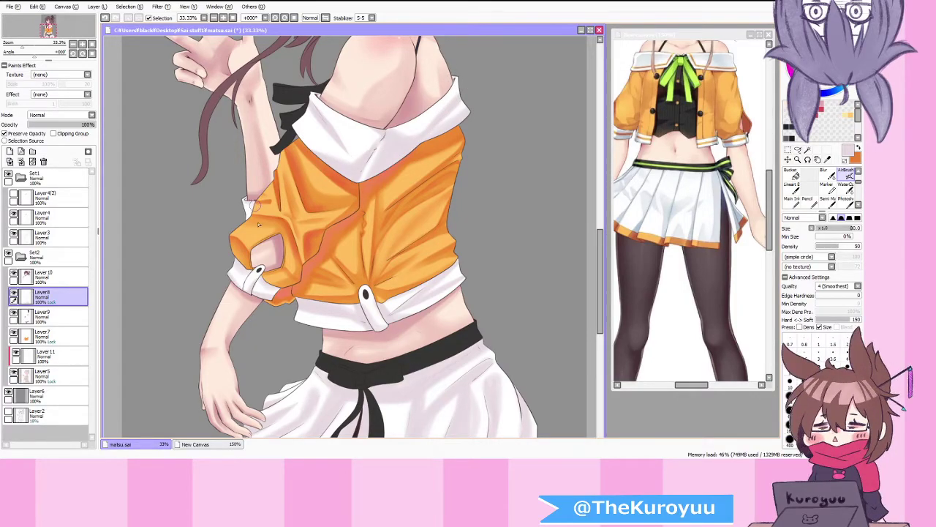
Step: Soften the pleat shading on the outer side of the white skirt in pale pinkish grey with the WaterColor brush at size 100
{"action": "scroll", "coordinate": [399, 249], "scroll_direction": "down", "scroll_amount": 5}
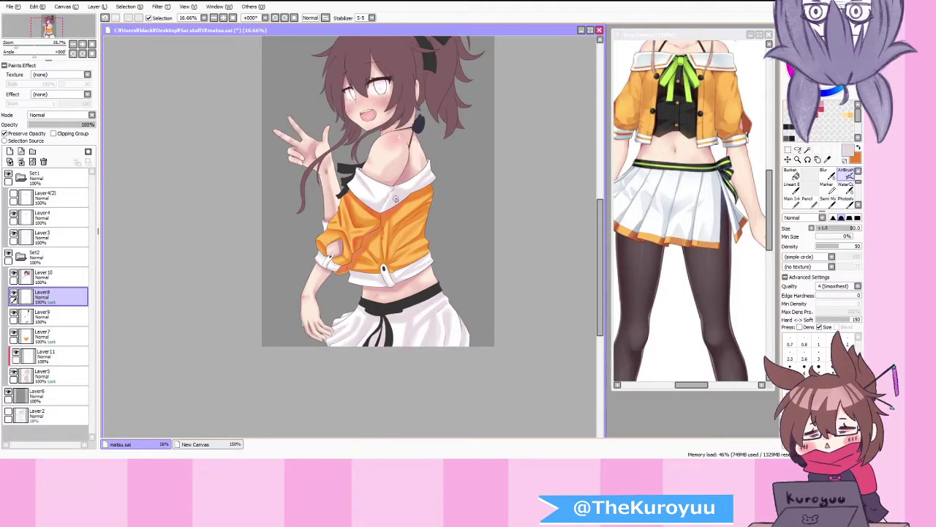
{"action": "scroll", "coordinate": [401, 137], "scroll_direction": "up", "scroll_amount": 6}
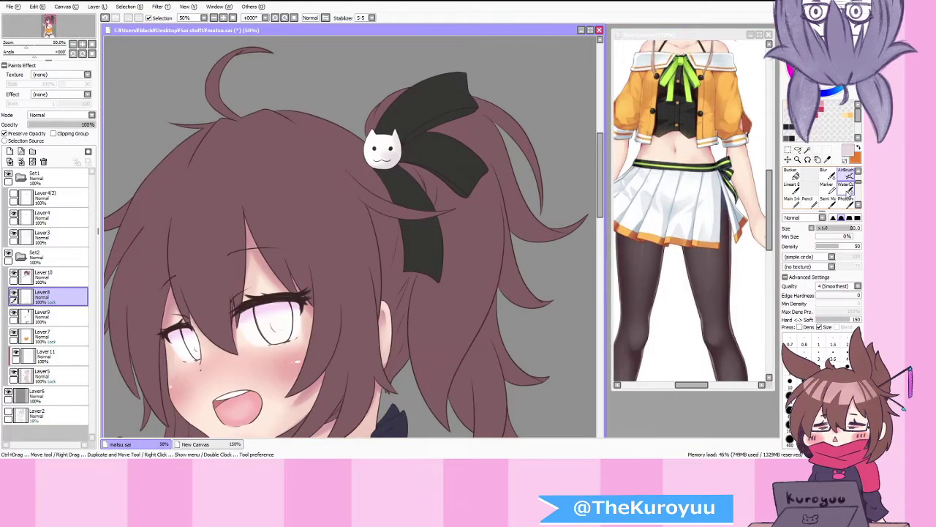
{"action": "left_click", "coordinate": [847, 186]}
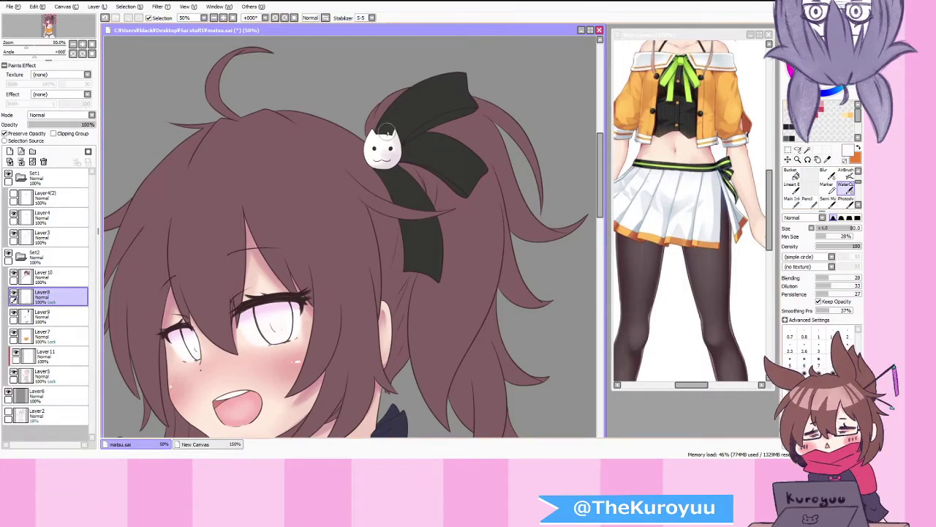
{"action": "scroll", "coordinate": [382, 163], "scroll_direction": "down", "scroll_amount": 10}
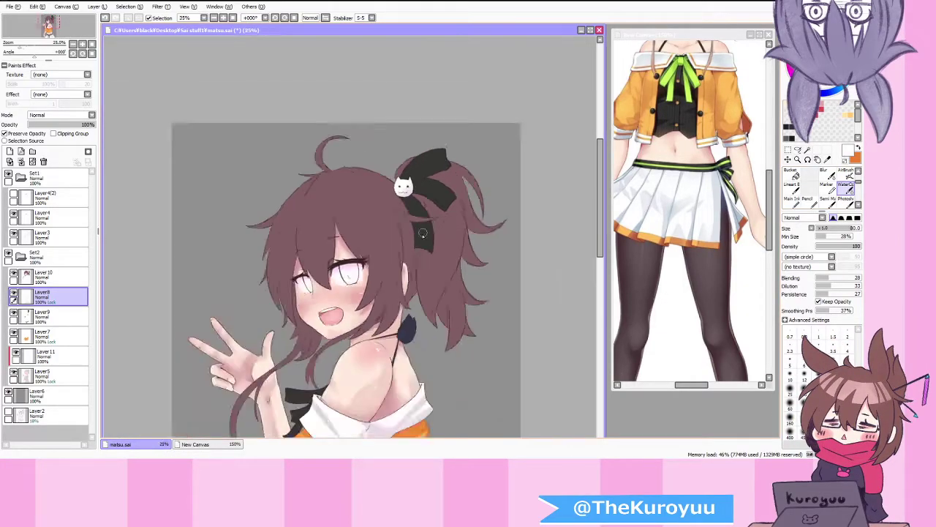
{"action": "scroll", "coordinate": [387, 397], "scroll_direction": "up", "scroll_amount": 7}
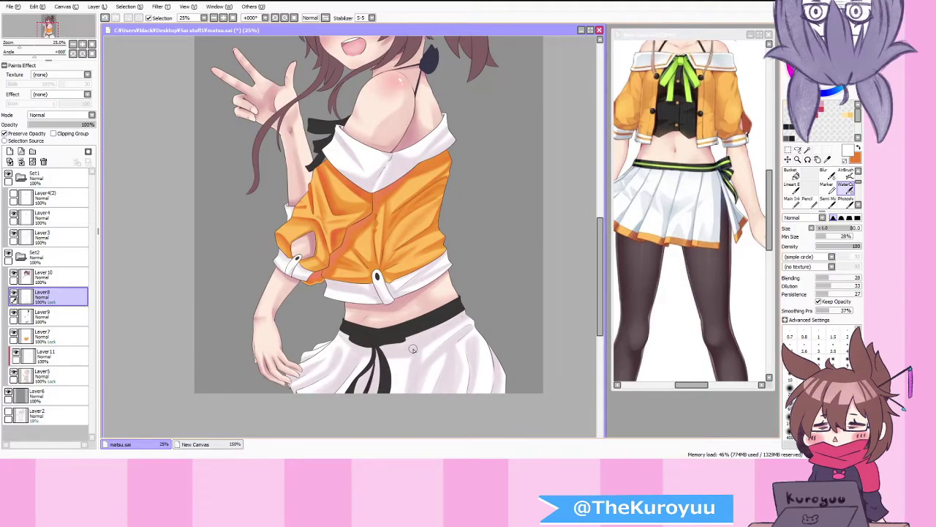
{"action": "left_click", "coordinate": [833, 404]}
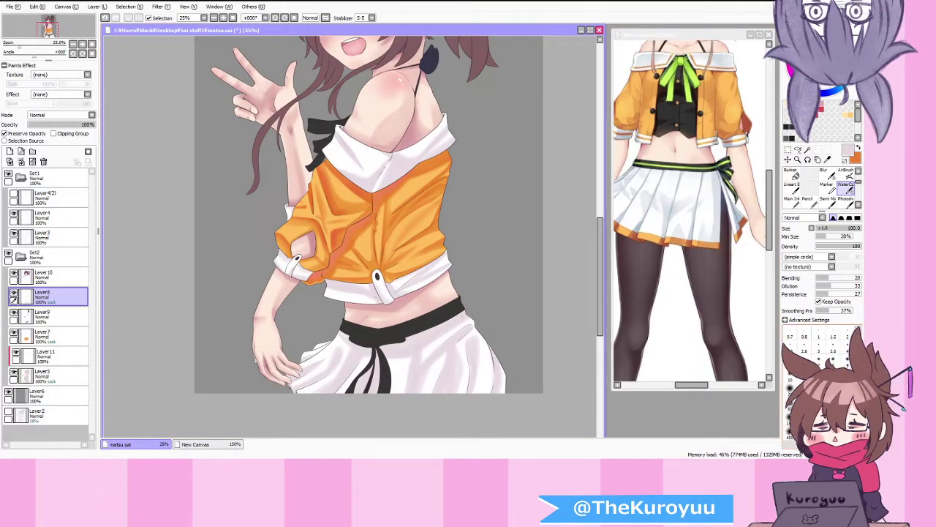
{"action": "left_click", "coordinate": [770, 240]}
{"action": "left_click", "coordinate": [473, 352]}
{"action": "left_click", "coordinate": [473, 352]}
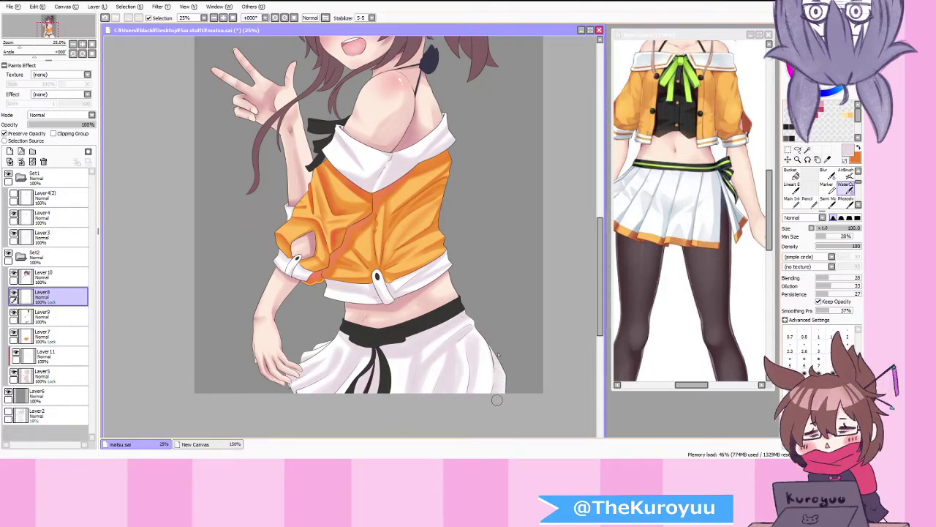
Step: Blend white into the skirt's pleat shadows with the WaterColor brush, varying its size between 70 and 160
{"action": "scroll", "coordinate": [437, 382], "scroll_direction": "up", "scroll_amount": 1}
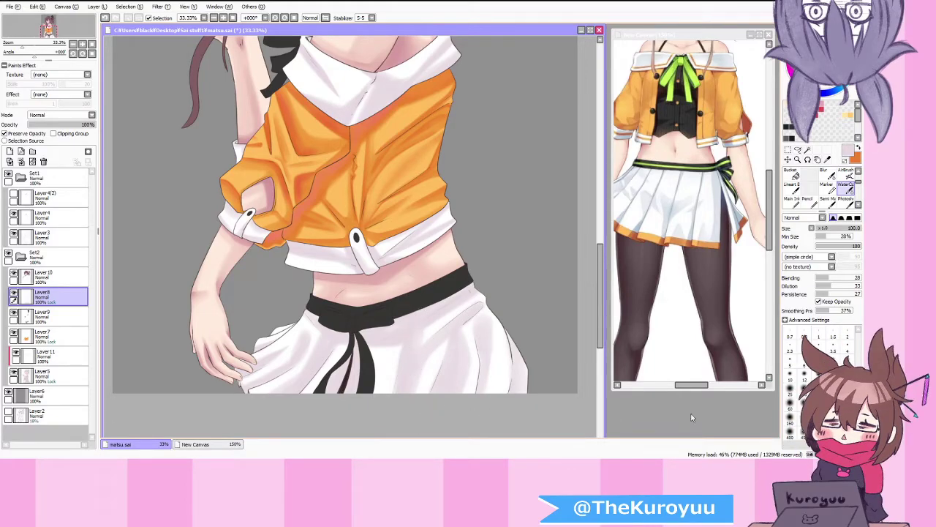
{"action": "right_click", "coordinate": [498, 374]}
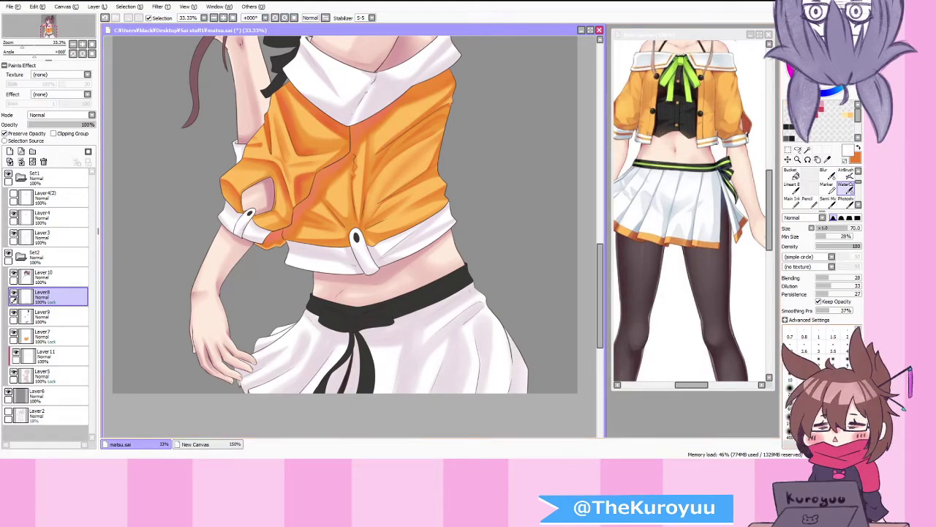
{"action": "key", "text": "bracketright"}
{"action": "key", "text": "bracketright"}
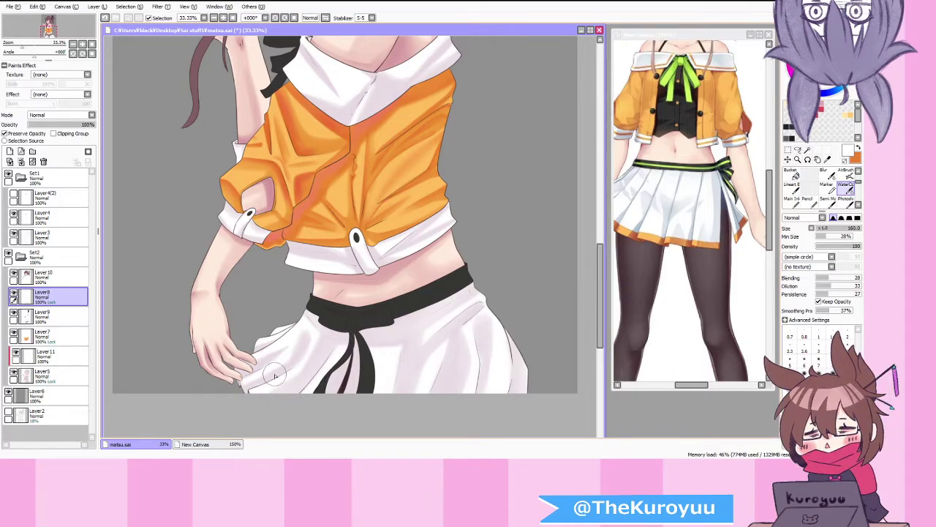
{"action": "key", "text": "bracketleft"}
{"action": "key", "text": "bracketleft"}
{"action": "key", "text": "bracketleft"}
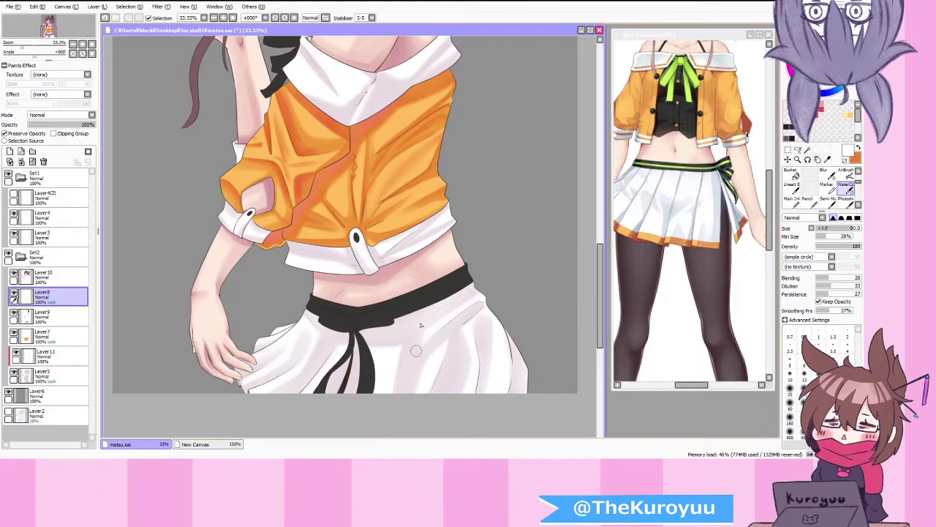
Step: Paint fine white highlights along the skirt's pleat edges around the belt ribbons with the AirBrush at size 14
{"action": "left_click", "coordinate": [846, 173]}
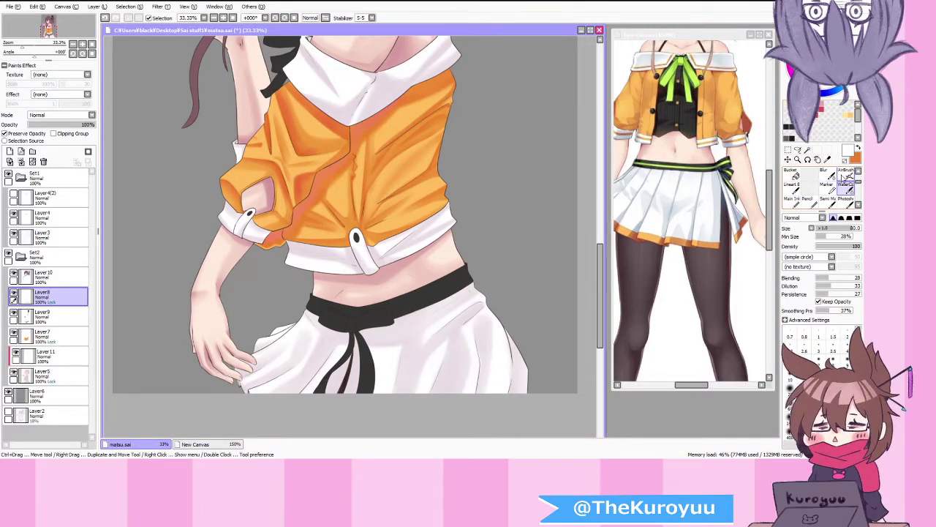
{"action": "scroll", "coordinate": [384, 388], "scroll_direction": "up", "scroll_amount": 2}
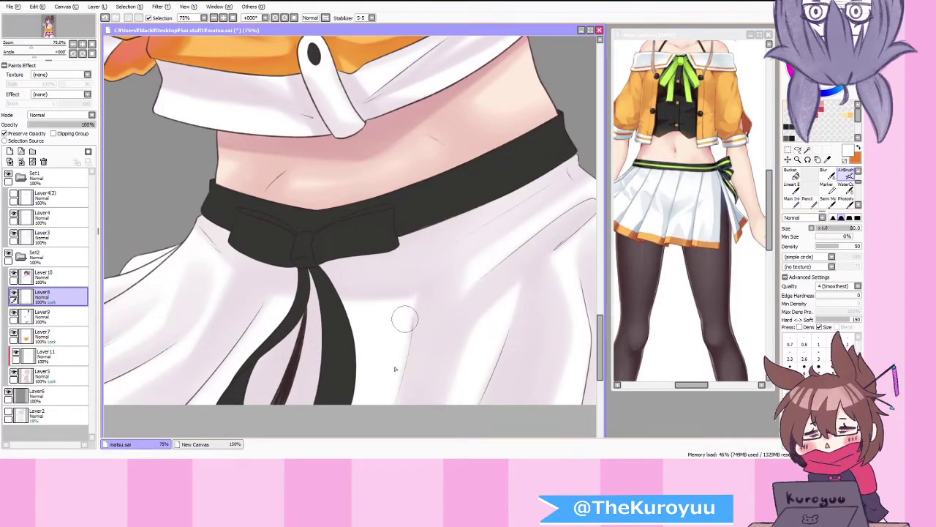
{"action": "left_click", "coordinate": [819, 380]}
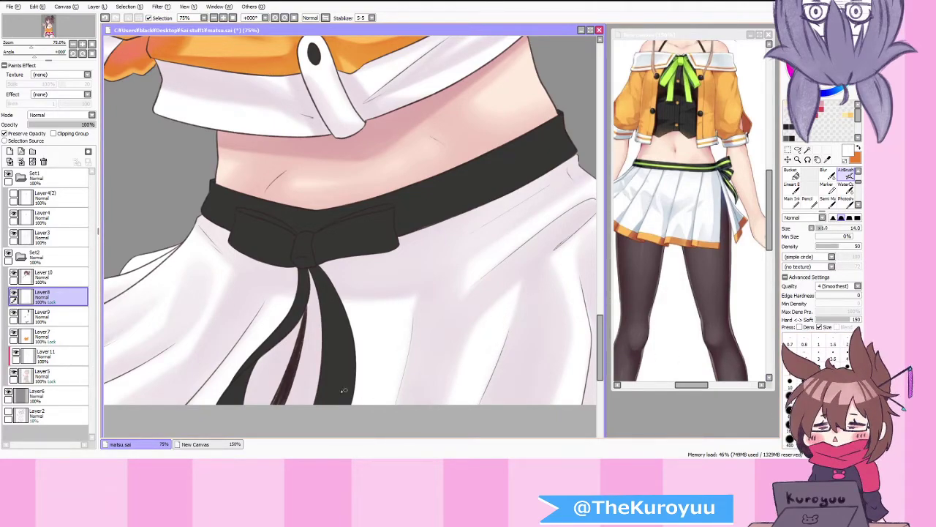
{"action": "scroll", "coordinate": [249, 364], "scroll_direction": "down", "scroll_amount": 2}
{"action": "scroll", "coordinate": [227, 384], "scroll_direction": "up", "scroll_amount": 3}
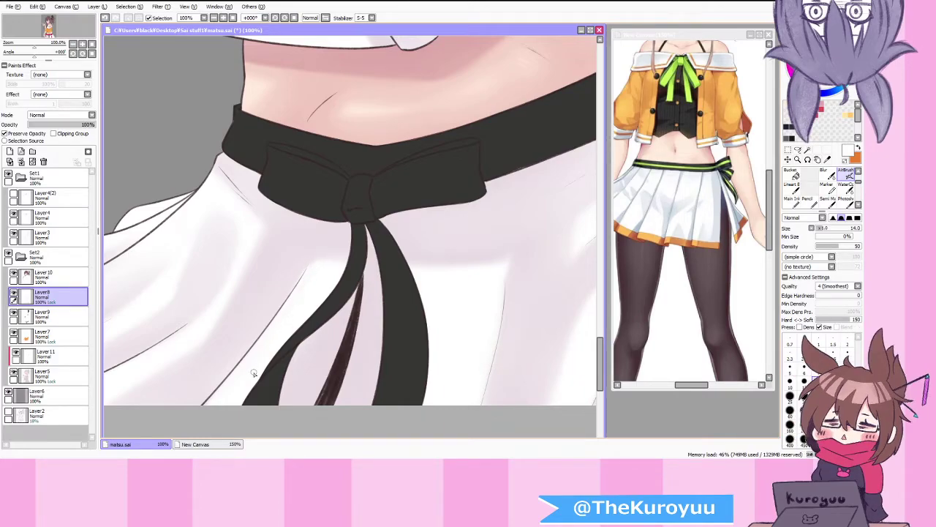
{"action": "scroll", "coordinate": [374, 339], "scroll_direction": "down", "scroll_amount": 2}
Step: Smooth the highlights and shadows of the skirt's pleats together with the WaterColor brush
{"action": "left_click", "coordinate": [846, 188]}
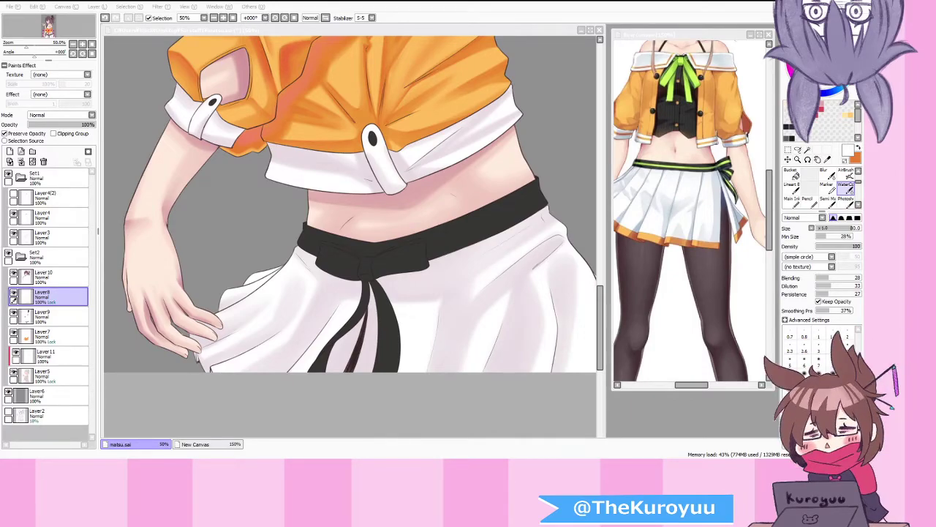
{"action": "left_click", "coordinate": [297, 429]}
{"action": "scroll", "coordinate": [412, 238], "scroll_direction": "down", "scroll_amount": 3}
{"action": "scroll", "coordinate": [396, 284], "scroll_direction": "up", "scroll_amount": 2}
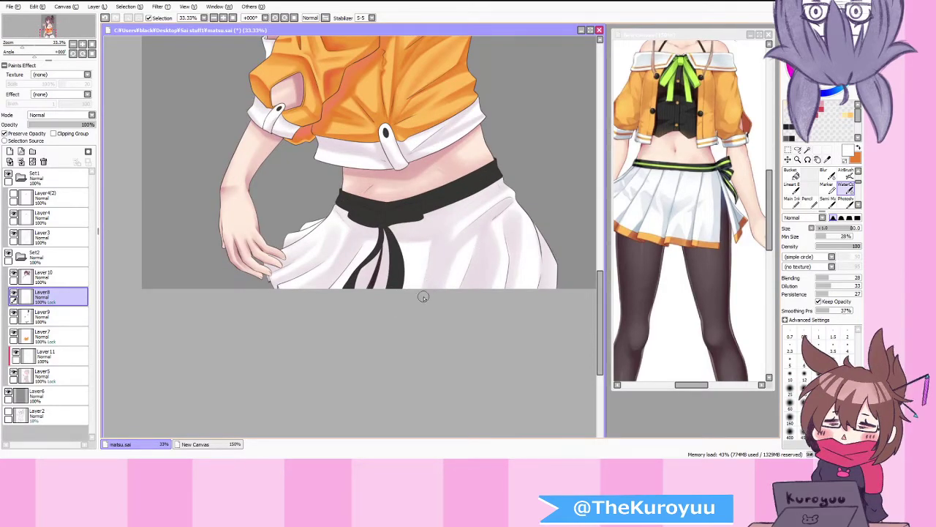
{"action": "scroll", "coordinate": [266, 289], "scroll_direction": "up", "scroll_amount": 3}
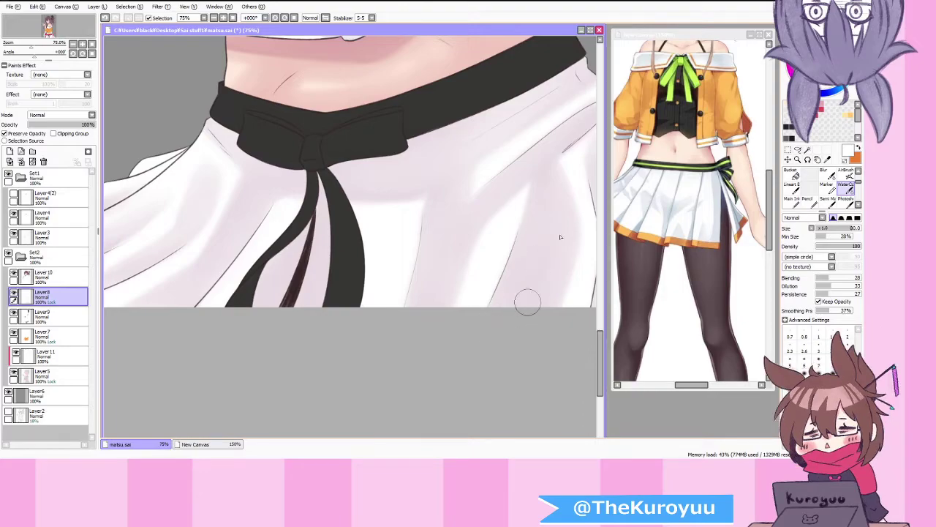
{"action": "scroll", "coordinate": [495, 336], "scroll_direction": "down", "scroll_amount": 3}
{"action": "scroll", "coordinate": [496, 336], "scroll_direction": "up", "scroll_amount": 1}
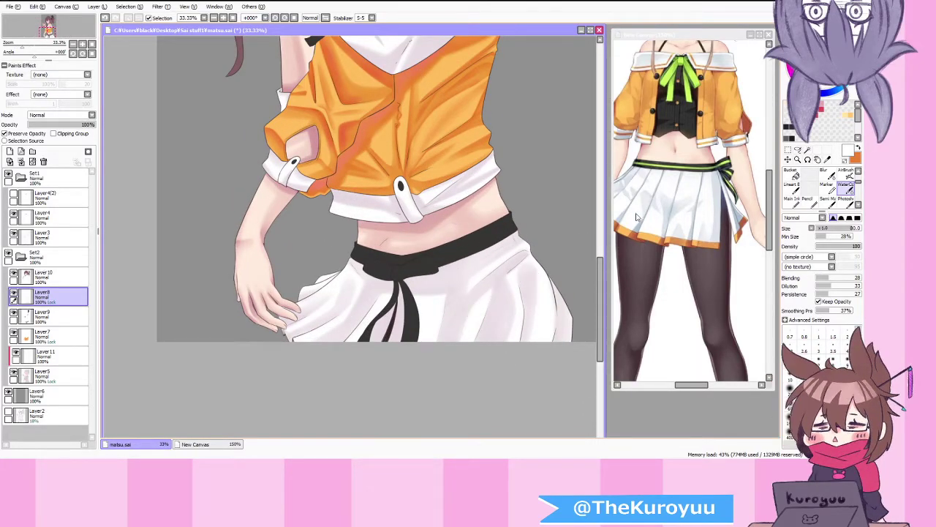
Step: Choose a darker pinkish grey and paint crisp fold shadows at the skirt's hip with the AirBrush at size 25
{"action": "key", "text": "v"}
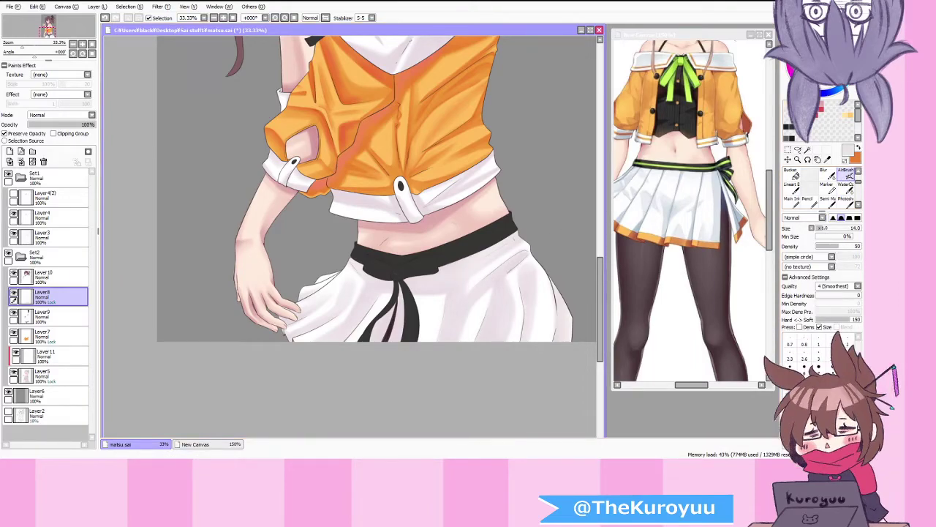
{"action": "left_click", "coordinate": [809, 55]}
{"action": "scroll", "coordinate": [458, 325], "scroll_direction": "up", "scroll_amount": 1}
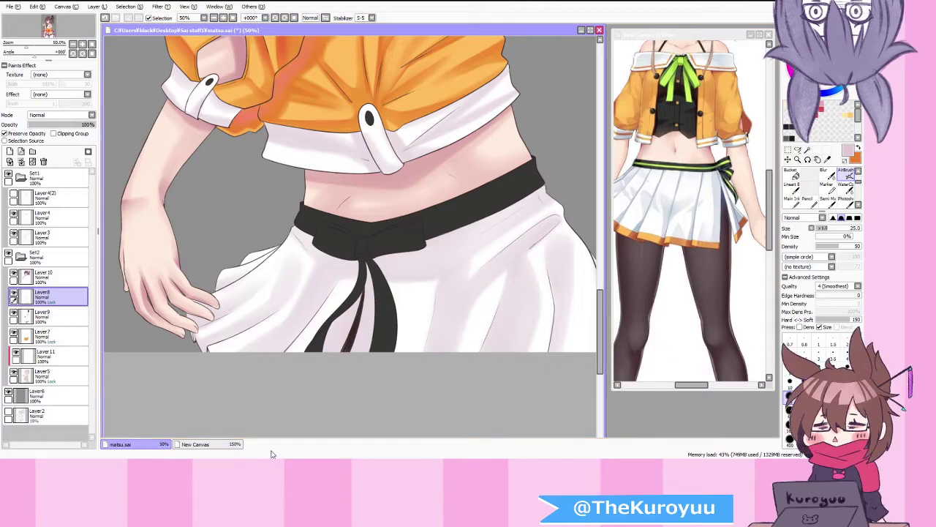
{"action": "scroll", "coordinate": [532, 234], "scroll_direction": "up", "scroll_amount": 1}
{"action": "scroll", "coordinate": [532, 234], "scroll_direction": "up", "scroll_amount": 1}
{"action": "scroll", "coordinate": [576, 216], "scroll_direction": "down", "scroll_amount": 1}
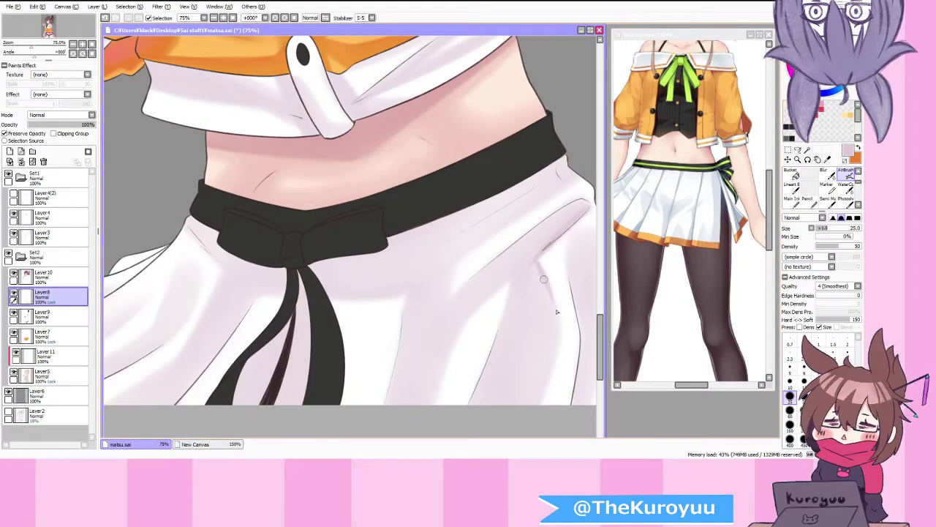
{"action": "left_click_drag", "start_coordinate": [544, 383], "coordinate": [558, 341]}
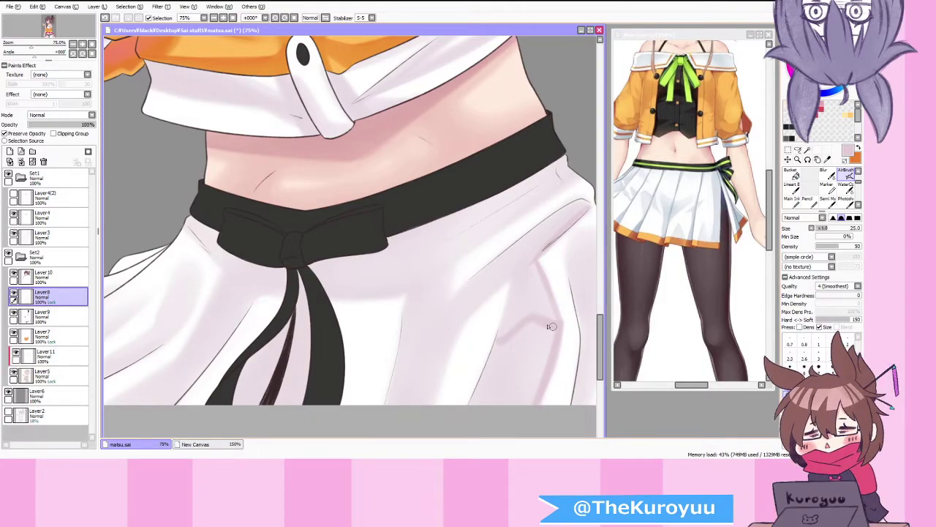
Step: Darken the diagonal folds running from the hip and the shadow beneath the belt and bow in pinkish grey
{"action": "scroll", "coordinate": [502, 344], "scroll_direction": "down", "scroll_amount": 1}
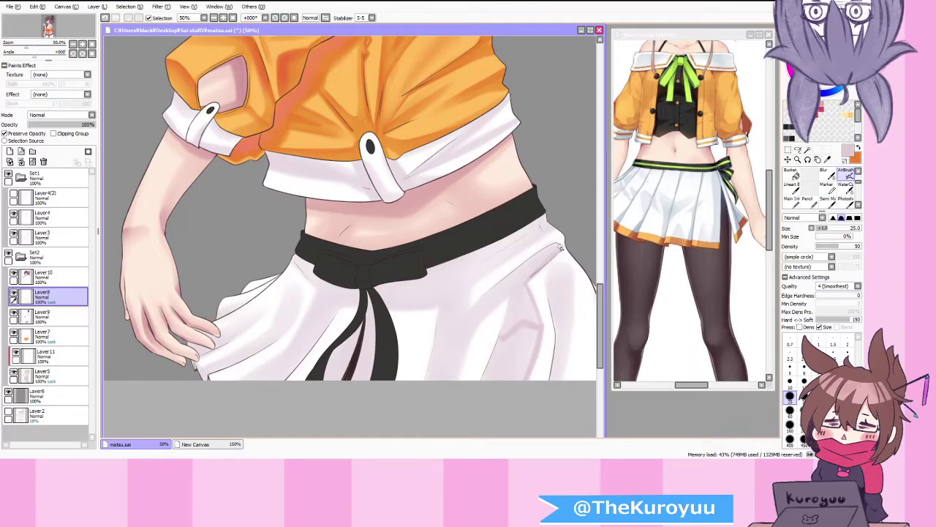
{"action": "scroll", "coordinate": [502, 287], "scroll_direction": "up", "scroll_amount": 1}
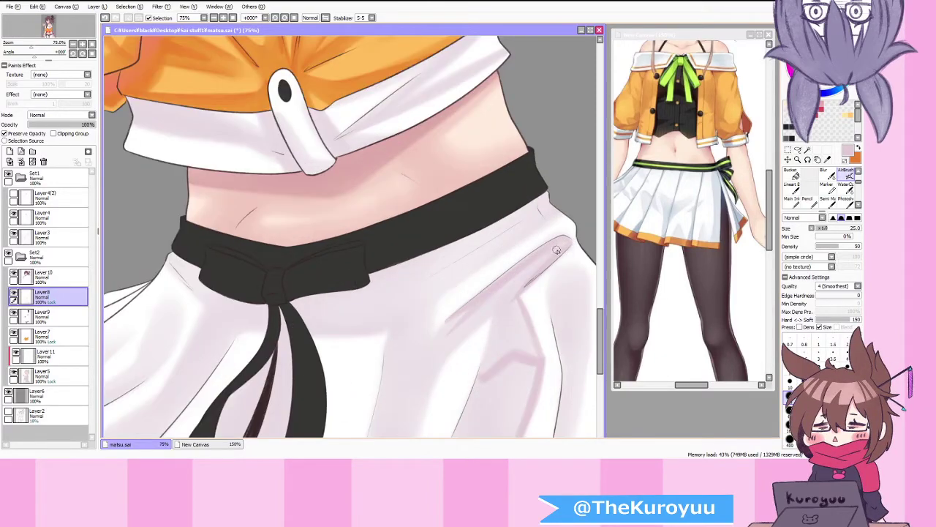
{"action": "left_click_drag", "start_coordinate": [470, 304], "coordinate": [412, 355]}
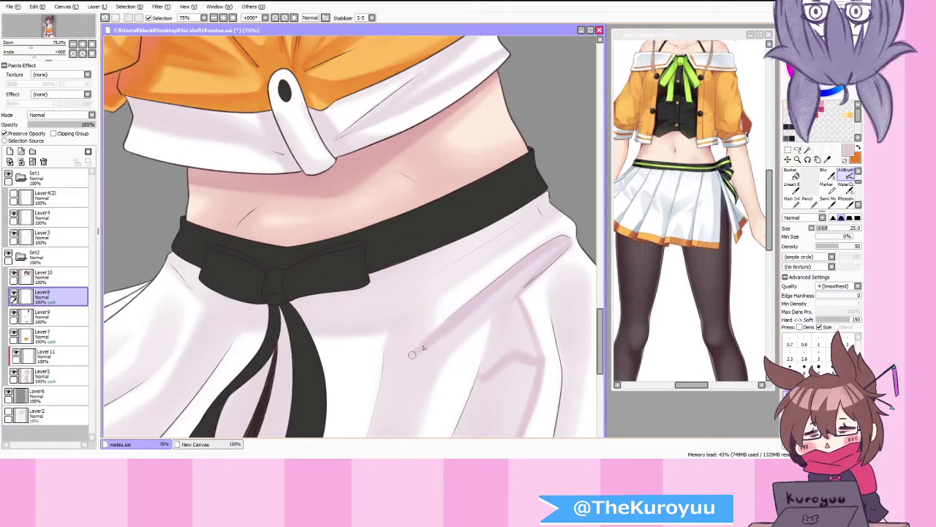
{"action": "left_click_drag", "start_coordinate": [430, 301], "coordinate": [558, 222]}
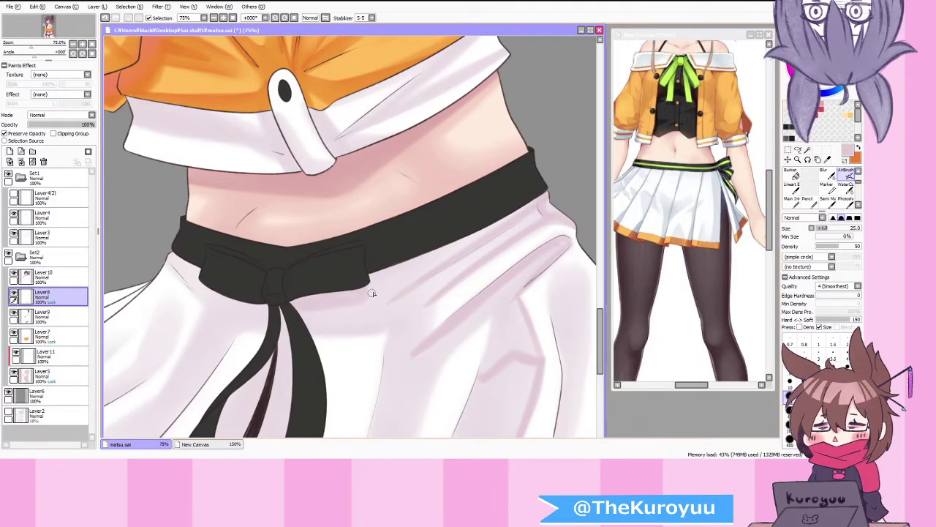
{"action": "left_click_drag", "start_coordinate": [370, 281], "coordinate": [461, 244]}
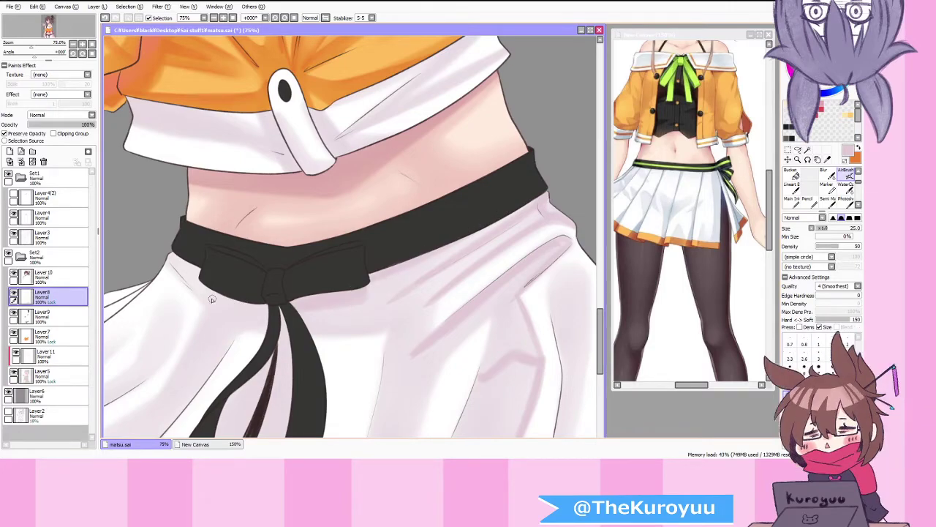
Step: Paint darker pinkish-grey fold shadows on the skirt's pleats between the hand and the belt bow with the AirBrush
{"action": "scroll", "coordinate": [249, 329], "scroll_direction": "down", "scroll_amount": 1}
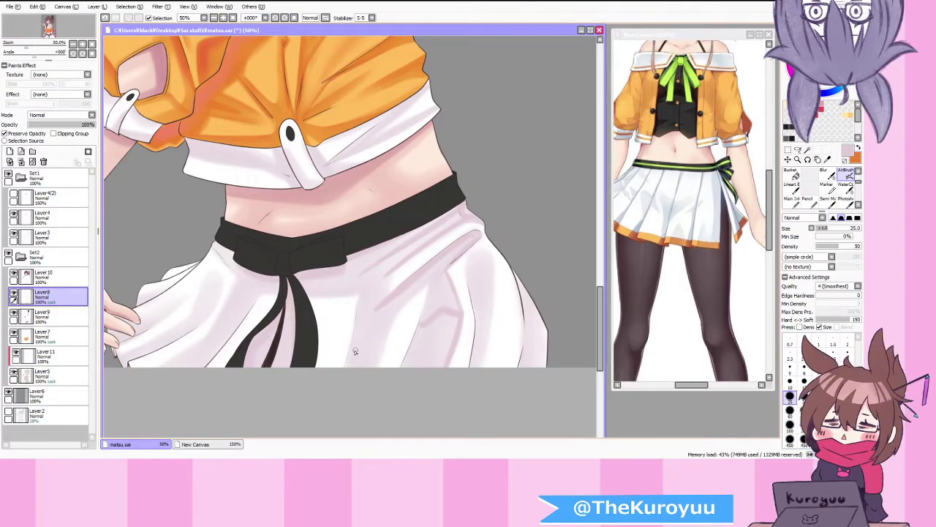
{"action": "scroll", "coordinate": [192, 322], "scroll_direction": "down", "scroll_amount": 1}
{"action": "scroll", "coordinate": [157, 332], "scroll_direction": "up", "scroll_amount": 1}
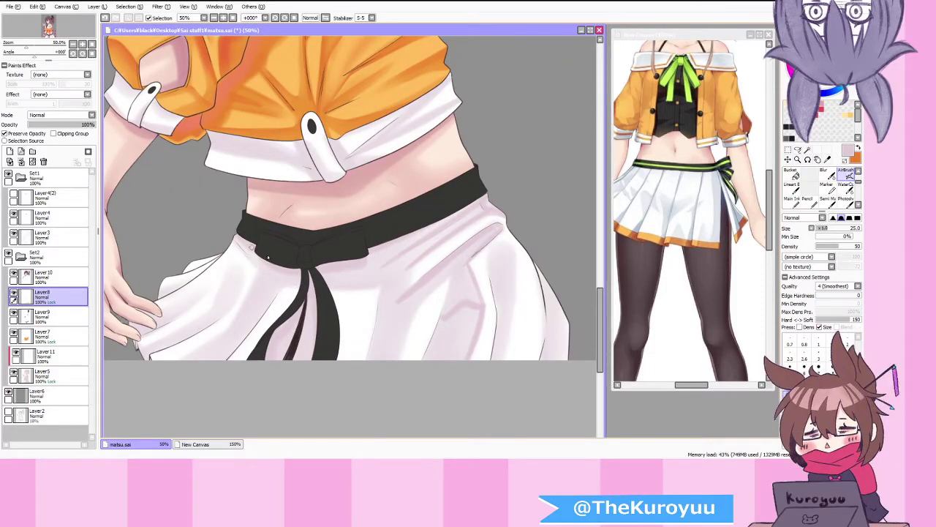
{"action": "key", "text": "alt+Tab"}
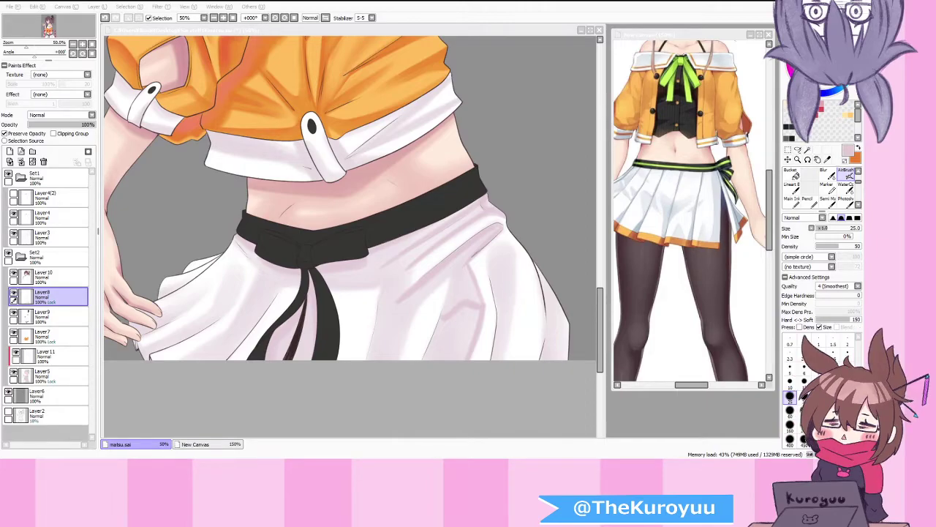
{"action": "left_click", "coordinate": [240, 371]}
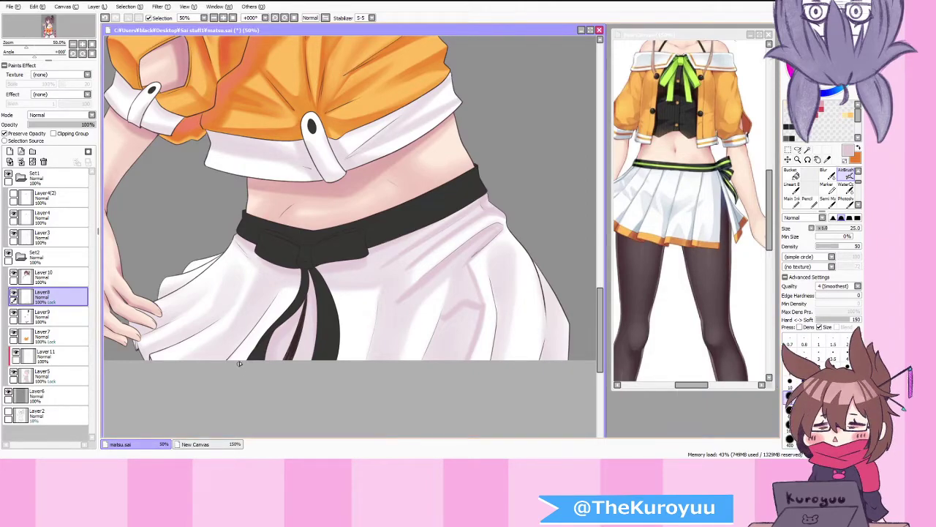
{"action": "scroll", "coordinate": [240, 371], "scroll_direction": "up", "scroll_amount": 1}
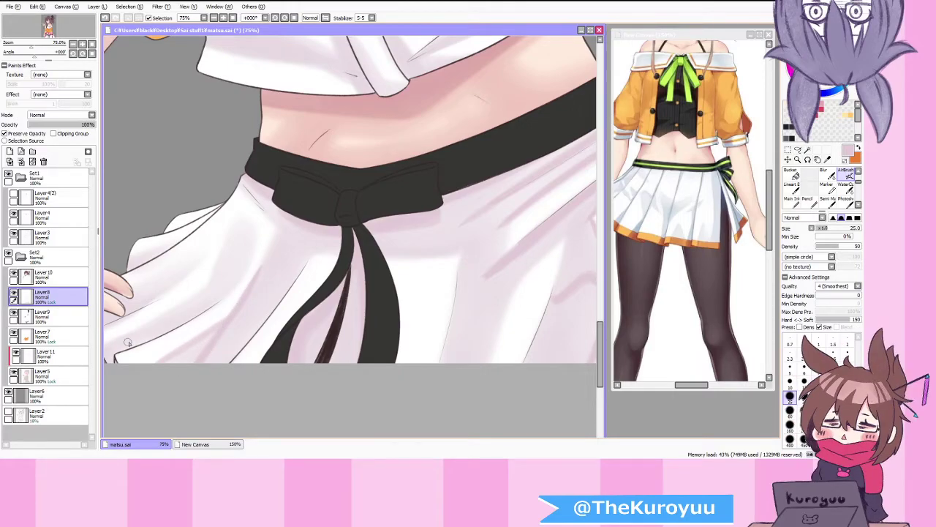
{"action": "scroll", "coordinate": [126, 343], "scroll_direction": "down", "scroll_amount": 2}
{"action": "scroll", "coordinate": [159, 346], "scroll_direction": "up", "scroll_amount": 3}
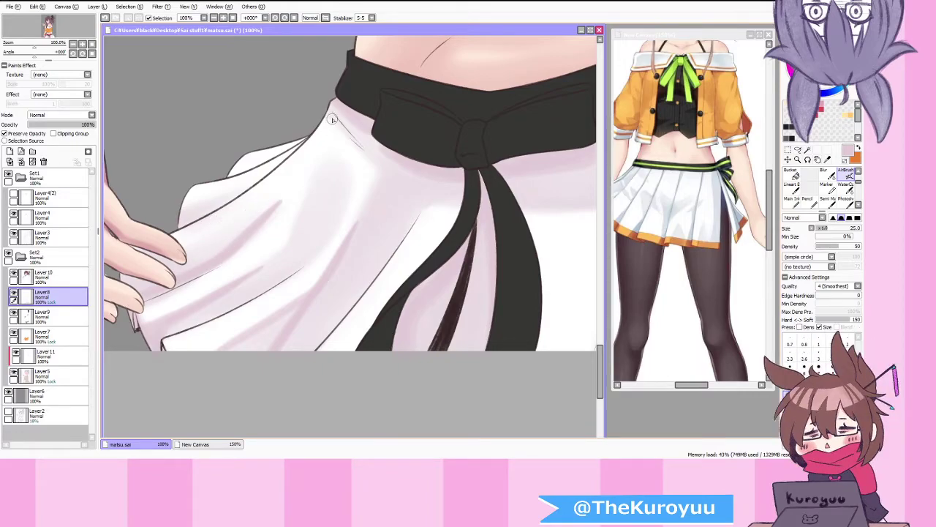
{"action": "left_click_drag", "start_coordinate": [334, 117], "coordinate": [376, 166]}
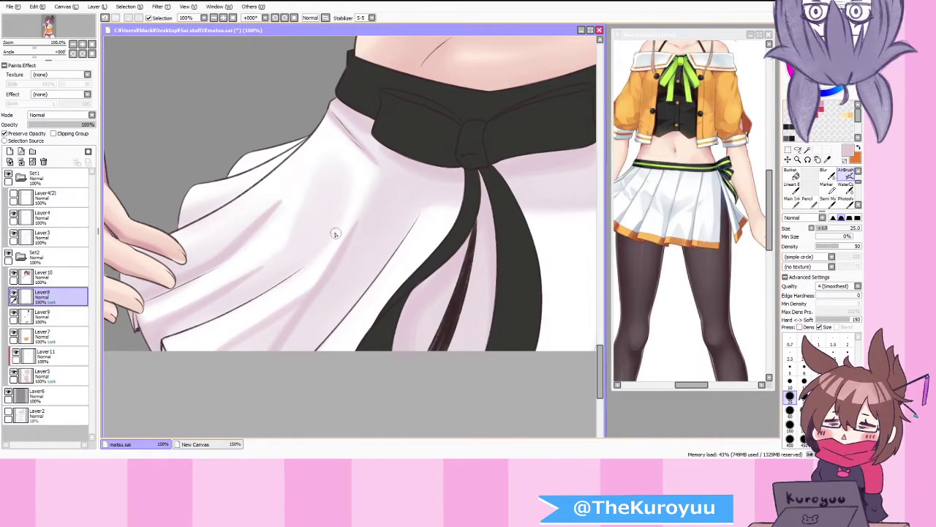
Step: Blend the fold shadows across the skirt with the WaterColor brush at sizes 40 and 60
{"action": "scroll", "coordinate": [321, 241], "scroll_direction": "down", "scroll_amount": 2}
{"action": "left_click", "coordinate": [846, 189]}
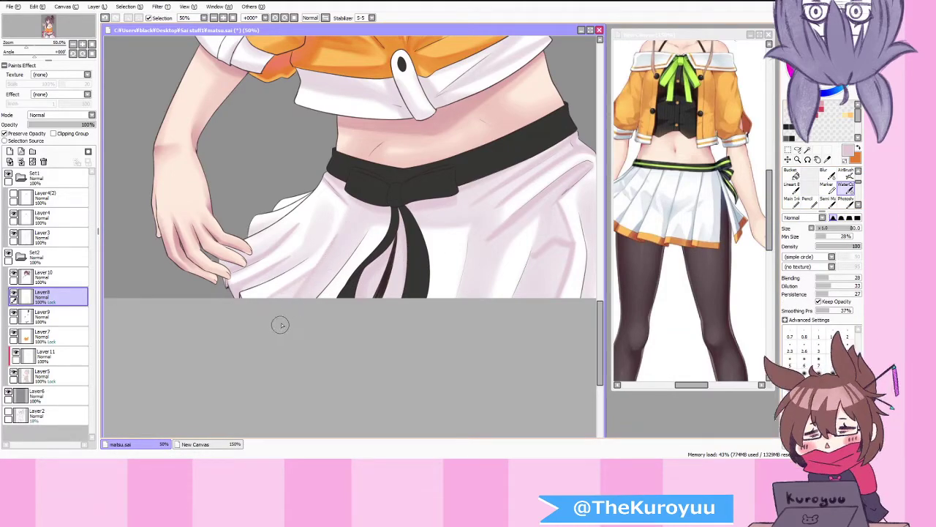
{"action": "key", "text": "bracketleft"}
{"action": "key", "text": "bracketleft"}
{"action": "key", "text": "bracketleft"}
{"action": "key", "text": "bracketleft"}
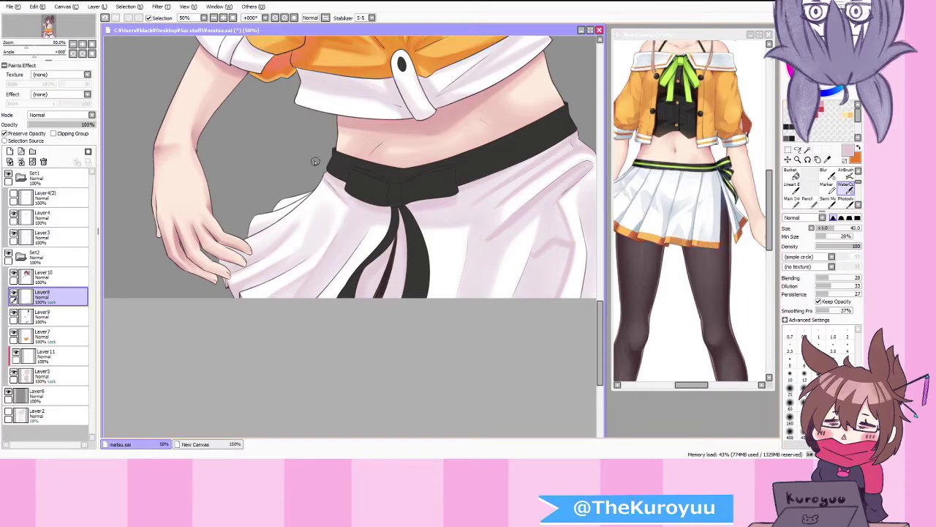
{"action": "key", "text": "bracketright"}
{"action": "key", "text": "bracketright"}
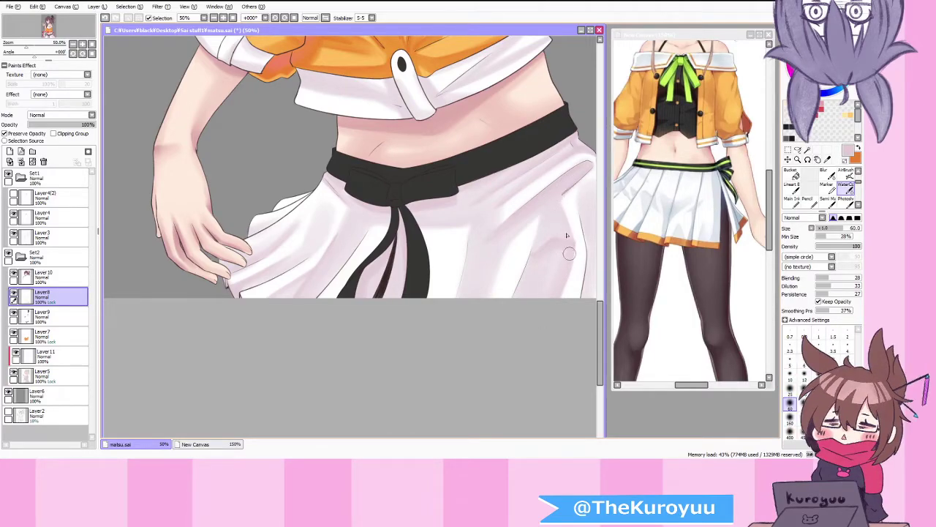
{"action": "scroll", "coordinate": [574, 298], "scroll_direction": "down", "scroll_amount": 3}
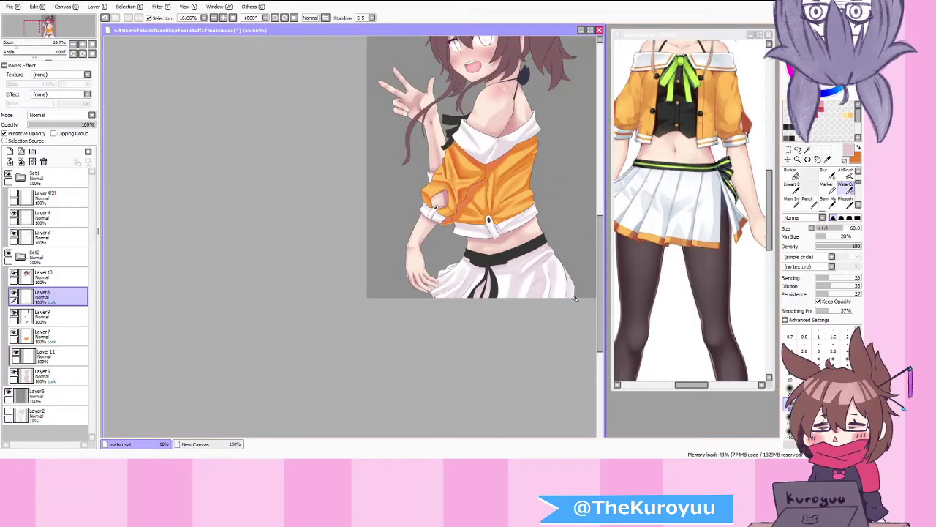
{"action": "scroll", "coordinate": [572, 291], "scroll_direction": "up", "scroll_amount": 2}
{"action": "scroll", "coordinate": [537, 257], "scroll_direction": "up", "scroll_amount": 1}
{"action": "scroll", "coordinate": [569, 272], "scroll_direction": "down", "scroll_amount": 1}
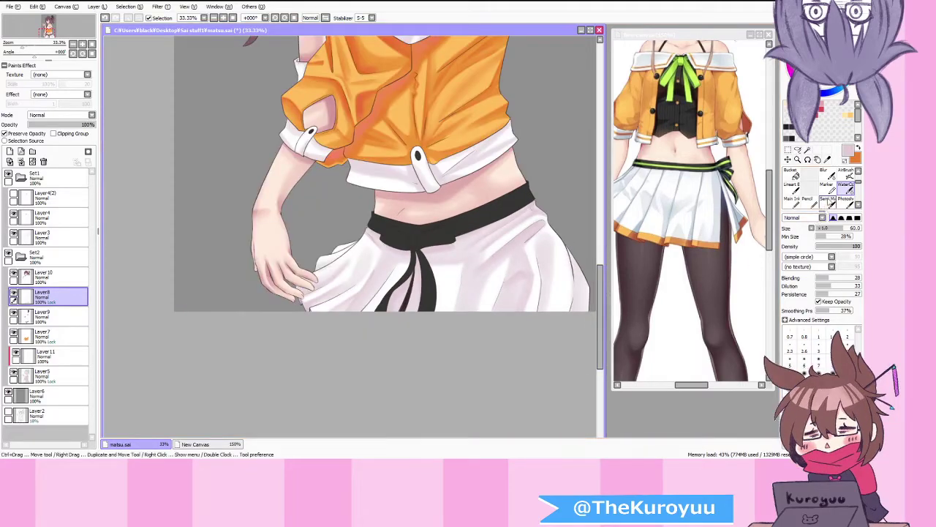
Step: Refine the skirt folds at the far hip in pinkish grey and white using the AirBrush at size 25 and WaterColor at 60
{"action": "key", "text": "v"}
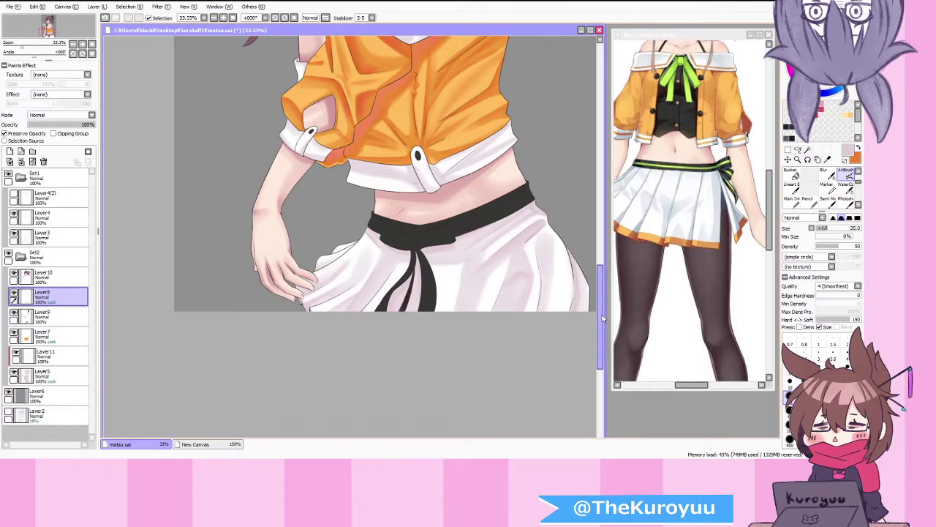
{"action": "scroll", "coordinate": [578, 288], "scroll_direction": "up", "scroll_amount": 1}
{"action": "scroll", "coordinate": [582, 287], "scroll_direction": "down", "scroll_amount": 4}
{"action": "scroll", "coordinate": [476, 366], "scroll_direction": "up", "scroll_amount": 5}
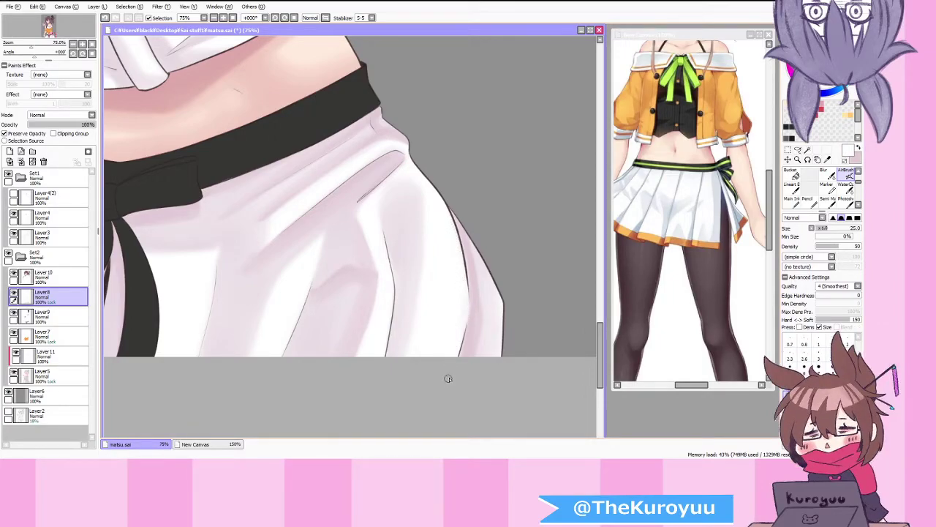
{"action": "left_click", "coordinate": [846, 188]}
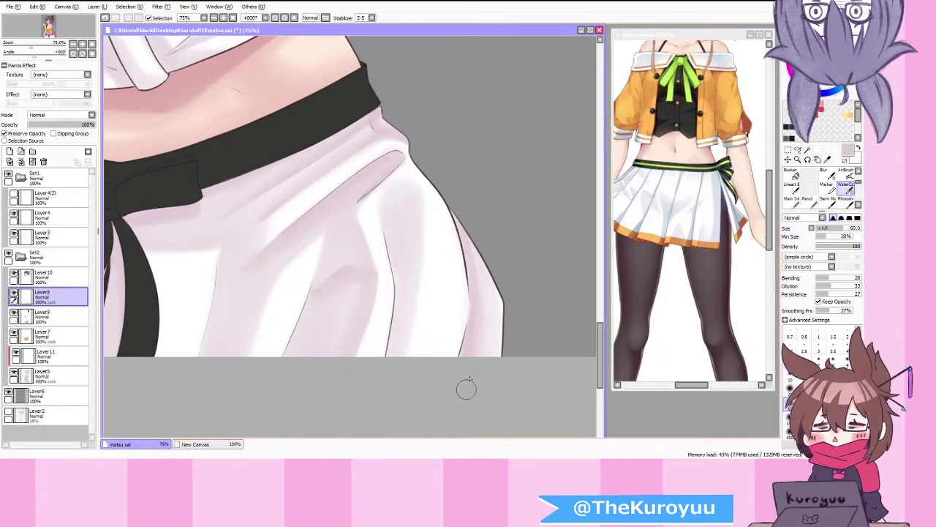
{"action": "scroll", "coordinate": [347, 282], "scroll_direction": "down", "scroll_amount": 4}
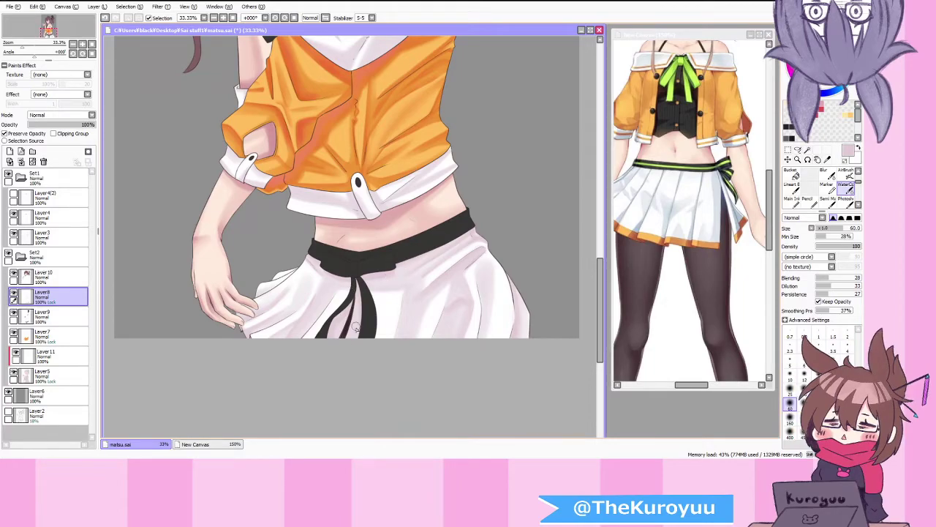
{"action": "scroll", "coordinate": [360, 373], "scroll_direction": "down", "scroll_amount": 1}
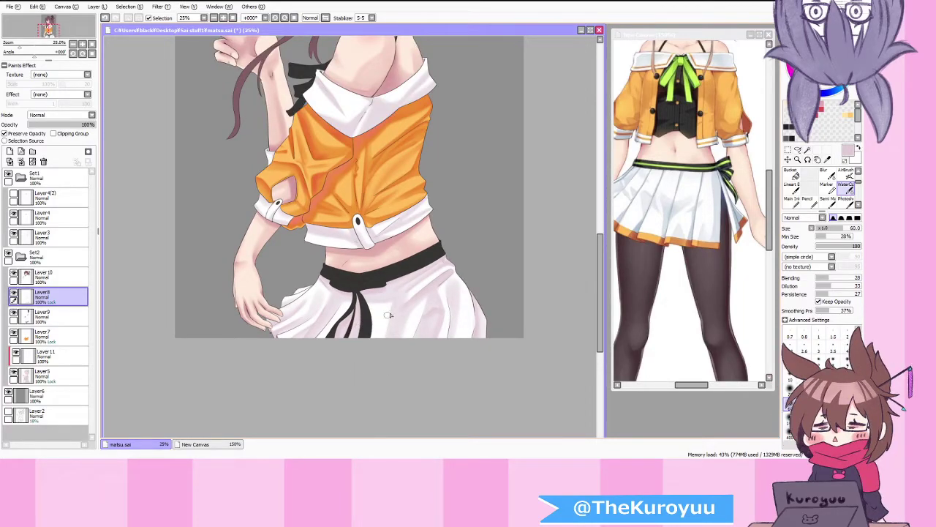
Step: Sample the reference hem's light orange and airbrush the skirt hem between the fingers on a new layer clipped to the skirt
{"action": "left_click", "coordinate": [655, 241], "text": "alt"}
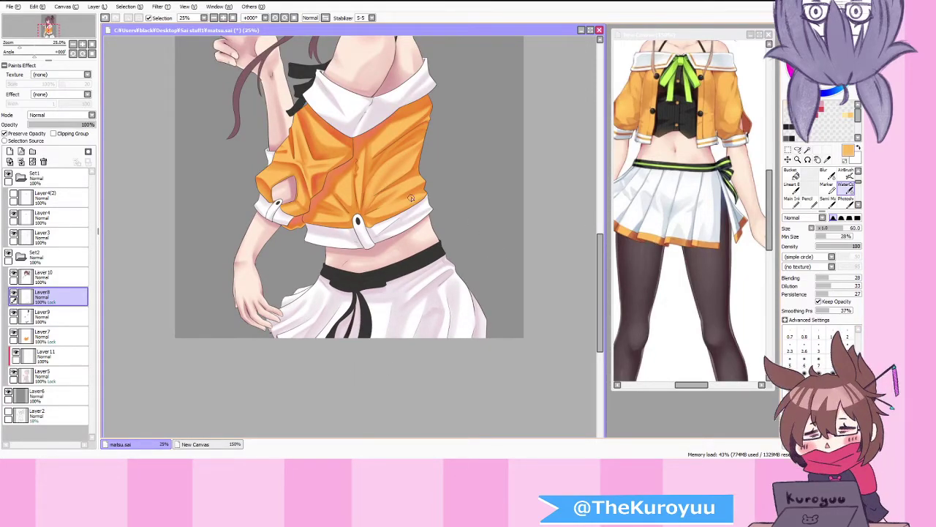
{"action": "left_click", "coordinate": [846, 173]}
{"action": "scroll", "coordinate": [333, 341], "scroll_direction": "up", "scroll_amount": 3}
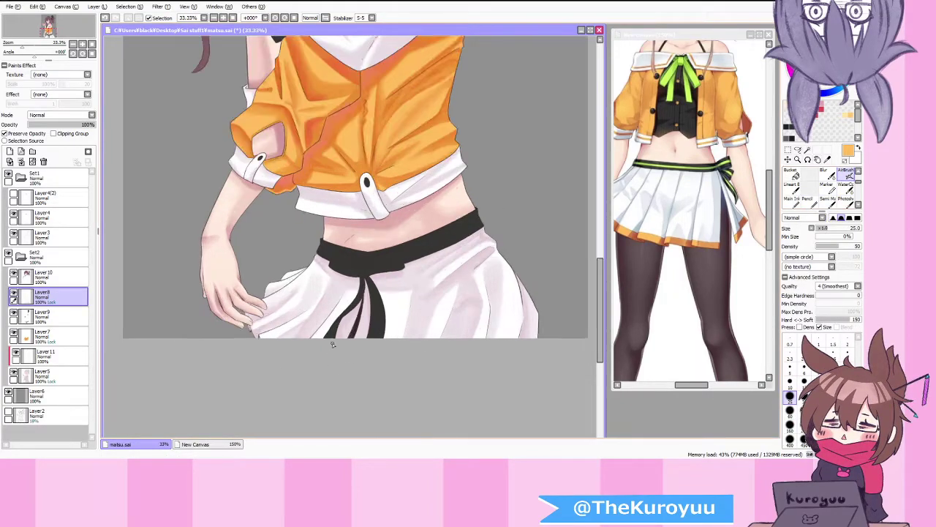
{"action": "scroll", "coordinate": [154, 316], "scroll_direction": "up", "scroll_amount": 1}
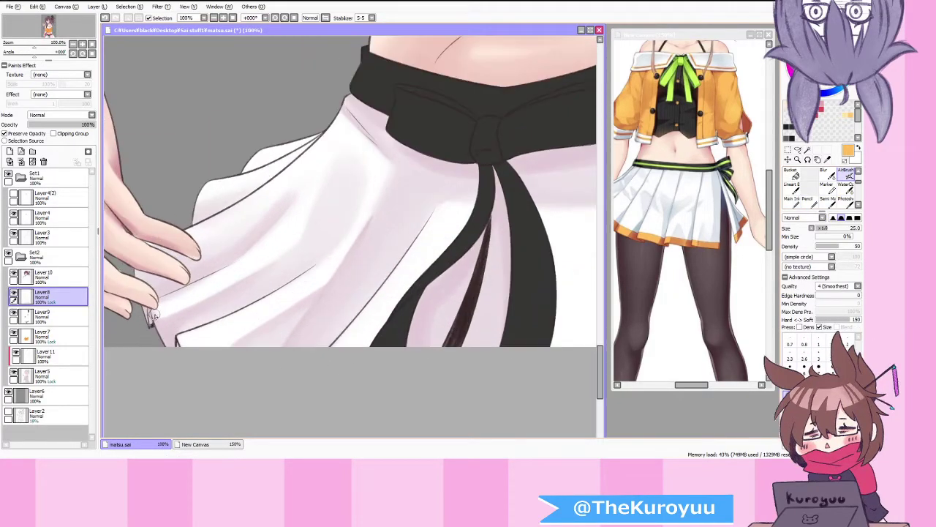
{"action": "left_click", "coordinate": [10, 152]}
{"action": "left_click", "coordinate": [59, 133]}
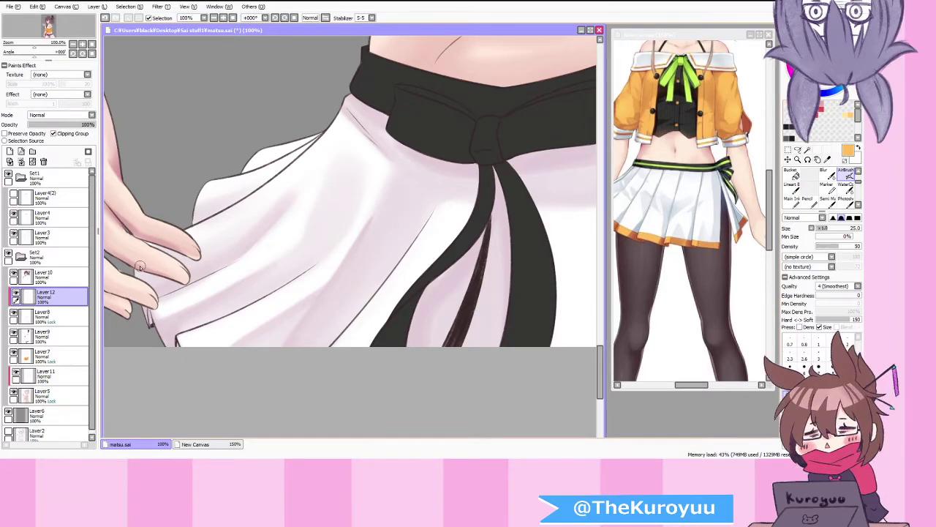
{"action": "left_click_drag", "start_coordinate": [142, 292], "coordinate": [146, 316]}
{"action": "mouse_move", "coordinate": [139, 266]}
{"action": "left_mouse_down"}
{"action": "mouse_move", "coordinate": [149, 295]}
{"action": "mouse_move", "coordinate": [149, 281]}
{"action": "left_mouse_up"}
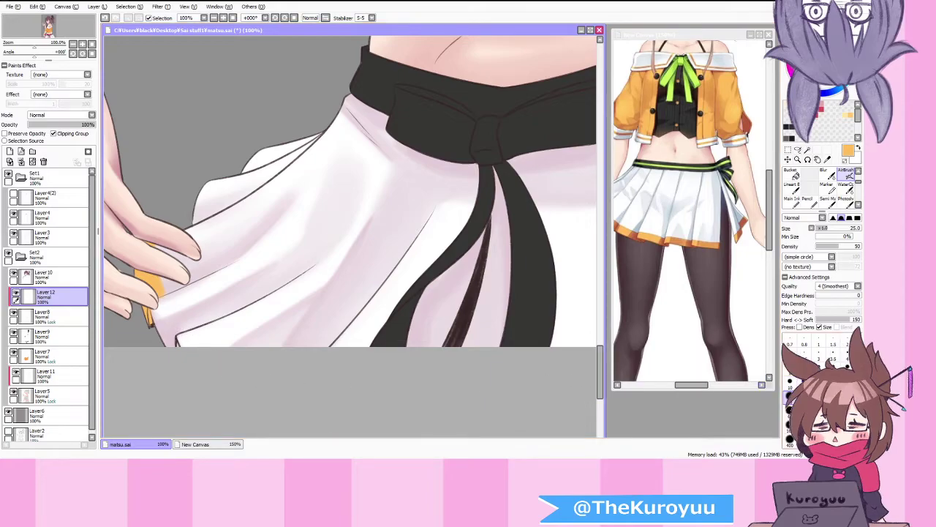
Step: Outline the orange trim's upper edge across the front pleats beside the hand with the AirBrush at size 14
{"action": "left_click", "coordinate": [833, 399]}
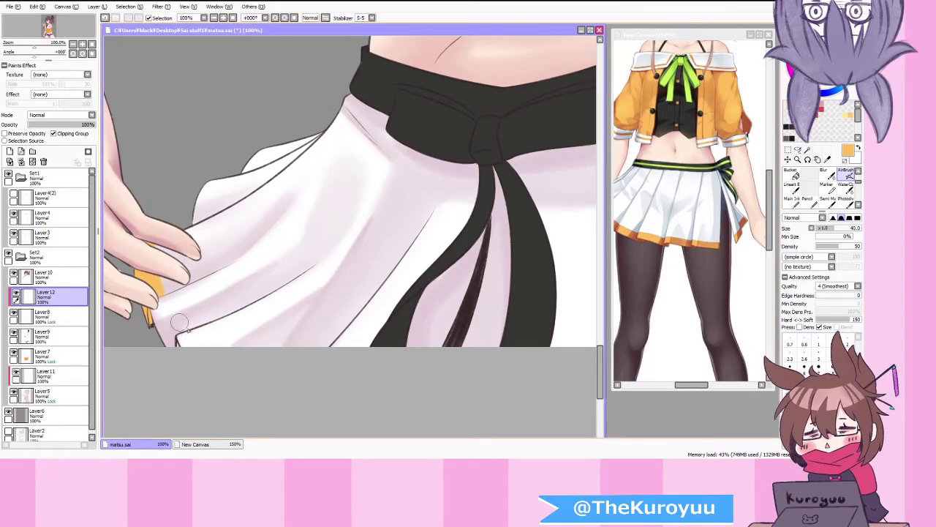
{"action": "key", "text": "bracketleft"}
{"action": "key", "text": "bracketleft"}
{"action": "key", "text": "bracketleft"}
{"action": "key", "text": "bracketleft"}
{"action": "key", "text": "bracketleft"}
{"action": "key", "text": "bracketleft"}
{"action": "scroll", "coordinate": [157, 293], "scroll_direction": "up", "scroll_amount": 2}
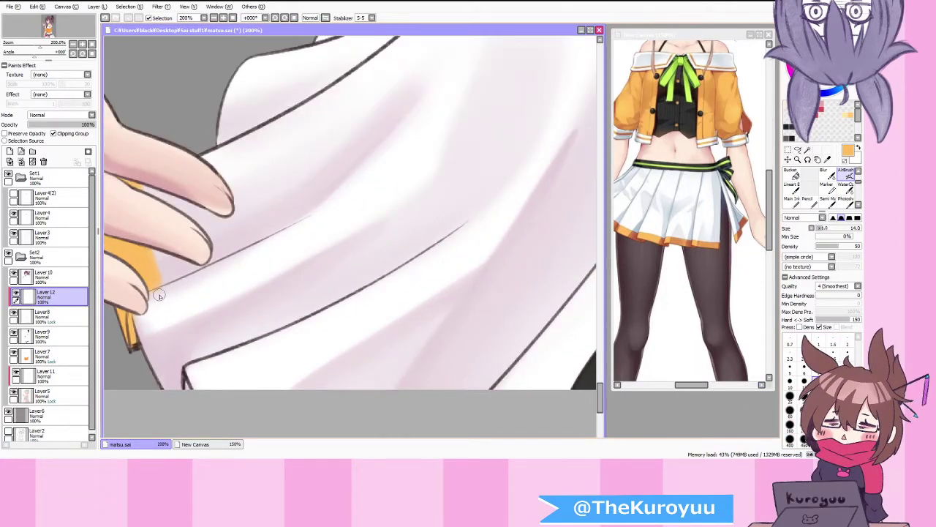
{"action": "scroll", "coordinate": [159, 292], "scroll_direction": "down", "scroll_amount": 1}
{"action": "mouse_move", "coordinate": [168, 287]}
{"action": "left_mouse_down"}
{"action": "mouse_move", "coordinate": [197, 339]}
{"action": "mouse_move", "coordinate": [172, 288]}
{"action": "left_mouse_up"}
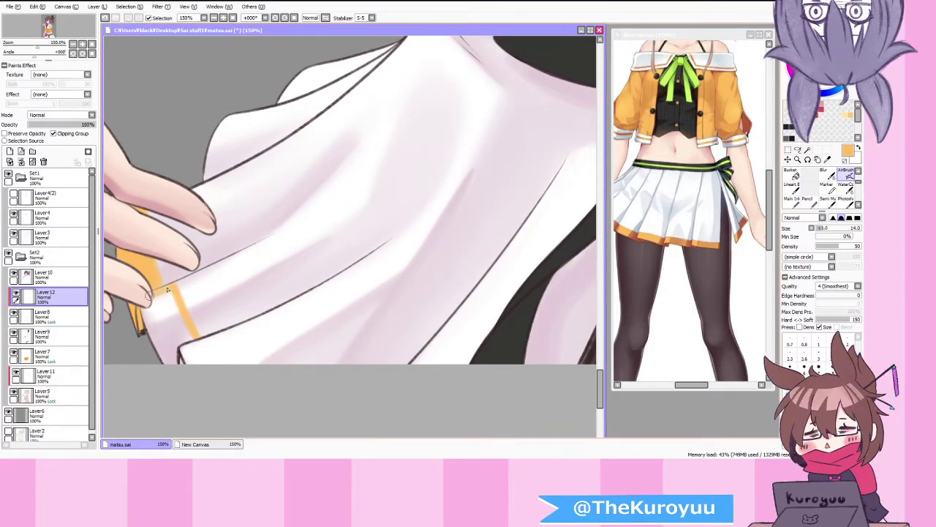
{"action": "mouse_move", "coordinate": [191, 331]}
{"action": "left_mouse_down"}
{"action": "mouse_move", "coordinate": [197, 342]}
{"action": "mouse_move", "coordinate": [256, 364]}
{"action": "mouse_move", "coordinate": [231, 331]}
{"action": "left_mouse_up"}
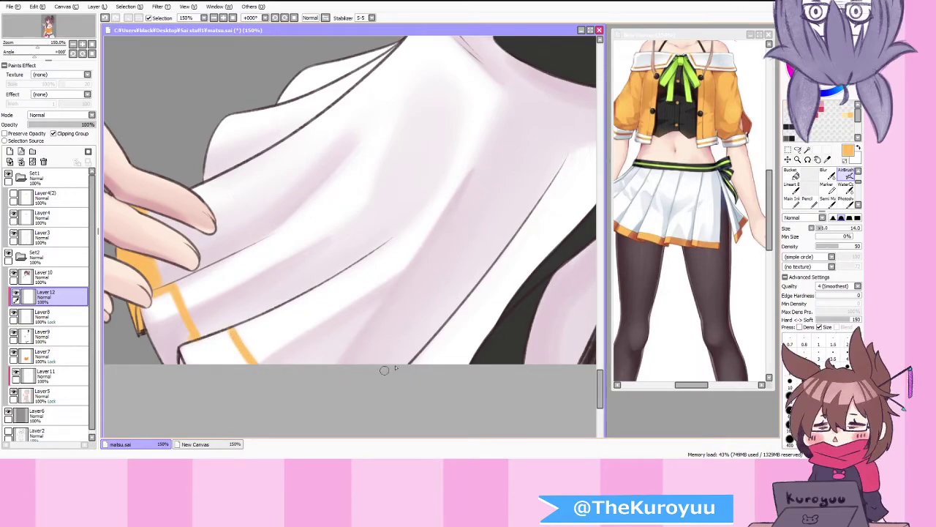
Step: Fill the hem trim solid orange with the Main Ink brush at size 25 and clean its edge with the AirBrush
{"action": "left_click", "coordinate": [792, 202]}
{"action": "mouse_move", "coordinate": [220, 343]}
{"action": "left_mouse_down"}
{"action": "mouse_move", "coordinate": [184, 352]}
{"action": "mouse_move", "coordinate": [197, 370]}
{"action": "mouse_move", "coordinate": [199, 348]}
{"action": "mouse_move", "coordinate": [245, 371]}
{"action": "mouse_move", "coordinate": [232, 334]}
{"action": "mouse_move", "coordinate": [187, 349]}
{"action": "mouse_move", "coordinate": [170, 296]}
{"action": "mouse_move", "coordinate": [141, 310]}
{"action": "mouse_move", "coordinate": [171, 367]}
{"action": "mouse_move", "coordinate": [177, 320]}
{"action": "mouse_move", "coordinate": [183, 336]}
{"action": "mouse_move", "coordinate": [174, 343]}
{"action": "mouse_move", "coordinate": [151, 315]}
{"action": "mouse_move", "coordinate": [165, 315]}
{"action": "mouse_move", "coordinate": [146, 256]}
{"action": "left_mouse_up"}
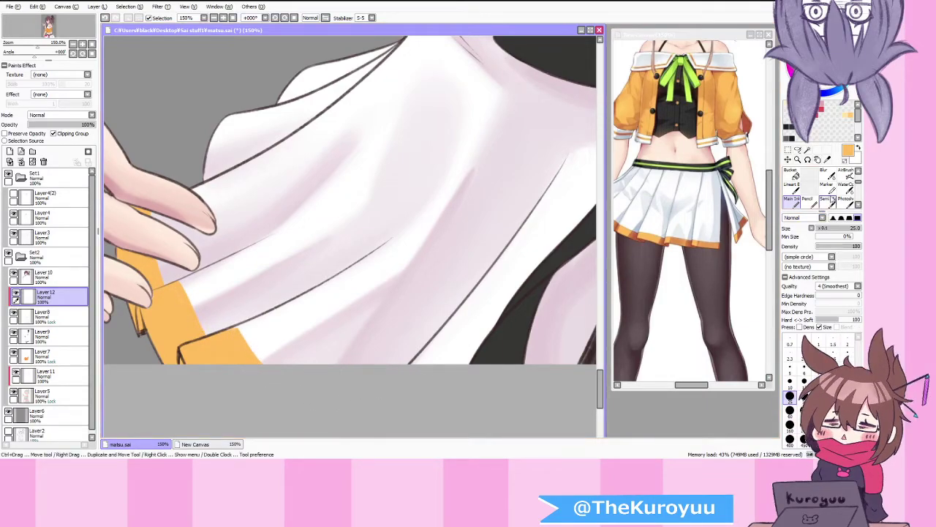
{"action": "left_click", "coordinate": [846, 176]}
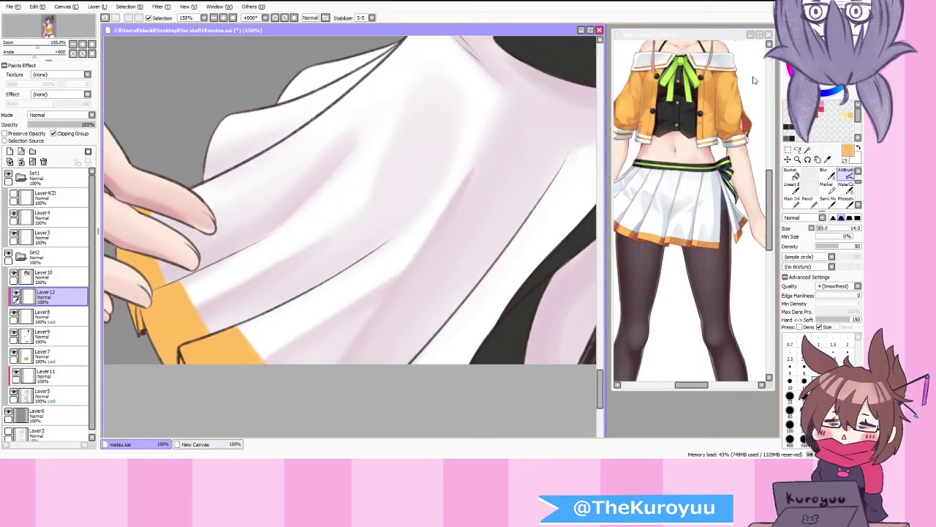
Step: Line the upper edge of the orange hem trim in dark brown with the AirBrush at size 5
{"action": "left_click", "coordinate": [830, 79]}
{"action": "left_click", "coordinate": [834, 353]}
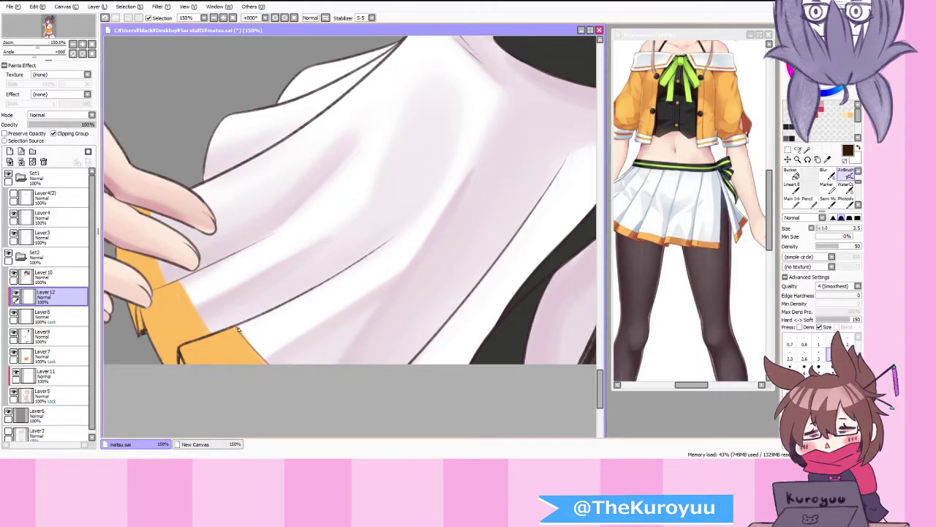
{"action": "left_click", "coordinate": [789, 369]}
{"action": "key", "text": "ctrl+z"}
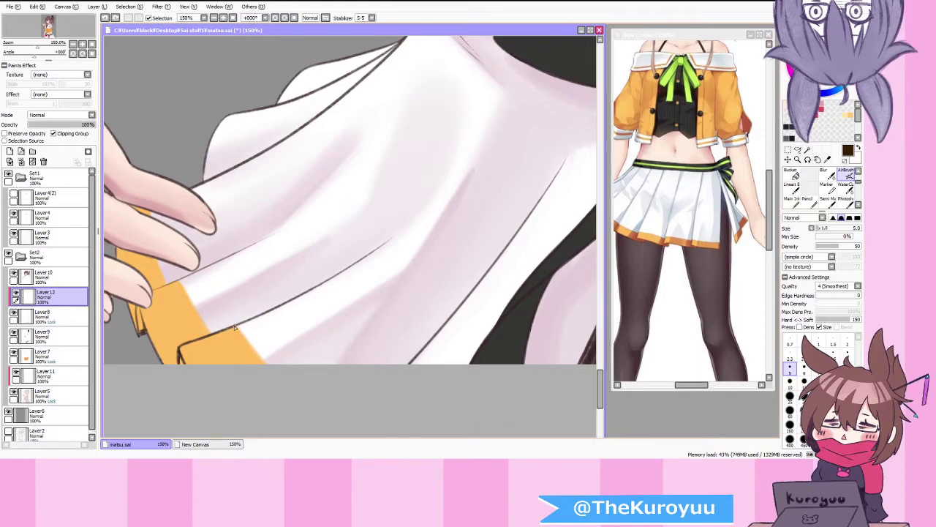
{"action": "left_click_drag", "start_coordinate": [235, 327], "coordinate": [284, 382]}
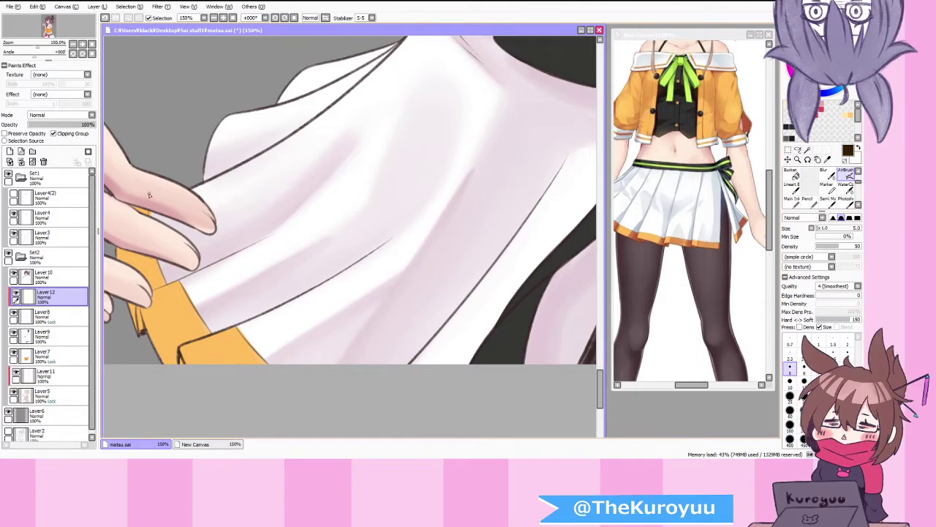
Step: Preserve the trim layer's opacity and shade the hem trim in darker orange with the WaterColor brush at size 60
{"action": "scroll", "coordinate": [288, 332], "scroll_direction": "down", "scroll_amount": 3}
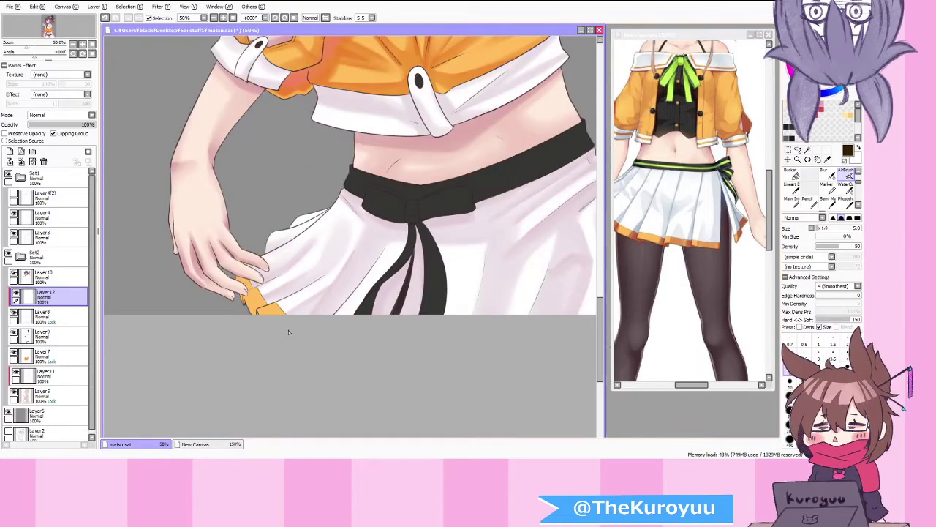
{"action": "scroll", "coordinate": [288, 332], "scroll_direction": "down", "scroll_amount": 1}
{"action": "scroll", "coordinate": [330, 353], "scroll_direction": "up", "scroll_amount": 2}
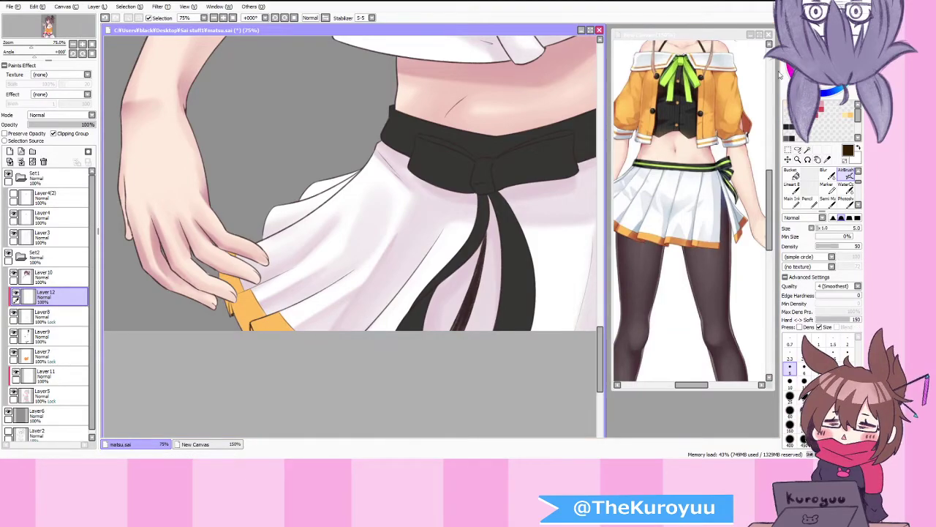
{"action": "right_click", "coordinate": [276, 320]}
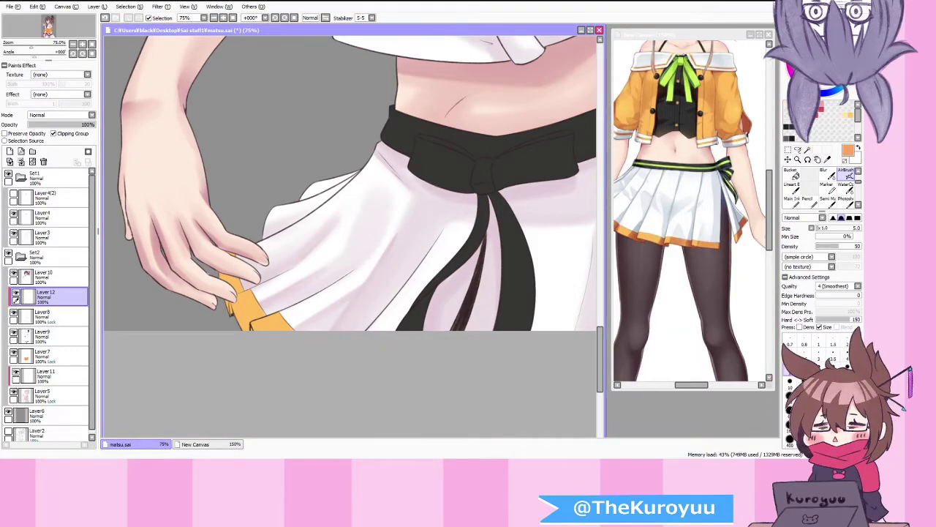
{"action": "key", "text": "c"}
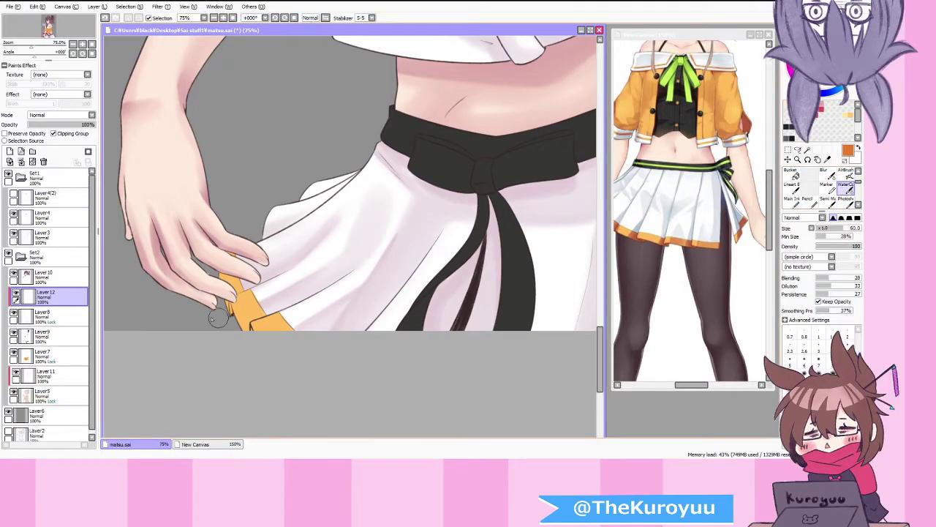
{"action": "left_click", "coordinate": [7, 133]}
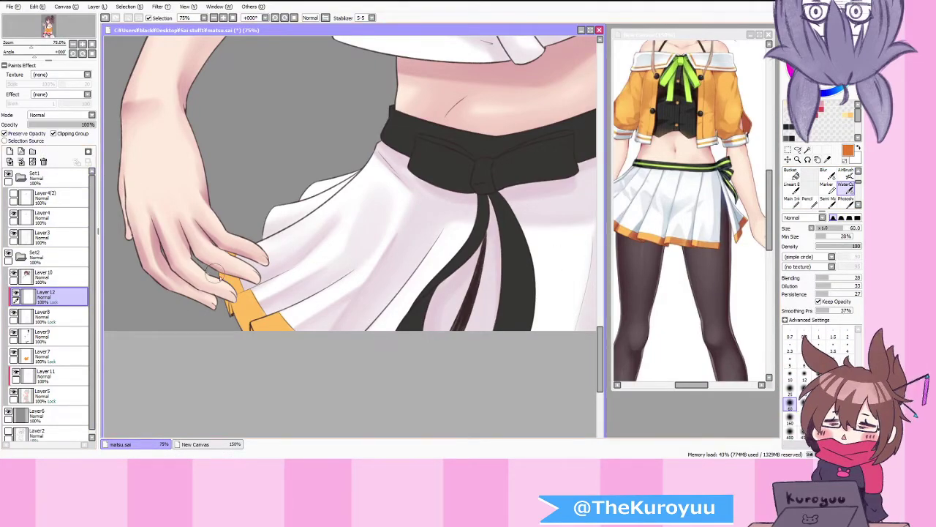
{"action": "scroll", "coordinate": [286, 292], "scroll_direction": "up", "scroll_amount": 1}
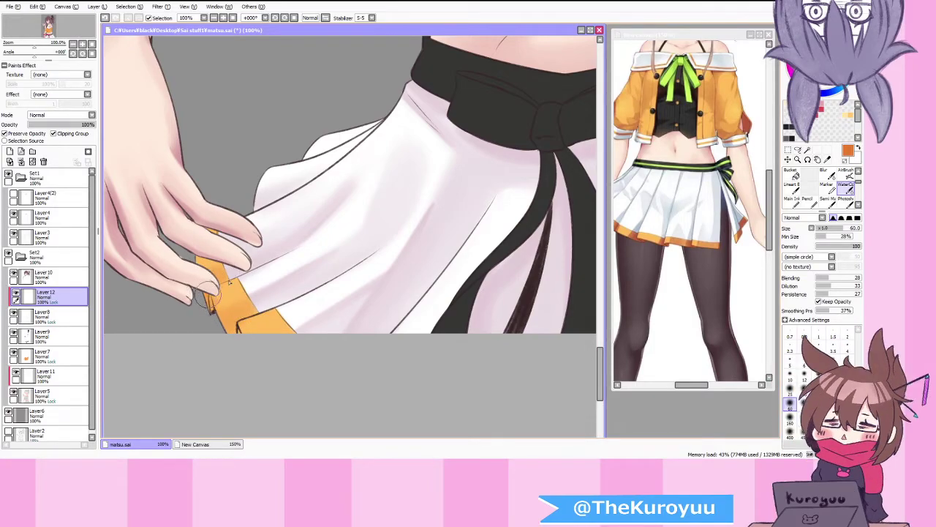
Step: Merge the orange trim layer into the skirt's layer and add a new clipping layer above it
{"action": "scroll", "coordinate": [226, 366], "scroll_direction": "down", "scroll_amount": 3}
{"action": "scroll", "coordinate": [357, 339], "scroll_direction": "down", "scroll_amount": 1}
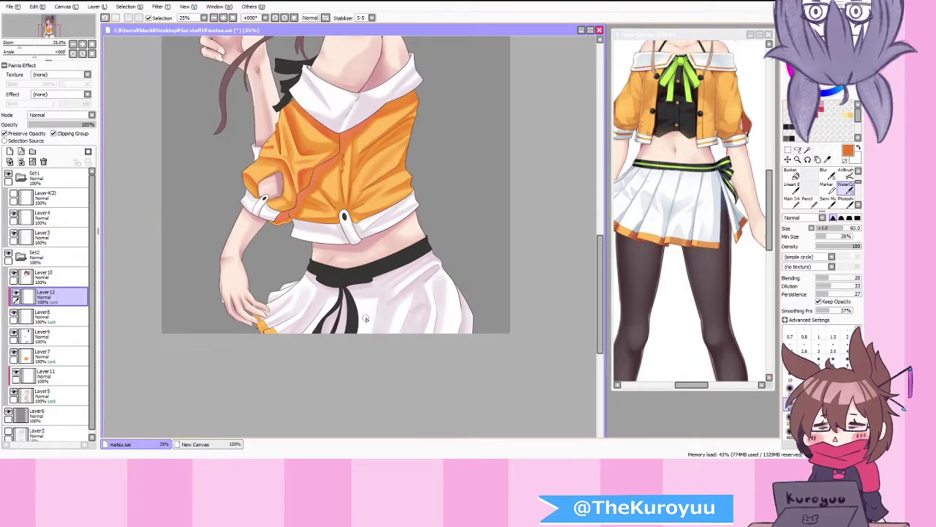
{"action": "scroll", "coordinate": [373, 324], "scroll_direction": "down", "scroll_amount": 1}
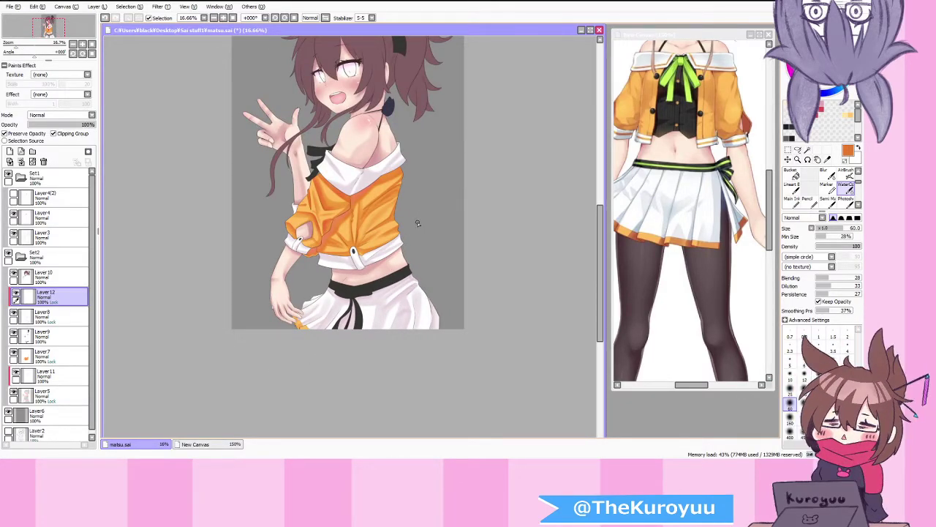
{"action": "scroll", "coordinate": [424, 228], "scroll_direction": "up", "scroll_amount": 1}
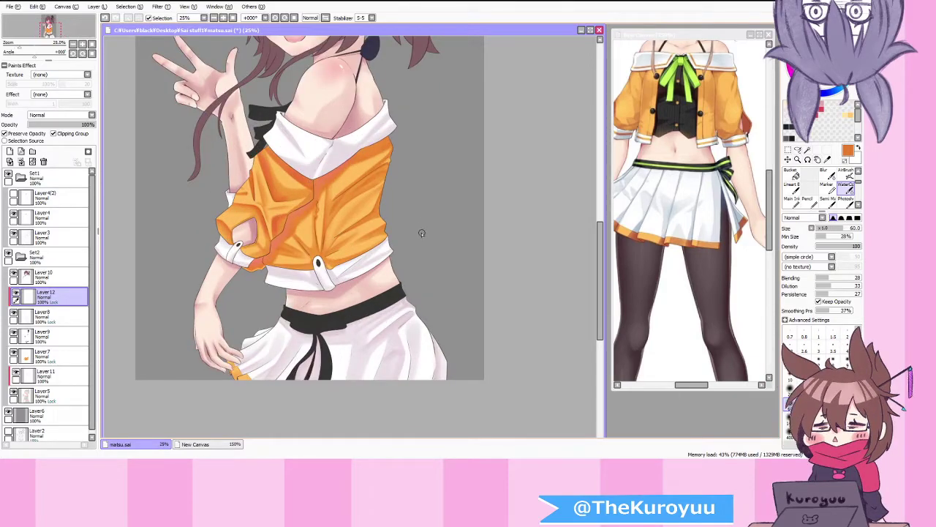
{"action": "scroll", "coordinate": [529, 270], "scroll_direction": "down", "scroll_amount": 2}
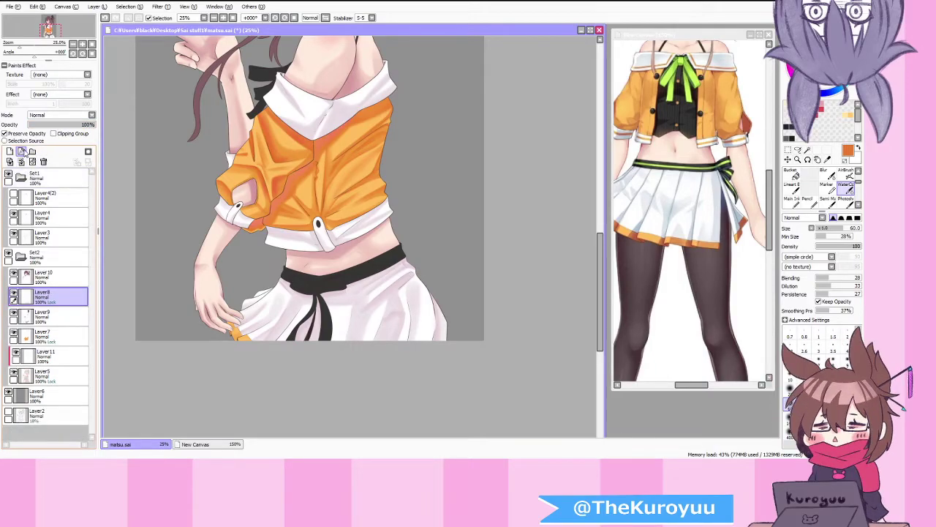
{"action": "left_click", "coordinate": [62, 133]}
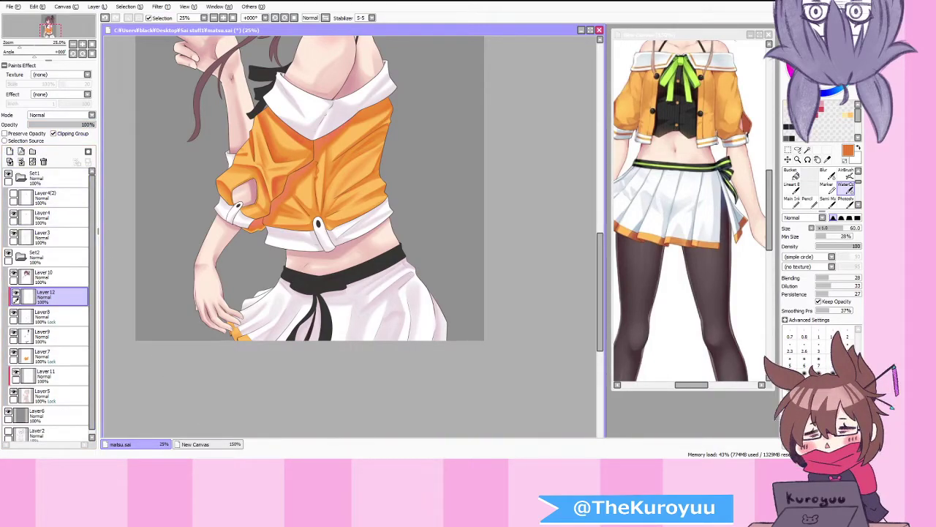
Step: Set the new clipping layer to Screen mode, tint with pale peach using the WaterColor brush at size 500, and merge it down
{"action": "key", "text": "alt+Tab"}
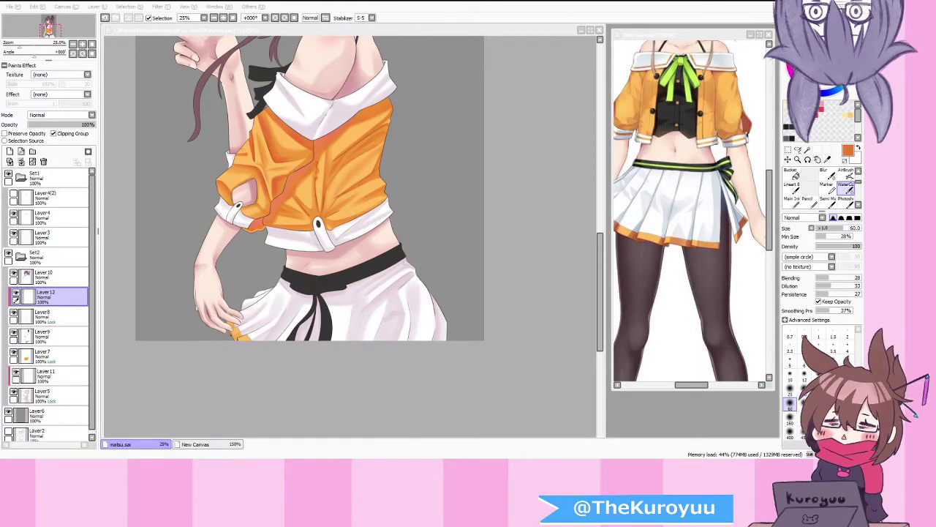
{"action": "left_click", "coordinate": [381, 274]}
{"action": "scroll", "coordinate": [374, 264], "scroll_direction": "down", "scroll_amount": 3}
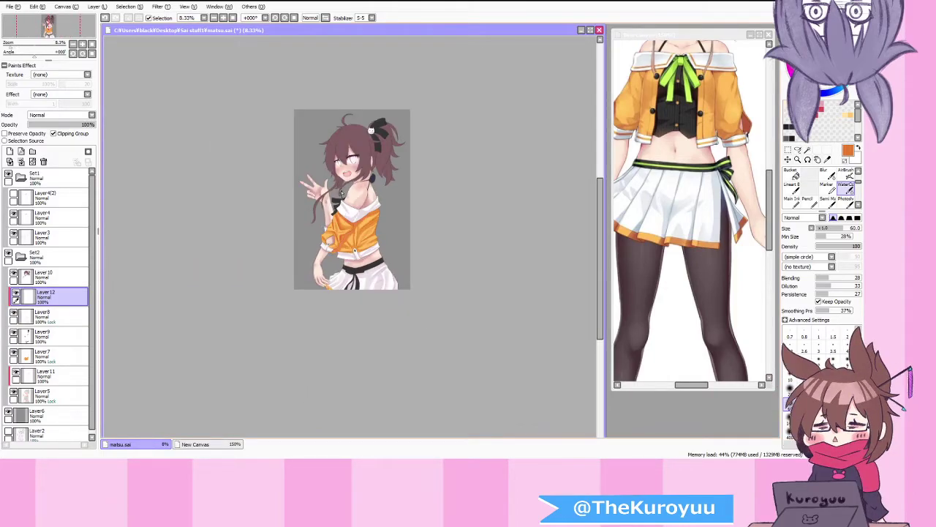
{"action": "scroll", "coordinate": [341, 197], "scroll_direction": "up", "scroll_amount": 2}
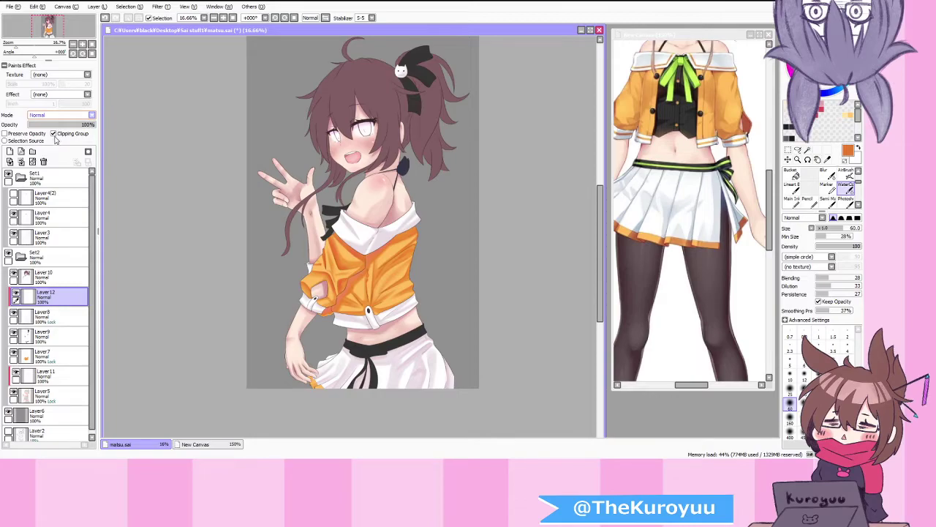
{"action": "left_click", "coordinate": [91, 115]}
{"action": "left_click", "coordinate": [59, 142]}
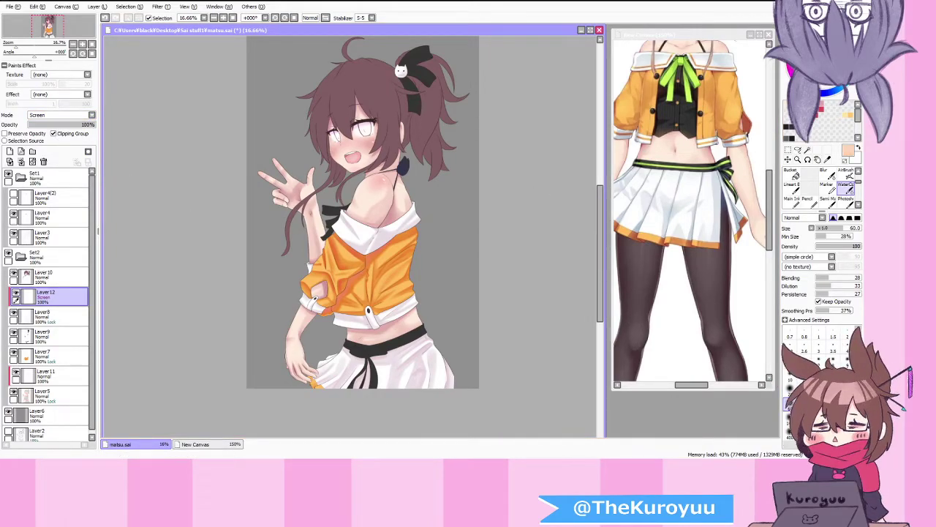
{"action": "left_click", "coordinate": [818, 432]}
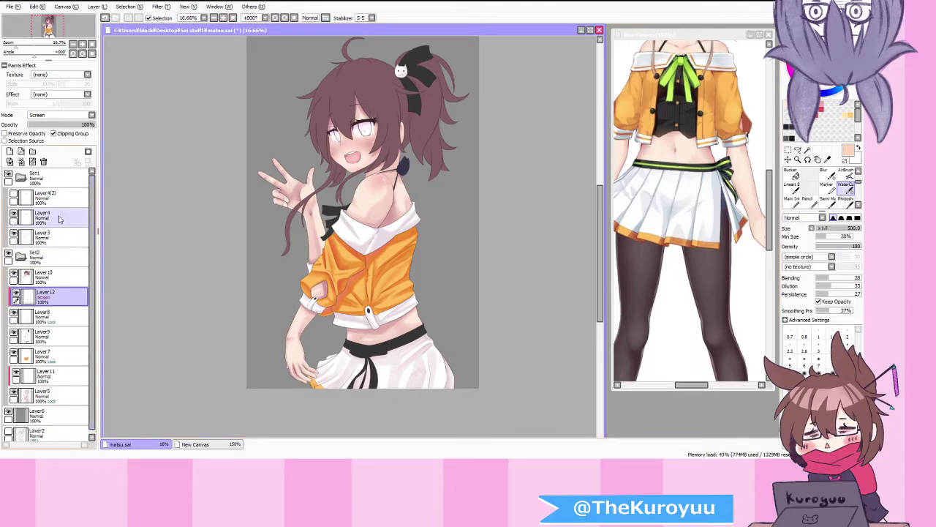
{"action": "left_click", "coordinate": [21, 161]}
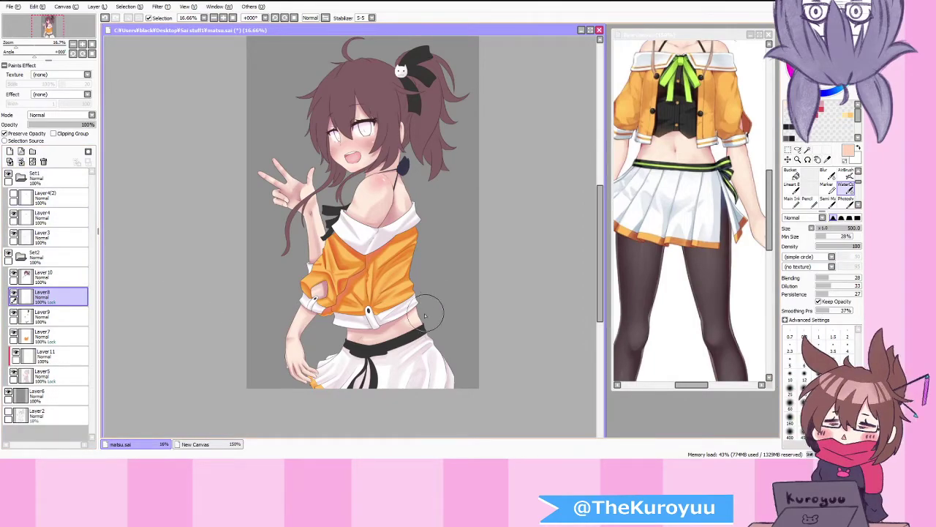
Step: Shade the folds of the white off-shoulder collar in pale lilac with the WaterColor brush at sizes 40 to 70
{"action": "scroll", "coordinate": [390, 329], "scroll_direction": "up", "scroll_amount": 3}
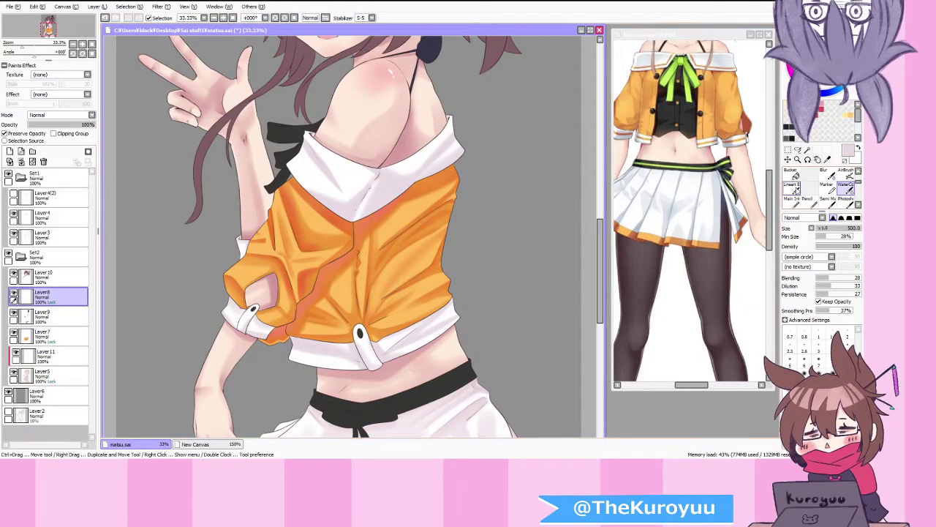
{"action": "left_click", "coordinate": [834, 391]}
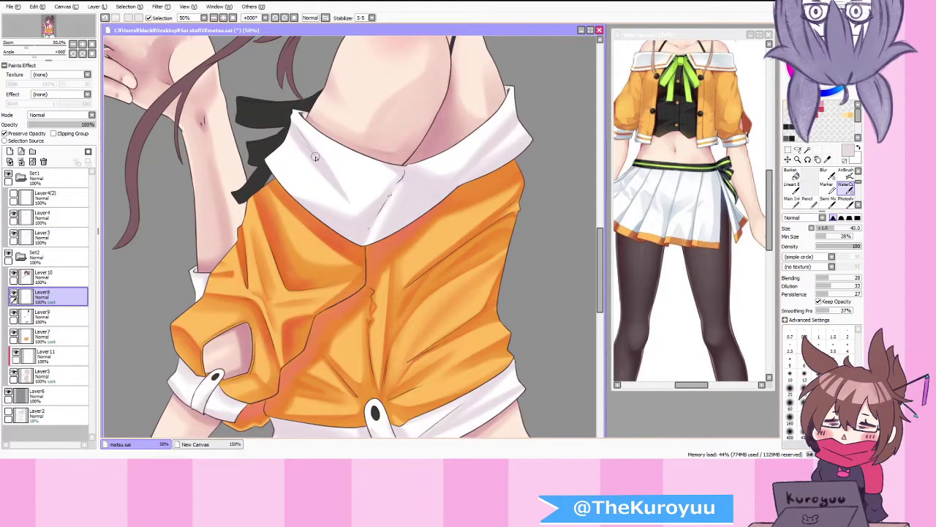
{"action": "scroll", "coordinate": [330, 181], "scroll_direction": "up", "scroll_amount": 1}
{"action": "left_click", "coordinate": [847, 392]}
{"action": "scroll", "coordinate": [561, 352], "scroll_direction": "down", "scroll_amount": 1}
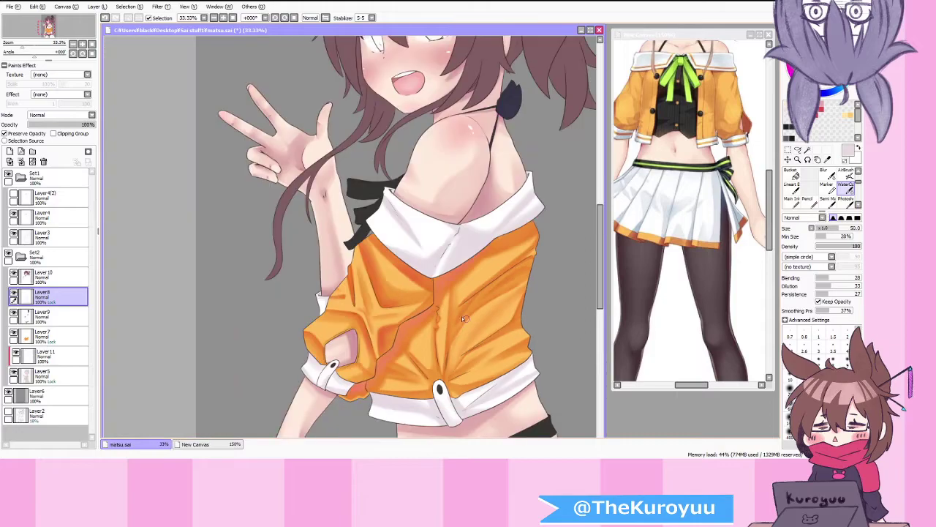
{"action": "scroll", "coordinate": [414, 207], "scroll_direction": "up", "scroll_amount": 1}
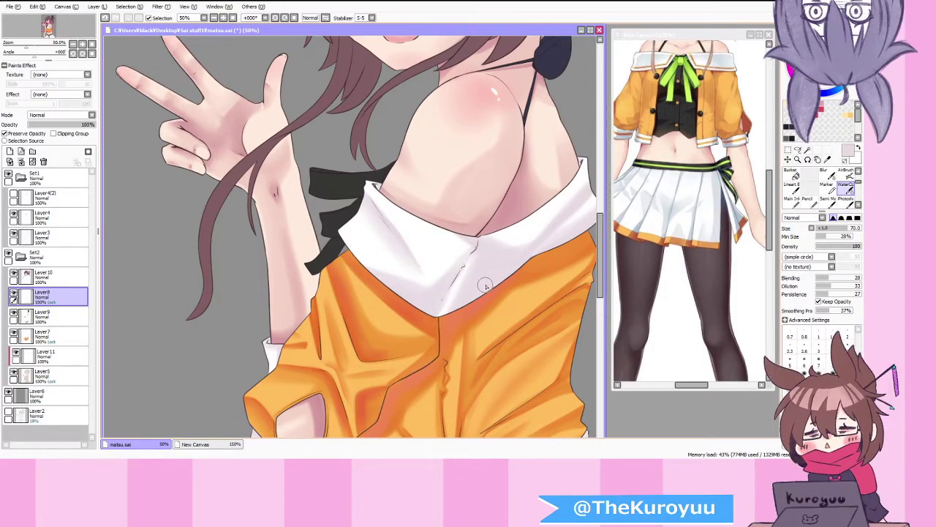
{"action": "left_click_drag", "start_coordinate": [598, 256], "coordinate": [596, 176]}
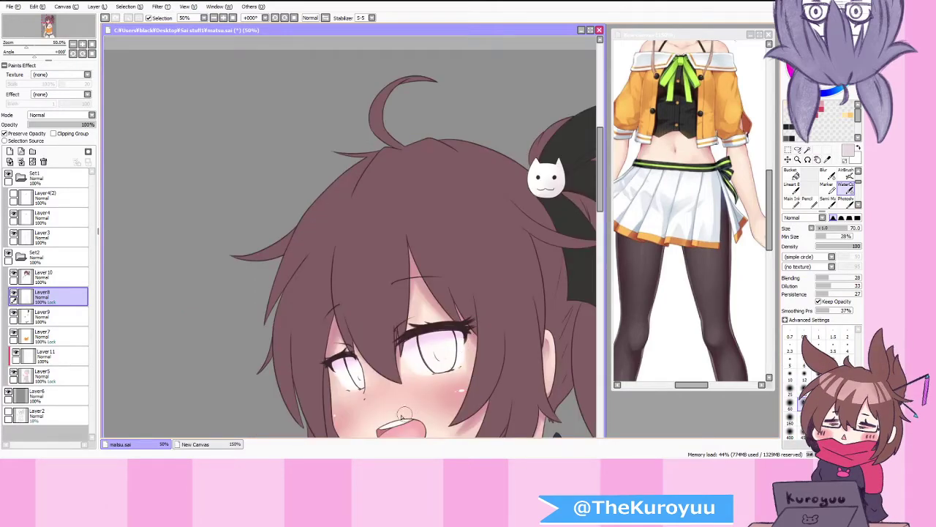
{"action": "scroll", "coordinate": [445, 292], "scroll_direction": "down", "scroll_amount": 5}
{"action": "scroll", "coordinate": [472, 347], "scroll_direction": "up", "scroll_amount": 6}
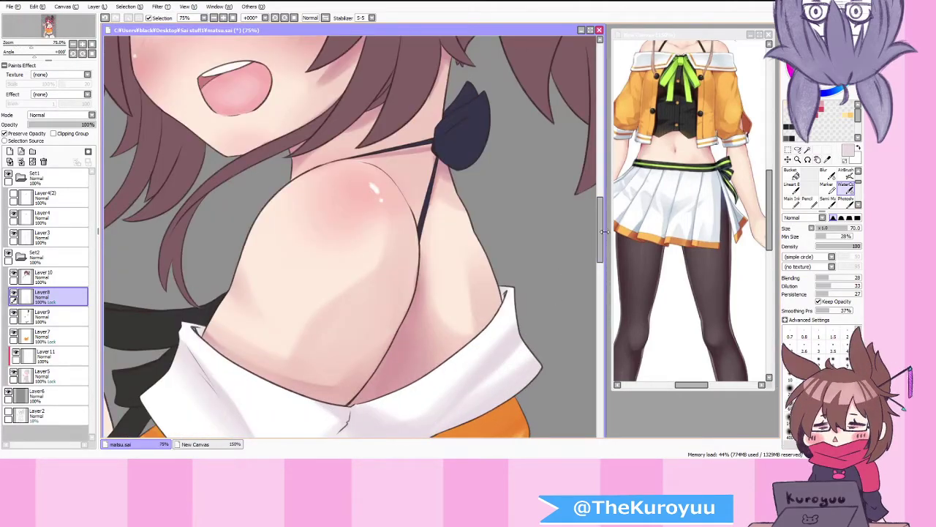
{"action": "left_click_drag", "start_coordinate": [600, 232], "coordinate": [599, 267]}
{"action": "scroll", "coordinate": [454, 223], "scroll_direction": "down", "scroll_amount": 1}
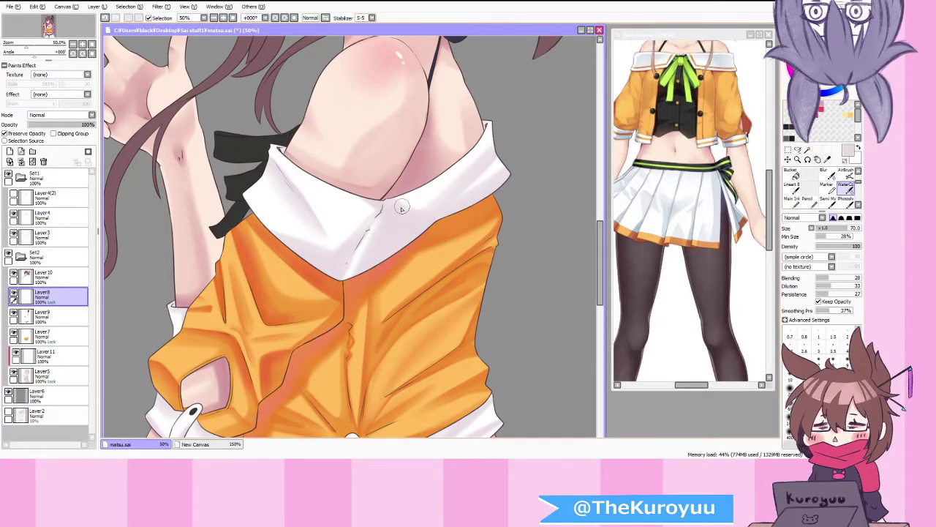
Step: Deepen the white collar's folds and centre crease in muted mauve with the AirBrush at size 35
{"action": "left_click", "coordinate": [849, 173]}
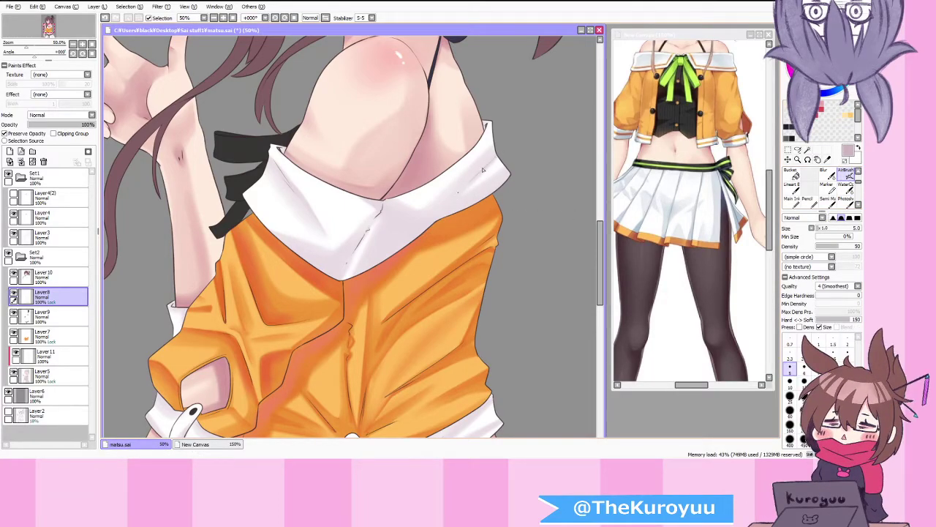
{"action": "left_click", "coordinate": [818, 397]}
{"action": "left_click_drag", "start_coordinate": [497, 153], "coordinate": [454, 202]}
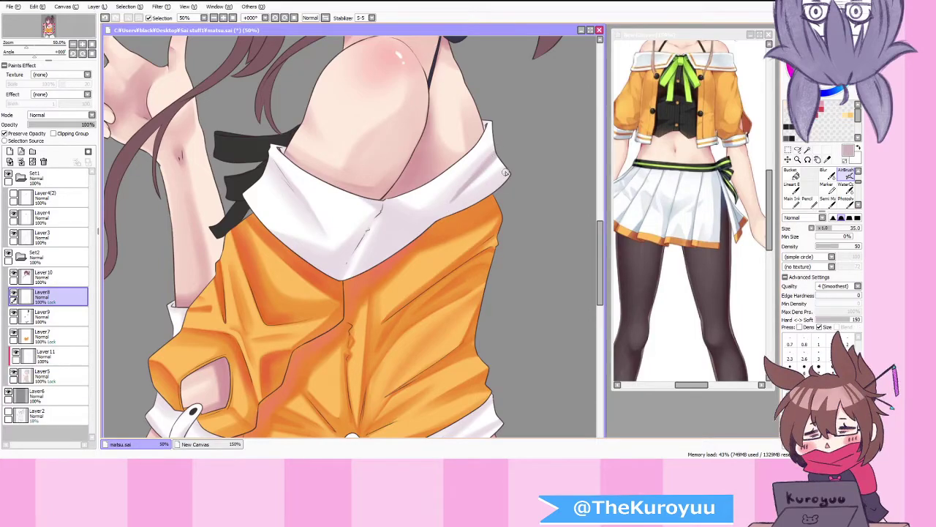
{"action": "mouse_move", "coordinate": [382, 206]}
{"action": "left_mouse_down"}
{"action": "mouse_move", "coordinate": [350, 281]}
{"action": "mouse_move", "coordinate": [361, 275]}
{"action": "left_mouse_up"}
{"action": "mouse_move", "coordinate": [377, 230]}
{"action": "left_mouse_down"}
{"action": "mouse_move", "coordinate": [358, 281]}
{"action": "mouse_move", "coordinate": [340, 283]}
{"action": "mouse_move", "coordinate": [341, 267]}
{"action": "left_mouse_up"}
{"action": "key", "text": "ctrl+z"}
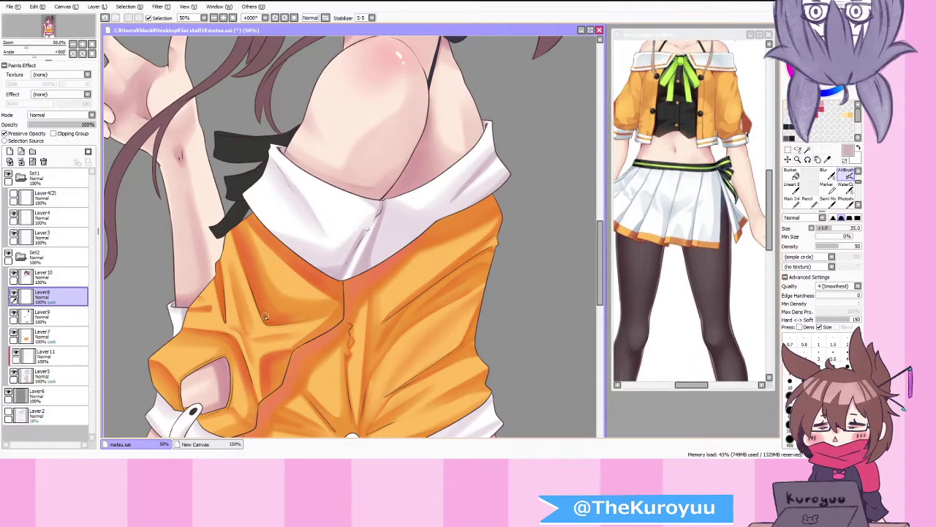
Step: Shade the jacket's white hem band with the AirBrush and soften its folds with the WaterColor brush at sizes 30 to 80
{"action": "scroll", "coordinate": [263, 317], "scroll_direction": "down", "scroll_amount": 3}
{"action": "scroll", "coordinate": [243, 369], "scroll_direction": "up", "scroll_amount": 3}
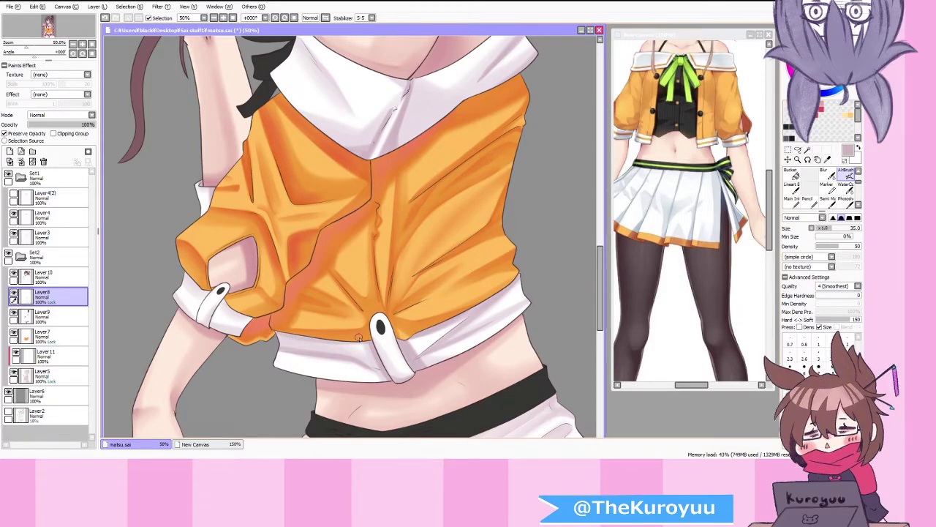
{"action": "left_click", "coordinate": [847, 185]}
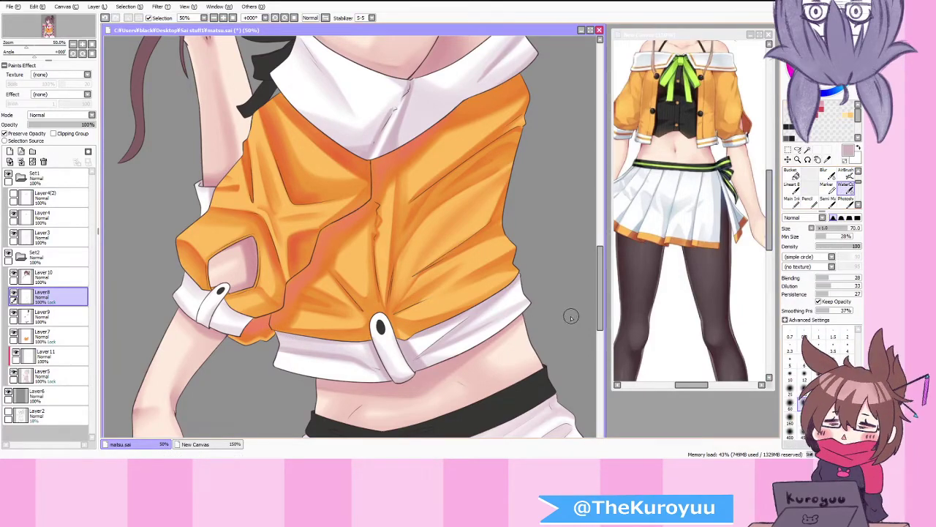
{"action": "right_click", "coordinate": [506, 313]}
{"action": "left_click", "coordinate": [804, 390]}
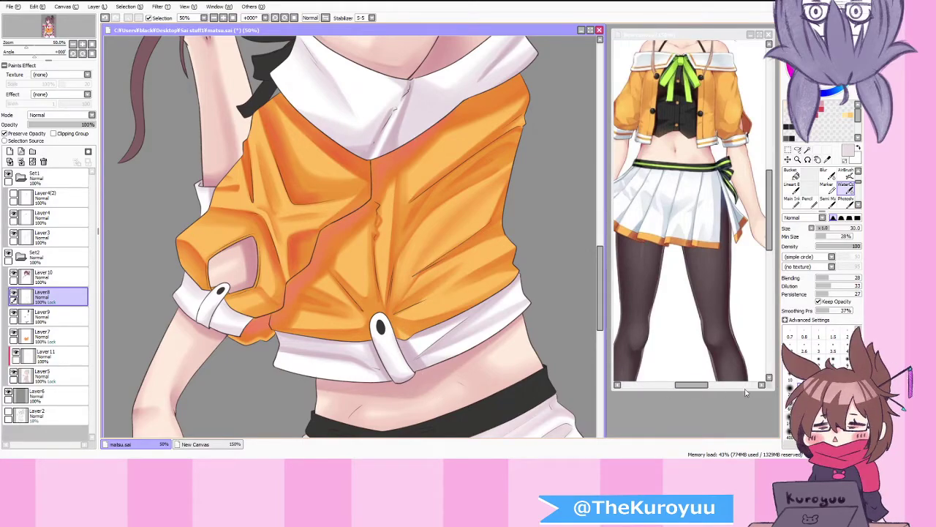
{"action": "key", "text": "bracketright"}
{"action": "key", "text": "bracketright"}
{"action": "key", "text": "bracketright"}
{"action": "key", "text": "bracketright"}
{"action": "key", "text": "bracketright"}
{"action": "key", "text": "bracketright"}
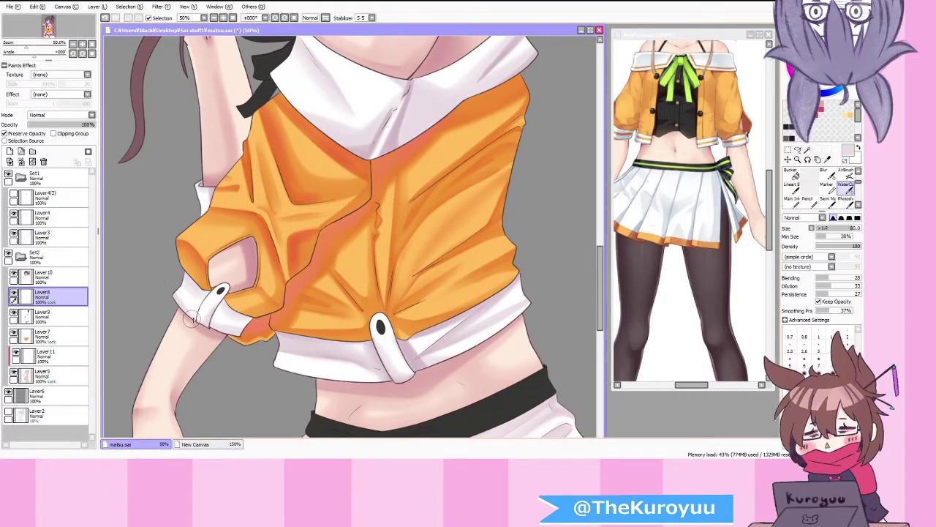
{"action": "scroll", "coordinate": [227, 296], "scroll_direction": "down", "scroll_amount": 1}
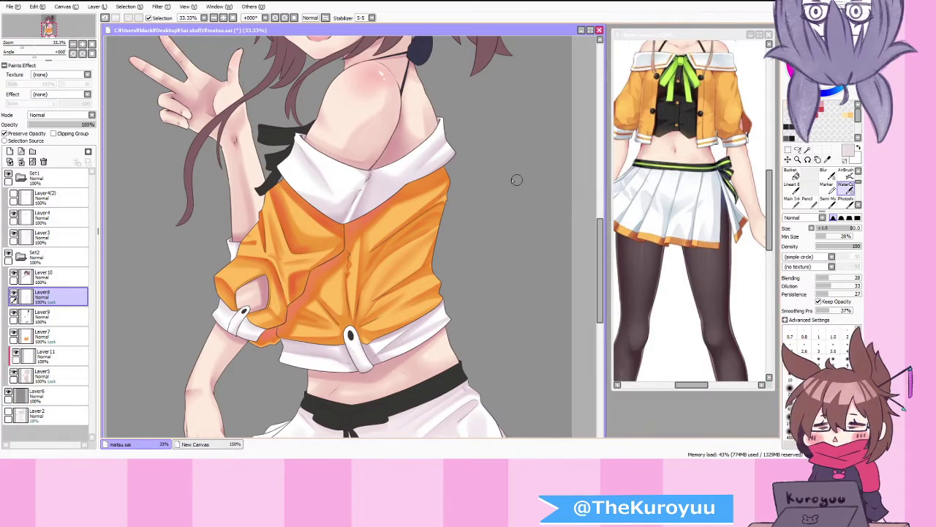
Step: Brighten the edges of the white collar with pure white using the AirBrush at size 35
{"action": "left_click", "coordinate": [849, 175]}
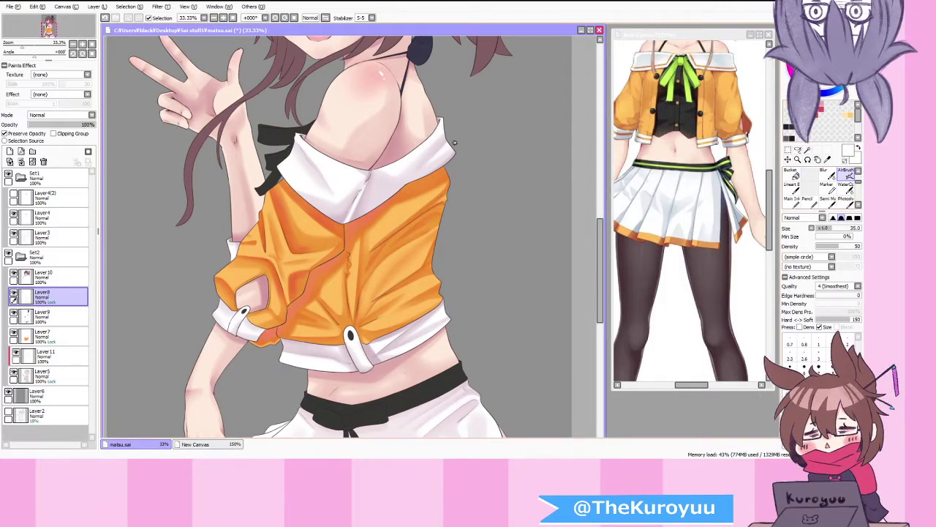
{"action": "scroll", "coordinate": [442, 121], "scroll_direction": "up", "scroll_amount": 3}
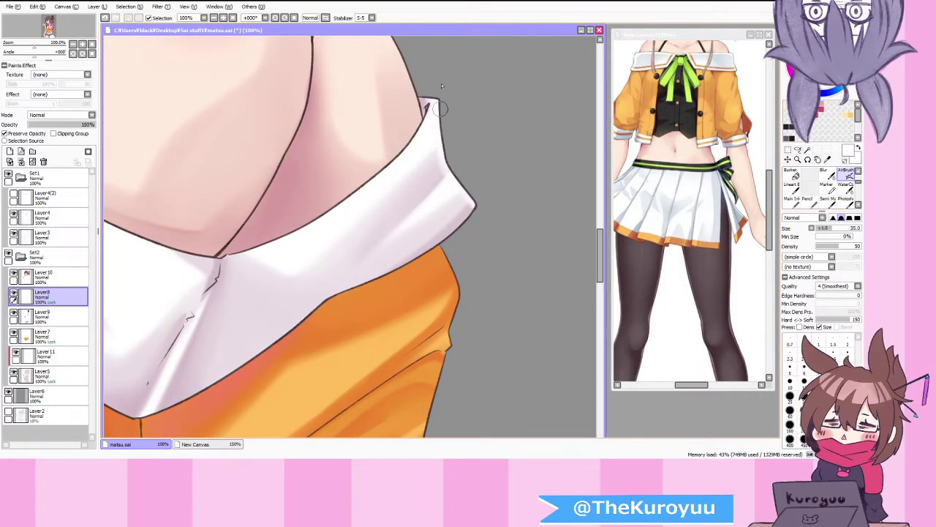
{"action": "scroll", "coordinate": [410, 278], "scroll_direction": "down", "scroll_amount": 1}
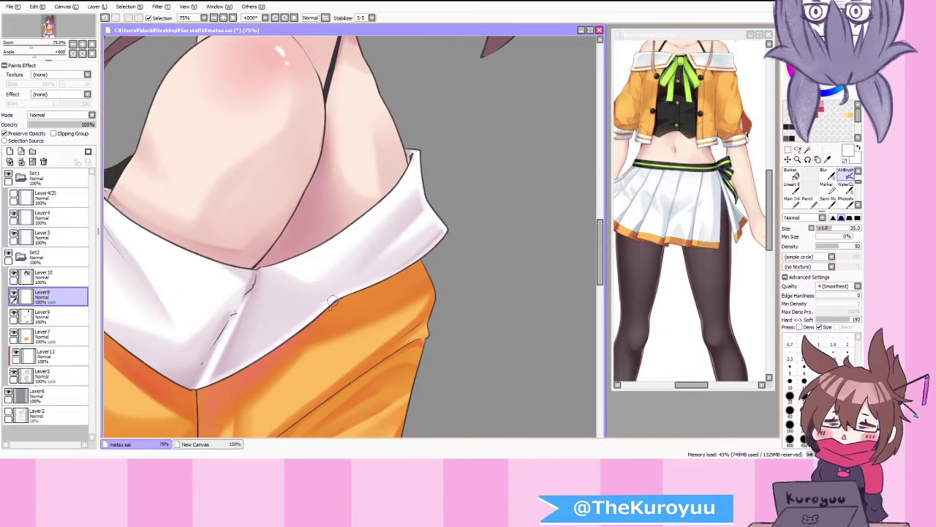
{"action": "scroll", "coordinate": [343, 316], "scroll_direction": "down", "scroll_amount": 2}
{"action": "scroll", "coordinate": [264, 318], "scroll_direction": "up", "scroll_amount": 2}
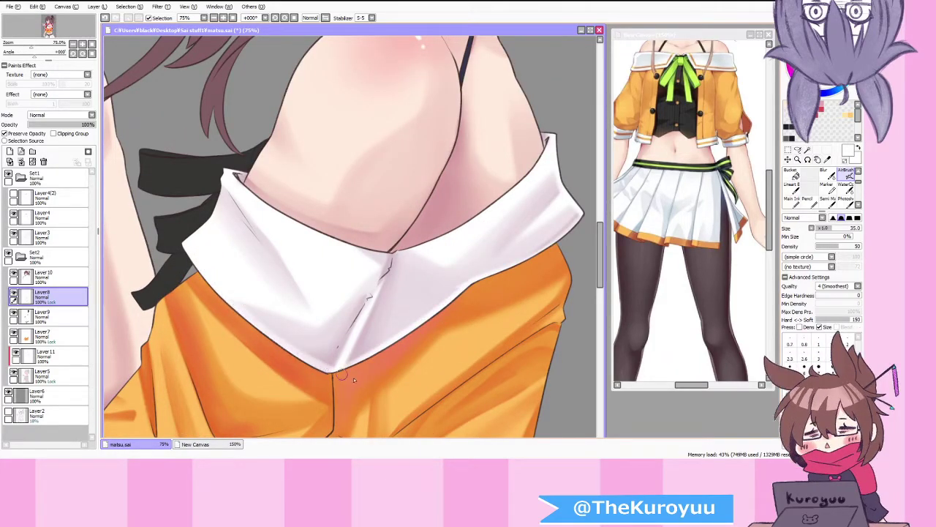
{"action": "left_click_drag", "start_coordinate": [298, 351], "coordinate": [343, 380]}
{"action": "scroll", "coordinate": [259, 265], "scroll_direction": "down", "scroll_amount": 4}
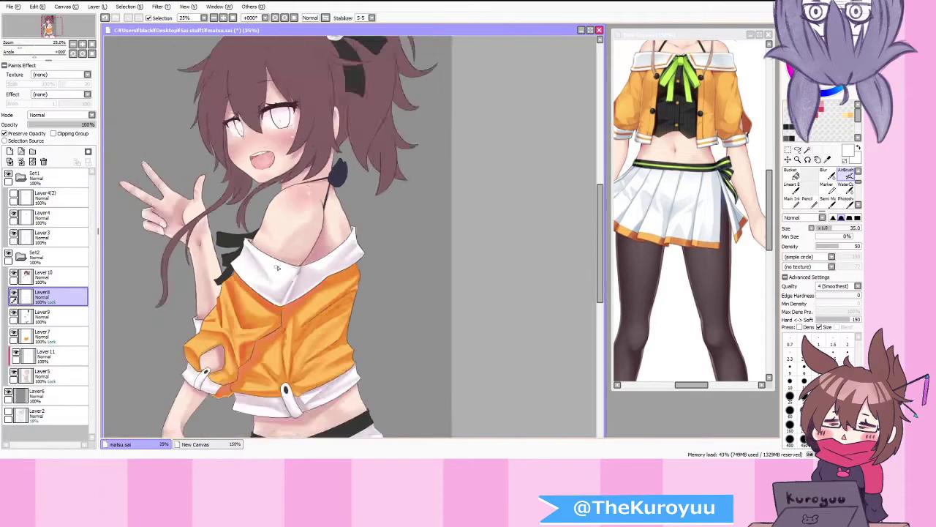
Step: Highlight the outer edges of the jacket's white hem band in pure white with the AirBrush at size 35
{"action": "scroll", "coordinate": [242, 351], "scroll_direction": "up", "scroll_amount": 1}
{"action": "scroll", "coordinate": [241, 363], "scroll_direction": "up", "scroll_amount": 3}
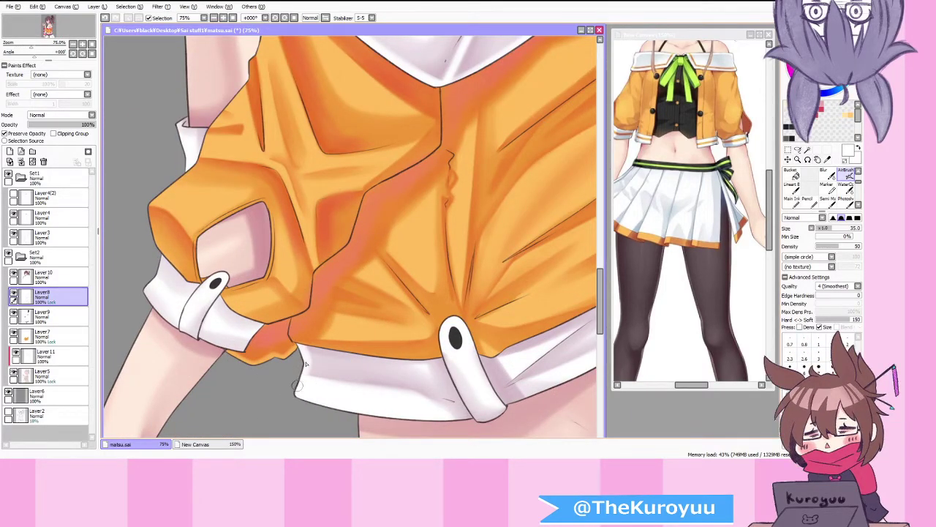
{"action": "scroll", "coordinate": [306, 373], "scroll_direction": "down", "scroll_amount": 2}
{"action": "scroll", "coordinate": [462, 343], "scroll_direction": "up", "scroll_amount": 2}
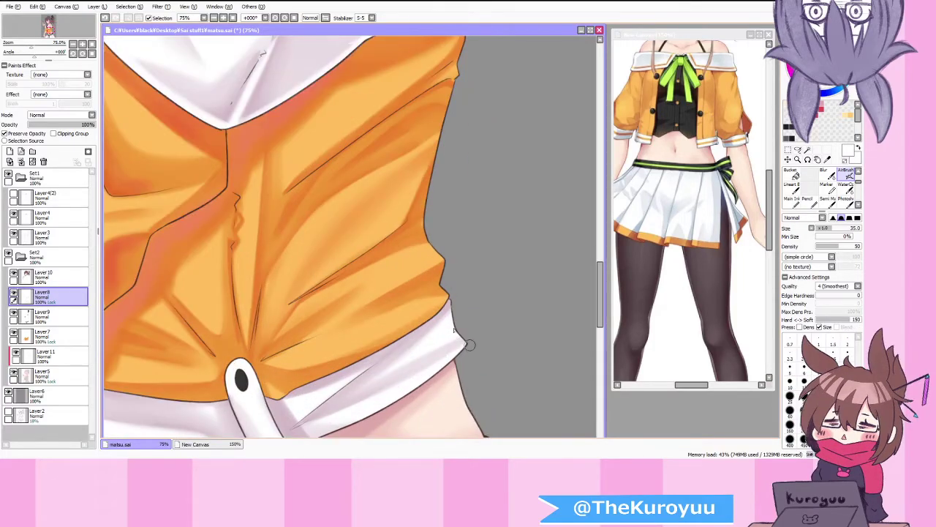
{"action": "scroll", "coordinate": [479, 361], "scroll_direction": "down", "scroll_amount": 2}
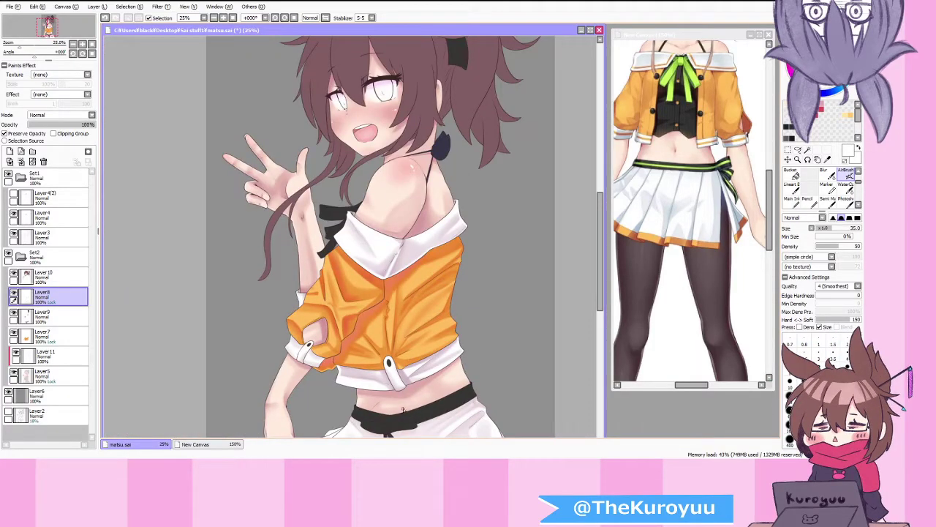
{"action": "scroll", "coordinate": [414, 395], "scroll_direction": "up", "scroll_amount": 1}
{"action": "scroll", "coordinate": [389, 363], "scroll_direction": "down", "scroll_amount": 2}
{"action": "left_click_drag", "start_coordinate": [601, 280], "coordinate": [601, 335]}
{"action": "left_click_drag", "start_coordinate": [601, 276], "coordinate": [601, 242]}
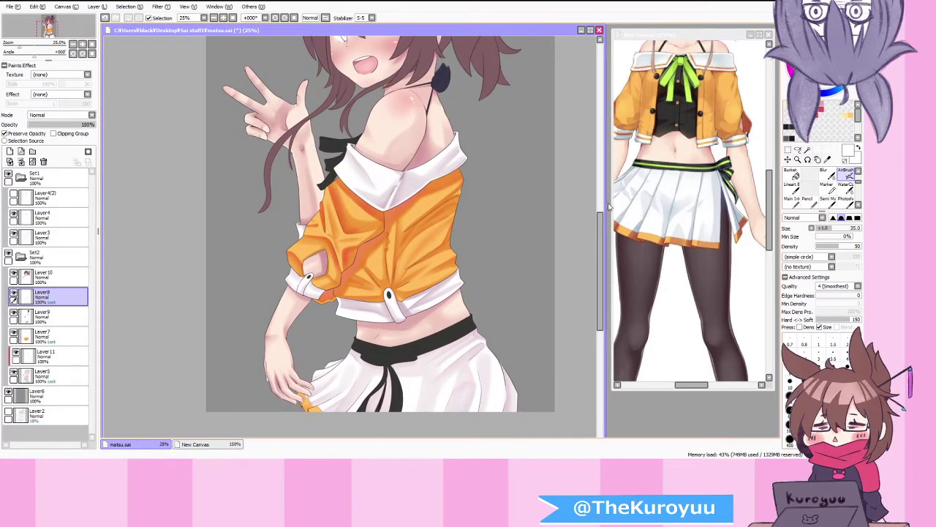
Step: Pick the jacket's light orange and add a new layer clipped to the white trim layer
{"action": "left_click", "coordinate": [432, 199], "text": "alt"}
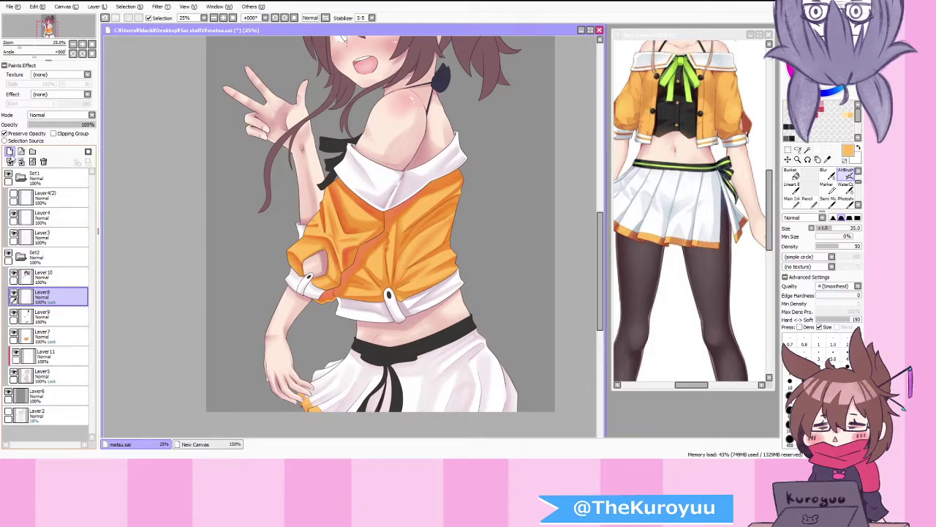
{"action": "left_click", "coordinate": [11, 152]}
{"action": "left_click", "coordinate": [65, 134]}
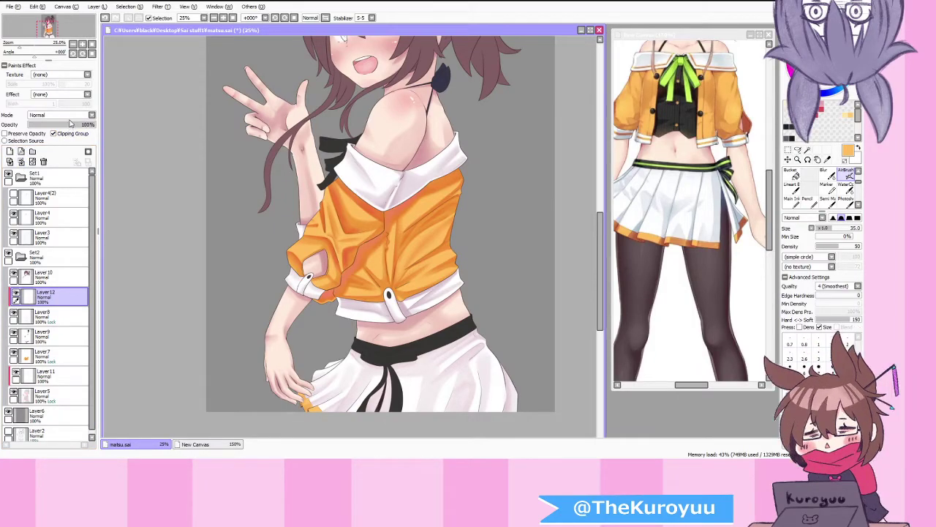
Step: Airbrush a light orange stripe down the front section of the white collar with the canvas rotated
{"action": "key", "text": "End"}
{"action": "key", "text": "End"}
{"action": "key", "text": "End"}
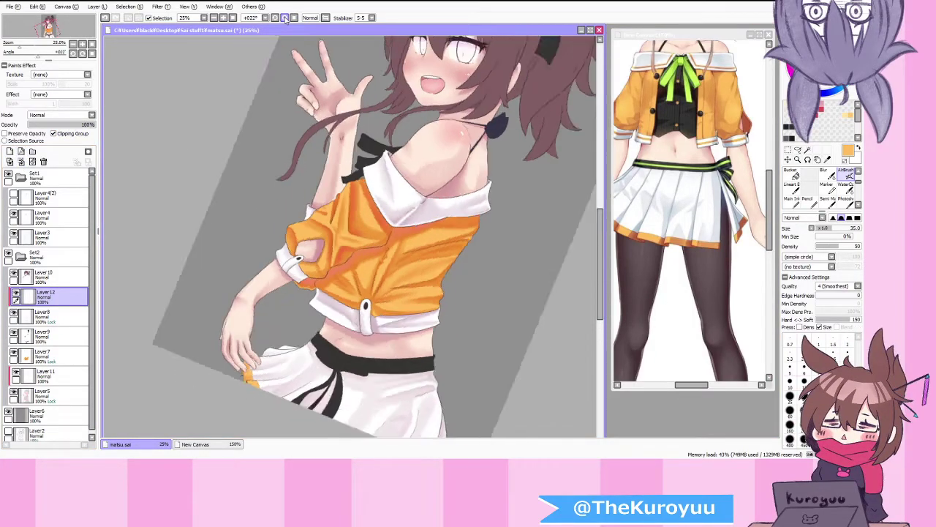
{"action": "scroll", "coordinate": [414, 230], "scroll_direction": "up", "scroll_amount": 2}
{"action": "mouse_move", "coordinate": [413, 269]}
{"action": "left_mouse_down"}
{"action": "mouse_move", "coordinate": [403, 137]}
{"action": "mouse_move", "coordinate": [410, 247]}
{"action": "left_mouse_up"}
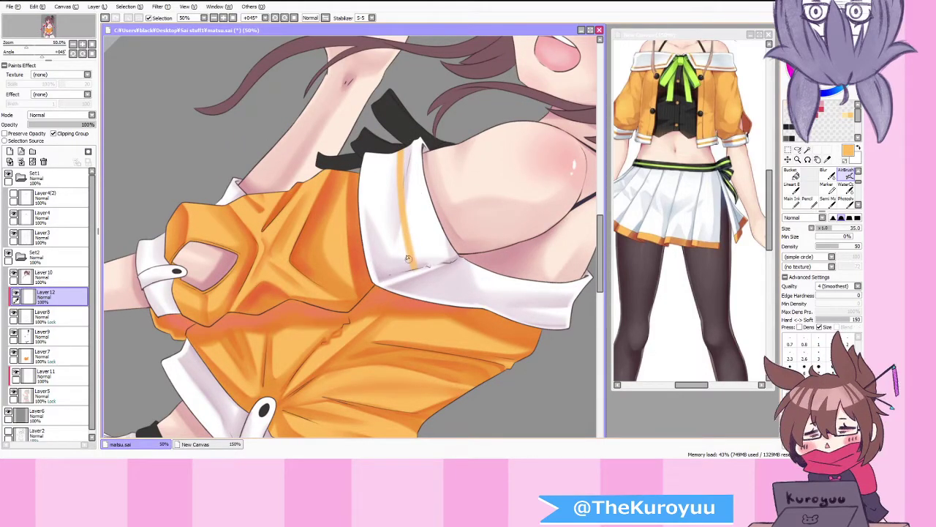
{"action": "mouse_move", "coordinate": [389, 149]}
{"action": "left_mouse_down"}
{"action": "mouse_move", "coordinate": [401, 272]}
{"action": "mouse_move", "coordinate": [409, 267]}
{"action": "mouse_move", "coordinate": [398, 145]}
{"action": "mouse_move", "coordinate": [398, 241]}
{"action": "left_mouse_up"}
{"action": "mouse_move", "coordinate": [390, 191]}
{"action": "left_mouse_down"}
{"action": "mouse_move", "coordinate": [387, 164]}
{"action": "mouse_move", "coordinate": [402, 269]}
{"action": "mouse_move", "coordinate": [397, 150]}
{"action": "mouse_move", "coordinate": [408, 265]}
{"action": "left_mouse_up"}
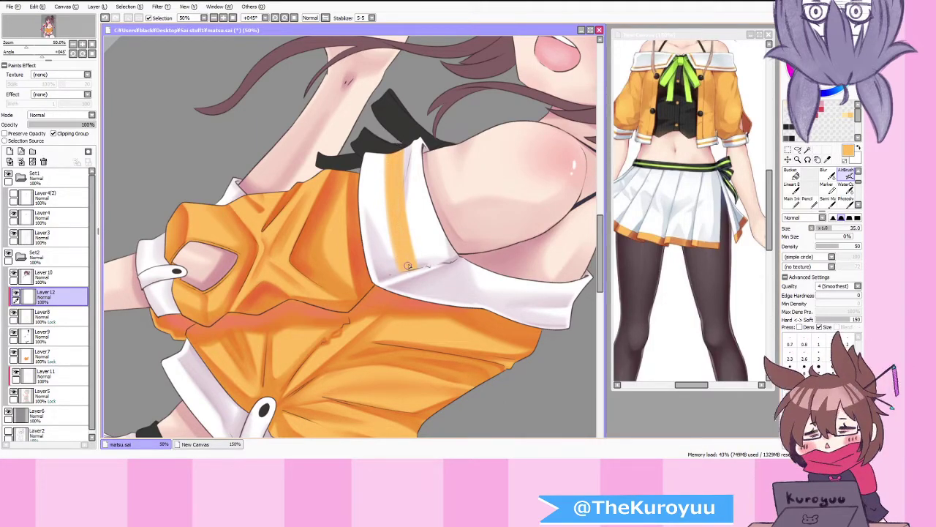
Step: Continue the orange stripe around the collar's corner and along its back section to the outer edge
{"action": "mouse_move", "coordinate": [392, 146]}
{"action": "left_mouse_down"}
{"action": "mouse_move", "coordinate": [403, 273]}
{"action": "mouse_move", "coordinate": [571, 316]}
{"action": "left_mouse_up"}
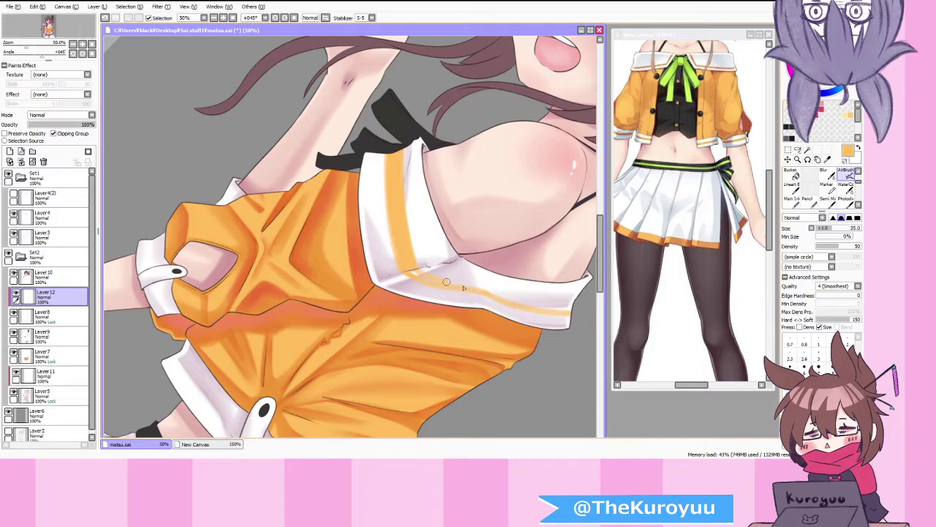
{"action": "mouse_move", "coordinate": [488, 292]}
{"action": "left_mouse_down"}
{"action": "mouse_move", "coordinate": [526, 305]}
{"action": "mouse_move", "coordinate": [571, 312]}
{"action": "left_mouse_up"}
{"action": "left_click_drag", "start_coordinate": [490, 291], "coordinate": [570, 312]}
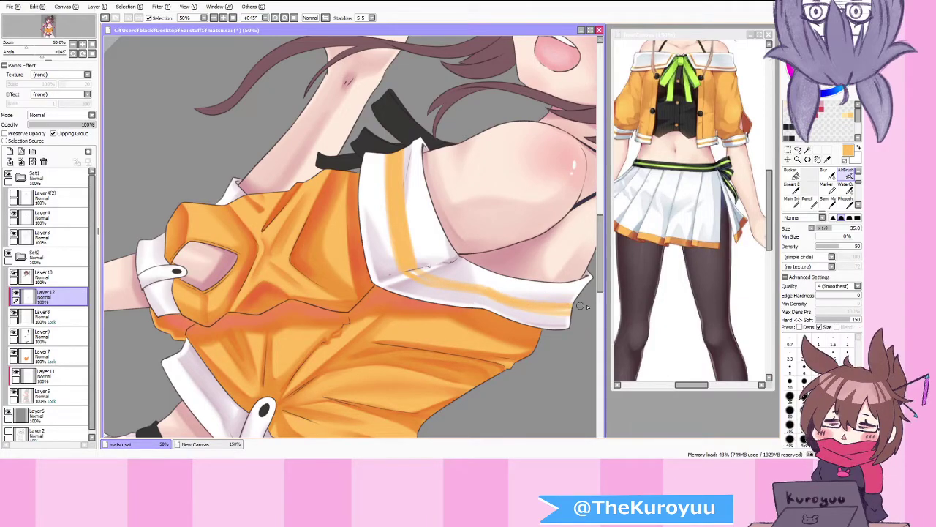
{"action": "scroll", "coordinate": [326, 85], "scroll_direction": "down", "scroll_amount": 1}
{"action": "left_click", "coordinate": [283, 17]}
{"action": "left_click", "coordinate": [283, 18]}
{"action": "left_click", "coordinate": [283, 18]}
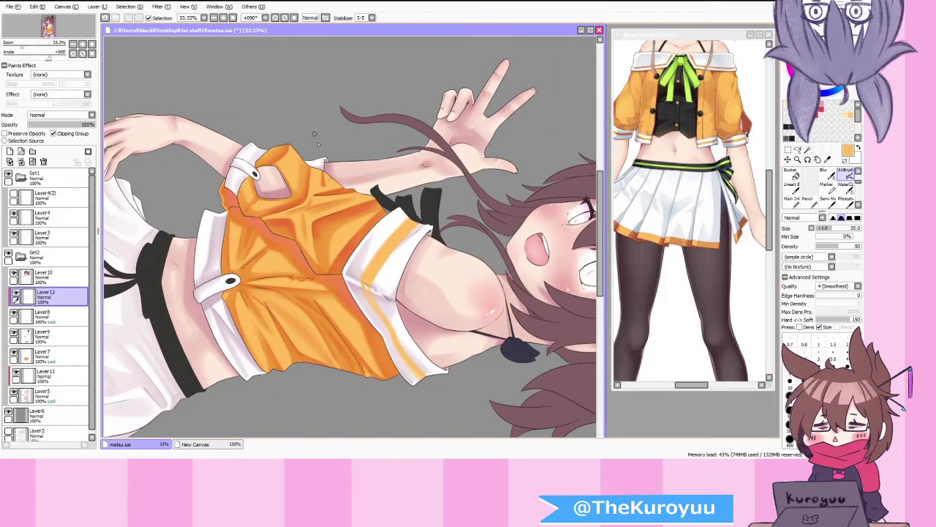
{"action": "scroll", "coordinate": [412, 359], "scroll_direction": "up", "scroll_amount": 3}
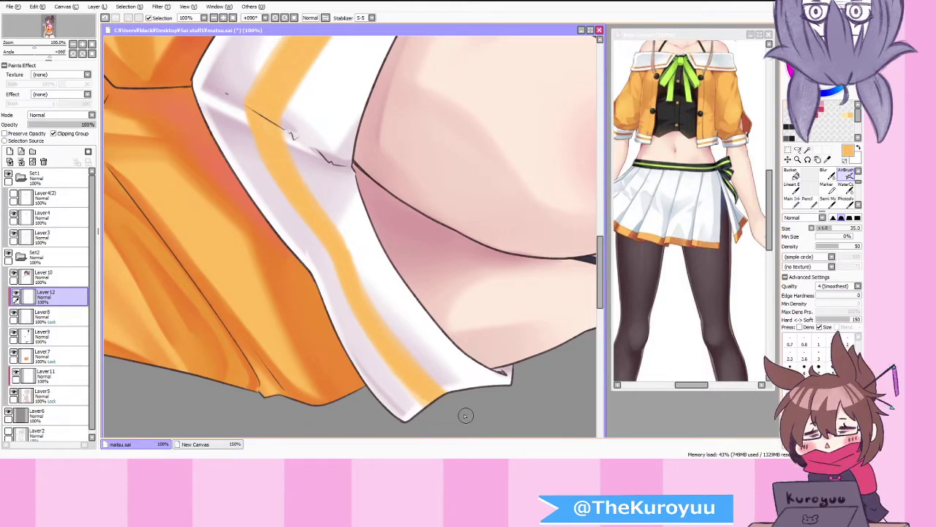
{"action": "scroll", "coordinate": [347, 247], "scroll_direction": "down", "scroll_amount": 2}
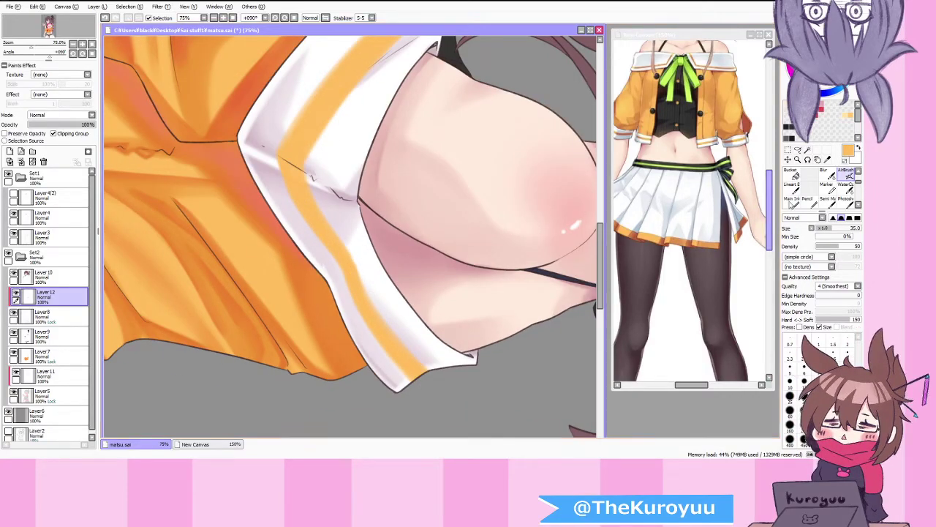
Step: Refine the collar stripe where it turns at the fold with the WaterColor brush at size 50
{"action": "left_click", "coordinate": [846, 188]}
{"action": "scroll", "coordinate": [338, 228], "scroll_direction": "down", "scroll_amount": 1}
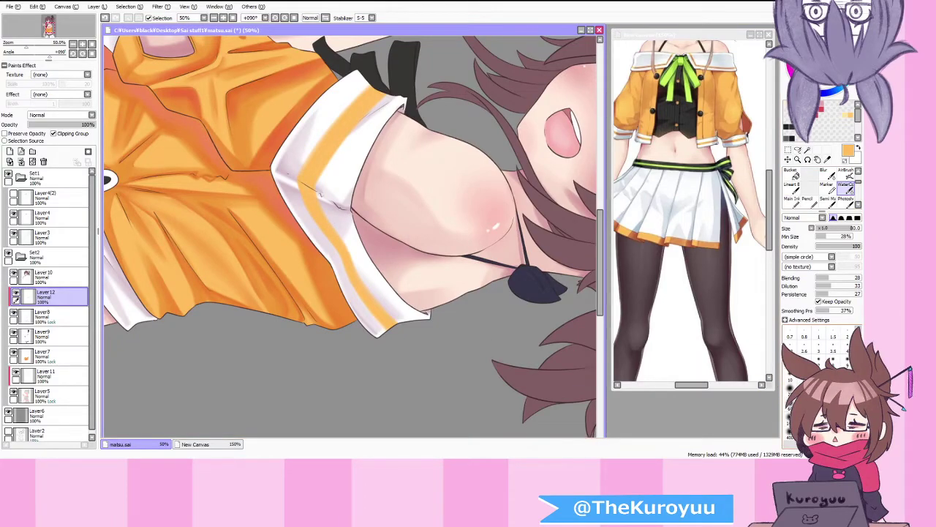
{"action": "key", "text": "["}
{"action": "key", "text": "["}
{"action": "key", "text": "["}
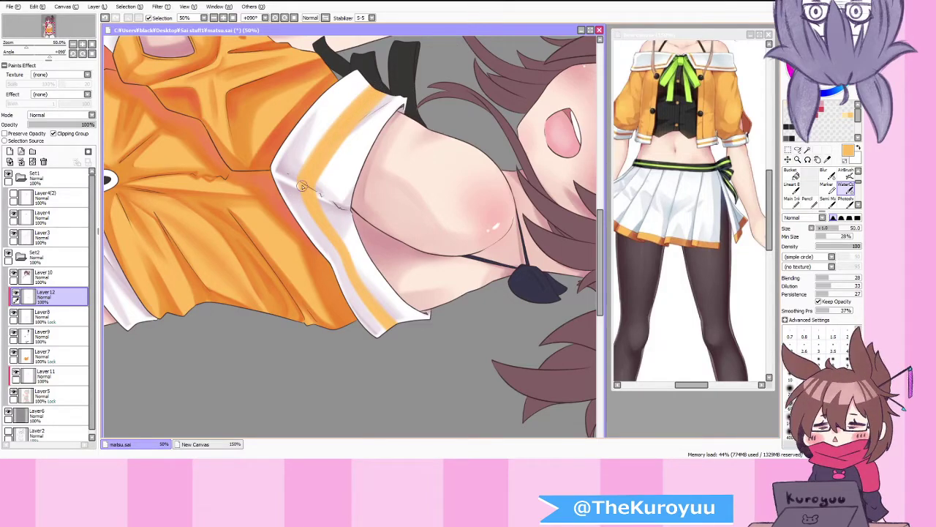
{"action": "scroll", "coordinate": [315, 205], "scroll_direction": "down", "scroll_amount": 3}
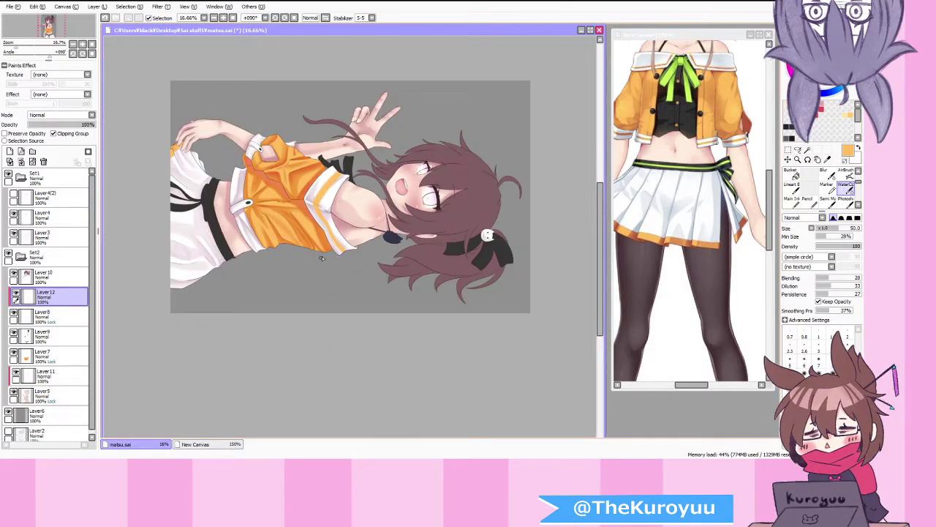
Step: Airbrush light orange stripes on the sleeve cuff on both sides of its buttoned tab
{"action": "left_click", "coordinate": [848, 175]}
{"action": "scroll", "coordinate": [256, 140], "scroll_direction": "up", "scroll_amount": 3}
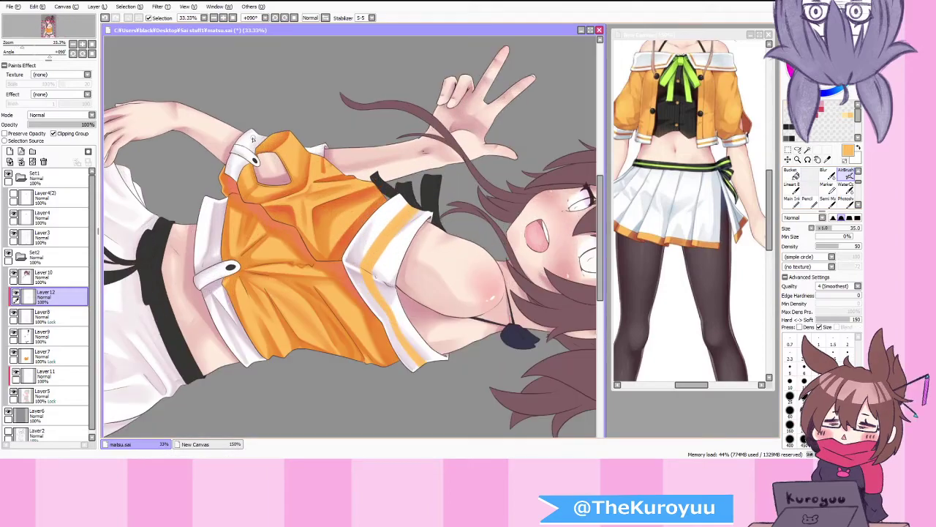
{"action": "scroll", "coordinate": [239, 159], "scroll_direction": "up", "scroll_amount": 1}
{"action": "left_click_drag", "start_coordinate": [241, 155], "coordinate": [224, 198]}
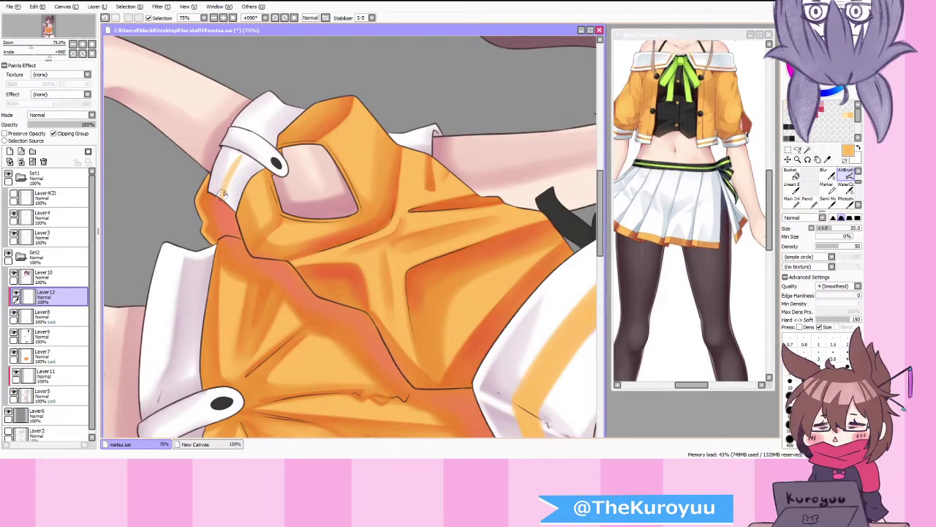
{"action": "left_click_drag", "start_coordinate": [242, 153], "coordinate": [224, 193]}
{"action": "mouse_move", "coordinate": [243, 159]}
{"action": "left_mouse_down"}
{"action": "mouse_move", "coordinate": [225, 217]}
{"action": "mouse_move", "coordinate": [246, 150]}
{"action": "mouse_move", "coordinate": [220, 215]}
{"action": "left_mouse_up"}
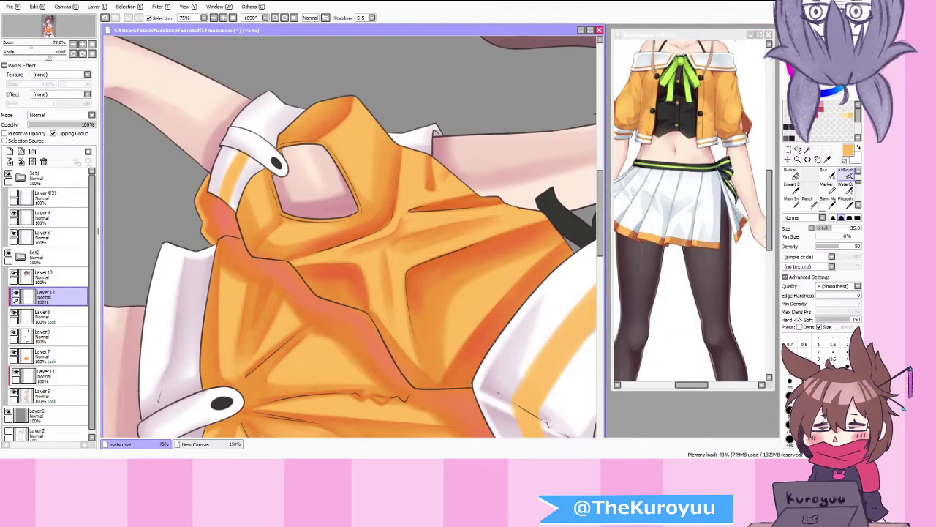
{"action": "mouse_move", "coordinate": [256, 130]}
{"action": "left_mouse_down"}
{"action": "mouse_move", "coordinate": [296, 101]}
{"action": "mouse_move", "coordinate": [261, 135]}
{"action": "mouse_move", "coordinate": [302, 100]}
{"action": "mouse_move", "coordinate": [259, 129]}
{"action": "left_mouse_up"}
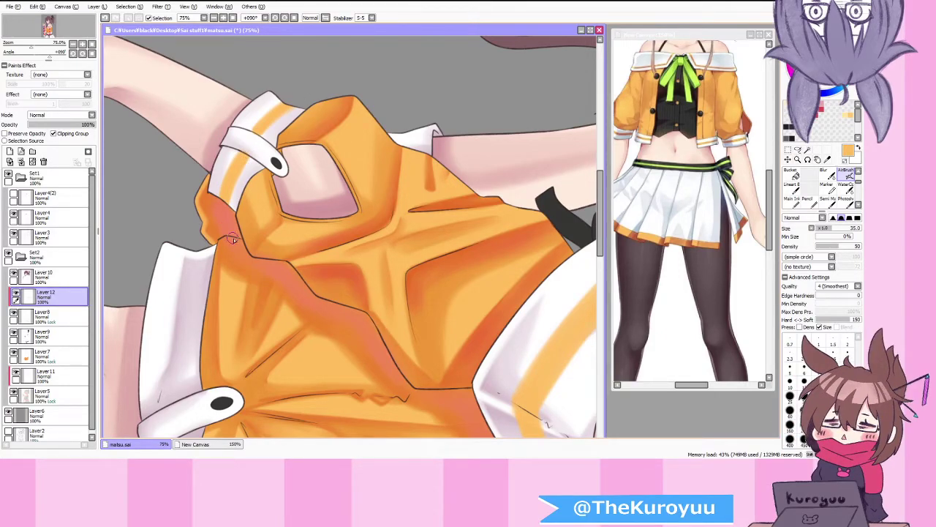
Step: Airbrush a light orange stripe at size 20 along the jacket's white hem, from the buttoned tab to the back edge
{"action": "scroll", "coordinate": [269, 256], "scroll_direction": "down", "scroll_amount": 3}
{"action": "scroll", "coordinate": [266, 334], "scroll_direction": "up", "scroll_amount": 3}
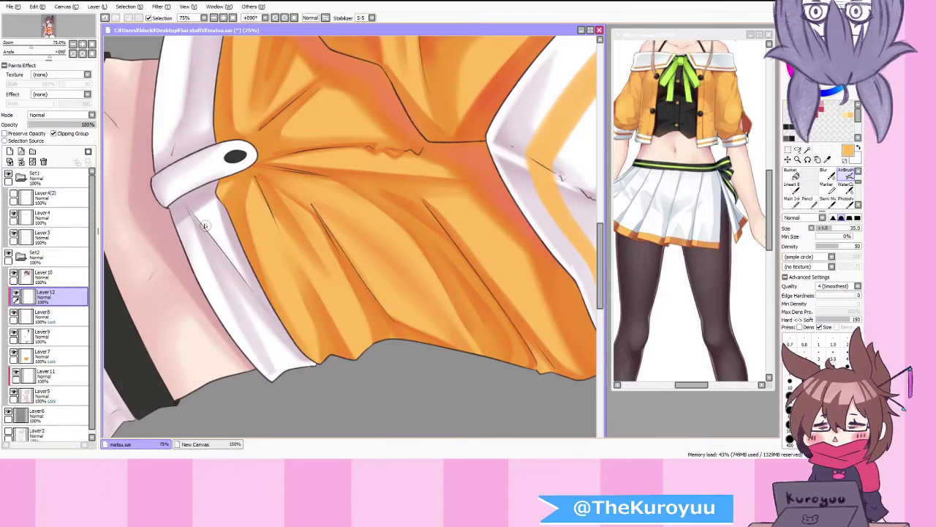
{"action": "mouse_move", "coordinate": [189, 193]}
{"action": "left_mouse_down"}
{"action": "mouse_move", "coordinate": [251, 317]}
{"action": "mouse_move", "coordinate": [308, 381]}
{"action": "left_mouse_up"}
{"action": "key", "text": "ctrl+z"}
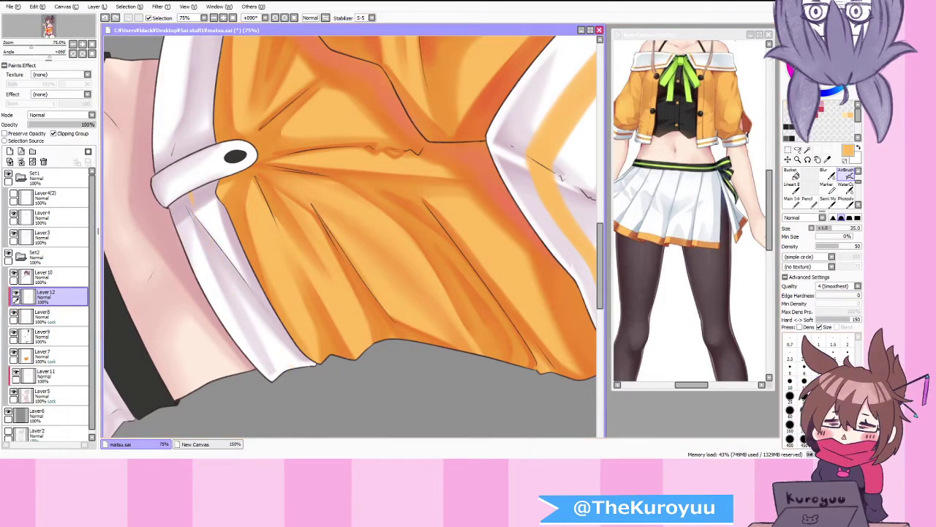
{"action": "key", "text": "bracketleft"}
{"action": "key", "text": "bracketleft"}
{"action": "key", "text": "bracketleft"}
{"action": "mouse_move", "coordinate": [186, 196]}
{"action": "left_mouse_down"}
{"action": "mouse_move", "coordinate": [200, 218]}
{"action": "mouse_move", "coordinate": [194, 189]}
{"action": "mouse_move", "coordinate": [207, 231]}
{"action": "mouse_move", "coordinate": [187, 202]}
{"action": "mouse_move", "coordinate": [206, 226]}
{"action": "mouse_move", "coordinate": [194, 191]}
{"action": "mouse_move", "coordinate": [211, 237]}
{"action": "mouse_move", "coordinate": [187, 197]}
{"action": "mouse_move", "coordinate": [231, 296]}
{"action": "mouse_move", "coordinate": [260, 342]}
{"action": "left_mouse_up"}
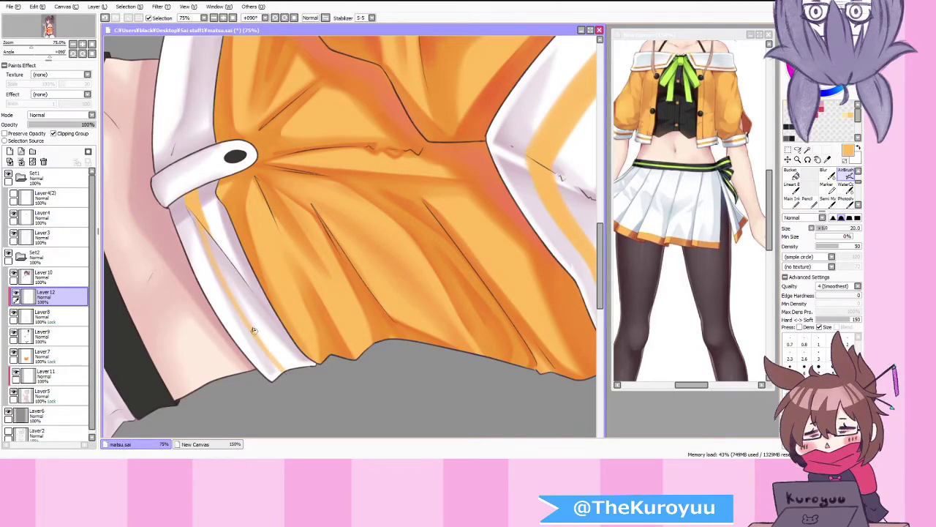
{"action": "mouse_move", "coordinate": [211, 233]}
{"action": "left_mouse_down"}
{"action": "mouse_move", "coordinate": [257, 333]}
{"action": "mouse_move", "coordinate": [303, 384]}
{"action": "mouse_move", "coordinate": [249, 331]}
{"action": "mouse_move", "coordinate": [211, 233]}
{"action": "mouse_move", "coordinate": [236, 298]}
{"action": "left_mouse_up"}
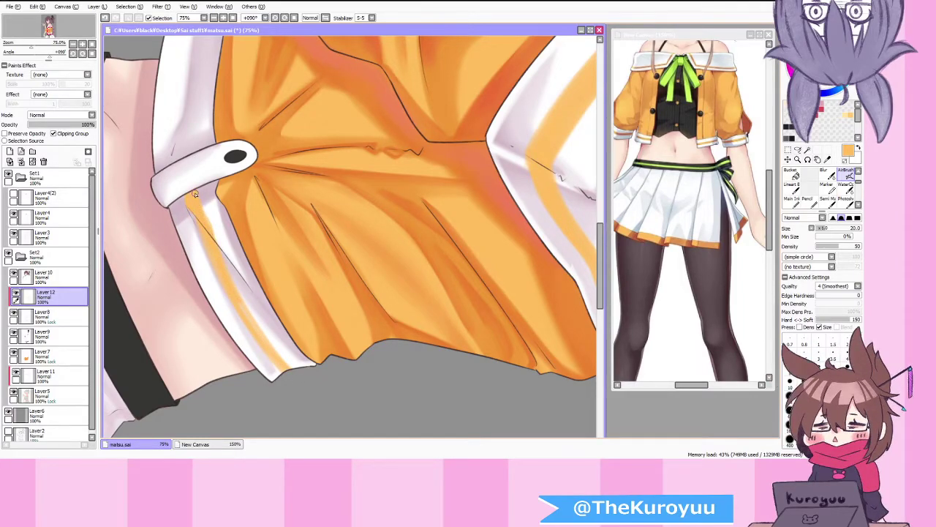
{"action": "left_click_drag", "start_coordinate": [218, 258], "coordinate": [262, 338]}
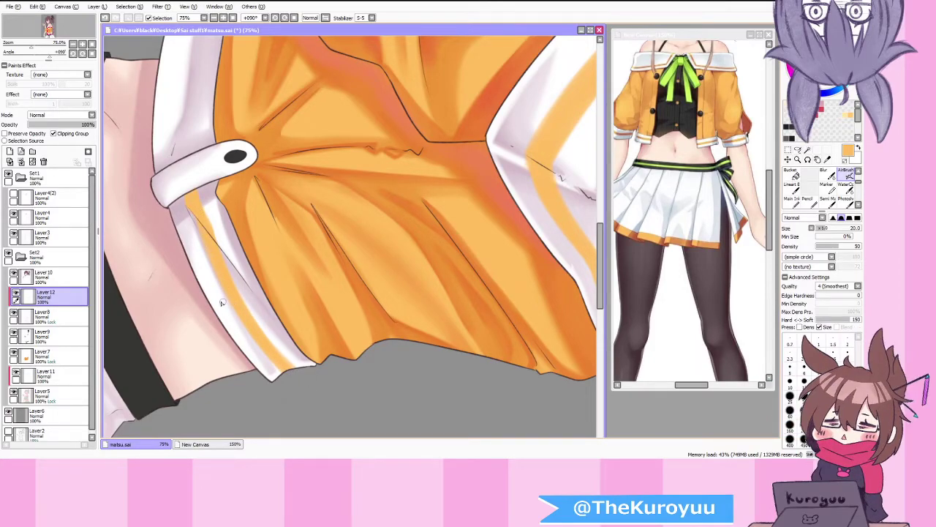
Step: Paint the matching orange stripe on the hem section between the buttoned tab and the sleeve
{"action": "scroll", "coordinate": [210, 280], "scroll_direction": "down", "scroll_amount": 3}
{"action": "scroll", "coordinate": [193, 183], "scroll_direction": "up", "scroll_amount": 3}
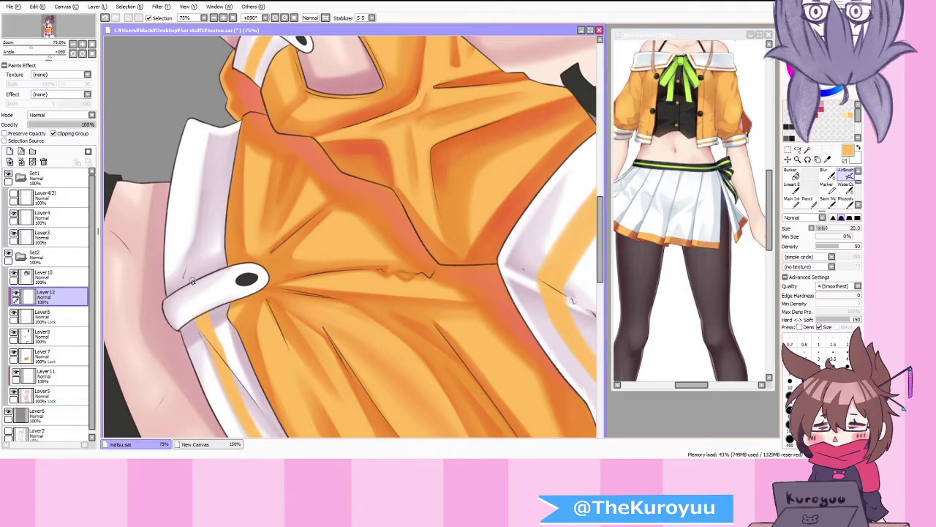
{"action": "mouse_move", "coordinate": [196, 236]}
{"action": "left_mouse_down"}
{"action": "mouse_move", "coordinate": [212, 128]}
{"action": "mouse_move", "coordinate": [199, 182]}
{"action": "left_mouse_up"}
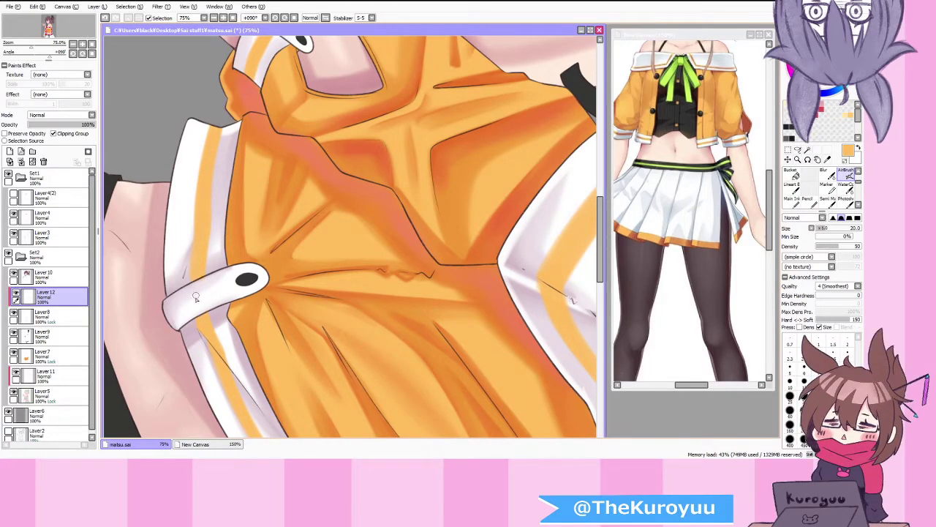
{"action": "scroll", "coordinate": [196, 294], "scroll_direction": "down", "scroll_amount": 4}
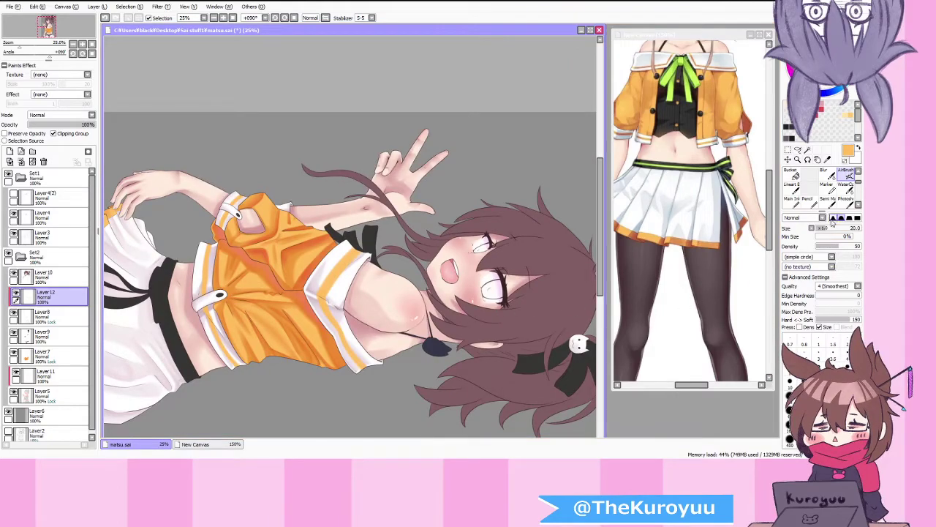
Step: Touch up the hem and cuff stripes with the WaterColor brush at size 50
{"action": "left_click", "coordinate": [829, 189]}
{"action": "left_click", "coordinate": [846, 189]}
{"action": "scroll", "coordinate": [302, 342], "scroll_direction": "up", "scroll_amount": 4}
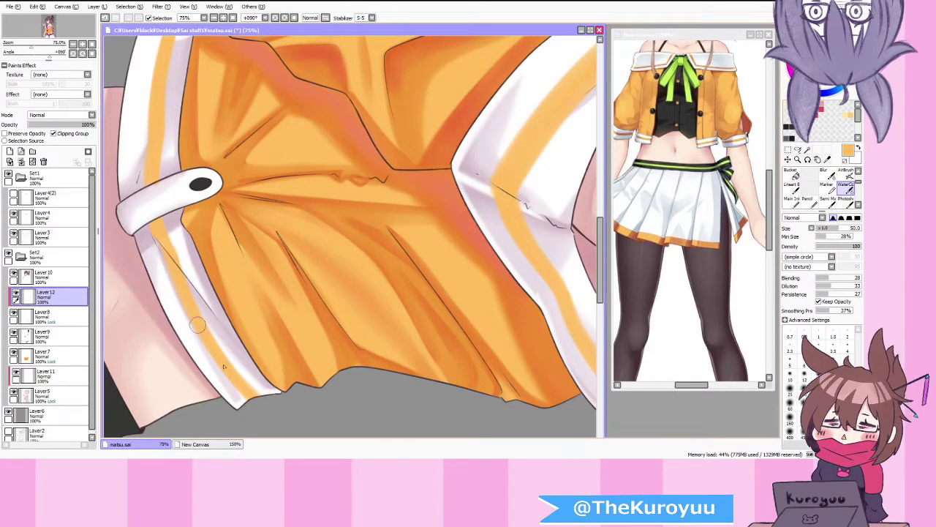
{"action": "scroll", "coordinate": [156, 176], "scroll_direction": "down", "scroll_amount": 2}
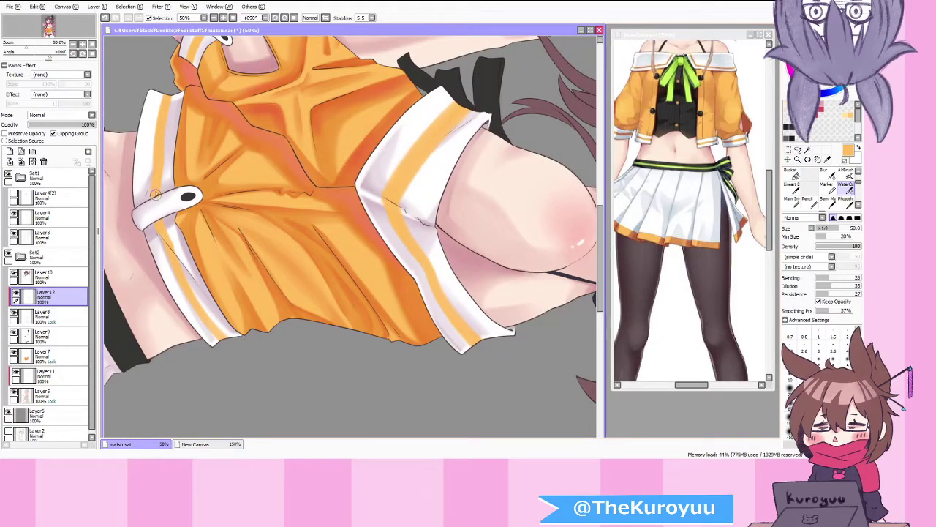
{"action": "scroll", "coordinate": [170, 83], "scroll_direction": "down", "scroll_amount": 2}
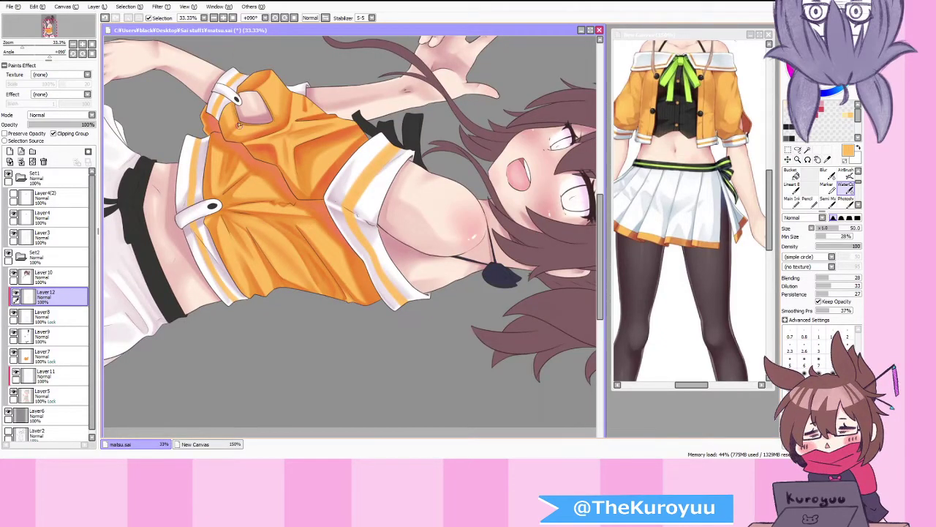
{"action": "scroll", "coordinate": [192, 182], "scroll_direction": "up", "scroll_amount": 3}
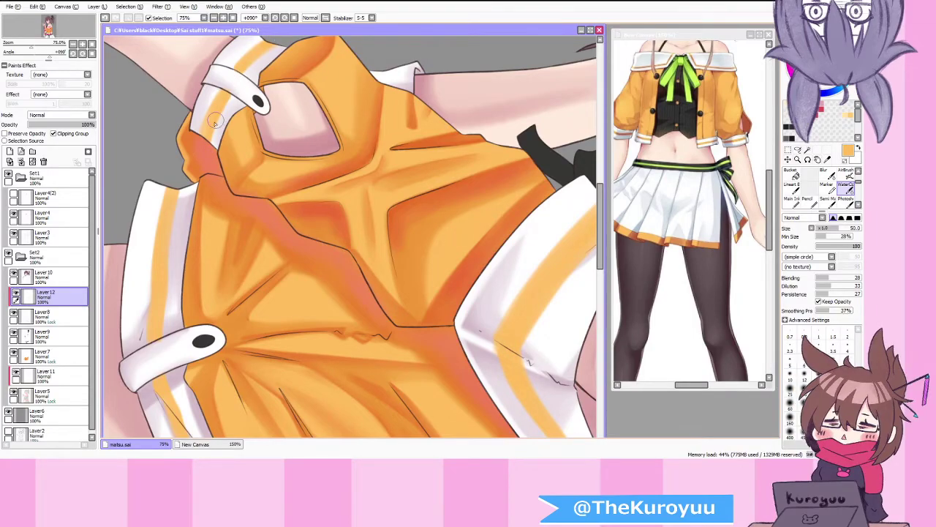
{"action": "scroll", "coordinate": [194, 191], "scroll_direction": "down", "scroll_amount": 4}
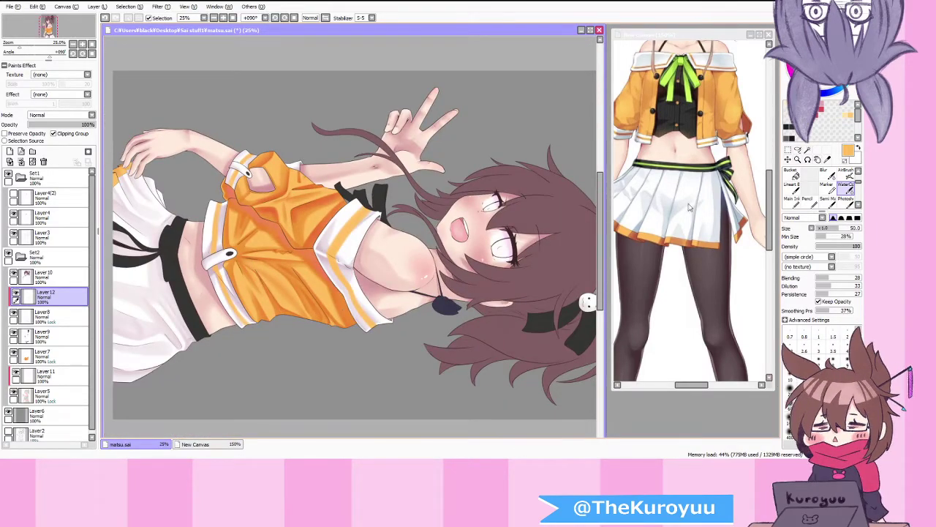
Step: Lock the opacity of Layer12 and airbrush darker orange shading at size 20 onto the sleeve cuff's stripe beside the buttoned tab
{"action": "left_click", "coordinate": [847, 173]}
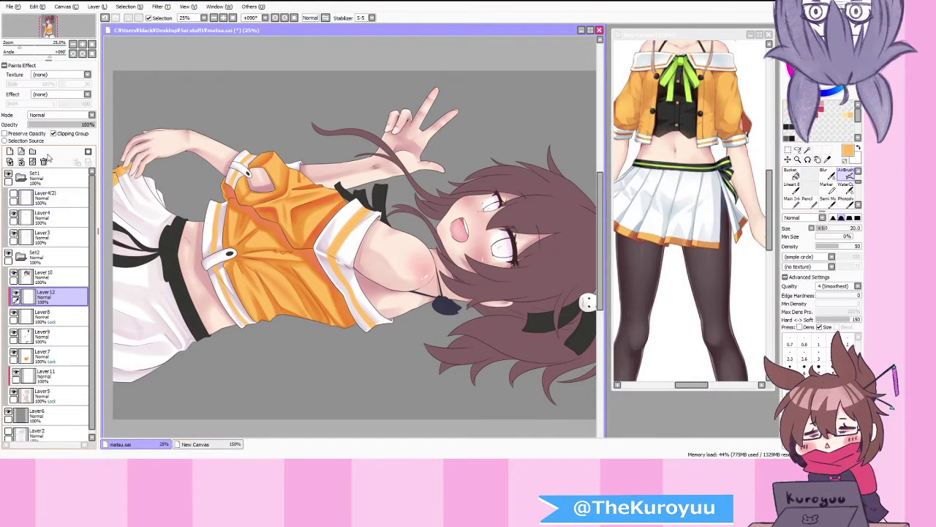
{"action": "left_click", "coordinate": [32, 135]}
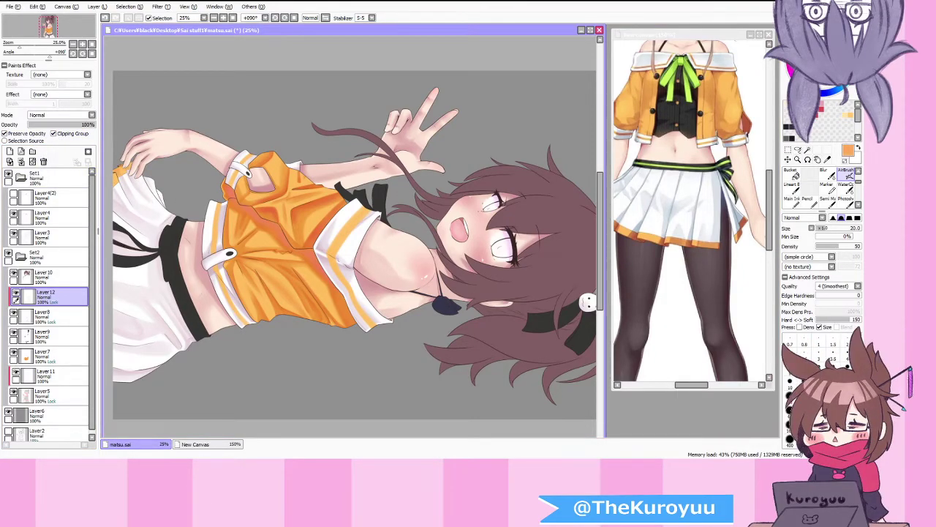
{"action": "scroll", "coordinate": [238, 191], "scroll_direction": "up", "scroll_amount": 1}
{"action": "scroll", "coordinate": [238, 190], "scroll_direction": "up", "scroll_amount": 1}
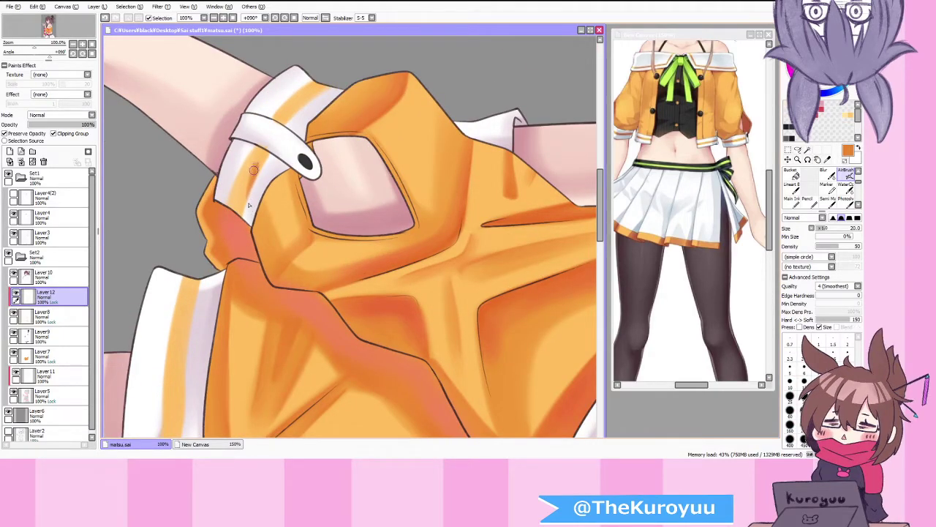
{"action": "scroll", "coordinate": [269, 134], "scroll_direction": "down", "scroll_amount": 2}
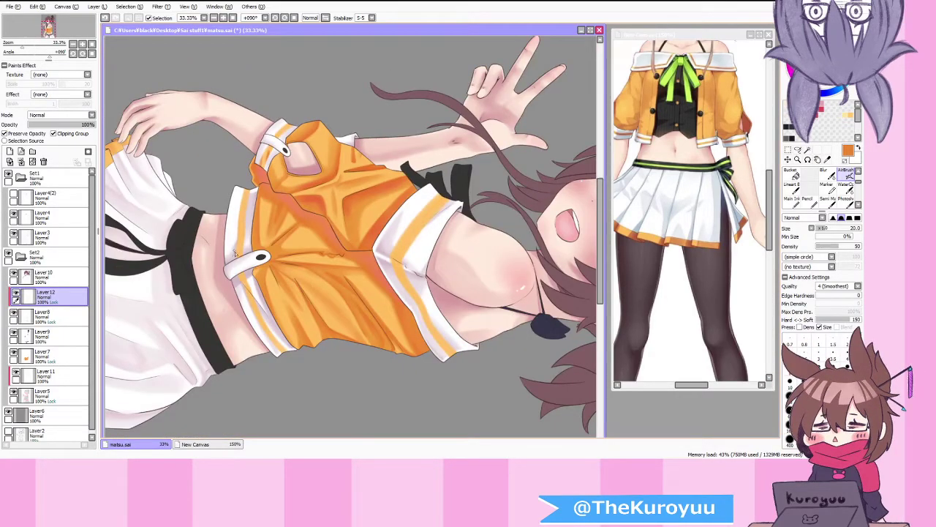
Step: Airbrush darker orange shadows on the hem stripe along the section nearest the sleeve and close to the buttoned tab
{"action": "scroll", "coordinate": [235, 251], "scroll_direction": "up", "scroll_amount": 2}
{"action": "left_click_drag", "start_coordinate": [263, 118], "coordinate": [235, 244]}
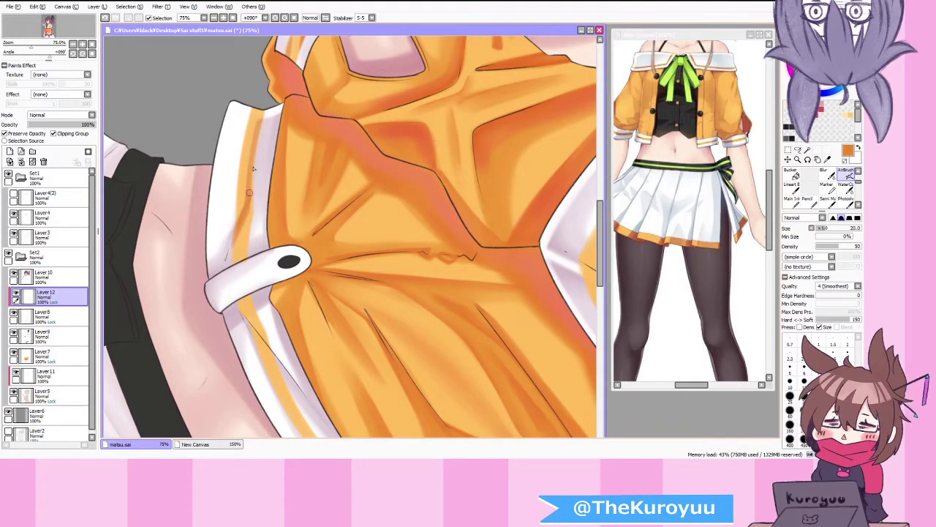
{"action": "left_click_drag", "start_coordinate": [243, 245], "coordinate": [232, 256]}
{"action": "scroll", "coordinate": [249, 293], "scroll_direction": "down", "scroll_amount": 2}
{"action": "scroll", "coordinate": [256, 314], "scroll_direction": "up", "scroll_amount": 2}
{"action": "mouse_move", "coordinate": [244, 297]}
{"action": "left_mouse_down"}
{"action": "mouse_move", "coordinate": [233, 291]}
{"action": "mouse_move", "coordinate": [237, 272]}
{"action": "left_mouse_up"}
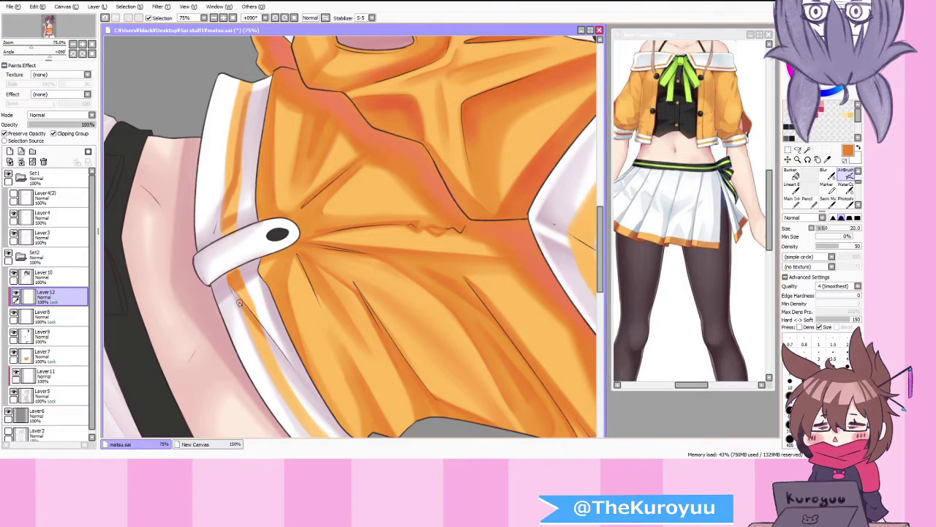
Step: Airbrush darker orange fold shadows on the hem stripe between the tab and back edge, and on the collar stripes near the centre fold
{"action": "scroll", "coordinate": [240, 303], "scroll_direction": "down", "scroll_amount": 3}
{"action": "scroll", "coordinate": [269, 353], "scroll_direction": "up", "scroll_amount": 3}
{"action": "left_click_drag", "start_coordinate": [185, 194], "coordinate": [227, 291]}
{"action": "left_click_drag", "start_coordinate": [191, 212], "coordinate": [249, 322]}
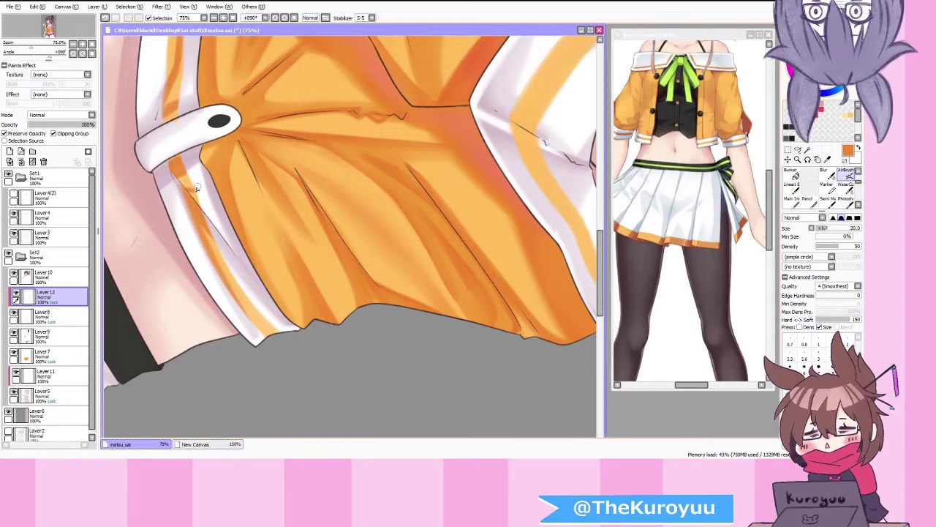
{"action": "scroll", "coordinate": [196, 192], "scroll_direction": "down", "scroll_amount": 2}
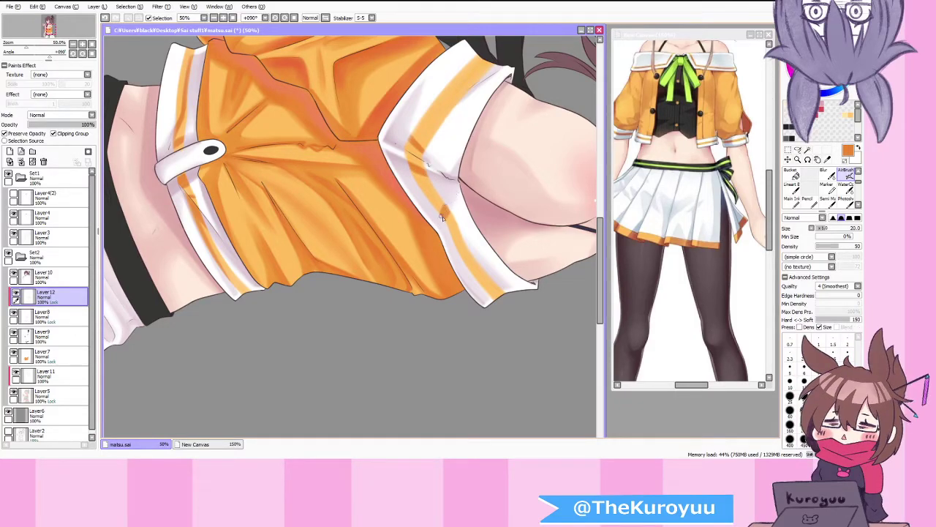
{"action": "scroll", "coordinate": [440, 216], "scroll_direction": "down", "scroll_amount": 1}
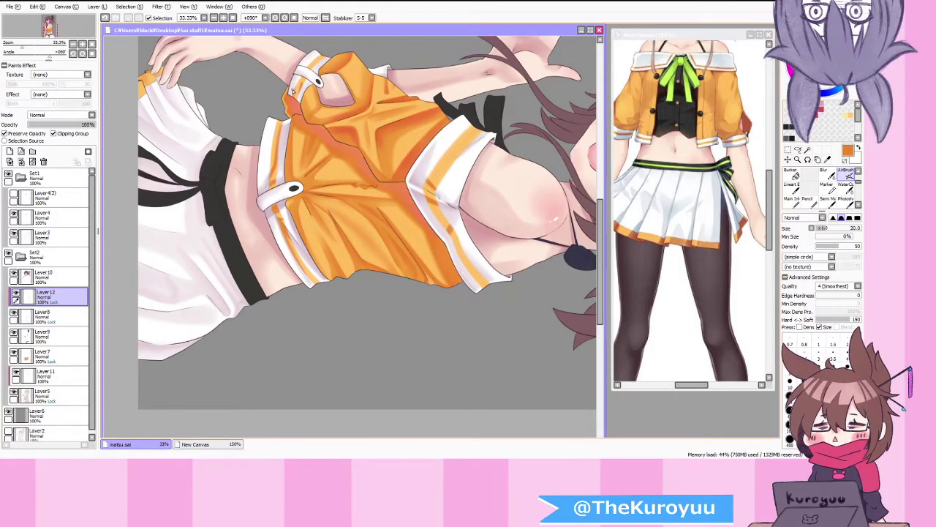
Step: Blend the stripe shading with the WaterColor brush at size 50 and reset the canvas rotation to upright
{"action": "left_click", "coordinate": [845, 188]}
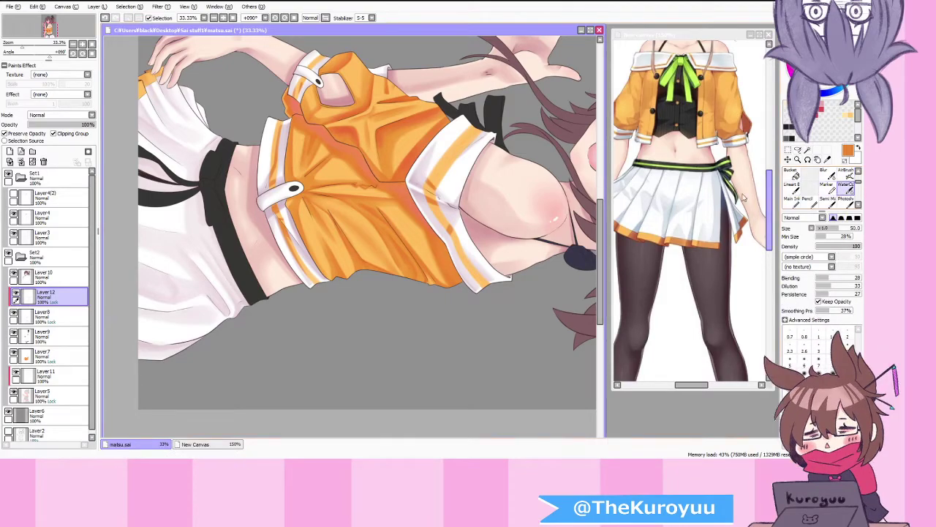
{"action": "scroll", "coordinate": [442, 210], "scroll_direction": "up", "scroll_amount": 1}
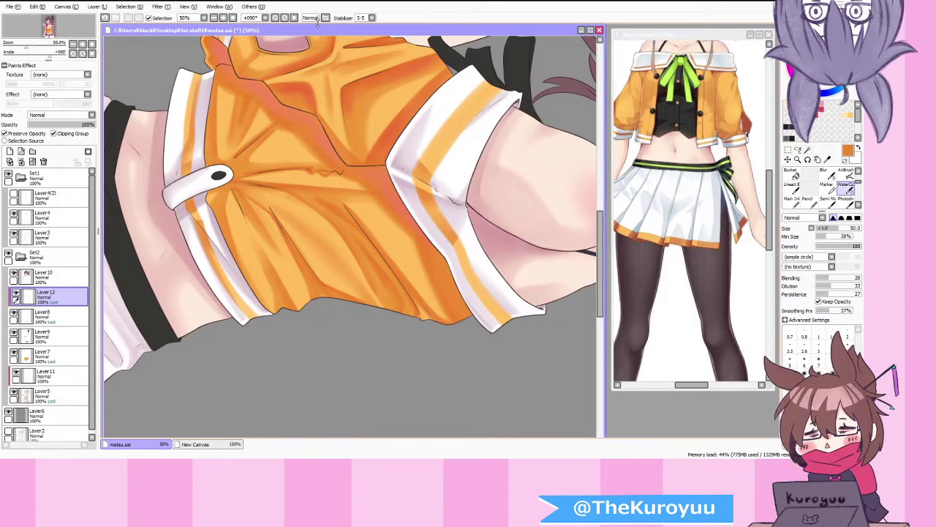
{"action": "left_click", "coordinate": [294, 17]}
{"action": "scroll", "coordinate": [323, 170], "scroll_direction": "down", "scroll_amount": 1}
{"action": "scroll", "coordinate": [334, 167], "scroll_direction": "down", "scroll_amount": 1}
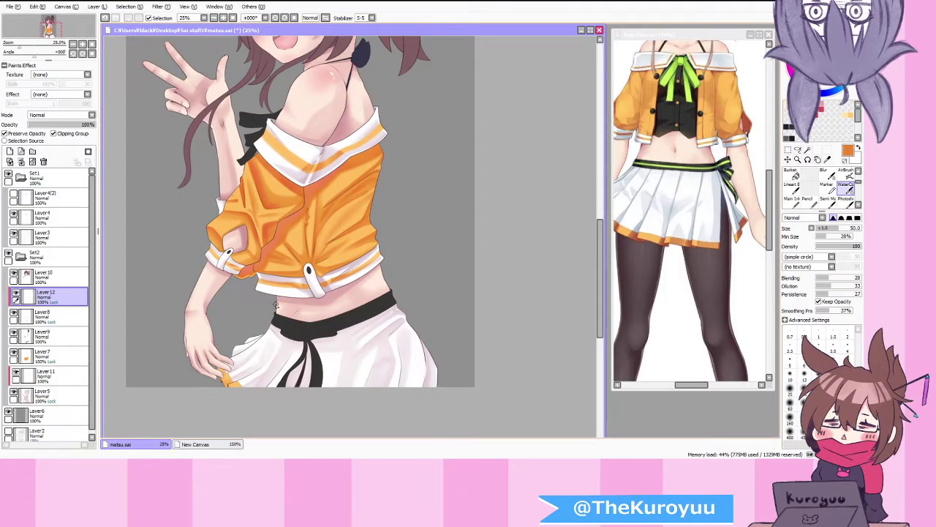
{"action": "scroll", "coordinate": [273, 303], "scroll_direction": "up", "scroll_amount": 3}
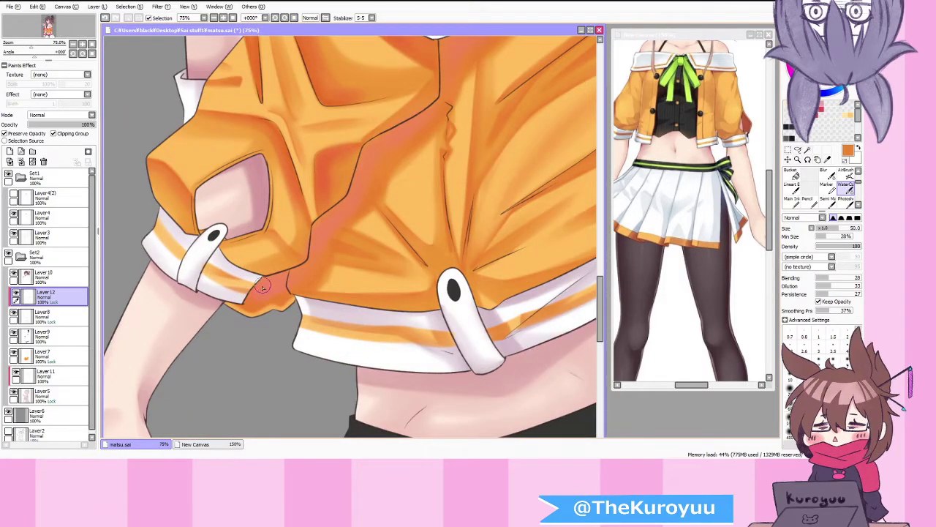
{"action": "scroll", "coordinate": [293, 307], "scroll_direction": "down", "scroll_amount": 3}
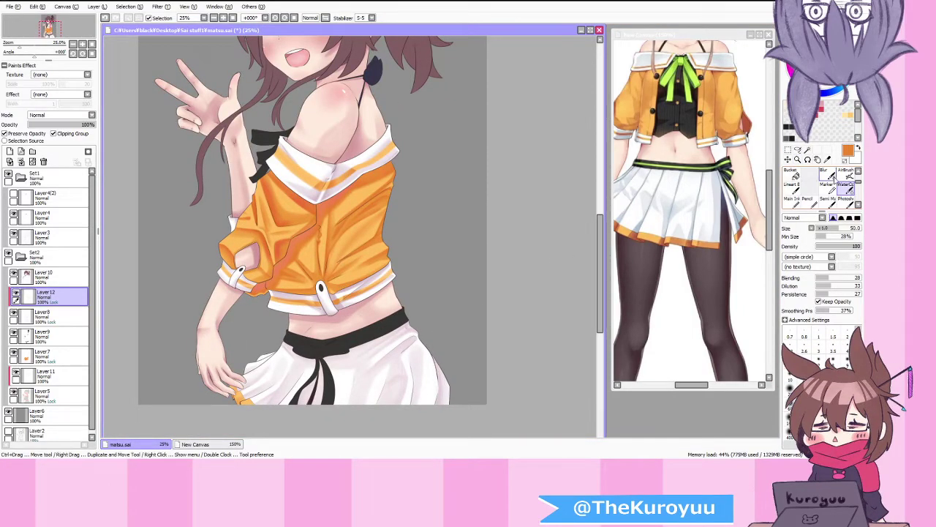
Step: Airbrush a darker orange fold shadow on the collar's front stripe and soften it with the WaterColor brush
{"action": "left_click", "coordinate": [846, 175]}
{"action": "scroll", "coordinate": [289, 154], "scroll_direction": "up", "scroll_amount": 3}
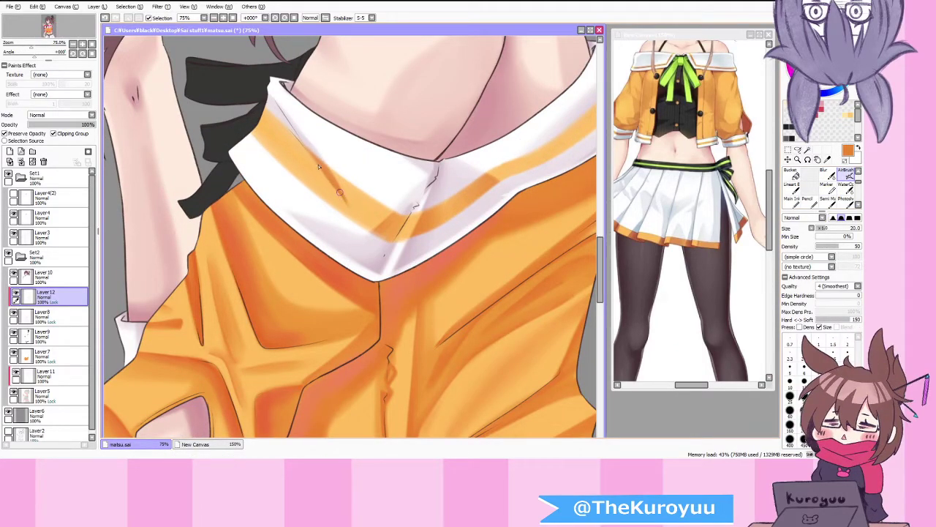
{"action": "key", "text": "c"}
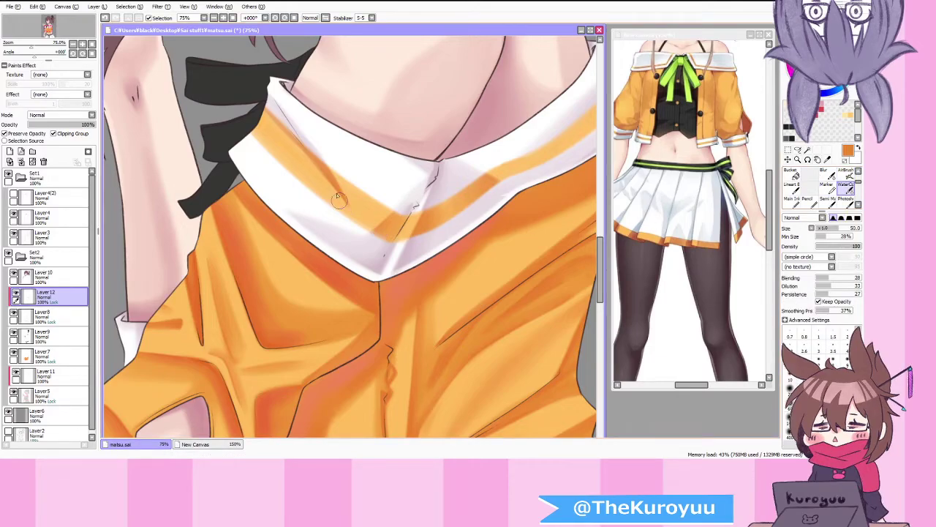
{"action": "scroll", "coordinate": [343, 210], "scroll_direction": "down", "scroll_amount": 1}
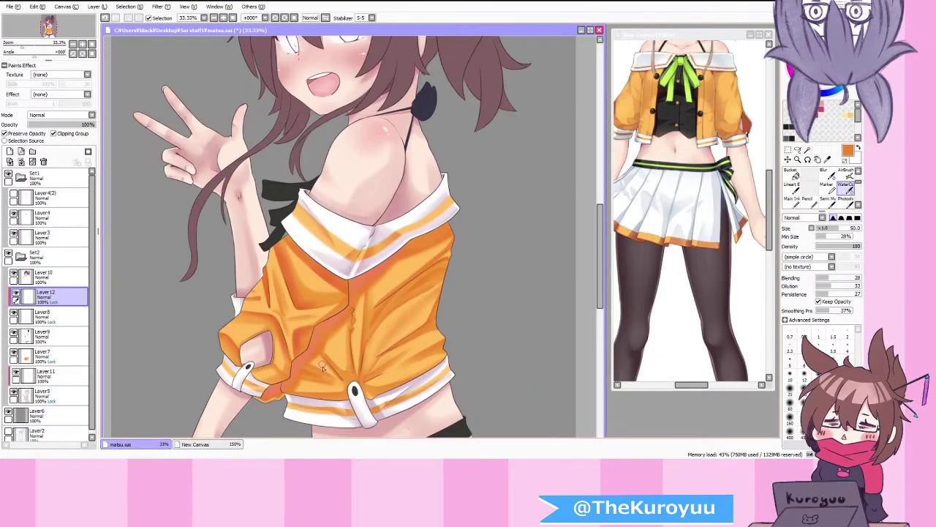
{"action": "scroll", "coordinate": [325, 347], "scroll_direction": "down", "scroll_amount": 1}
{"action": "left_click", "coordinate": [311, 456]}
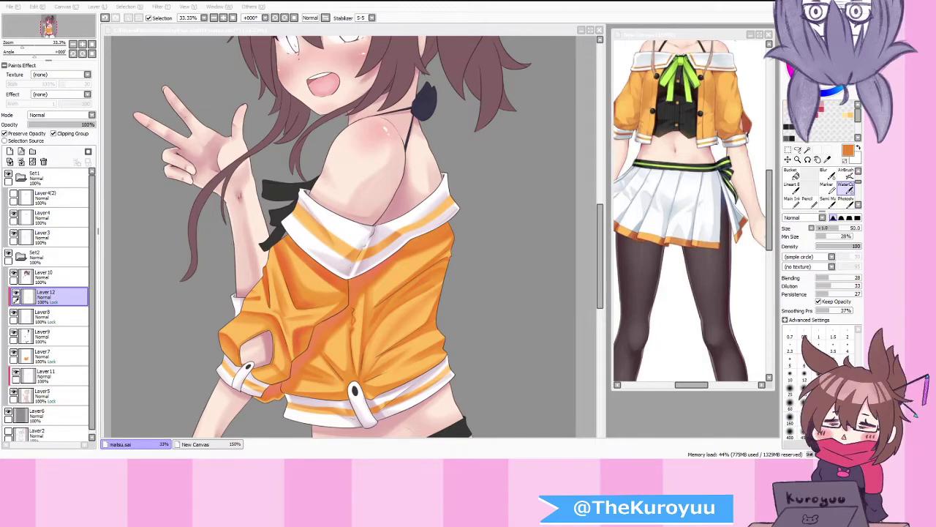
{"action": "left_click", "coordinate": [346, 303]}
{"action": "scroll", "coordinate": [345, 303], "scroll_direction": "down", "scroll_amount": 3}
{"action": "scroll", "coordinate": [330, 332], "scroll_direction": "up", "scroll_amount": 2}
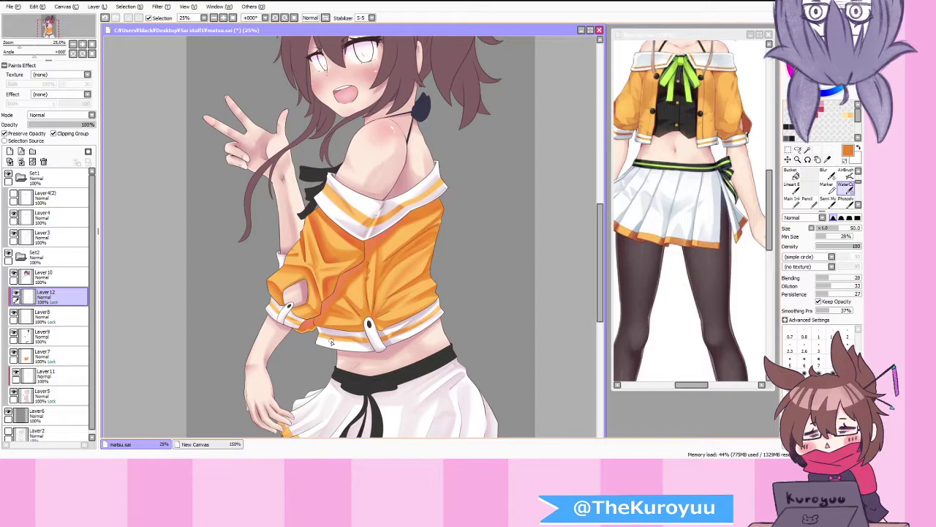
{"action": "scroll", "coordinate": [333, 348], "scroll_direction": "down", "scroll_amount": 1}
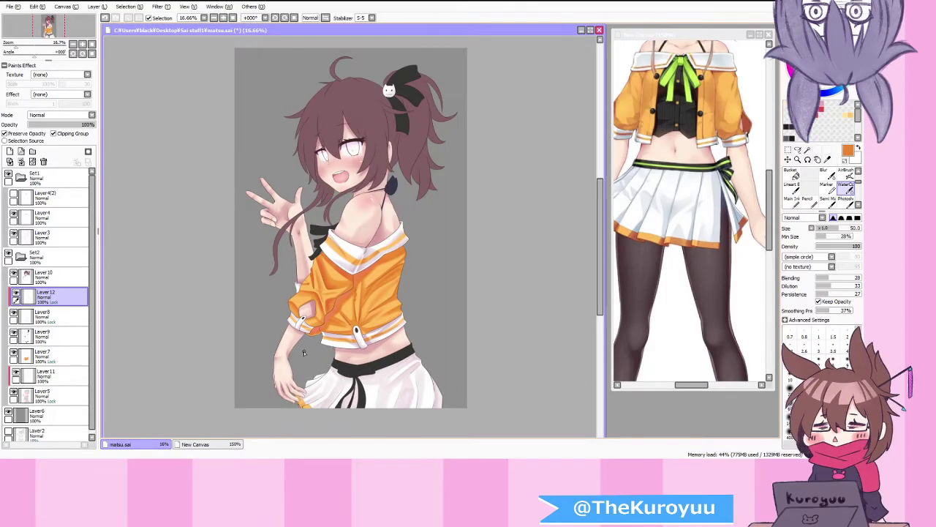
Step: Identify the ribbon layer by toggling layer visibility, then select Layer9 and lock its opacity
{"action": "left_click", "coordinate": [14, 313]}
{"action": "left_click", "coordinate": [14, 313]}
{"action": "left_click", "coordinate": [13, 332]}
{"action": "left_click", "coordinate": [15, 333]}
{"action": "left_click", "coordinate": [15, 333]}
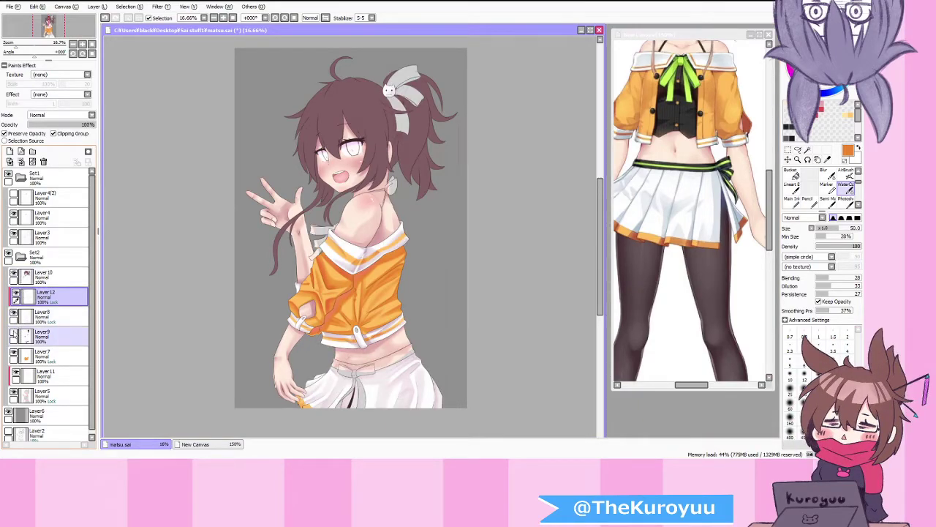
{"action": "left_click", "coordinate": [15, 333]}
{"action": "left_click", "coordinate": [44, 335]}
{"action": "left_click", "coordinate": [41, 138]}
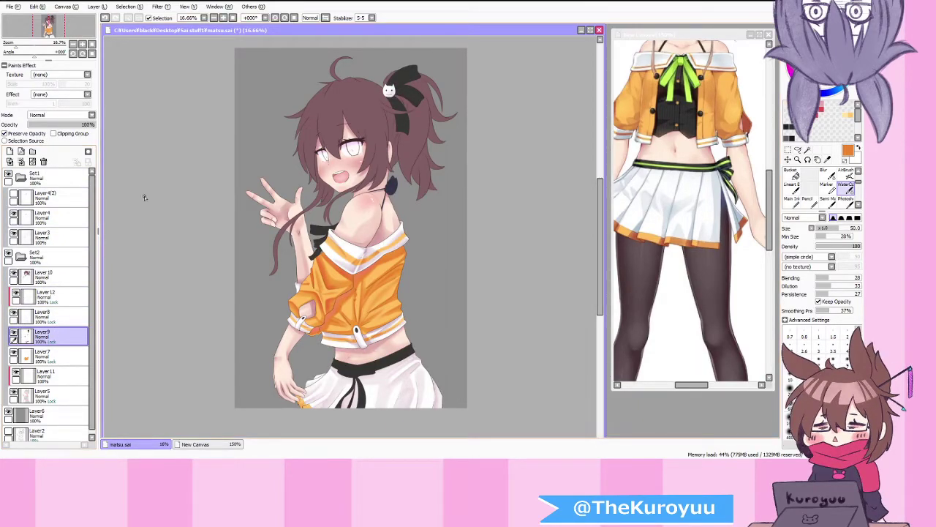
Step: Sample lime green from the reference bow and recolour the chest ribbon with the Main Ink brush at size 500
{"action": "left_click", "coordinate": [672, 77], "text": "alt"}
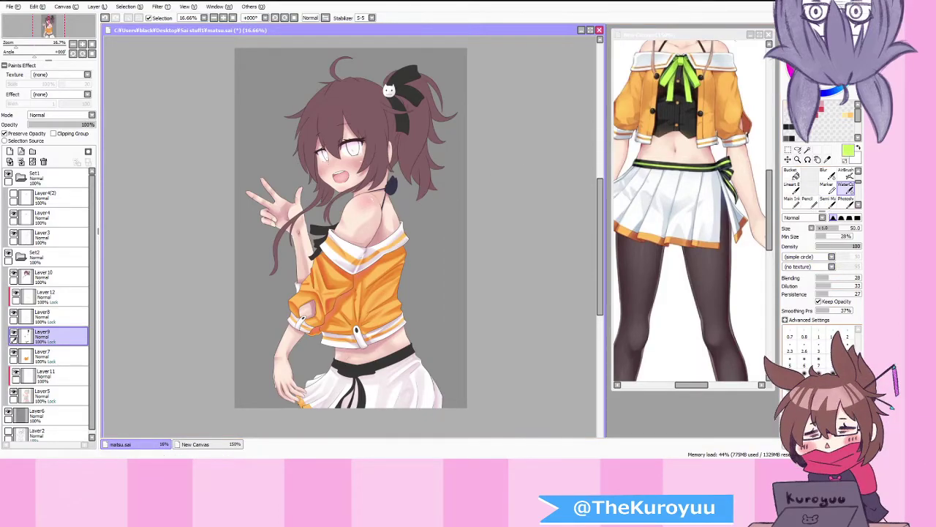
{"action": "left_click", "coordinate": [793, 203]}
{"action": "mouse_move", "coordinate": [321, 227]}
{"action": "left_mouse_down"}
{"action": "mouse_move", "coordinate": [294, 267]}
{"action": "mouse_move", "coordinate": [331, 226]}
{"action": "left_mouse_up"}
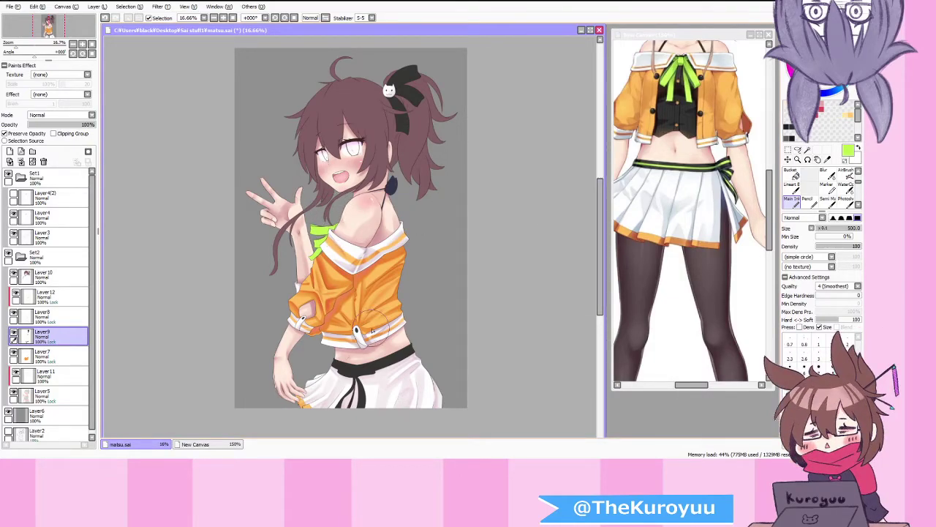
{"action": "scroll", "coordinate": [401, 359], "scroll_direction": "up", "scroll_amount": 1}
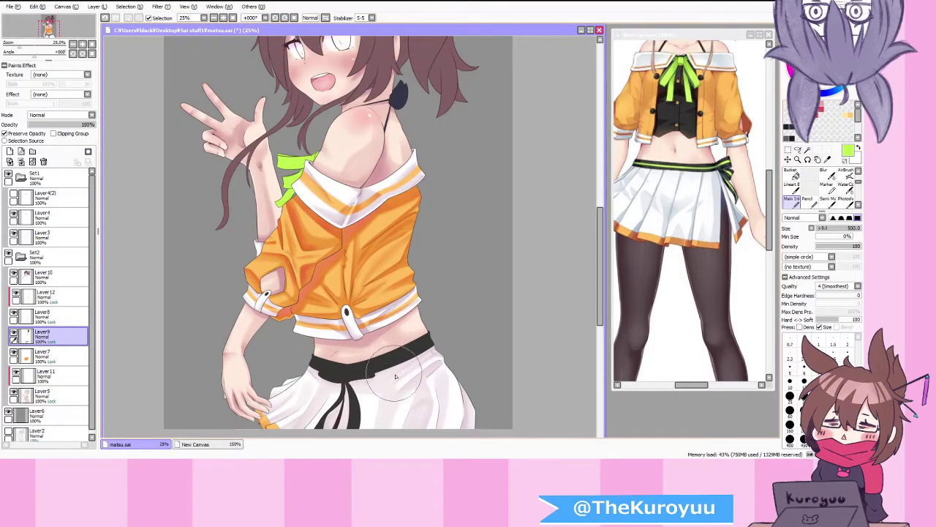
{"action": "left_click", "coordinate": [32, 300]}
{"action": "left_click", "coordinate": [38, 337]}
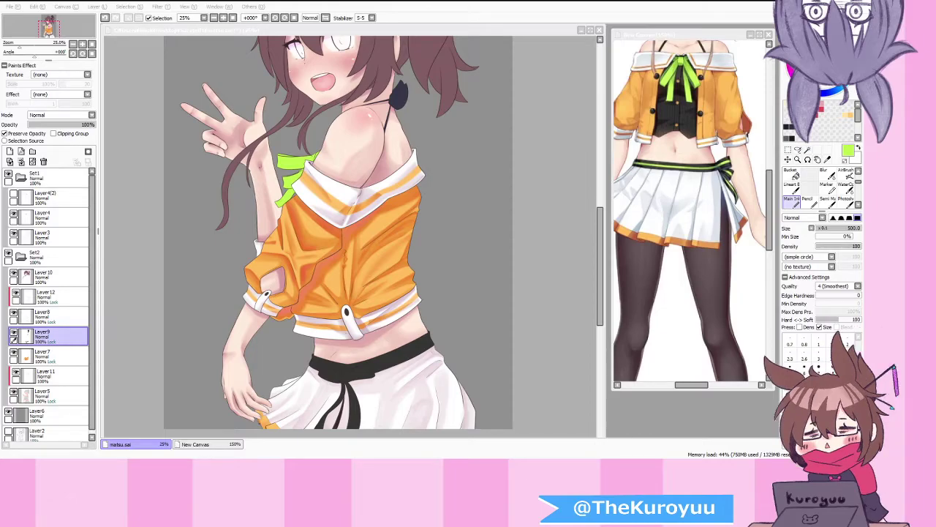
{"action": "key", "text": "alt+Tab"}
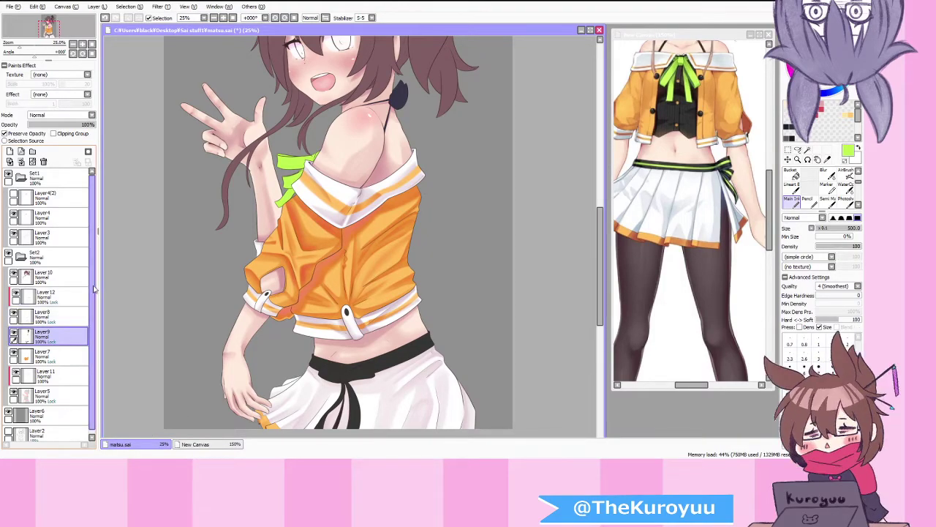
{"action": "key", "text": "alt+Tab"}
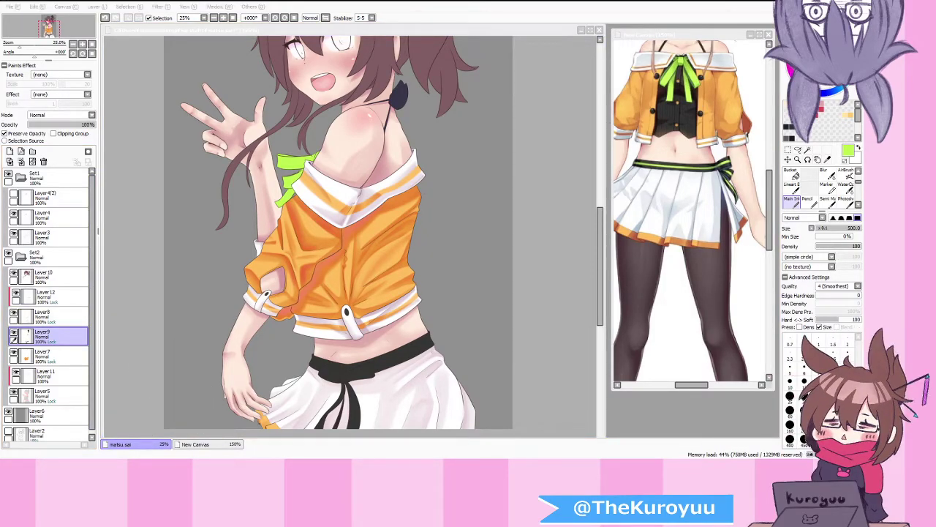
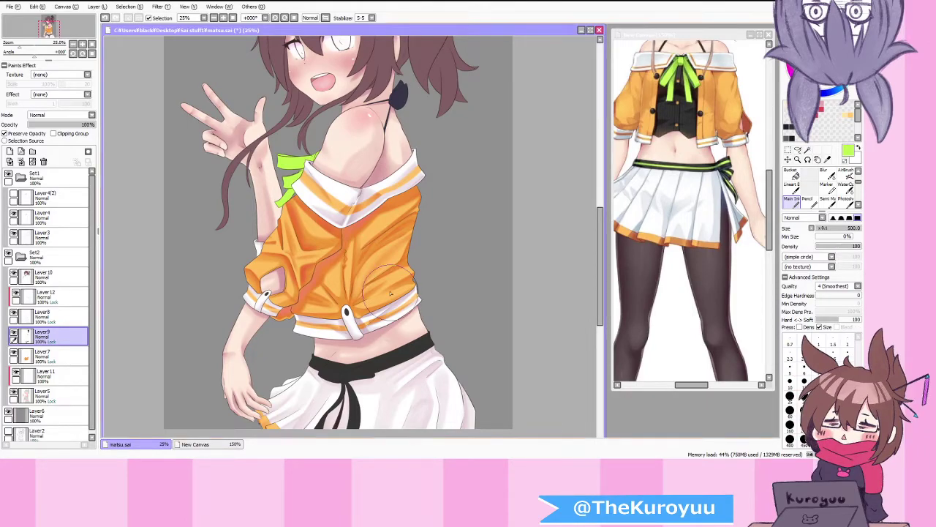
{"action": "scroll", "coordinate": [385, 244], "scroll_direction": "down", "scroll_amount": 1}
{"action": "scroll", "coordinate": [367, 219], "scroll_direction": "down", "scroll_amount": 1}
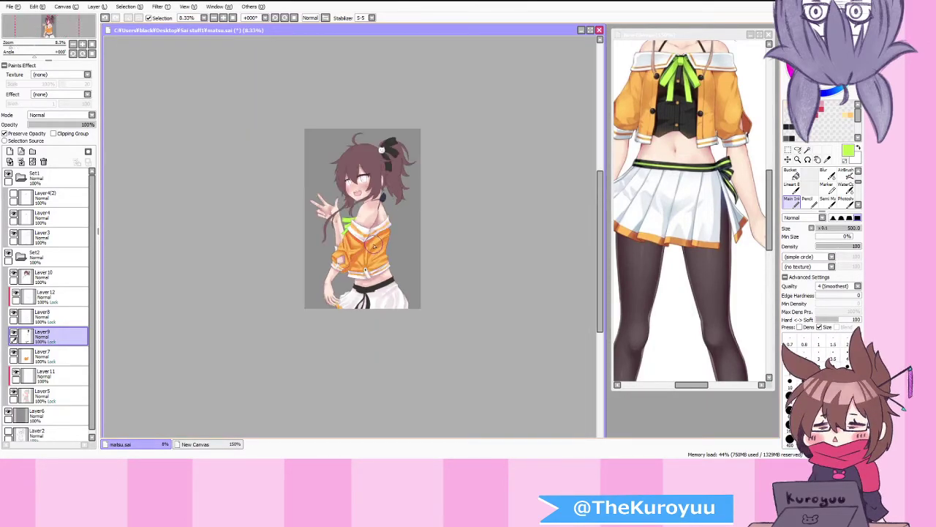
{"action": "scroll", "coordinate": [368, 214], "scroll_direction": "up", "scroll_amount": 1}
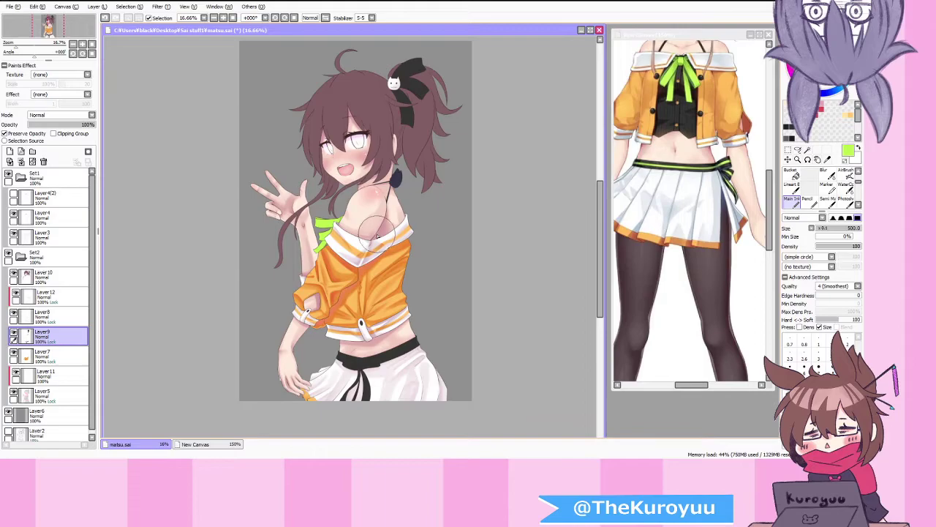
{"action": "left_click", "coordinate": [14, 313]}
{"action": "left_click", "coordinate": [13, 314]}
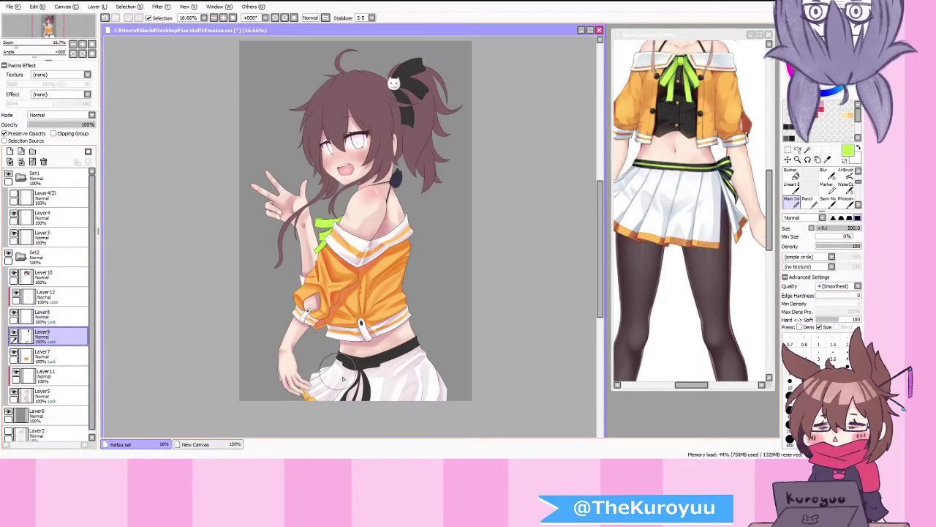
Step: Work over the black waist sash and its bow on Layer9 with the WaterColor brush, raising its size to 160
{"action": "scroll", "coordinate": [368, 391], "scroll_direction": "up", "scroll_amount": 1}
{"action": "scroll", "coordinate": [368, 392], "scroll_direction": "up", "scroll_amount": 2}
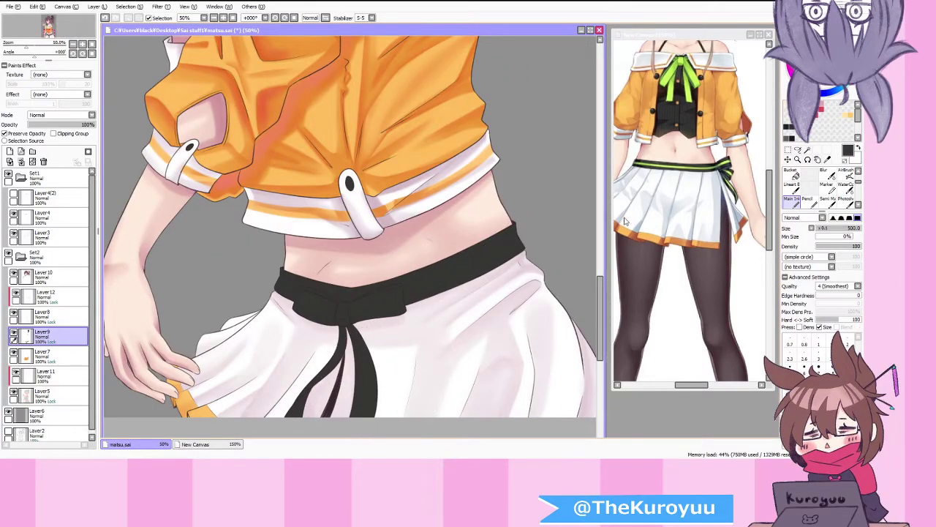
{"action": "left_click", "coordinate": [768, 180]}
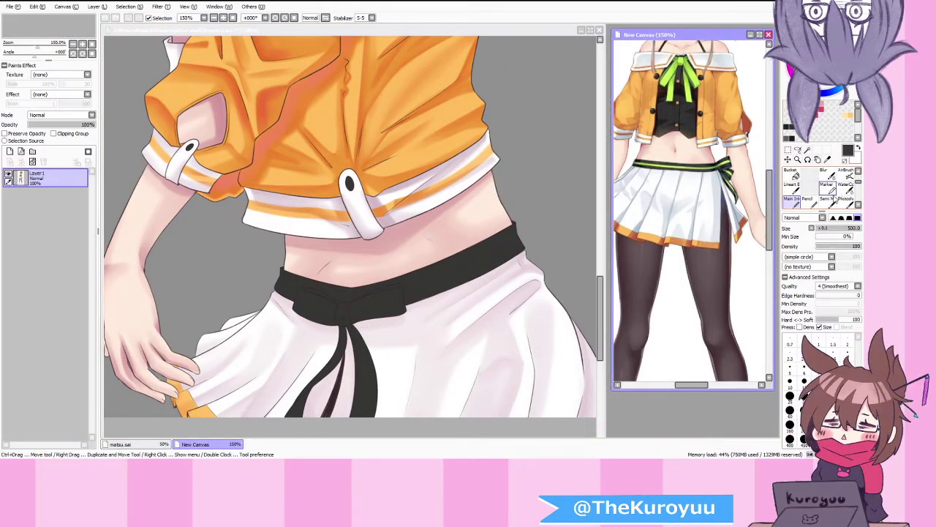
{"action": "left_click", "coordinate": [847, 188]}
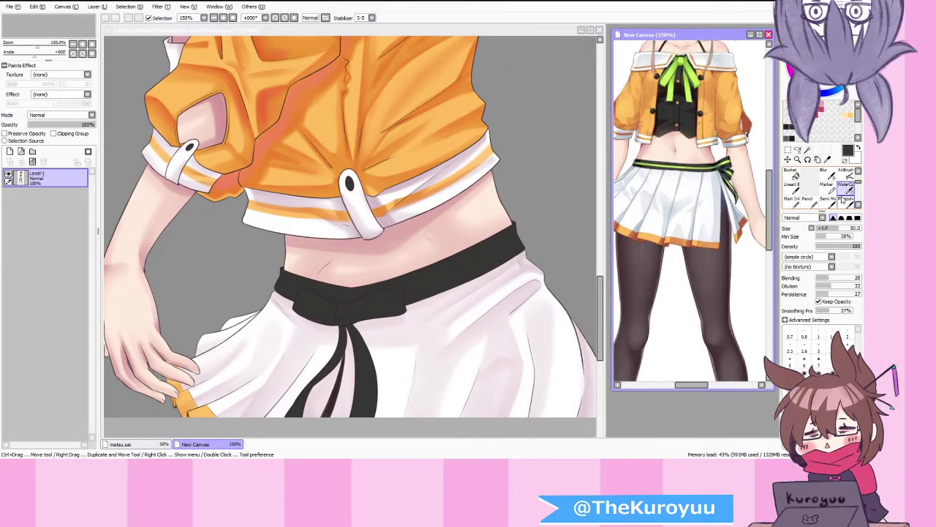
{"action": "left_click", "coordinate": [389, 298]}
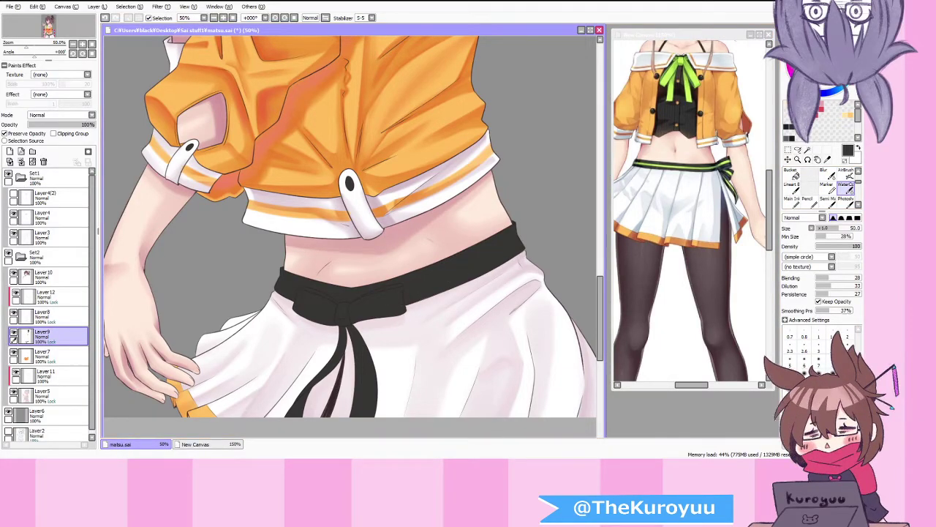
{"action": "scroll", "coordinate": [524, 248], "scroll_direction": "down", "scroll_amount": 1}
{"action": "scroll", "coordinate": [491, 259], "scroll_direction": "up", "scroll_amount": 2}
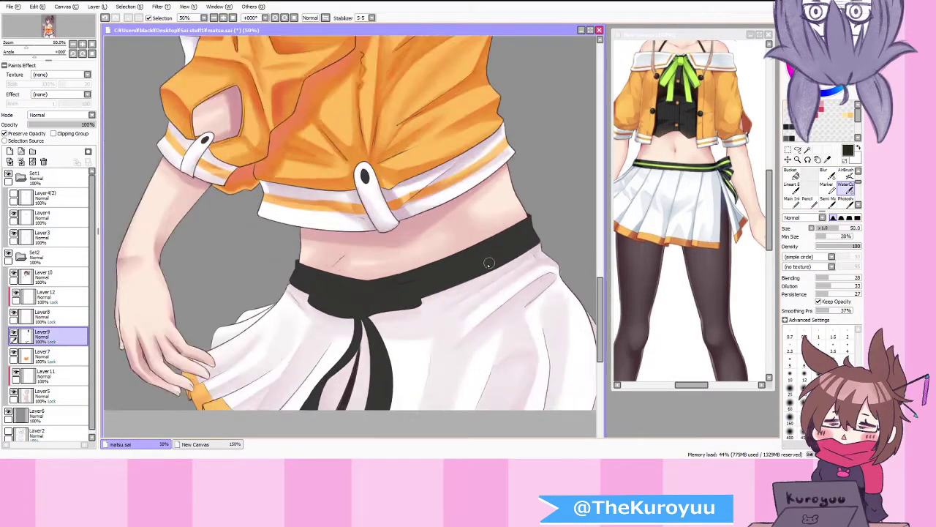
{"action": "scroll", "coordinate": [420, 296], "scroll_direction": "down", "scroll_amount": 2}
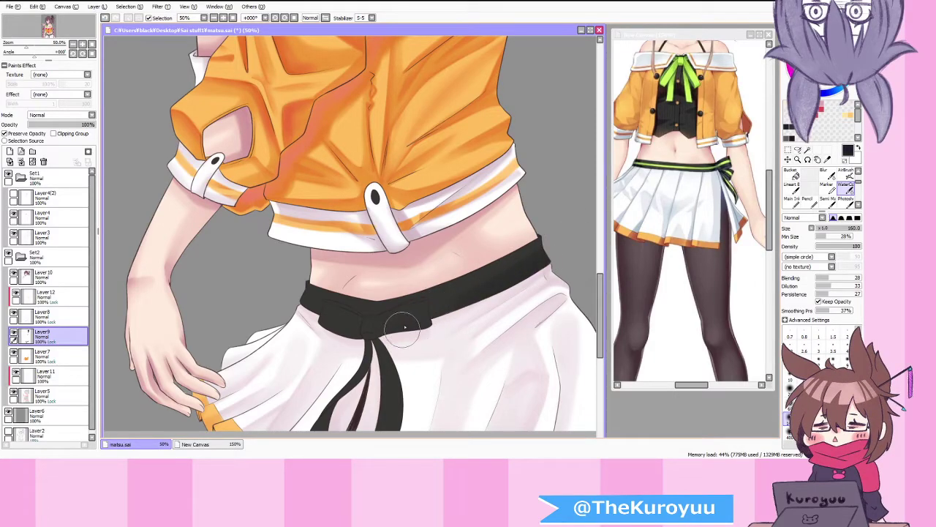
{"action": "scroll", "coordinate": [303, 313], "scroll_direction": "down", "scroll_amount": 1}
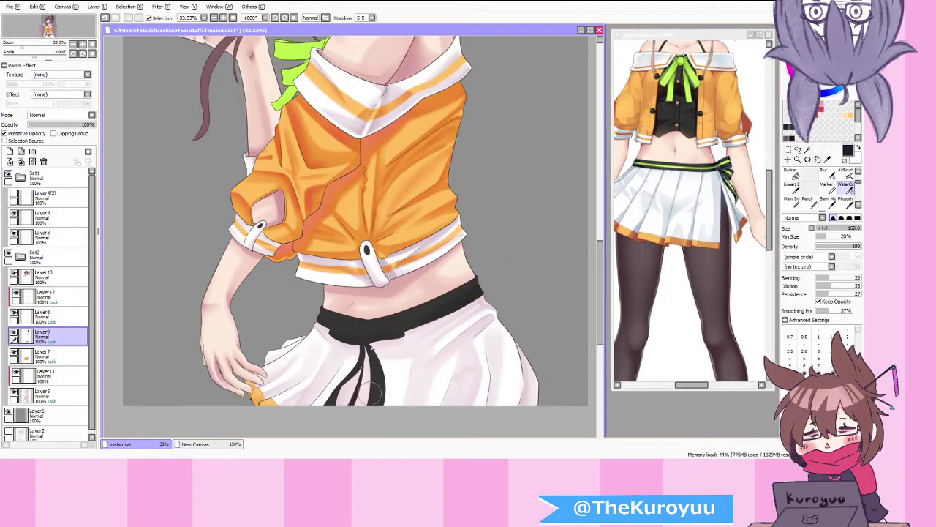
Step: Examine the colouring of the neck bow, the hair bow and the whole outfit up close and from a distance
{"action": "scroll", "coordinate": [335, 229], "scroll_direction": "down", "scroll_amount": 1}
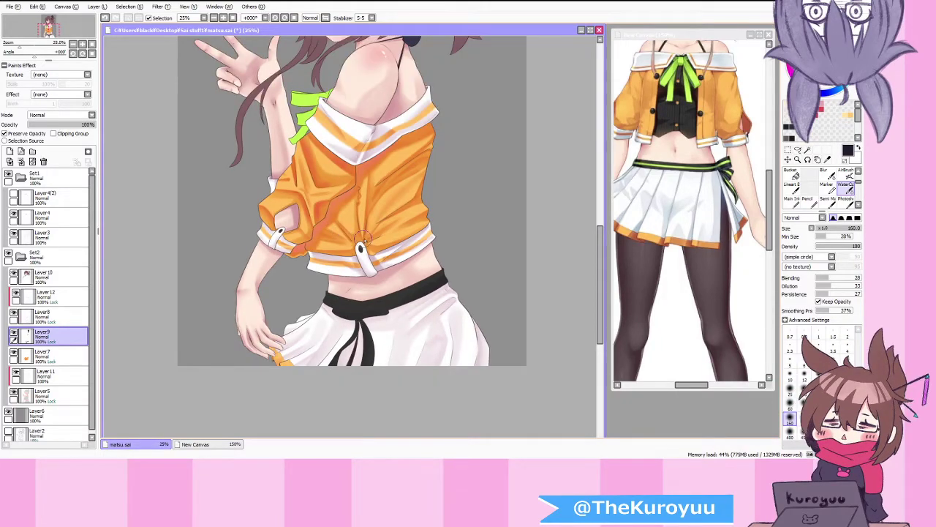
{"action": "scroll", "coordinate": [382, 213], "scroll_direction": "down", "scroll_amount": 1}
{"action": "scroll", "coordinate": [409, 89], "scroll_direction": "up", "scroll_amount": 2}
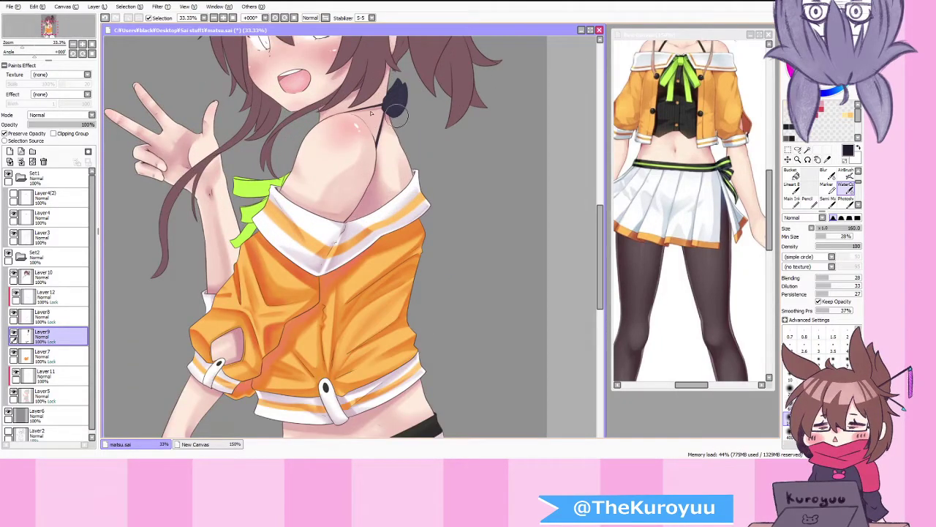
{"action": "scroll", "coordinate": [400, 110], "scroll_direction": "down", "scroll_amount": 2}
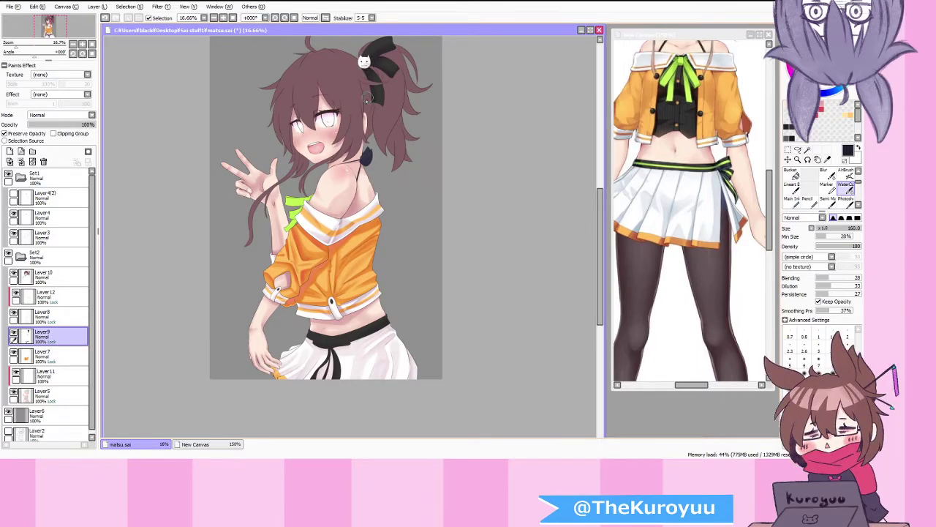
{"action": "left_click", "coordinate": [845, 174]}
{"action": "scroll", "coordinate": [407, 133], "scroll_direction": "down", "scroll_amount": 1}
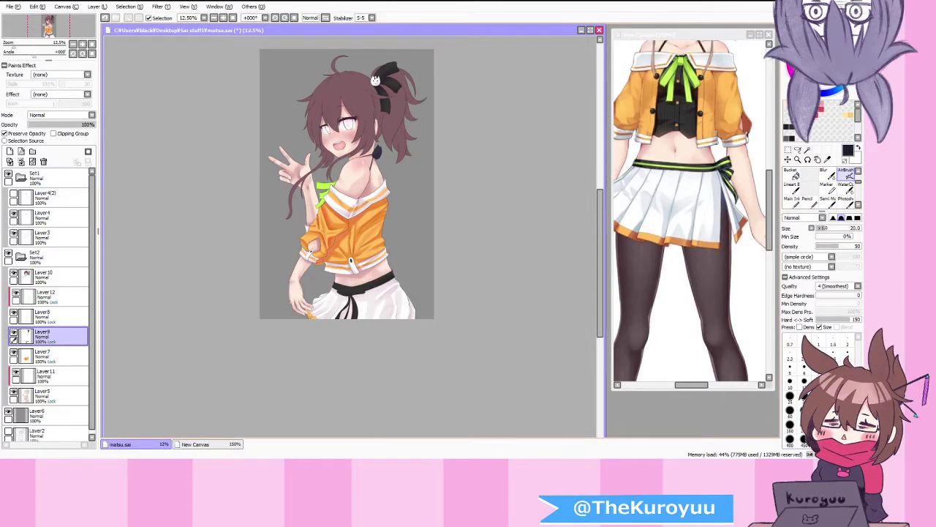
{"action": "scroll", "coordinate": [384, 69], "scroll_direction": "up", "scroll_amount": 3}
{"action": "scroll", "coordinate": [390, 74], "scroll_direction": "up", "scroll_amount": 3}
{"action": "scroll", "coordinate": [389, 84], "scroll_direction": "down", "scroll_amount": 3}
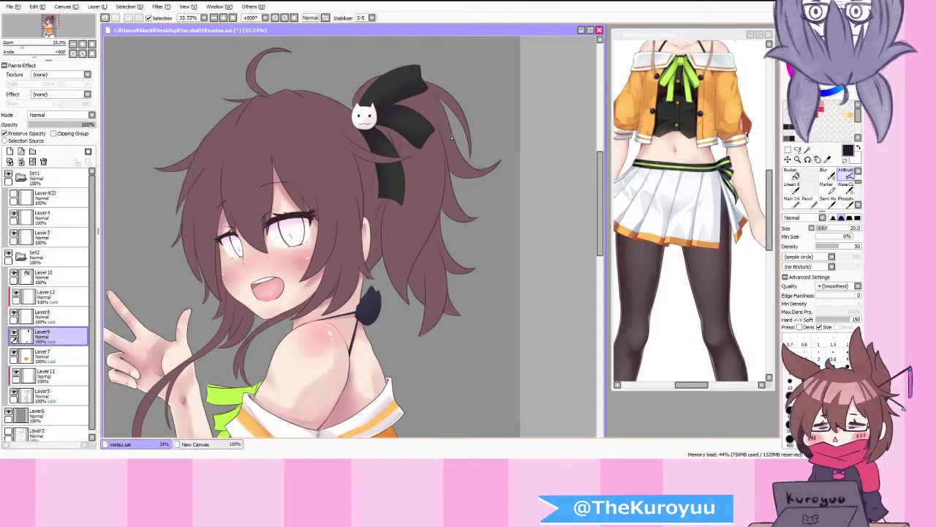
{"action": "scroll", "coordinate": [446, 137], "scroll_direction": "down", "scroll_amount": 2}
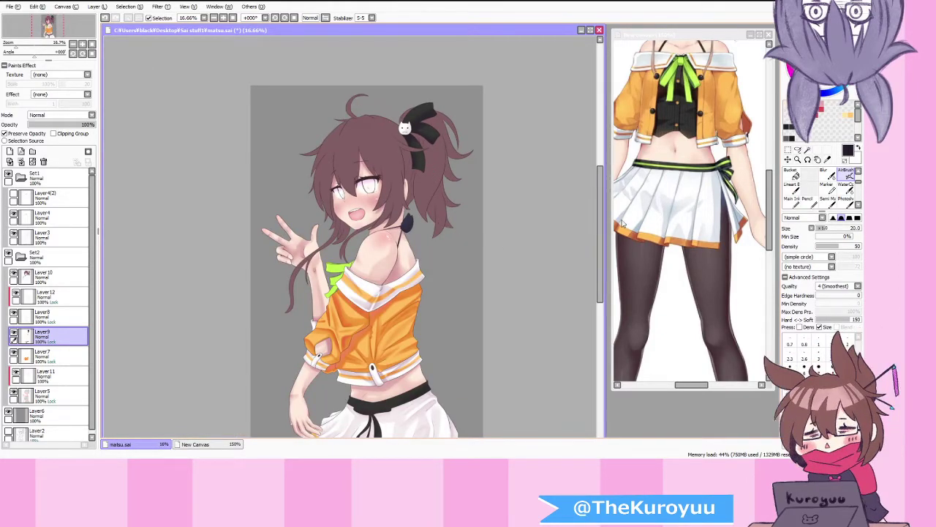
Step: Try different dark tints on the hair bow with the Main Ink brush at size 500 and recolour it charcoal
{"action": "left_click_drag", "start_coordinate": [600, 229], "coordinate": [601, 250]}
{"action": "left_click", "coordinate": [795, 199]}
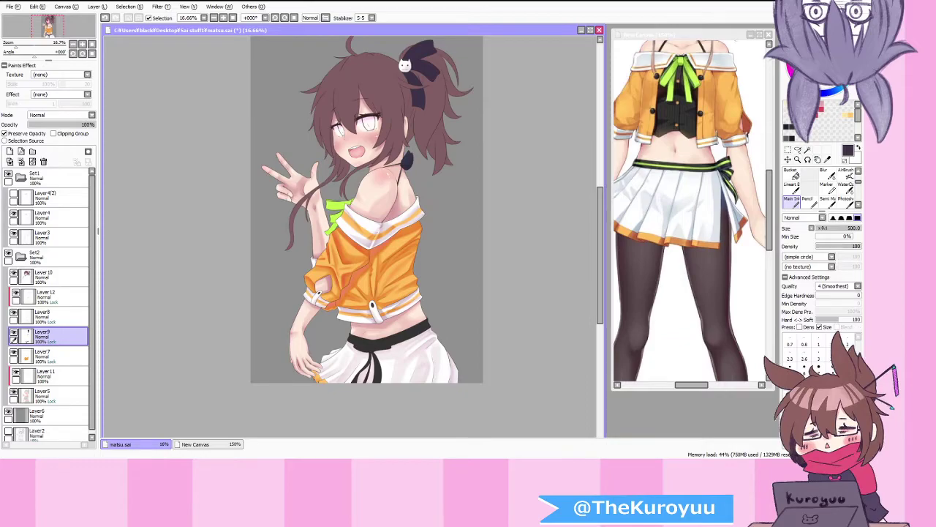
{"action": "mouse_move", "coordinate": [451, 47]}
{"action": "left_mouse_down"}
{"action": "mouse_move", "coordinate": [399, 61]}
{"action": "mouse_move", "coordinate": [418, 95]}
{"action": "left_mouse_up"}
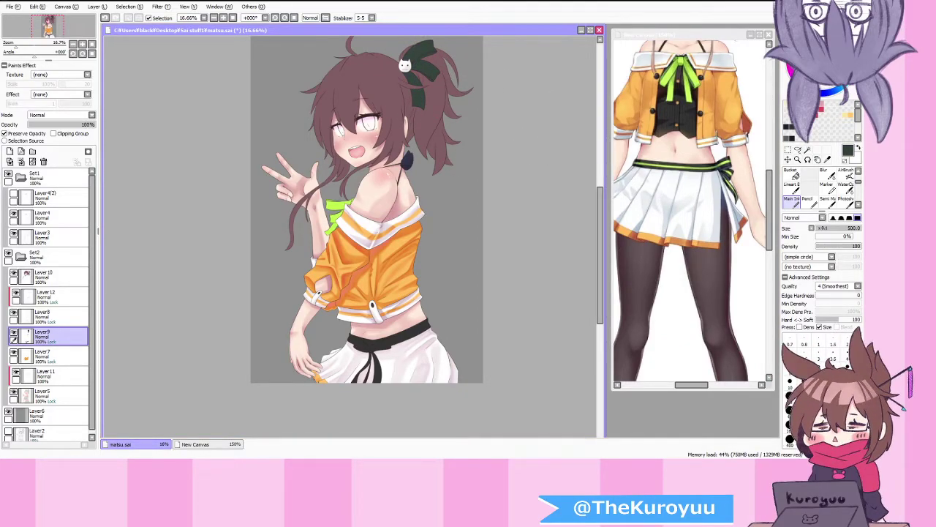
{"action": "left_click_drag", "start_coordinate": [445, 45], "coordinate": [417, 60]}
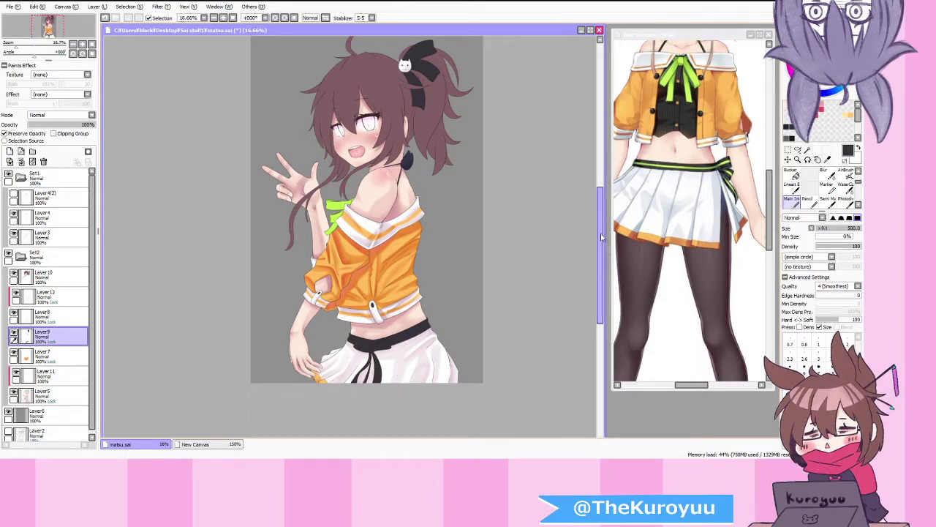
Step: Airbrush a darker shadow along the lower edge of the hair bow's upper loop at size 30
{"action": "left_click", "coordinate": [846, 175]}
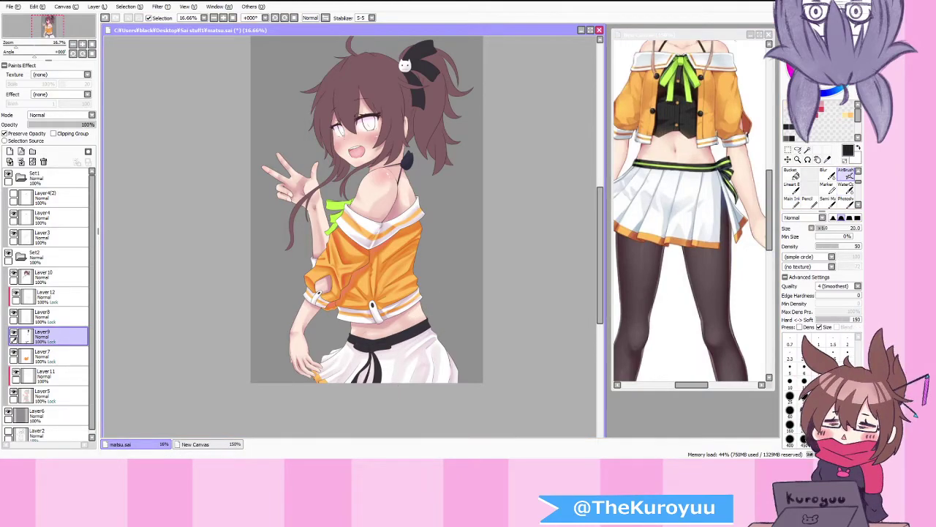
{"action": "scroll", "coordinate": [418, 59], "scroll_direction": "up", "scroll_amount": 3}
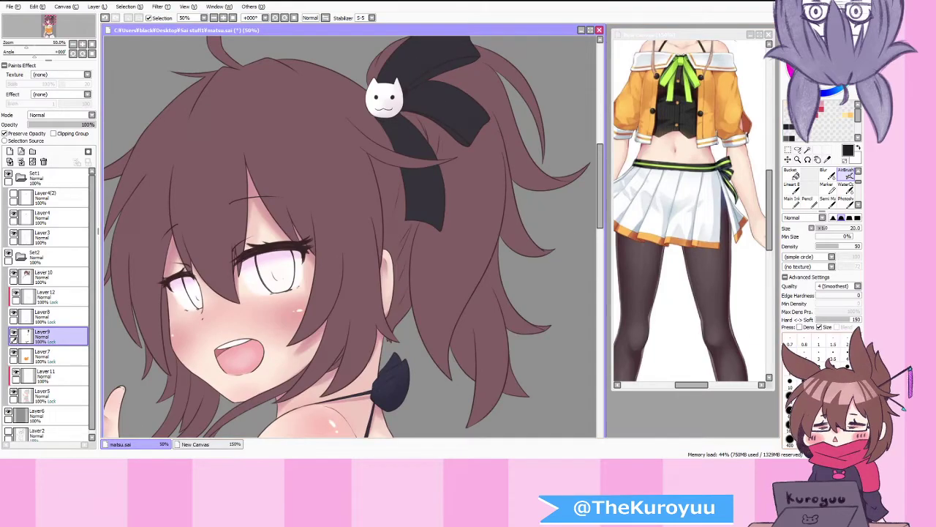
{"action": "scroll", "coordinate": [476, 96], "scroll_direction": "down", "scroll_amount": 2}
{"action": "scroll", "coordinate": [459, 81], "scroll_direction": "up", "scroll_amount": 3}
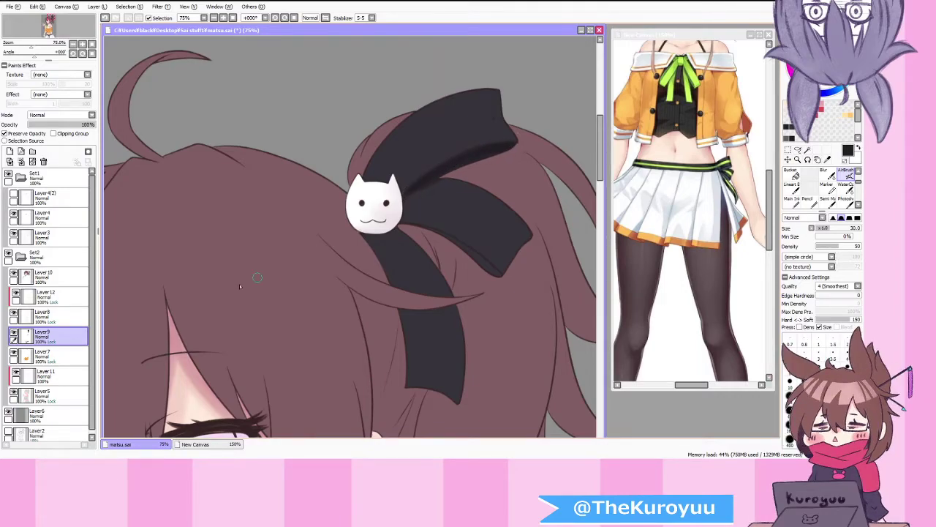
Step: Sample the brown hair colour beside the hair bow on Layer10, switch back to the dark ribbon colour and reselect Layer9
{"action": "left_click", "coordinate": [63, 276]}
{"action": "left_click", "coordinate": [525, 142], "text": "alt"}
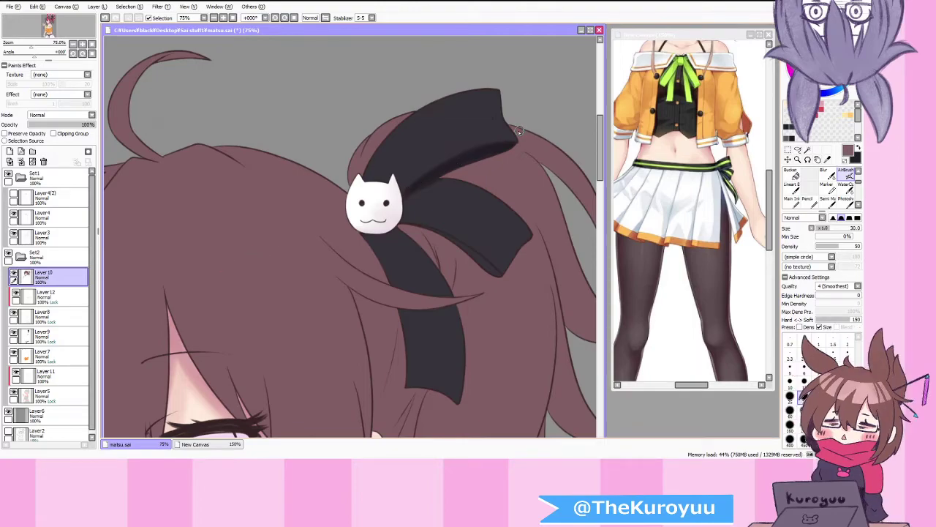
{"action": "left_click", "coordinate": [430, 262], "text": "alt"}
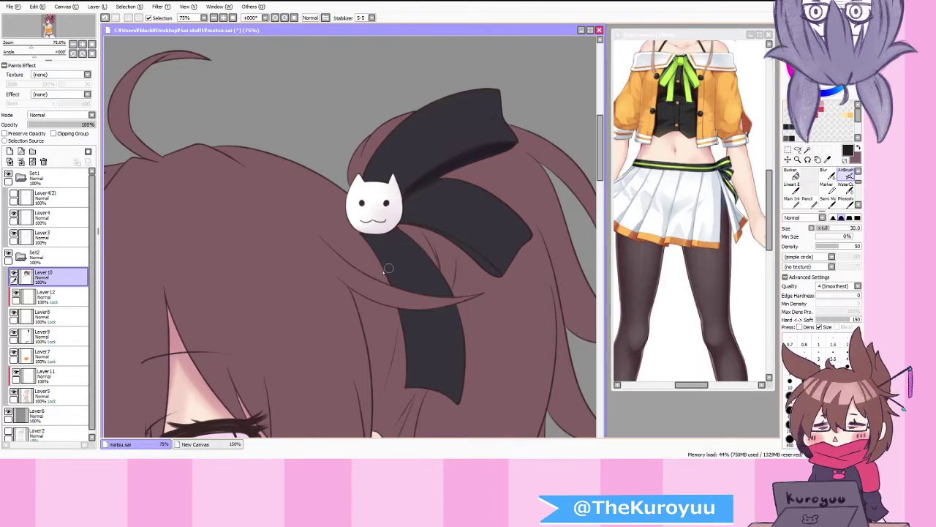
{"action": "left_click", "coordinate": [44, 335]}
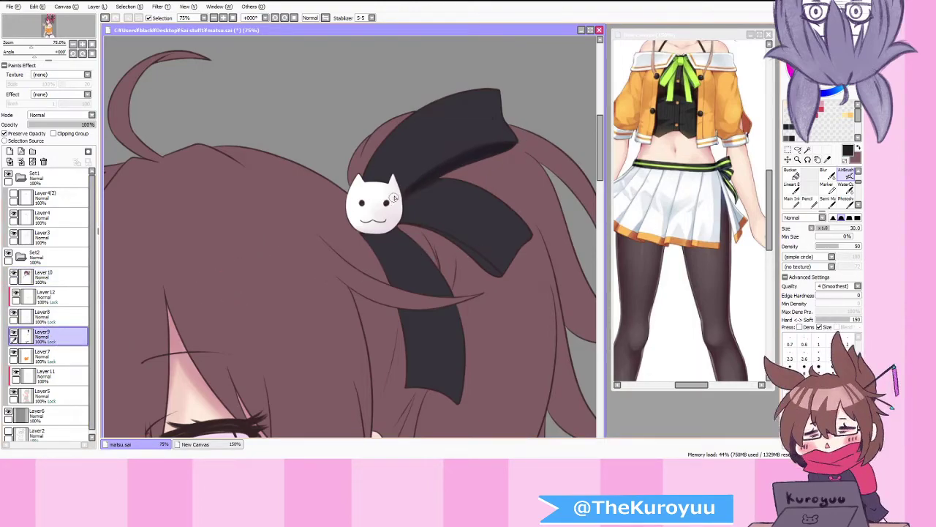
Step: Airbrush dark fold shadows along both loops and the hanging tail of the hair bow at size 30
{"action": "mouse_move", "coordinate": [496, 116]}
{"action": "left_mouse_down"}
{"action": "mouse_move", "coordinate": [384, 191]}
{"action": "mouse_move", "coordinate": [464, 128]}
{"action": "mouse_move", "coordinate": [504, 120]}
{"action": "mouse_move", "coordinate": [501, 84]}
{"action": "mouse_move", "coordinate": [503, 118]}
{"action": "left_mouse_up"}
{"action": "mouse_move", "coordinate": [419, 146]}
{"action": "left_mouse_down"}
{"action": "mouse_move", "coordinate": [373, 191]}
{"action": "mouse_move", "coordinate": [432, 122]}
{"action": "mouse_move", "coordinate": [378, 180]}
{"action": "left_mouse_up"}
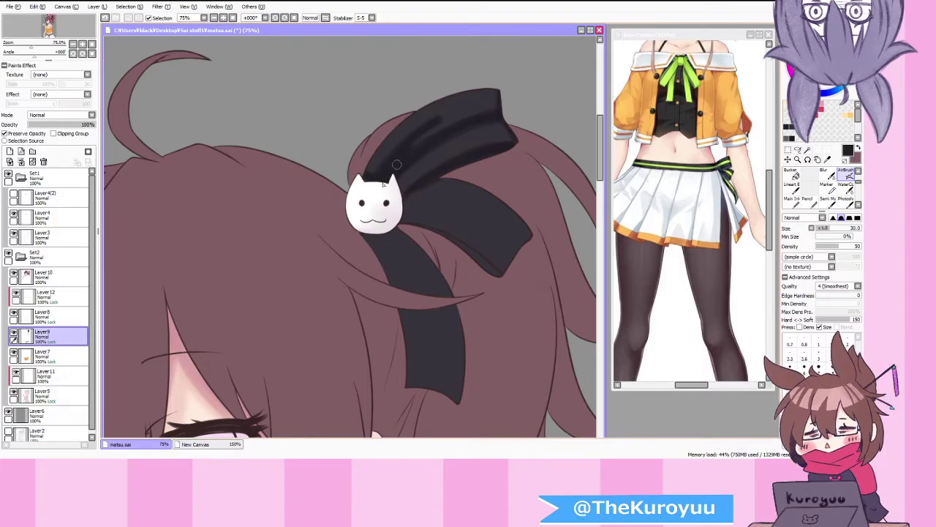
{"action": "mouse_move", "coordinate": [399, 213]}
{"action": "left_mouse_down"}
{"action": "mouse_move", "coordinate": [461, 169]}
{"action": "mouse_move", "coordinate": [400, 220]}
{"action": "mouse_move", "coordinate": [423, 224]}
{"action": "mouse_move", "coordinate": [490, 276]}
{"action": "mouse_move", "coordinate": [505, 242]}
{"action": "left_mouse_up"}
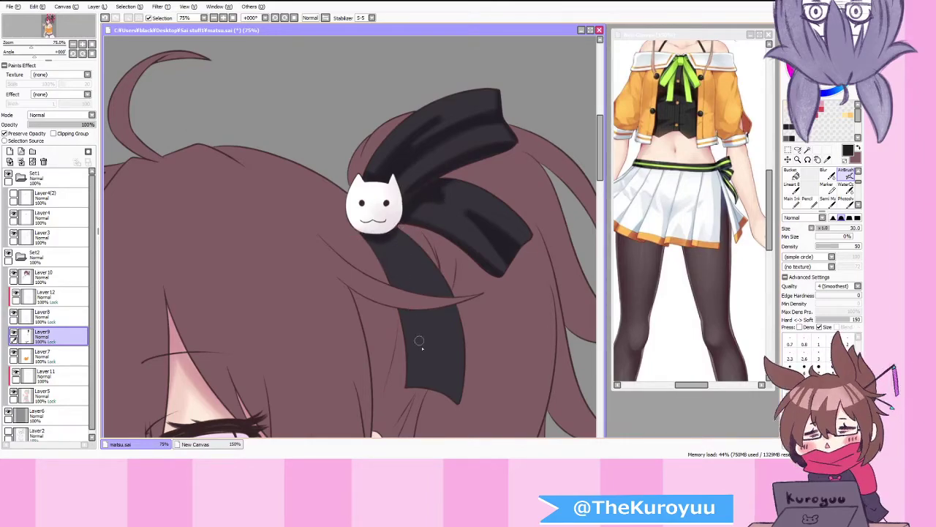
{"action": "mouse_move", "coordinate": [448, 395]}
{"action": "left_mouse_down"}
{"action": "mouse_move", "coordinate": [416, 266]}
{"action": "mouse_move", "coordinate": [451, 362]}
{"action": "mouse_move", "coordinate": [446, 386]}
{"action": "mouse_move", "coordinate": [415, 284]}
{"action": "mouse_move", "coordinate": [414, 397]}
{"action": "mouse_move", "coordinate": [421, 310]}
{"action": "left_mouse_up"}
{"action": "left_click_drag", "start_coordinate": [395, 248], "coordinate": [413, 286]}
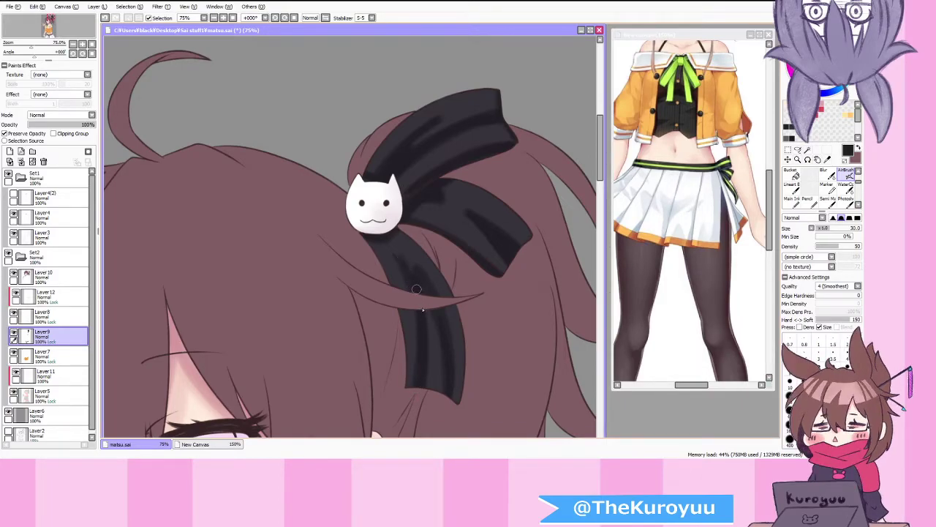
Step: Airbrush dark fold shadows onto the navy bow at the back of the neck
{"action": "scroll", "coordinate": [436, 310], "scroll_direction": "down", "scroll_amount": 5}
{"action": "left_click_drag", "start_coordinate": [601, 233], "coordinate": [600, 277]}
{"action": "scroll", "coordinate": [424, 263], "scroll_direction": "up", "scroll_amount": 5}
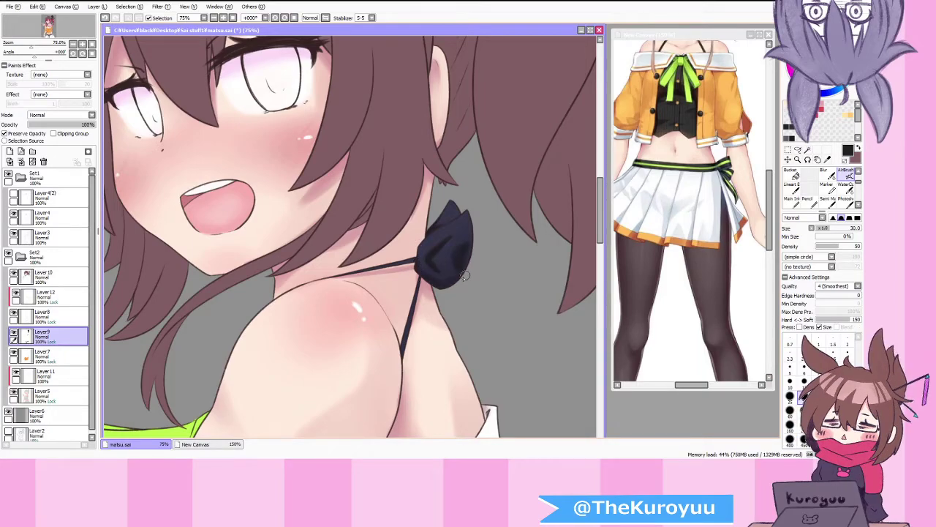
Step: Airbrush dark fold shadows on the waist sash's bow, knot and hanging tails, and on the band beside the bow
{"action": "scroll", "coordinate": [380, 293], "scroll_direction": "down", "scroll_amount": 5}
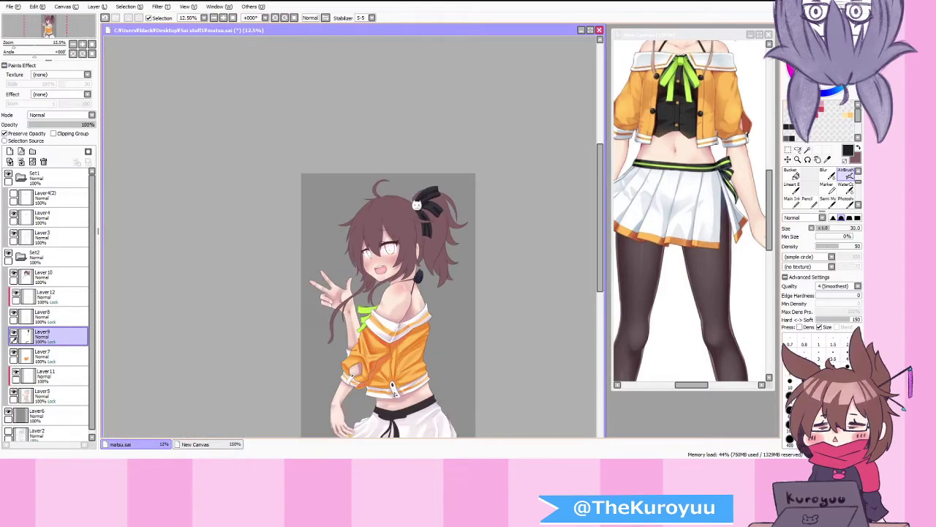
{"action": "scroll", "coordinate": [391, 423], "scroll_direction": "up", "scroll_amount": 3}
{"action": "left_click_drag", "start_coordinate": [389, 428], "coordinate": [387, 275]}
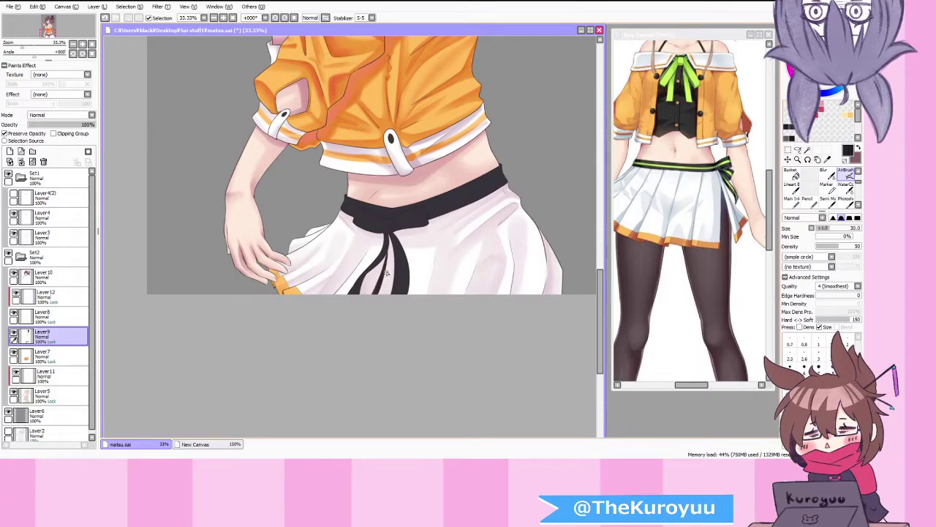
{"action": "scroll", "coordinate": [388, 274], "scroll_direction": "up", "scroll_amount": 2}
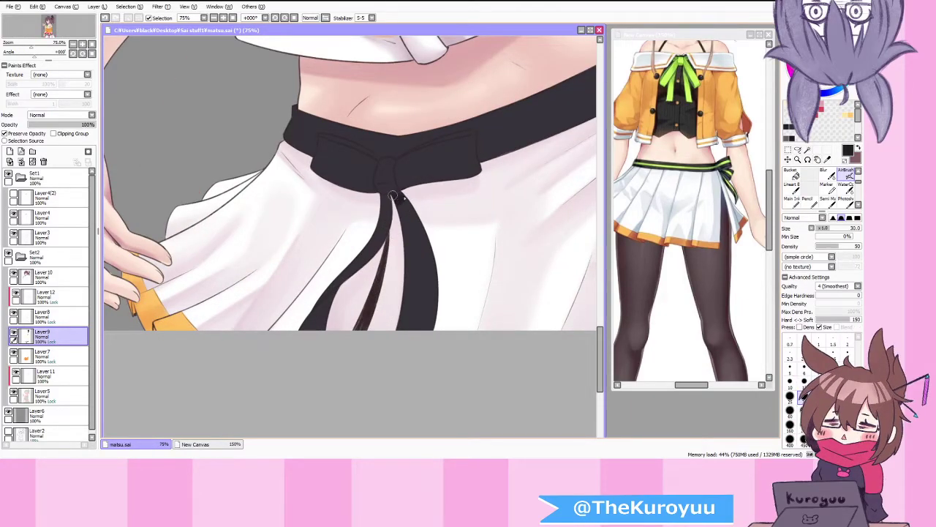
{"action": "left_click_drag", "start_coordinate": [393, 198], "coordinate": [404, 262]}
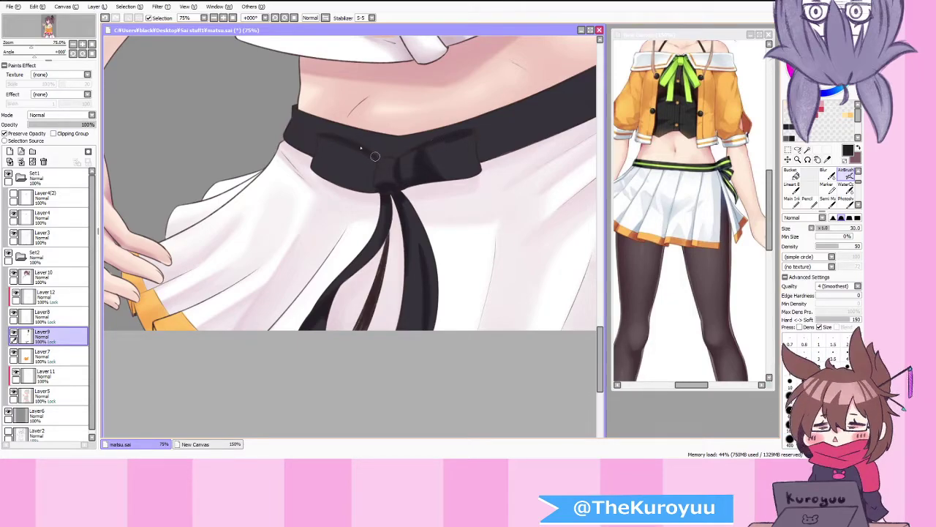
{"action": "left_click_drag", "start_coordinate": [334, 159], "coordinate": [373, 175]}
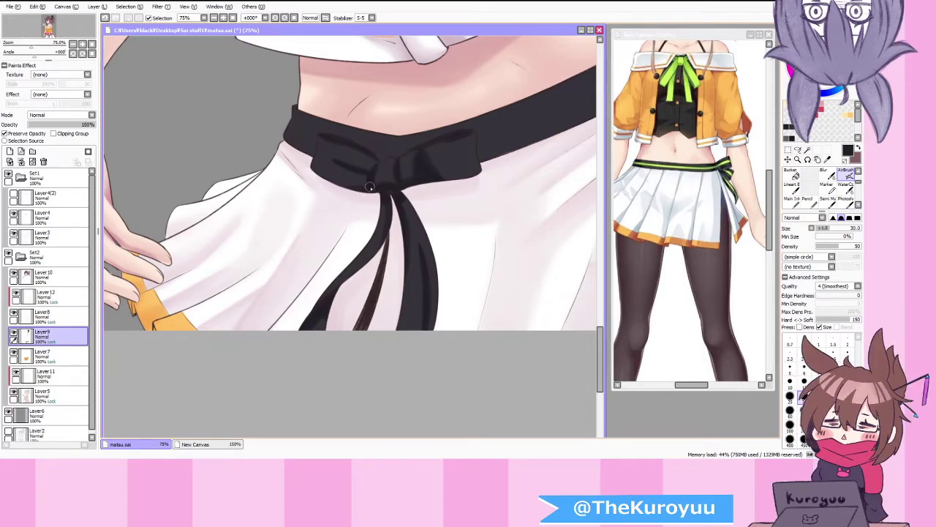
{"action": "left_click_drag", "start_coordinate": [293, 117], "coordinate": [313, 145]}
{"action": "left_click_drag", "start_coordinate": [365, 150], "coordinate": [392, 155]}
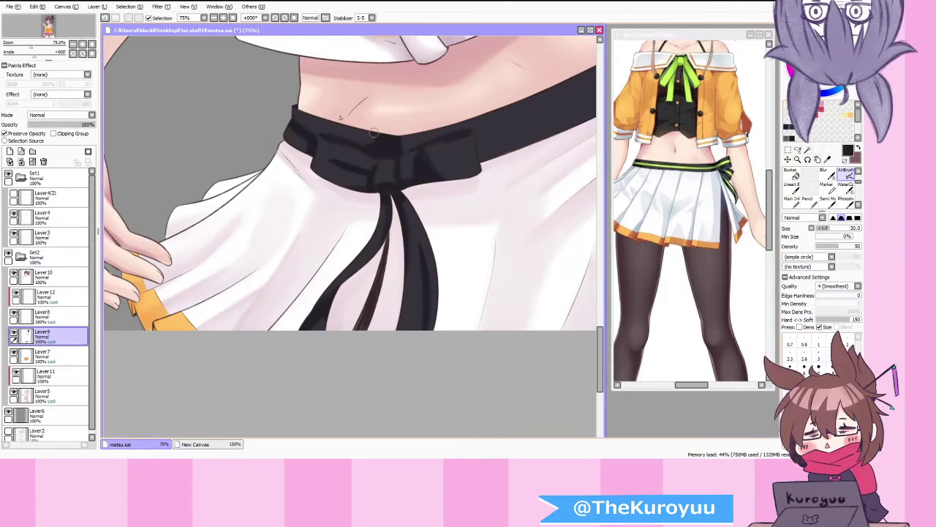
Step: Airbrush long dark creases along the sash band between the bow and the hip
{"action": "scroll", "coordinate": [454, 122], "scroll_direction": "up", "scroll_amount": 1}
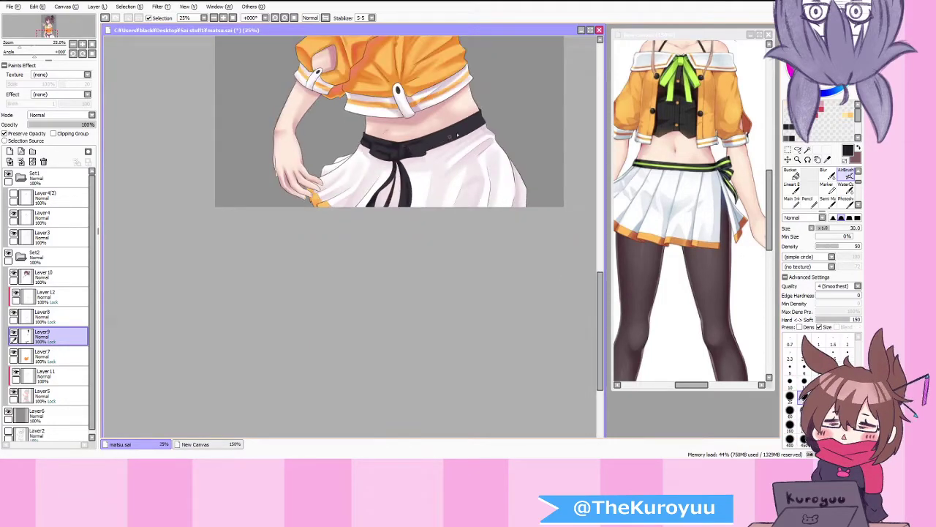
{"action": "left_click_drag", "start_coordinate": [484, 114], "coordinate": [401, 178]}
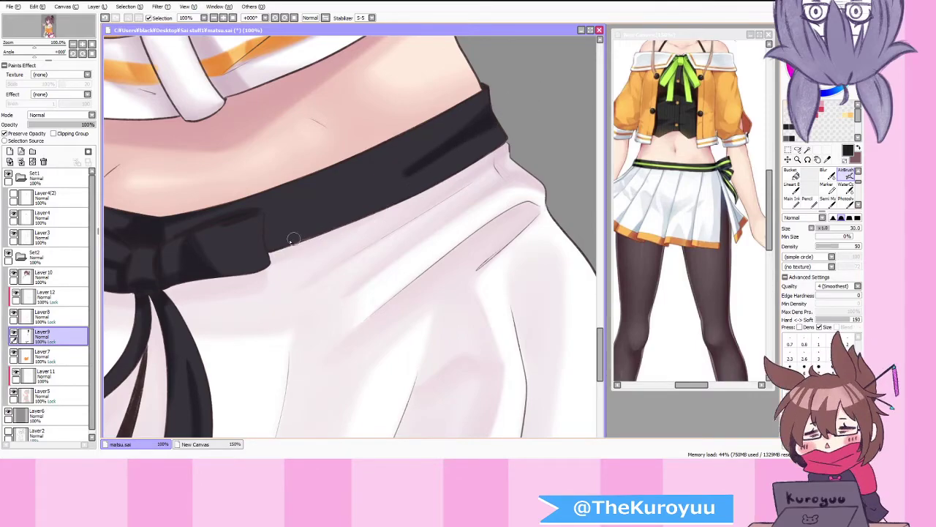
{"action": "mouse_move", "coordinate": [270, 252]}
{"action": "left_mouse_down"}
{"action": "mouse_move", "coordinate": [286, 224]}
{"action": "mouse_move", "coordinate": [427, 194]}
{"action": "mouse_move", "coordinate": [301, 215]}
{"action": "mouse_move", "coordinate": [278, 249]}
{"action": "mouse_move", "coordinate": [290, 226]}
{"action": "left_mouse_up"}
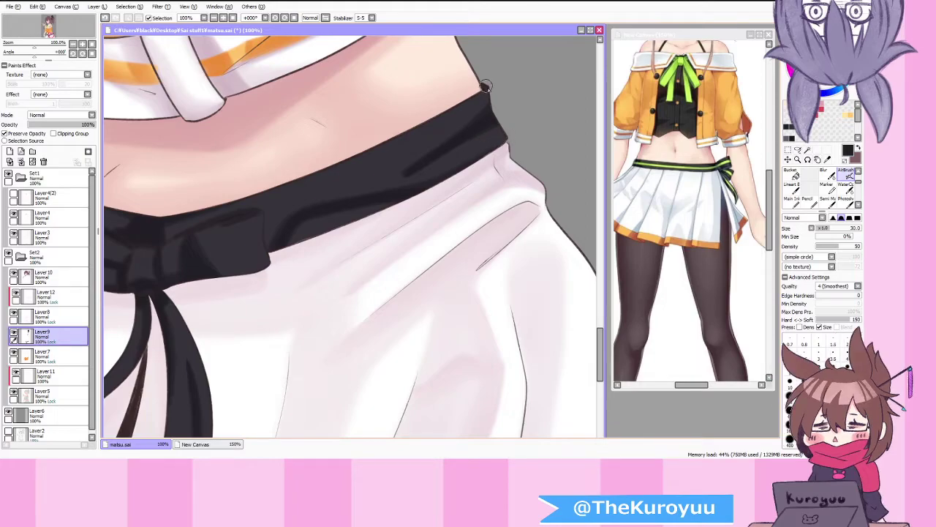
Step: Preserve the opacity of line-art Layer3 and recolour the waist sash and bow outlines black with the WaterColor brush at size 160
{"action": "scroll", "coordinate": [410, 139], "scroll_direction": "down", "scroll_amount": 4}
{"action": "scroll", "coordinate": [352, 150], "scroll_direction": "up", "scroll_amount": 2}
{"action": "scroll", "coordinate": [850, 191], "scroll_direction": "down", "scroll_amount": 3}
{"action": "scroll", "coordinate": [851, 191], "scroll_direction": "up", "scroll_amount": 2}
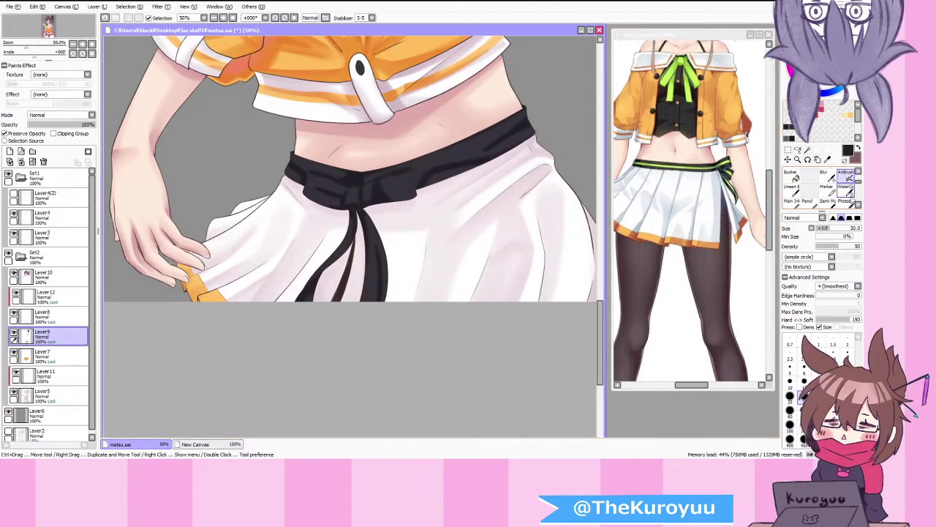
{"action": "left_click", "coordinate": [847, 175]}
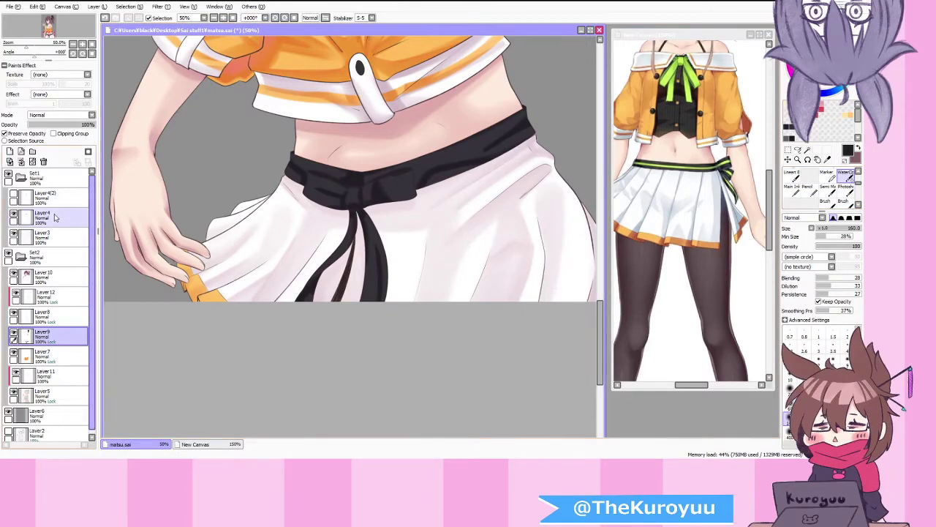
{"action": "left_click", "coordinate": [14, 236]}
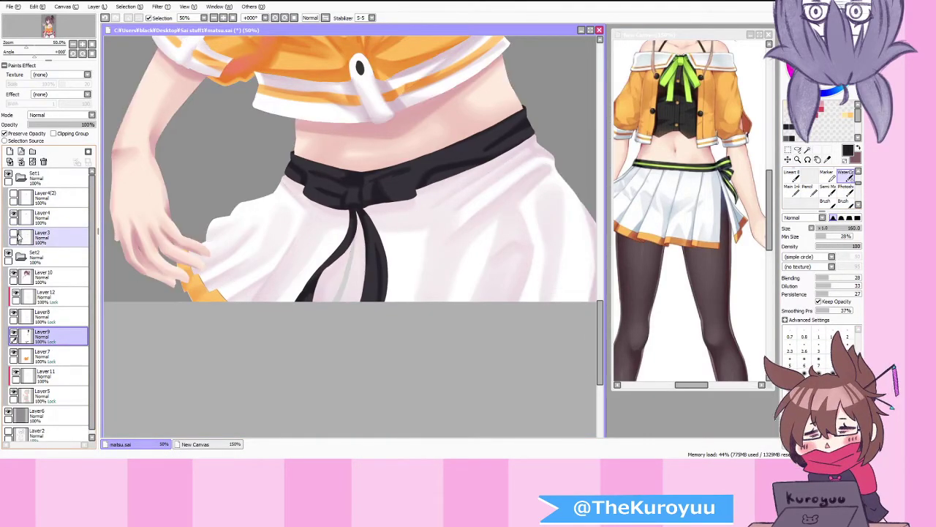
{"action": "left_click", "coordinate": [14, 235]}
{"action": "left_click", "coordinate": [70, 236]}
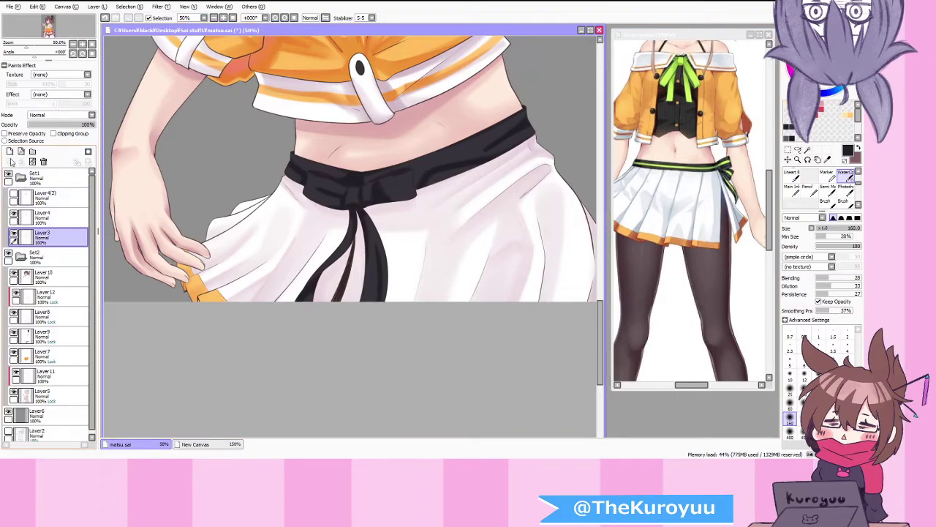
{"action": "left_click", "coordinate": [37, 136]}
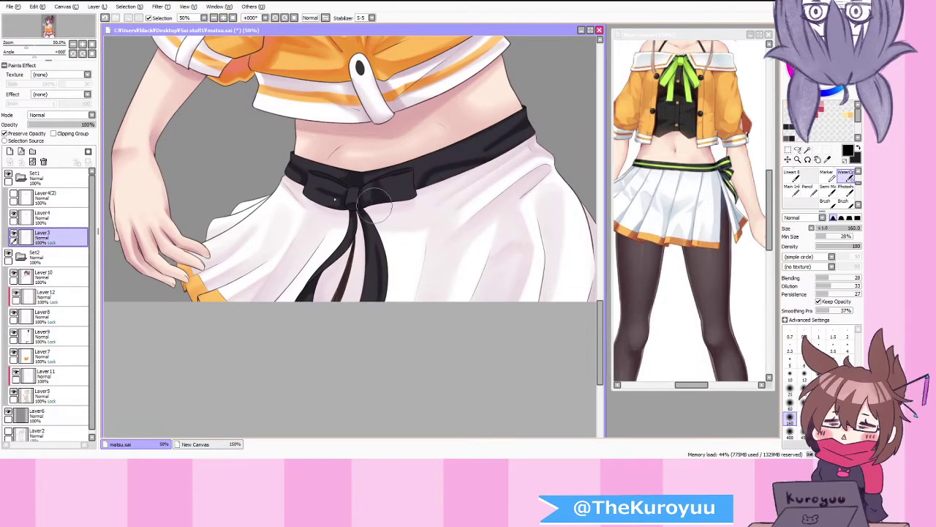
Step: Recolour the line art of the hair bow's loops and hanging tail black on Layer3
{"action": "scroll", "coordinate": [385, 208], "scroll_direction": "down", "scroll_amount": 4}
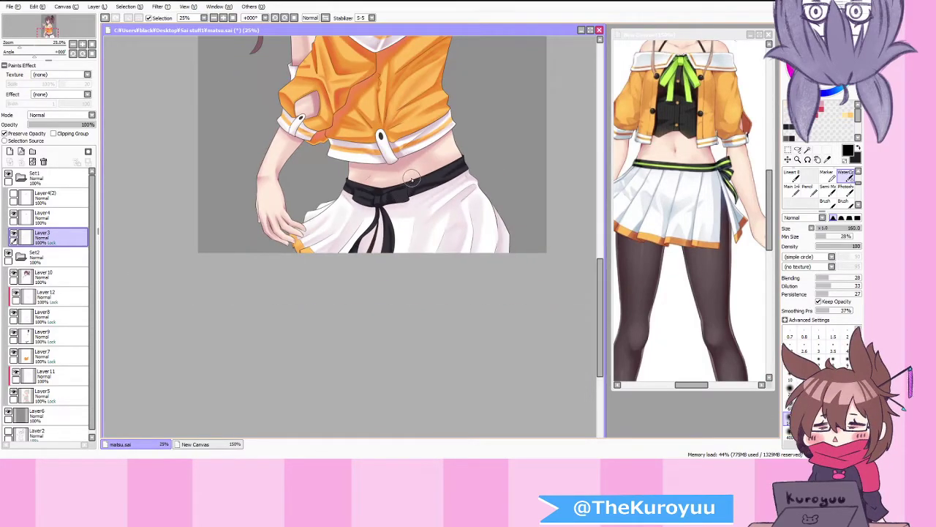
{"action": "scroll", "coordinate": [406, 89], "scroll_direction": "up", "scroll_amount": 5}
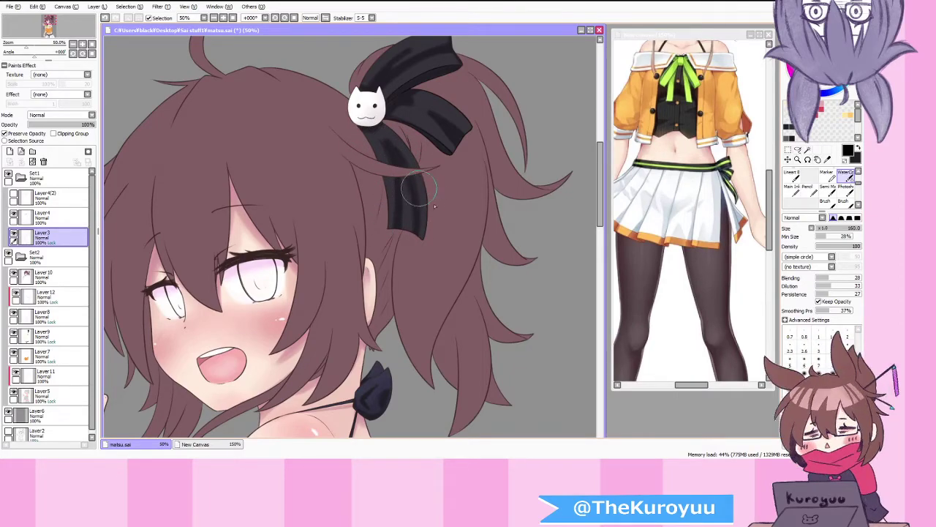
{"action": "scroll", "coordinate": [418, 195], "scroll_direction": "down", "scroll_amount": 2}
{"action": "scroll", "coordinate": [431, 111], "scroll_direction": "up", "scroll_amount": 3}
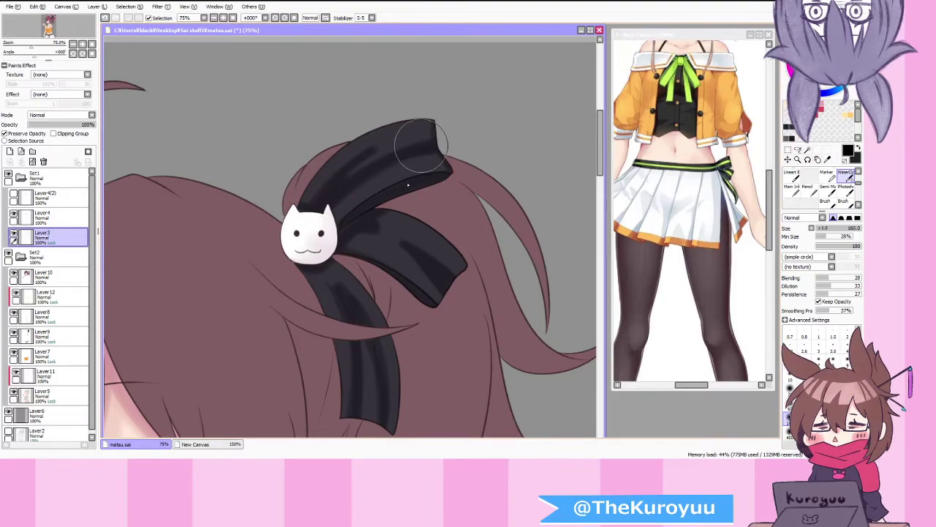
{"action": "scroll", "coordinate": [383, 194], "scroll_direction": "down", "scroll_amount": 5}
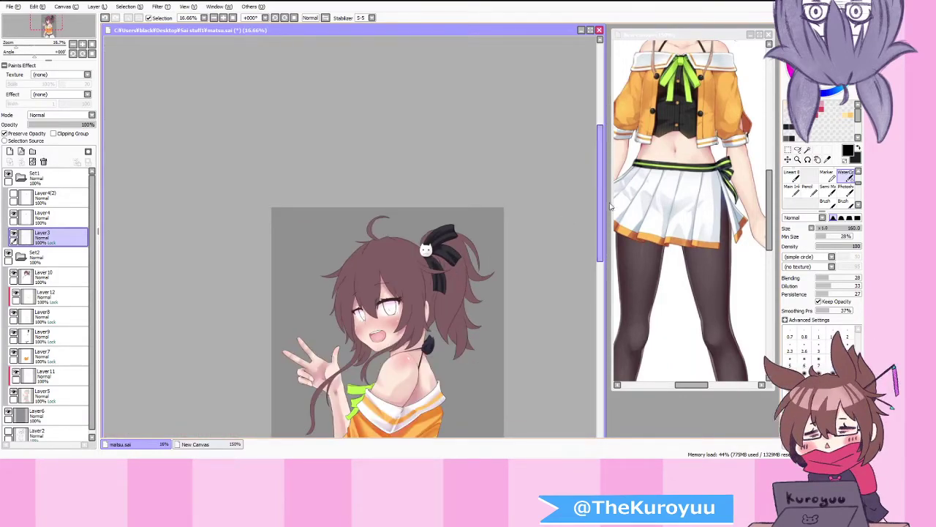
{"action": "scroll", "coordinate": [478, 302], "scroll_direction": "up", "scroll_amount": 1}
{"action": "scroll", "coordinate": [395, 336], "scroll_direction": "up", "scroll_amount": 1}
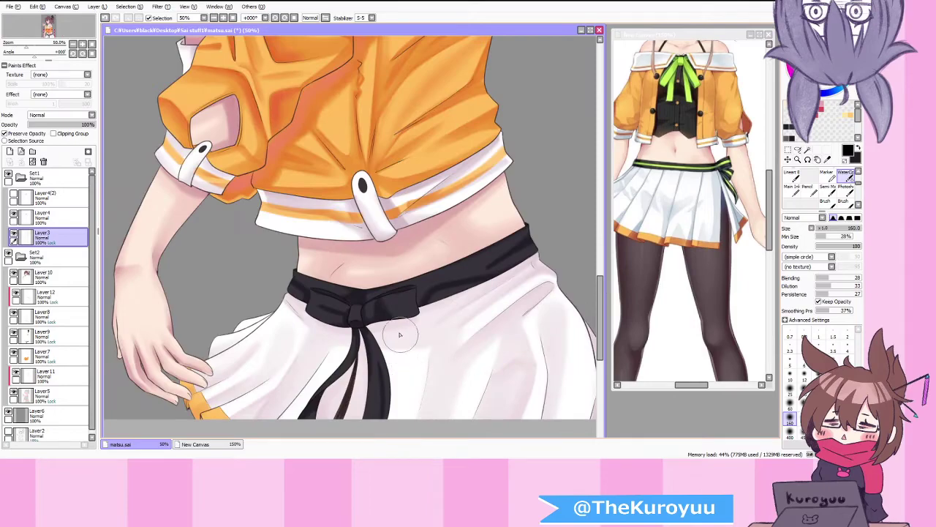
Step: Sample the sash's dark colour and blend the fold shading on the waist sash on Layer9 with the WaterColor brush at size 70
{"action": "right_click", "coordinate": [361, 315]}
{"action": "left_click", "coordinate": [58, 335]}
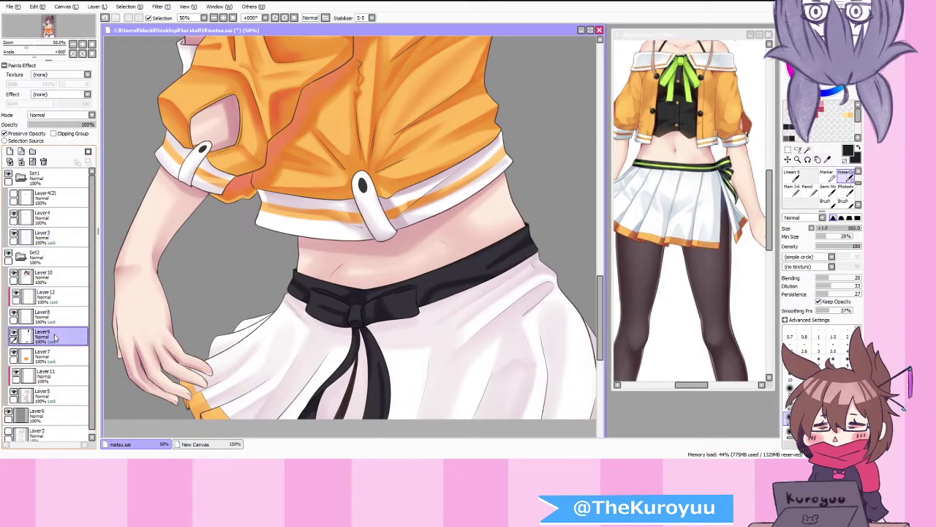
{"action": "left_click", "coordinate": [790, 404]}
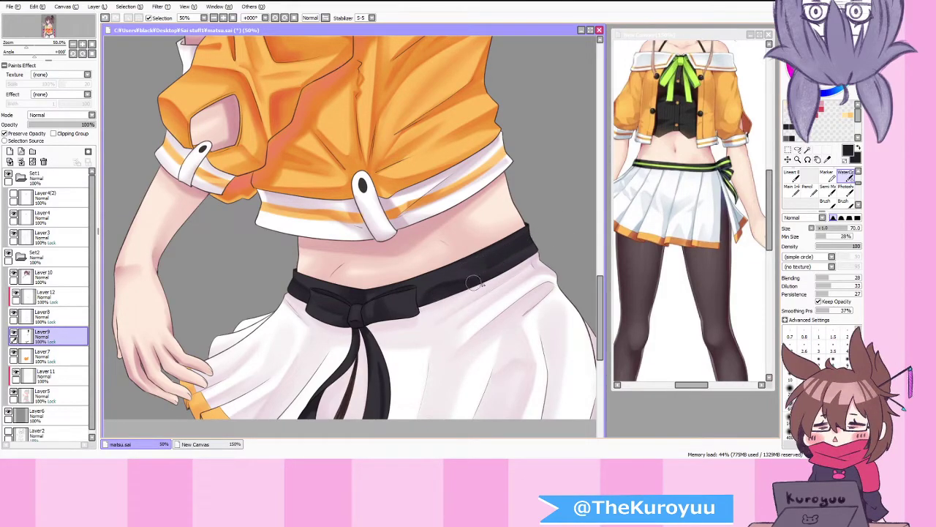
{"action": "scroll", "coordinate": [443, 290], "scroll_direction": "down", "scroll_amount": 2}
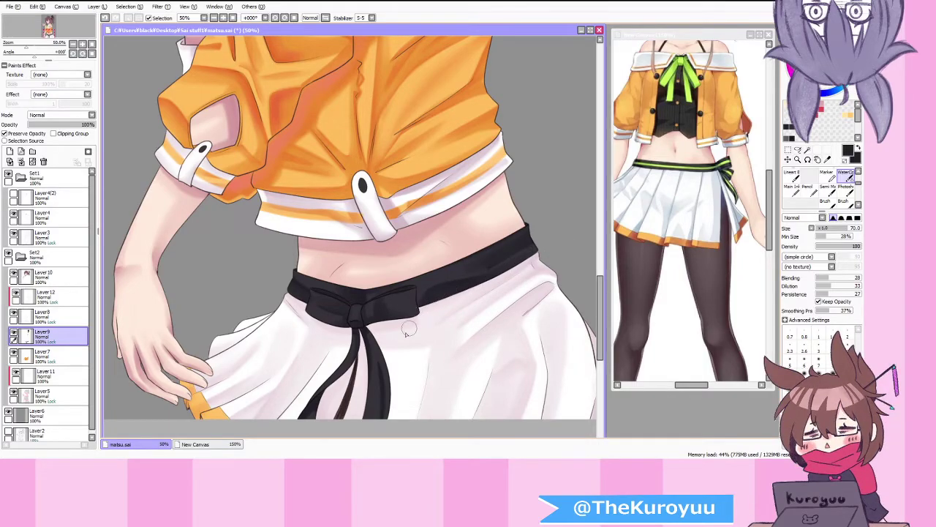
{"action": "scroll", "coordinate": [409, 329], "scroll_direction": "down", "scroll_amount": 3}
{"action": "scroll", "coordinate": [395, 377], "scroll_direction": "up", "scroll_amount": 3}
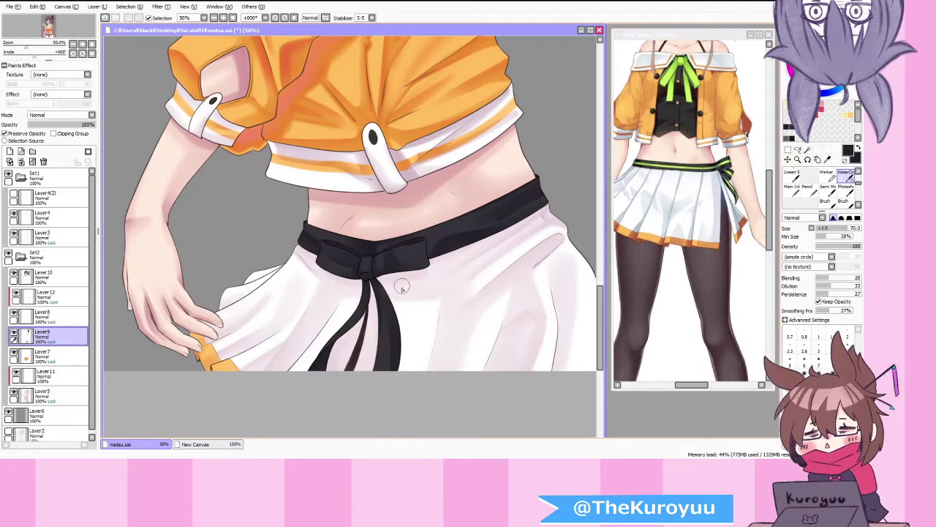
Step: Blend the fold shadows on the hair bow with the WaterColor brush, reducing its size to 60
{"action": "scroll", "coordinate": [346, 338], "scroll_direction": "down", "scroll_amount": 3}
{"action": "scroll", "coordinate": [392, 167], "scroll_direction": "up", "scroll_amount": 4}
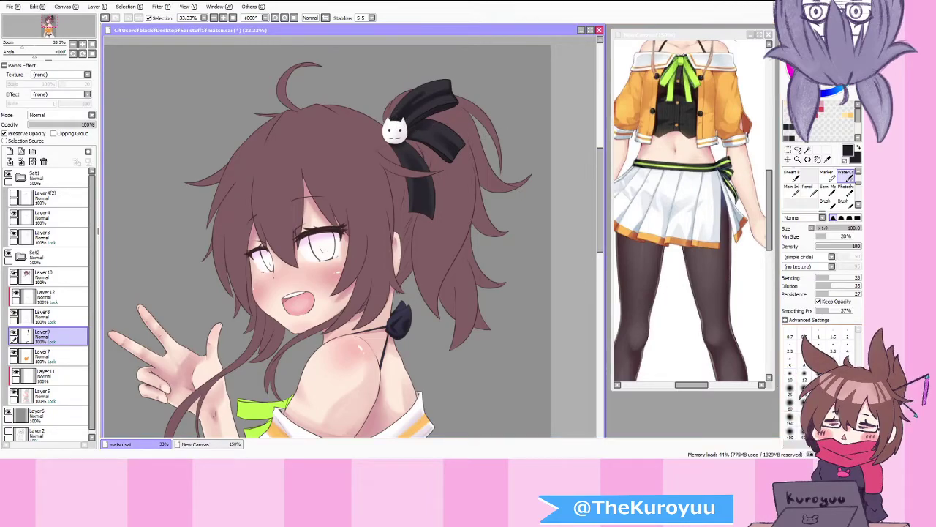
{"action": "left_click", "coordinate": [848, 391]}
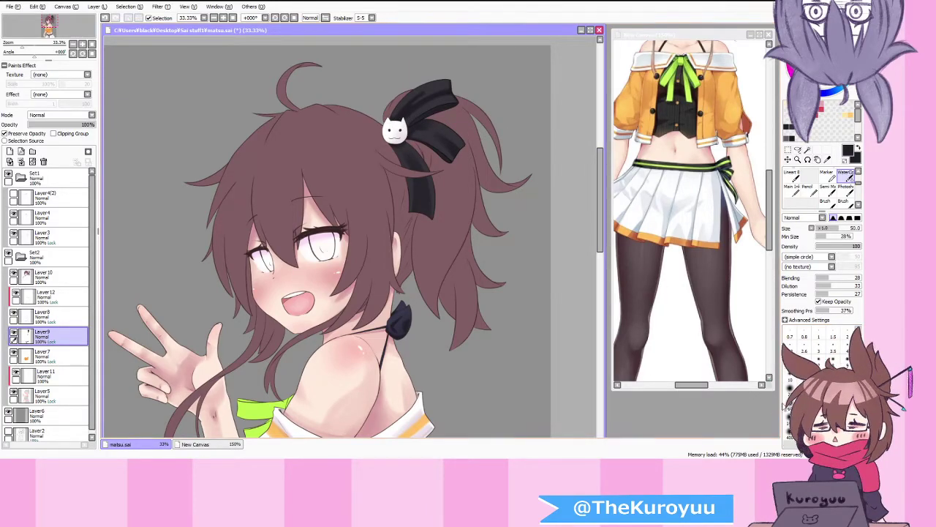
{"action": "key", "text": "bracketright"}
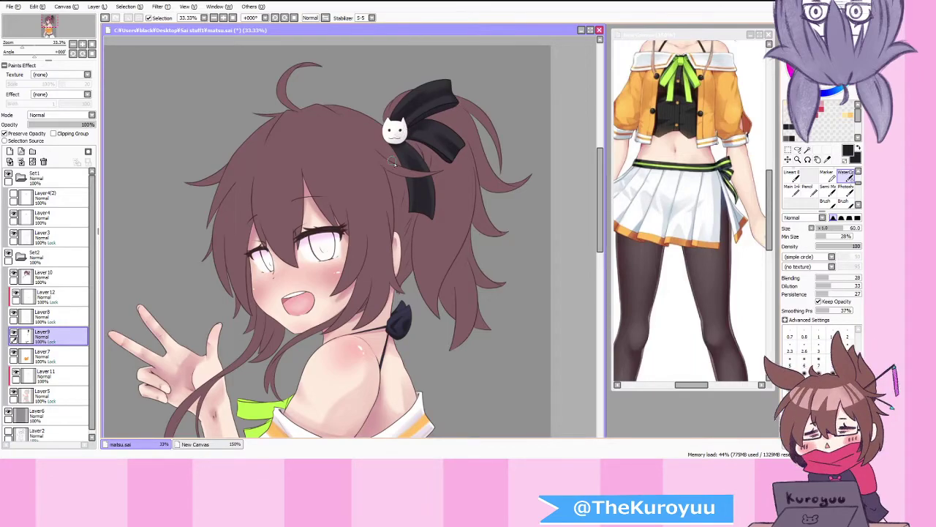
Step: Airbrush soft dark shading along the hair bow's loops and tail at size 30
{"action": "scroll", "coordinate": [848, 200], "scroll_direction": "up", "scroll_amount": 2}
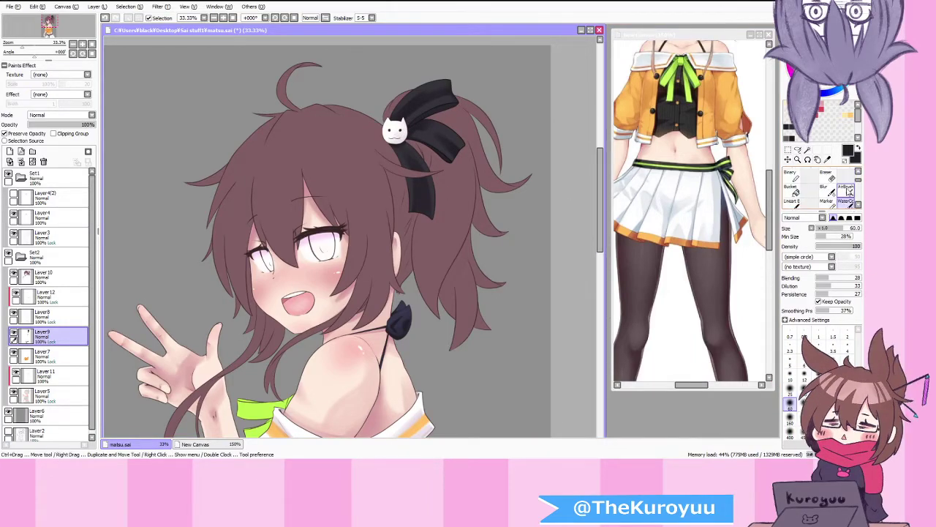
{"action": "left_click", "coordinate": [846, 190]}
{"action": "scroll", "coordinate": [434, 113], "scroll_direction": "up", "scroll_amount": 3}
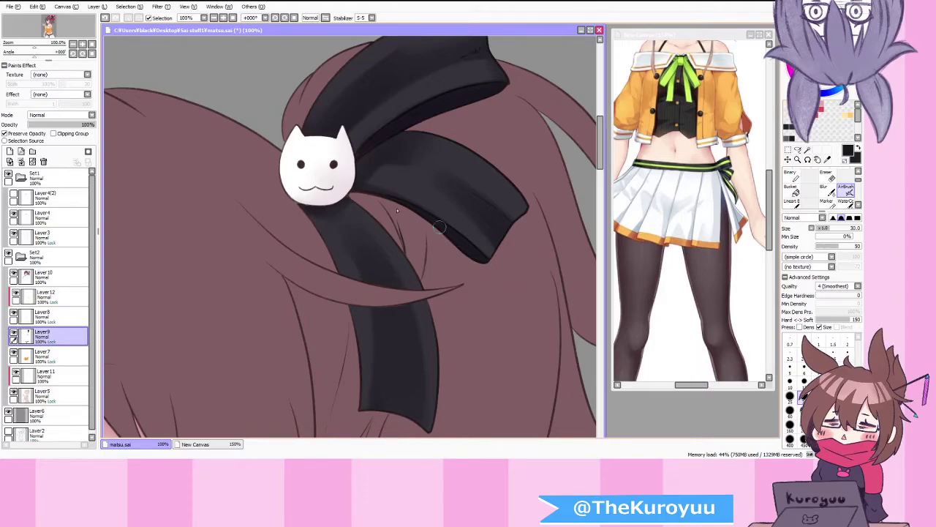
{"action": "scroll", "coordinate": [482, 219], "scroll_direction": "down", "scroll_amount": 3}
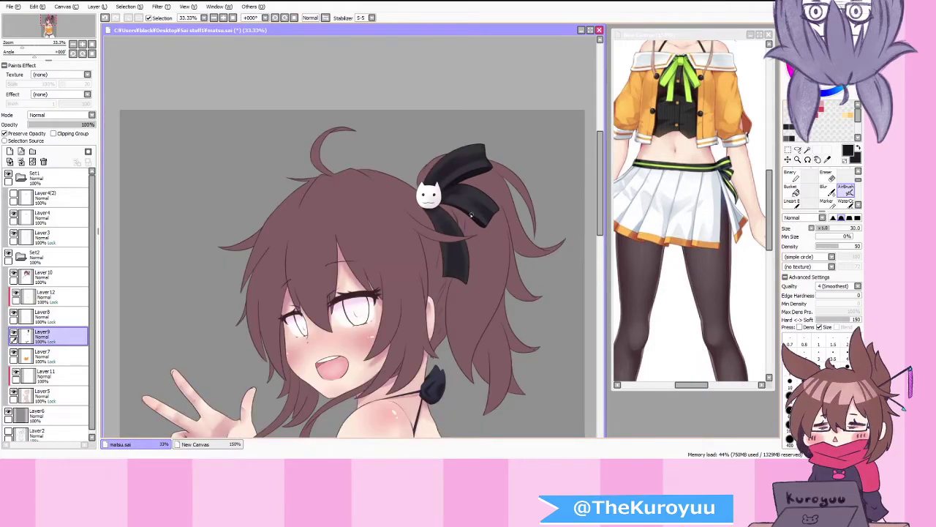
Step: Airbrush dark shadows inside the waist bow's loop openings and soften them with the WaterColor brush at size 60
{"action": "scroll", "coordinate": [474, 215], "scroll_direction": "down", "scroll_amount": 1}
{"action": "scroll", "coordinate": [415, 253], "scroll_direction": "up", "scroll_amount": 5}
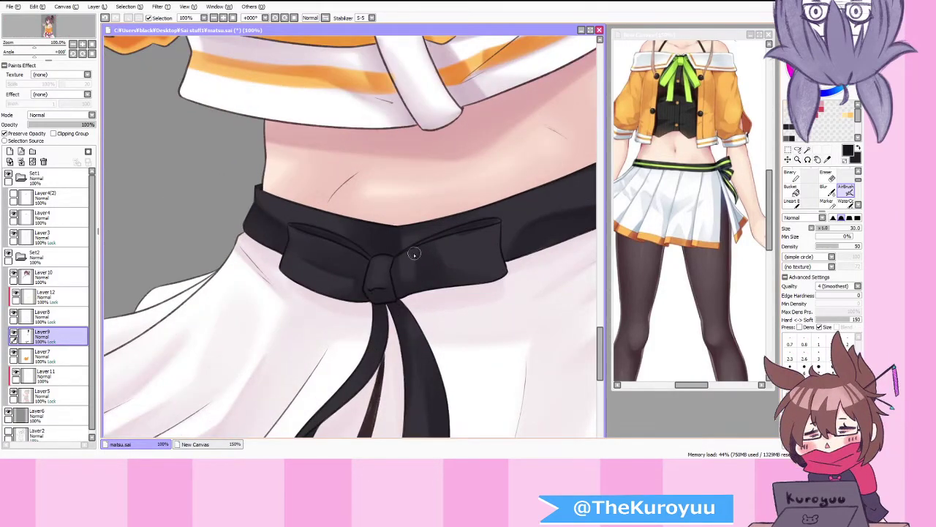
{"action": "scroll", "coordinate": [479, 230], "scroll_direction": "up", "scroll_amount": 1}
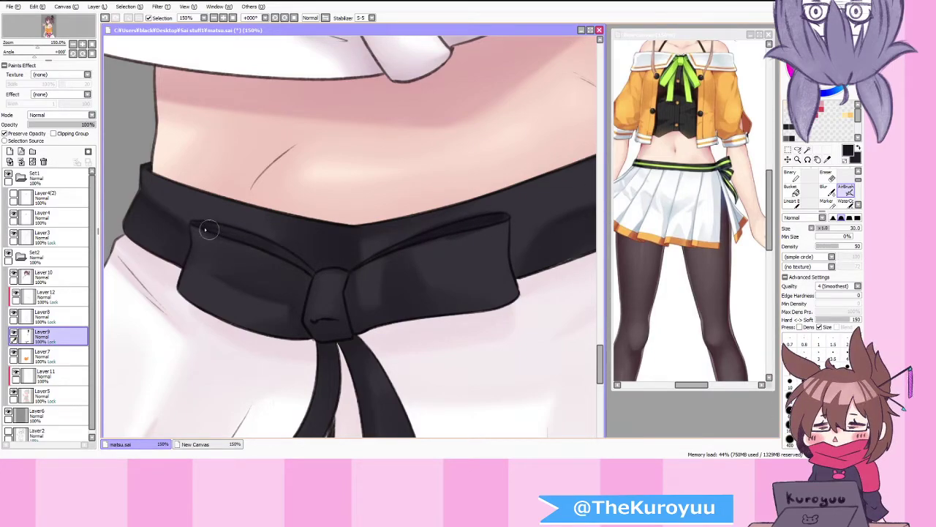
{"action": "left_click_drag", "start_coordinate": [190, 223], "coordinate": [279, 253]}
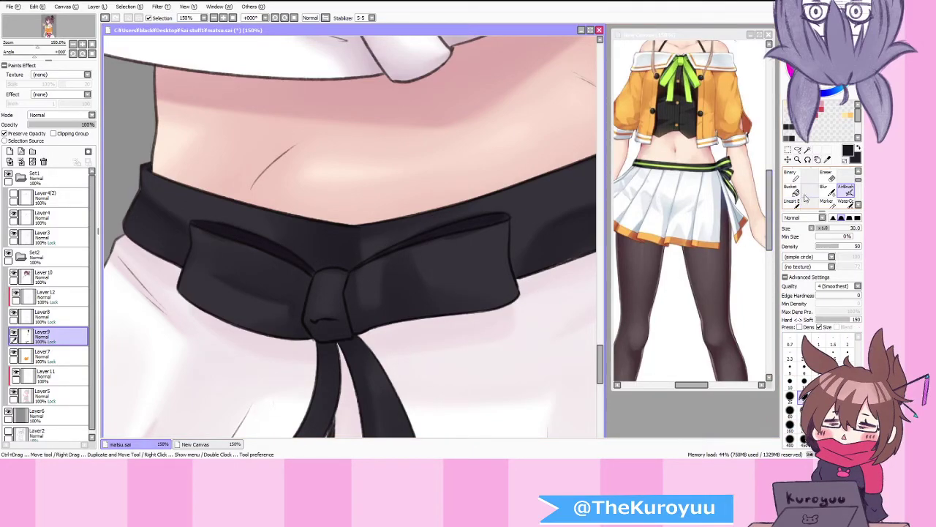
{"action": "left_click", "coordinate": [846, 202]}
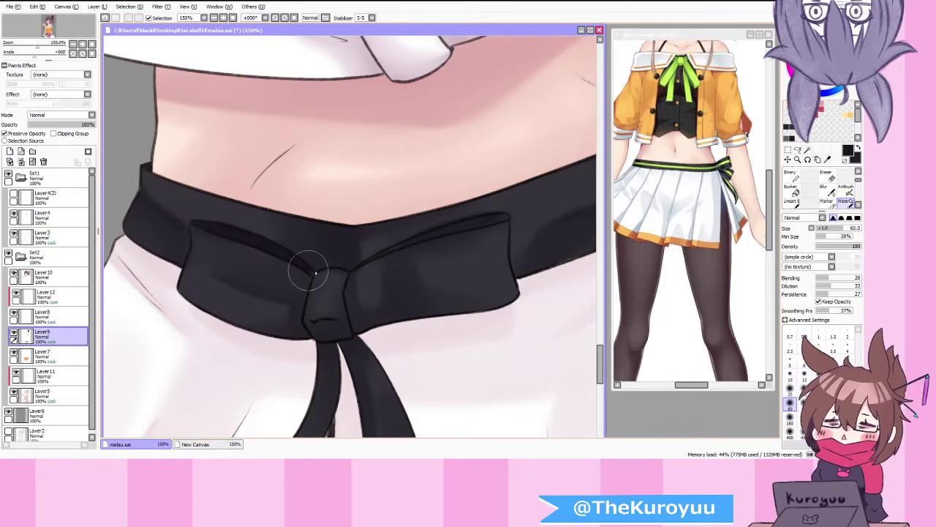
{"action": "scroll", "coordinate": [433, 274], "scroll_direction": "down", "scroll_amount": 4}
{"action": "scroll", "coordinate": [450, 313], "scroll_direction": "down", "scroll_amount": 2}
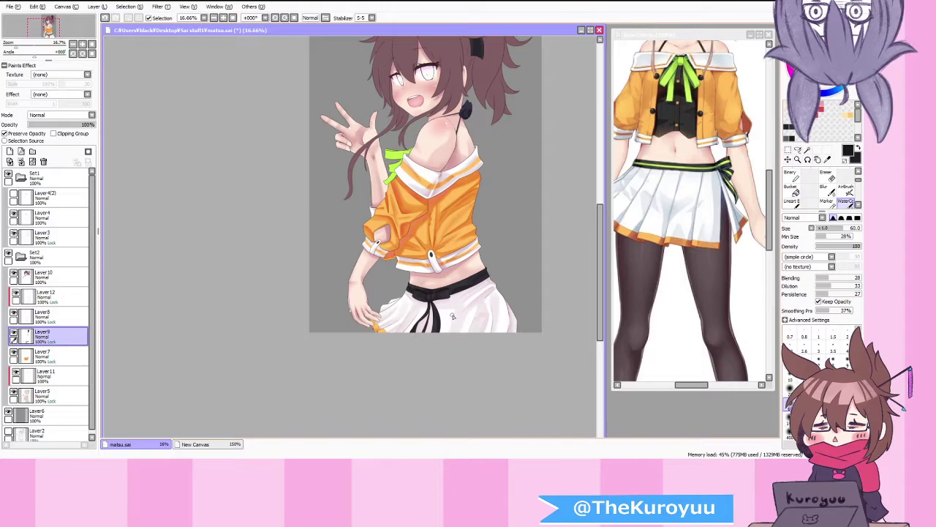
Step: Blend the fold shadows on the navy bow at the back of the neck with the WaterColor brush
{"action": "scroll", "coordinate": [468, 199], "scroll_direction": "up", "scroll_amount": 3}
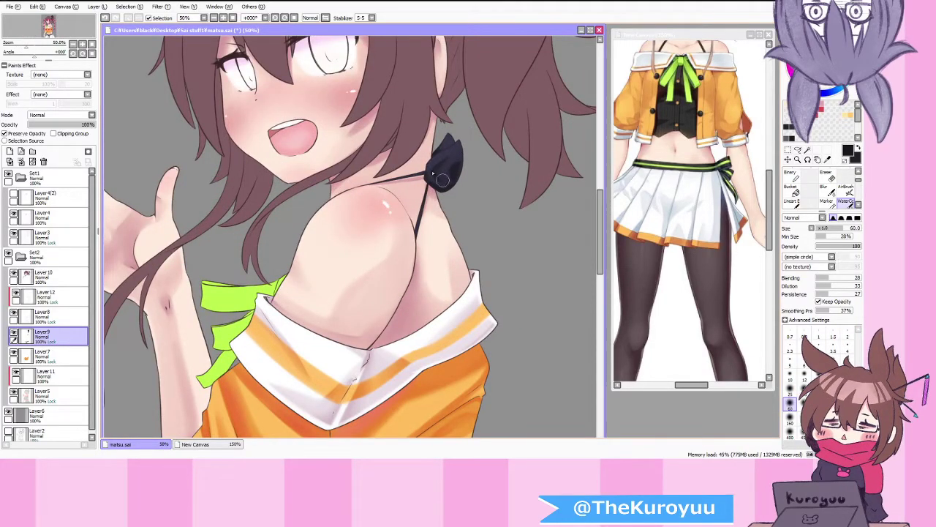
{"action": "left_click_drag", "start_coordinate": [443, 180], "coordinate": [453, 183]}
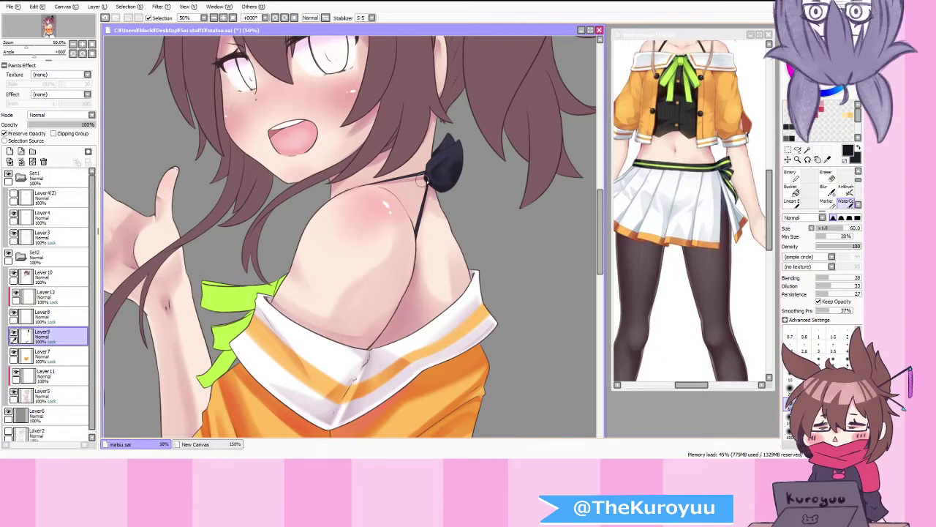
{"action": "scroll", "coordinate": [435, 146], "scroll_direction": "down", "scroll_amount": 3}
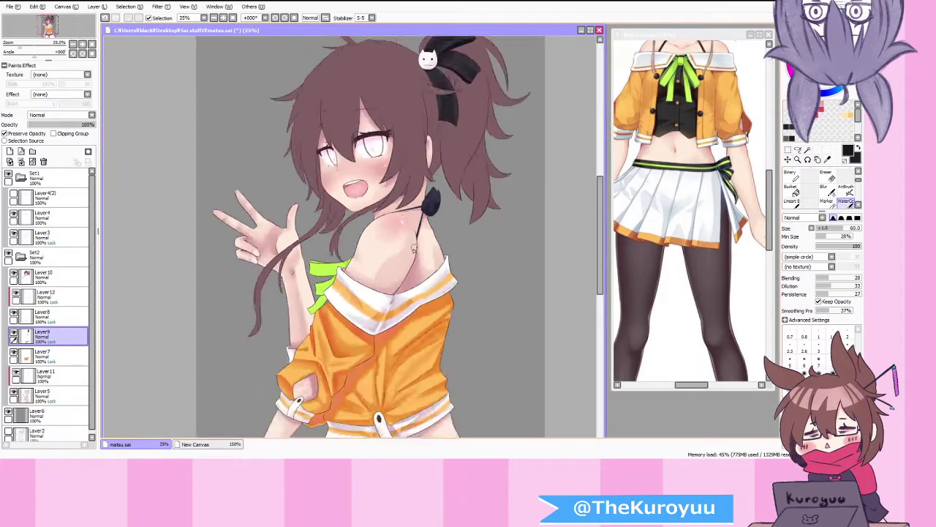
{"action": "scroll", "coordinate": [413, 261], "scroll_direction": "up", "scroll_amount": 4}
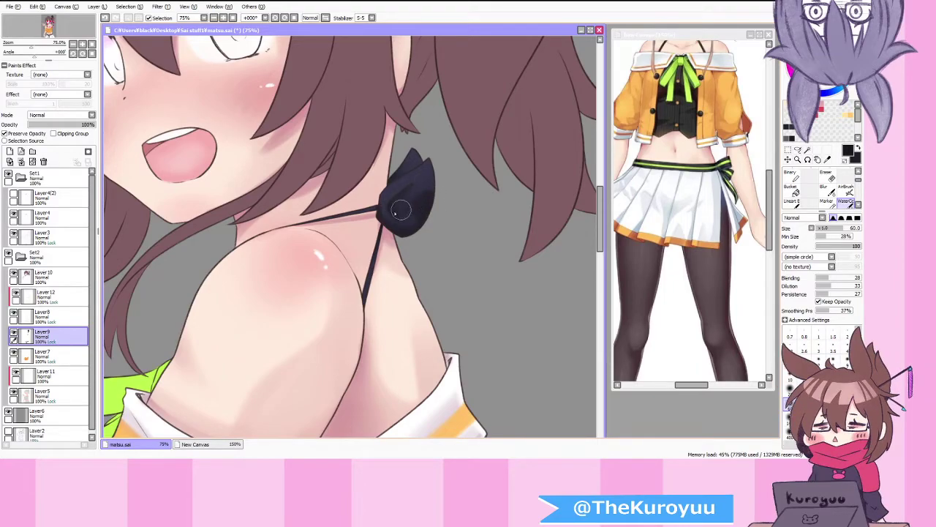
{"action": "scroll", "coordinate": [449, 175], "scroll_direction": "down", "scroll_amount": 3}
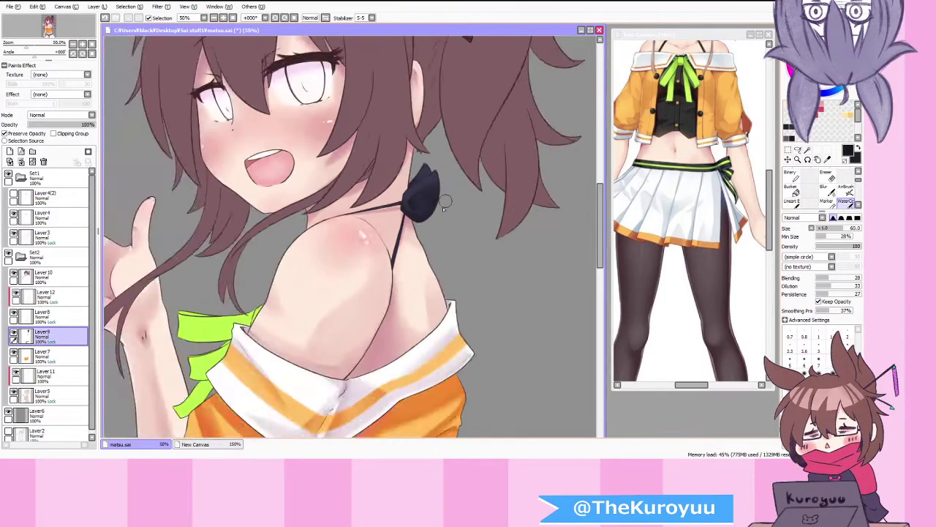
{"action": "scroll", "coordinate": [442, 240], "scroll_direction": "down", "scroll_amount": 1}
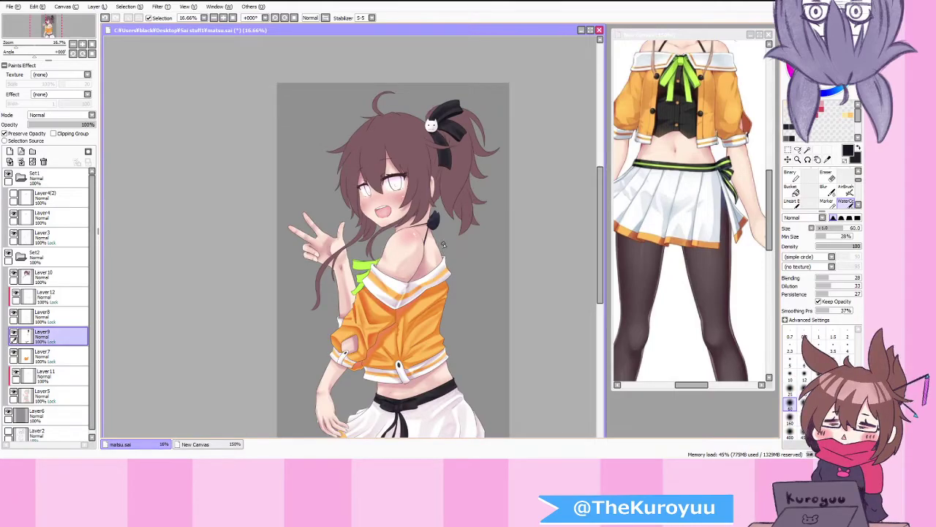
{"action": "key", "text": "alt+Tab"}
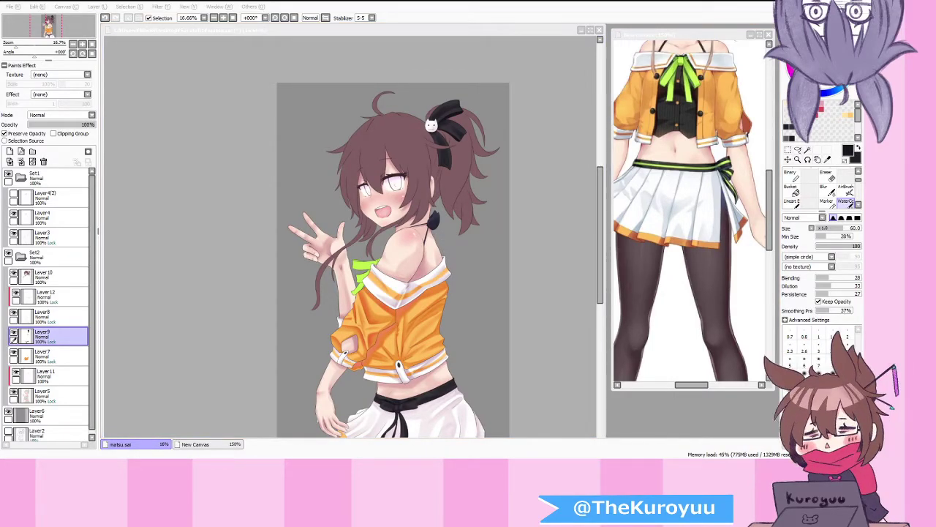
{"action": "left_click", "coordinate": [399, 311]}
{"action": "scroll", "coordinate": [439, 213], "scroll_direction": "up", "scroll_amount": 2}
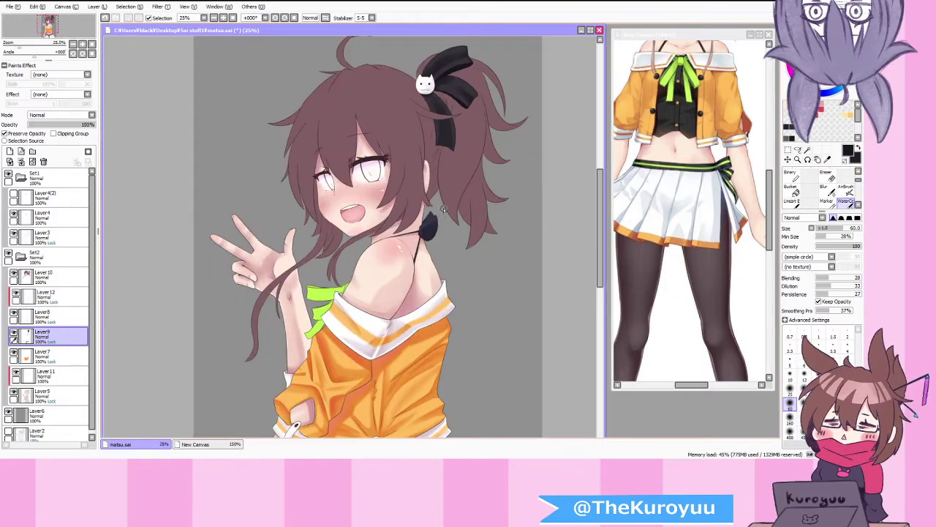
{"action": "scroll", "coordinate": [433, 229], "scroll_direction": "down", "scroll_amount": 4}
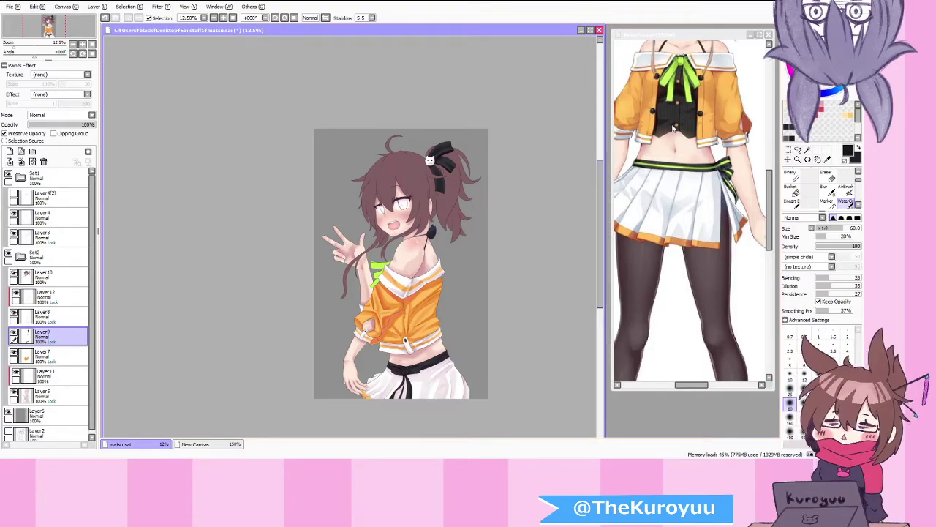
Step: Airbrush small white highlights onto the black buttons on the jacket's hem strap and sleeve cuff at size 30
{"action": "scroll", "coordinate": [369, 272], "scroll_direction": "up", "scroll_amount": 3}
{"action": "right_click", "coordinate": [391, 260]}
{"action": "scroll", "coordinate": [585, 244], "scroll_direction": "down", "scroll_amount": 2}
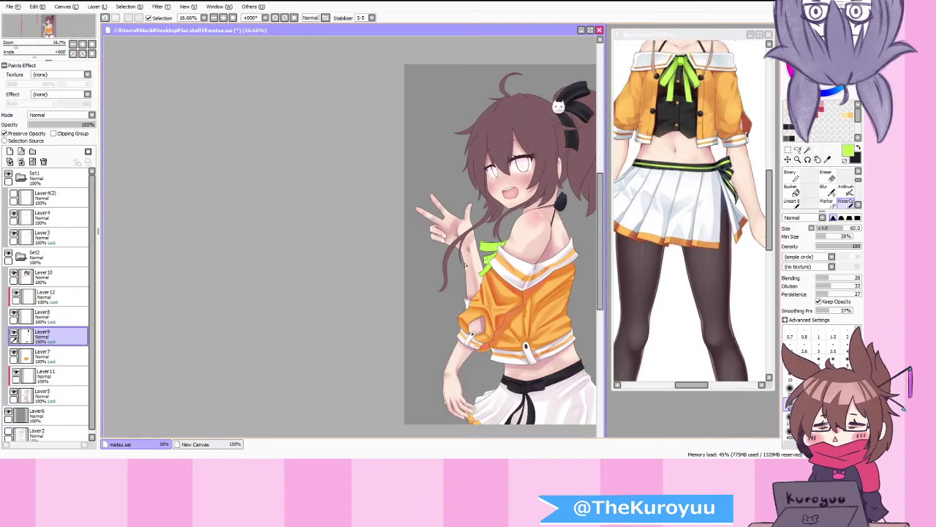
{"action": "scroll", "coordinate": [565, 250], "scroll_direction": "down", "scroll_amount": 2}
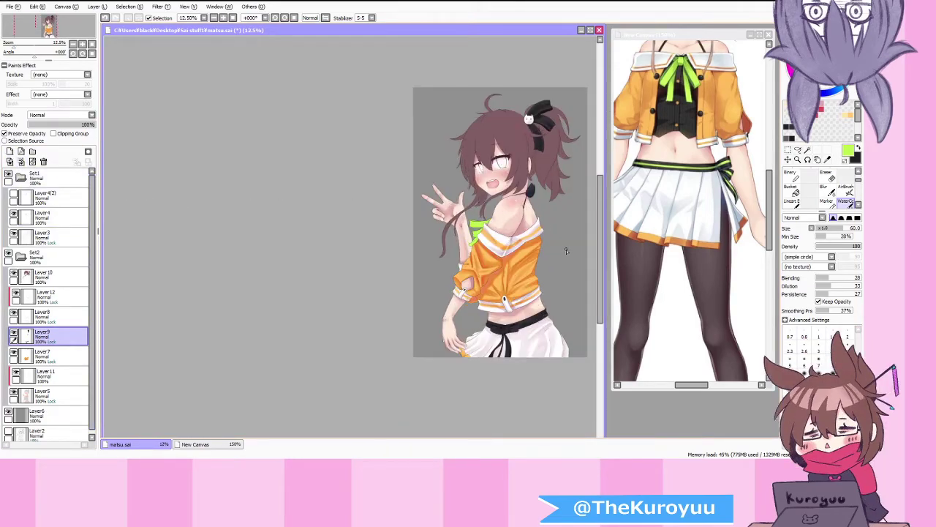
{"action": "scroll", "coordinate": [512, 300], "scroll_direction": "up", "scroll_amount": 4}
{"action": "scroll", "coordinate": [499, 304], "scroll_direction": "down", "scroll_amount": 1}
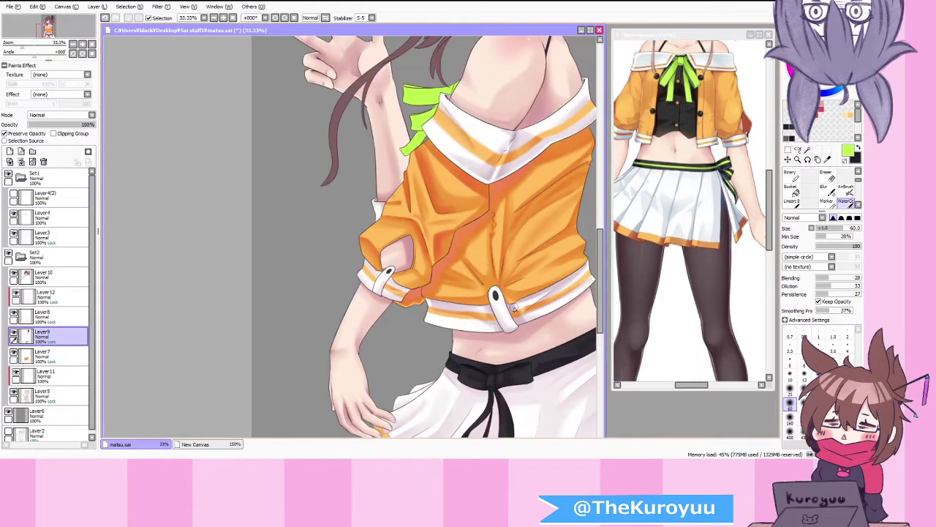
{"action": "scroll", "coordinate": [499, 305], "scroll_direction": "up", "scroll_amount": 1}
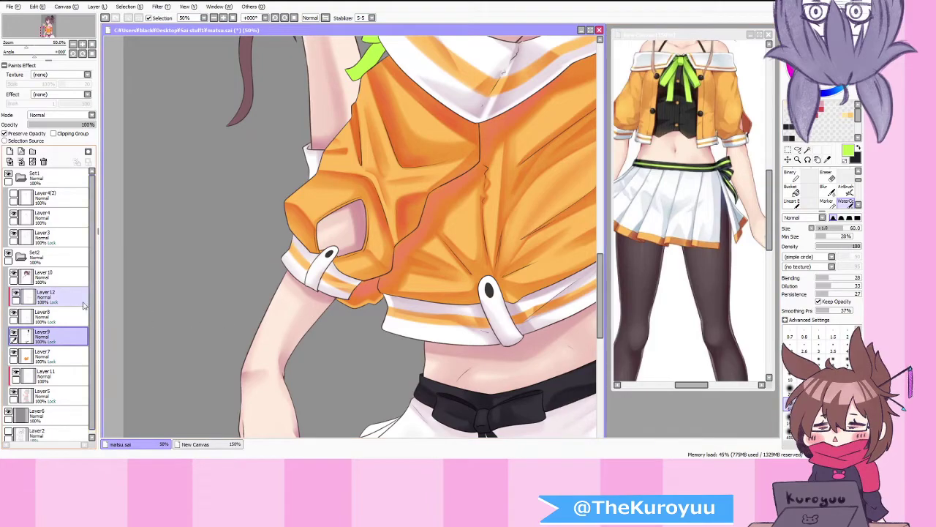
{"action": "left_click", "coordinate": [489, 293], "text": "alt"}
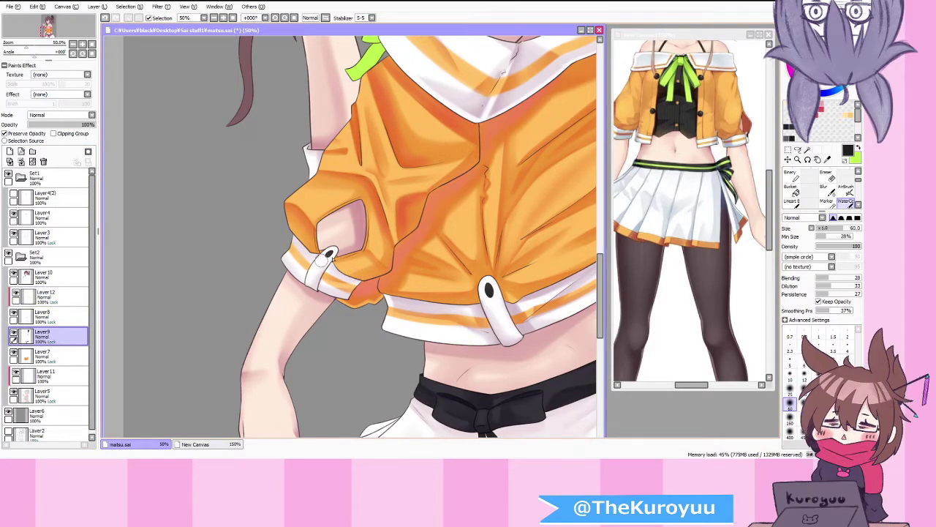
{"action": "left_click", "coordinate": [846, 188]}
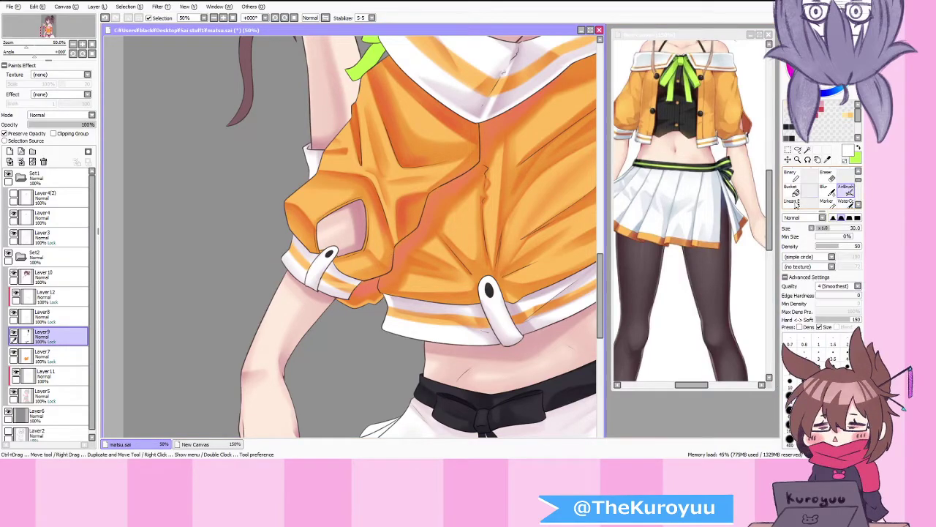
{"action": "scroll", "coordinate": [492, 290], "scroll_direction": "up", "scroll_amount": 2}
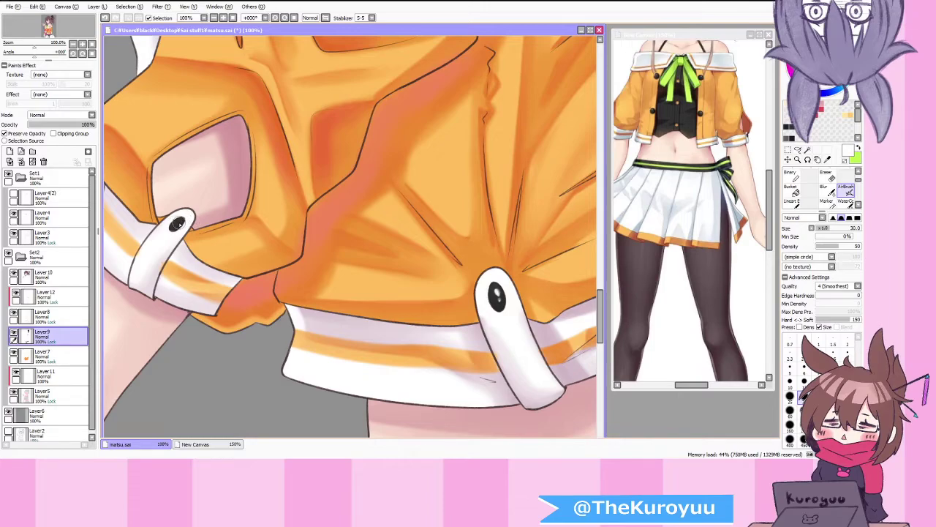
{"action": "scroll", "coordinate": [325, 238], "scroll_direction": "down", "scroll_amount": 3}
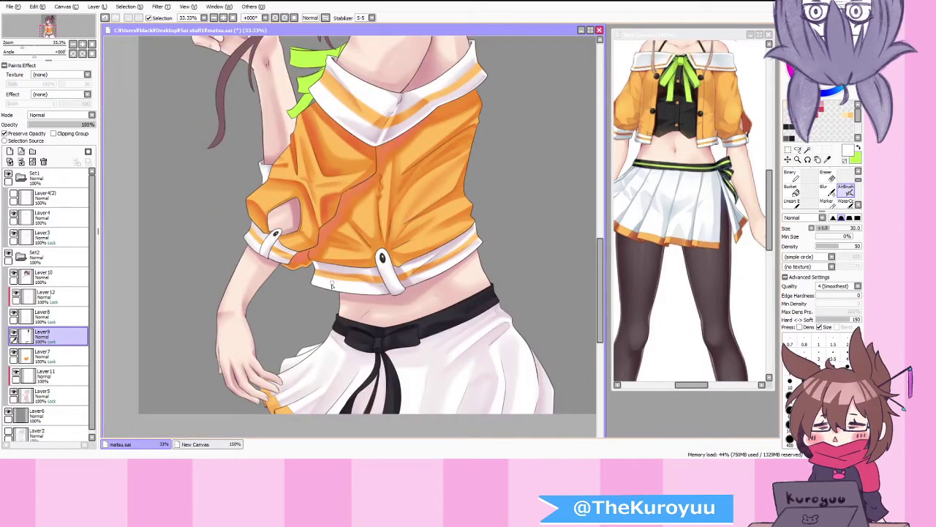
Step: Add a new layer above the black bow layer and clip it to that layer for the sash's green stripes
{"action": "key", "text": "minus"}
{"action": "key", "text": "minus"}
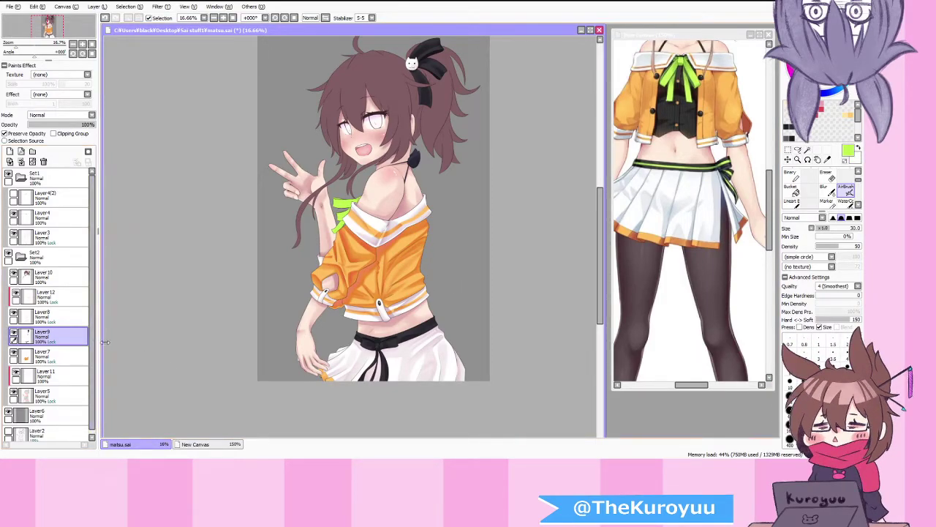
{"action": "left_click", "coordinate": [20, 151]}
{"action": "left_click", "coordinate": [53, 133]}
{"action": "scroll", "coordinate": [382, 390], "scroll_direction": "up", "scroll_amount": 3}
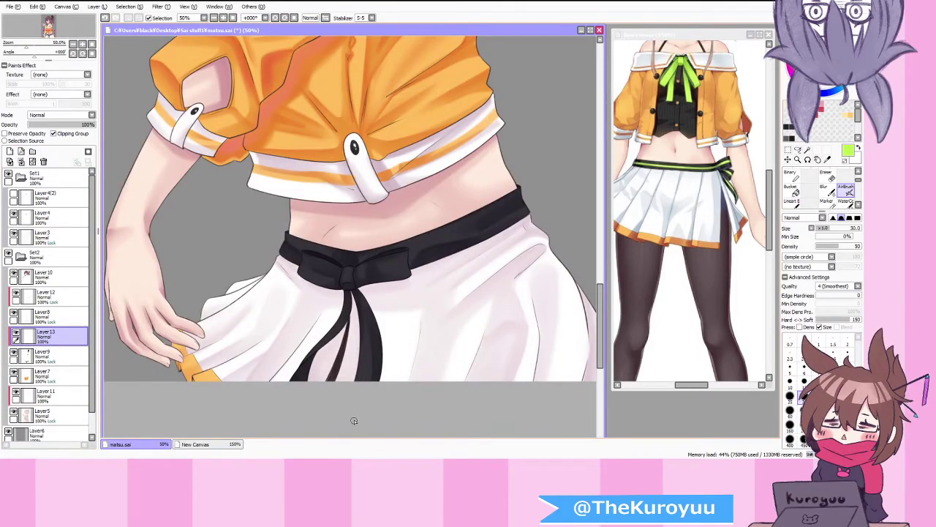
{"action": "scroll", "coordinate": [353, 421], "scroll_direction": "up", "scroll_amount": 2}
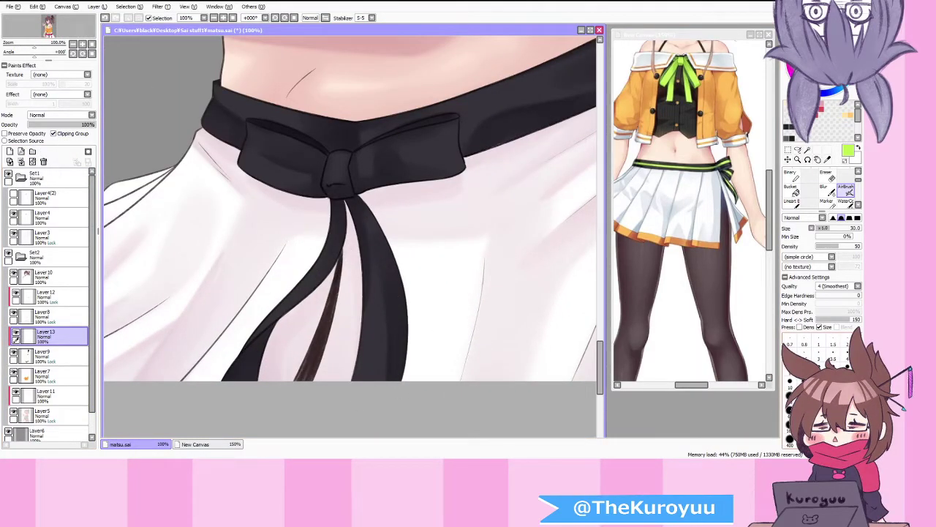
Step: Airbrush a lime green stripe down the middle of both hanging sash tails at size 20
{"action": "left_click", "coordinate": [848, 378]}
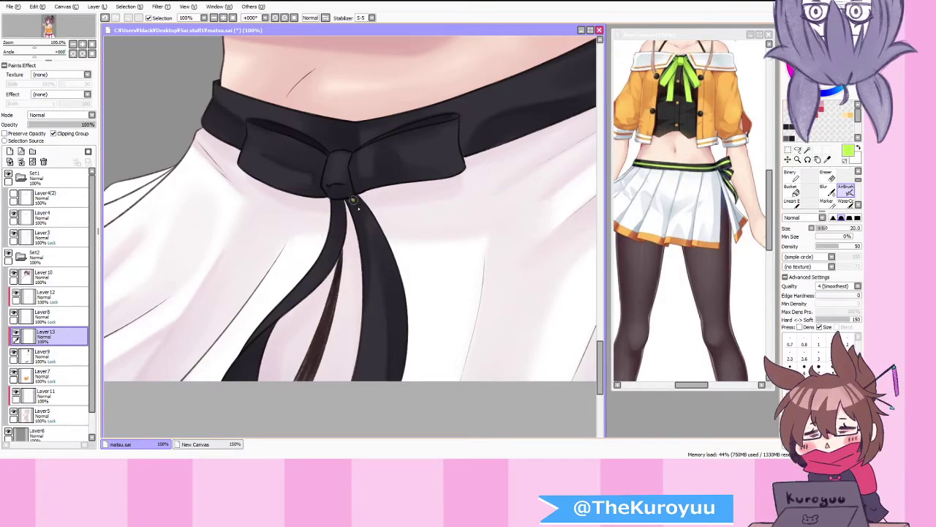
{"action": "mouse_move", "coordinate": [352, 203]}
{"action": "left_mouse_down"}
{"action": "mouse_move", "coordinate": [384, 306]}
{"action": "mouse_move", "coordinate": [374, 409]}
{"action": "left_mouse_up"}
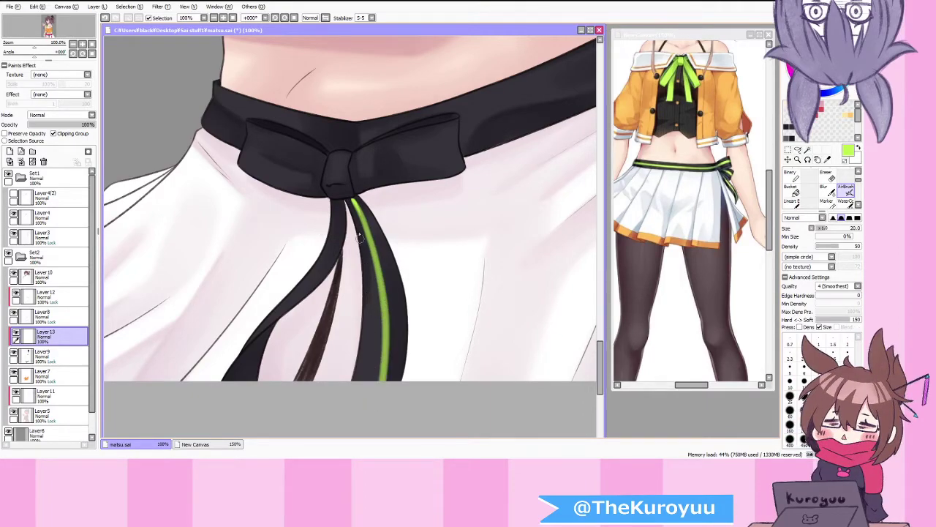
{"action": "mouse_move", "coordinate": [352, 201]}
{"action": "left_mouse_down"}
{"action": "mouse_move", "coordinate": [378, 340]}
{"action": "mouse_move", "coordinate": [376, 379]}
{"action": "mouse_move", "coordinate": [363, 229]}
{"action": "mouse_move", "coordinate": [375, 393]}
{"action": "left_mouse_up"}
{"action": "left_click_drag", "start_coordinate": [383, 335], "coordinate": [385, 381]}
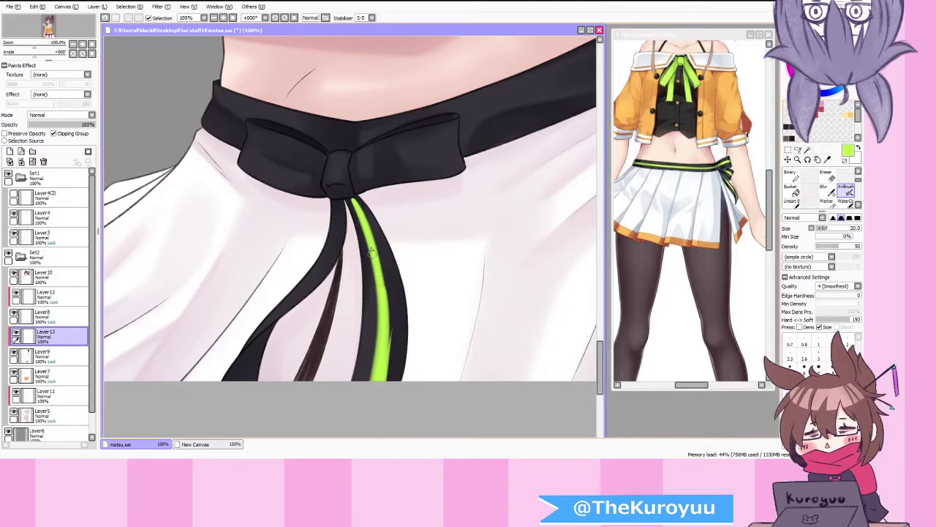
{"action": "left_click_drag", "start_coordinate": [352, 199], "coordinate": [381, 410]}
{"action": "left_click_drag", "start_coordinate": [376, 272], "coordinate": [367, 417]}
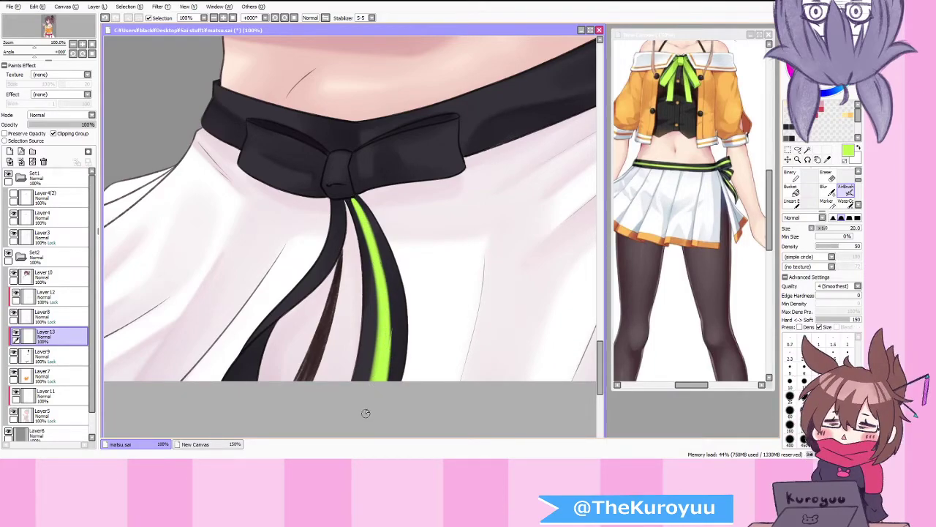
{"action": "mouse_move", "coordinate": [336, 202]}
{"action": "left_mouse_down"}
{"action": "mouse_move", "coordinate": [315, 270]}
{"action": "mouse_move", "coordinate": [271, 298]}
{"action": "left_mouse_up"}
{"action": "mouse_move", "coordinate": [337, 199]}
{"action": "left_mouse_down"}
{"action": "mouse_move", "coordinate": [314, 270]}
{"action": "mouse_move", "coordinate": [252, 340]}
{"action": "mouse_move", "coordinate": [240, 406]}
{"action": "left_mouse_up"}
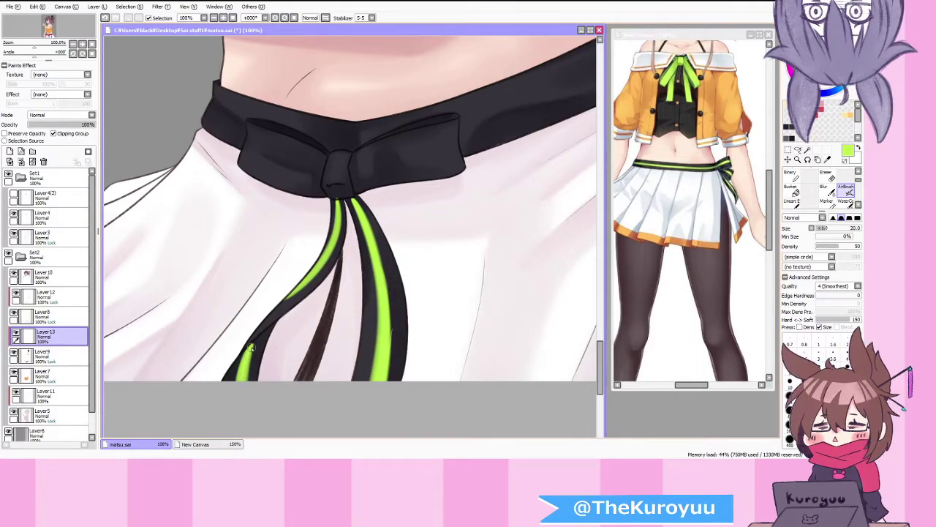
{"action": "left_click_drag", "start_coordinate": [250, 350], "coordinate": [248, 405]}
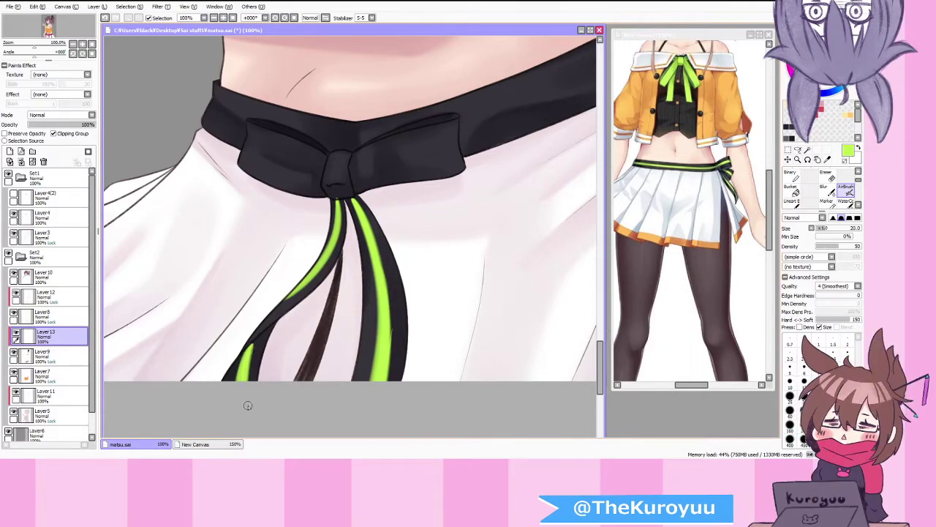
Step: Airbrush lime green stripes across both loops of the waist bow, leaving the knot black
{"action": "left_click", "coordinate": [351, 173]}
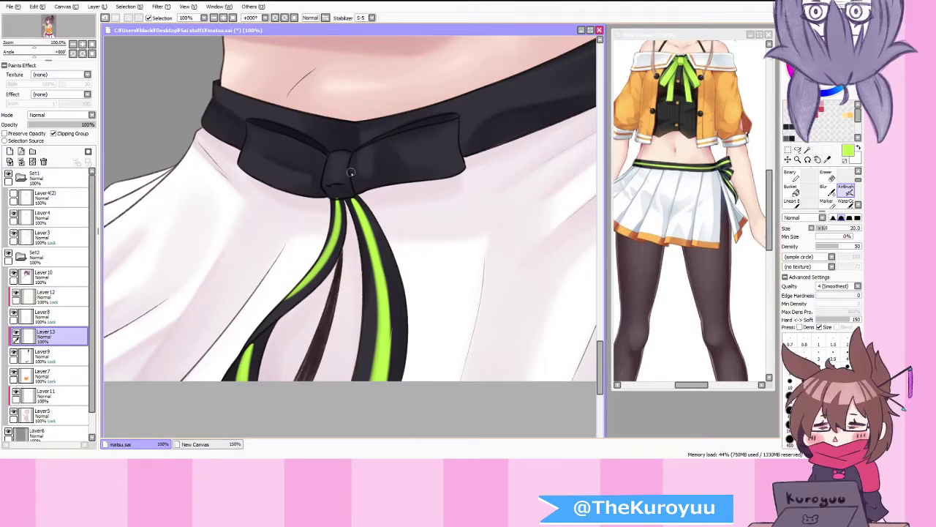
{"action": "mouse_move", "coordinate": [354, 170]}
{"action": "left_mouse_down"}
{"action": "mouse_move", "coordinate": [455, 142]}
{"action": "mouse_move", "coordinate": [398, 152]}
{"action": "mouse_move", "coordinate": [353, 176]}
{"action": "mouse_move", "coordinate": [457, 145]}
{"action": "mouse_move", "coordinate": [356, 175]}
{"action": "mouse_move", "coordinate": [455, 148]}
{"action": "mouse_move", "coordinate": [383, 163]}
{"action": "mouse_move", "coordinate": [409, 151]}
{"action": "left_mouse_up"}
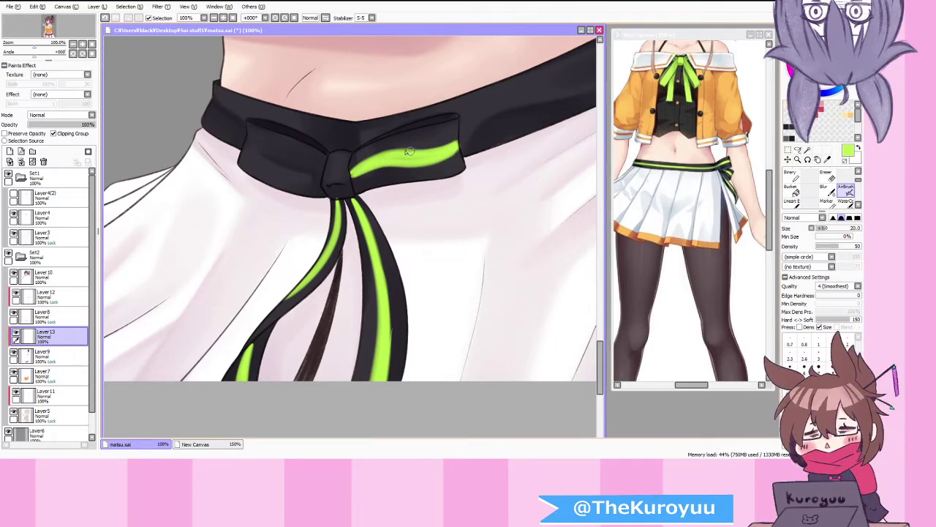
{"action": "mouse_move", "coordinate": [360, 172]}
{"action": "left_mouse_down"}
{"action": "mouse_move", "coordinate": [353, 175]}
{"action": "mouse_move", "coordinate": [383, 165]}
{"action": "left_mouse_up"}
{"action": "mouse_move", "coordinate": [442, 156]}
{"action": "left_mouse_down"}
{"action": "mouse_move", "coordinate": [454, 150]}
{"action": "mouse_move", "coordinate": [420, 155]}
{"action": "mouse_move", "coordinate": [441, 150]}
{"action": "left_mouse_up"}
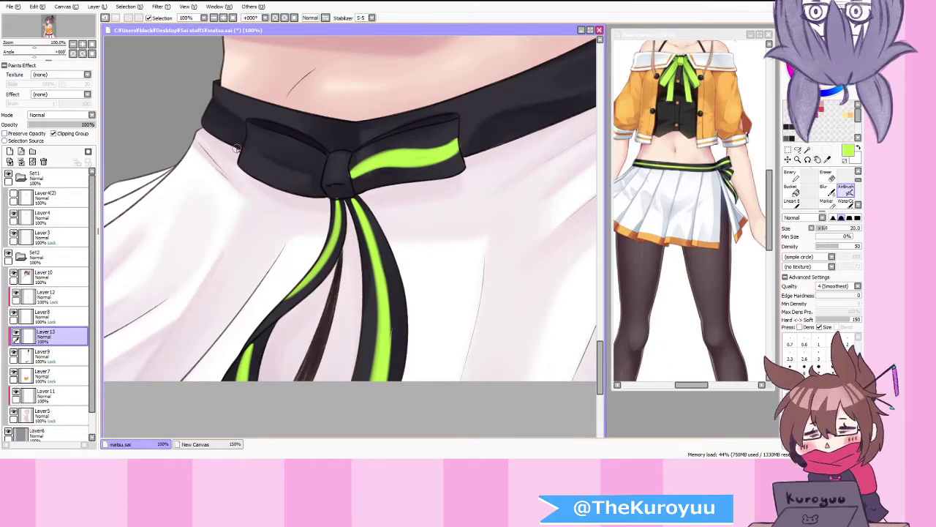
{"action": "mouse_move", "coordinate": [244, 147]}
{"action": "left_mouse_down"}
{"action": "mouse_move", "coordinate": [319, 176]}
{"action": "mouse_move", "coordinate": [246, 146]}
{"action": "mouse_move", "coordinate": [292, 172]}
{"action": "mouse_move", "coordinate": [315, 173]}
{"action": "mouse_move", "coordinate": [247, 141]}
{"action": "mouse_move", "coordinate": [320, 172]}
{"action": "mouse_move", "coordinate": [282, 169]}
{"action": "mouse_move", "coordinate": [249, 150]}
{"action": "left_mouse_up"}
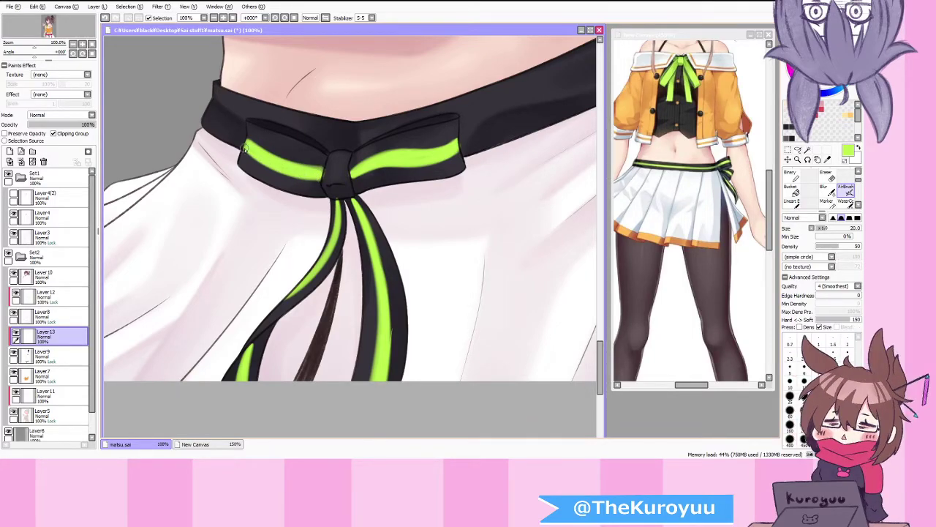
Step: Airbrush a lime green stripe along the black waistband on both sides of the bow, undoing and redrawing faulty strokes
{"action": "scroll", "coordinate": [545, 202], "scroll_direction": "down", "scroll_amount": 2}
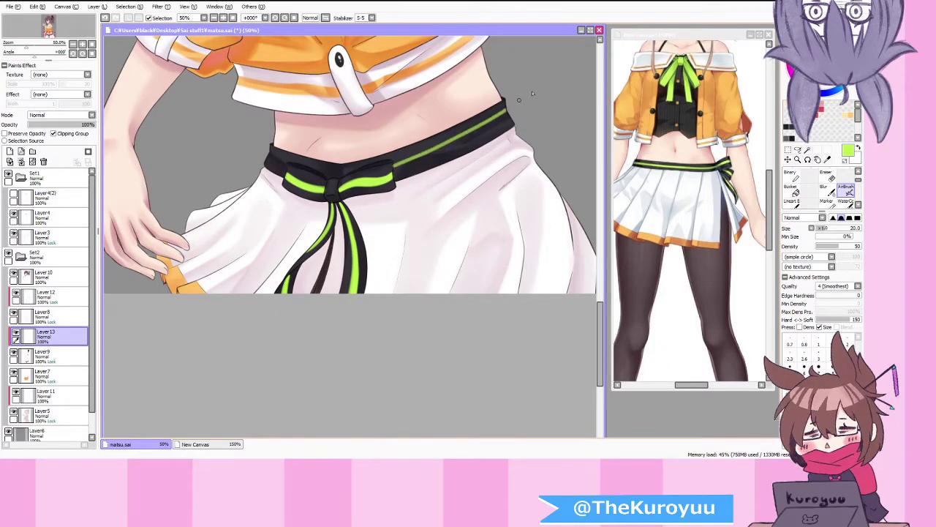
{"action": "scroll", "coordinate": [387, 172], "scroll_direction": "up", "scroll_amount": 1}
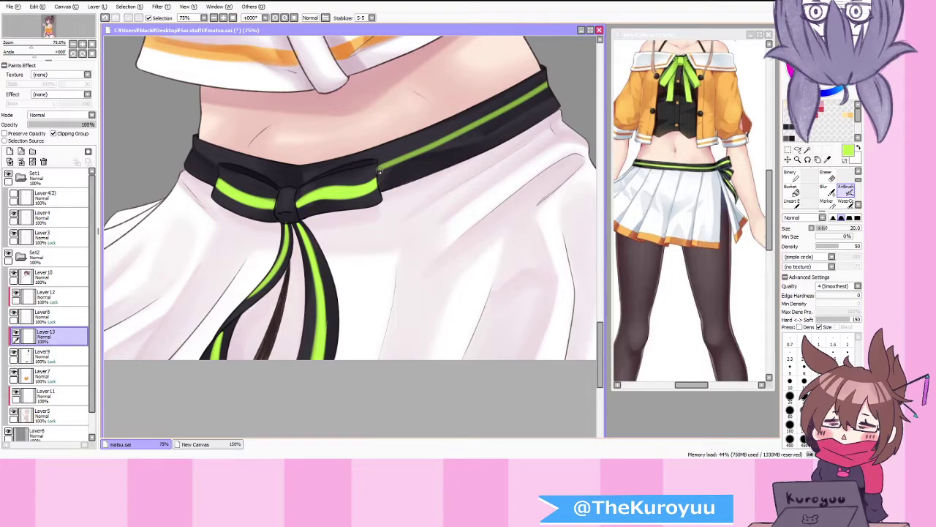
{"action": "key", "text": "ctrl+z"}
{"action": "mouse_move", "coordinate": [379, 169]}
{"action": "left_mouse_down"}
{"action": "mouse_move", "coordinate": [563, 70]}
{"action": "mouse_move", "coordinate": [434, 153]}
{"action": "mouse_move", "coordinate": [380, 173]}
{"action": "mouse_move", "coordinate": [477, 135]}
{"action": "mouse_move", "coordinate": [553, 85]}
{"action": "mouse_move", "coordinate": [512, 115]}
{"action": "mouse_move", "coordinate": [547, 89]}
{"action": "mouse_move", "coordinate": [384, 175]}
{"action": "mouse_move", "coordinate": [454, 143]}
{"action": "mouse_move", "coordinate": [555, 77]}
{"action": "mouse_move", "coordinate": [440, 149]}
{"action": "mouse_move", "coordinate": [381, 170]}
{"action": "mouse_move", "coordinate": [556, 79]}
{"action": "left_mouse_up"}
{"action": "key", "text": "ctrl+z"}
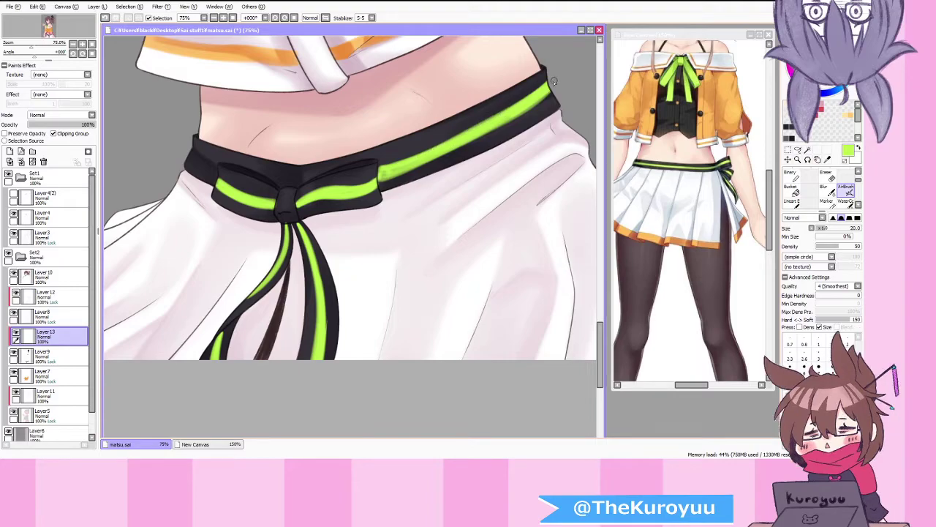
{"action": "left_click_drag", "start_coordinate": [500, 128], "coordinate": [392, 173]}
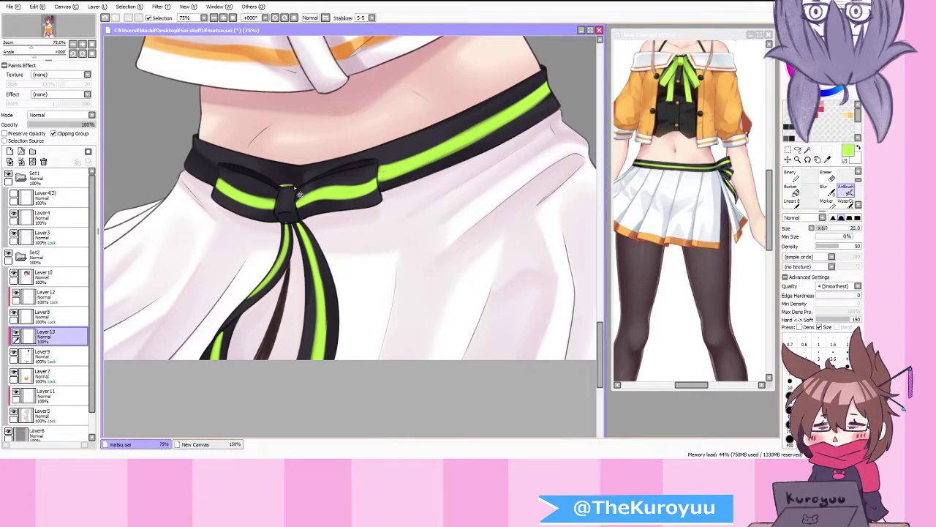
{"action": "left_click_drag", "start_coordinate": [187, 151], "coordinate": [215, 170]}
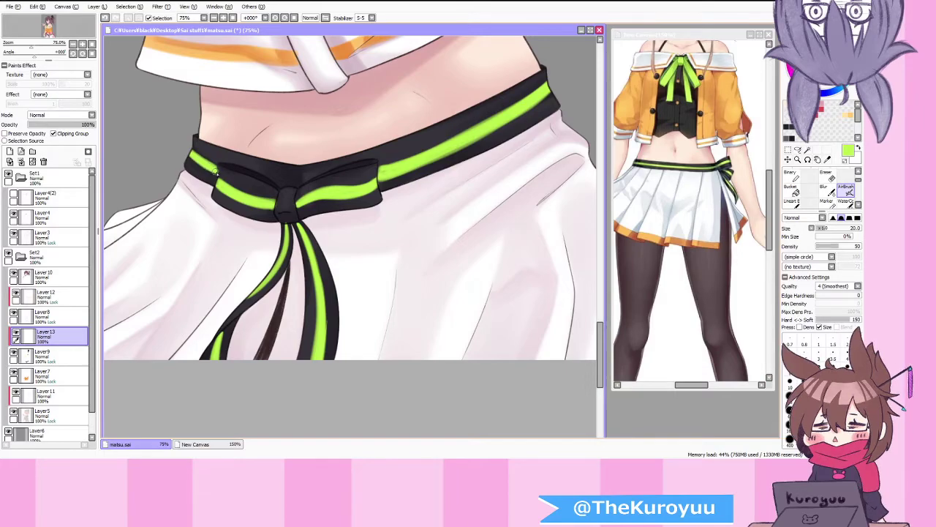
Step: Airbrush the waistband's green stripe above the bow knot at size 12 and tidy the stripe edges with the sash's black
{"action": "scroll", "coordinate": [276, 179], "scroll_direction": "up", "scroll_amount": 2}
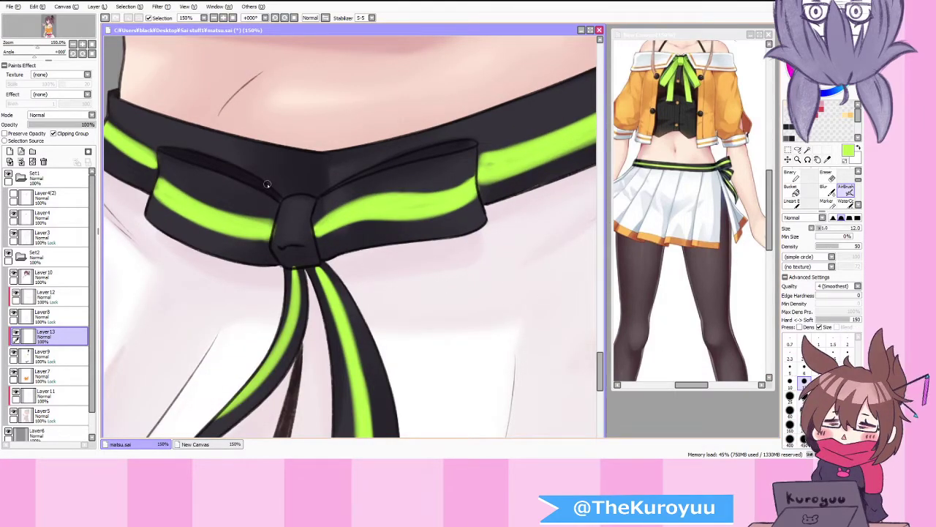
{"action": "mouse_move", "coordinate": [275, 190]}
{"action": "left_mouse_down"}
{"action": "mouse_move", "coordinate": [326, 189]}
{"action": "mouse_move", "coordinate": [271, 187]}
{"action": "mouse_move", "coordinate": [312, 190]}
{"action": "mouse_move", "coordinate": [284, 191]}
{"action": "left_mouse_up"}
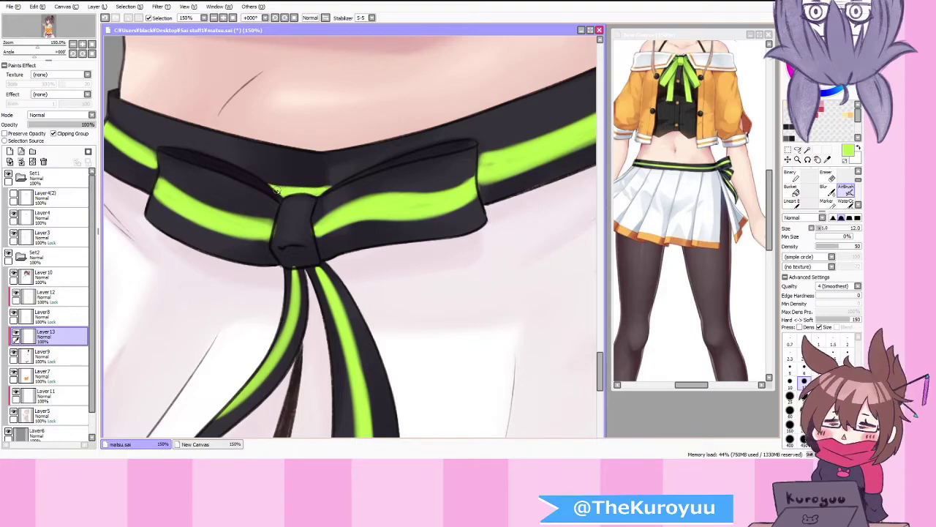
{"action": "left_click", "coordinate": [279, 224], "text": "alt"}
{"action": "scroll", "coordinate": [387, 246], "scroll_direction": "down", "scroll_amount": 1}
{"action": "scroll", "coordinate": [231, 192], "scroll_direction": "up", "scroll_amount": 2}
{"action": "scroll", "coordinate": [237, 177], "scroll_direction": "down", "scroll_amount": 1}
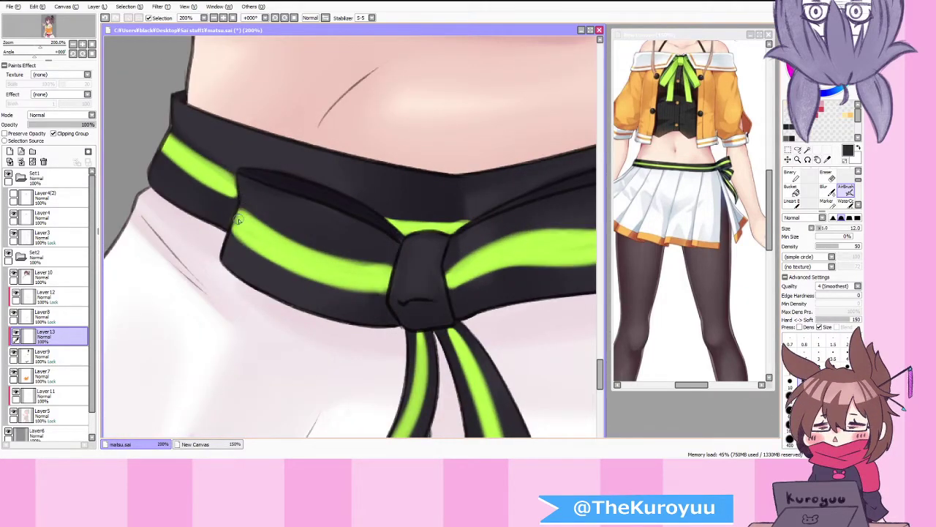
{"action": "scroll", "coordinate": [278, 249], "scroll_direction": "down", "scroll_amount": 2}
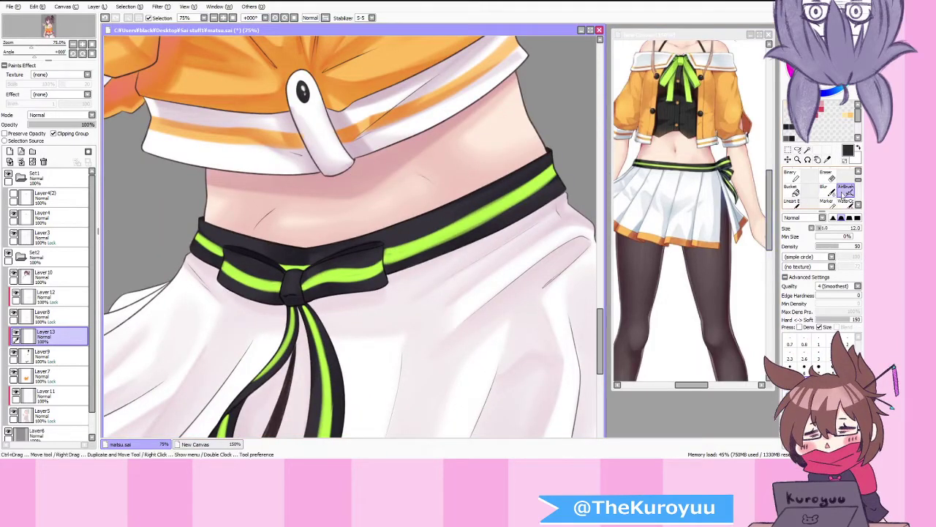
Step: Blend the green stripe on the wider hanging sash tail with the WaterColor brush, reducing its size to 20
{"action": "scroll", "coordinate": [474, 224], "scroll_direction": "down", "scroll_amount": 3}
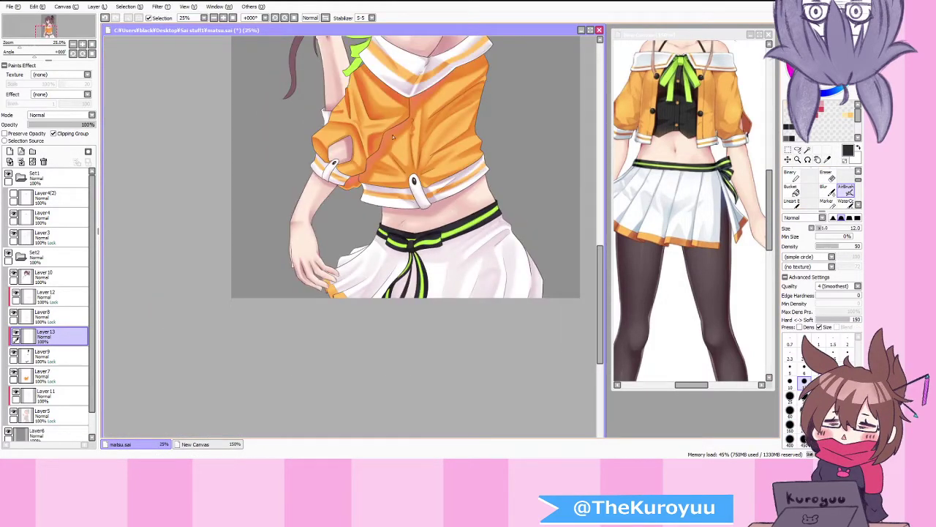
{"action": "right_click", "coordinate": [360, 61]}
{"action": "left_click", "coordinate": [846, 205]}
{"action": "scroll", "coordinate": [411, 292], "scroll_direction": "up", "scroll_amount": 2}
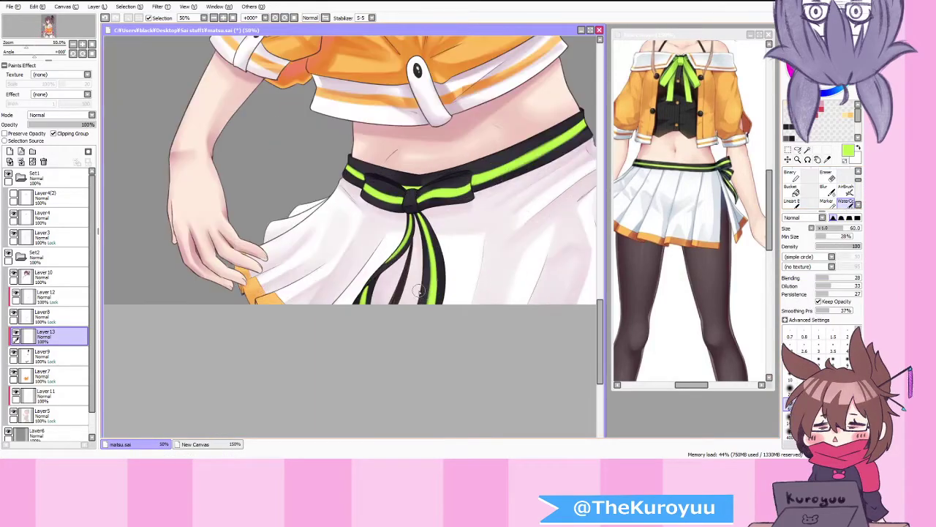
{"action": "left_click", "coordinate": [833, 390]}
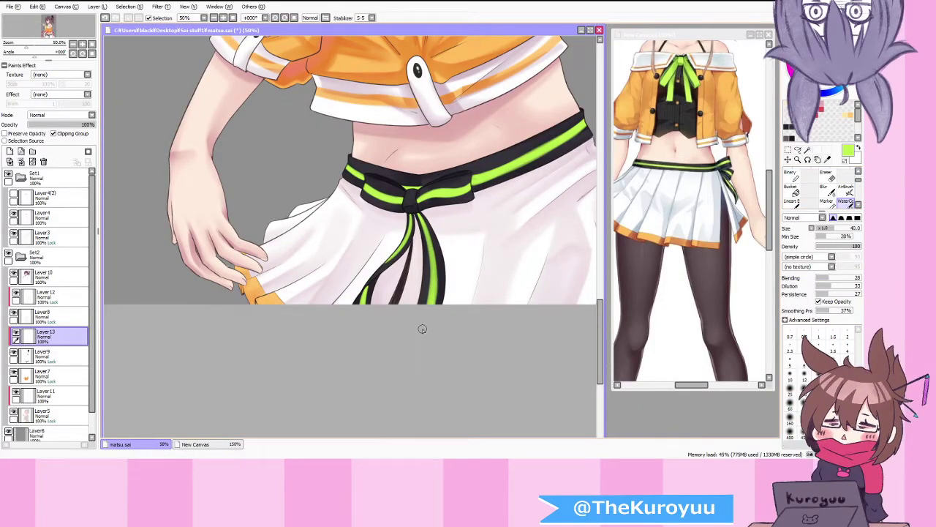
{"action": "key", "text": "ctrl+plus"}
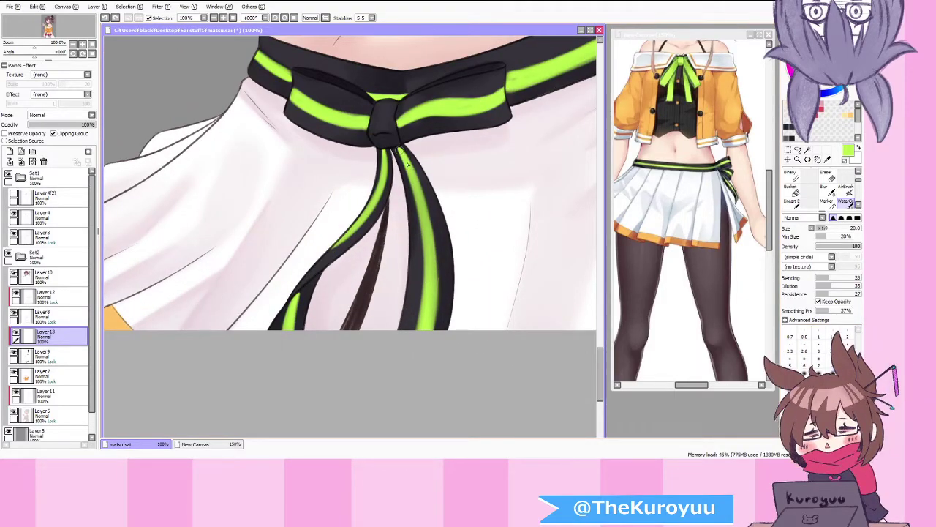
{"action": "left_click_drag", "start_coordinate": [429, 305], "coordinate": [428, 220]}
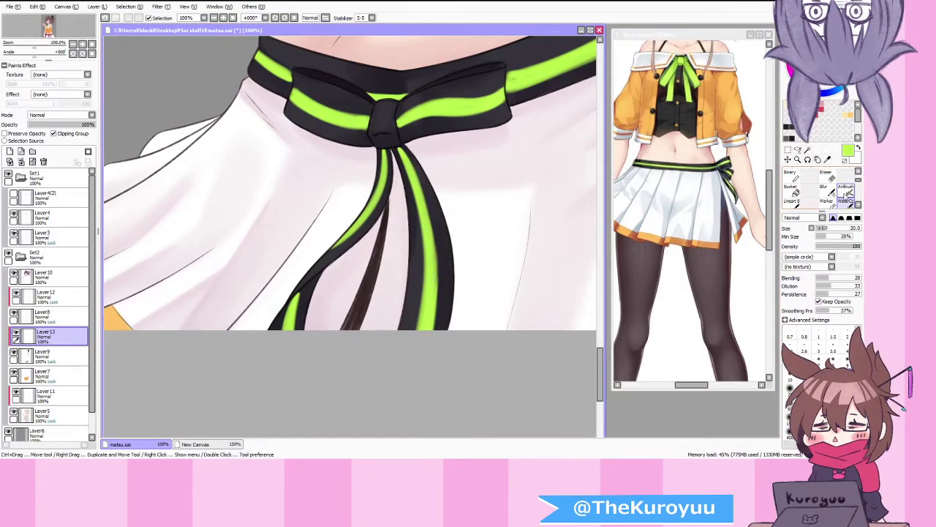
Step: Airbrush the green stripe fuller along the wider hanging sash tail at size 12 and blend it with the WaterColor brush
{"action": "key", "text": "v"}
{"action": "mouse_move", "coordinate": [400, 149]}
{"action": "left_mouse_down"}
{"action": "mouse_move", "coordinate": [439, 284]}
{"action": "mouse_move", "coordinate": [427, 352]}
{"action": "left_mouse_up"}
{"action": "left_click_drag", "start_coordinate": [401, 151], "coordinate": [430, 214]}
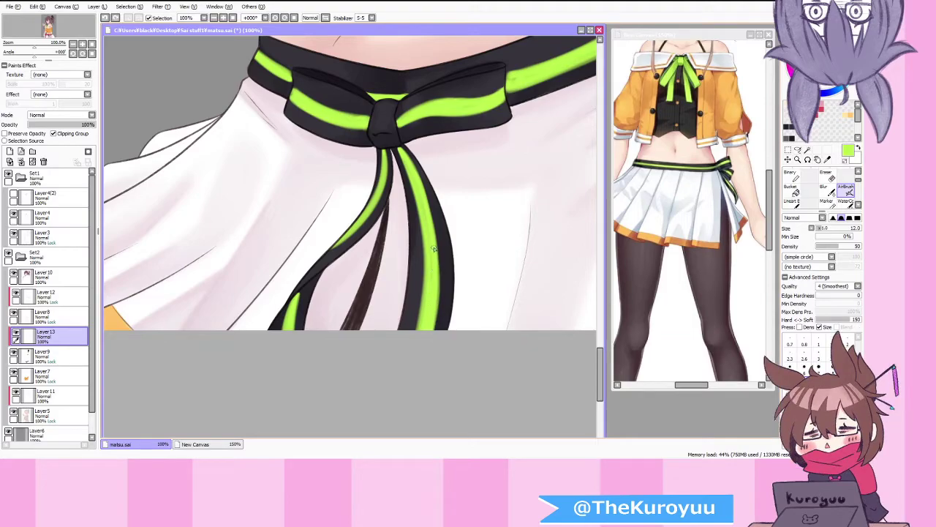
{"action": "left_click", "coordinate": [846, 202]}
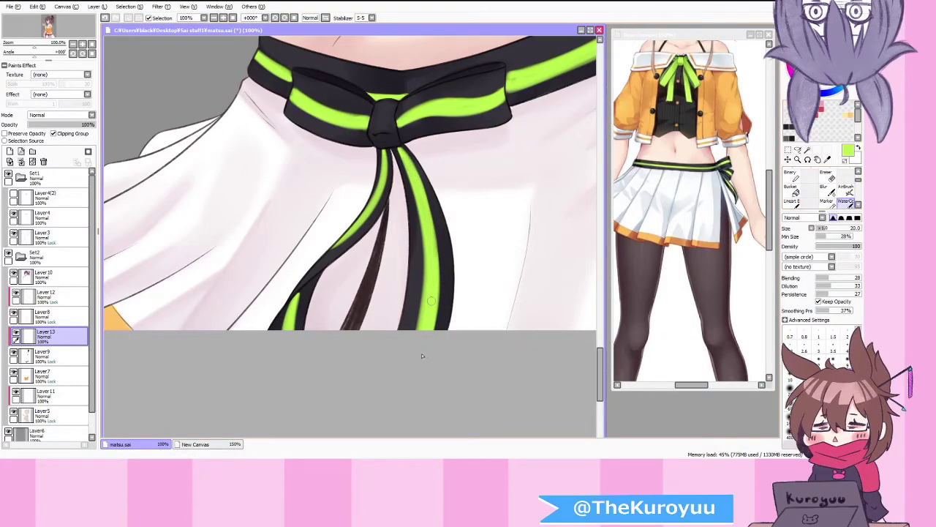
{"action": "left_click_drag", "start_coordinate": [427, 204], "coordinate": [437, 299]}
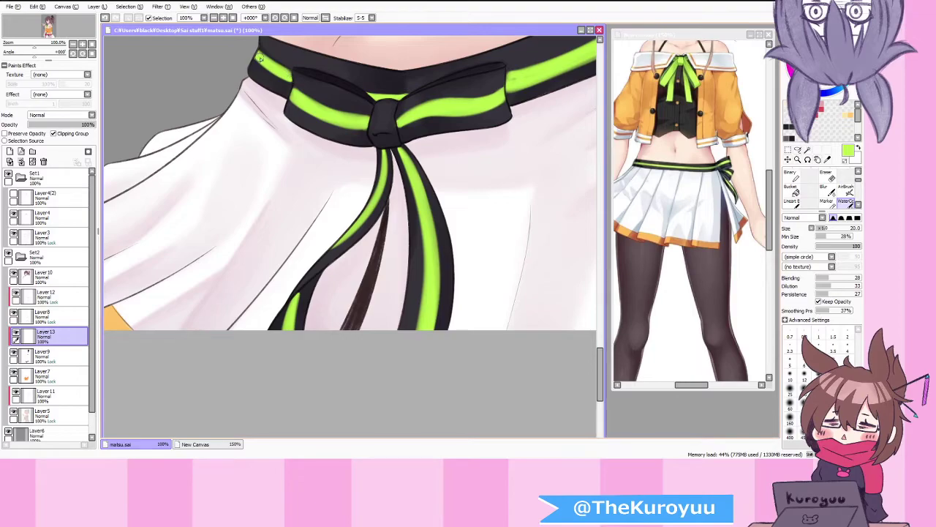
Step: Blend the waistband's green stripe beside the bow with the WaterColor brush, enlarging it to size 35 and redoing faulty strokes
{"action": "scroll", "coordinate": [480, 136], "scroll_direction": "down", "scroll_amount": 3}
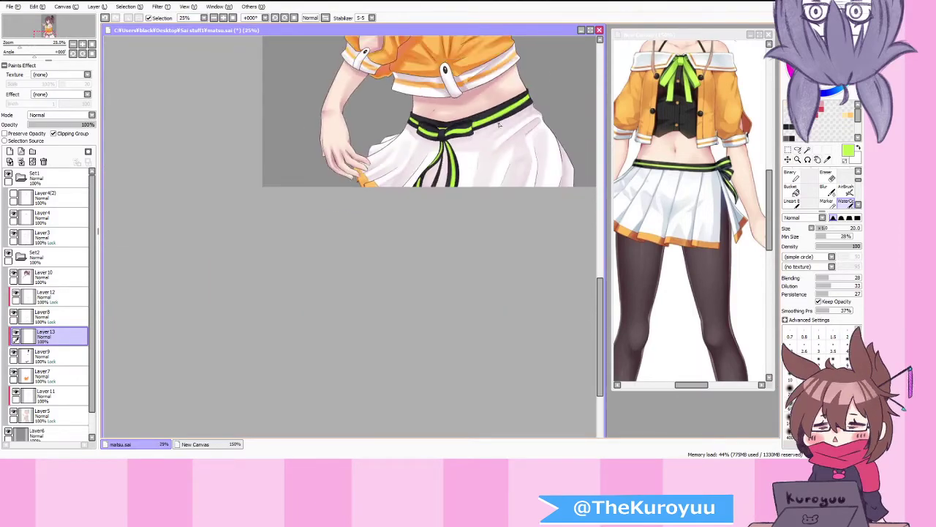
{"action": "scroll", "coordinate": [534, 81], "scroll_direction": "up", "scroll_amount": 3}
{"action": "key", "text": "bracketright"}
{"action": "key", "text": "bracketright"}
{"action": "scroll", "coordinate": [422, 226], "scroll_direction": "down", "scroll_amount": 1}
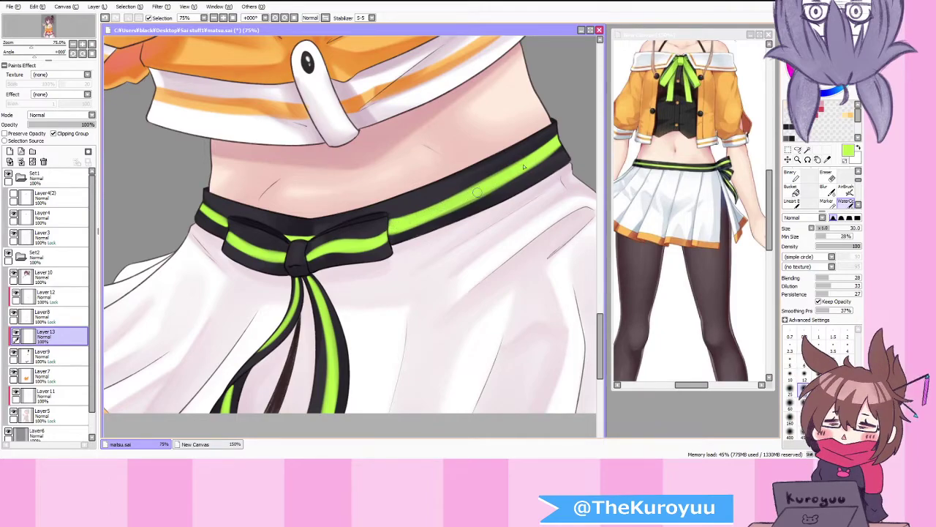
{"action": "scroll", "coordinate": [472, 196], "scroll_direction": "down", "scroll_amount": 1}
{"action": "scroll", "coordinate": [412, 229], "scroll_direction": "up", "scroll_amount": 1}
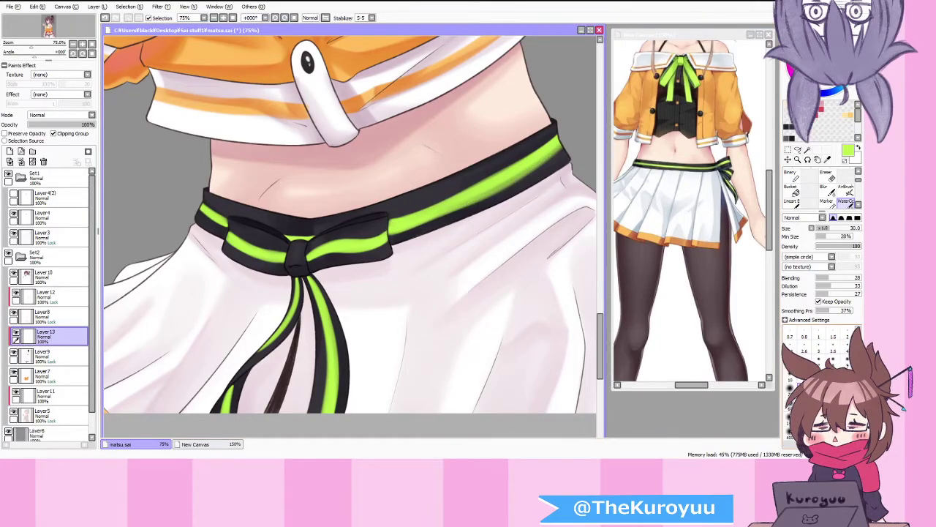
{"action": "key", "text": "ctrl+z"}
{"action": "key", "text": "]"}
{"action": "left_click_drag", "start_coordinate": [484, 188], "coordinate": [511, 171]}
{"action": "left_click_drag", "start_coordinate": [438, 213], "coordinate": [554, 142]}
{"action": "key", "text": "ctrl+z"}
{"action": "left_click_drag", "start_coordinate": [449, 208], "coordinate": [518, 174]}
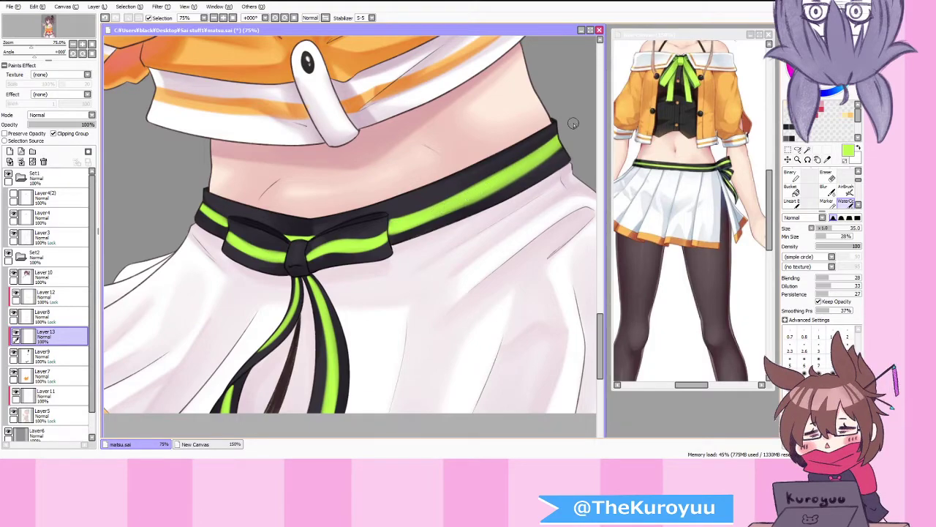
Step: Try airbrushing a thin lime green stripe down the hair ribbon's hanging tail at size 12
{"action": "scroll", "coordinate": [423, 266], "scroll_direction": "down", "scroll_amount": 3}
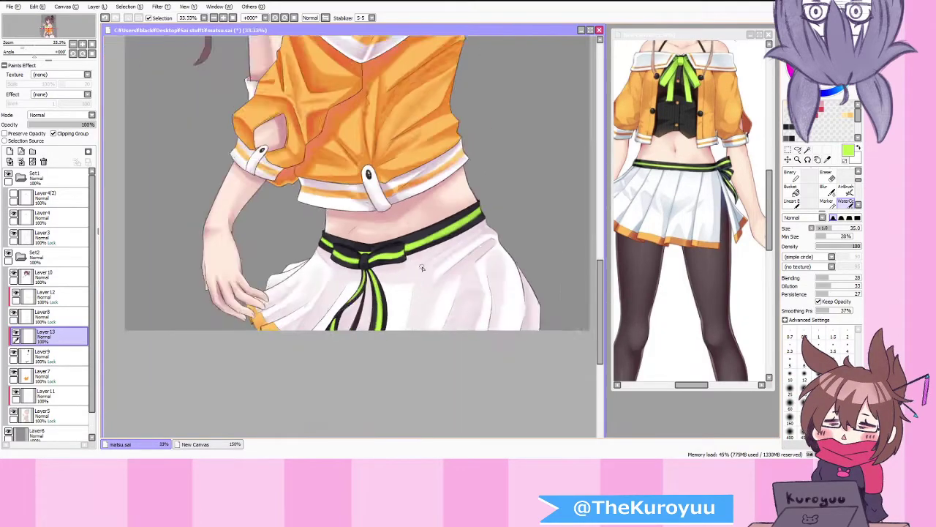
{"action": "scroll", "coordinate": [427, 269], "scroll_direction": "down", "scroll_amount": 1}
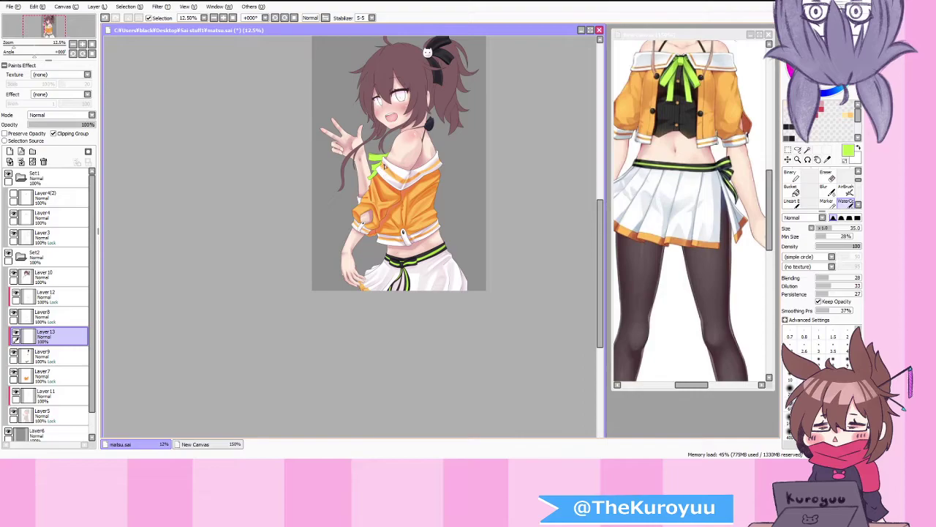
{"action": "scroll", "coordinate": [417, 154], "scroll_direction": "up", "scroll_amount": 1}
{"action": "scroll", "coordinate": [479, 102], "scroll_direction": "down", "scroll_amount": 2}
{"action": "scroll", "coordinate": [475, 73], "scroll_direction": "up", "scroll_amount": 4}
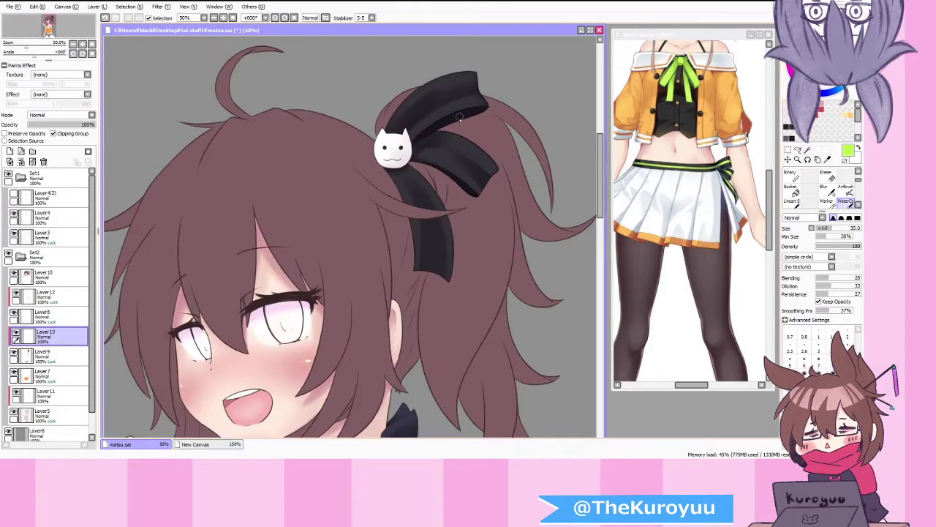
{"action": "left_click", "coordinate": [845, 191]}
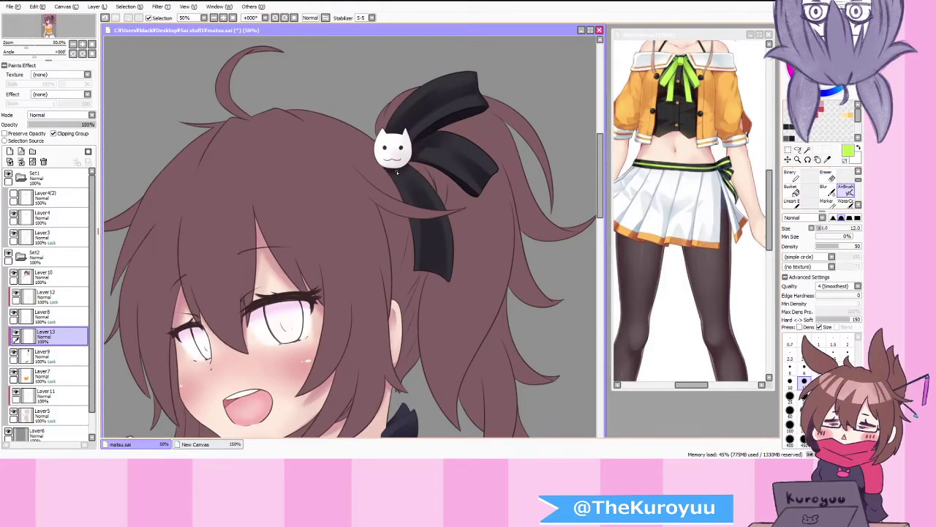
{"action": "left_click_drag", "start_coordinate": [398, 171], "coordinate": [436, 274]}
{"action": "scroll", "coordinate": [420, 199], "scroll_direction": "up", "scroll_amount": 1}
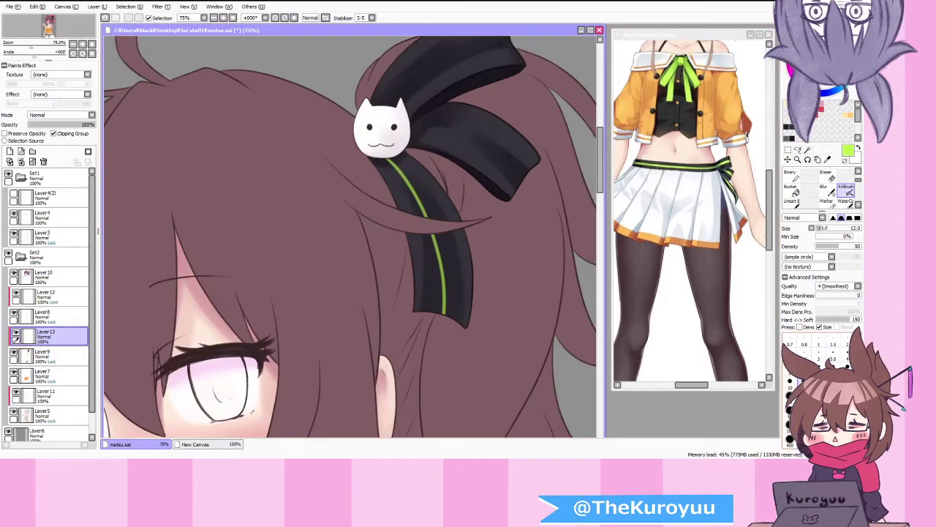
{"action": "key", "text": "ctrl+z"}
{"action": "scroll", "coordinate": [823, 189], "scroll_direction": "down", "scroll_amount": 1}
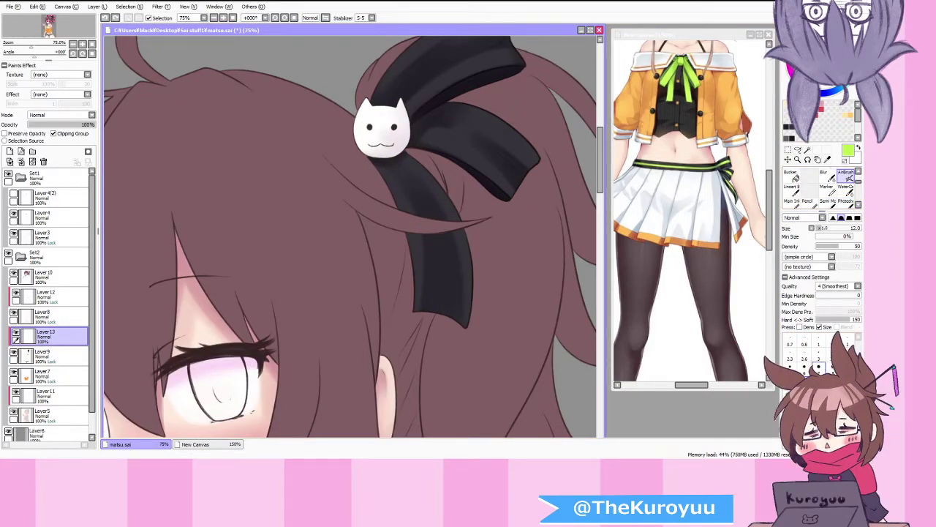
Step: Try airbrushing a broader lime green stripe down the hair ribbon's hanging tail at size 60
{"action": "left_click", "coordinate": [790, 412]}
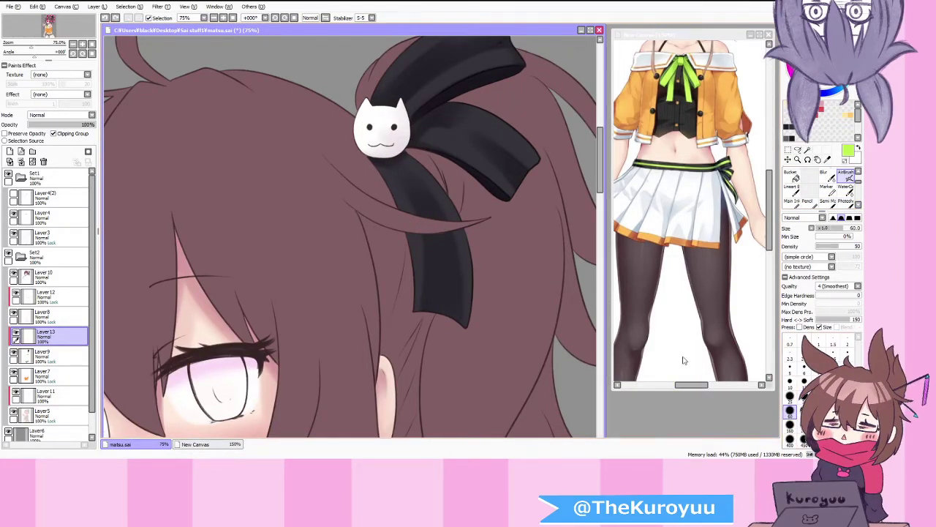
{"action": "mouse_move", "coordinate": [385, 154]}
{"action": "left_mouse_down"}
{"action": "mouse_move", "coordinate": [443, 253]}
{"action": "mouse_move", "coordinate": [437, 353]}
{"action": "mouse_move", "coordinate": [402, 166]}
{"action": "mouse_move", "coordinate": [443, 311]}
{"action": "left_mouse_up"}
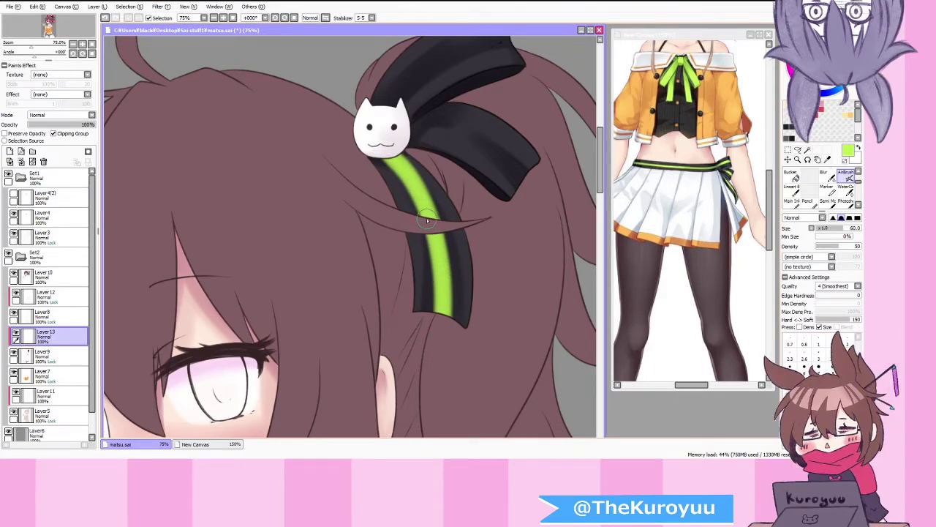
{"action": "left_click_drag", "start_coordinate": [383, 147], "coordinate": [439, 344]}
{"action": "mouse_move", "coordinate": [381, 142]}
{"action": "left_mouse_down"}
{"action": "mouse_move", "coordinate": [442, 243]}
{"action": "mouse_move", "coordinate": [434, 375]}
{"action": "left_mouse_up"}
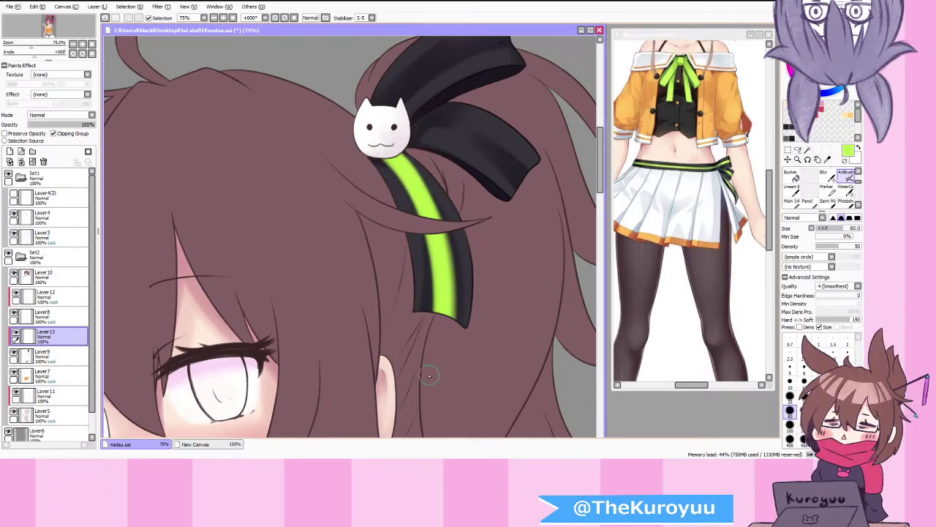
{"action": "key", "text": "ctrl+z"}
{"action": "key", "text": "ctrl+z"}
{"action": "key", "text": "ctrl+z"}
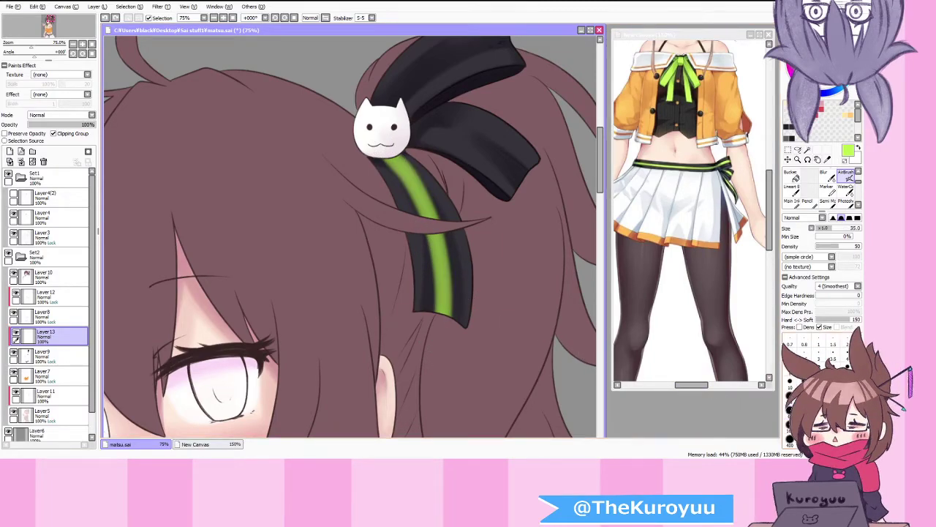
Step: Airbrush a lime green stripe down the hair ribbon's hanging tail at size 35, widening it with repeated strokes
{"action": "left_click_drag", "start_coordinate": [392, 156], "coordinate": [445, 313]}
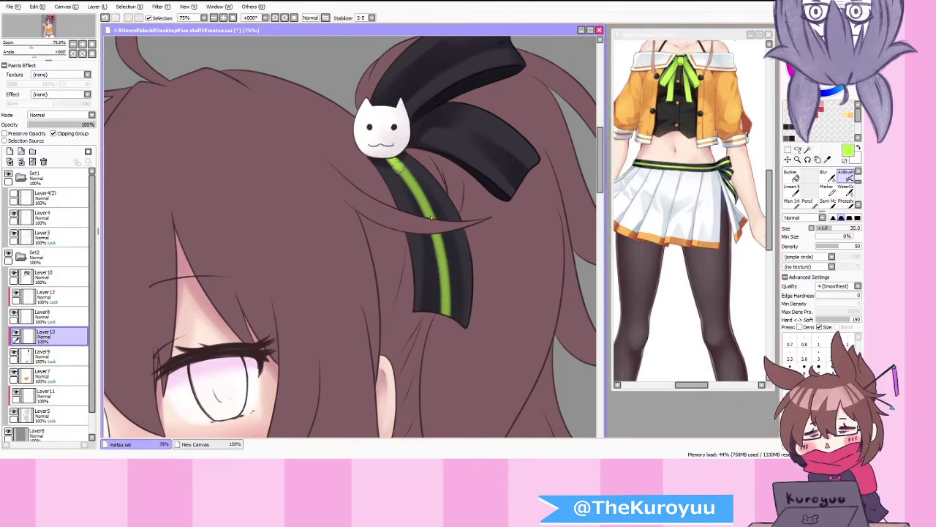
{"action": "left_click_drag", "start_coordinate": [390, 155], "coordinate": [440, 310]}
{"action": "left_click_drag", "start_coordinate": [391, 156], "coordinate": [443, 311]}
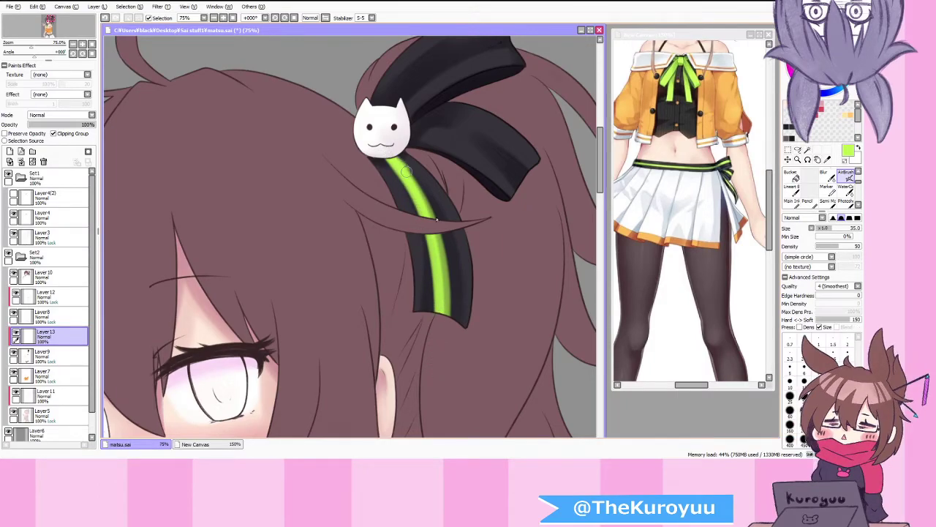
{"action": "left_click_drag", "start_coordinate": [402, 166], "coordinate": [453, 317]}
{"action": "left_click_drag", "start_coordinate": [392, 158], "coordinate": [450, 317]}
{"action": "left_click_drag", "start_coordinate": [428, 237], "coordinate": [439, 337]}
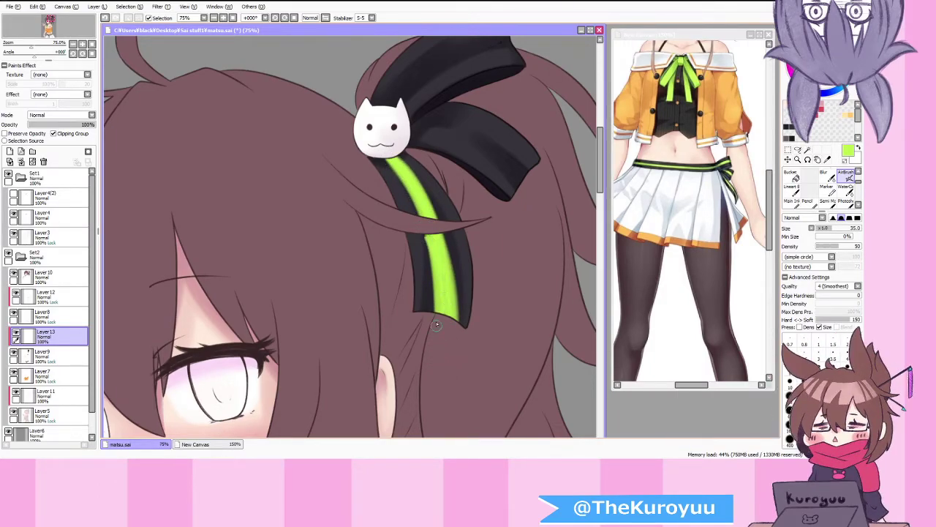
{"action": "mouse_move", "coordinate": [389, 155]}
{"action": "left_mouse_down"}
{"action": "mouse_move", "coordinate": [460, 290]}
{"action": "mouse_move", "coordinate": [446, 369]}
{"action": "left_mouse_up"}
{"action": "left_click_drag", "start_coordinate": [425, 231], "coordinate": [443, 360]}
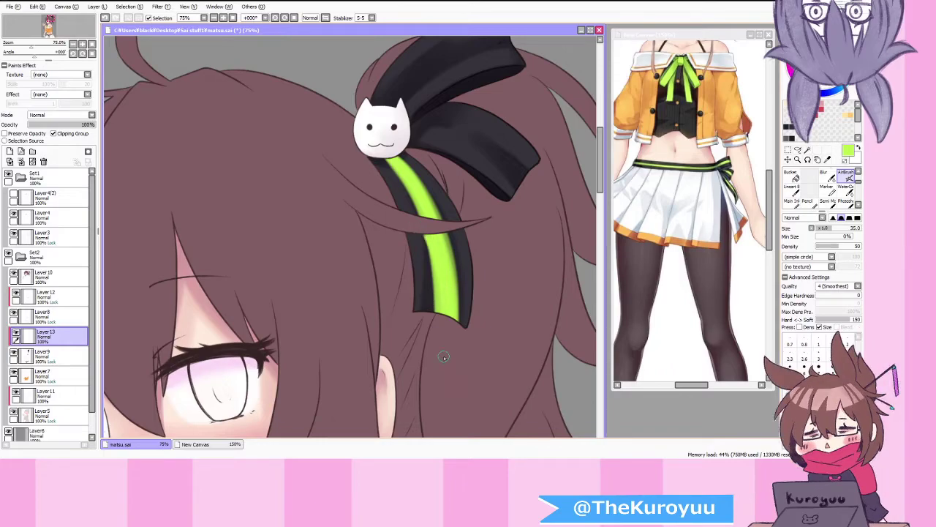
Step: Airbrush lime green stripes along the two upper bands of the black hair ribbon beside the cat ornament
{"action": "scroll", "coordinate": [393, 139], "scroll_direction": "down", "scroll_amount": 3}
{"action": "scroll", "coordinate": [399, 117], "scroll_direction": "up", "scroll_amount": 4}
{"action": "scroll", "coordinate": [377, 137], "scroll_direction": "down", "scroll_amount": 1}
{"action": "mouse_move", "coordinate": [370, 152]}
{"action": "left_mouse_down"}
{"action": "mouse_move", "coordinate": [412, 108]}
{"action": "mouse_move", "coordinate": [513, 77]}
{"action": "mouse_move", "coordinate": [385, 142]}
{"action": "mouse_move", "coordinate": [441, 94]}
{"action": "mouse_move", "coordinate": [521, 85]}
{"action": "mouse_move", "coordinate": [456, 86]}
{"action": "mouse_move", "coordinate": [366, 157]}
{"action": "mouse_move", "coordinate": [422, 102]}
{"action": "mouse_move", "coordinate": [504, 79]}
{"action": "mouse_move", "coordinate": [399, 124]}
{"action": "mouse_move", "coordinate": [365, 173]}
{"action": "mouse_move", "coordinate": [444, 100]}
{"action": "mouse_move", "coordinate": [393, 141]}
{"action": "mouse_move", "coordinate": [469, 90]}
{"action": "mouse_move", "coordinate": [501, 102]}
{"action": "left_mouse_up"}
{"action": "mouse_move", "coordinate": [425, 186]}
{"action": "left_mouse_down"}
{"action": "mouse_move", "coordinate": [395, 170]}
{"action": "mouse_move", "coordinate": [508, 211]}
{"action": "mouse_move", "coordinate": [395, 169]}
{"action": "mouse_move", "coordinate": [506, 219]}
{"action": "left_mouse_up"}
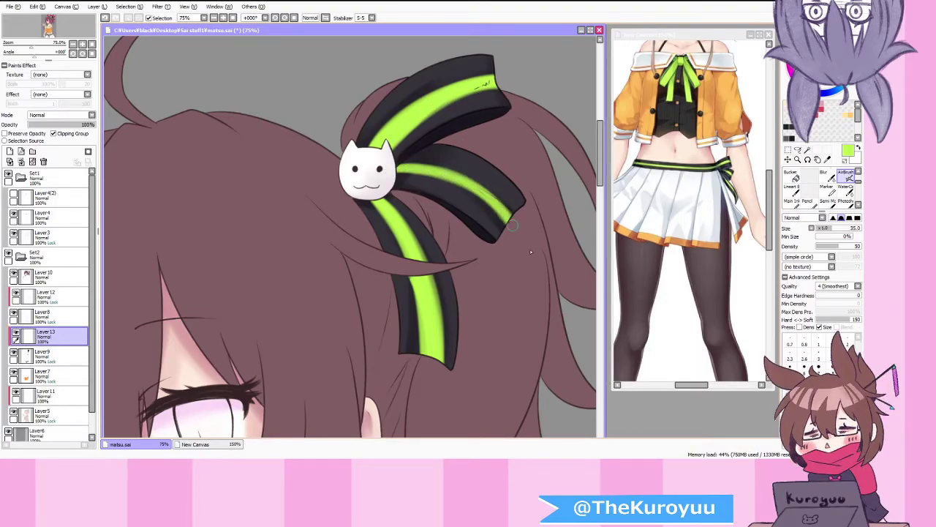
{"action": "mouse_move", "coordinate": [390, 172]}
{"action": "left_mouse_down"}
{"action": "mouse_move", "coordinate": [494, 197]}
{"action": "mouse_move", "coordinate": [395, 165]}
{"action": "mouse_move", "coordinate": [486, 189]}
{"action": "mouse_move", "coordinate": [406, 169]}
{"action": "mouse_move", "coordinate": [451, 180]}
{"action": "mouse_move", "coordinate": [509, 218]}
{"action": "left_mouse_up"}
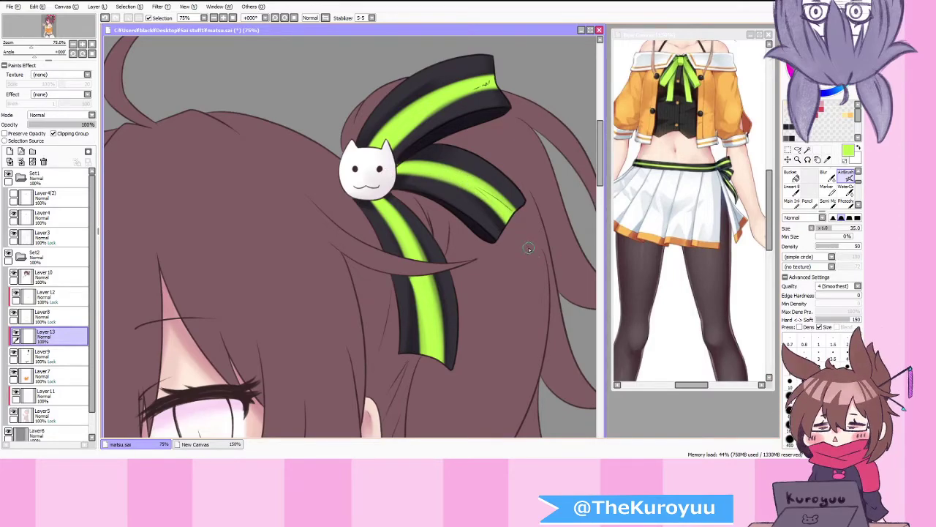
Step: Blend the green stripes on the hair ribbon with the WaterColor brush at size 35
{"action": "left_click", "coordinate": [847, 191]}
{"action": "mouse_move", "coordinate": [422, 257]}
{"action": "left_mouse_down"}
{"action": "mouse_move", "coordinate": [389, 201]}
{"action": "mouse_move", "coordinate": [433, 292]}
{"action": "left_mouse_up"}
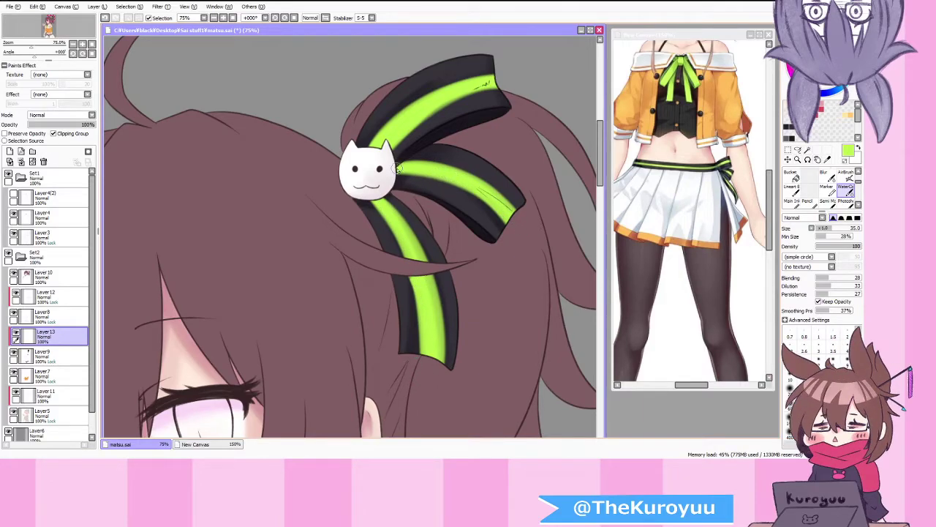
{"action": "scroll", "coordinate": [404, 298], "scroll_direction": "down", "scroll_amount": 5}
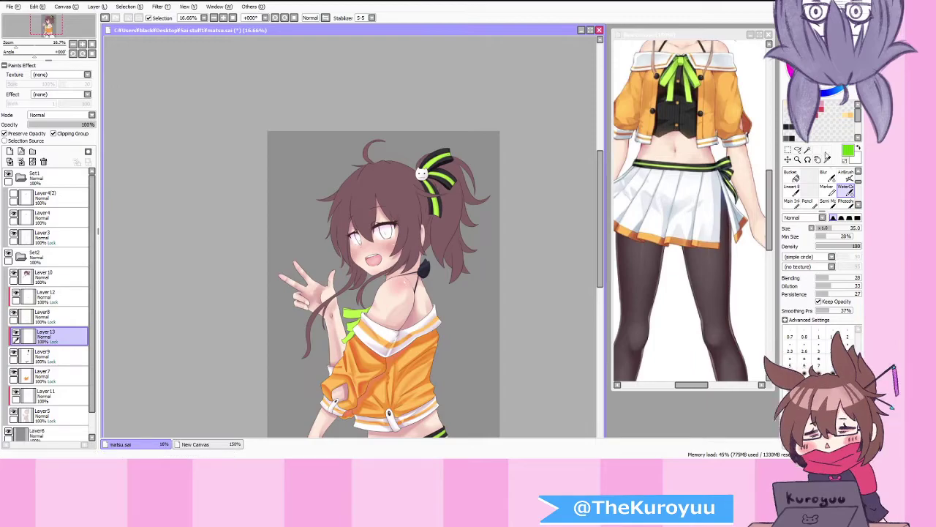
Step: Airbrush darker green shading onto the hair ribbon's three stripes at size 35 with the layer's opacity preserved
{"action": "key", "text": "v"}
{"action": "scroll", "coordinate": [463, 139], "scroll_direction": "up", "scroll_amount": 2}
{"action": "scroll", "coordinate": [464, 138], "scroll_direction": "up", "scroll_amount": 1}
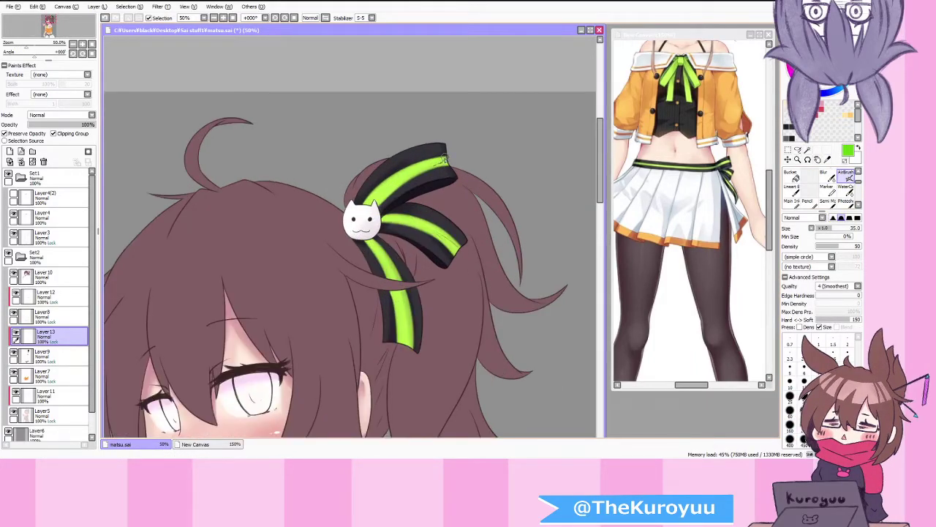
{"action": "mouse_move", "coordinate": [371, 206]}
{"action": "left_mouse_down"}
{"action": "mouse_move", "coordinate": [398, 173]}
{"action": "mouse_move", "coordinate": [377, 199]}
{"action": "mouse_move", "coordinate": [405, 184]}
{"action": "left_mouse_up"}
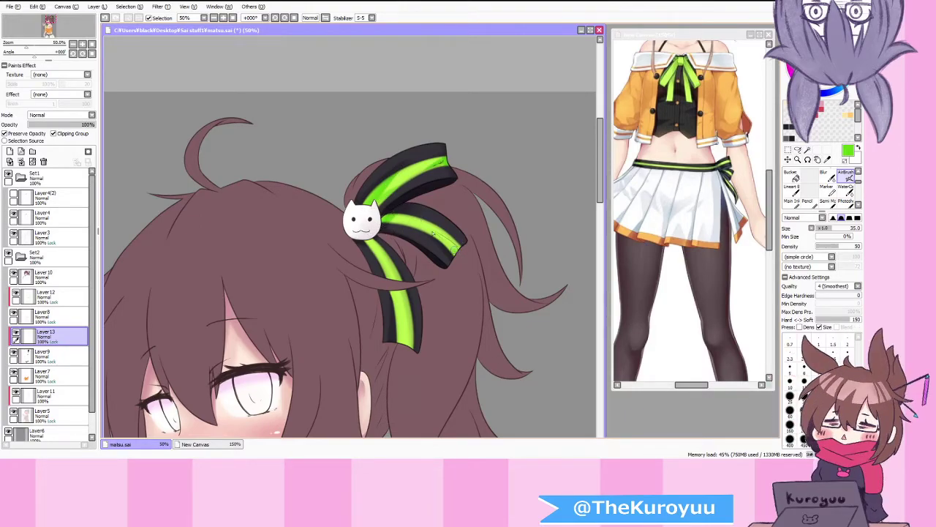
{"action": "left_click_drag", "start_coordinate": [455, 249], "coordinate": [431, 227]}
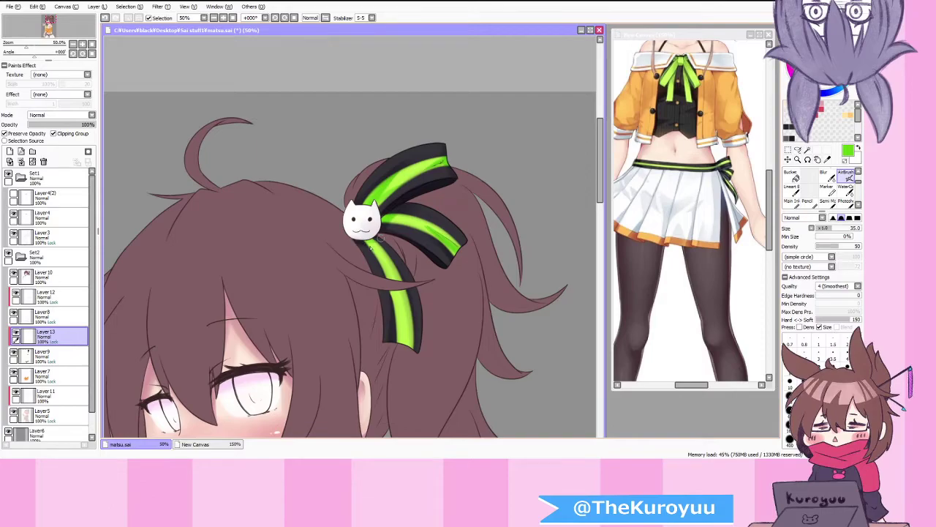
{"action": "left_click_drag", "start_coordinate": [413, 344], "coordinate": [408, 296]}
{"action": "left_click_drag", "start_coordinate": [395, 260], "coordinate": [409, 346]}
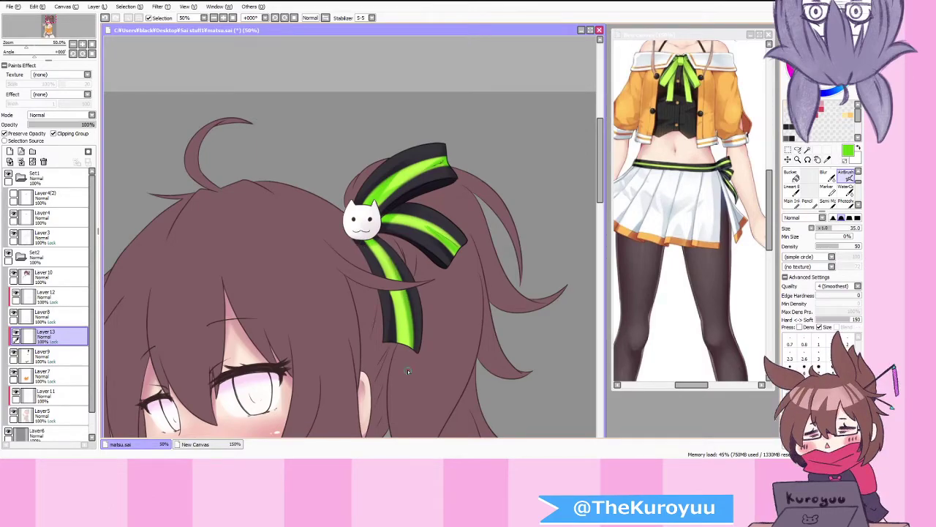
{"action": "scroll", "coordinate": [393, 287], "scroll_direction": "down", "scroll_amount": 6}
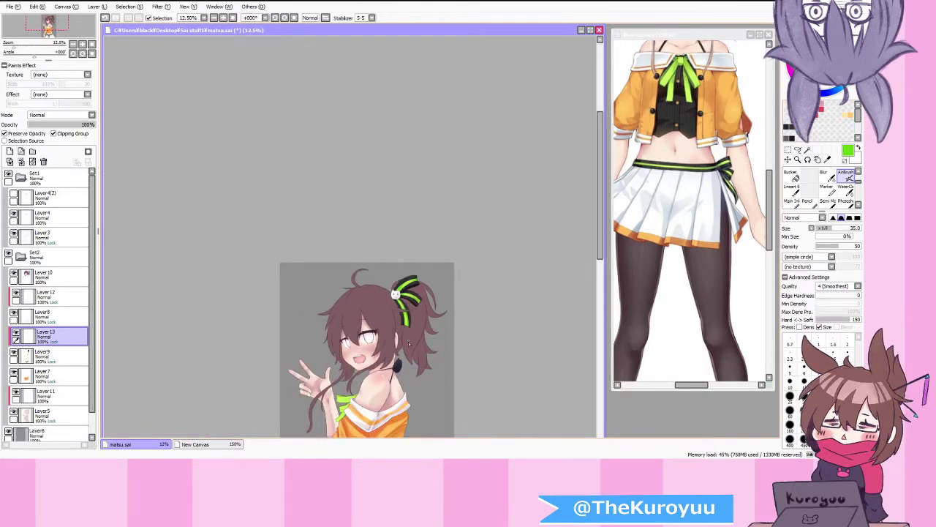
Step: Blend the darker green shading along the waist sash and bow stripes with the WaterColor brush
{"action": "scroll", "coordinate": [378, 403], "scroll_direction": "up", "scroll_amount": 3}
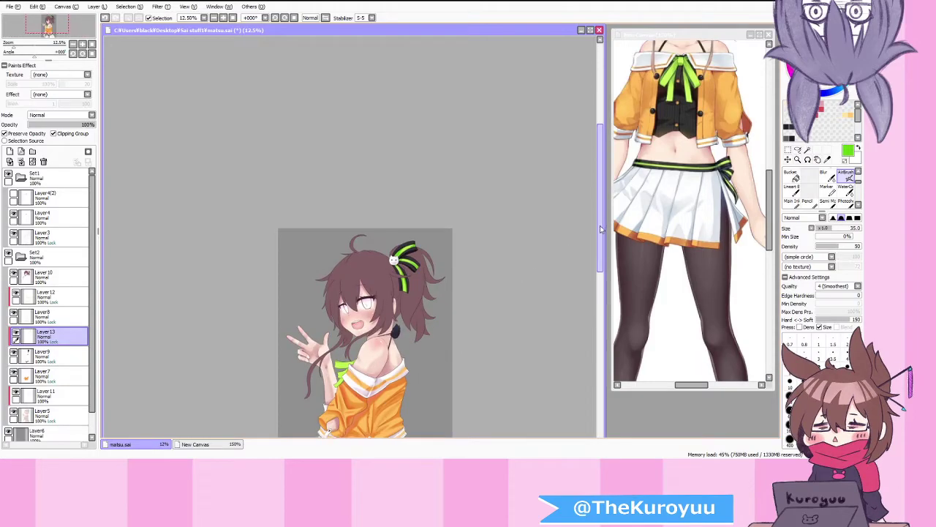
{"action": "left_click_drag", "start_coordinate": [601, 228], "coordinate": [602, 312]}
{"action": "scroll", "coordinate": [371, 250], "scroll_direction": "up", "scroll_amount": 6}
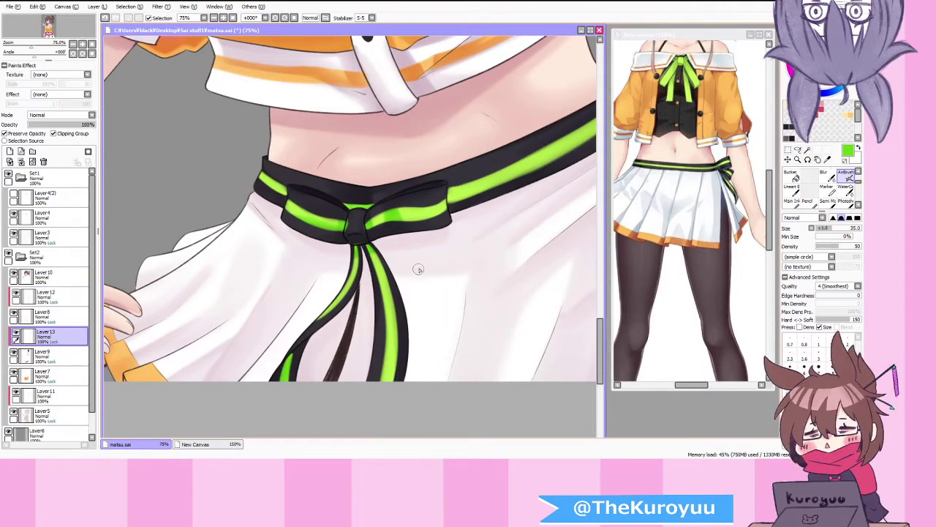
{"action": "scroll", "coordinate": [420, 269], "scroll_direction": "down", "scroll_amount": 2}
{"action": "scroll", "coordinate": [493, 208], "scroll_direction": "up", "scroll_amount": 2}
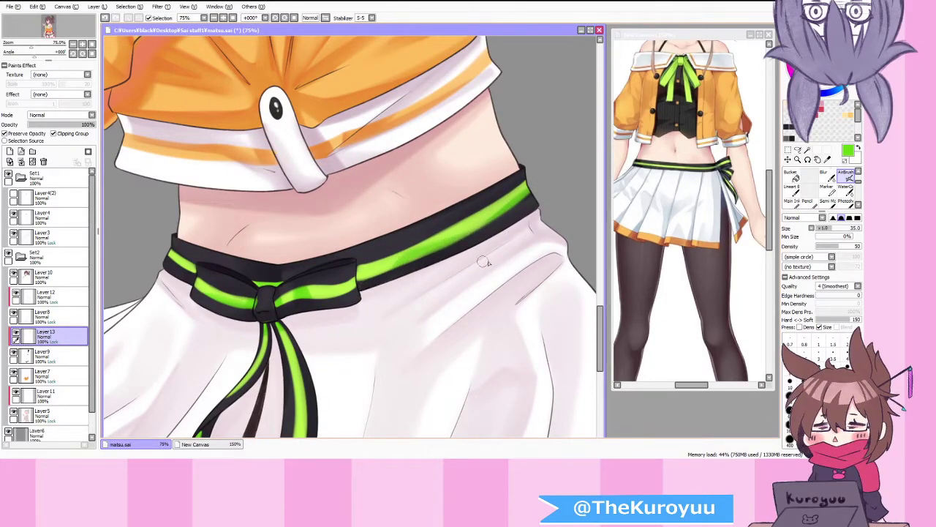
{"action": "key", "text": "c"}
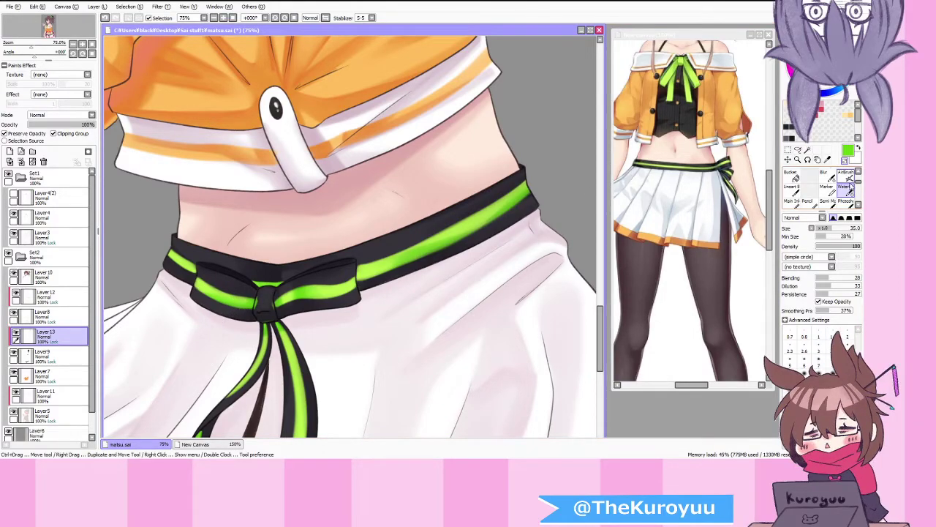
Step: Touch up the green stripes around the waist bow's knot with the airbrush at size 14, with the layer's opacity preservation off
{"action": "left_click", "coordinate": [846, 176]}
{"action": "left_click", "coordinate": [30, 134]}
{"action": "scroll", "coordinate": [251, 293], "scroll_direction": "up", "scroll_amount": 3}
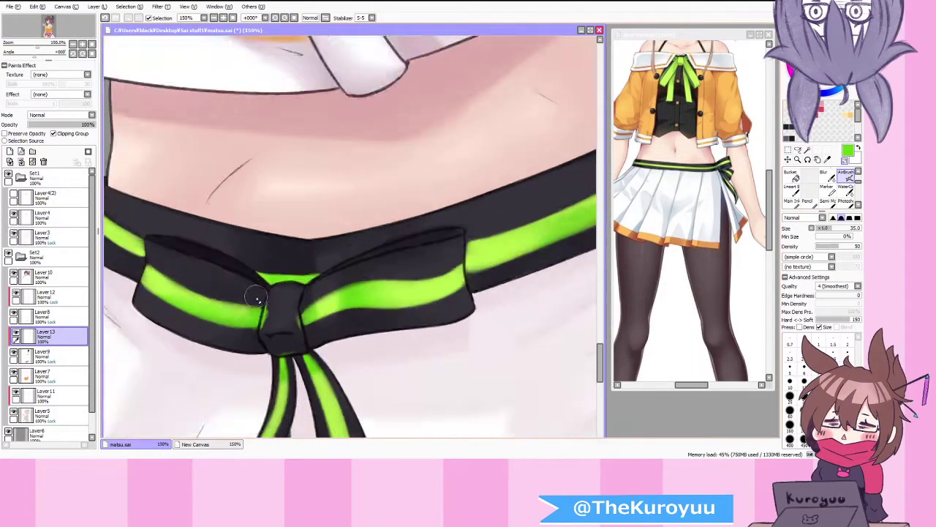
{"action": "left_click", "coordinate": [818, 383]}
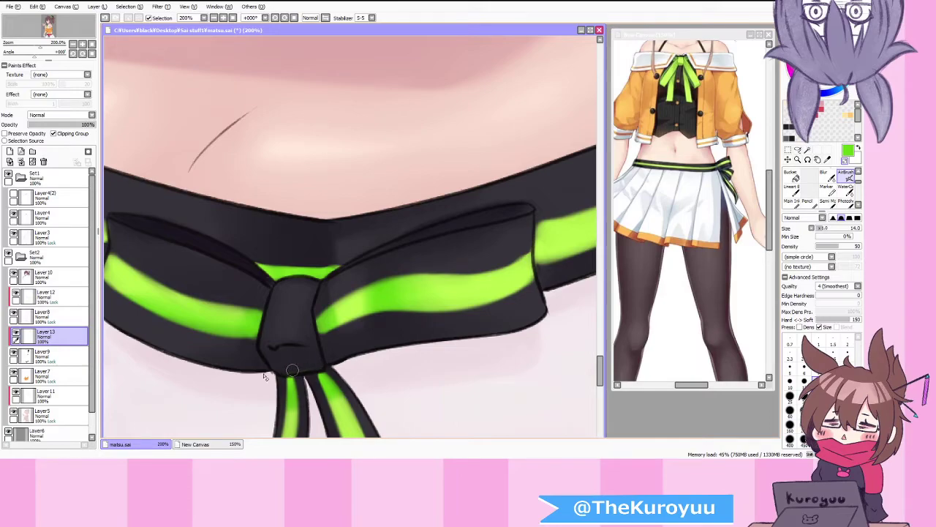
{"action": "scroll", "coordinate": [303, 359], "scroll_direction": "down", "scroll_amount": 3}
{"action": "scroll", "coordinate": [313, 351], "scroll_direction": "down", "scroll_amount": 1}
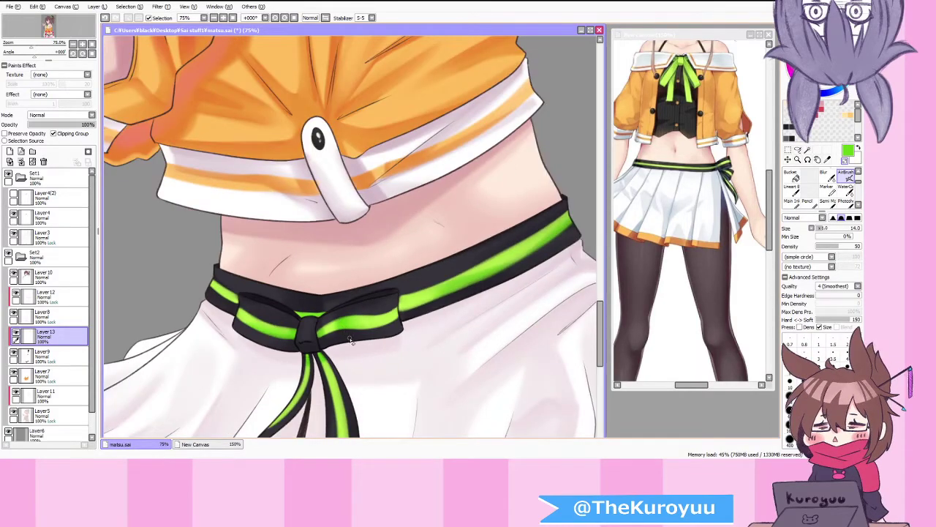
Step: Blend the green shading on the hair ribbon's two upper bands with the WaterColor brush
{"action": "scroll", "coordinate": [420, 365], "scroll_direction": "down", "scroll_amount": 3}
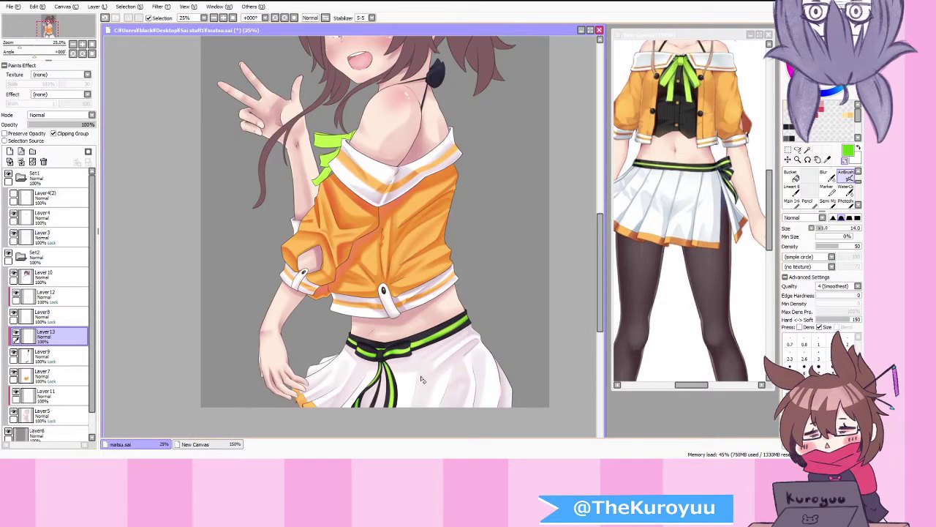
{"action": "scroll", "coordinate": [420, 219], "scroll_direction": "down", "scroll_amount": 2}
{"action": "scroll", "coordinate": [424, 173], "scroll_direction": "up", "scroll_amount": 3}
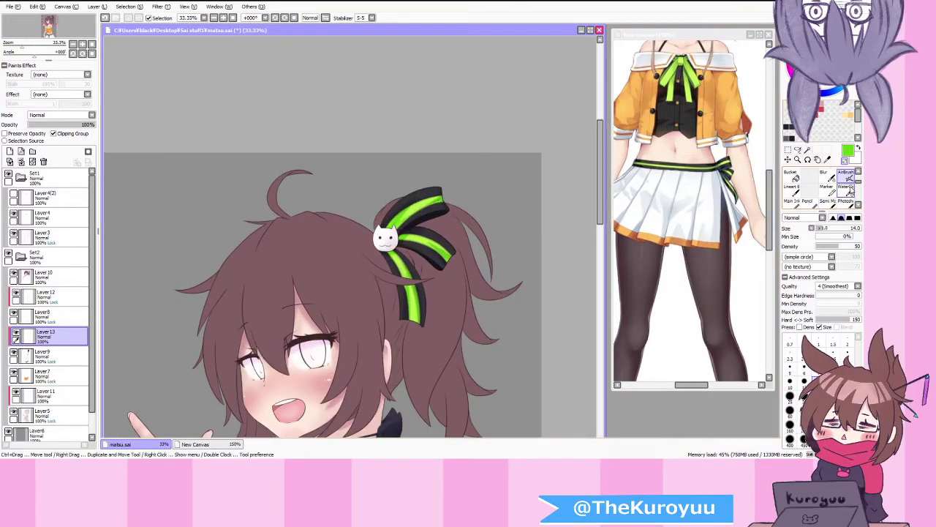
{"action": "left_click", "coordinate": [847, 189]}
{"action": "scroll", "coordinate": [413, 217], "scroll_direction": "up", "scroll_amount": 2}
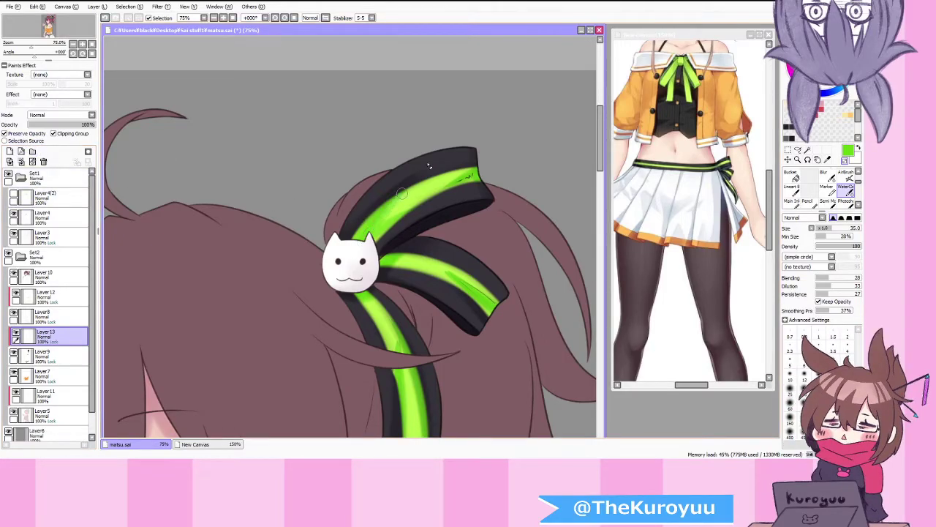
{"action": "left_click_drag", "start_coordinate": [449, 184], "coordinate": [472, 179]}
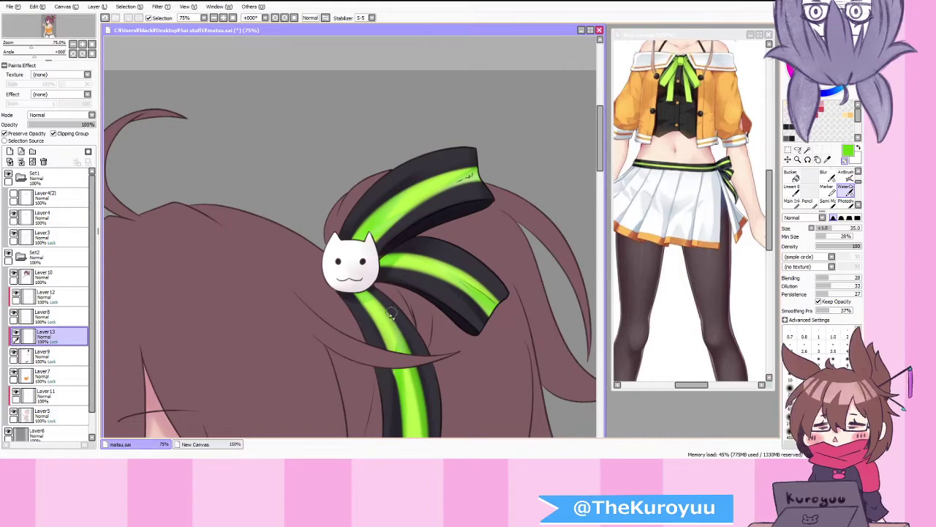
{"action": "scroll", "coordinate": [432, 358], "scroll_direction": "down", "scroll_amount": 1}
Step: Set the WaterColor brush to size 60 and check the reference's legs and boots before softening the hair ribbon's tail stripe
{"action": "left_click", "coordinate": [790, 404]}
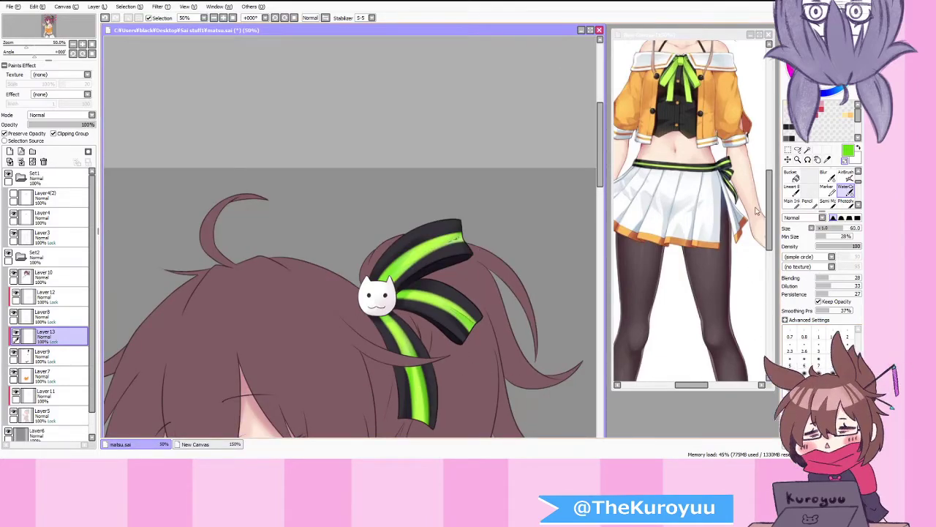
{"action": "left_click", "coordinate": [725, 261]}
{"action": "left_click_drag", "start_coordinate": [770, 225], "coordinate": [771, 247]}
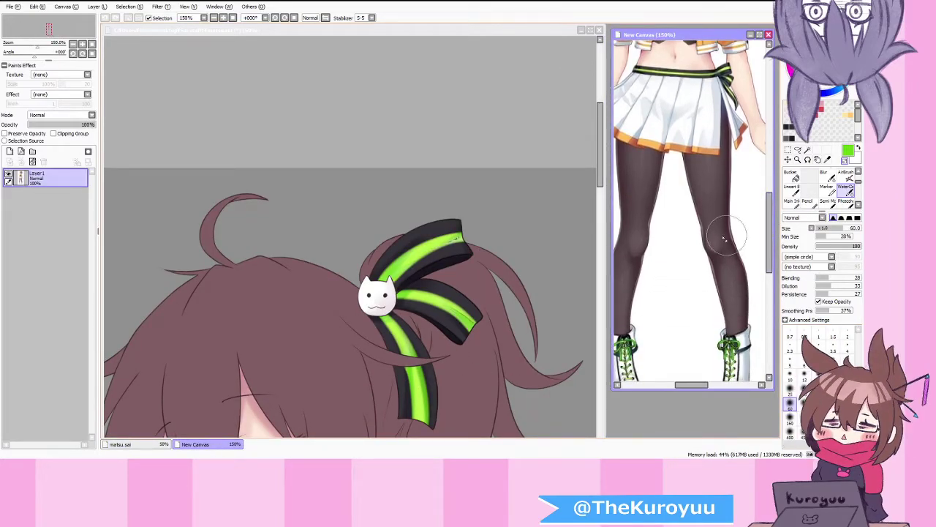
{"action": "left_click", "coordinate": [603, 177]}
{"action": "left_click_drag", "start_coordinate": [602, 175], "coordinate": [604, 233]}
{"action": "scroll", "coordinate": [429, 127], "scroll_direction": "down", "scroll_amount": 1}
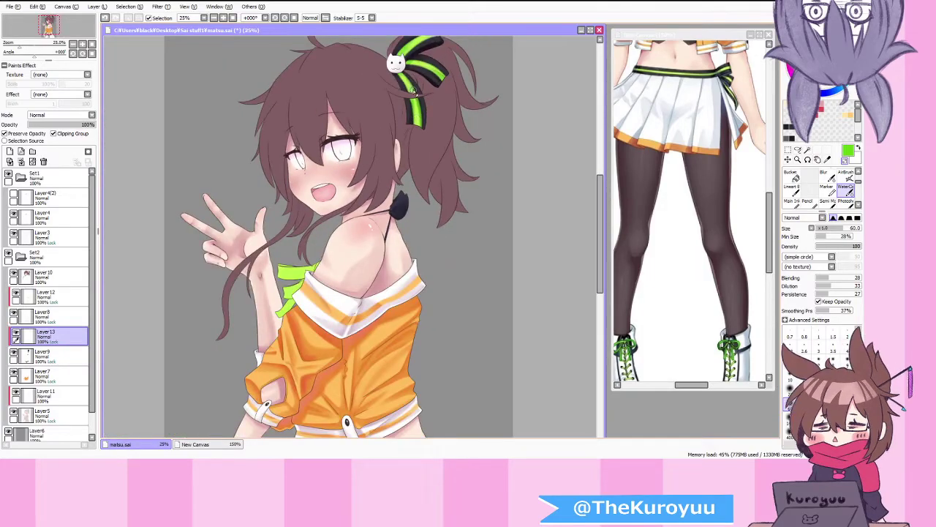
{"action": "scroll", "coordinate": [417, 143], "scroll_direction": "up", "scroll_amount": 2}
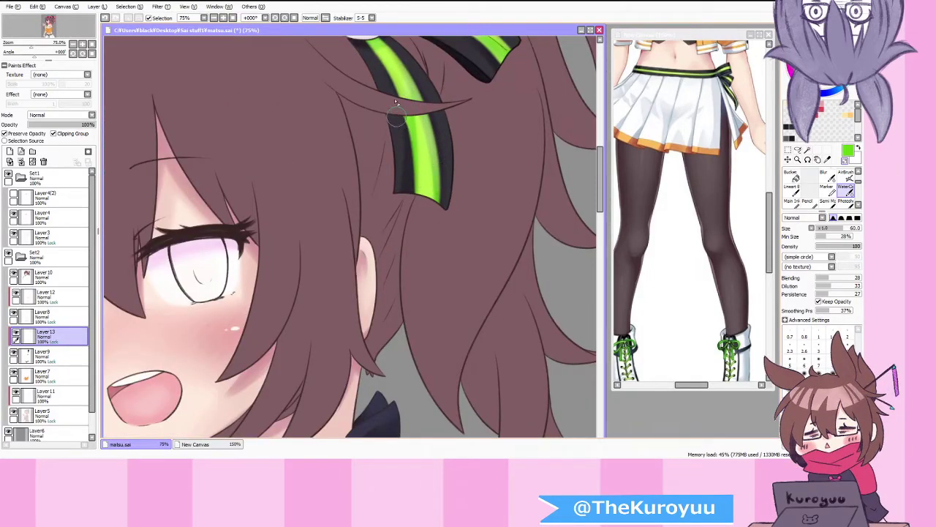
Step: Airbrush darker green shading onto the chest bow's upper loop, lower loop and tail on Layer9 at size 20
{"action": "scroll", "coordinate": [404, 251], "scroll_direction": "down", "scroll_amount": 3}
{"action": "left_click_drag", "start_coordinate": [601, 214], "coordinate": [600, 238]}
{"action": "scroll", "coordinate": [280, 335], "scroll_direction": "up", "scroll_amount": 1}
{"action": "scroll", "coordinate": [280, 334], "scroll_direction": "up", "scroll_amount": 1}
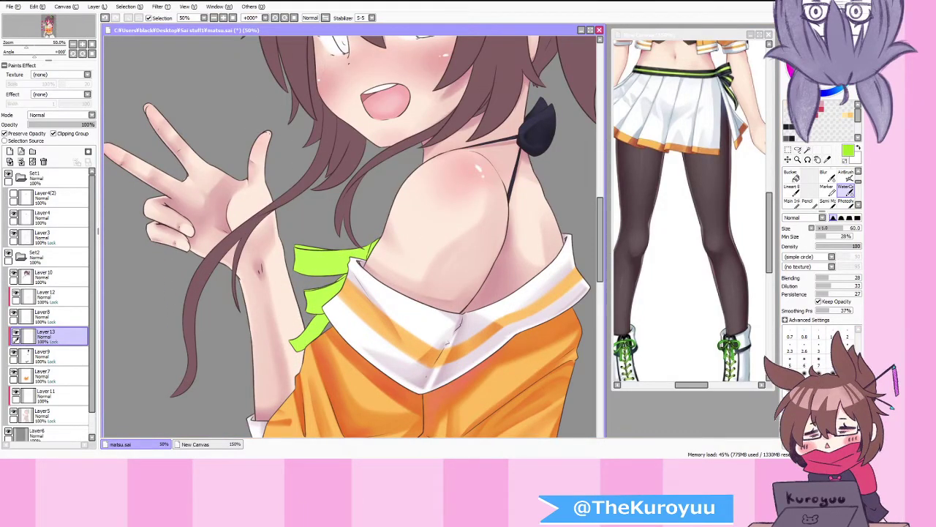
{"action": "key", "text": "v"}
{"action": "scroll", "coordinate": [291, 246], "scroll_direction": "up", "scroll_amount": 2}
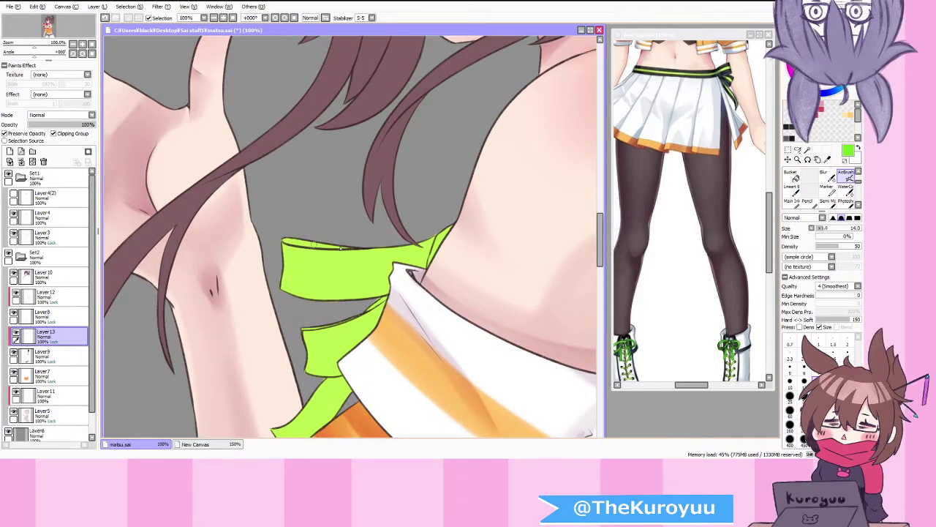
{"action": "left_click", "coordinate": [43, 355]}
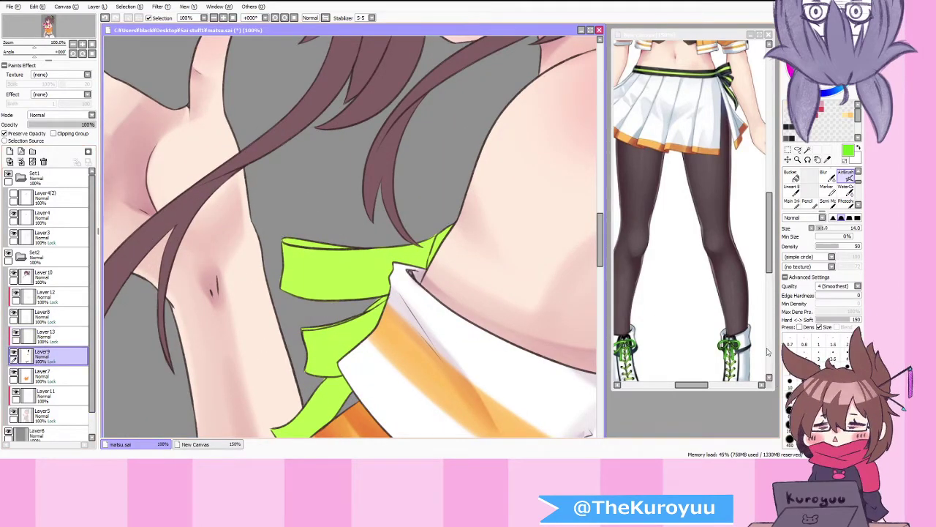
{"action": "left_click_drag", "start_coordinate": [282, 242], "coordinate": [333, 245]}
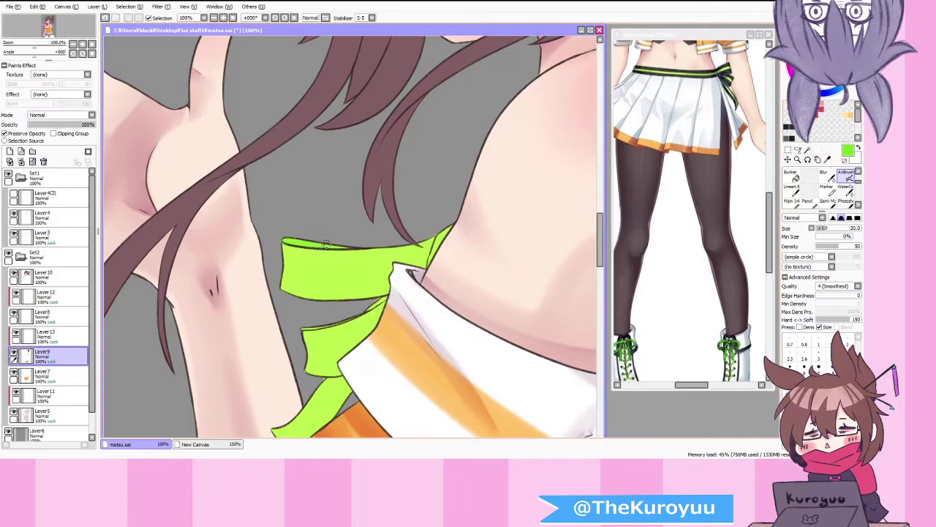
{"action": "mouse_move", "coordinate": [449, 229]}
{"action": "left_mouse_down"}
{"action": "mouse_move", "coordinate": [427, 271]}
{"action": "mouse_move", "coordinate": [458, 209]}
{"action": "mouse_move", "coordinate": [411, 286]}
{"action": "mouse_move", "coordinate": [429, 248]}
{"action": "mouse_move", "coordinate": [409, 264]}
{"action": "mouse_move", "coordinate": [317, 271]}
{"action": "mouse_move", "coordinate": [276, 259]}
{"action": "mouse_move", "coordinate": [394, 275]}
{"action": "mouse_move", "coordinate": [275, 267]}
{"action": "left_mouse_up"}
{"action": "mouse_move", "coordinate": [326, 290]}
{"action": "left_mouse_down"}
{"action": "mouse_move", "coordinate": [348, 291]}
{"action": "mouse_move", "coordinate": [410, 273]}
{"action": "left_mouse_up"}
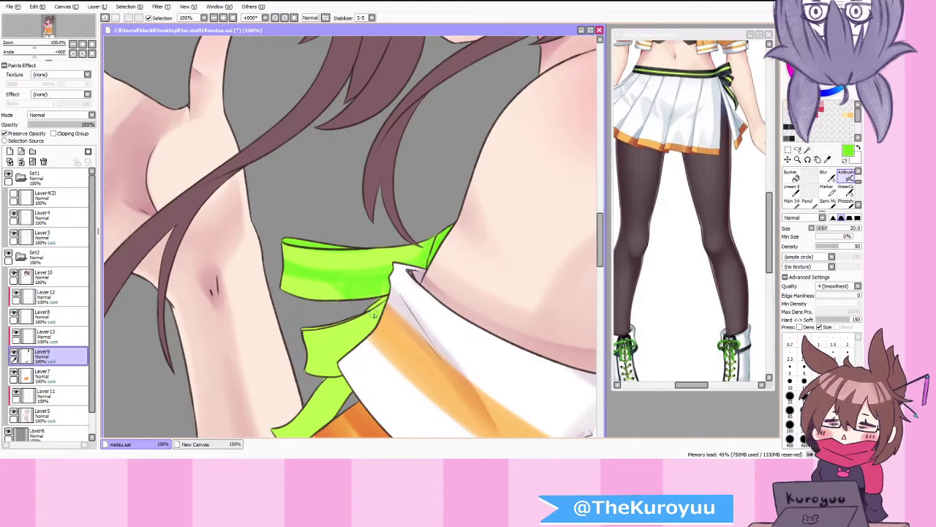
{"action": "mouse_move", "coordinate": [306, 354]}
{"action": "left_mouse_down"}
{"action": "mouse_move", "coordinate": [340, 337]}
{"action": "mouse_move", "coordinate": [351, 345]}
{"action": "mouse_move", "coordinate": [309, 356]}
{"action": "left_mouse_up"}
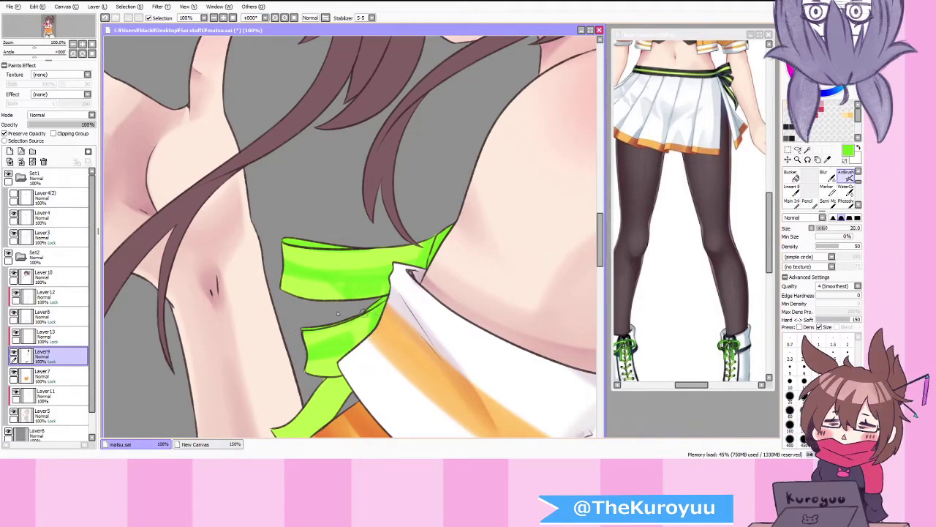
{"action": "scroll", "coordinate": [337, 232], "scroll_direction": "down", "scroll_amount": 3}
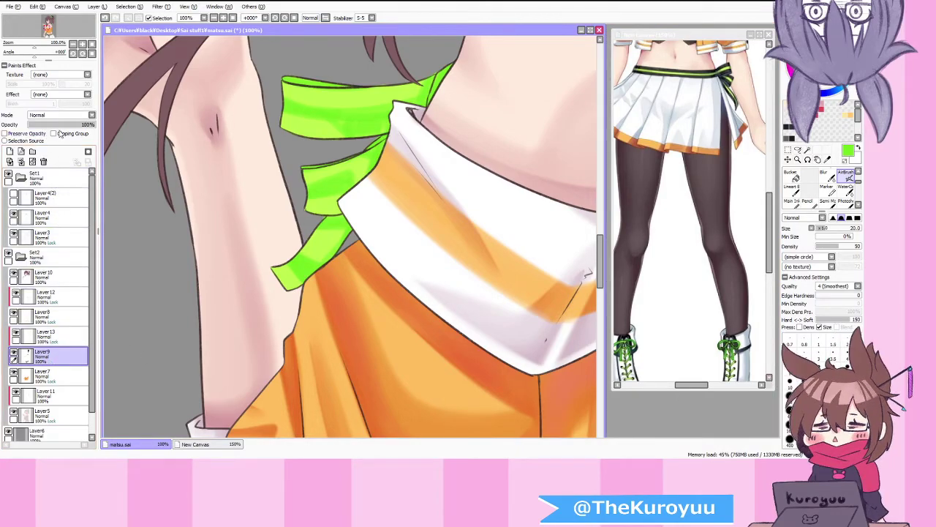
Step: Refine the edges of the green chest bow's loops and tail along the line art with the airbrush at size 3
{"action": "scroll", "coordinate": [304, 235], "scroll_direction": "up", "scroll_amount": 3}
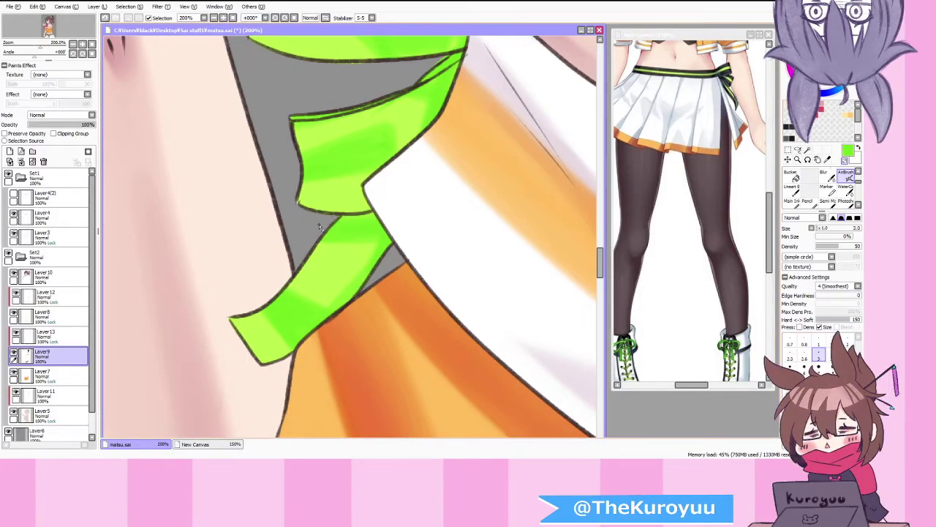
{"action": "scroll", "coordinate": [334, 219], "scroll_direction": "down", "scroll_amount": 2}
{"action": "scroll", "coordinate": [349, 144], "scroll_direction": "up", "scroll_amount": 4}
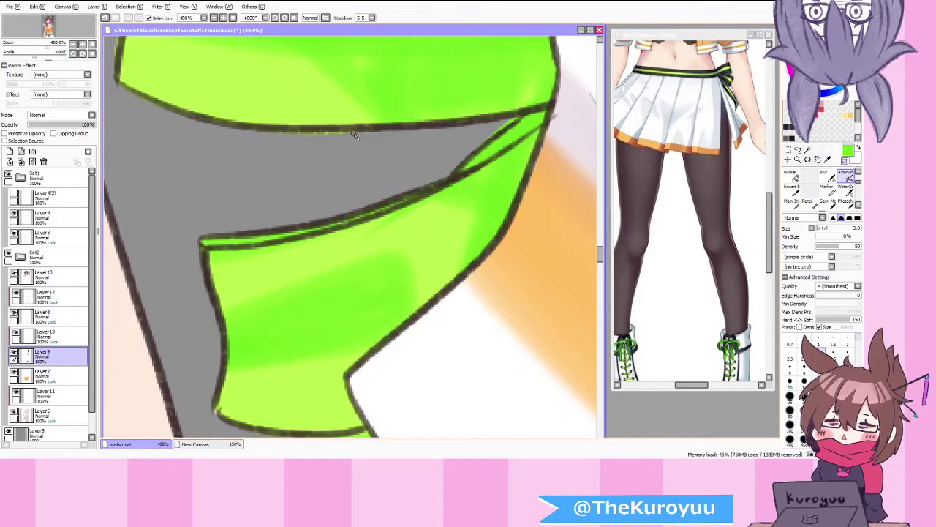
{"action": "scroll", "coordinate": [296, 134], "scroll_direction": "down", "scroll_amount": 4}
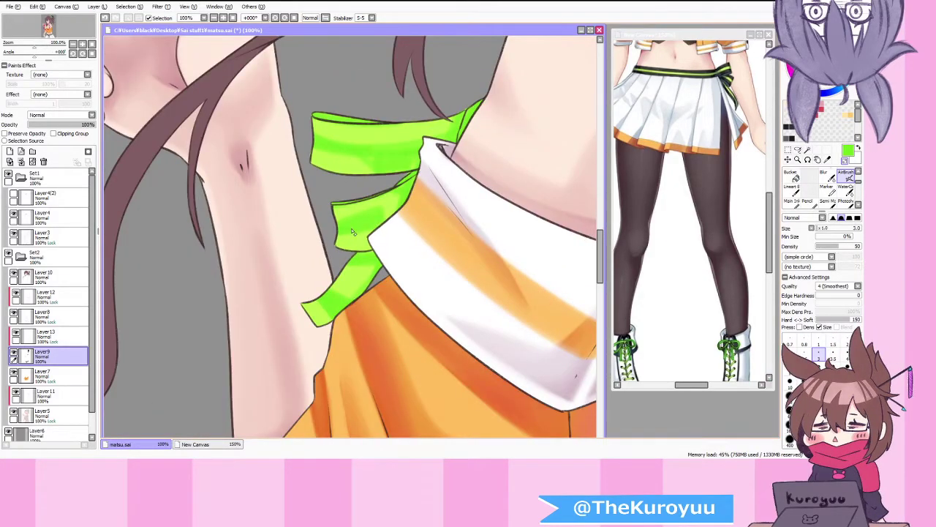
{"action": "scroll", "coordinate": [457, 122], "scroll_direction": "up", "scroll_amount": 3}
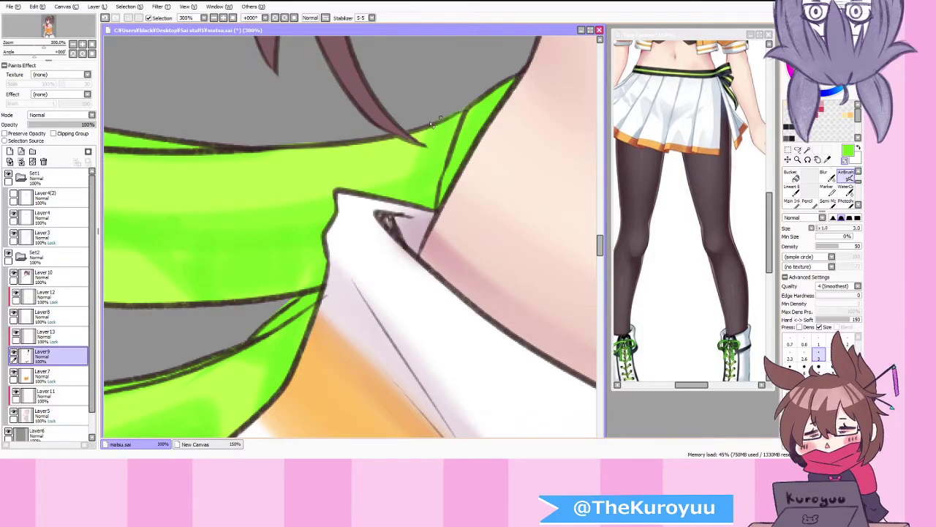
{"action": "scroll", "coordinate": [318, 144], "scroll_direction": "down", "scroll_amount": 1}
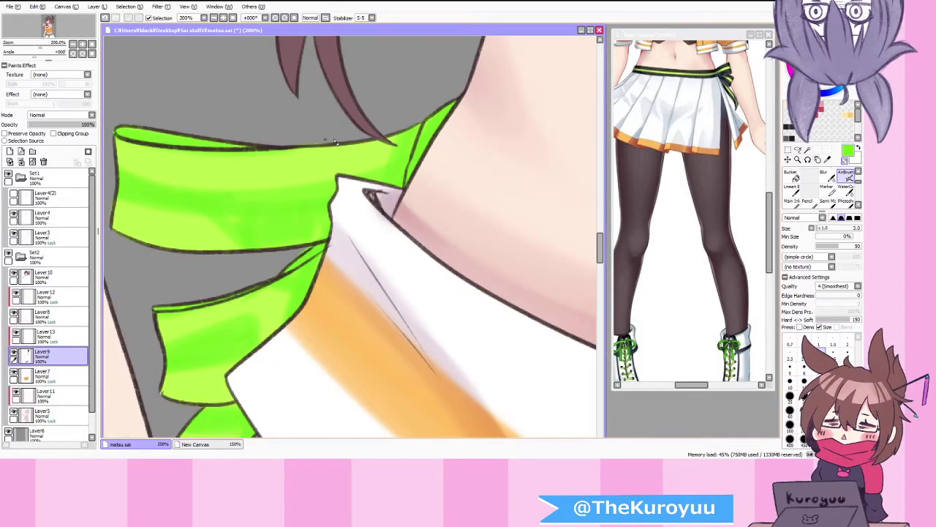
{"action": "scroll", "coordinate": [315, 157], "scroll_direction": "down", "scroll_amount": 2}
{"action": "scroll", "coordinate": [242, 157], "scroll_direction": "up", "scroll_amount": 2}
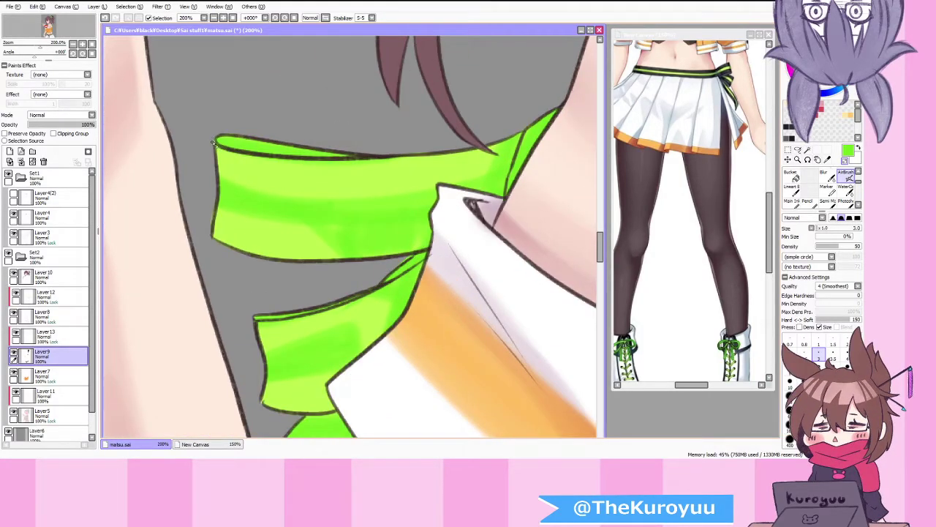
{"action": "scroll", "coordinate": [215, 160], "scroll_direction": "down", "scroll_amount": 3}
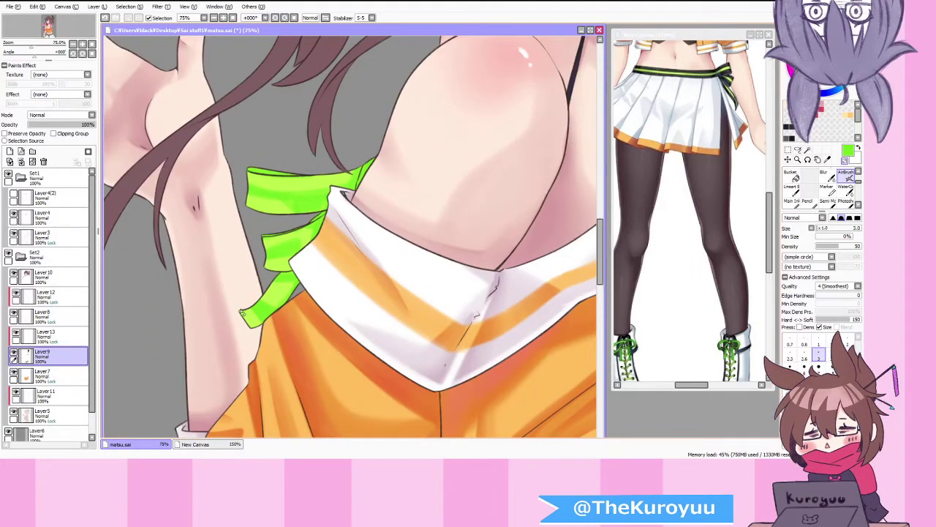
Step: Preserve Layer9's opacity and blend the green shading on the chest bow with the WaterColor brush at size 60
{"action": "left_click", "coordinate": [29, 133]}
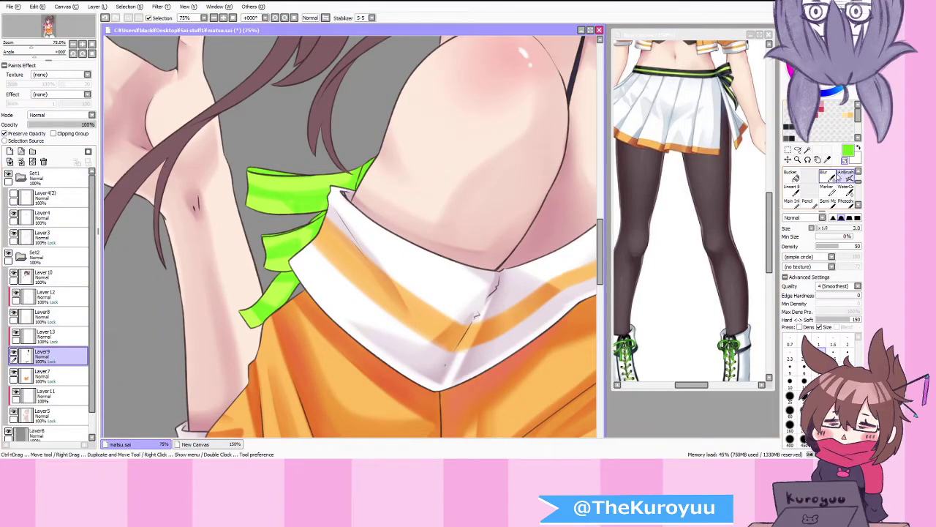
{"action": "left_click", "coordinate": [844, 190]}
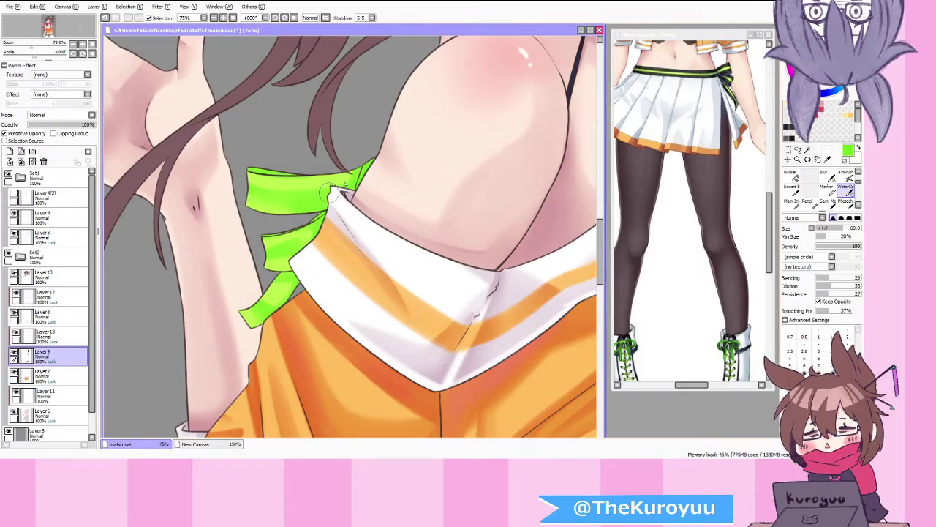
{"action": "scroll", "coordinate": [294, 212], "scroll_direction": "down", "scroll_amount": 2}
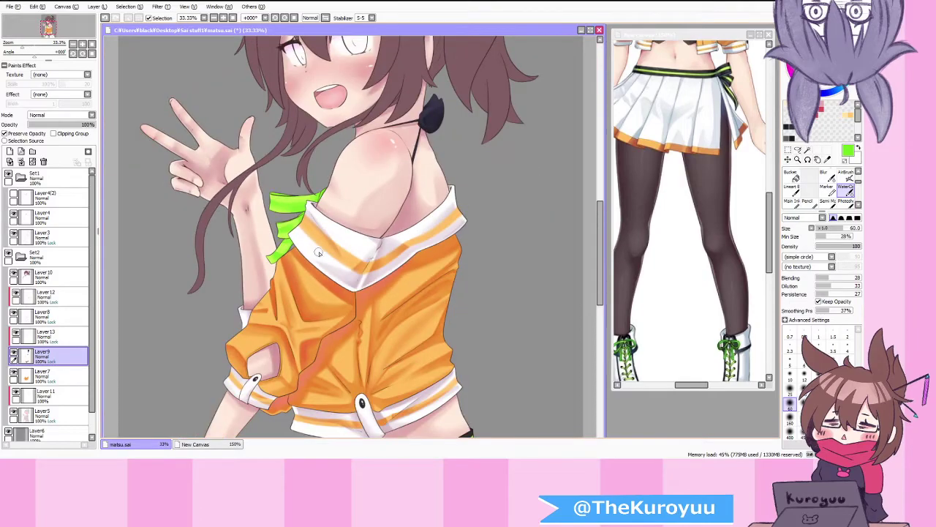
{"action": "scroll", "coordinate": [306, 229], "scroll_direction": "up", "scroll_amount": 2}
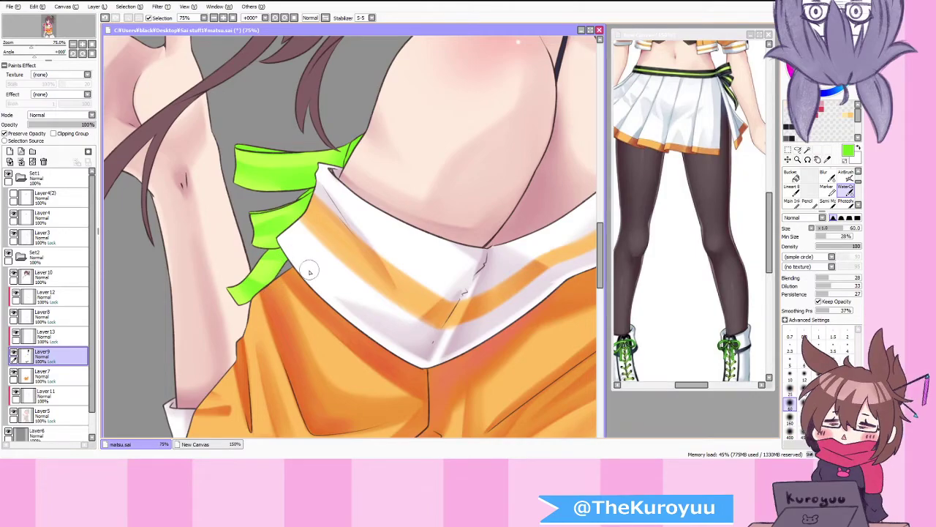
{"action": "scroll", "coordinate": [314, 307], "scroll_direction": "down", "scroll_amount": 3}
{"action": "scroll", "coordinate": [359, 252], "scroll_direction": "down", "scroll_amount": 1}
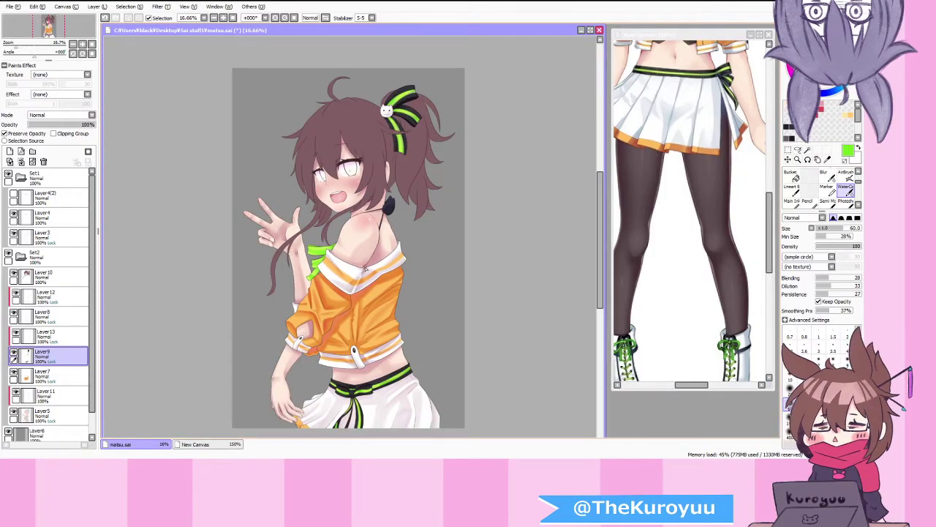
{"action": "scroll", "coordinate": [600, 205], "scroll_direction": "down", "scroll_amount": 3}
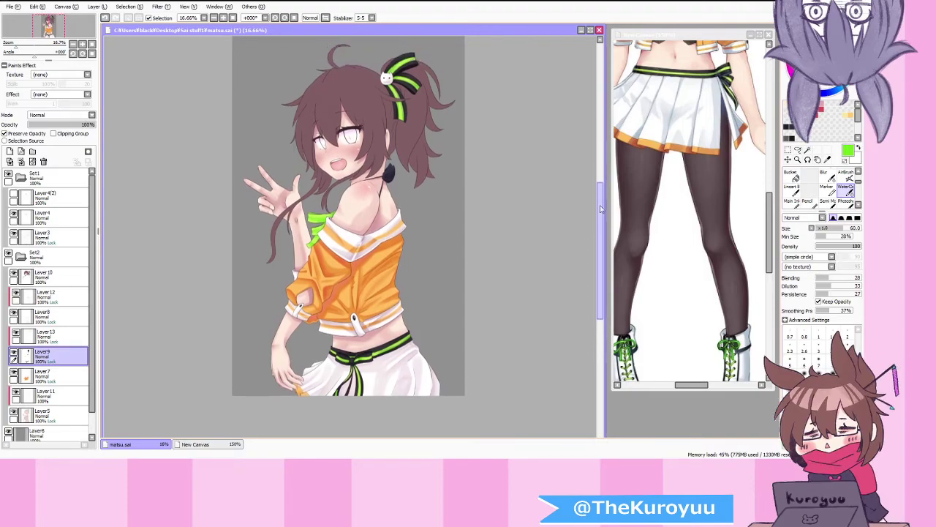
Step: Select the hair layer, Layer10, and preserve its opacity
{"action": "scroll", "coordinate": [600, 207], "scroll_direction": "up", "scroll_amount": 3}
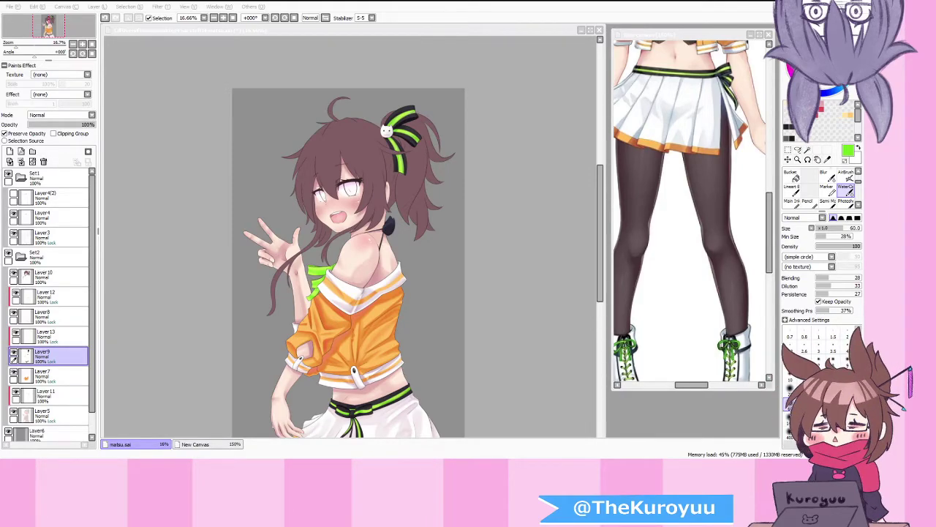
{"action": "left_click", "coordinate": [292, 432]}
{"action": "scroll", "coordinate": [439, 222], "scroll_direction": "down", "scroll_amount": 1}
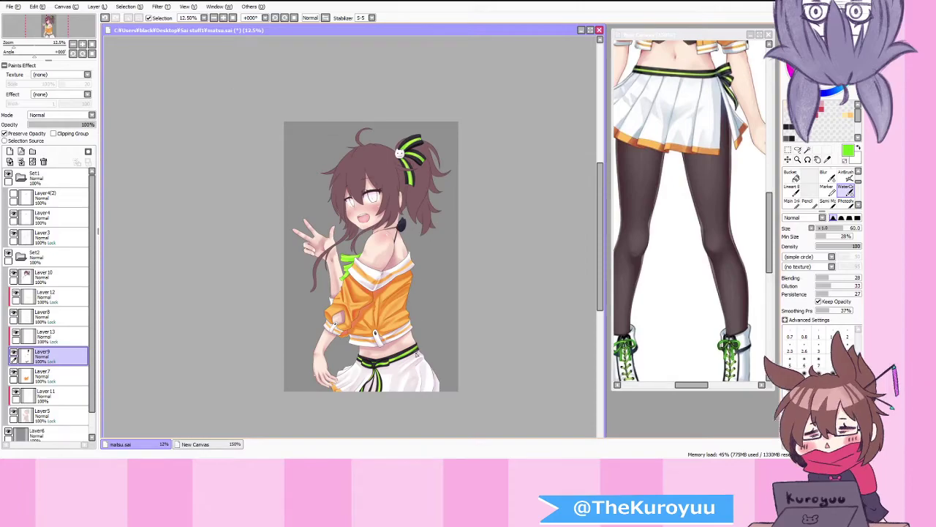
{"action": "scroll", "coordinate": [415, 372], "scroll_direction": "up", "scroll_amount": 1}
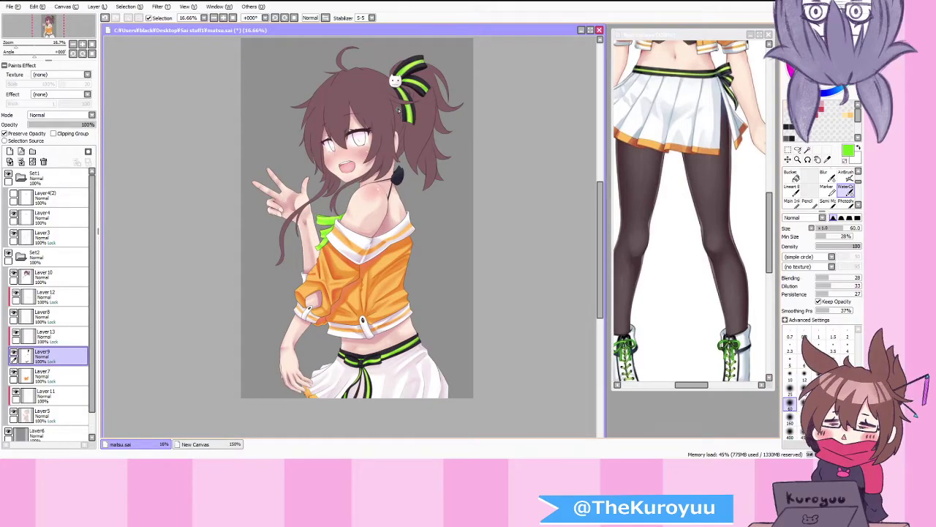
{"action": "left_click", "coordinate": [51, 276]}
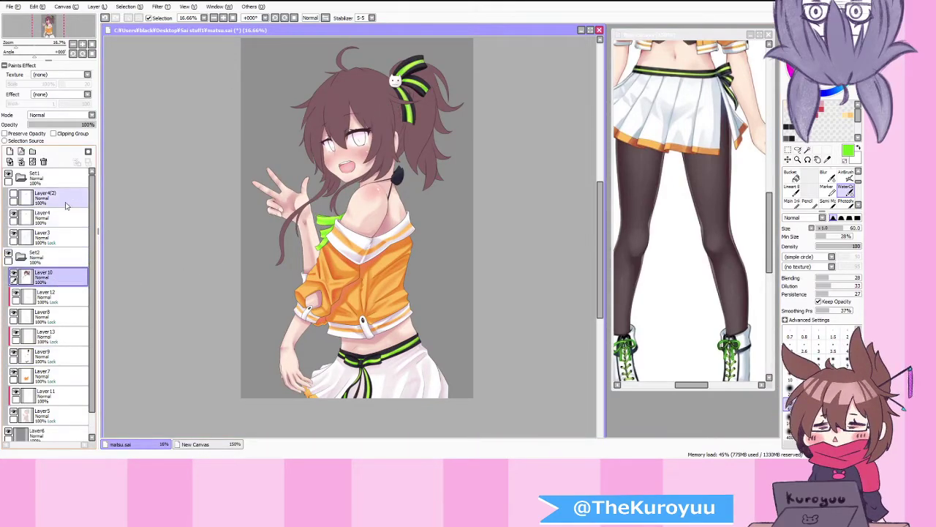
{"action": "left_click", "coordinate": [32, 133]}
{"action": "scroll", "coordinate": [376, 94], "scroll_direction": "up", "scroll_amount": 2}
{"action": "scroll", "coordinate": [372, 100], "scroll_direction": "down", "scroll_amount": 3}
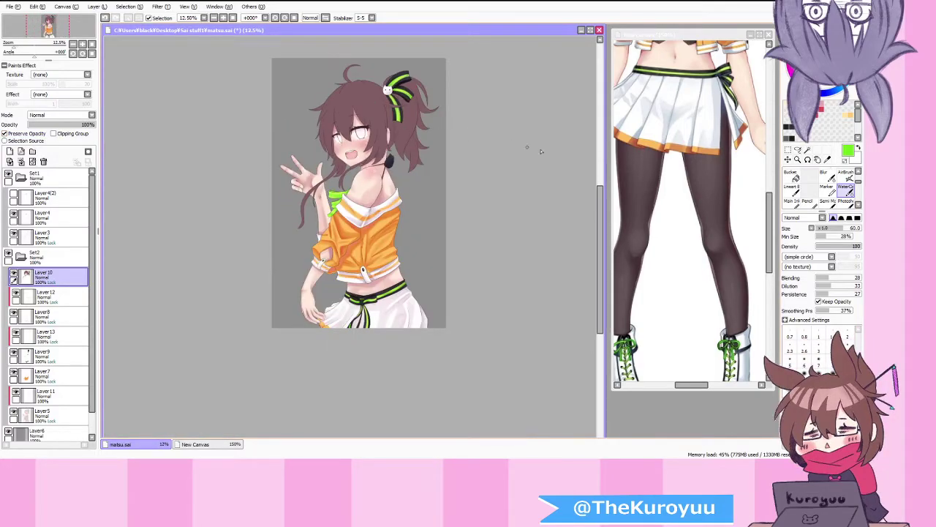
Step: Examine the hair colouring and shading around the head of the reference character
{"action": "left_click", "coordinate": [669, 175]}
{"action": "scroll", "coordinate": [670, 176], "scroll_direction": "down", "scroll_amount": 3}
{"action": "scroll", "coordinate": [676, 106], "scroll_direction": "up", "scroll_amount": 3}
{"action": "scroll", "coordinate": [704, 79], "scroll_direction": "down", "scroll_amount": 1}
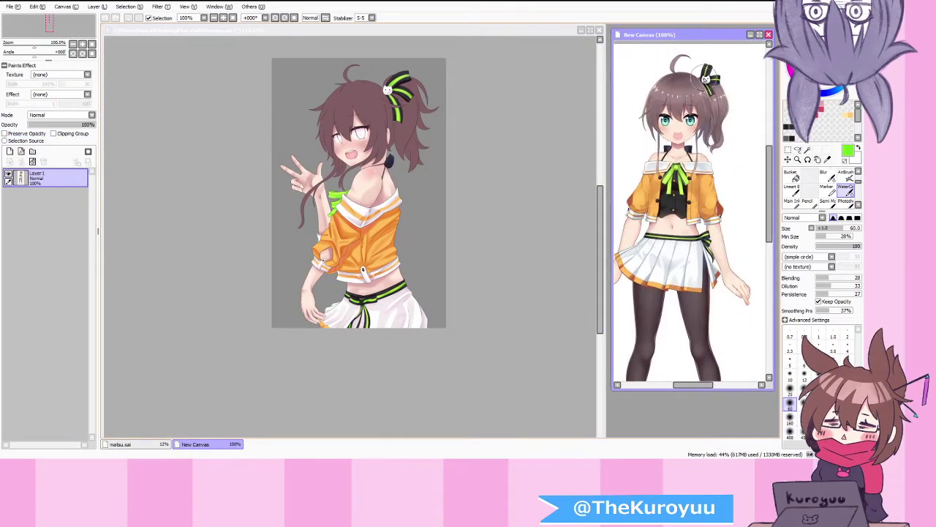
{"action": "scroll", "coordinate": [644, 117], "scroll_direction": "up", "scroll_amount": 2}
{"action": "scroll", "coordinate": [644, 117], "scroll_direction": "down", "scroll_amount": 1}
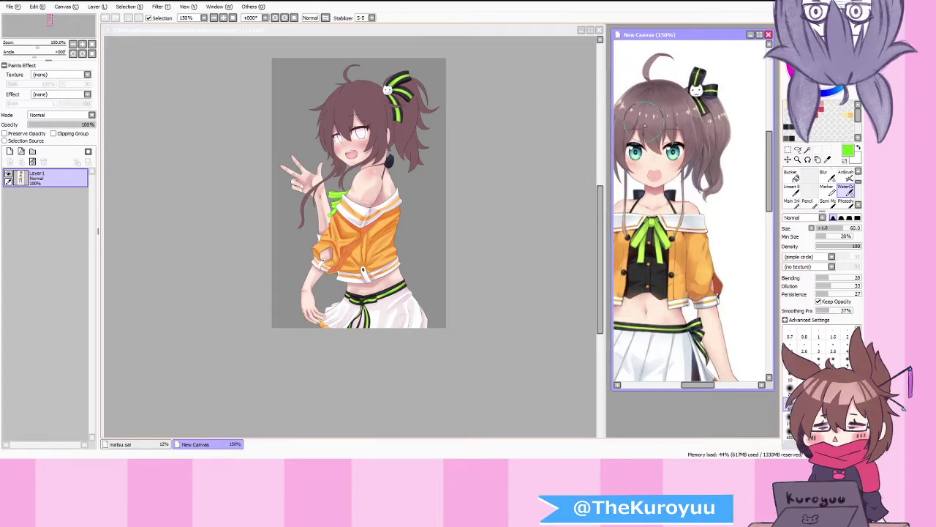
{"action": "left_click_drag", "start_coordinate": [696, 385], "coordinate": [690, 385]}
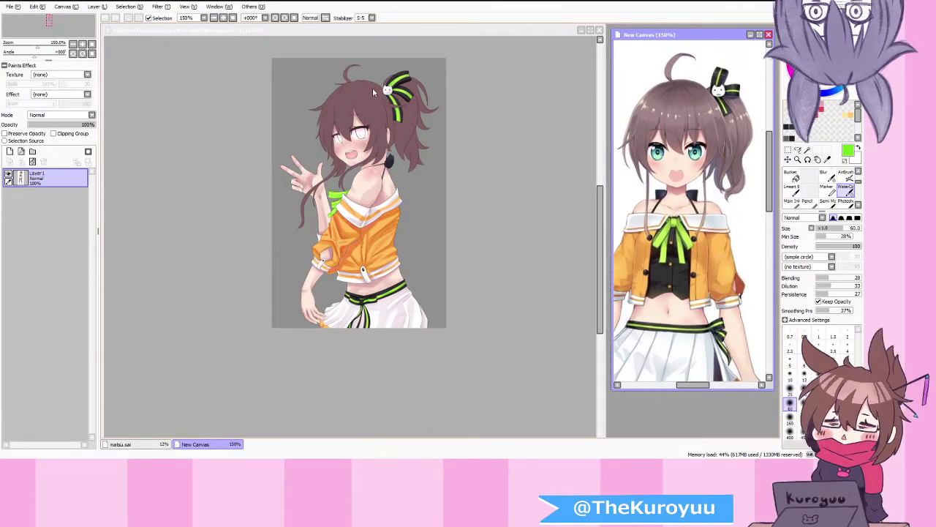
Step: Work a soft reddish-brown tint into the hair on Layer10 with the WaterColor brush at size 500
{"action": "scroll", "coordinate": [369, 84], "scroll_direction": "up", "scroll_amount": 2}
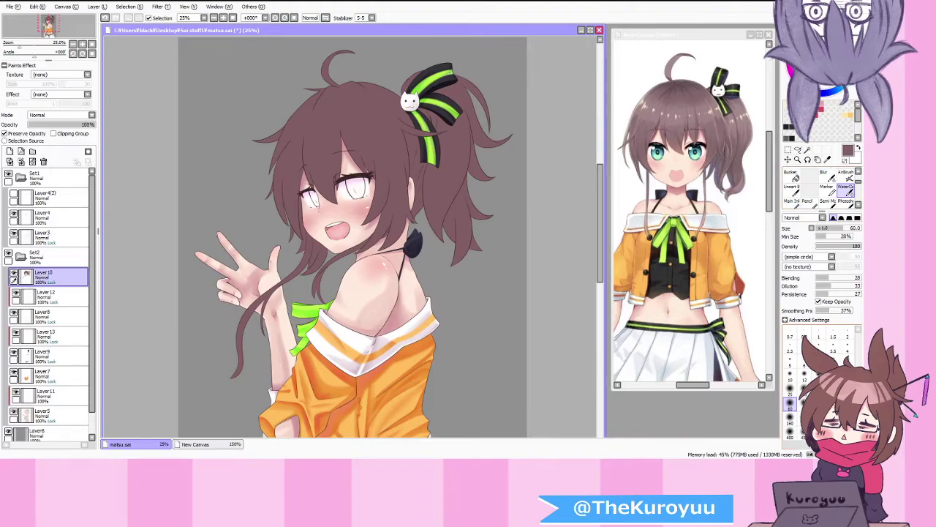
{"action": "left_click", "coordinate": [819, 418]}
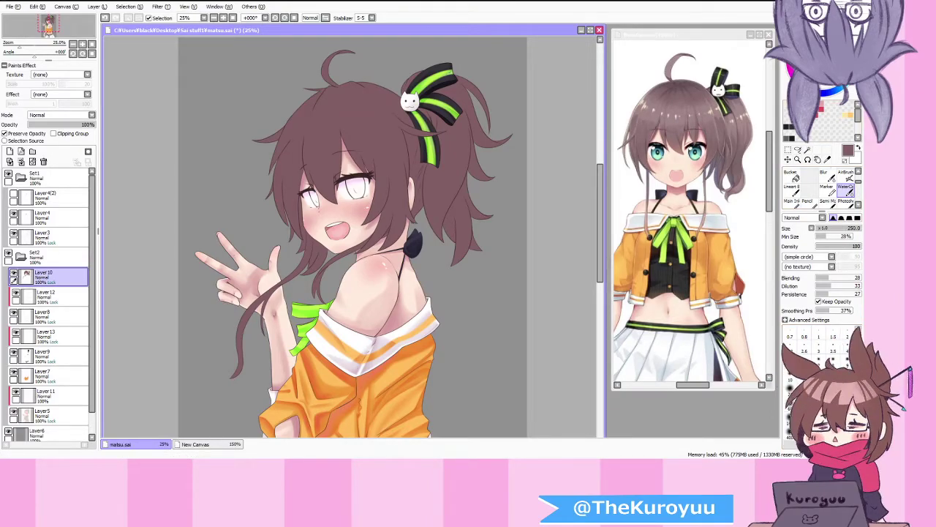
{"action": "left_click", "coordinate": [819, 432]}
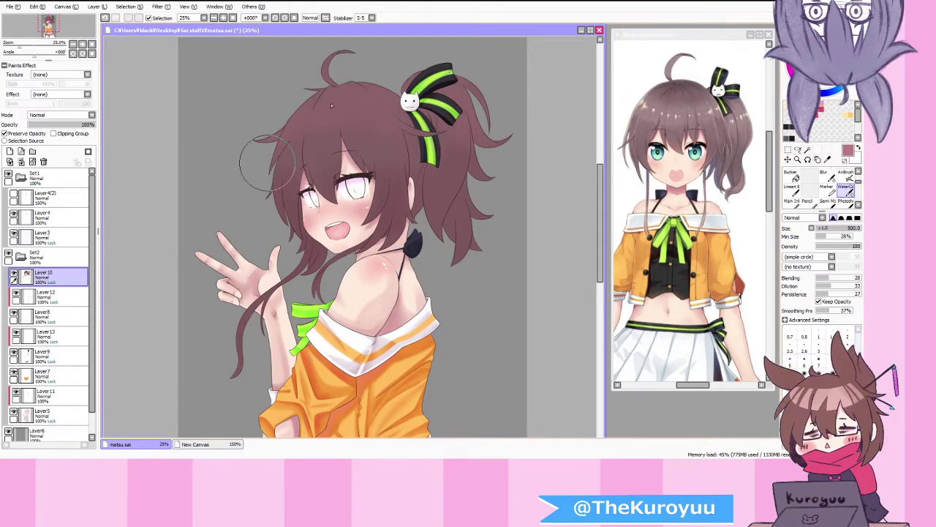
{"action": "left_click", "coordinate": [828, 174]}
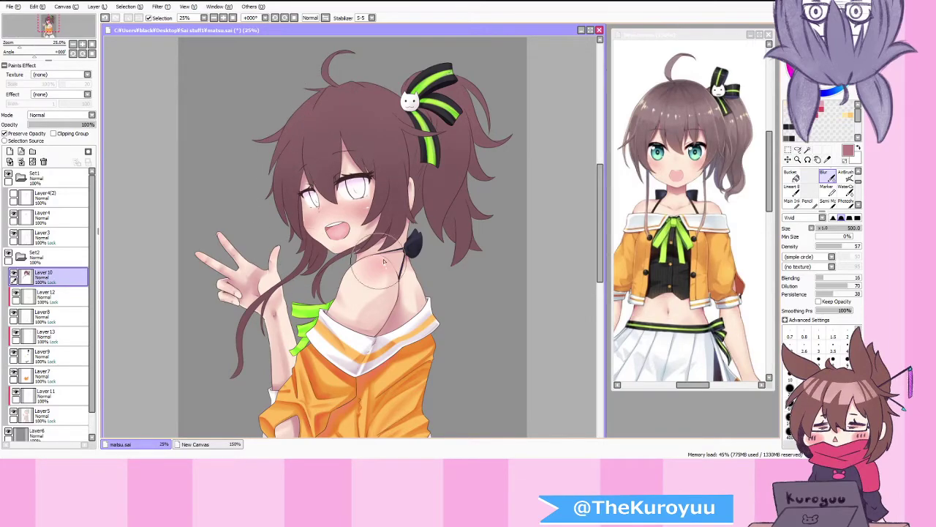
Step: Sample the hair brown, darken it, and airbrush first shadow strokes at size 70 around the ear and side hair
{"action": "left_click", "coordinate": [849, 175]}
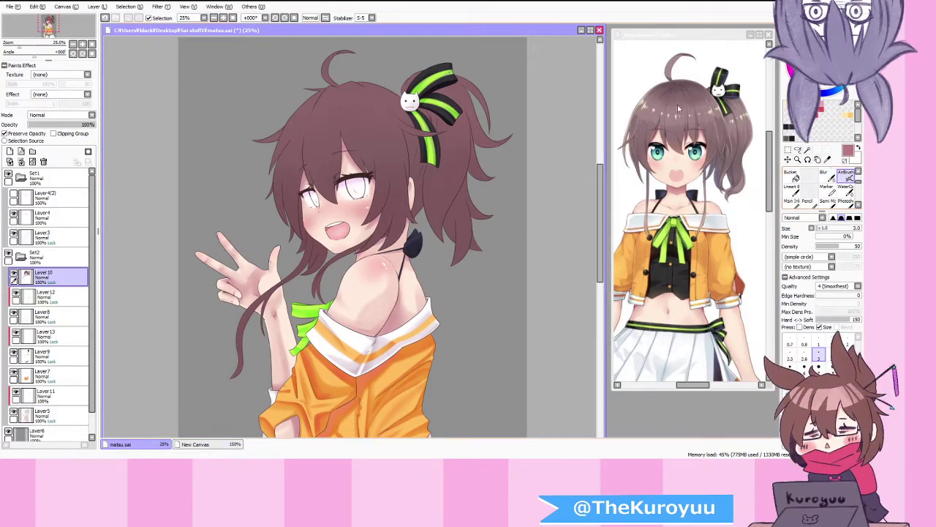
{"action": "right_click", "coordinate": [390, 145]}
{"action": "left_click", "coordinate": [790, 398]}
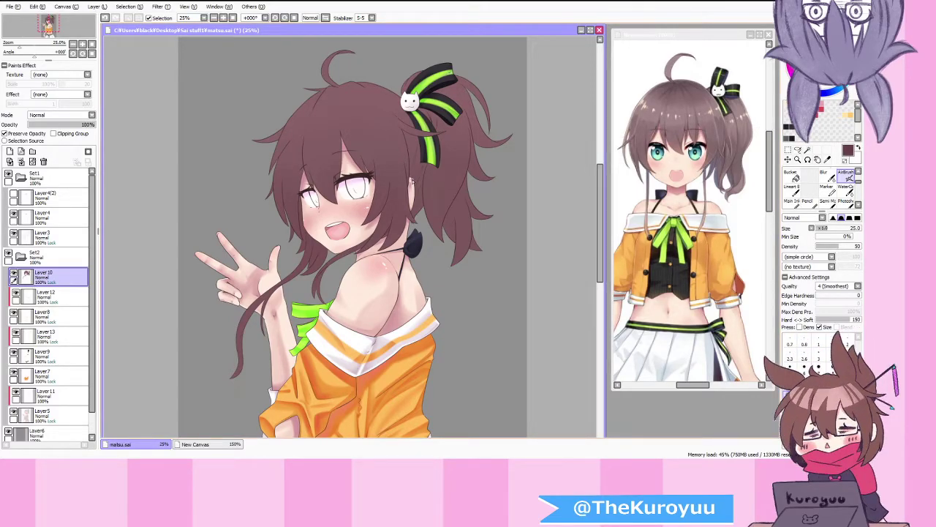
{"action": "scroll", "coordinate": [414, 168], "scroll_direction": "up", "scroll_amount": 1}
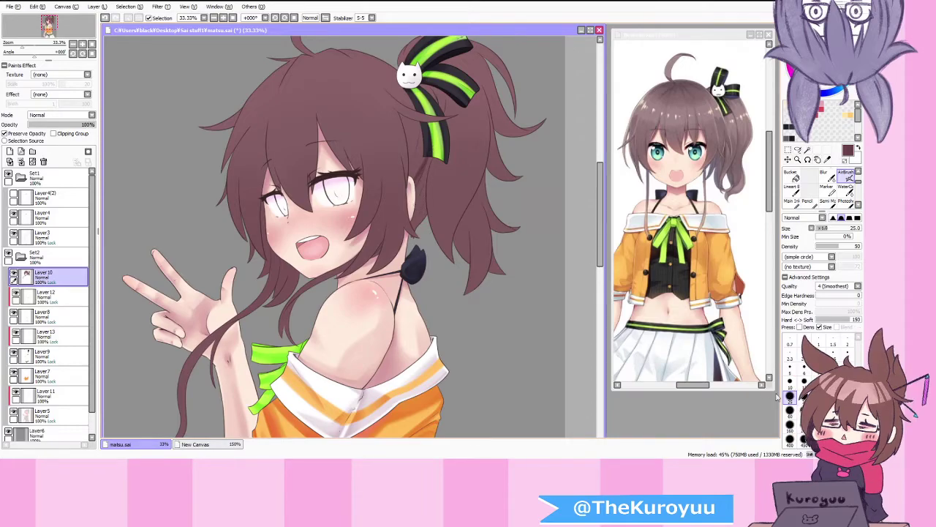
{"action": "left_click", "coordinate": [804, 412]}
{"action": "left_click_drag", "start_coordinate": [428, 156], "coordinate": [424, 218]}
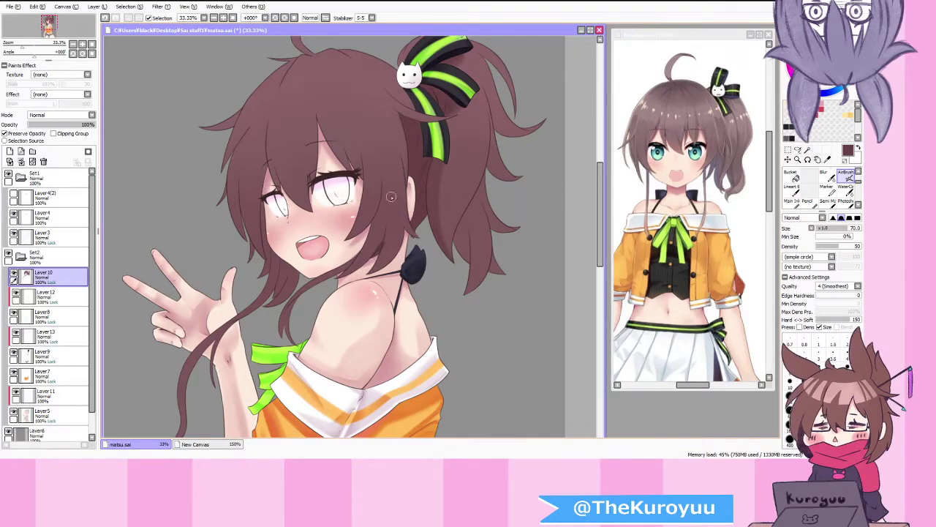
{"action": "mouse_move", "coordinate": [367, 220]}
{"action": "left_mouse_down"}
{"action": "mouse_move", "coordinate": [380, 162]}
{"action": "mouse_move", "coordinate": [373, 117]}
{"action": "left_mouse_up"}
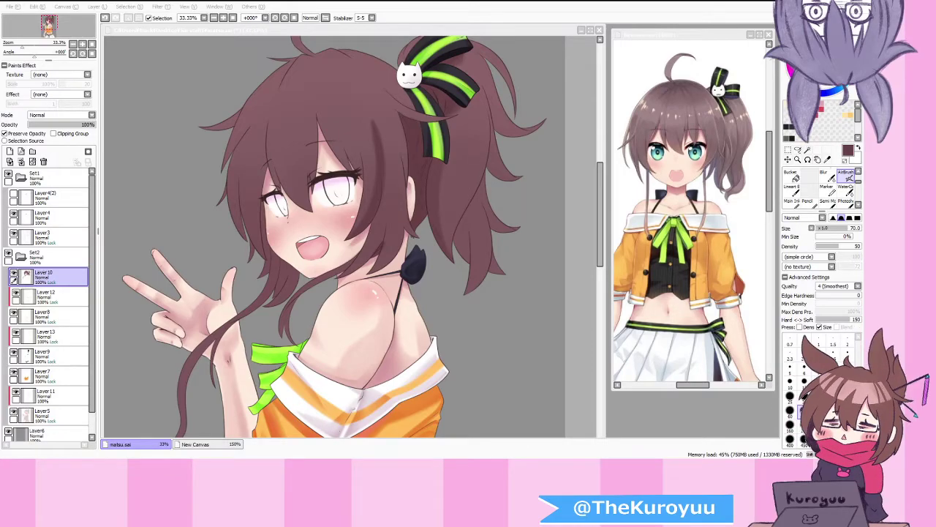
{"action": "key", "text": "alt+Tab"}
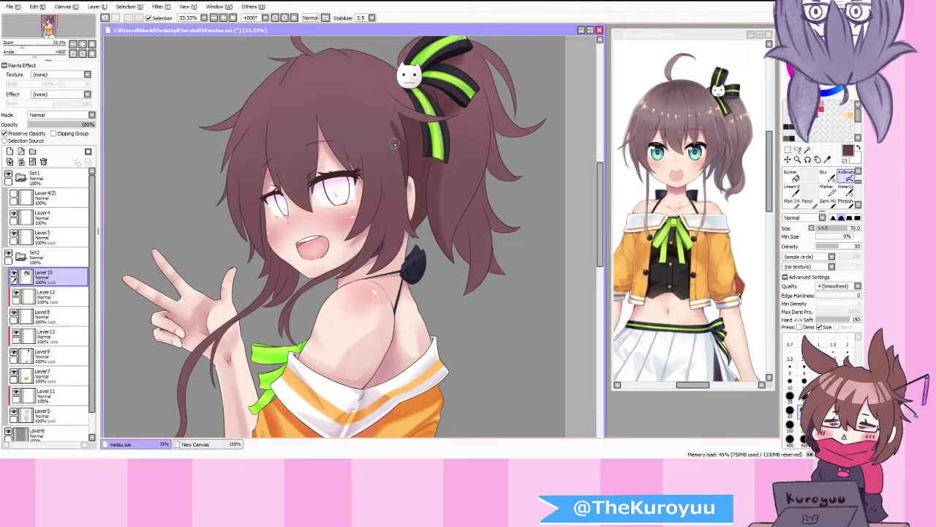
Step: Airbrush dark brown shadows along the side locks between the cheek and the ear at size 70
{"action": "mouse_move", "coordinate": [393, 133]}
{"action": "left_mouse_down"}
{"action": "mouse_move", "coordinate": [392, 199]}
{"action": "mouse_move", "coordinate": [371, 139]}
{"action": "mouse_move", "coordinate": [374, 172]}
{"action": "mouse_move", "coordinate": [352, 238]}
{"action": "left_mouse_up"}
{"action": "mouse_move", "coordinate": [390, 188]}
{"action": "left_mouse_down"}
{"action": "mouse_move", "coordinate": [382, 229]}
{"action": "mouse_move", "coordinate": [352, 274]}
{"action": "left_mouse_up"}
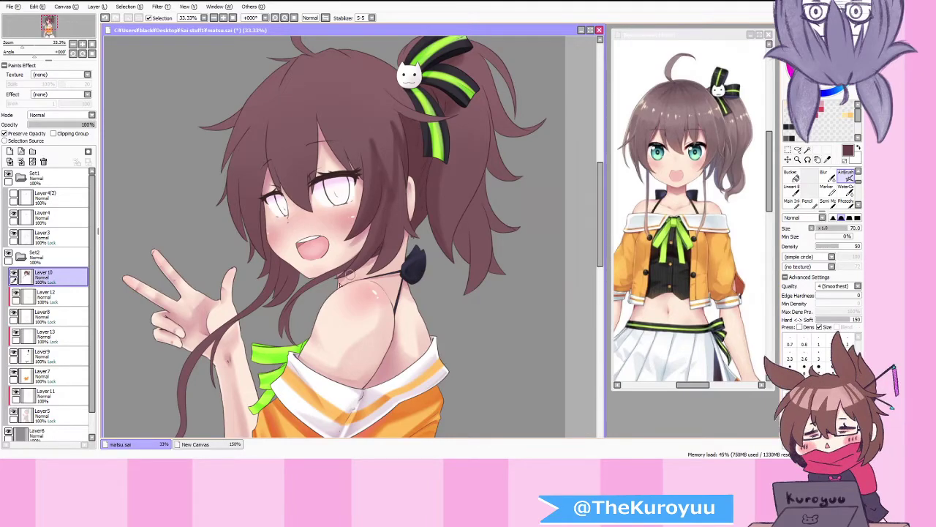
{"action": "left_click_drag", "start_coordinate": [383, 185], "coordinate": [352, 287]}
{"action": "mouse_move", "coordinate": [391, 199]}
{"action": "left_mouse_down"}
{"action": "mouse_move", "coordinate": [370, 276]}
{"action": "mouse_move", "coordinate": [394, 202]}
{"action": "mouse_move", "coordinate": [410, 231]}
{"action": "left_mouse_up"}
{"action": "left_click_drag", "start_coordinate": [401, 140], "coordinate": [392, 225]}
Step: Airbrush dark brown shadow strokes into the fringe strands over the eyes and through the ponytail at size 70
{"action": "mouse_move", "coordinate": [351, 116]}
{"action": "left_mouse_down"}
{"action": "mouse_move", "coordinate": [361, 195]}
{"action": "mouse_move", "coordinate": [355, 181]}
{"action": "left_mouse_up"}
{"action": "left_click_drag", "start_coordinate": [344, 141], "coordinate": [334, 191]}
{"action": "left_click_drag", "start_coordinate": [308, 154], "coordinate": [316, 192]}
{"action": "left_click_drag", "start_coordinate": [306, 129], "coordinate": [314, 196]}
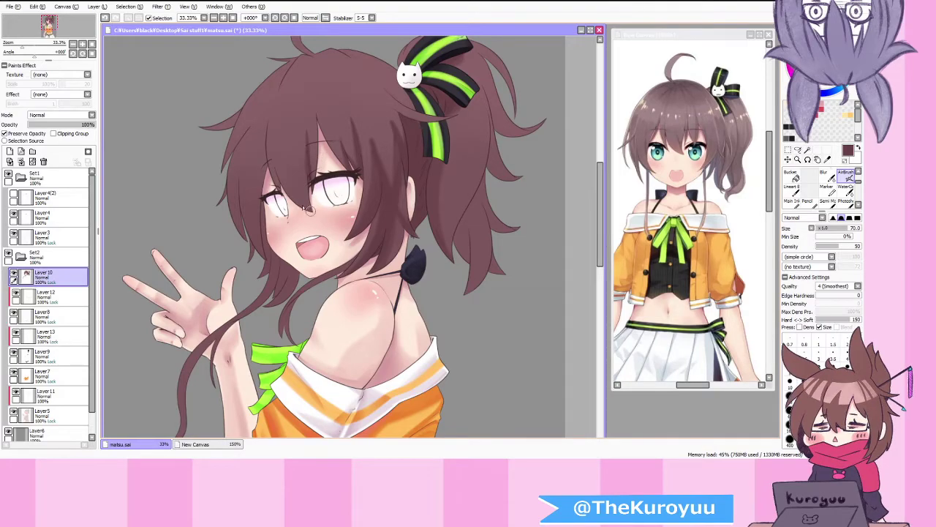
{"action": "left_click_drag", "start_coordinate": [272, 150], "coordinate": [319, 224]}
{"action": "left_click_drag", "start_coordinate": [295, 167], "coordinate": [319, 226]}
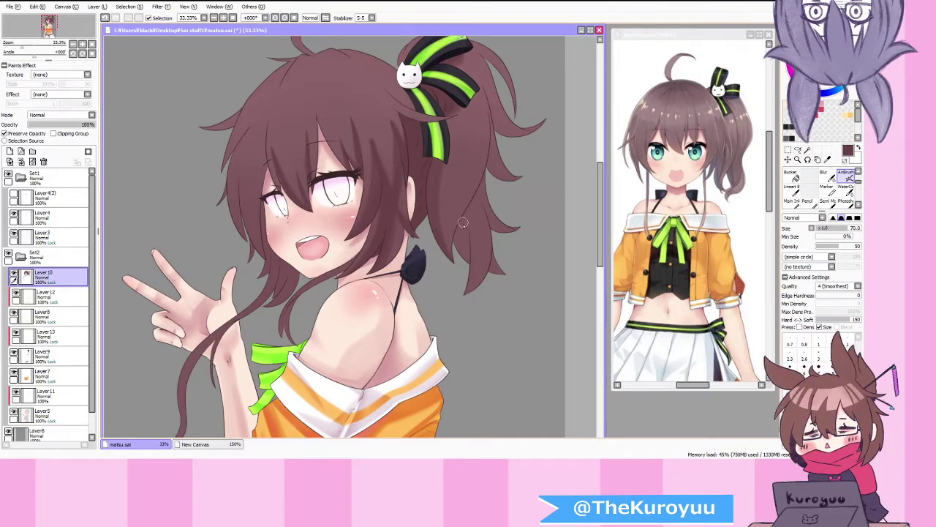
{"action": "left_click_drag", "start_coordinate": [441, 240], "coordinate": [460, 122]}
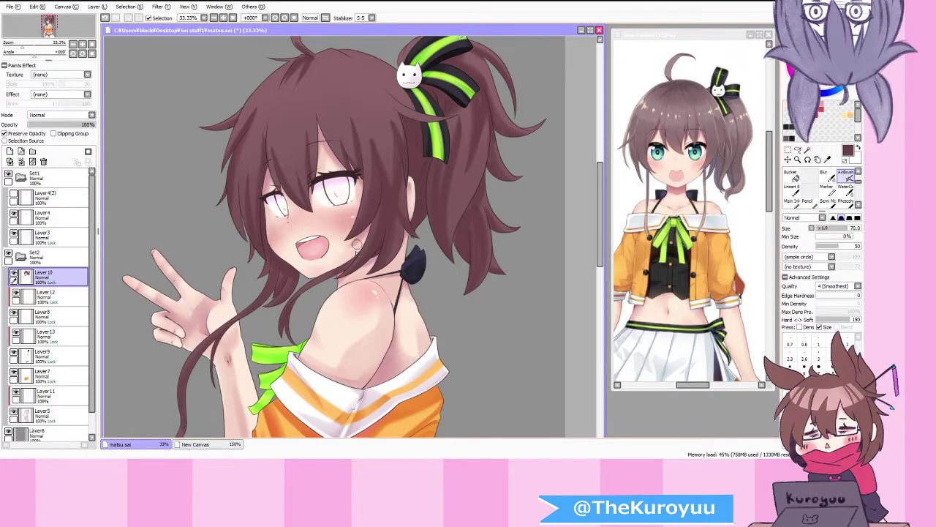
Step: Blend the dark hair shadows into the base colour with the WaterColor brush at sizes 70 and 80
{"action": "scroll", "coordinate": [329, 270], "scroll_direction": "down", "scroll_amount": 1}
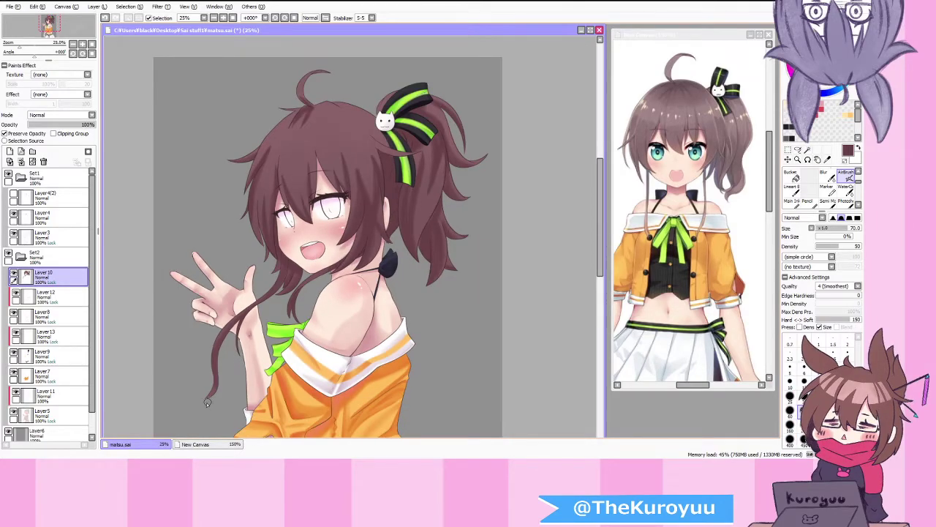
{"action": "left_click", "coordinate": [846, 190]}
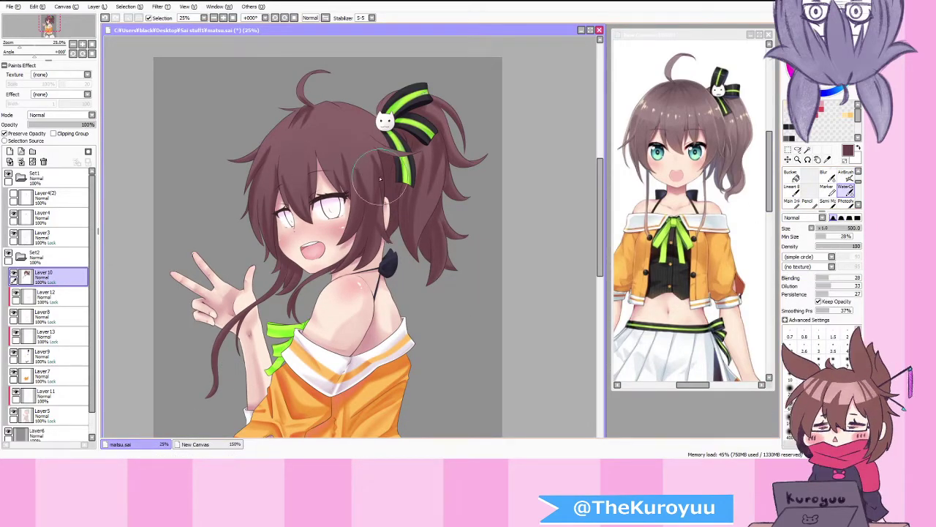
{"action": "left_click", "coordinate": [803, 404]}
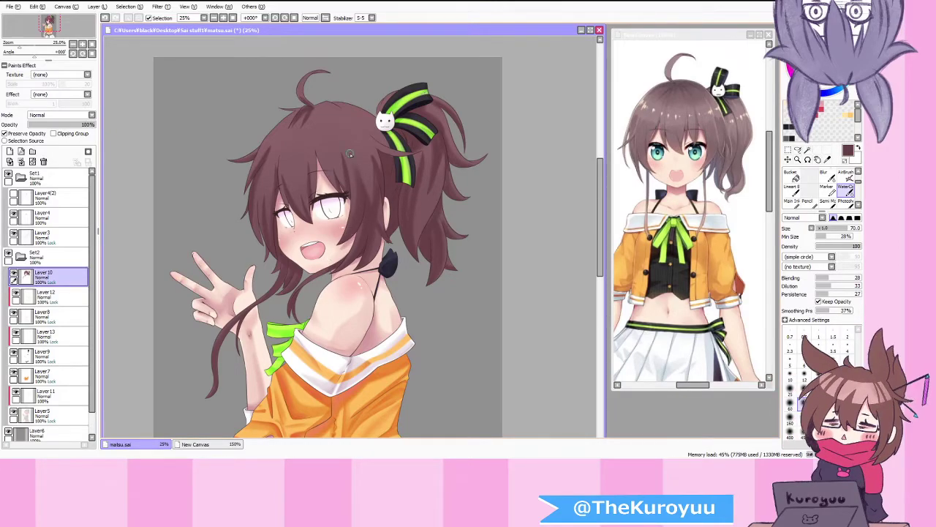
{"action": "key", "text": "bracketright"}
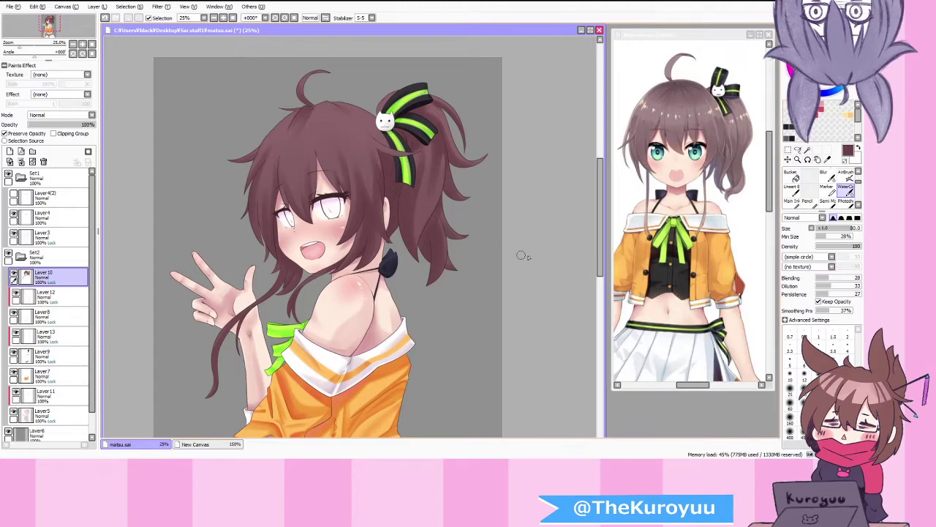
{"action": "key", "text": "v"}
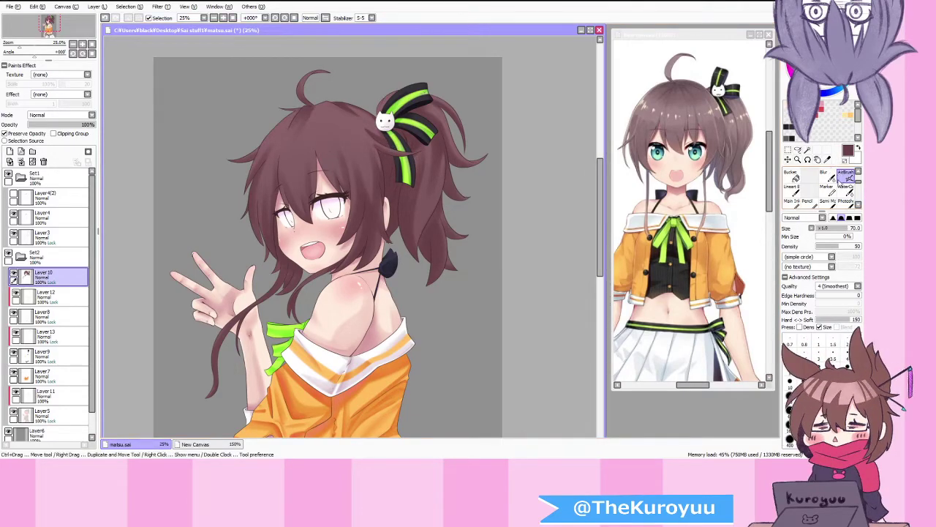
{"action": "left_click", "coordinate": [846, 191]}
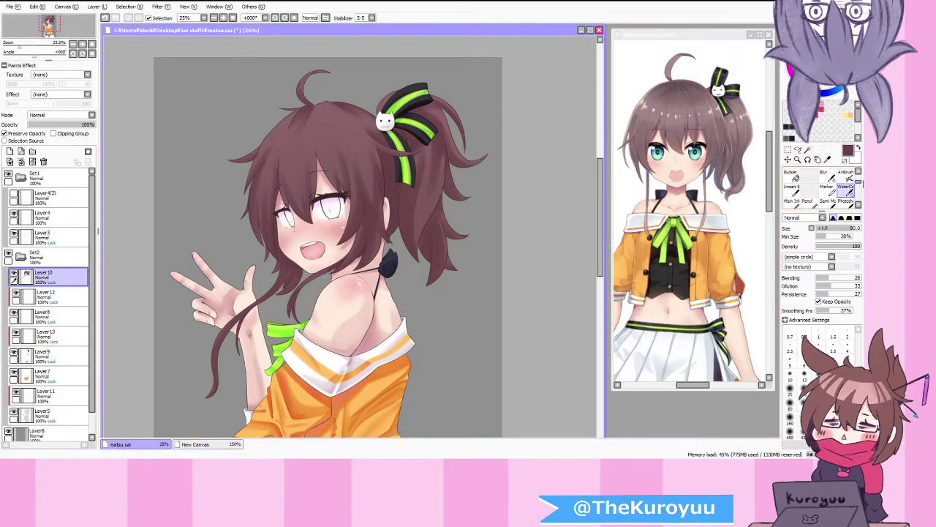
Step: Airbrush finer dark strand shadows through the ponytail and its tips at size 25
{"action": "left_click", "coordinate": [828, 179]}
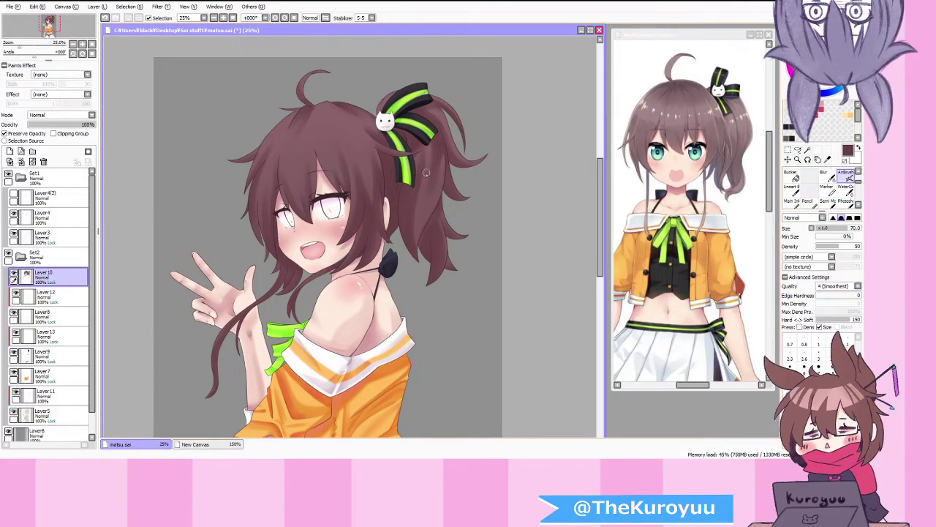
{"action": "scroll", "coordinate": [418, 242], "scroll_direction": "up", "scroll_amount": 2}
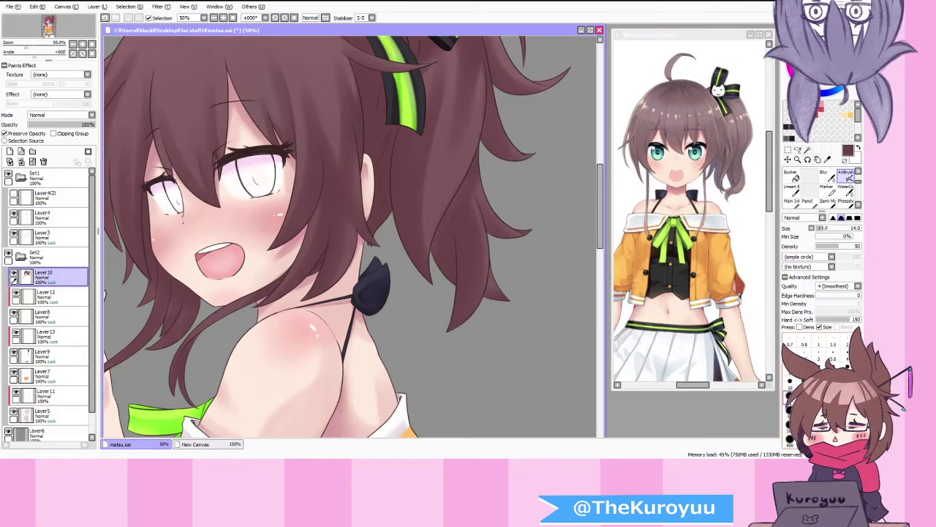
{"action": "left_click", "coordinate": [789, 397]}
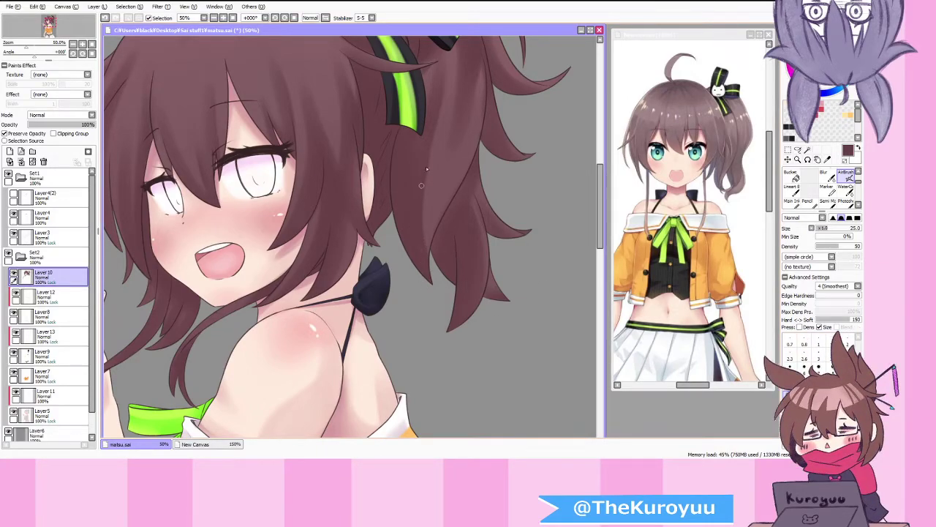
{"action": "left_click_drag", "start_coordinate": [431, 187], "coordinate": [455, 122]}
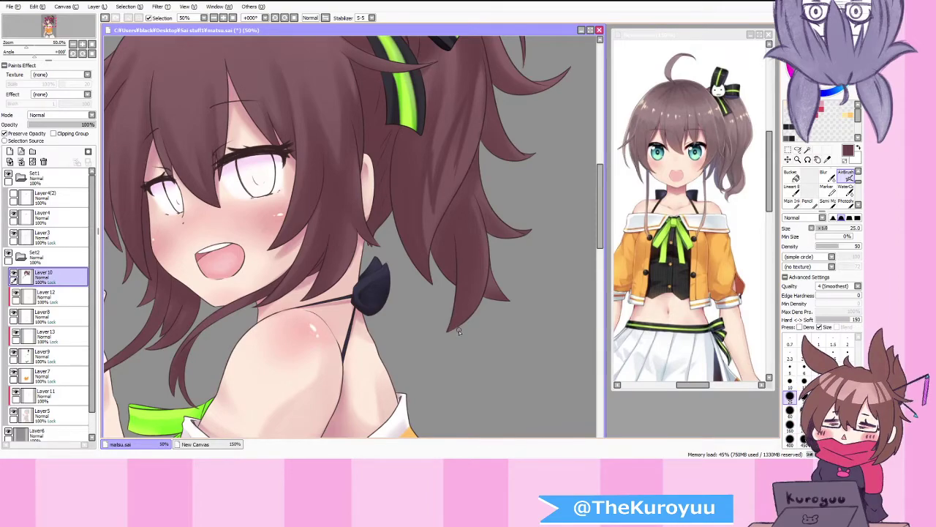
{"action": "scroll", "coordinate": [458, 330], "scroll_direction": "down", "scroll_amount": 1}
{"action": "scroll", "coordinate": [374, 194], "scroll_direction": "up", "scroll_amount": 1}
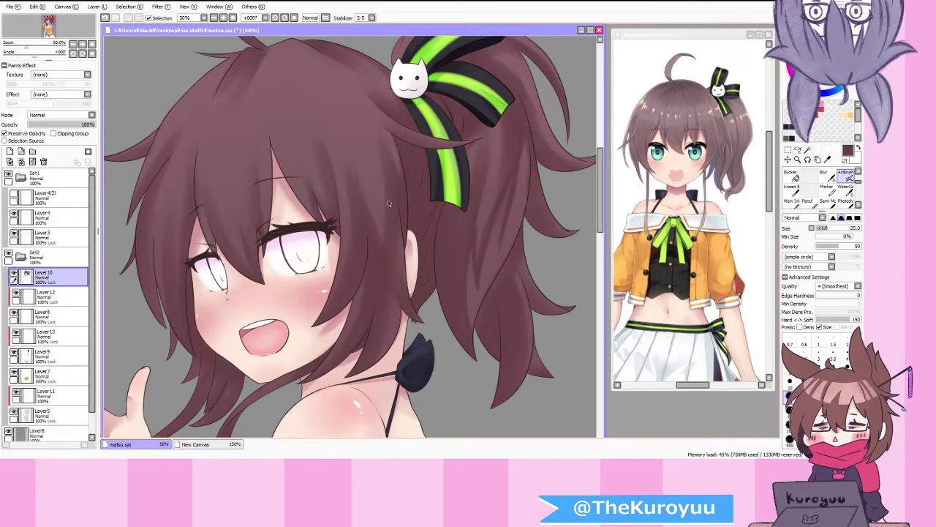
{"action": "scroll", "coordinate": [391, 175], "scroll_direction": "down", "scroll_amount": 1}
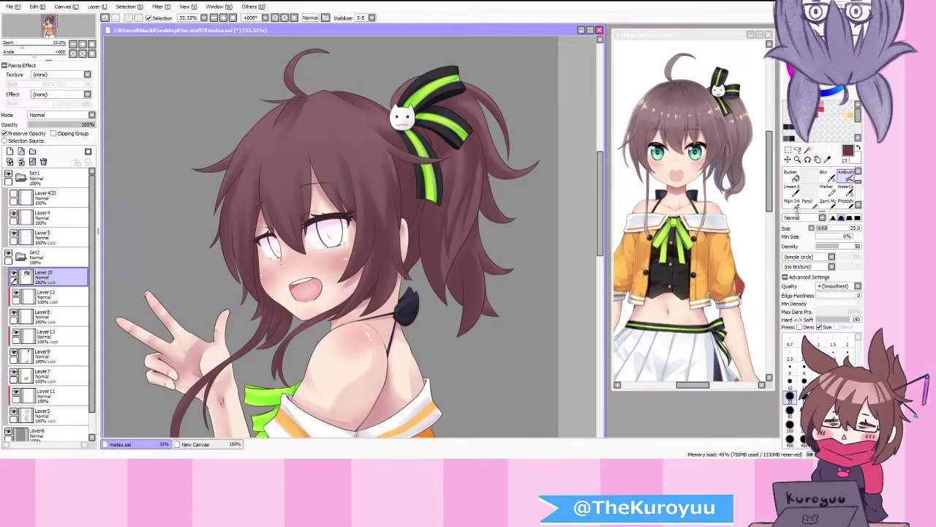
Step: Blend the fine dark strand shadows in the ponytail with the WaterColor brush at size 40
{"action": "left_click", "coordinate": [847, 189]}
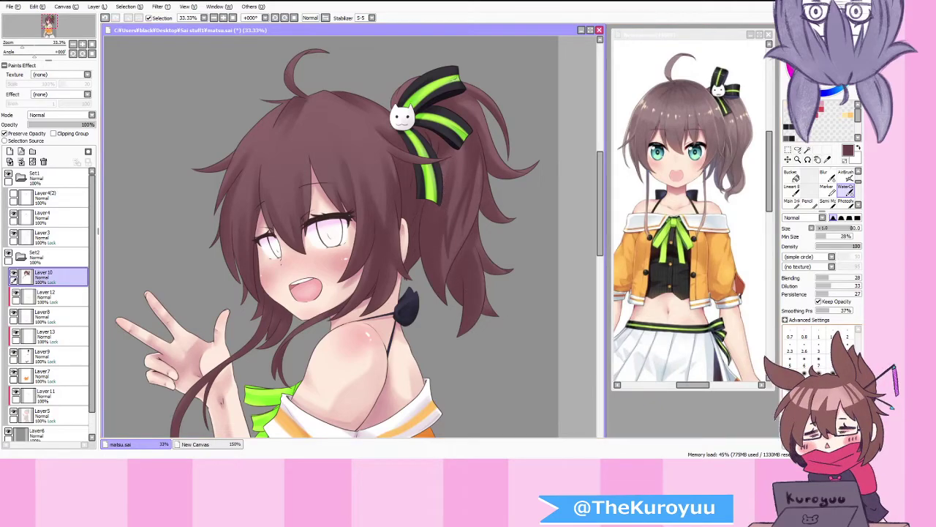
{"action": "scroll", "coordinate": [448, 253], "scroll_direction": "up", "scroll_amount": 1}
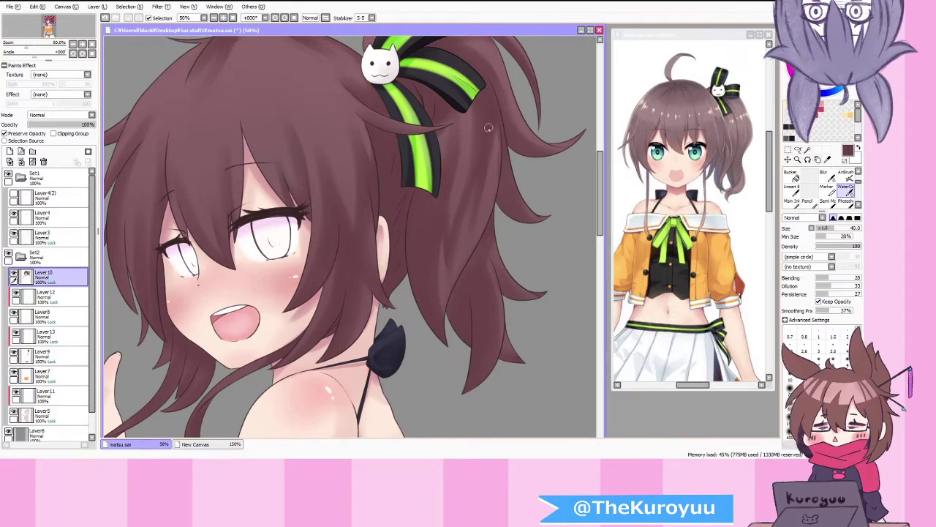
{"action": "scroll", "coordinate": [454, 287], "scroll_direction": "down", "scroll_amount": 1}
{"action": "scroll", "coordinate": [459, 284], "scroll_direction": "up", "scroll_amount": 1}
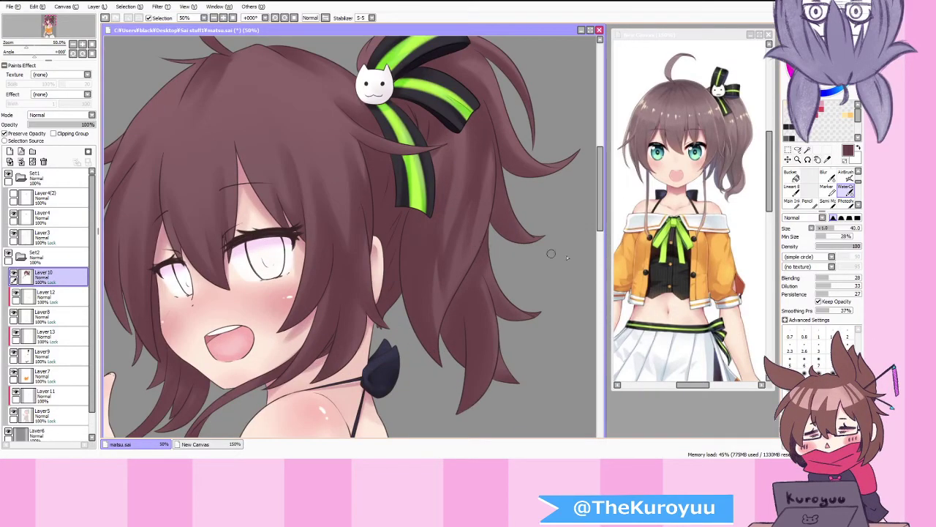
Step: Airbrush more brown strand strokes into the ponytail and side hair at size 25 and blend them with the WaterColor brush at size 40
{"action": "key", "text": "a"}
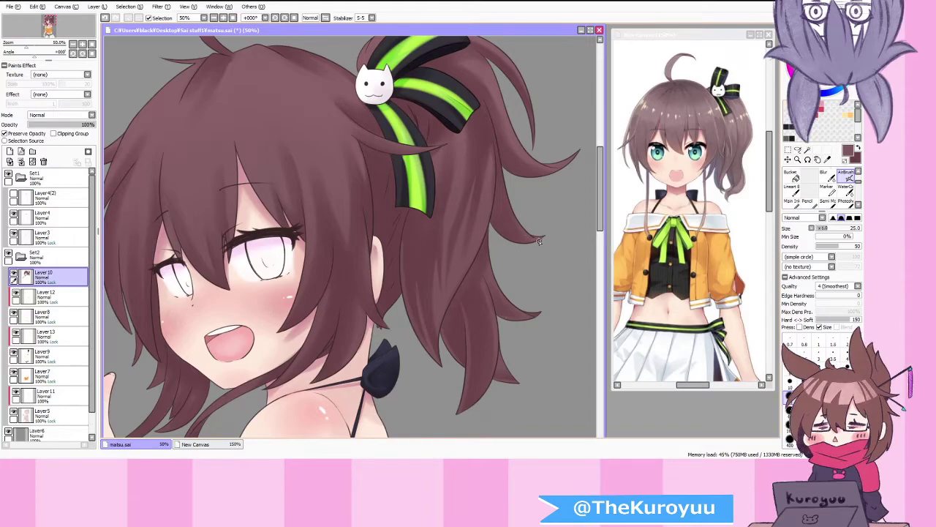
{"action": "key", "text": "c"}
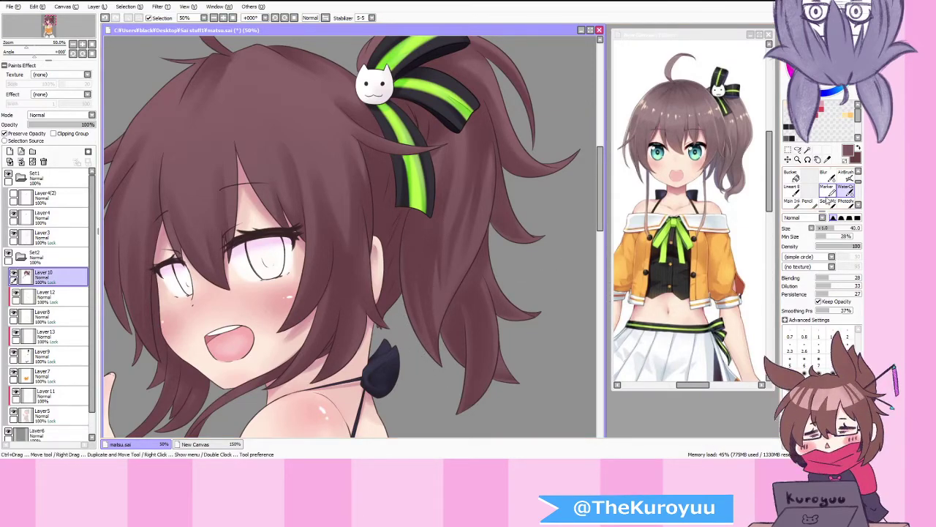
{"action": "left_click", "coordinate": [846, 176]}
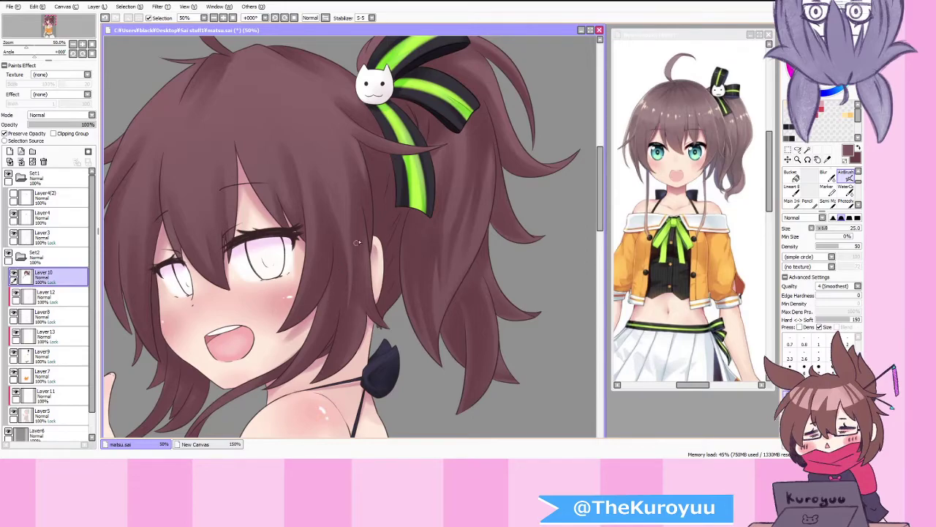
{"action": "left_click", "coordinate": [846, 191]}
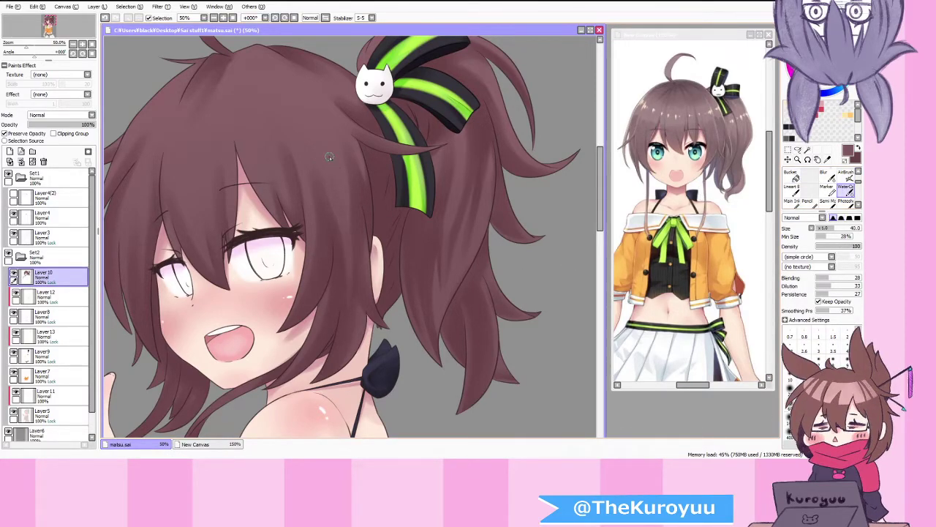
Step: Refine the ponytail strands below the bow with size 25 Airbrush strokes, blending them with the WaterColor brush at sizes 40 and 50
{"action": "scroll", "coordinate": [383, 289], "scroll_direction": "down", "scroll_amount": 1}
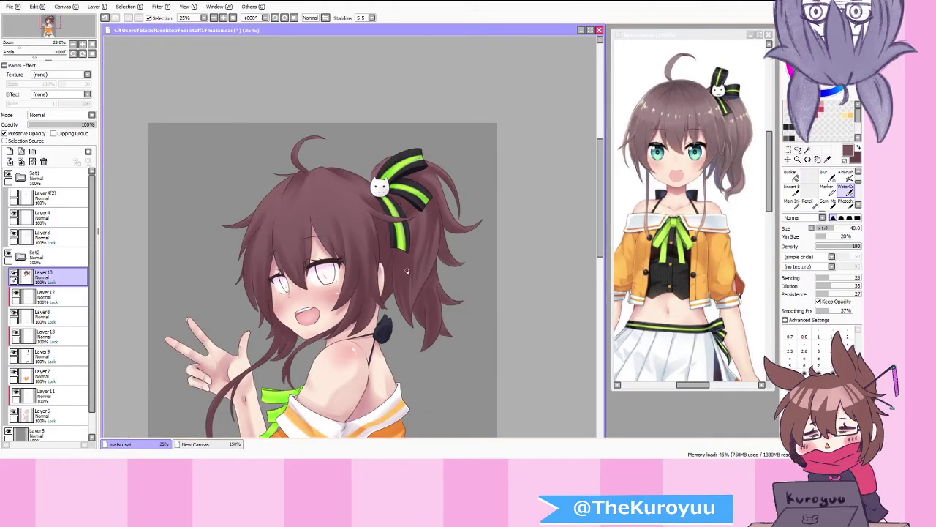
{"action": "scroll", "coordinate": [287, 319], "scroll_direction": "up", "scroll_amount": 1}
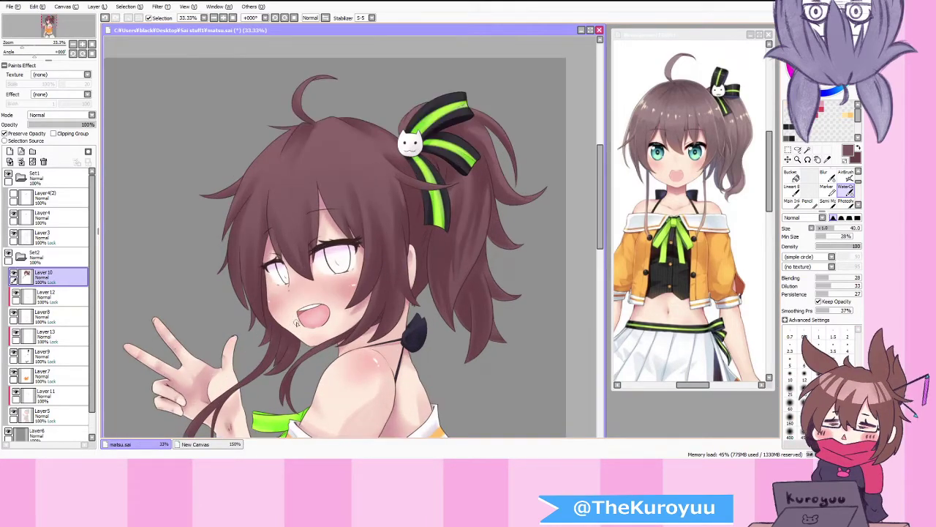
{"action": "scroll", "coordinate": [476, 245], "scroll_direction": "up", "scroll_amount": 1}
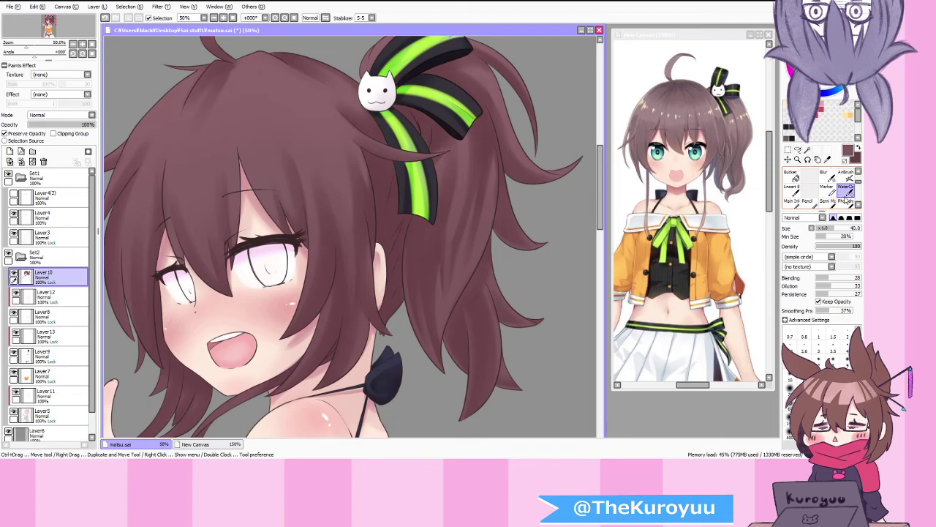
{"action": "left_click", "coordinate": [847, 176]}
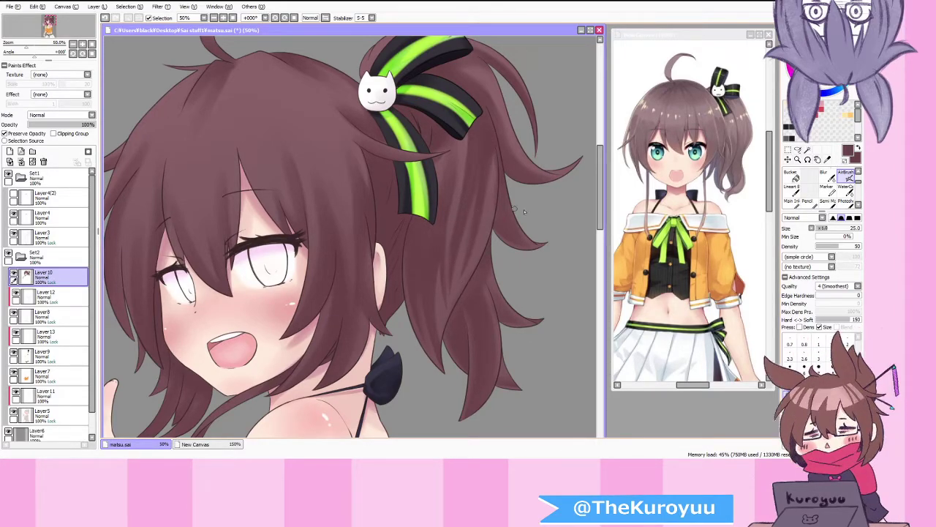
{"action": "left_click", "coordinate": [846, 192]}
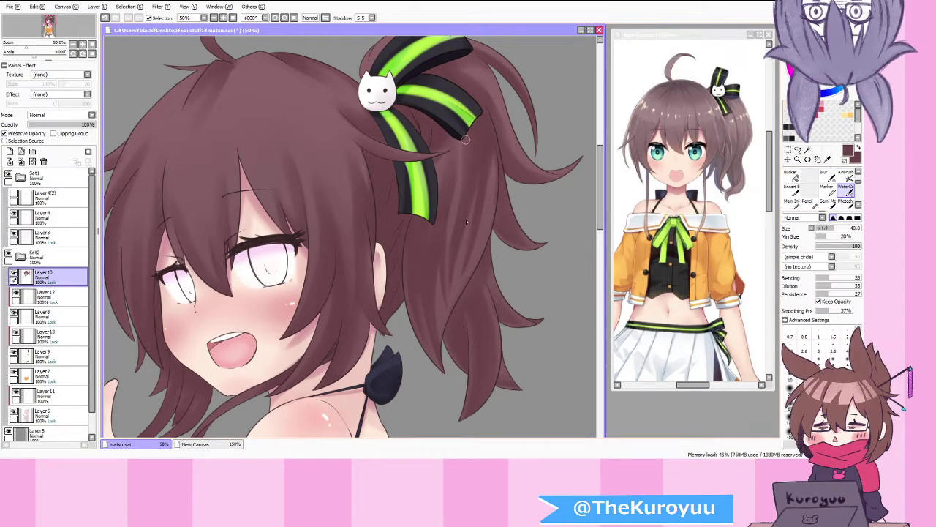
{"action": "key", "text": "bracketright"}
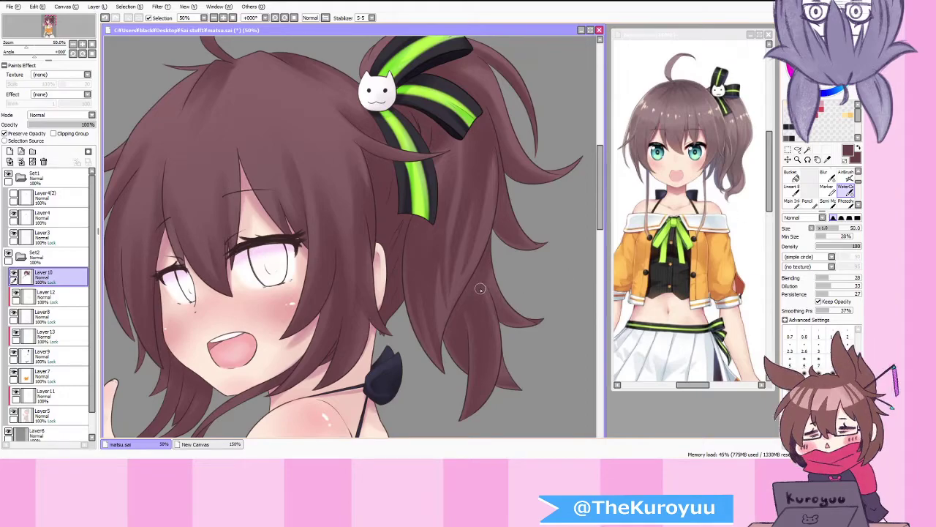
{"action": "key", "text": "v"}
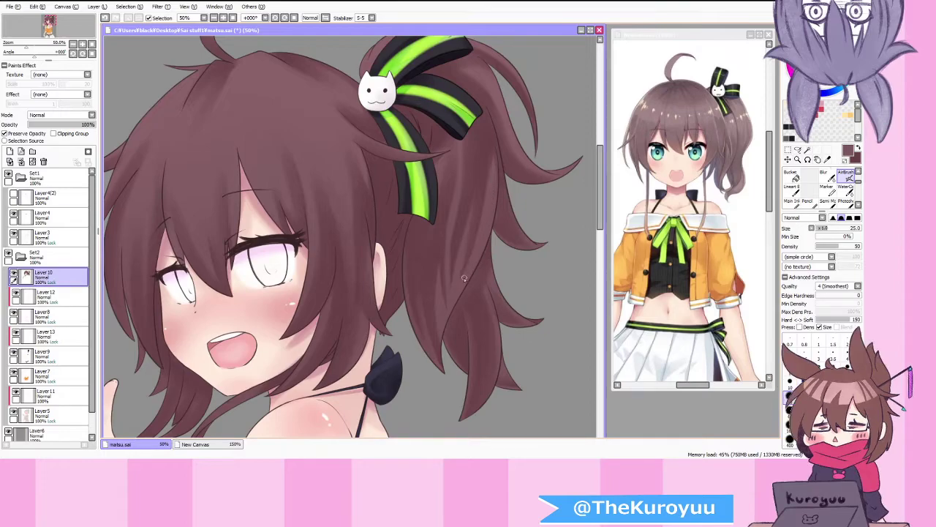
Step: Try a size 25 Airbrush shadow stroke on the hair behind the ear and undo it
{"action": "key", "text": "alt+Tab"}
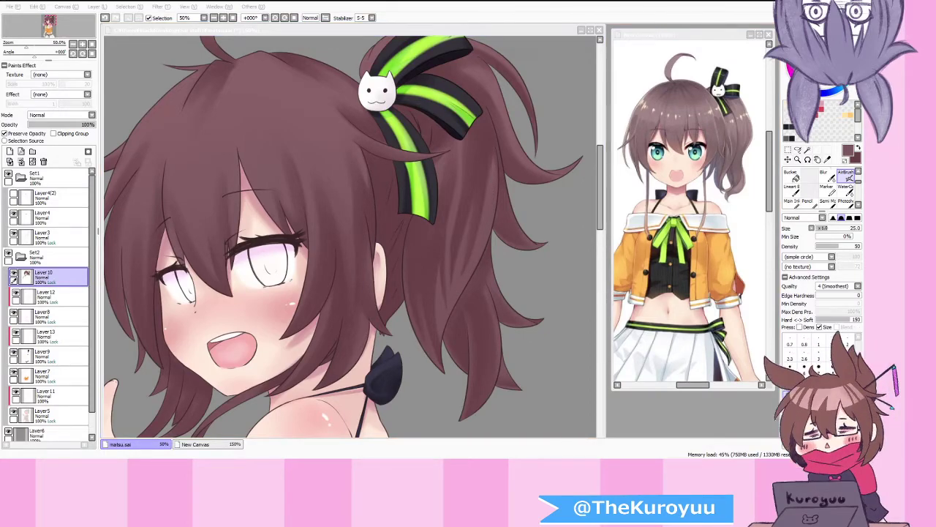
{"action": "scroll", "coordinate": [439, 300], "scroll_direction": "down", "scroll_amount": 4}
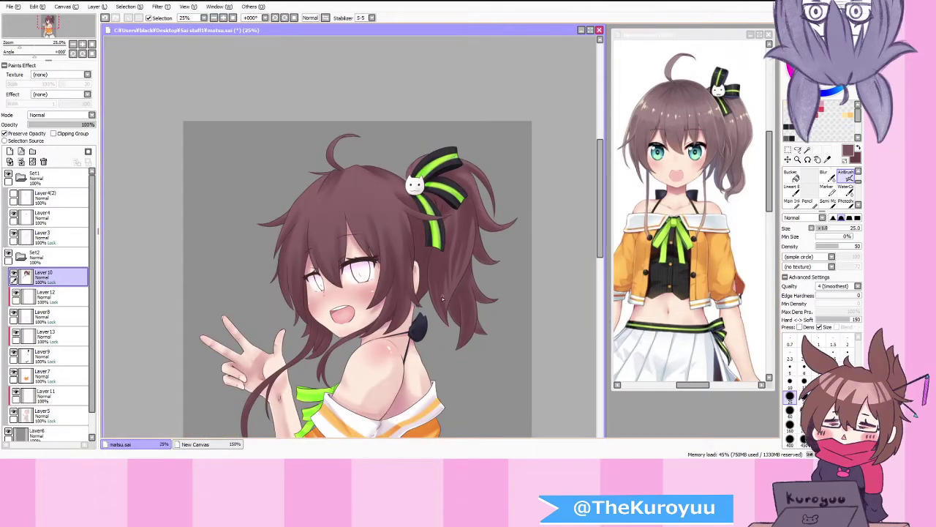
{"action": "scroll", "coordinate": [439, 300], "scroll_direction": "up", "scroll_amount": 4}
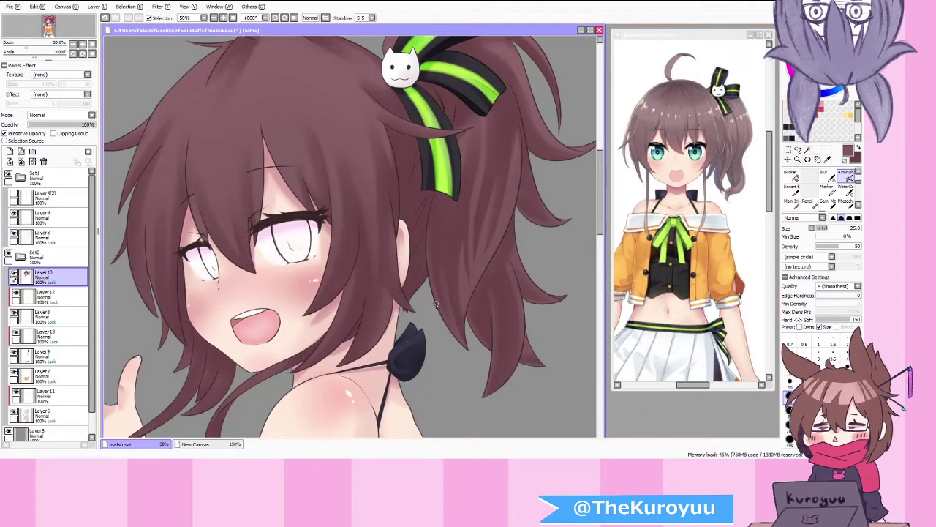
{"action": "scroll", "coordinate": [436, 305], "scroll_direction": "down", "scroll_amount": 4}
{"action": "scroll", "coordinate": [431, 289], "scroll_direction": "up", "scroll_amount": 1}
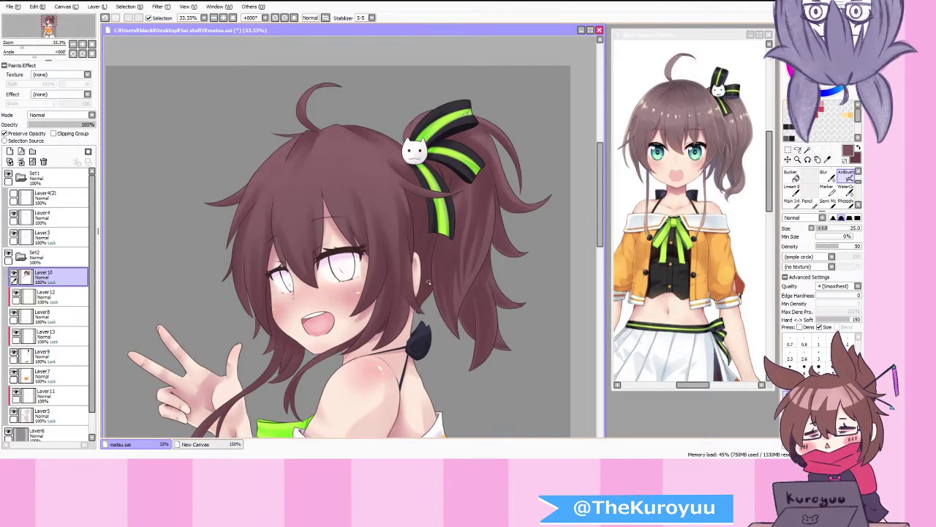
{"action": "scroll", "coordinate": [417, 264], "scroll_direction": "up", "scroll_amount": 1}
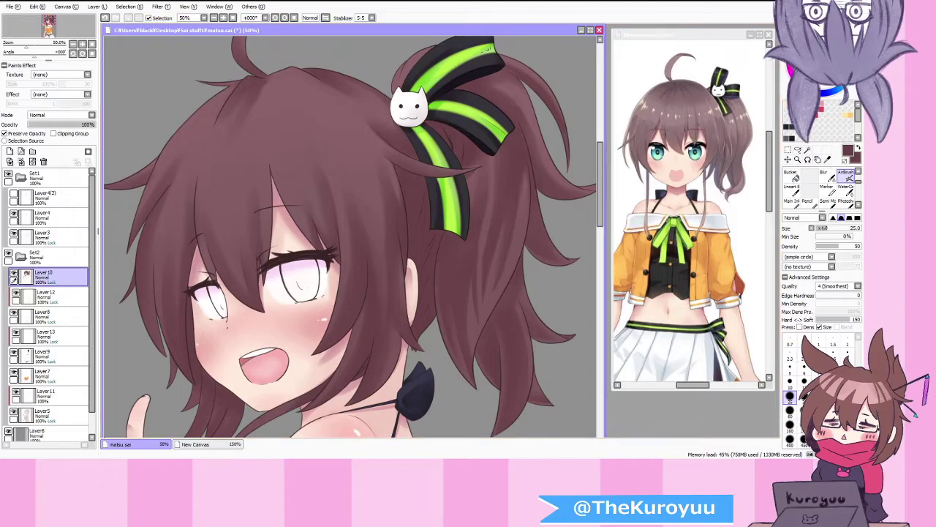
{"action": "mouse_move", "coordinate": [418, 276]}
{"action": "left_mouse_down"}
{"action": "mouse_move", "coordinate": [438, 238]}
{"action": "mouse_move", "coordinate": [412, 294]}
{"action": "left_mouse_up"}
{"action": "key", "text": "ctrl+z"}
{"action": "key", "text": "ctrl+z"}
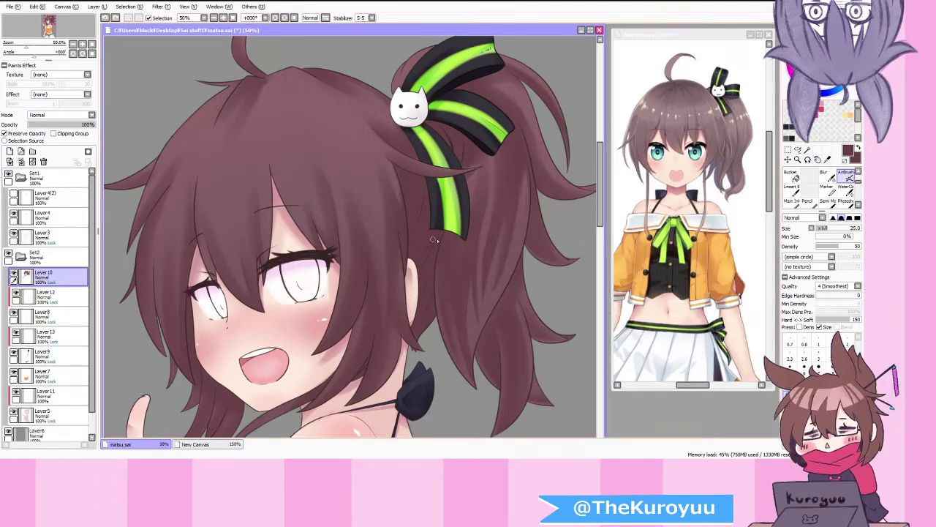
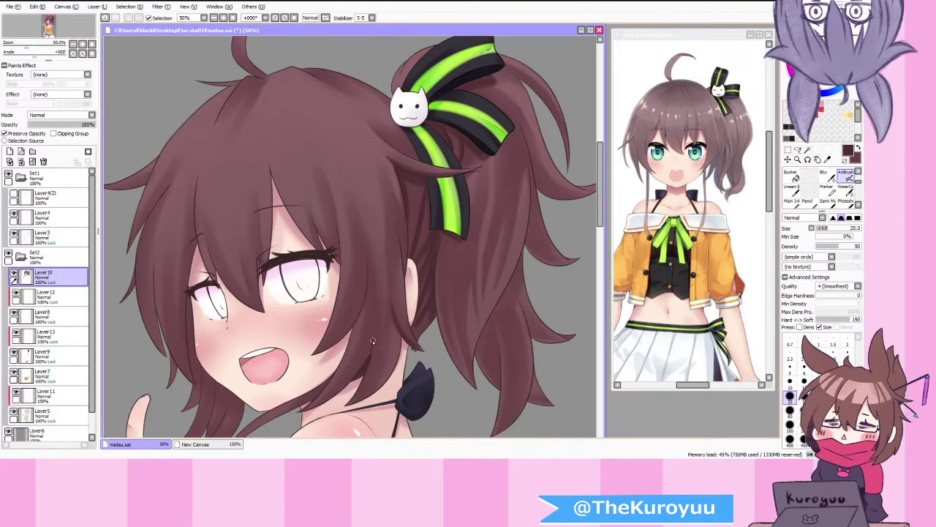
Step: Airbrush deeper dark brown strand shadows into the side locks beside the cheek and the fringe between the eyes at size 25
{"action": "mouse_move", "coordinate": [330, 392]}
{"action": "left_mouse_down"}
{"action": "mouse_move", "coordinate": [366, 313]}
{"action": "mouse_move", "coordinate": [356, 250]}
{"action": "left_mouse_up"}
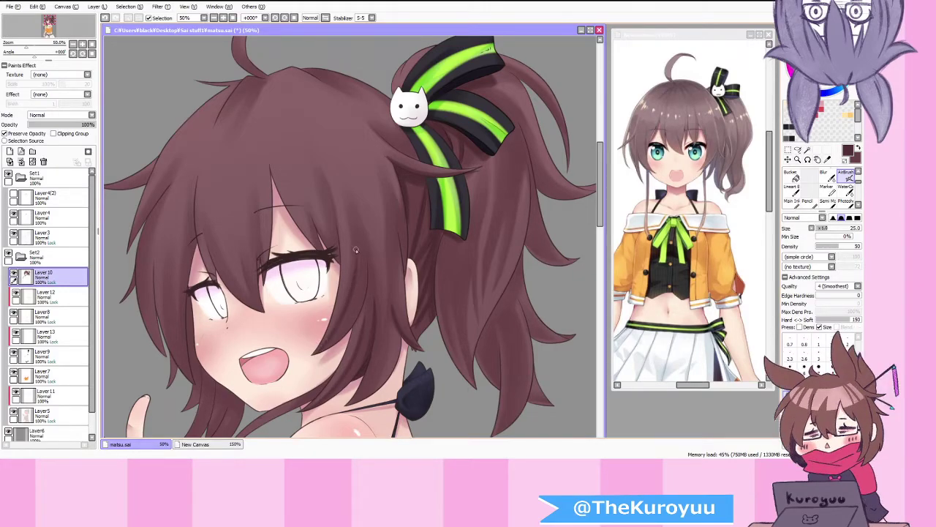
{"action": "mouse_move", "coordinate": [361, 401]}
{"action": "left_mouse_down"}
{"action": "mouse_move", "coordinate": [381, 384]}
{"action": "mouse_move", "coordinate": [392, 328]}
{"action": "left_mouse_up"}
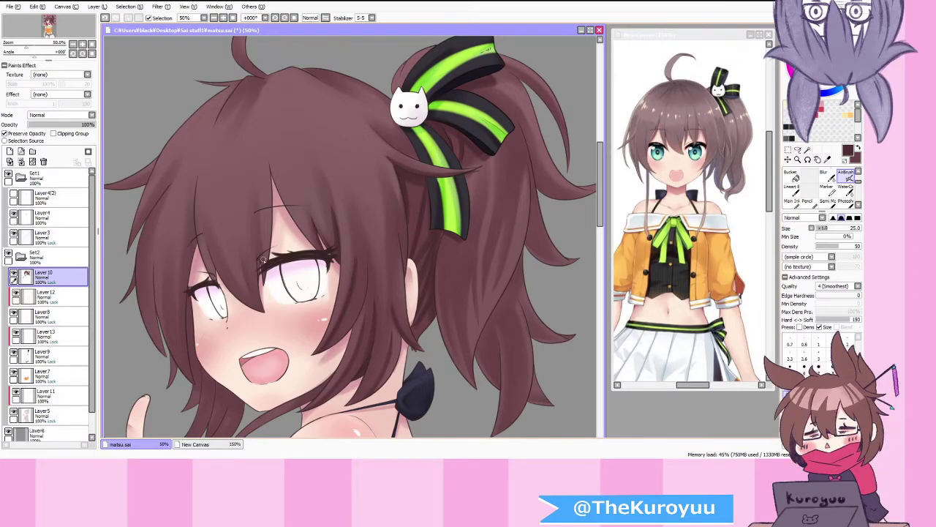
{"action": "left_click_drag", "start_coordinate": [256, 193], "coordinate": [259, 244]}
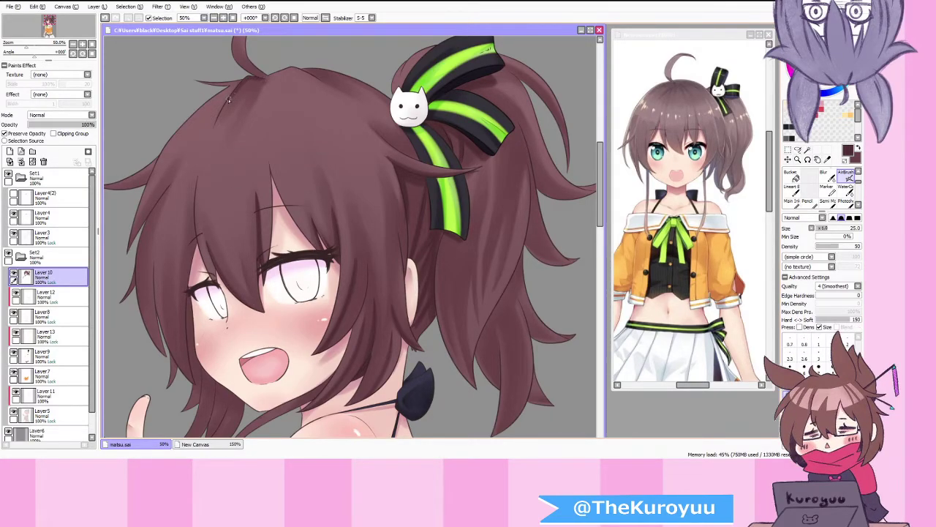
Step: Airbrush dark brown shading along the curved strand standing up from the top of the head at size 25
{"action": "scroll", "coordinate": [236, 137], "scroll_direction": "down", "scroll_amount": 2}
{"action": "scroll", "coordinate": [249, 75], "scroll_direction": "up", "scroll_amount": 4}
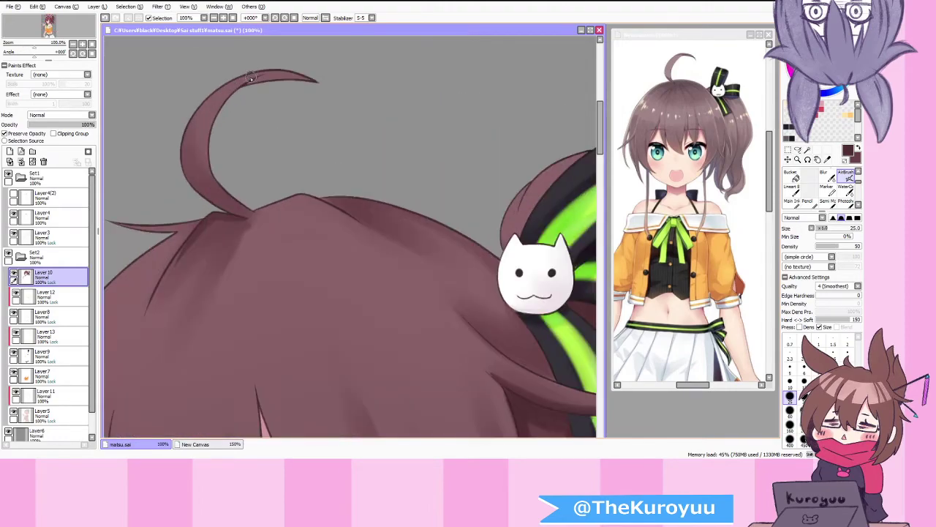
{"action": "left_click_drag", "start_coordinate": [248, 83], "coordinate": [276, 75]}
{"action": "scroll", "coordinate": [264, 91], "scroll_direction": "down", "scroll_amount": 3}
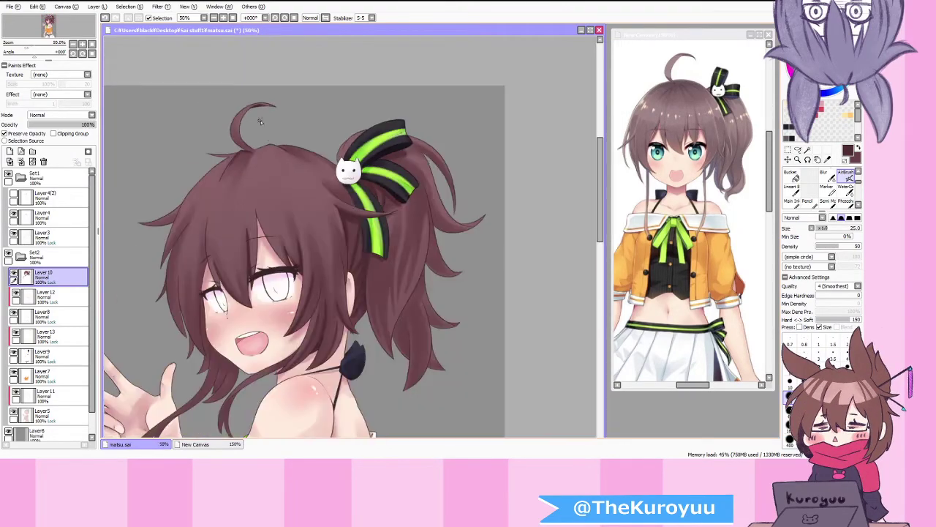
Step: Touch up the outer side lock's tip in base brown with Preserve Opacity off on Layer10, and turn Preserve Opacity back on
{"action": "scroll", "coordinate": [207, 258], "scroll_direction": "up", "scroll_amount": 1}
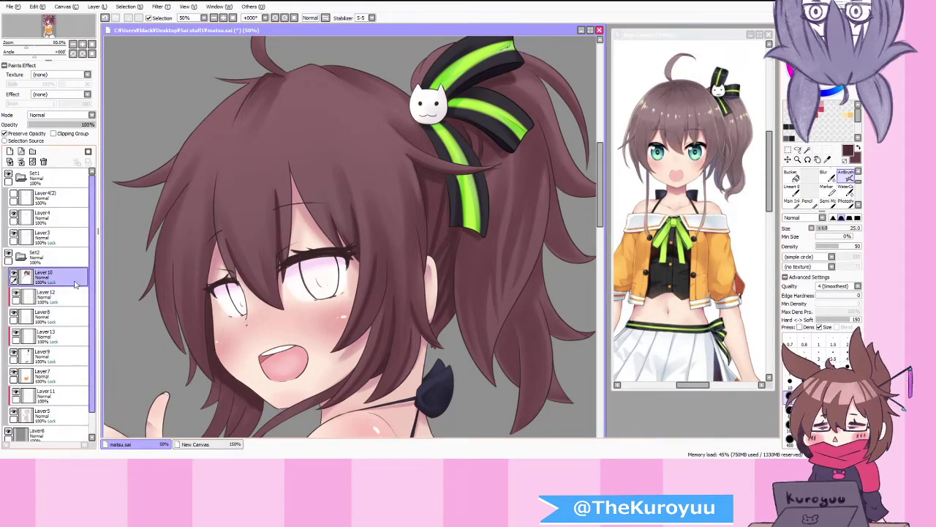
{"action": "left_click", "coordinate": [32, 133]}
{"action": "scroll", "coordinate": [143, 335], "scroll_direction": "up", "scroll_amount": 2}
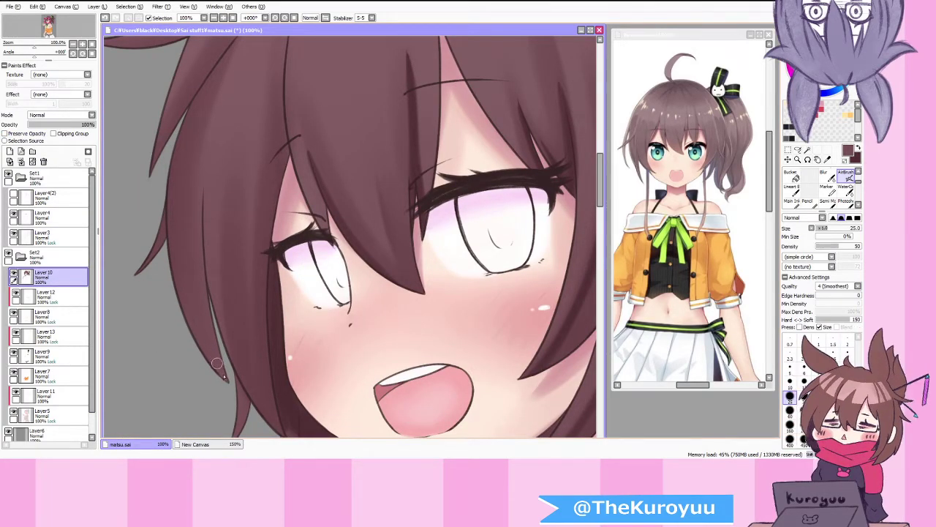
{"action": "left_click", "coordinate": [37, 133]}
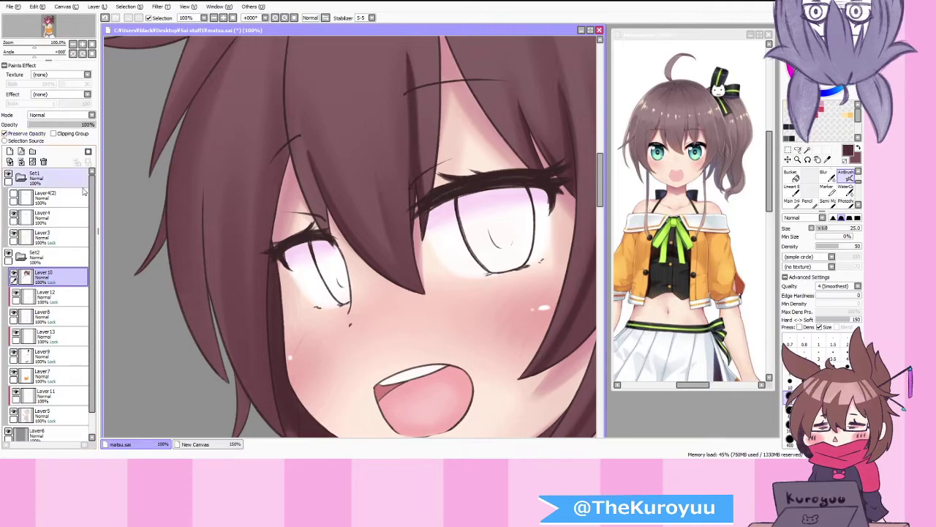
Step: Airbrush dark brown shadows along the outer locks on the far side of the face at size 25
{"action": "scroll", "coordinate": [200, 240], "scroll_direction": "down", "scroll_amount": 2}
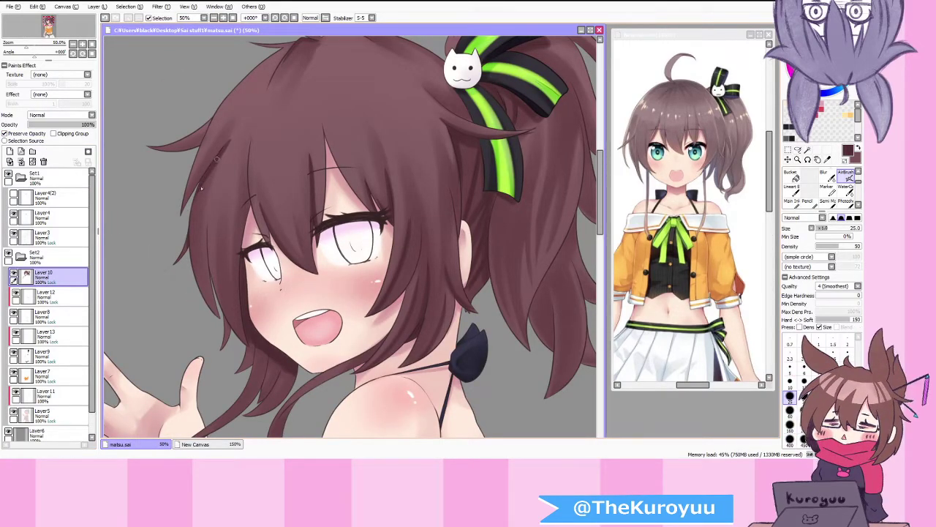
{"action": "left_click_drag", "start_coordinate": [218, 156], "coordinate": [191, 225]}
{"action": "left_click_drag", "start_coordinate": [217, 311], "coordinate": [211, 191]}
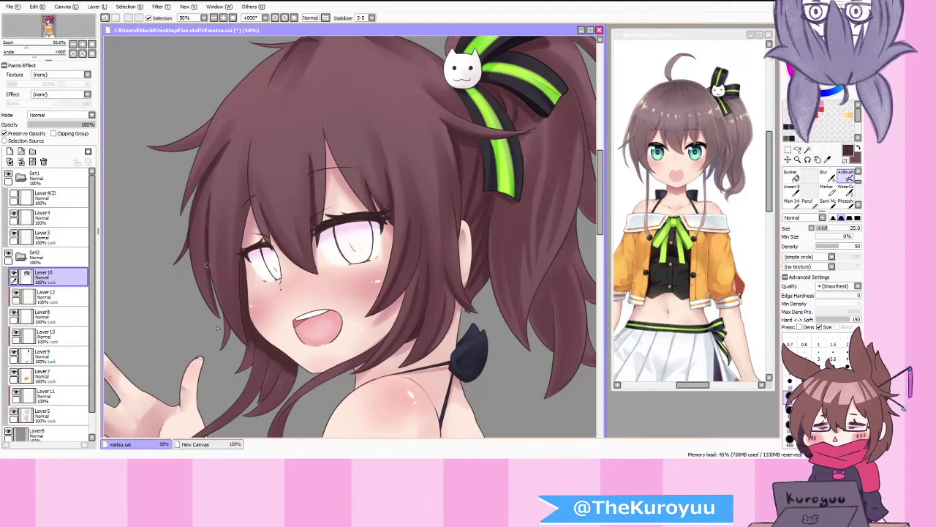
Step: Airbrush dark brown shadows into the thin lock hanging below the chin beside the shoulder at size 25
{"action": "scroll", "coordinate": [224, 328], "scroll_direction": "down", "scroll_amount": 3}
{"action": "scroll", "coordinate": [202, 392], "scroll_direction": "up", "scroll_amount": 5}
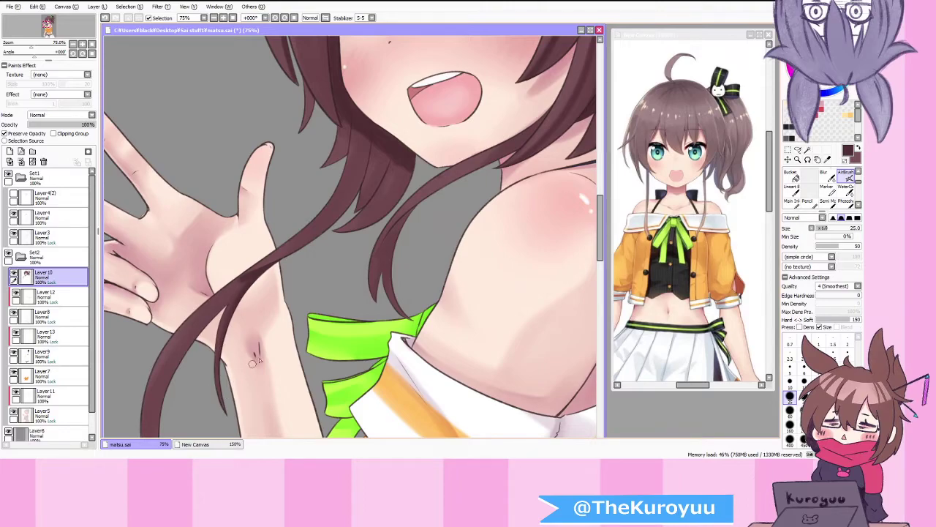
{"action": "mouse_move", "coordinate": [406, 218]}
{"action": "left_mouse_down"}
{"action": "mouse_move", "coordinate": [379, 254]}
{"action": "mouse_move", "coordinate": [393, 299]}
{"action": "left_mouse_up"}
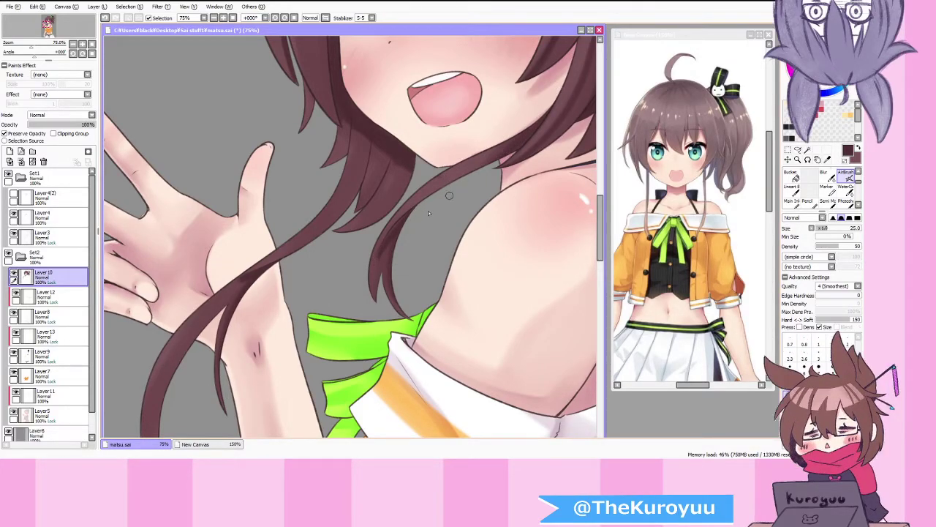
Step: Airbrush dark brown shadows along the long side lock crossing the raised wrist, from its tip upward, at size 25
{"action": "scroll", "coordinate": [414, 223], "scroll_direction": "down", "scroll_amount": 1}
{"action": "scroll", "coordinate": [414, 222], "scroll_direction": "down", "scroll_amount": 1}
{"action": "scroll", "coordinate": [270, 377], "scroll_direction": "up", "scroll_amount": 2}
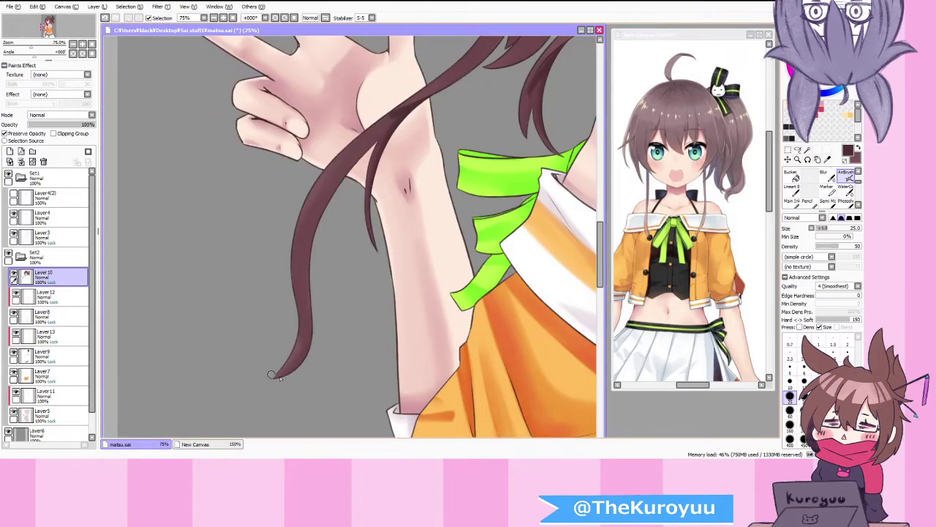
{"action": "mouse_move", "coordinate": [273, 374]}
{"action": "left_mouse_down"}
{"action": "mouse_move", "coordinate": [306, 342]}
{"action": "mouse_move", "coordinate": [307, 242]}
{"action": "left_mouse_up"}
{"action": "mouse_move", "coordinate": [310, 289]}
{"action": "left_mouse_down"}
{"action": "mouse_move", "coordinate": [324, 202]}
{"action": "mouse_move", "coordinate": [346, 177]}
{"action": "mouse_move", "coordinate": [305, 276]}
{"action": "mouse_move", "coordinate": [341, 182]}
{"action": "left_mouse_up"}
Step: Blend the shadows of the long side lock and the locks around the chin with the WaterColor brush at size 50
{"action": "key", "text": "c"}
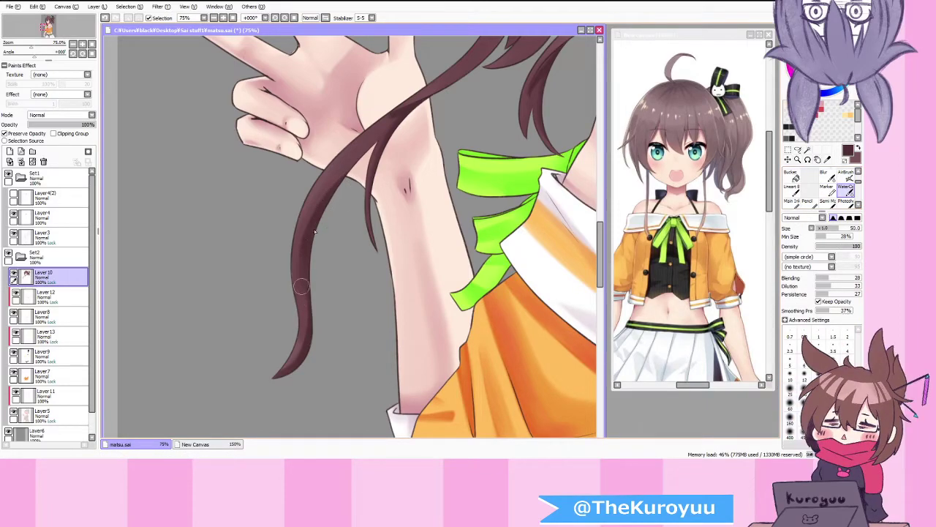
{"action": "scroll", "coordinate": [333, 273], "scroll_direction": "down", "scroll_amount": 3}
{"action": "scroll", "coordinate": [371, 218], "scroll_direction": "up", "scroll_amount": 3}
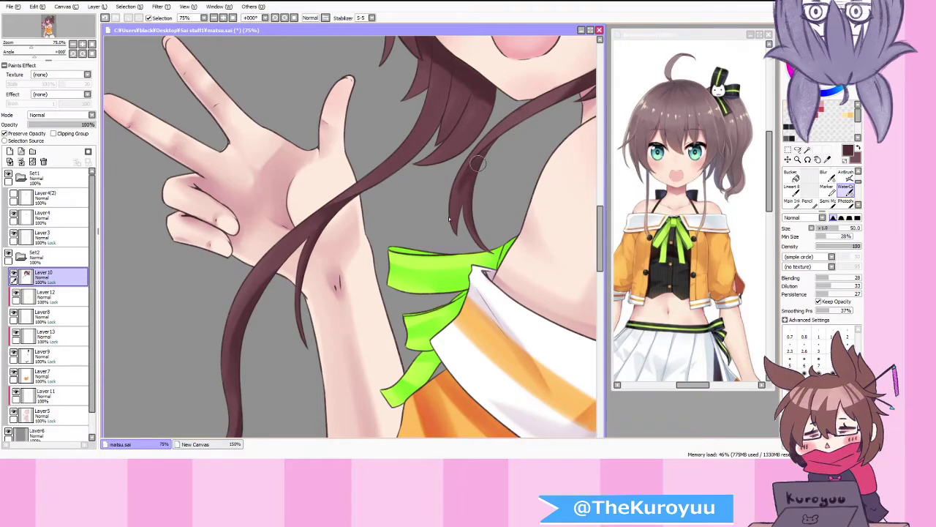
{"action": "scroll", "coordinate": [479, 233], "scroll_direction": "down", "scroll_amount": 1}
{"action": "scroll", "coordinate": [479, 233], "scroll_direction": "down", "scroll_amount": 2}
{"action": "scroll", "coordinate": [546, 139], "scroll_direction": "up", "scroll_amount": 3}
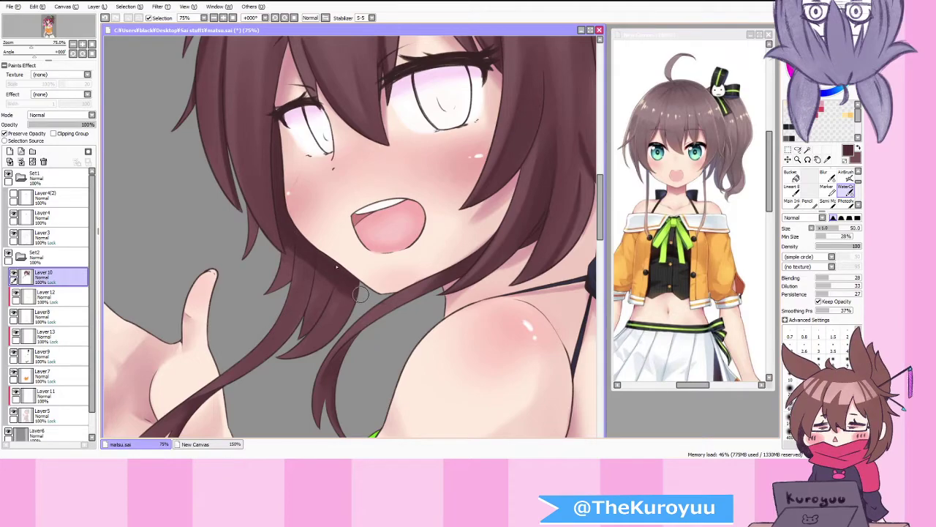
{"action": "scroll", "coordinate": [292, 234], "scroll_direction": "down", "scroll_amount": 2}
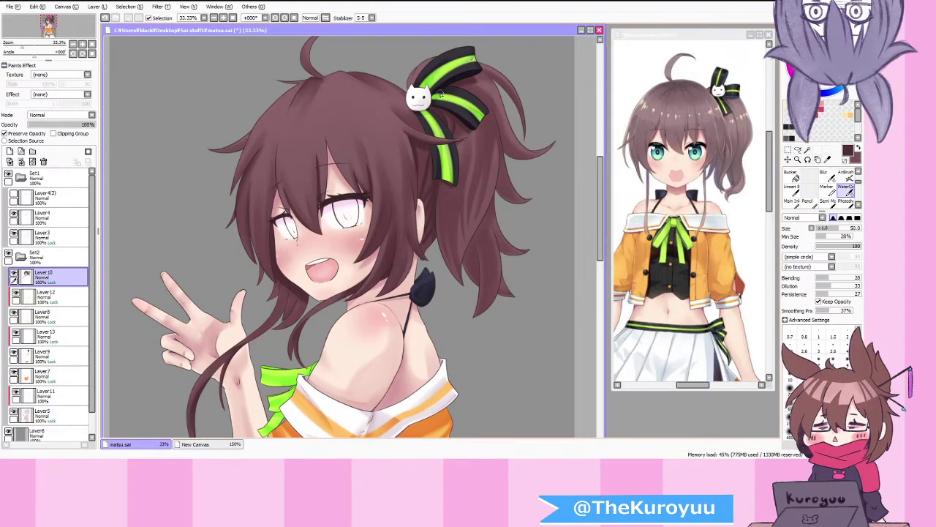
Step: Airbrush dark brown strand shadows down the middle and lower tip of the ponytail at size 25
{"action": "key", "text": "v"}
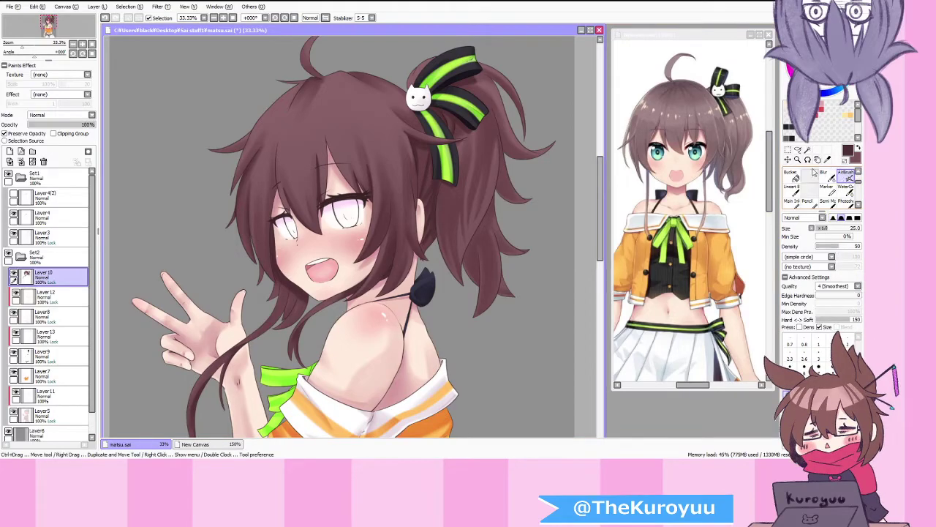
{"action": "left_click_drag", "start_coordinate": [502, 151], "coordinate": [508, 196]}
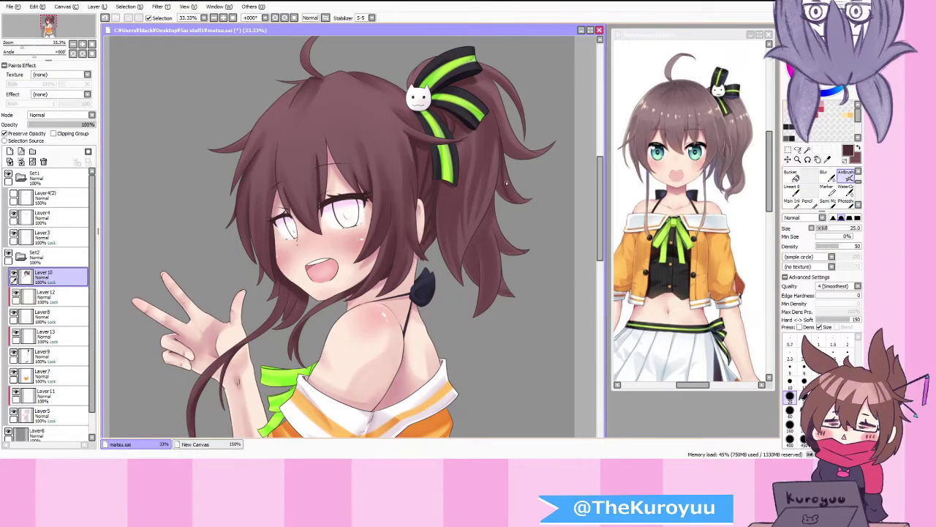
{"action": "key", "text": "ctrl+z"}
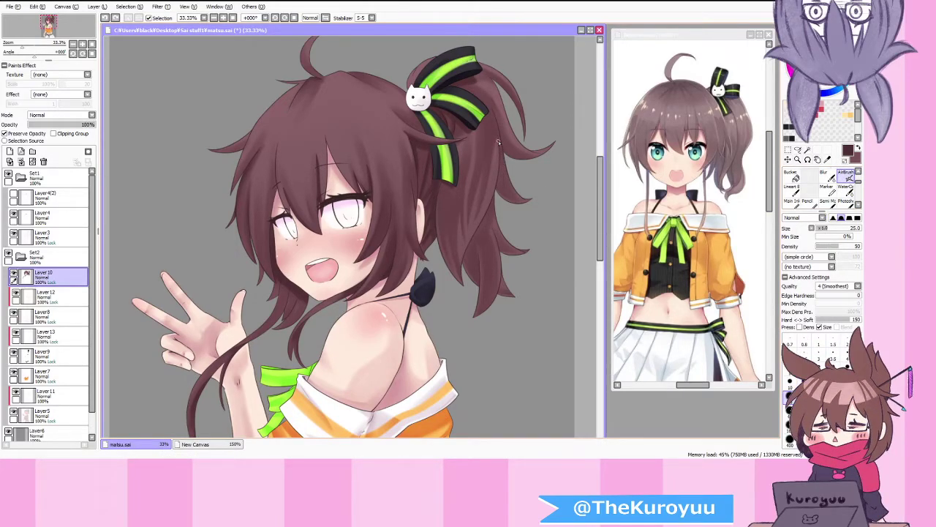
{"action": "left_click_drag", "start_coordinate": [501, 183], "coordinate": [496, 196]}
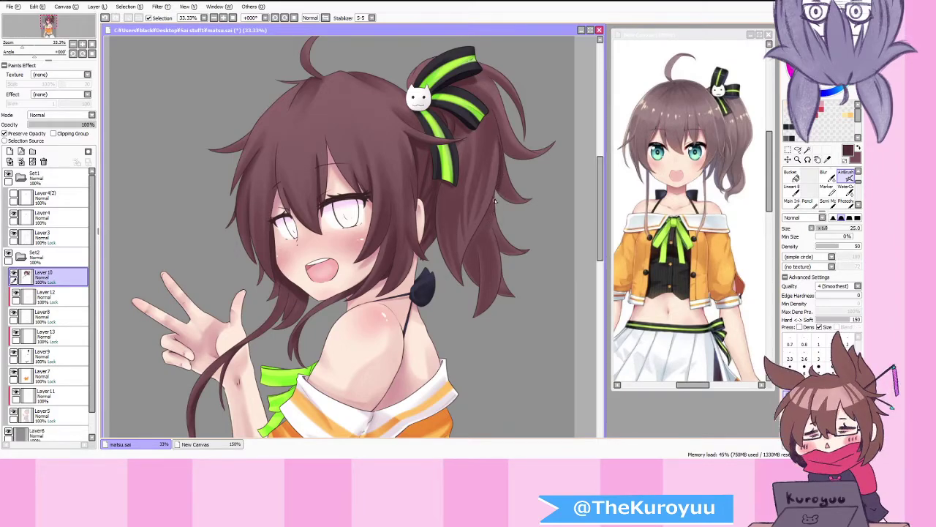
{"action": "mouse_move", "coordinate": [477, 251]}
{"action": "left_mouse_down"}
{"action": "mouse_move", "coordinate": [466, 277]}
{"action": "mouse_move", "coordinate": [496, 193]}
{"action": "left_mouse_up"}
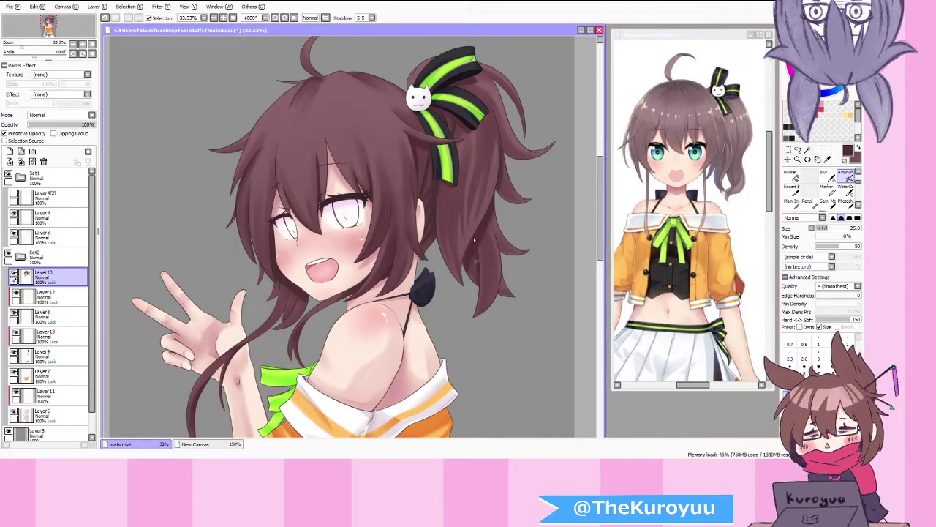
{"action": "left_click_drag", "start_coordinate": [485, 310], "coordinate": [486, 230]}
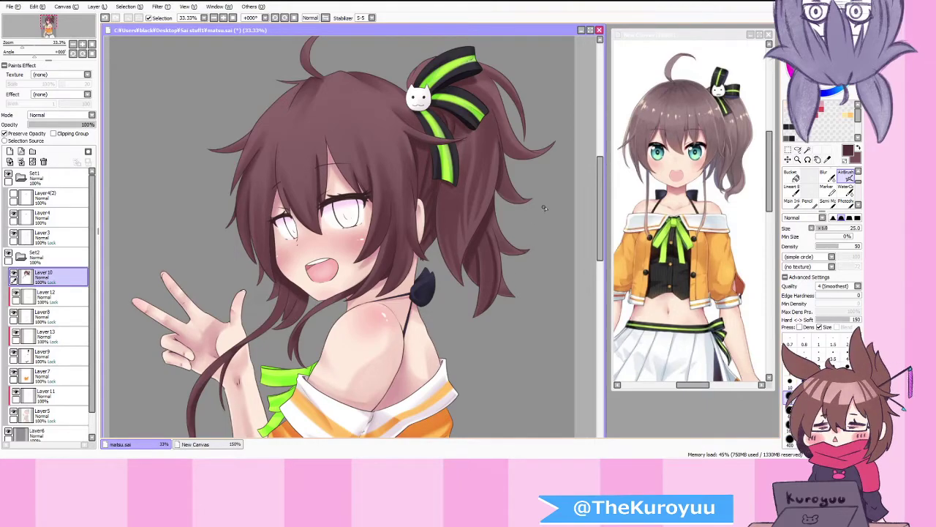
Step: Blend the new ponytail shadows and the curved strand on top of the head with the WaterColor brush at size 50
{"action": "left_click", "coordinate": [847, 187]}
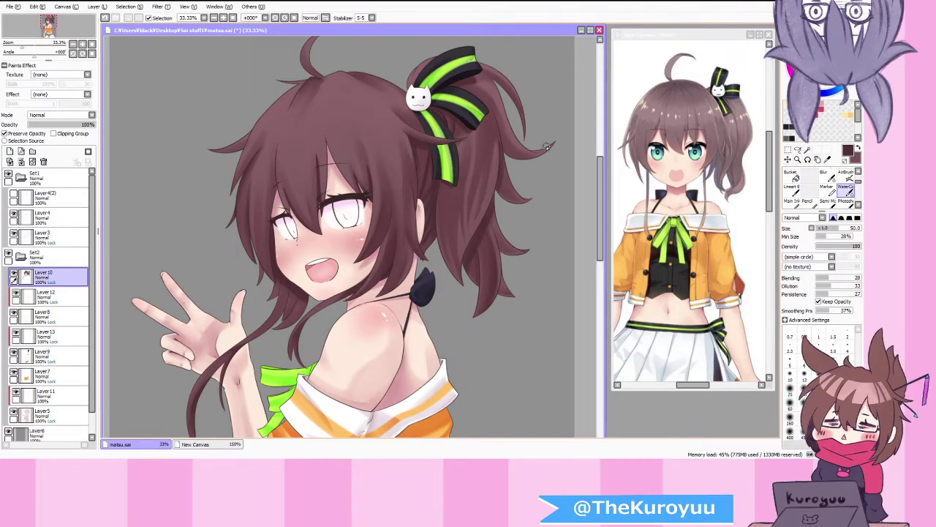
{"action": "scroll", "coordinate": [482, 168], "scroll_direction": "down", "scroll_amount": 1}
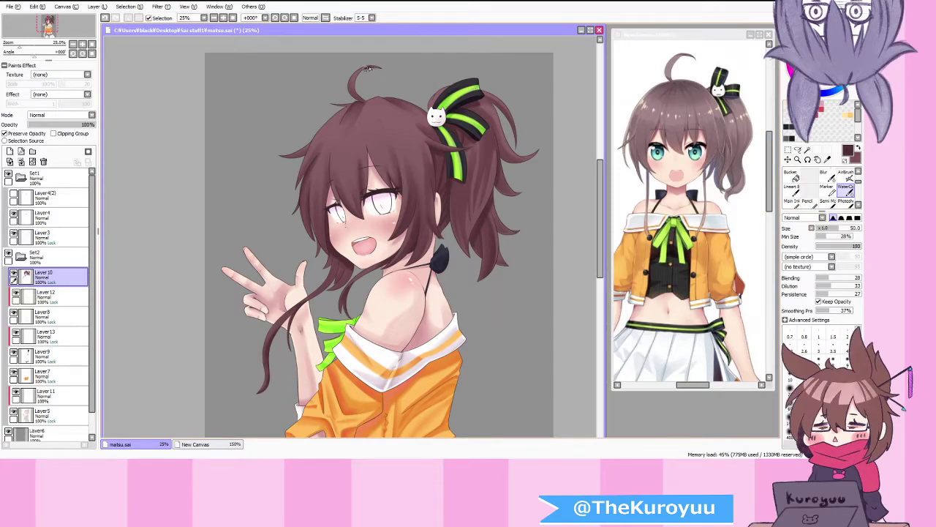
{"action": "left_click_drag", "start_coordinate": [368, 68], "coordinate": [355, 104]}
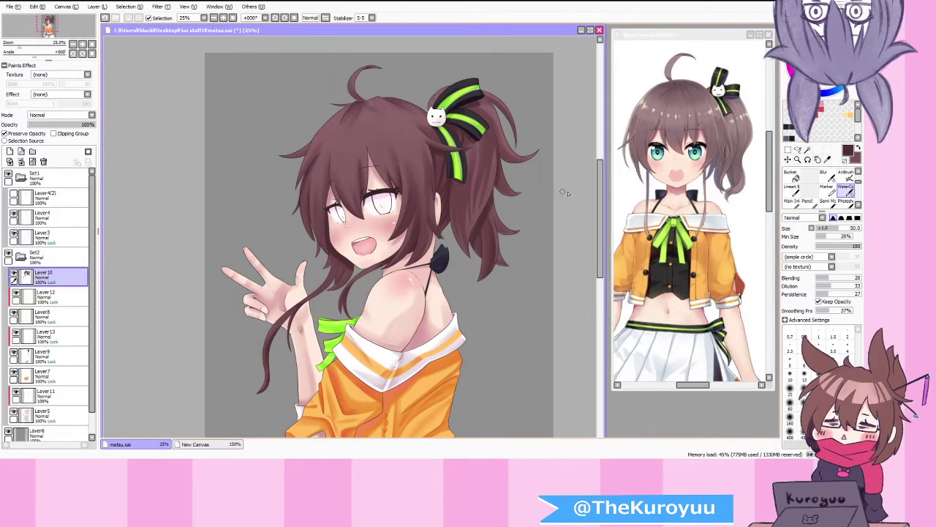
Step: Airbrush more dark brown strands into the ponytail below the ribbon and blend them with the WaterColor brush at size 35
{"action": "left_click", "coordinate": [846, 175]}
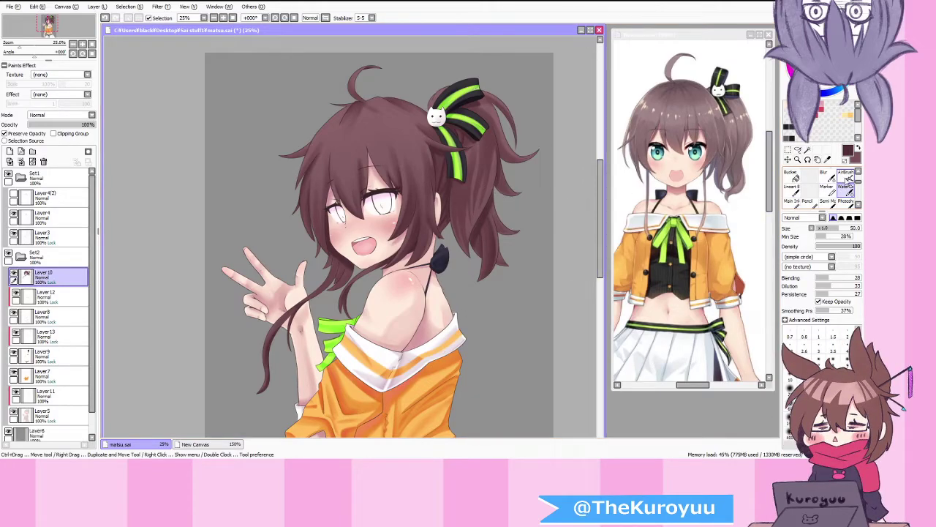
{"action": "scroll", "coordinate": [481, 180], "scroll_direction": "up", "scroll_amount": 2}
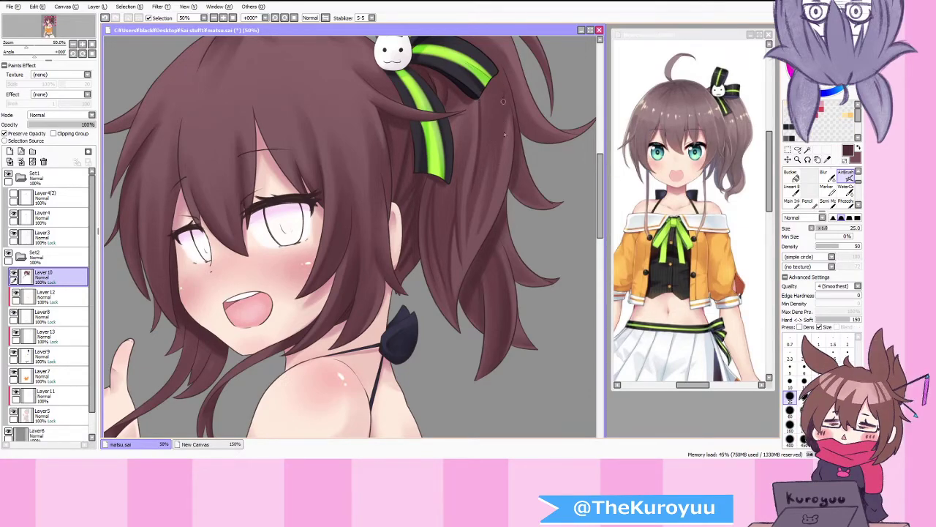
{"action": "key", "text": "c"}
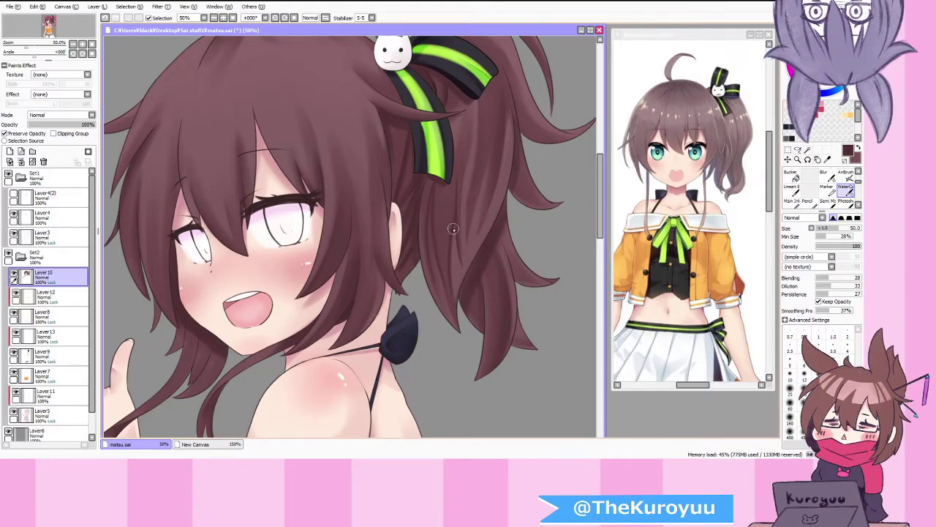
{"action": "left_click", "coordinate": [819, 390]}
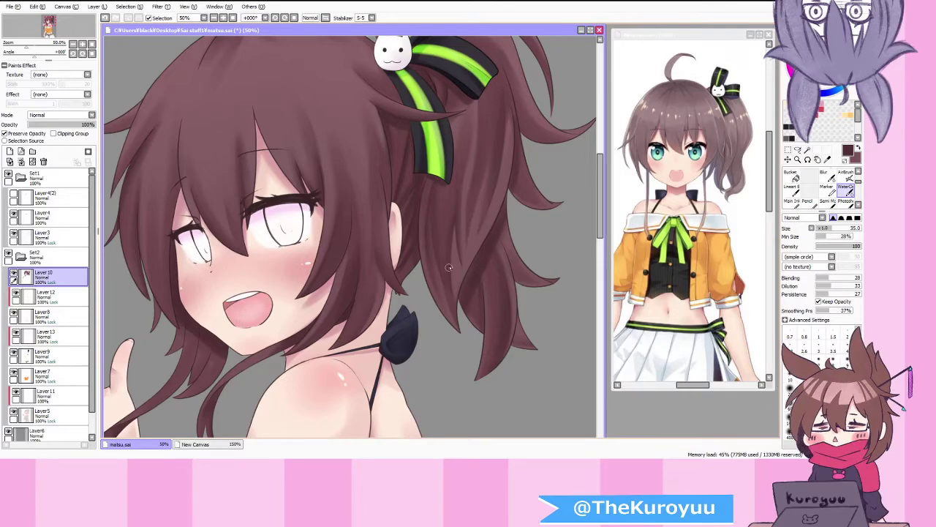
{"action": "scroll", "coordinate": [461, 249], "scroll_direction": "down", "scroll_amount": 1}
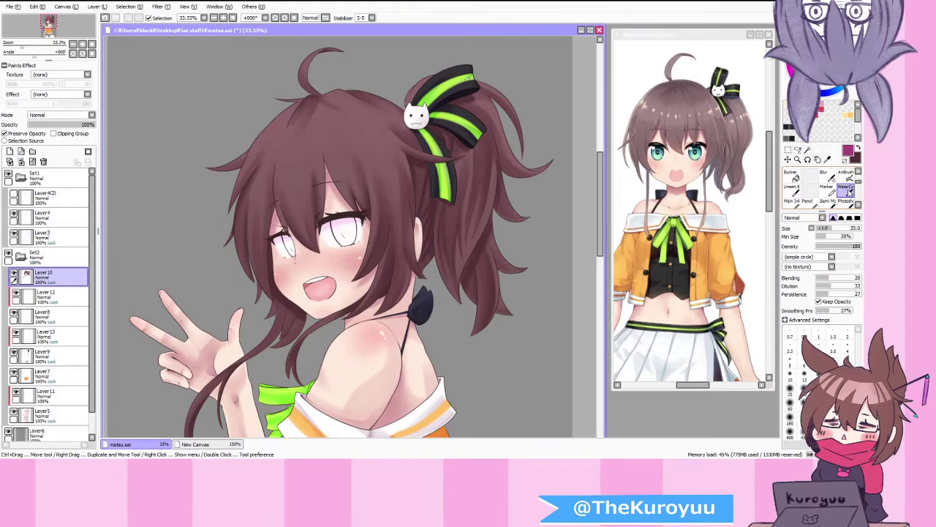
Step: Airbrush magenta accent streaks into the ponytail beside the ribbon and the side locks framing the face at size 25
{"action": "scroll", "coordinate": [449, 188], "scroll_direction": "up", "scroll_amount": 1}
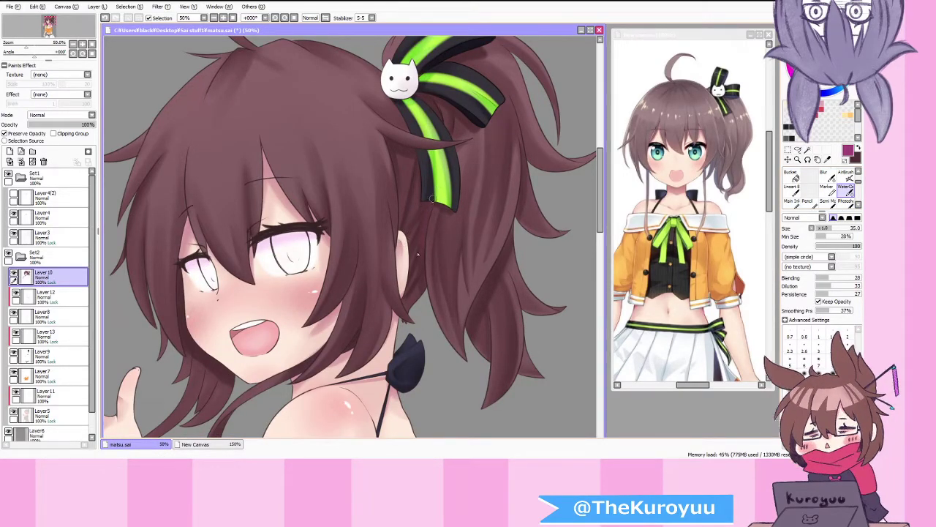
{"action": "key", "text": "v"}
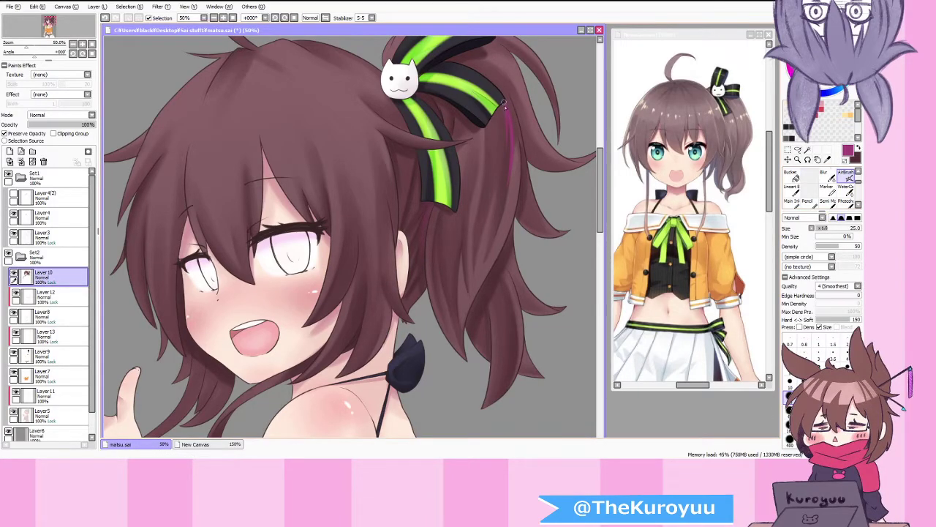
{"action": "left_click_drag", "start_coordinate": [377, 198], "coordinate": [380, 226]}
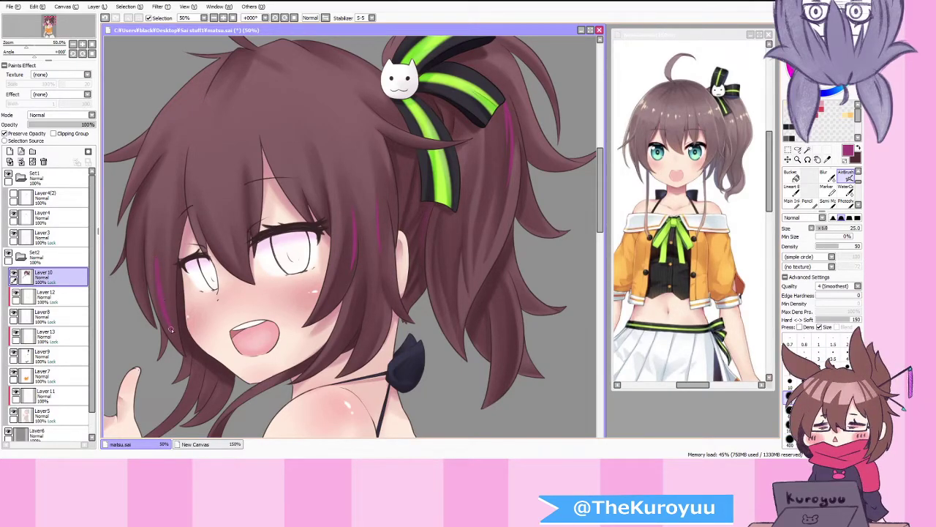
Step: Blend the magenta streaks into the ponytail and side locks with the WaterColor brush at size 80
{"action": "key", "text": "c"}
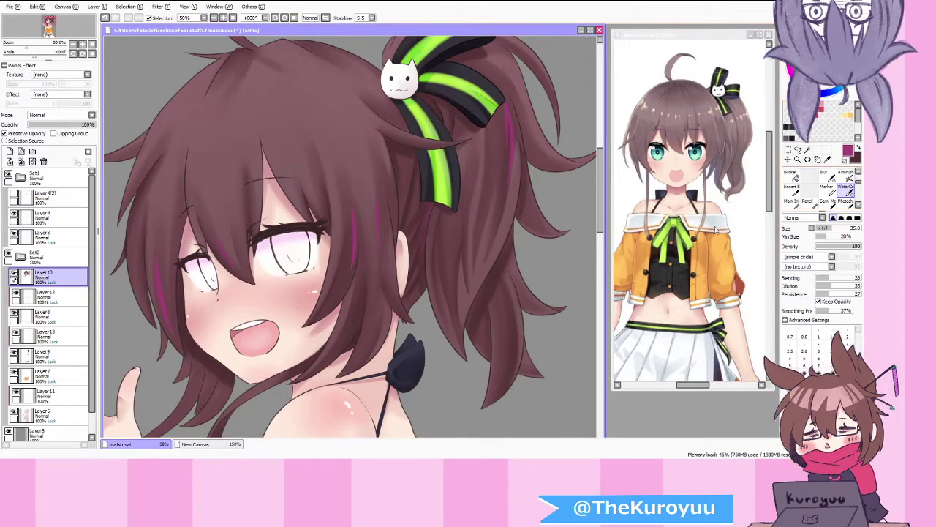
{"action": "left_click", "coordinate": [818, 409]}
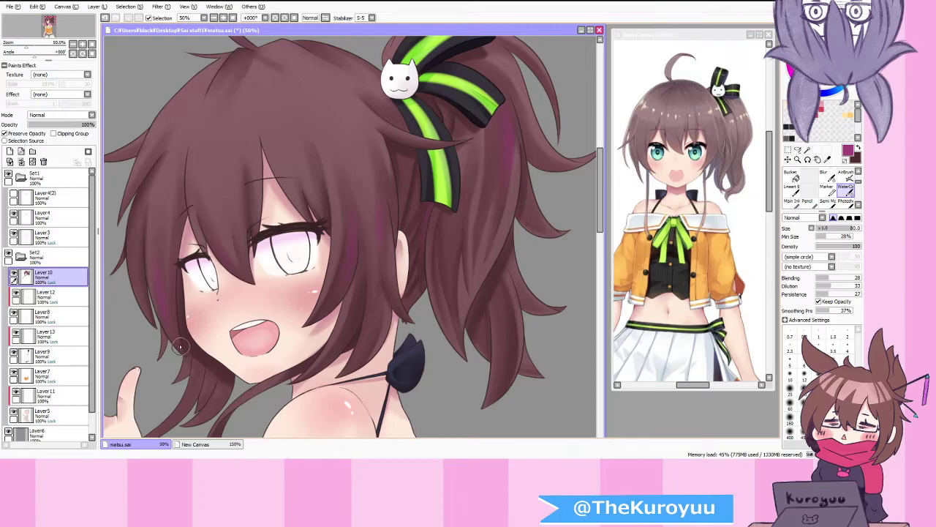
{"action": "scroll", "coordinate": [193, 316], "scroll_direction": "down", "scroll_amount": 3}
{"action": "scroll", "coordinate": [197, 356], "scroll_direction": "up", "scroll_amount": 3}
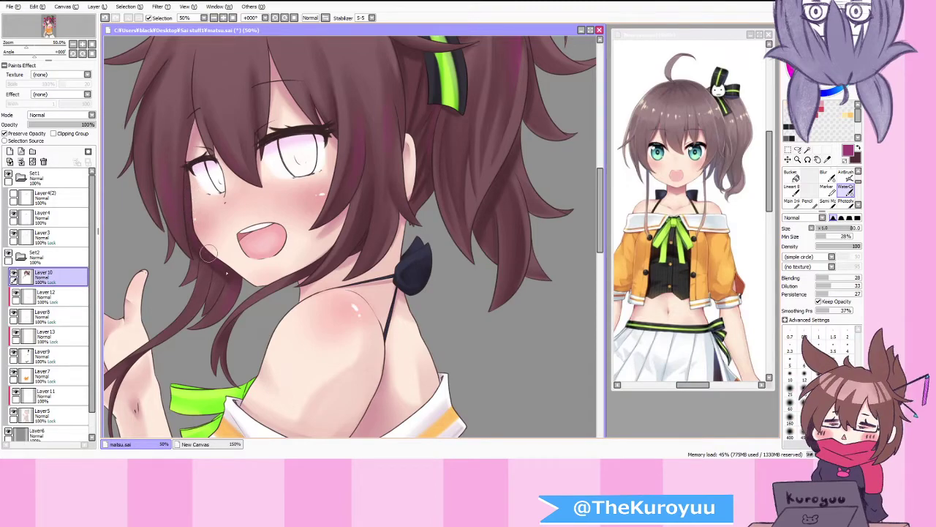
{"action": "scroll", "coordinate": [246, 277], "scroll_direction": "down", "scroll_amount": 2}
{"action": "scroll", "coordinate": [190, 336], "scroll_direction": "up", "scroll_amount": 1}
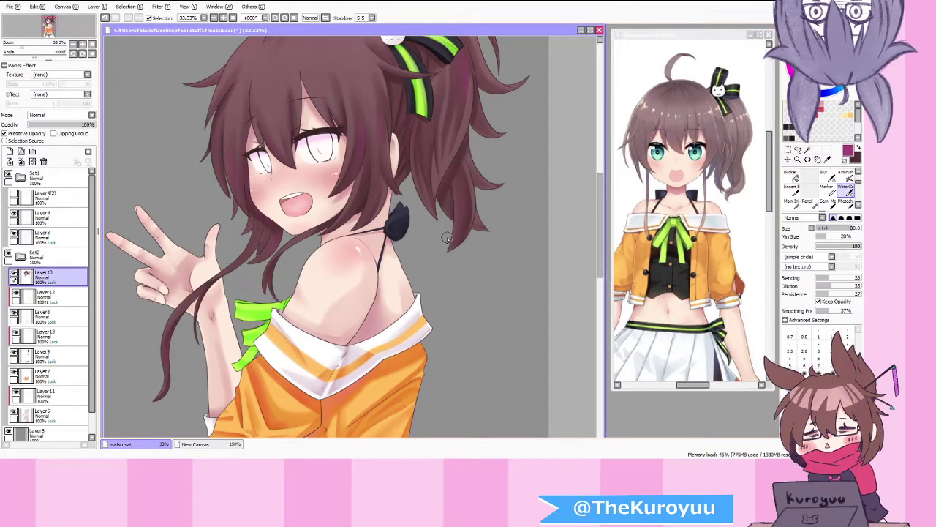
{"action": "scroll", "coordinate": [459, 172], "scroll_direction": "up", "scroll_amount": 2}
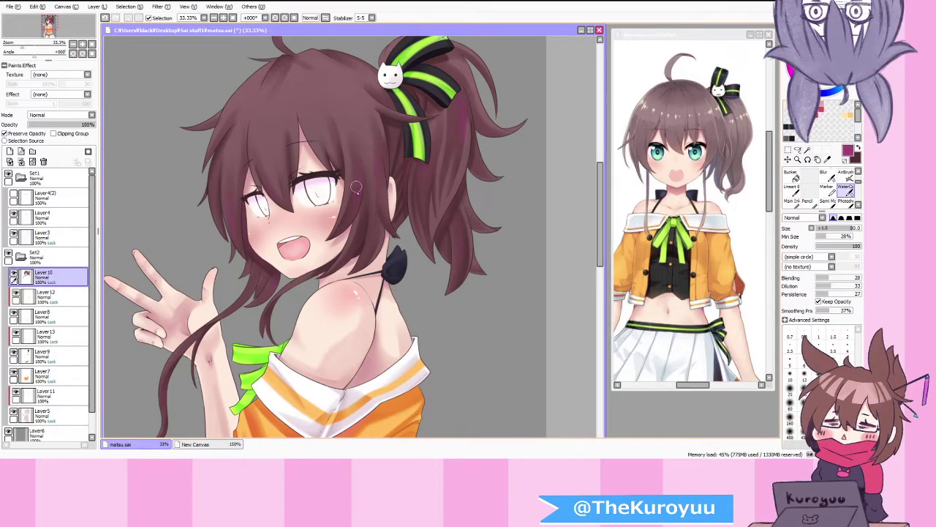
Step: Airbrush a light pink zigzag outline for a highlight band across the crown of the hair at size 25
{"action": "scroll", "coordinate": [335, 169], "scroll_direction": "down", "scroll_amount": 1}
{"action": "scroll", "coordinate": [295, 79], "scroll_direction": "up", "scroll_amount": 1}
{"action": "right_click", "coordinate": [339, 124]}
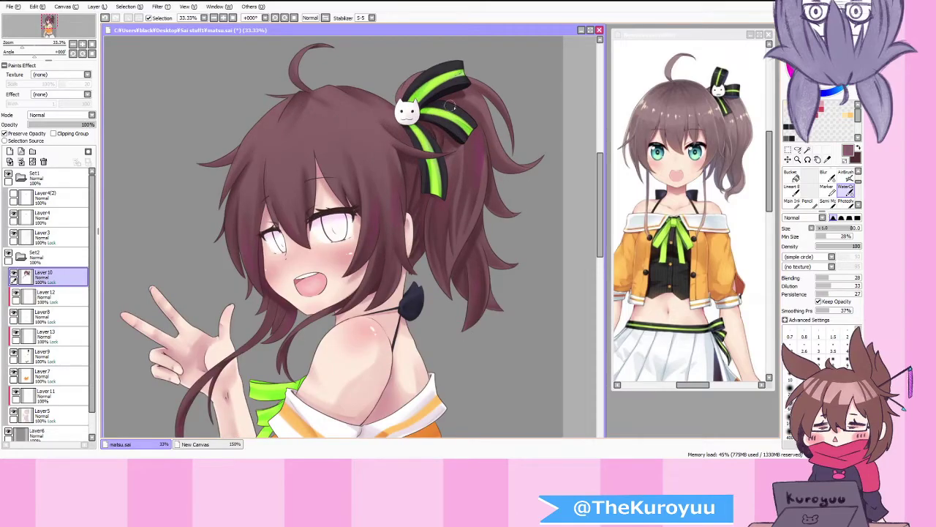
{"action": "left_click", "coordinate": [847, 173]}
{"action": "mouse_move", "coordinate": [367, 113]}
{"action": "left_mouse_down"}
{"action": "mouse_move", "coordinate": [385, 149]}
{"action": "mouse_move", "coordinate": [353, 104]}
{"action": "mouse_move", "coordinate": [356, 124]}
{"action": "mouse_move", "coordinate": [326, 120]}
{"action": "left_mouse_up"}
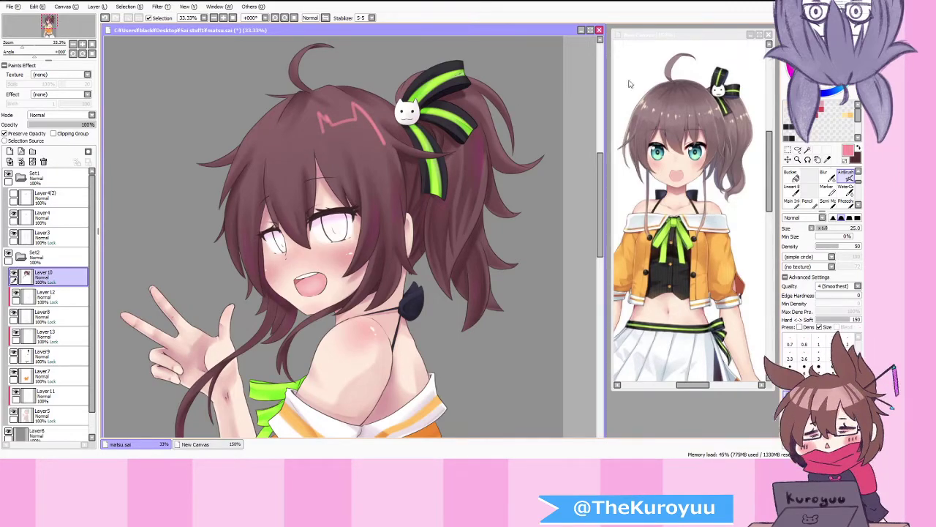
{"action": "key", "text": "ctrl+z"}
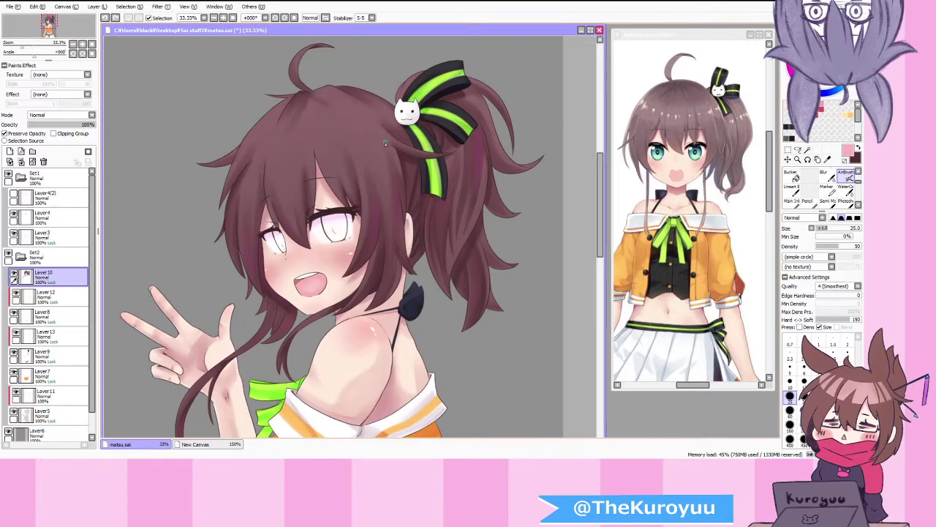
{"action": "mouse_move", "coordinate": [342, 95]}
{"action": "left_mouse_down"}
{"action": "mouse_move", "coordinate": [353, 116]}
{"action": "mouse_move", "coordinate": [312, 112]}
{"action": "mouse_move", "coordinate": [316, 123]}
{"action": "mouse_move", "coordinate": [294, 131]}
{"action": "mouse_move", "coordinate": [264, 126]}
{"action": "mouse_move", "coordinate": [244, 152]}
{"action": "mouse_move", "coordinate": [269, 155]}
{"action": "left_mouse_up"}
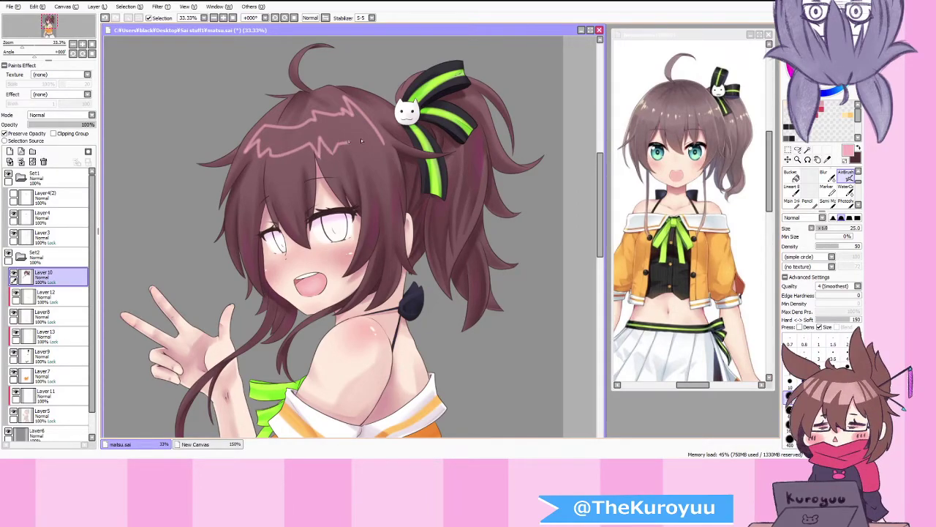
Step: Fill the outlined crown highlight with light pink using the AirBrush at size 70
{"action": "left_click", "coordinate": [804, 412]}
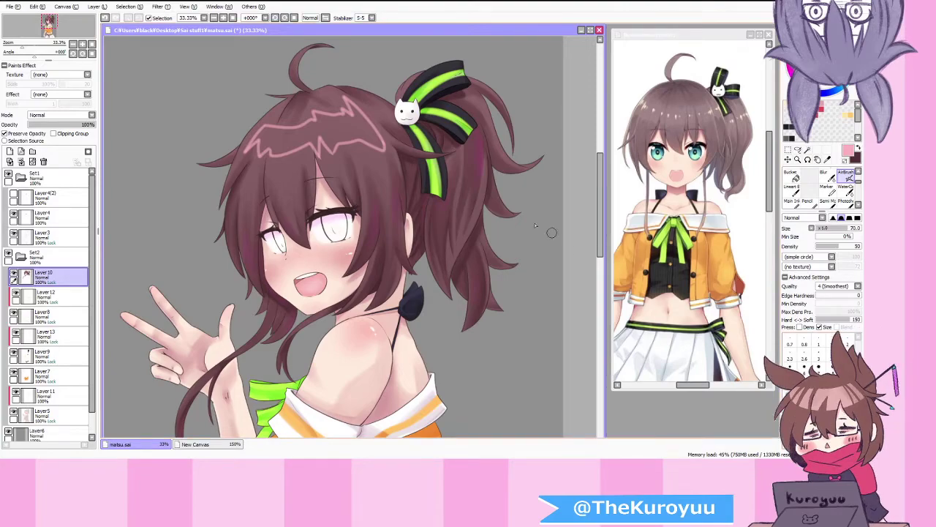
{"action": "mouse_move", "coordinate": [351, 107]}
{"action": "left_mouse_down"}
{"action": "mouse_move", "coordinate": [381, 144]}
{"action": "mouse_move", "coordinate": [354, 106]}
{"action": "mouse_move", "coordinate": [372, 142]}
{"action": "mouse_move", "coordinate": [348, 135]}
{"action": "mouse_move", "coordinate": [330, 148]}
{"action": "mouse_move", "coordinate": [320, 133]}
{"action": "mouse_move", "coordinate": [340, 140]}
{"action": "mouse_move", "coordinate": [363, 133]}
{"action": "mouse_move", "coordinate": [343, 115]}
{"action": "mouse_move", "coordinate": [333, 138]}
{"action": "mouse_move", "coordinate": [316, 115]}
{"action": "mouse_move", "coordinate": [347, 114]}
{"action": "mouse_move", "coordinate": [358, 127]}
{"action": "mouse_move", "coordinate": [314, 131]}
{"action": "mouse_move", "coordinate": [318, 151]}
{"action": "mouse_move", "coordinate": [309, 126]}
{"action": "mouse_move", "coordinate": [262, 130]}
{"action": "mouse_move", "coordinate": [257, 139]}
{"action": "mouse_move", "coordinate": [272, 132]}
{"action": "mouse_move", "coordinate": [275, 151]}
{"action": "mouse_move", "coordinate": [311, 135]}
{"action": "mouse_move", "coordinate": [279, 141]}
{"action": "mouse_move", "coordinate": [306, 130]}
{"action": "mouse_move", "coordinate": [271, 130]}
{"action": "mouse_move", "coordinate": [312, 126]}
{"action": "left_mouse_up"}
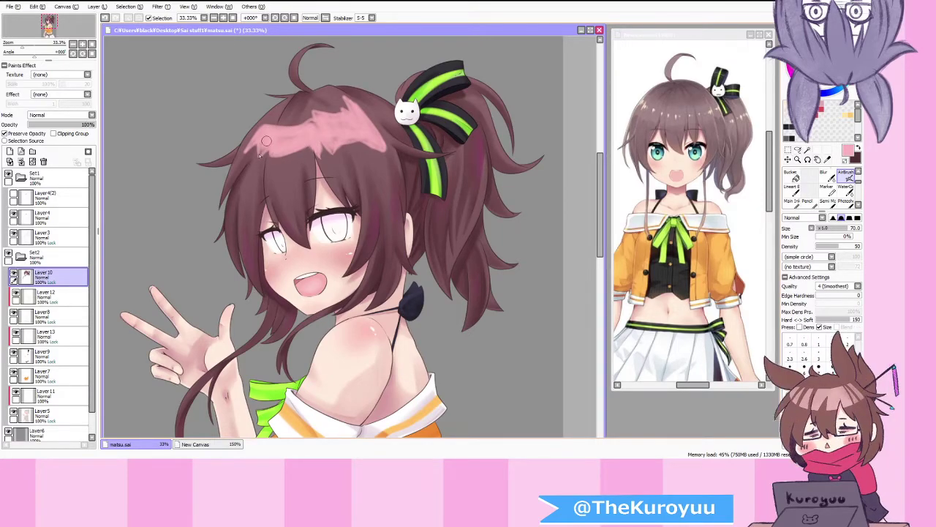
{"action": "left_click_drag", "start_coordinate": [260, 135], "coordinate": [248, 150]}
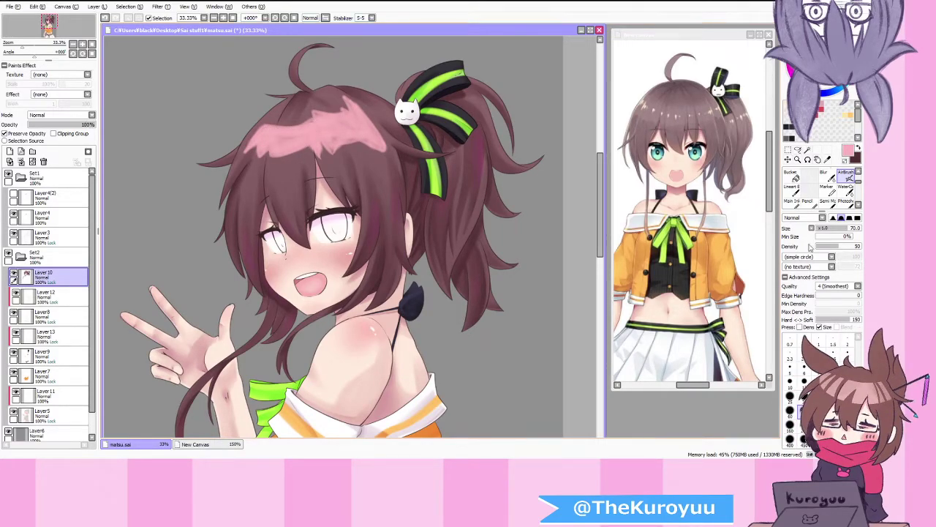
Step: Try to soften the pink crown highlight into the hair with the WaterColor brush at size 40
{"action": "left_click", "coordinate": [846, 189]}
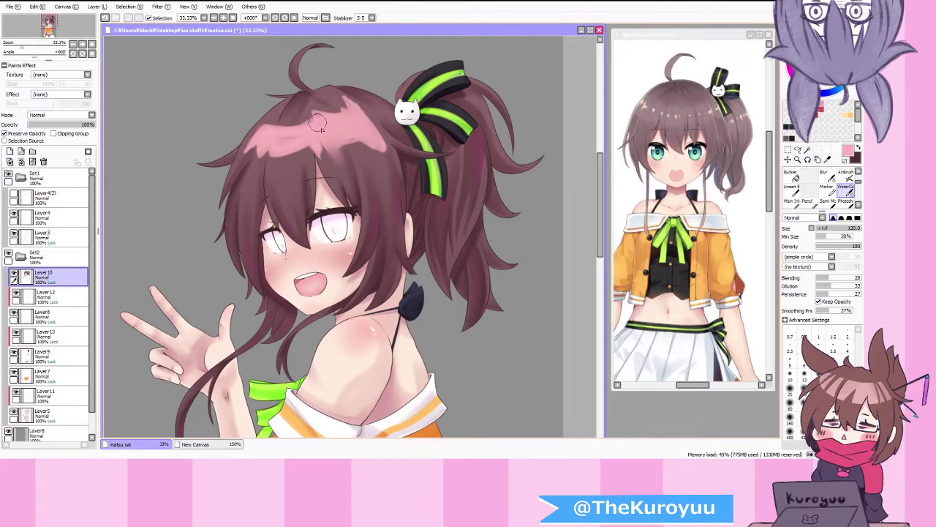
{"action": "key", "text": "bracketleft"}
{"action": "key", "text": "bracketleft"}
{"action": "key", "text": "bracketleft"}
{"action": "key", "text": "bracketleft"}
{"action": "key", "text": "bracketleft"}
{"action": "key", "text": "bracketleft"}
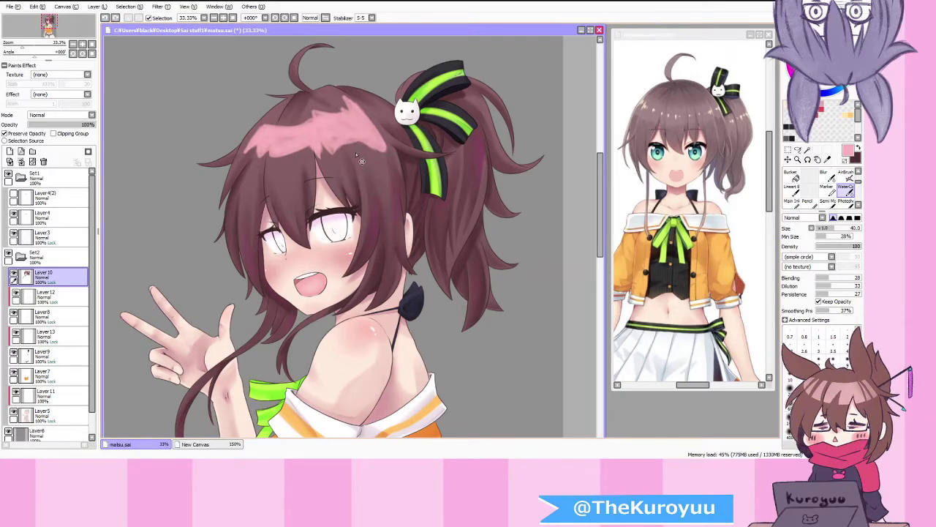
Step: Undo the pink highlight painted across the crown of the hair
{"action": "key", "text": "ctrl+z"}
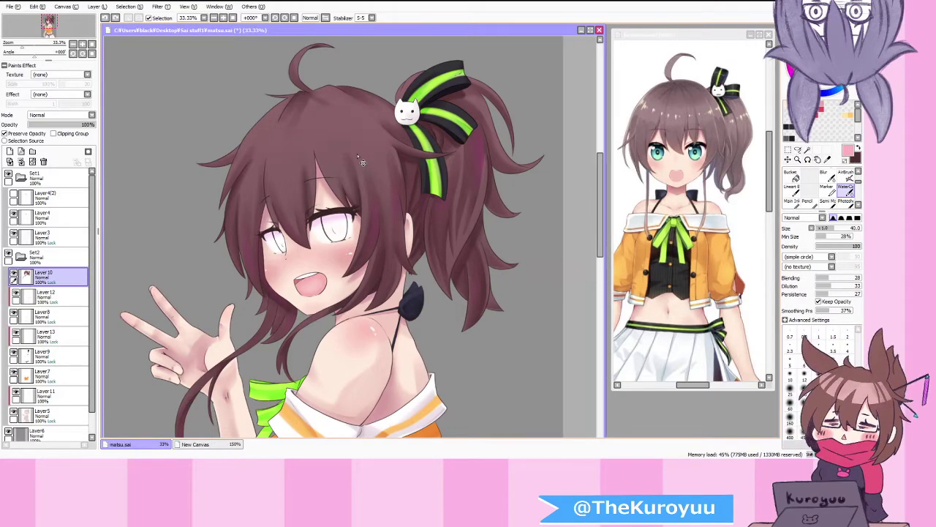
{"action": "left_click", "coordinate": [116, 19]}
{"action": "left_click", "coordinate": [108, 20]}
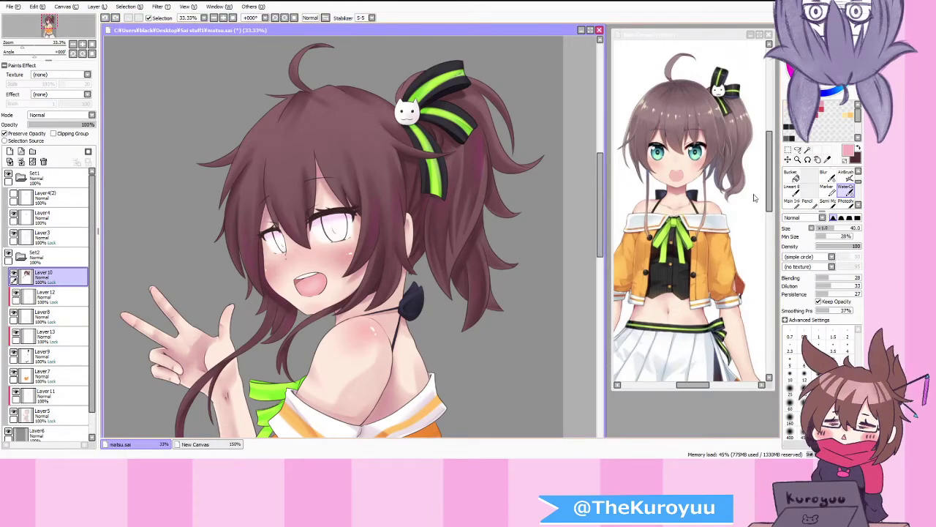
Step: Airbrush a thin light pink zigzag outline for a longer highlight band across the crown at size 16
{"action": "left_click", "coordinate": [846, 174]}
{"action": "scroll", "coordinate": [364, 113], "scroll_direction": "up", "scroll_amount": 1}
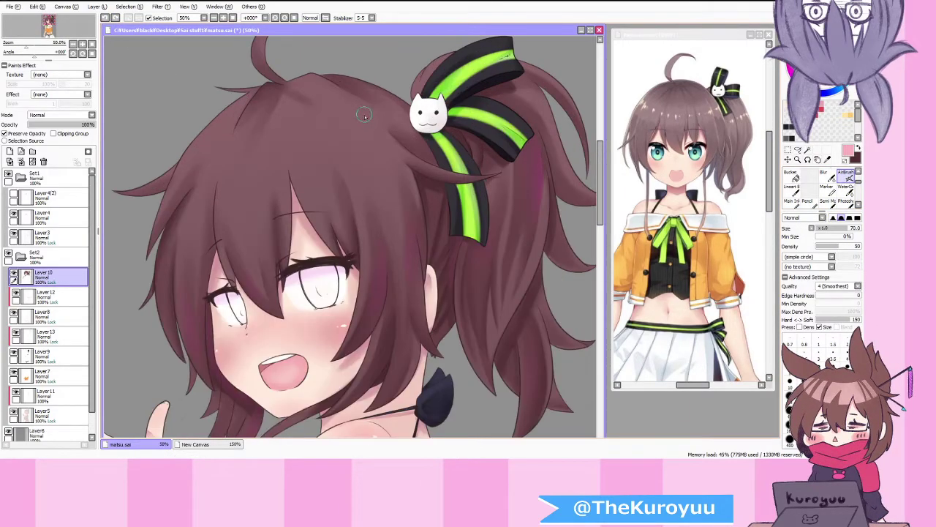
{"action": "left_click", "coordinate": [834, 383]}
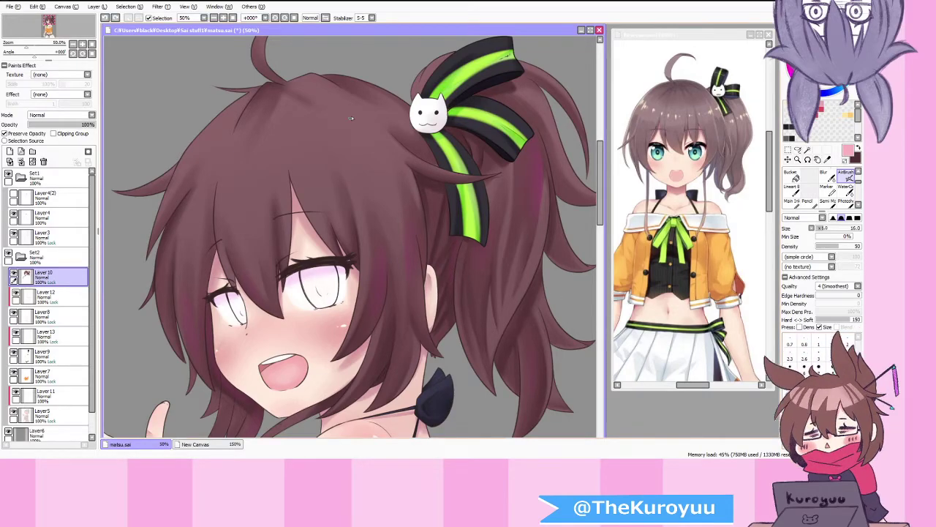
{"action": "left_click_drag", "start_coordinate": [339, 97], "coordinate": [402, 207]}
{"action": "mouse_move", "coordinate": [371, 153]}
{"action": "left_mouse_down"}
{"action": "mouse_move", "coordinate": [379, 186]}
{"action": "mouse_move", "coordinate": [350, 151]}
{"action": "mouse_move", "coordinate": [354, 175]}
{"action": "mouse_move", "coordinate": [330, 160]}
{"action": "mouse_move", "coordinate": [282, 171]}
{"action": "mouse_move", "coordinate": [292, 166]}
{"action": "mouse_move", "coordinate": [282, 161]}
{"action": "mouse_move", "coordinate": [279, 173]}
{"action": "mouse_move", "coordinate": [227, 181]}
{"action": "mouse_move", "coordinate": [221, 165]}
{"action": "mouse_move", "coordinate": [210, 182]}
{"action": "mouse_move", "coordinate": [198, 170]}
{"action": "mouse_move", "coordinate": [221, 128]}
{"action": "mouse_move", "coordinate": [209, 182]}
{"action": "mouse_move", "coordinate": [220, 150]}
{"action": "mouse_move", "coordinate": [203, 166]}
{"action": "mouse_move", "coordinate": [227, 122]}
{"action": "mouse_move", "coordinate": [231, 142]}
{"action": "mouse_move", "coordinate": [246, 115]}
{"action": "mouse_move", "coordinate": [246, 134]}
{"action": "mouse_move", "coordinate": [288, 119]}
{"action": "mouse_move", "coordinate": [274, 119]}
{"action": "mouse_move", "coordinate": [288, 105]}
{"action": "mouse_move", "coordinate": [298, 128]}
{"action": "mouse_move", "coordinate": [327, 127]}
{"action": "mouse_move", "coordinate": [307, 140]}
{"action": "mouse_move", "coordinate": [300, 104]}
{"action": "mouse_move", "coordinate": [317, 115]}
{"action": "mouse_move", "coordinate": [348, 95]}
{"action": "left_mouse_up"}
{"action": "key", "text": "ctrl+z"}
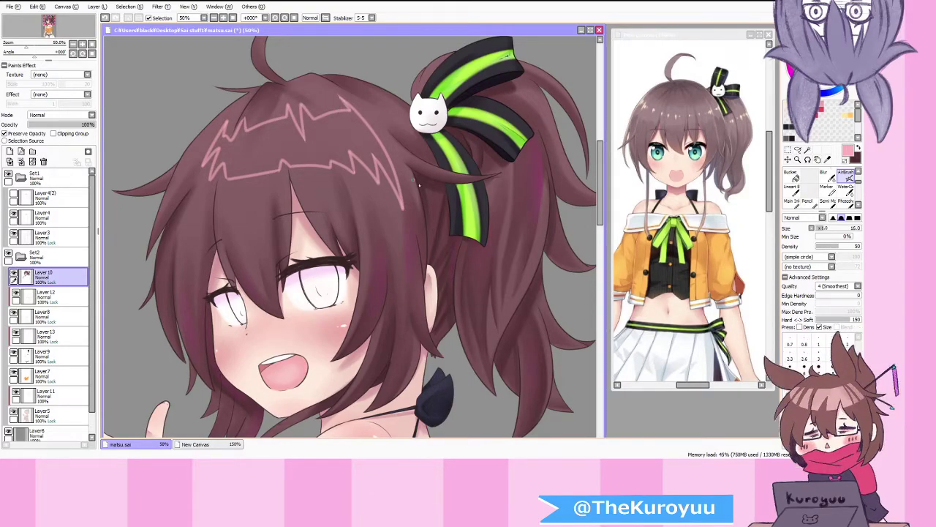
Step: Try to fill the outlined crown highlight with light pink using the Main Ink brush at size 80
{"action": "left_click", "coordinate": [792, 202]}
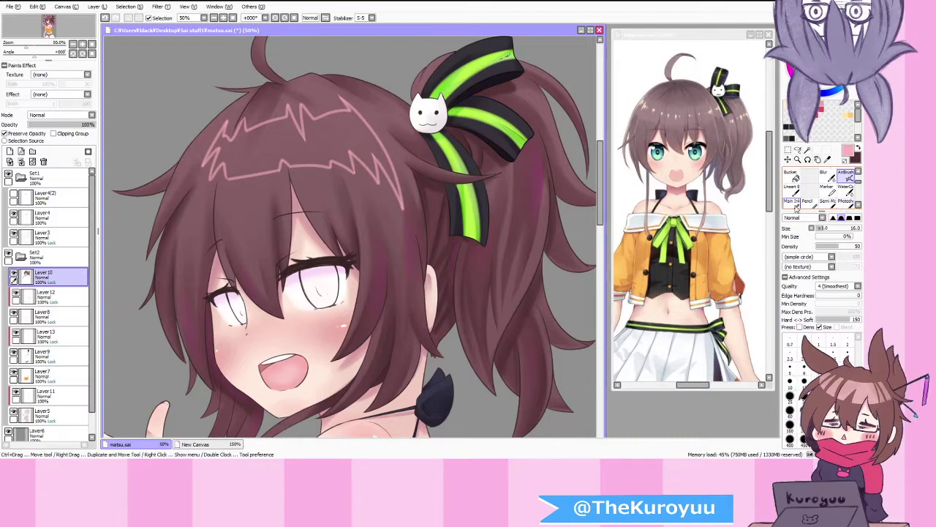
{"action": "left_click", "coordinate": [819, 412]}
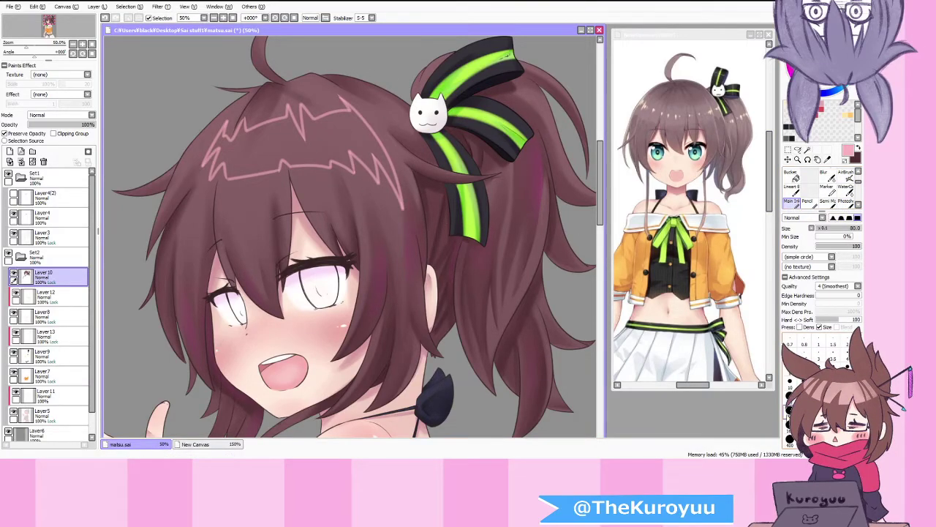
{"action": "left_click_drag", "start_coordinate": [352, 111], "coordinate": [370, 146]}
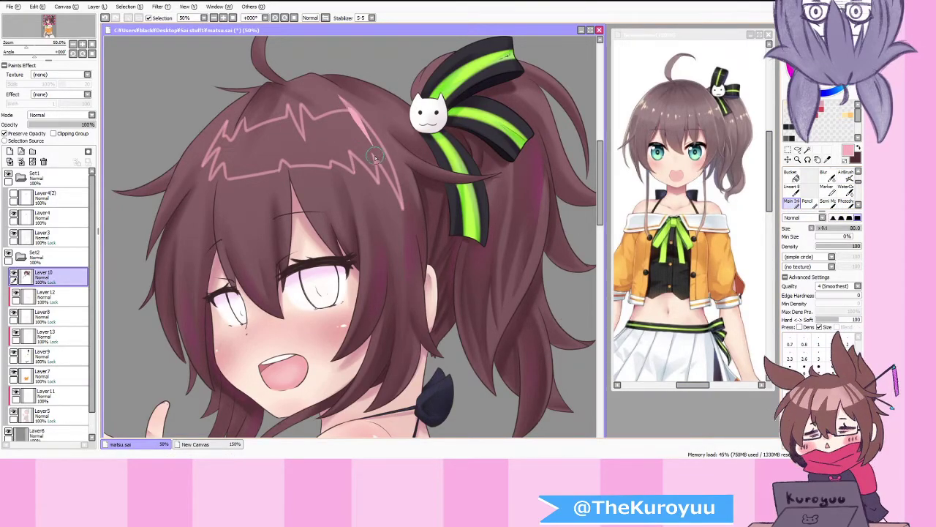
{"action": "key", "text": "ctrl+z"}
Step: Fill the outlined crown highlight with light pink using the AirBrush at size 70, and blend it with the WaterColor brush
{"action": "left_click", "coordinate": [846, 175]}
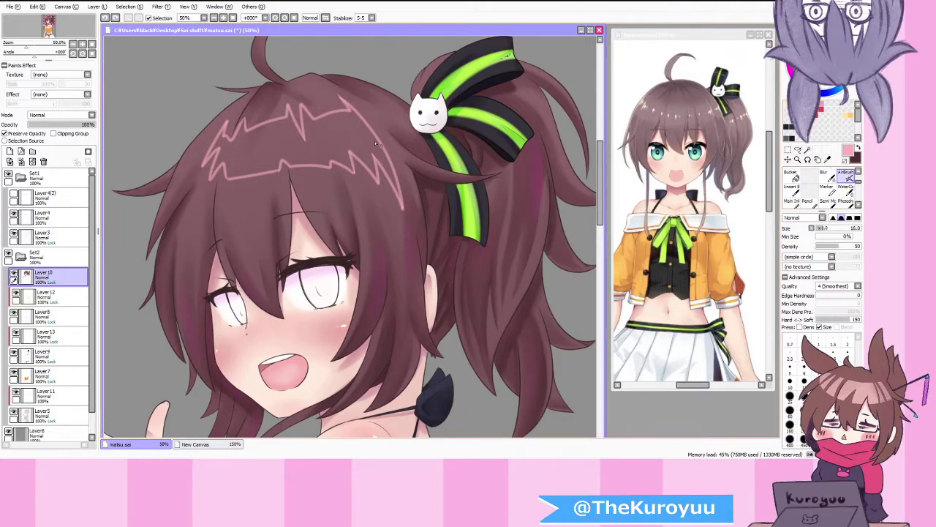
{"action": "left_click_drag", "start_coordinate": [342, 101], "coordinate": [397, 190]}
{"action": "left_click_drag", "start_coordinate": [376, 144], "coordinate": [397, 193]}
{"action": "left_click_drag", "start_coordinate": [354, 119], "coordinate": [372, 167]}
{"action": "mouse_move", "coordinate": [340, 125]}
{"action": "left_mouse_down"}
{"action": "mouse_move", "coordinate": [352, 146]}
{"action": "mouse_move", "coordinate": [345, 114]}
{"action": "mouse_move", "coordinate": [316, 125]}
{"action": "mouse_move", "coordinate": [347, 119]}
{"action": "mouse_move", "coordinate": [337, 143]}
{"action": "mouse_move", "coordinate": [351, 169]}
{"action": "mouse_move", "coordinate": [339, 135]}
{"action": "mouse_move", "coordinate": [349, 162]}
{"action": "mouse_move", "coordinate": [324, 152]}
{"action": "mouse_move", "coordinate": [303, 109]}
{"action": "mouse_move", "coordinate": [315, 154]}
{"action": "mouse_move", "coordinate": [316, 128]}
{"action": "mouse_move", "coordinate": [328, 133]}
{"action": "mouse_move", "coordinate": [321, 157]}
{"action": "mouse_move", "coordinate": [329, 160]}
{"action": "mouse_move", "coordinate": [291, 159]}
{"action": "mouse_move", "coordinate": [306, 158]}
{"action": "mouse_move", "coordinate": [288, 110]}
{"action": "mouse_move", "coordinate": [295, 140]}
{"action": "mouse_move", "coordinate": [276, 126]}
{"action": "mouse_move", "coordinate": [254, 130]}
{"action": "mouse_move", "coordinate": [286, 121]}
{"action": "mouse_move", "coordinate": [247, 138]}
{"action": "mouse_move", "coordinate": [243, 121]}
{"action": "mouse_move", "coordinate": [234, 169]}
{"action": "mouse_move", "coordinate": [272, 162]}
{"action": "mouse_move", "coordinate": [285, 136]}
{"action": "mouse_move", "coordinate": [266, 160]}
{"action": "mouse_move", "coordinate": [248, 158]}
{"action": "mouse_move", "coordinate": [229, 174]}
{"action": "mouse_move", "coordinate": [279, 158]}
{"action": "mouse_move", "coordinate": [277, 123]}
{"action": "mouse_move", "coordinate": [244, 142]}
{"action": "mouse_move", "coordinate": [280, 138]}
{"action": "mouse_move", "coordinate": [312, 169]}
{"action": "mouse_move", "coordinate": [324, 159]}
{"action": "mouse_move", "coordinate": [229, 145]}
{"action": "mouse_move", "coordinate": [227, 137]}
{"action": "mouse_move", "coordinate": [215, 170]}
{"action": "mouse_move", "coordinate": [222, 143]}
{"action": "mouse_move", "coordinate": [229, 155]}
{"action": "mouse_move", "coordinate": [226, 126]}
{"action": "left_mouse_up"}
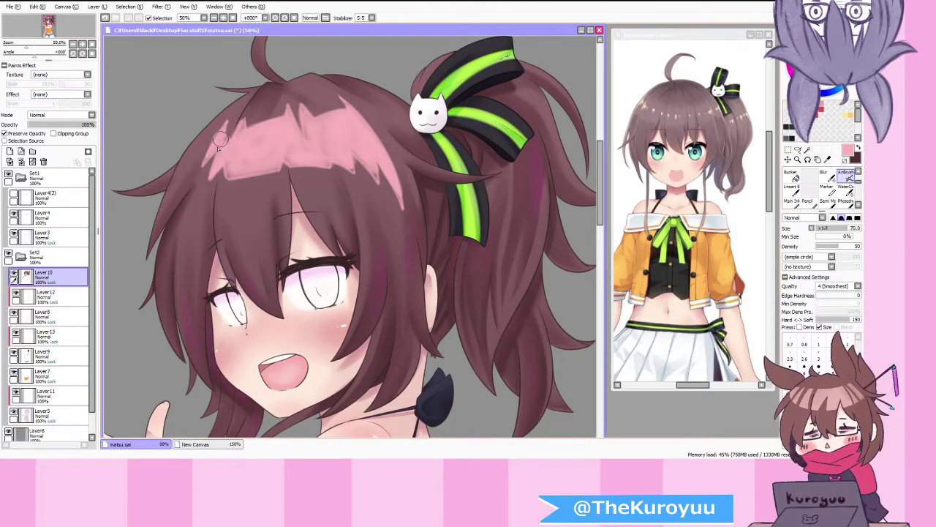
{"action": "left_click", "coordinate": [848, 188]}
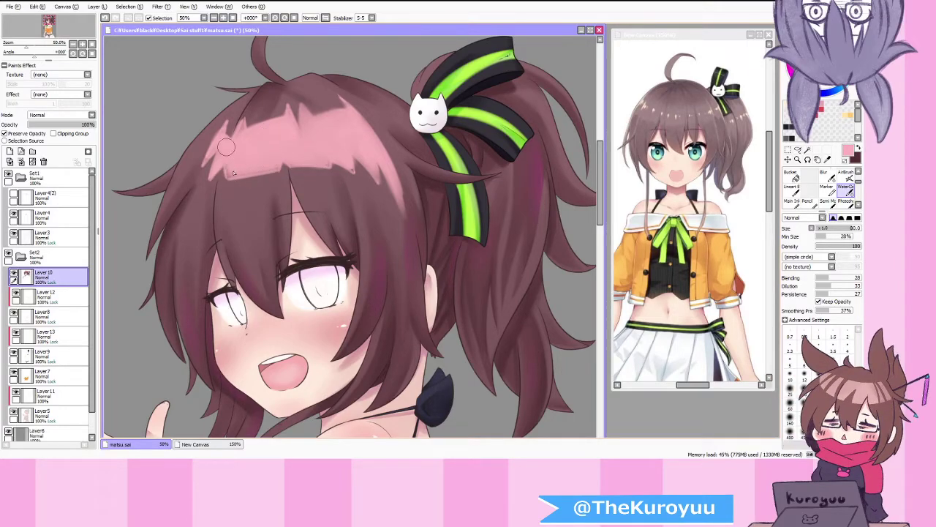
{"action": "left_click_drag", "start_coordinate": [218, 166], "coordinate": [224, 127]}
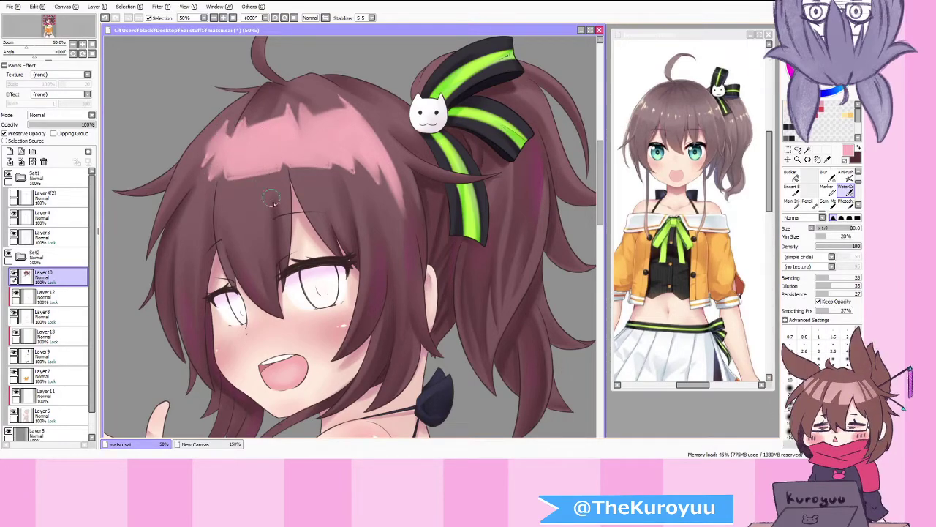
Step: Undo the blending, fill and zigzag outline of the crown highlight
{"action": "key", "text": "ctrl+z"}
{"action": "key", "text": "ctrl+z"}
{"action": "key", "text": "ctrl+z"}
{"action": "key", "text": "ctrl+z"}
{"action": "key", "text": "ctrl+z"}
{"action": "key", "text": "ctrl+z"}
{"action": "key", "text": "ctrl+z"}
{"action": "key", "text": "ctrl+z"}
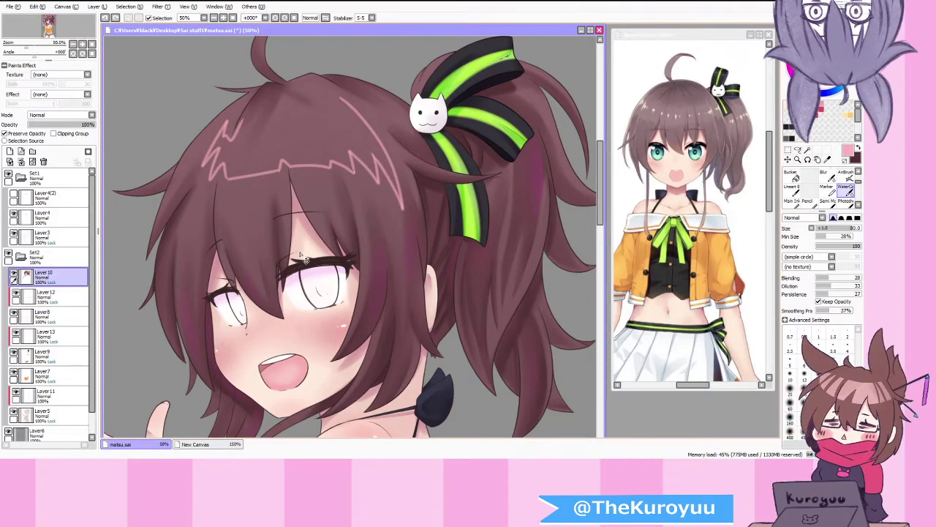
{"action": "key", "text": "ctrl+z"}
{"action": "key", "text": "ctrl+z"}
{"action": "key", "text": "ctrl+z"}
{"action": "key", "text": "ctrl+z"}
{"action": "key", "text": "ctrl+z"}
{"action": "key", "text": "ctrl+z"}
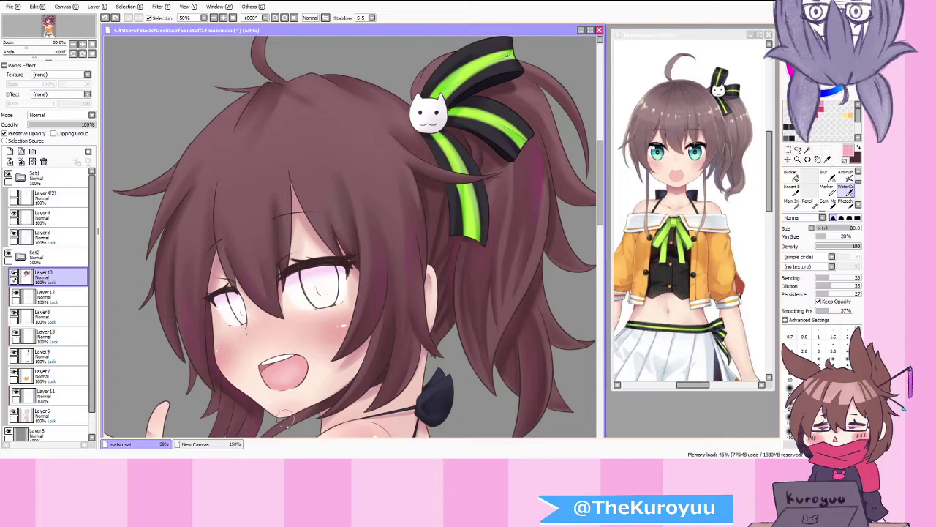
{"action": "key", "text": "alt+Tab"}
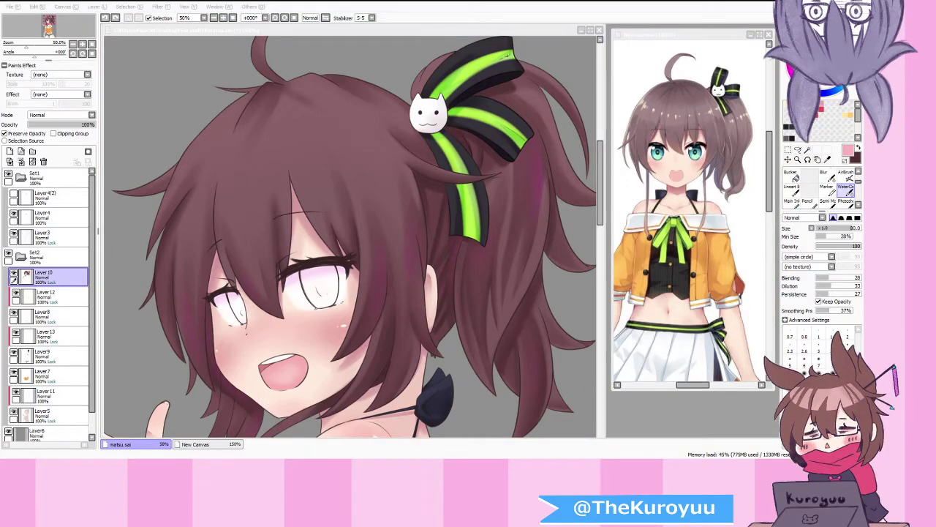
{"action": "key", "text": "alt+Tab"}
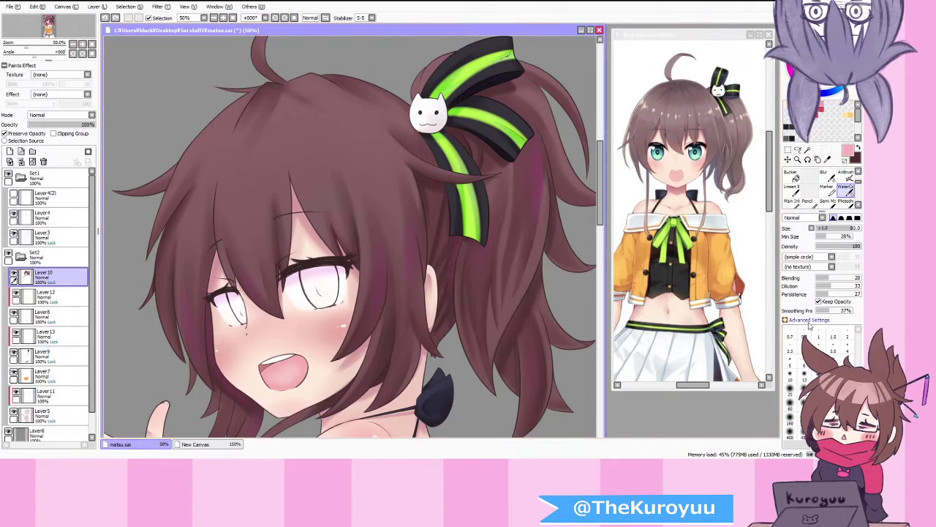
Step: Try to airbrush a curved light pink streak down the crown beside the ribbon at size 70
{"action": "left_click", "coordinate": [847, 178]}
{"action": "scroll", "coordinate": [490, 190], "scroll_direction": "down", "scroll_amount": 1}
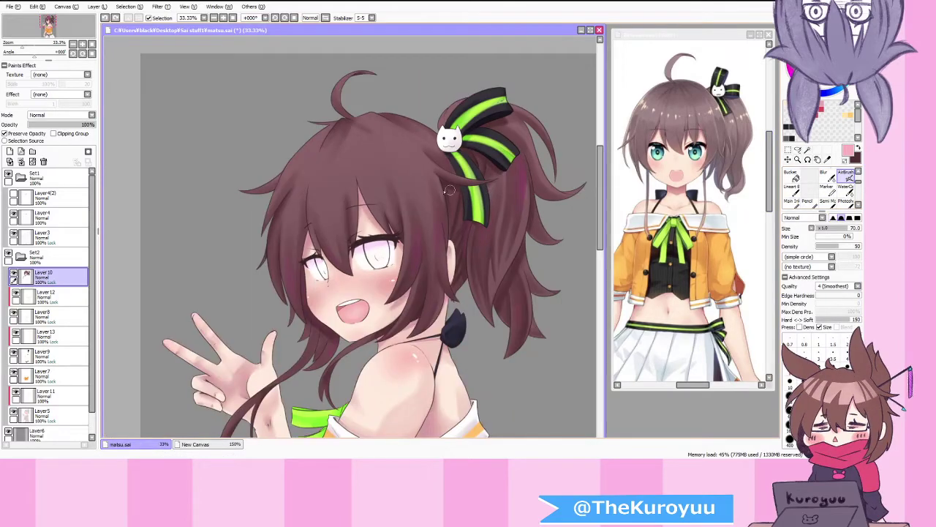
{"action": "mouse_move", "coordinate": [395, 136]}
{"action": "left_mouse_down"}
{"action": "mouse_move", "coordinate": [427, 202]}
{"action": "mouse_move", "coordinate": [392, 131]}
{"action": "mouse_move", "coordinate": [429, 205]}
{"action": "left_mouse_up"}
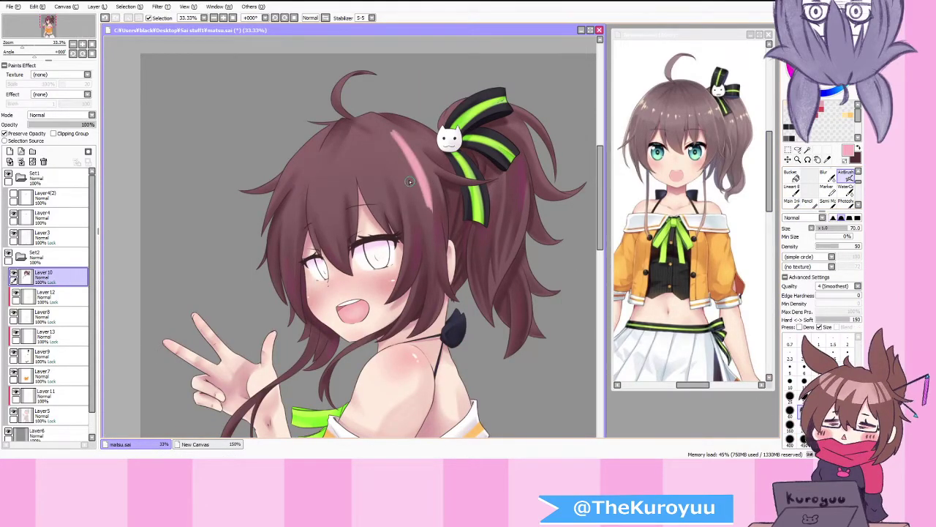
{"action": "key", "text": "ctrl+z"}
{"action": "key", "text": "ctrl+z"}
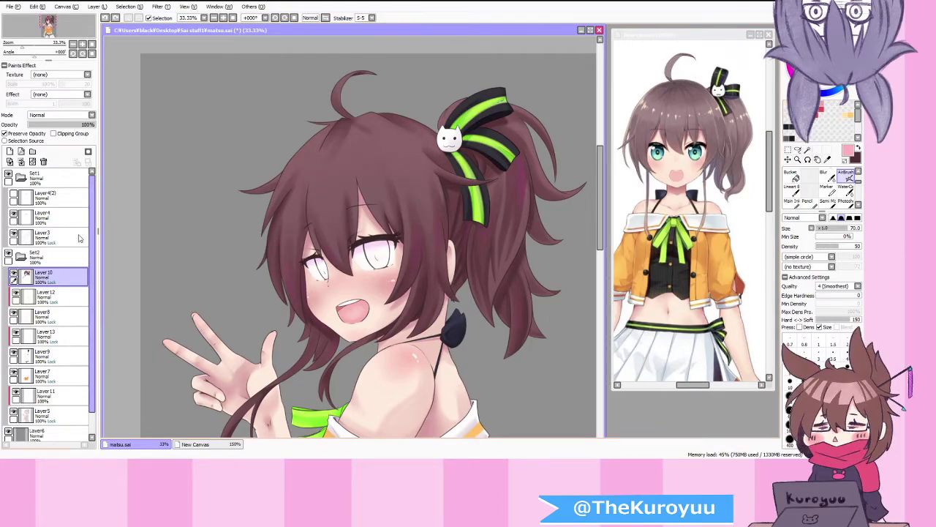
Step: Add a new layer above Layer10 as a clipping group and set its blending mode to Luminosity
{"action": "left_click", "coordinate": [9, 150]}
{"action": "left_click", "coordinate": [54, 133]}
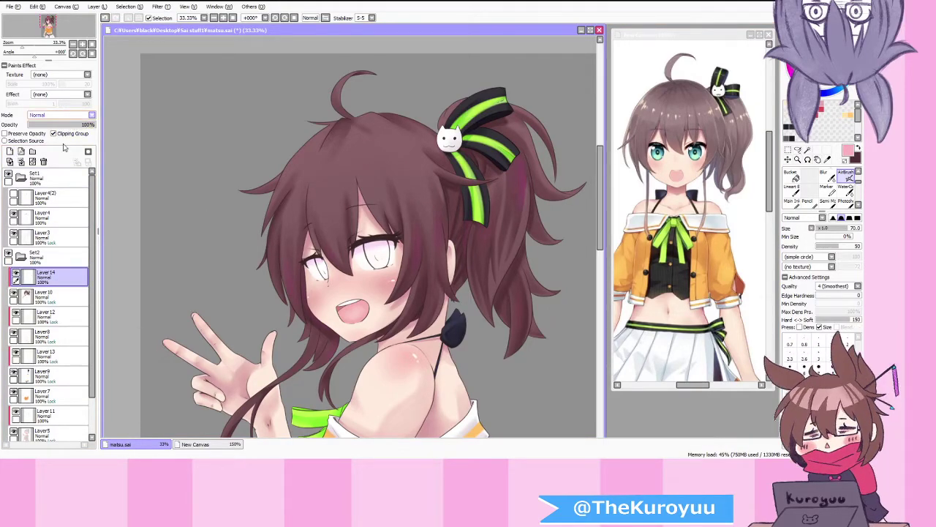
{"action": "left_click", "coordinate": [63, 152]}
Step: Try to paint a soft pink highlight band across the crown on the Luminosity layer with the WaterColor brush at size 200
{"action": "scroll", "coordinate": [350, 179], "scroll_direction": "down", "scroll_amount": 1}
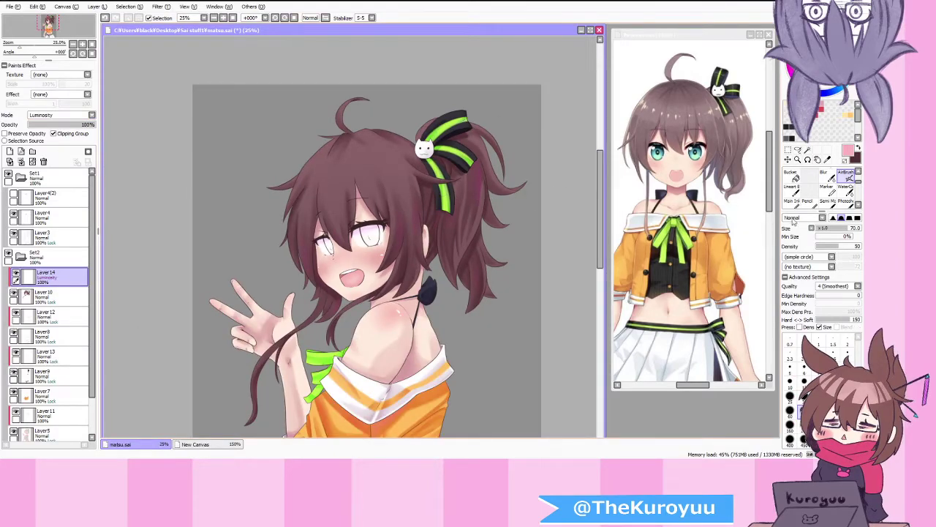
{"action": "left_click", "coordinate": [848, 192]}
{"action": "left_click", "coordinate": [804, 422]}
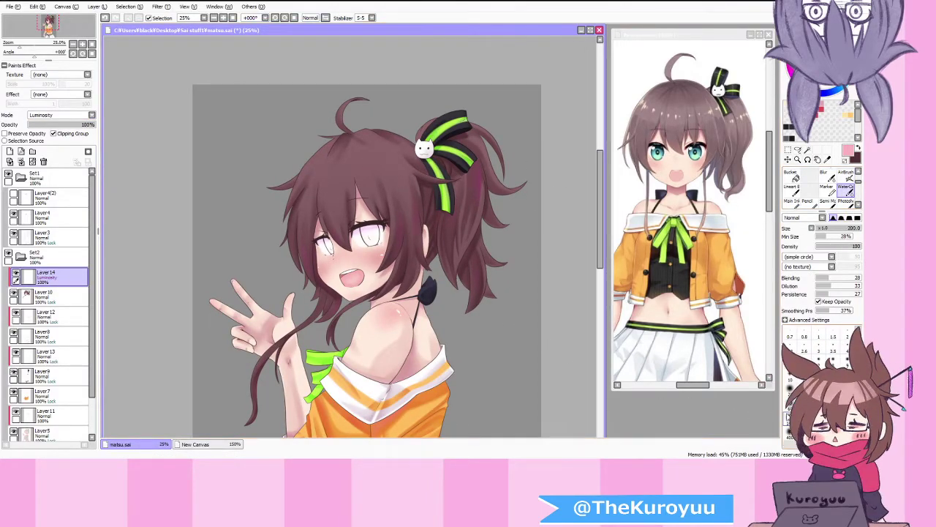
{"action": "mouse_move", "coordinate": [402, 147]}
{"action": "left_mouse_down"}
{"action": "mouse_move", "coordinate": [327, 172]}
{"action": "mouse_move", "coordinate": [404, 148]}
{"action": "left_mouse_up"}
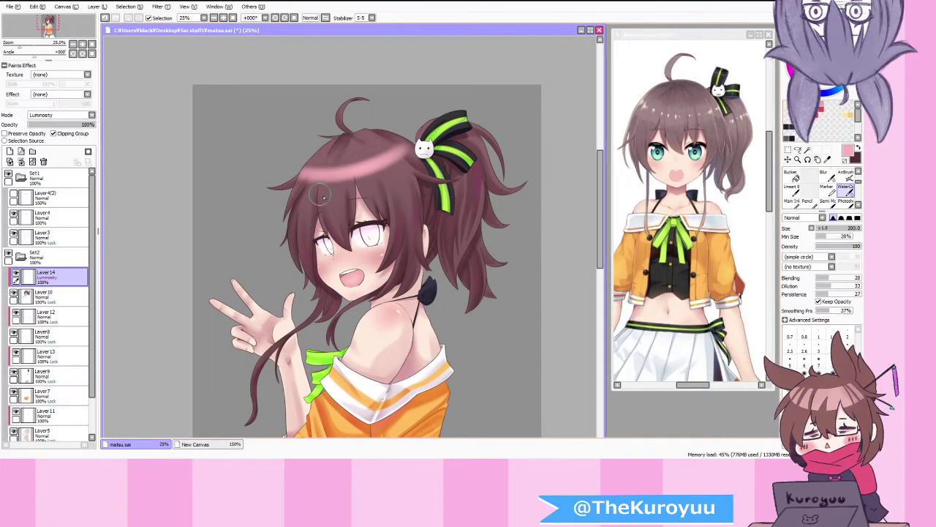
{"action": "key", "text": "ctrl+z"}
{"action": "mouse_move", "coordinate": [319, 176]}
{"action": "left_mouse_down"}
{"action": "mouse_move", "coordinate": [402, 152]}
{"action": "mouse_move", "coordinate": [343, 166]}
{"action": "left_mouse_up"}
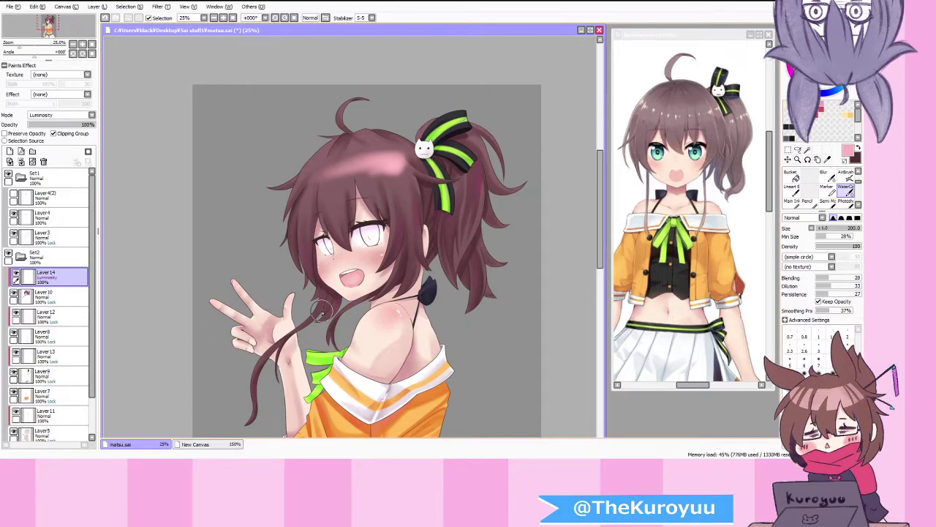
{"action": "key", "text": "ctrl+z"}
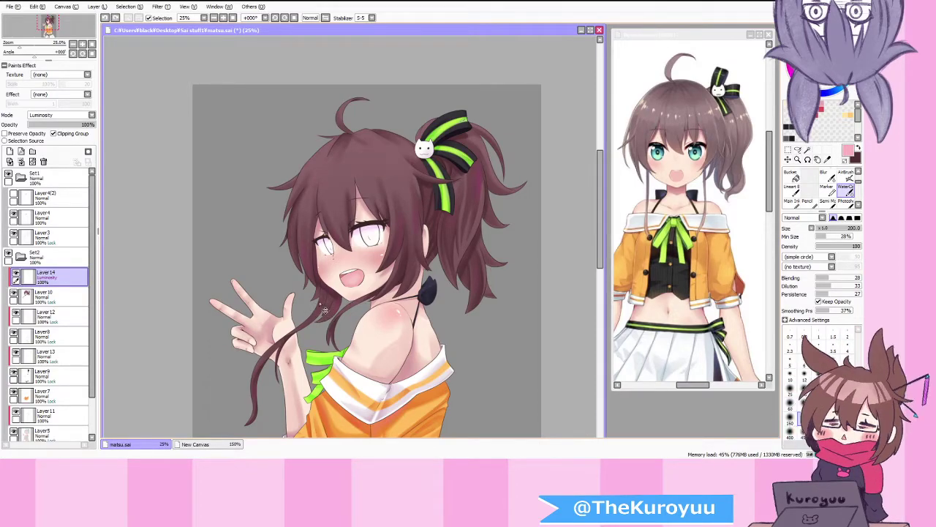
Step: Switch back to Layer10 and try a darker, muted pink streak on the crown with the AirBrush at size 70
{"action": "left_click", "coordinate": [362, 168], "text": "alt"}
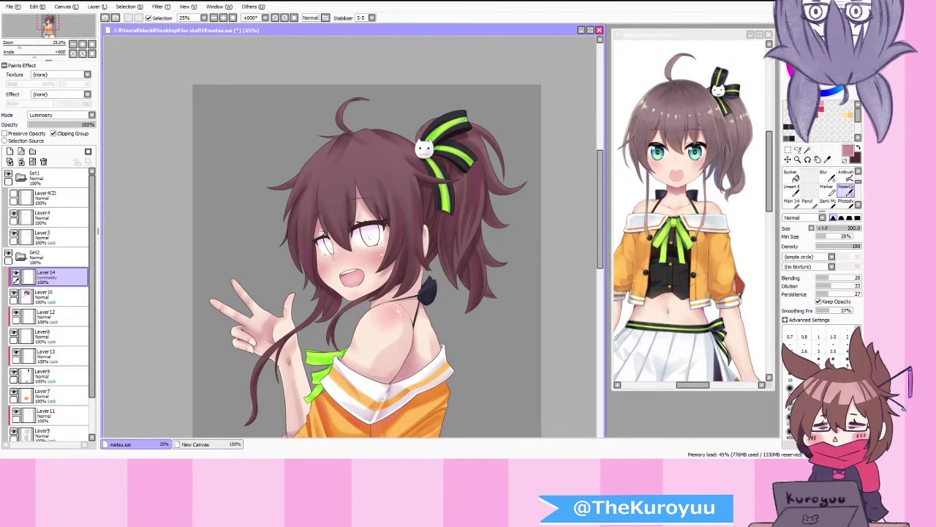
{"action": "left_click", "coordinate": [846, 179]}
{"action": "key", "text": "ctrl+z"}
{"action": "left_click", "coordinate": [63, 296]}
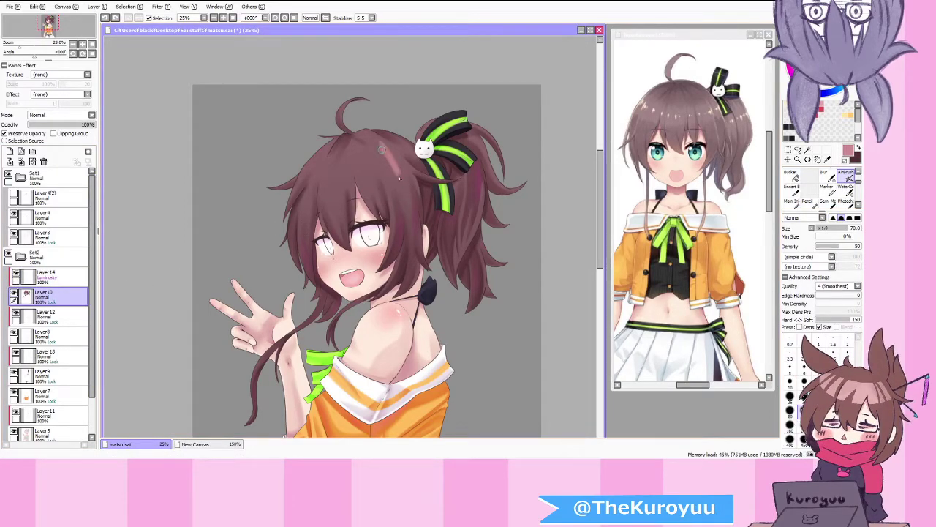
{"action": "left_click_drag", "start_coordinate": [380, 147], "coordinate": [394, 176]}
{"action": "key", "text": "ctrl+z"}
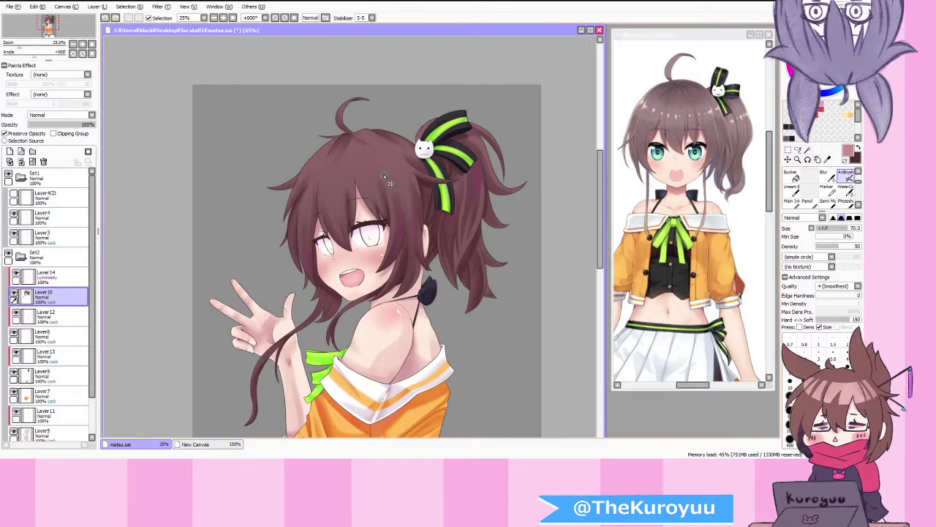
Step: Airbrush a greyish-pink highlight in tapered streaks on the crown near the ribbon on Layer10 at size 70
{"action": "left_click", "coordinate": [811, 55]}
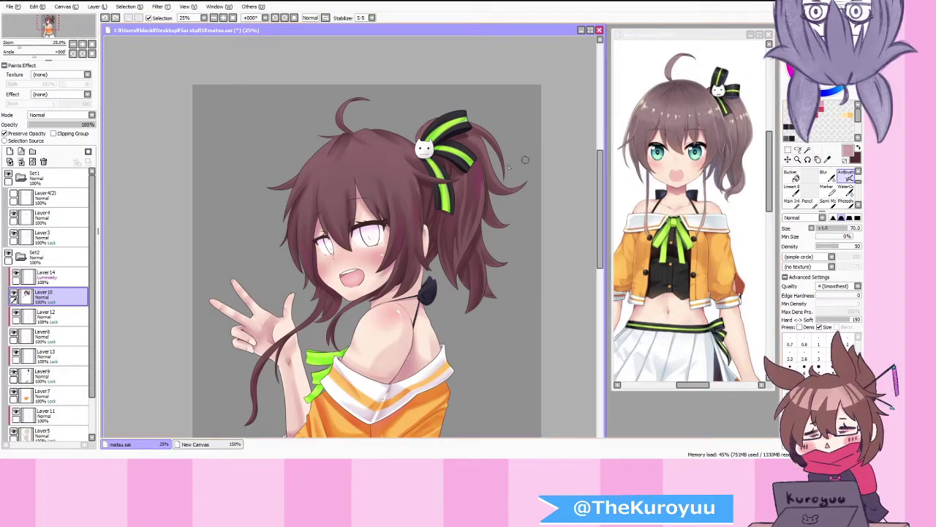
{"action": "mouse_move", "coordinate": [376, 145]}
{"action": "left_mouse_down"}
{"action": "mouse_move", "coordinate": [397, 176]}
{"action": "mouse_move", "coordinate": [376, 157]}
{"action": "mouse_move", "coordinate": [369, 164]}
{"action": "left_mouse_up"}
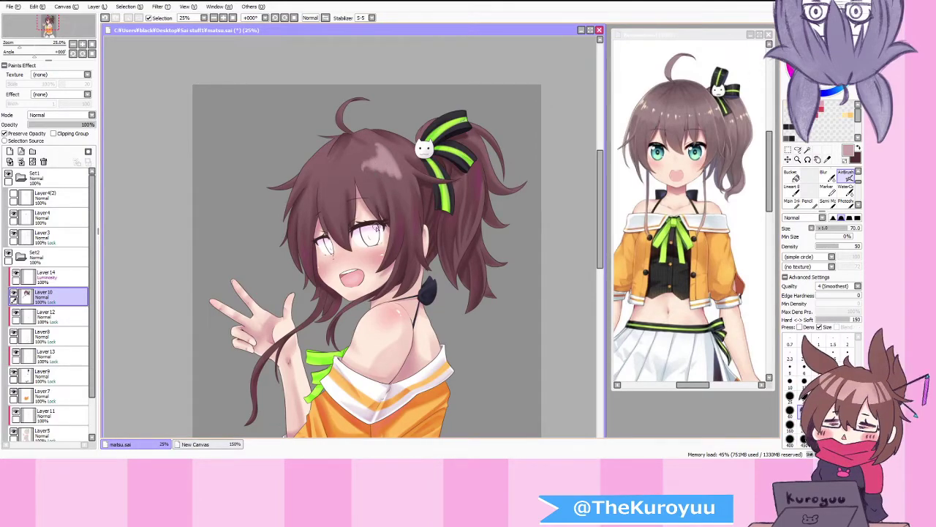
{"action": "key", "text": "h"}
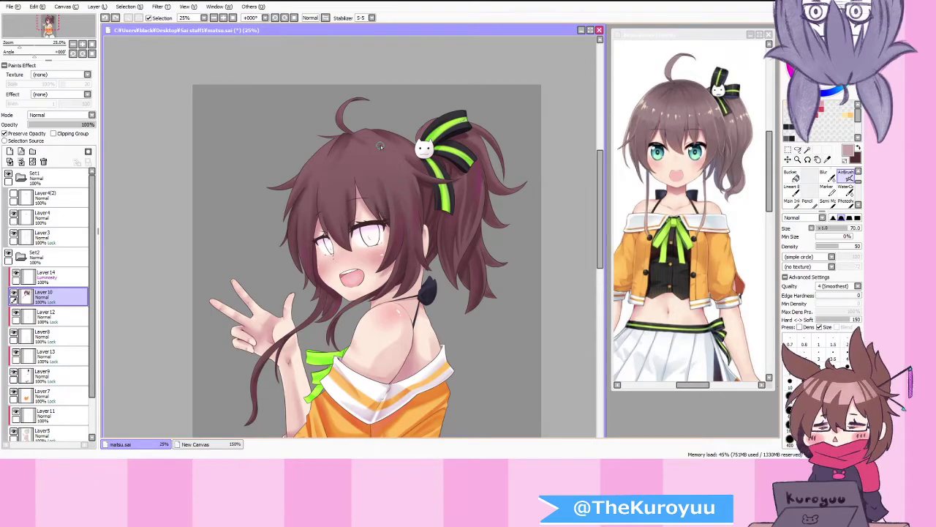
{"action": "key", "text": "h"}
{"action": "key", "text": "h"}
{"action": "key", "text": "h"}
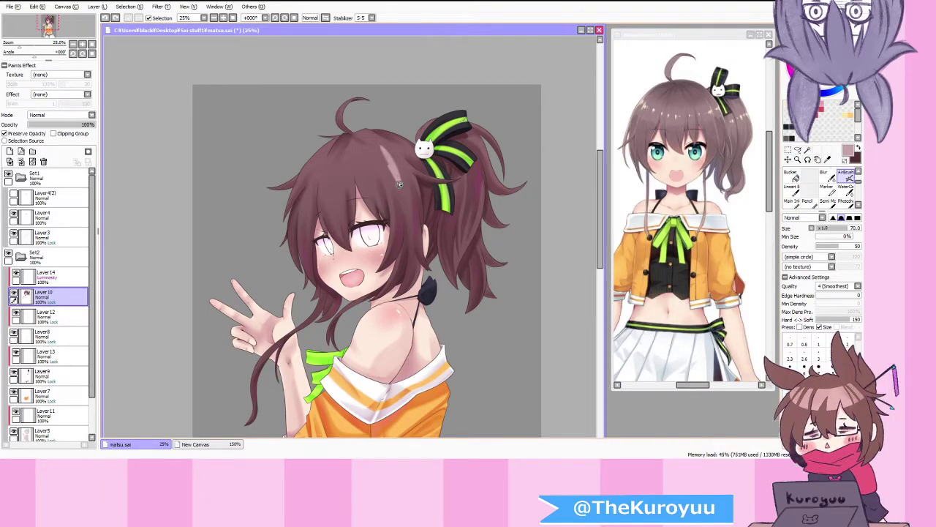
{"action": "key", "text": "h"}
{"action": "key", "text": "h"}
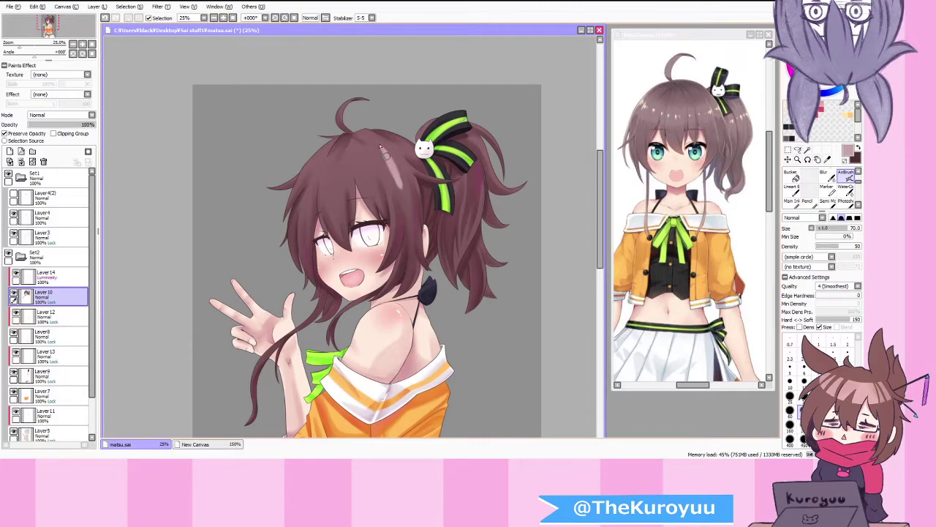
{"action": "key", "text": "h"}
{"action": "key", "text": "h"}
{"action": "key", "text": "h"}
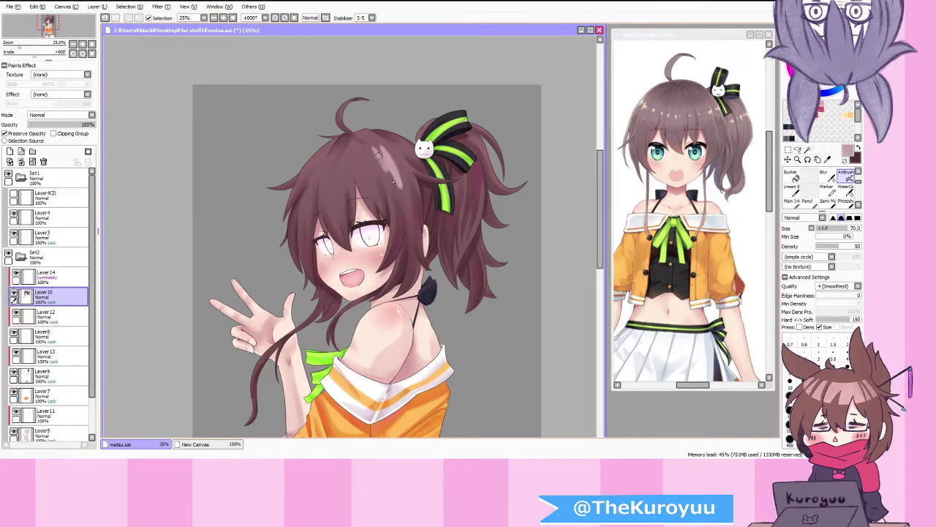
Step: Airbrush a pale pink highlight on Layer10, widening the streak beside the hair bow toward the middle of the fringe
{"action": "key", "text": "h"}
{"action": "key", "text": "h"}
{"action": "key", "text": "h"}
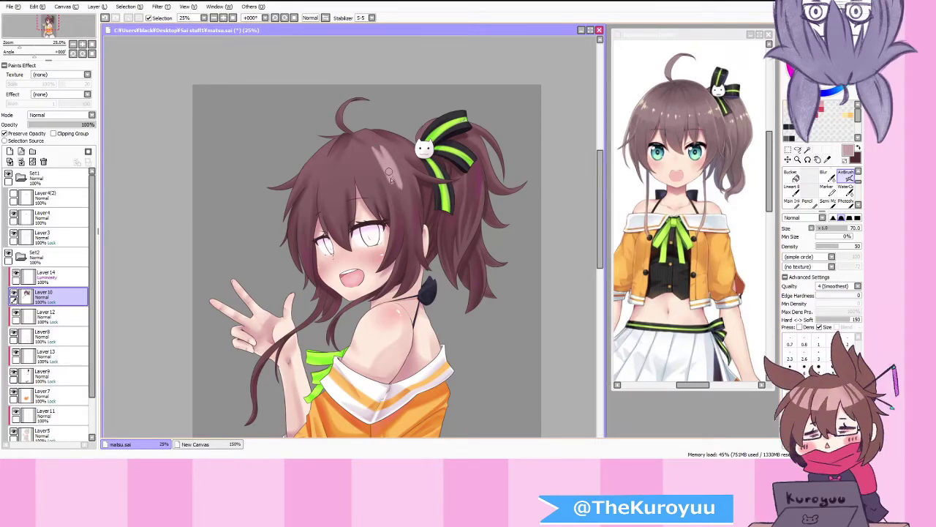
{"action": "key", "text": "h"}
{"action": "key", "text": "h"}
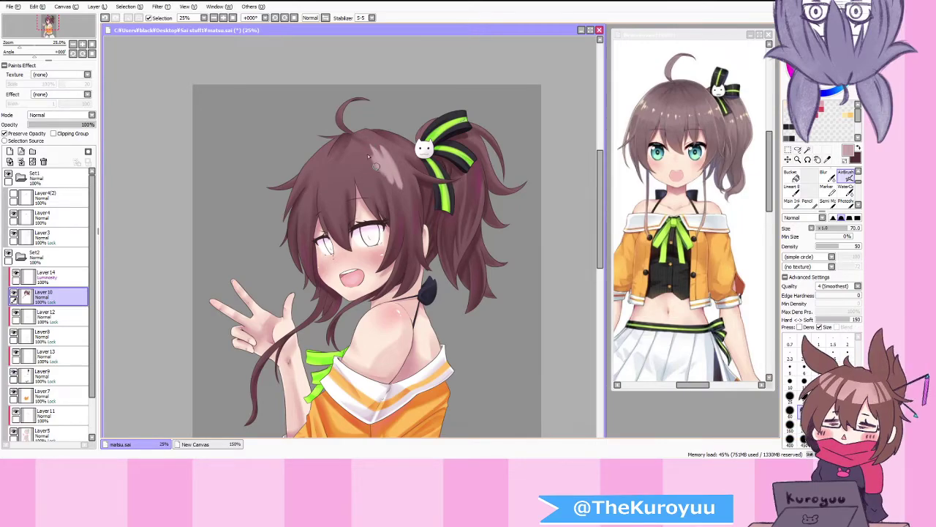
{"action": "key", "text": "h"}
{"action": "left_click_drag", "start_coordinate": [361, 155], "coordinate": [364, 178]}
{"action": "key", "text": "h"}
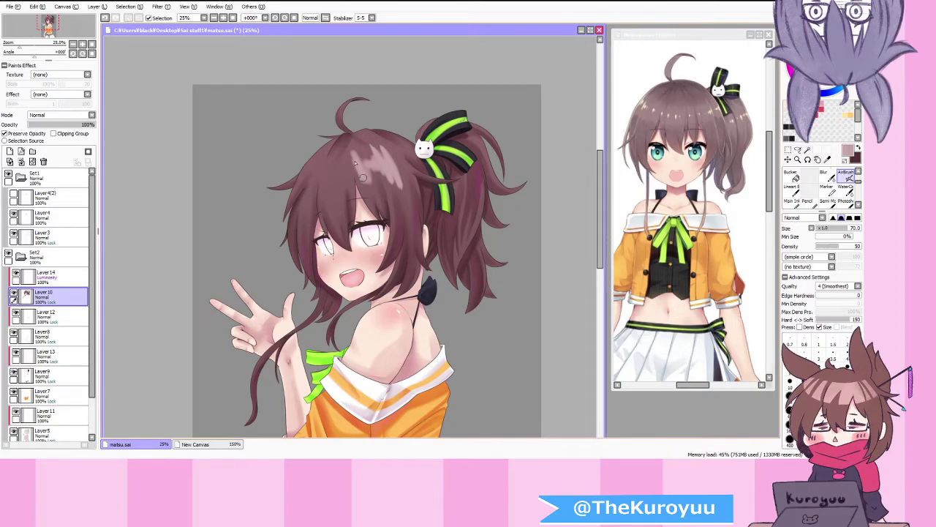
{"action": "key", "text": "h"}
{"action": "key", "text": "h"}
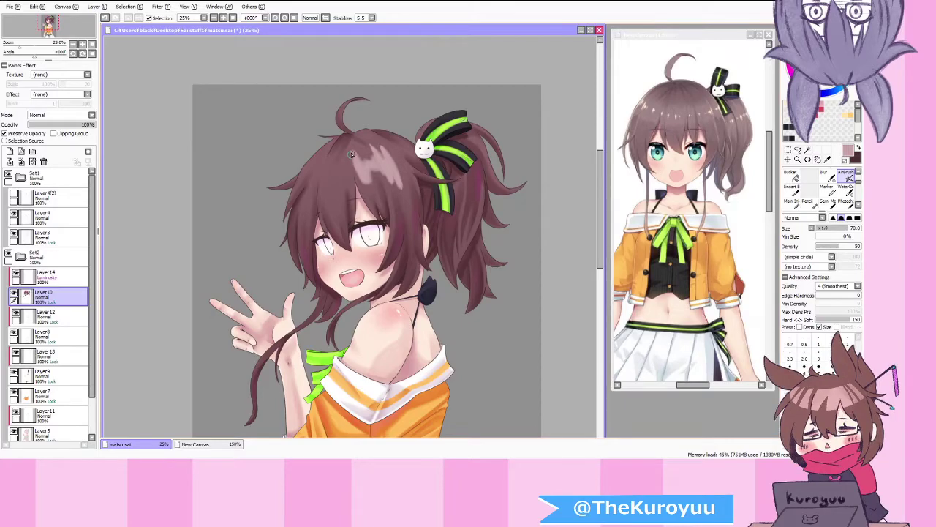
Step: Extend the pale pink highlight band across the crown to the far side of the fringe
{"action": "key", "text": "h"}
{"action": "key", "text": "h"}
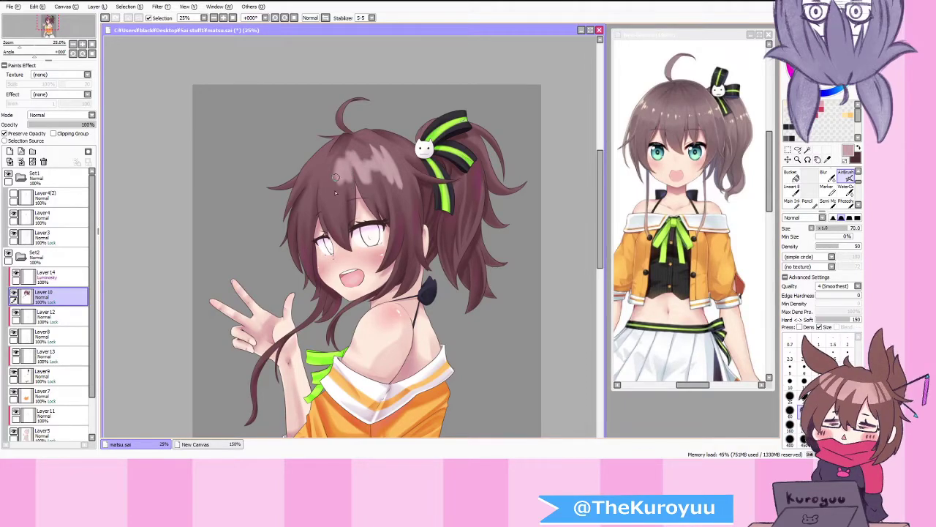
{"action": "key", "text": "h"}
{"action": "key", "text": "h"}
{"action": "key", "text": "h"}
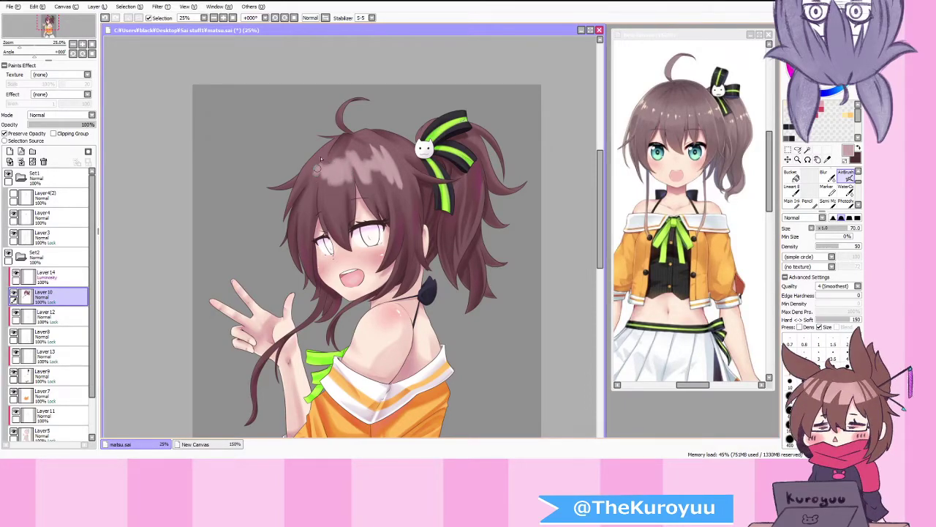
{"action": "key", "text": "h"}
{"action": "key", "text": "h"}
{"action": "key", "text": "h"}
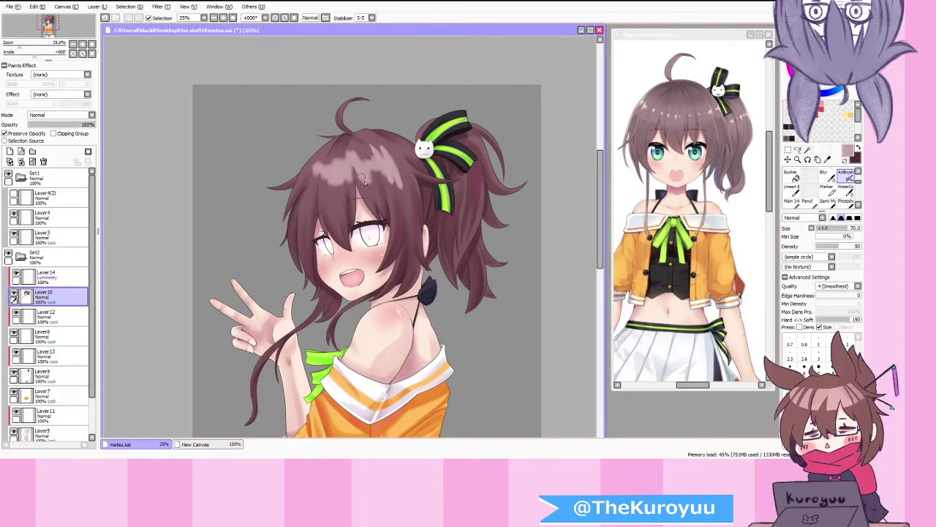
{"action": "key", "text": "h"}
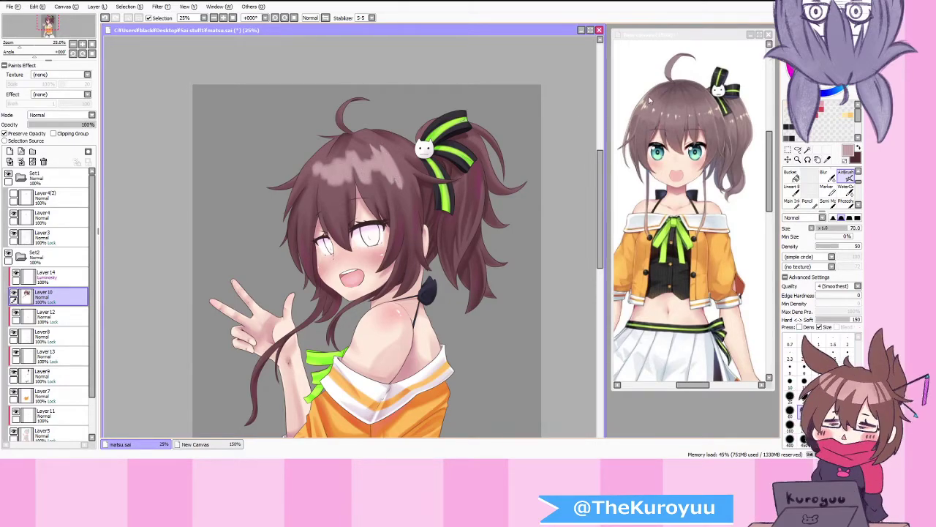
Step: Pick a lighter pink from the reference character's hair and brighten the whole highlight band with it
{"action": "key", "text": "h"}
{"action": "key", "text": "h"}
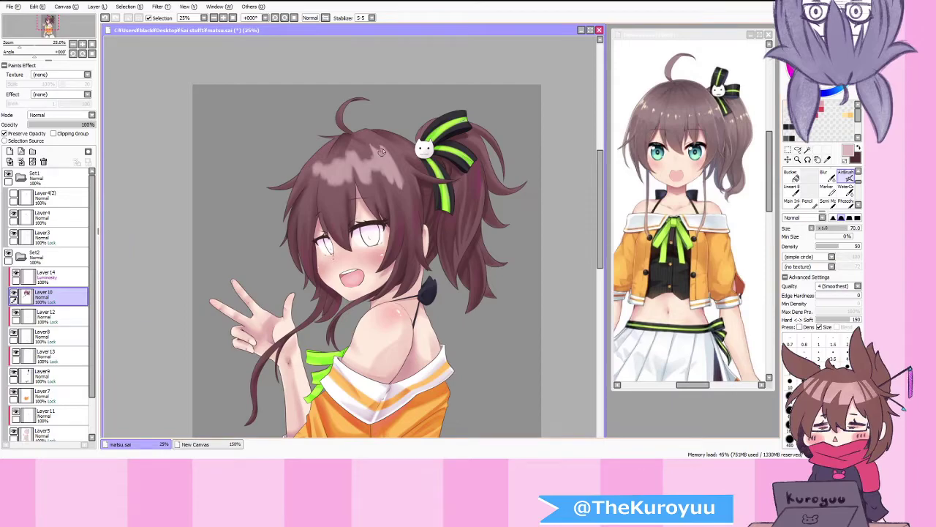
{"action": "key", "text": "h"}
{"action": "key", "text": "h"}
{"action": "key", "text": "h"}
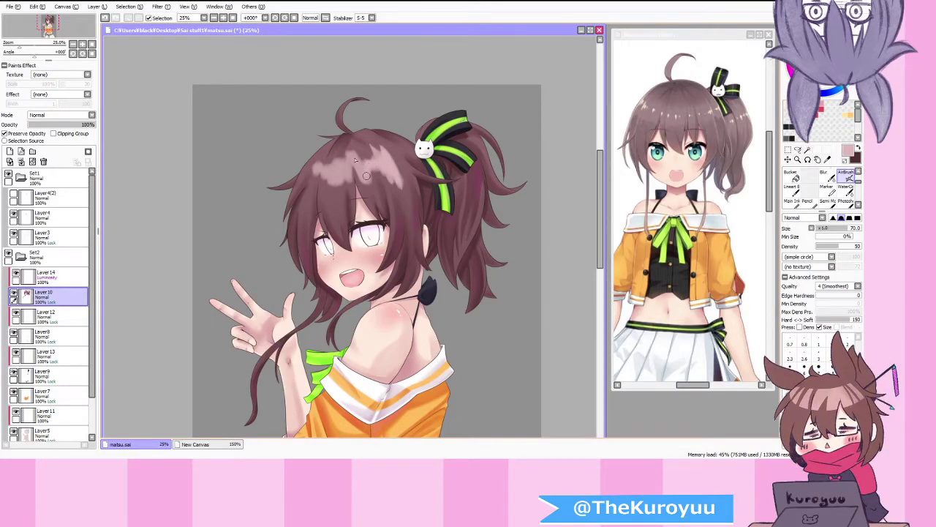
{"action": "key", "text": "h"}
{"action": "key", "text": "h"}
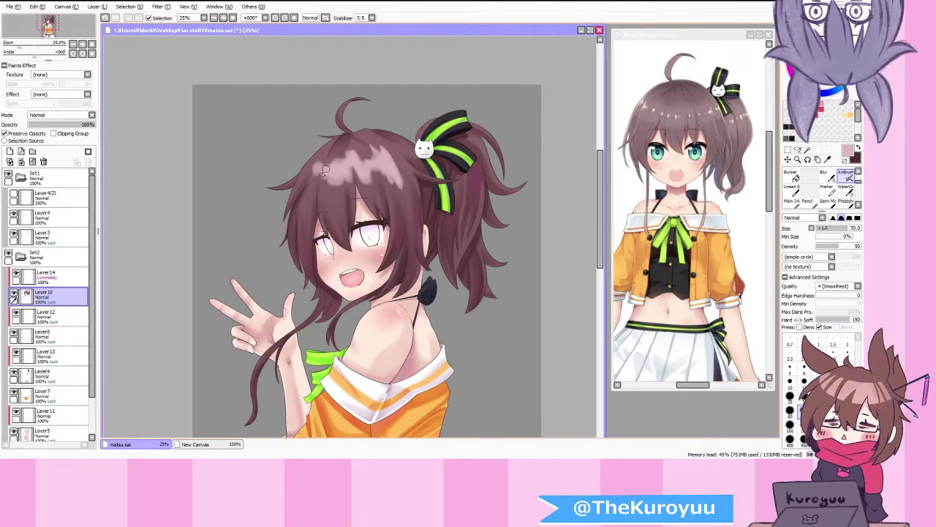
{"action": "key", "text": "h"}
{"action": "key", "text": "h"}
Step: Sharpen the highlight's end nearest the bow at brush size 30 and add a thin outer streak at size 14
{"action": "scroll", "coordinate": [395, 164], "scroll_direction": "up", "scroll_amount": 3}
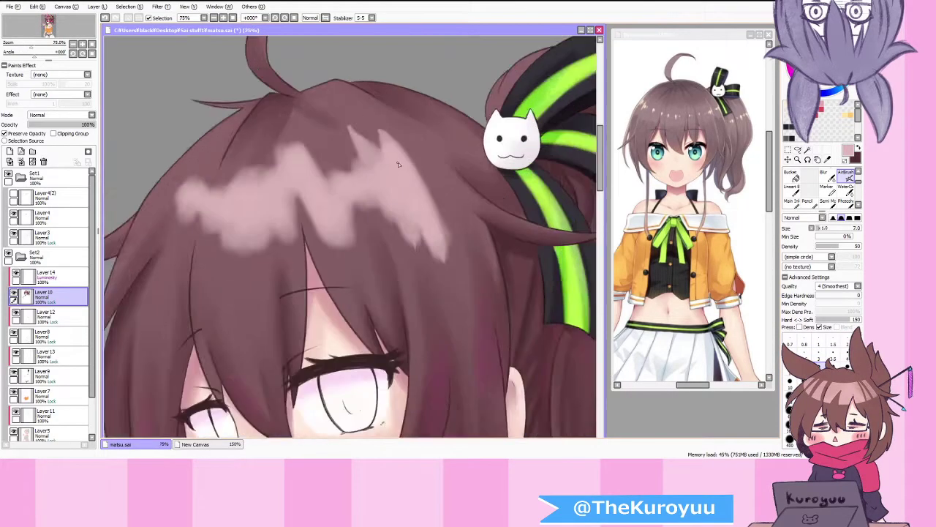
{"action": "scroll", "coordinate": [412, 250], "scroll_direction": "up", "scroll_amount": 1}
{"action": "left_click", "coordinate": [803, 395]}
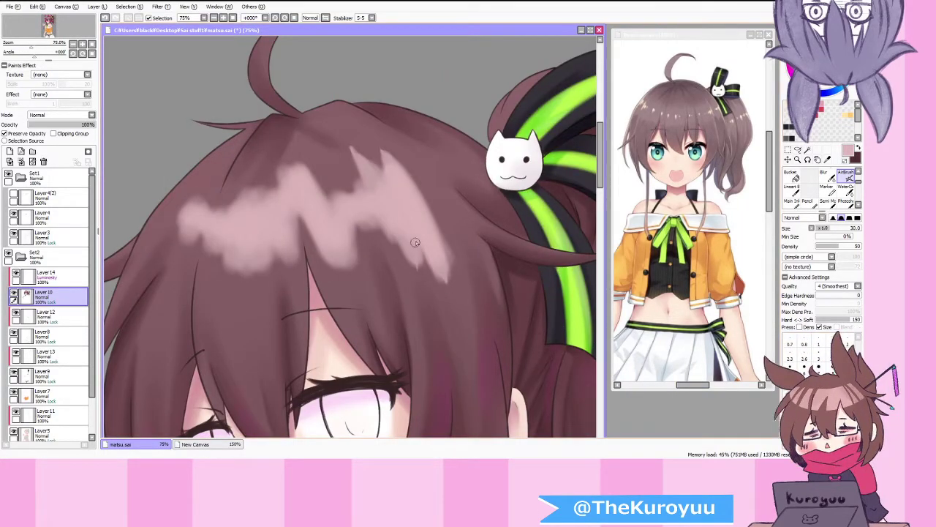
{"action": "mouse_move", "coordinate": [439, 265]}
{"action": "left_mouse_down"}
{"action": "mouse_move", "coordinate": [452, 303]}
{"action": "mouse_move", "coordinate": [417, 196]}
{"action": "mouse_move", "coordinate": [375, 145]}
{"action": "left_mouse_up"}
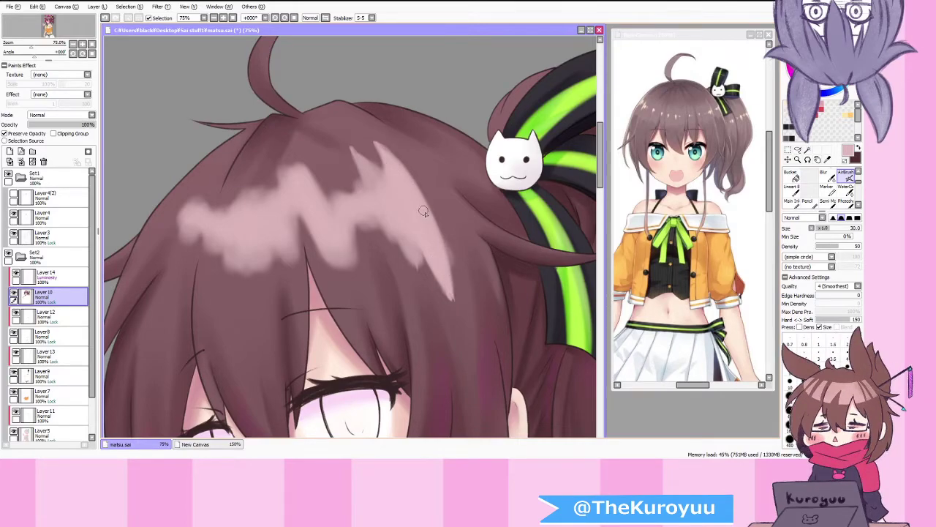
{"action": "left_click", "coordinate": [819, 381]}
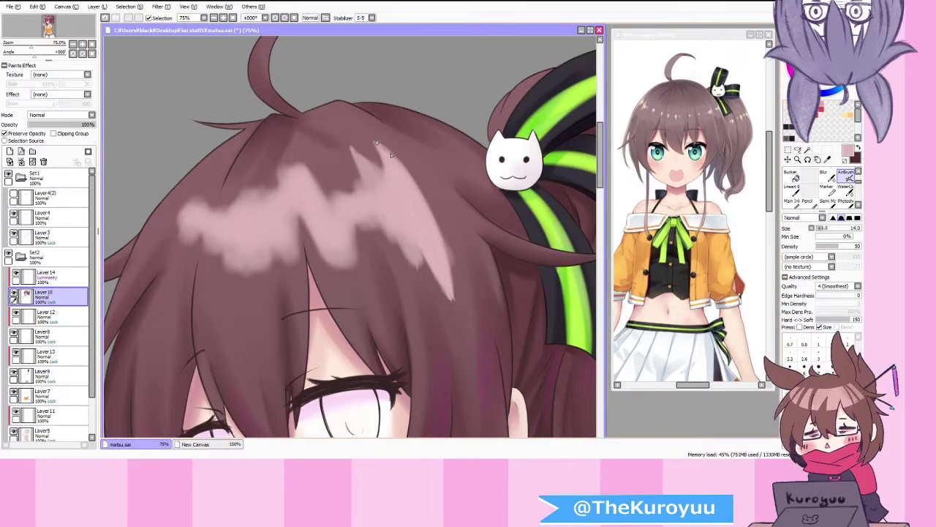
{"action": "mouse_move", "coordinate": [407, 155]}
{"action": "left_mouse_down"}
{"action": "mouse_move", "coordinate": [435, 192]}
{"action": "mouse_move", "coordinate": [467, 283]}
{"action": "left_mouse_up"}
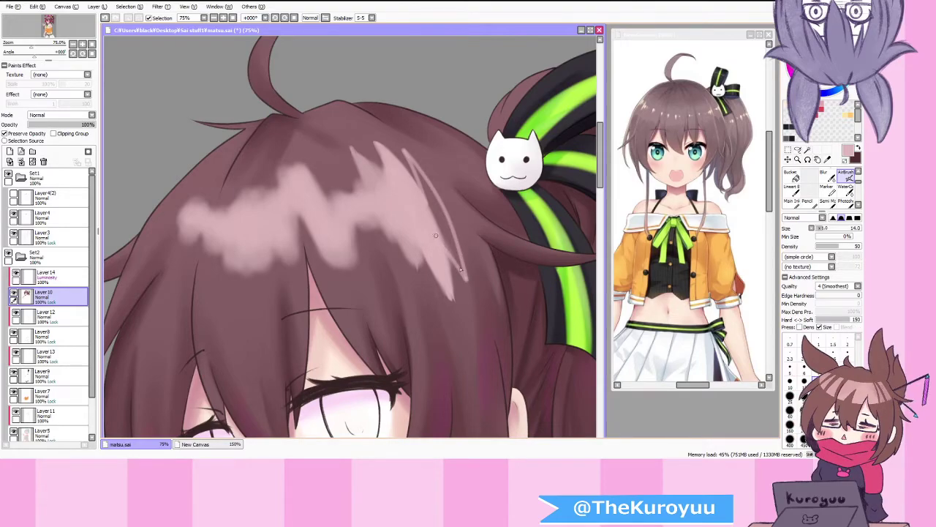
Step: Fill in the outer streak at brush size 30 and pull the highlight's lower edge into tapered points near the bow
{"action": "key", "text": "bracketright"}
{"action": "key", "text": "bracketright"}
{"action": "key", "text": "bracketright"}
{"action": "key", "text": "bracketright"}
{"action": "mouse_move", "coordinate": [434, 205]}
{"action": "left_mouse_down"}
{"action": "mouse_move", "coordinate": [464, 274]}
{"action": "mouse_move", "coordinate": [434, 195]}
{"action": "mouse_move", "coordinate": [447, 226]}
{"action": "mouse_move", "coordinate": [398, 142]}
{"action": "mouse_move", "coordinate": [476, 297]}
{"action": "mouse_move", "coordinate": [445, 263]}
{"action": "left_mouse_up"}
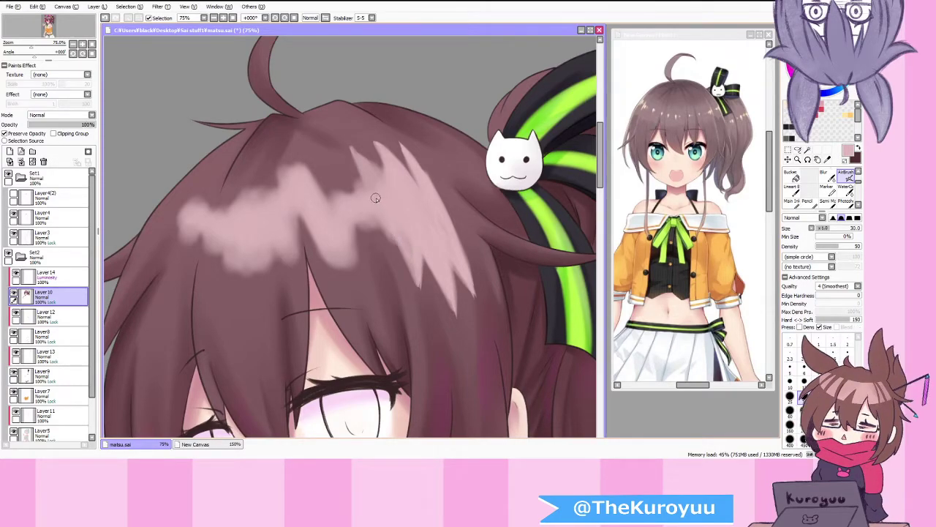
{"action": "left_click_drag", "start_coordinate": [417, 264], "coordinate": [421, 287]}
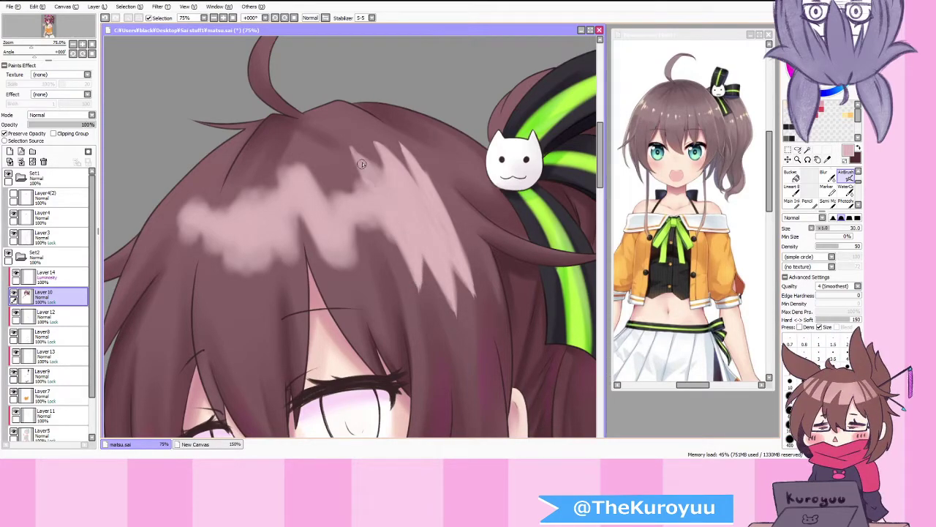
Step: Paint pointed spikes along the upper edge of the hair highlight just below the crown
{"action": "left_click_drag", "start_coordinate": [358, 162], "coordinate": [386, 190]}
{"action": "left_click_drag", "start_coordinate": [341, 135], "coordinate": [372, 165]}
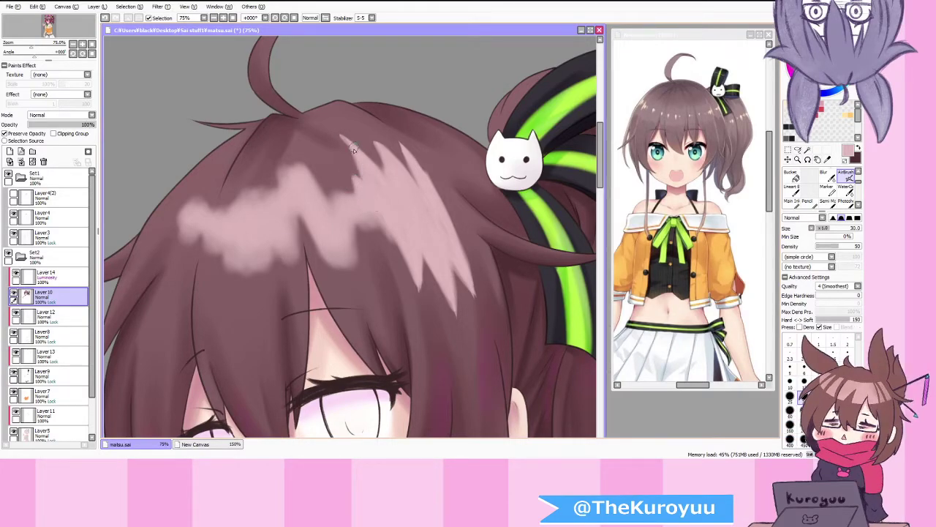
{"action": "left_click_drag", "start_coordinate": [355, 152], "coordinate": [368, 180]}
{"action": "left_click_drag", "start_coordinate": [341, 137], "coordinate": [364, 177]}
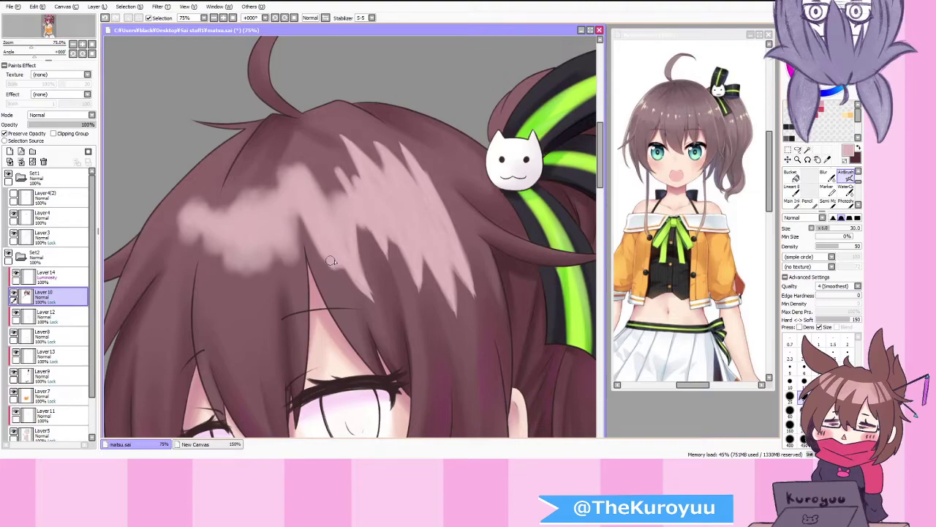
Step: Shape the highlight's middle section into strands and draw its lower edge down into points over the fringe
{"action": "left_click_drag", "start_coordinate": [300, 189], "coordinate": [296, 165]}
{"action": "left_click_drag", "start_coordinate": [330, 224], "coordinate": [319, 188]}
{"action": "left_click_drag", "start_coordinate": [350, 248], "coordinate": [333, 187]}
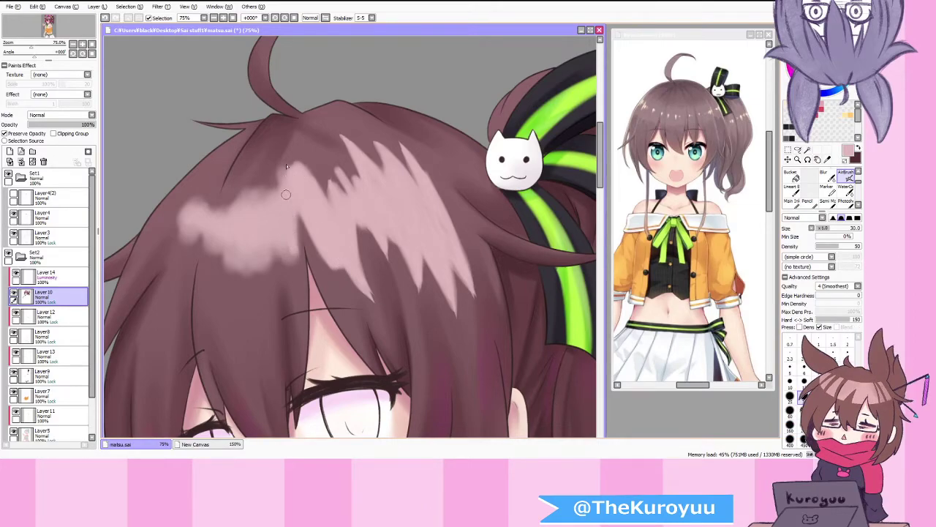
{"action": "left_click_drag", "start_coordinate": [272, 216], "coordinate": [264, 309]}
{"action": "mouse_move", "coordinate": [259, 248]}
{"action": "left_mouse_down"}
{"action": "mouse_move", "coordinate": [261, 301]}
{"action": "mouse_move", "coordinate": [246, 223]}
{"action": "mouse_move", "coordinate": [258, 311]}
{"action": "left_mouse_up"}
{"action": "scroll", "coordinate": [264, 331], "scroll_direction": "down", "scroll_amount": 1}
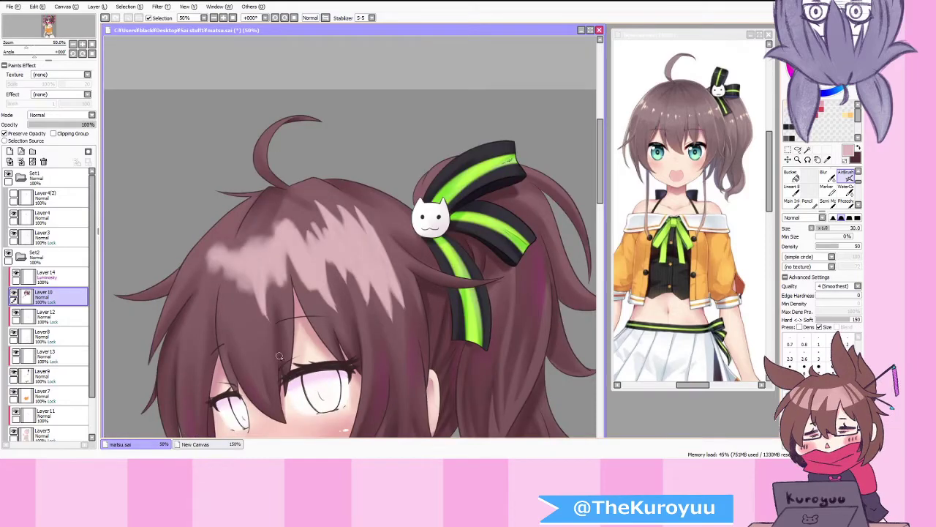
{"action": "scroll", "coordinate": [300, 221], "scroll_direction": "up", "scroll_amount": 1}
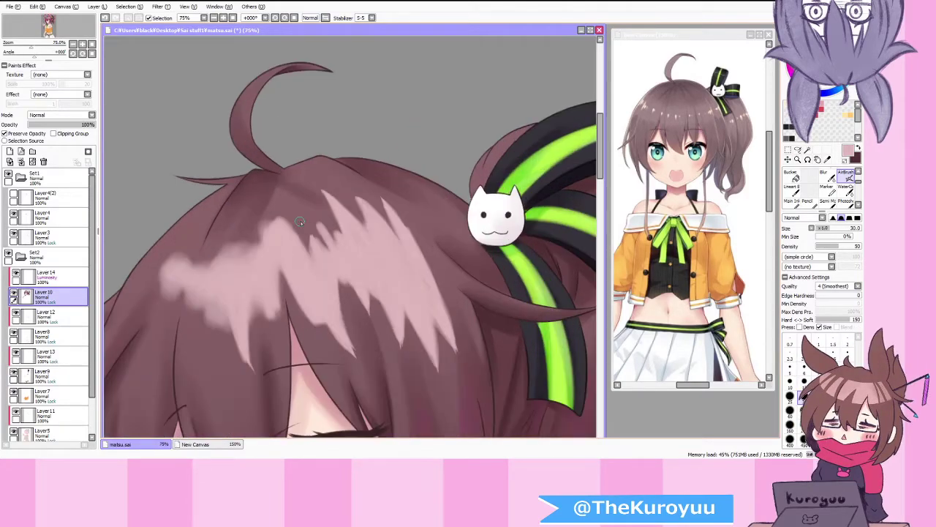
Step: Cut thin gaps between the highlight strands nearest the bow with a darker hair colour at brush size 16
{"action": "mouse_move", "coordinate": [323, 247]}
{"action": "left_mouse_down"}
{"action": "mouse_move", "coordinate": [341, 285]}
{"action": "mouse_move", "coordinate": [395, 332]}
{"action": "left_mouse_up"}
{"action": "left_click", "coordinate": [834, 383]}
{"action": "left_click_drag", "start_coordinate": [363, 267], "coordinate": [401, 342]}
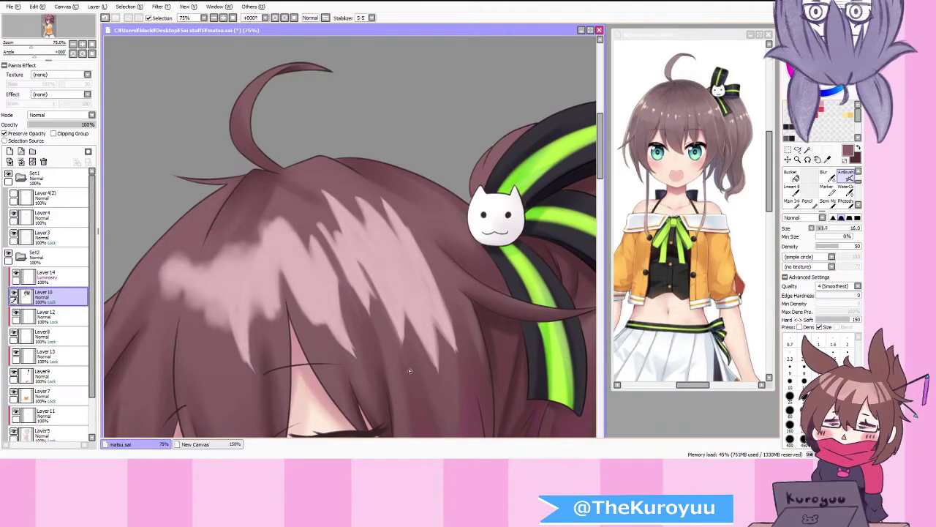
{"action": "scroll", "coordinate": [392, 364], "scroll_direction": "down", "scroll_amount": 5}
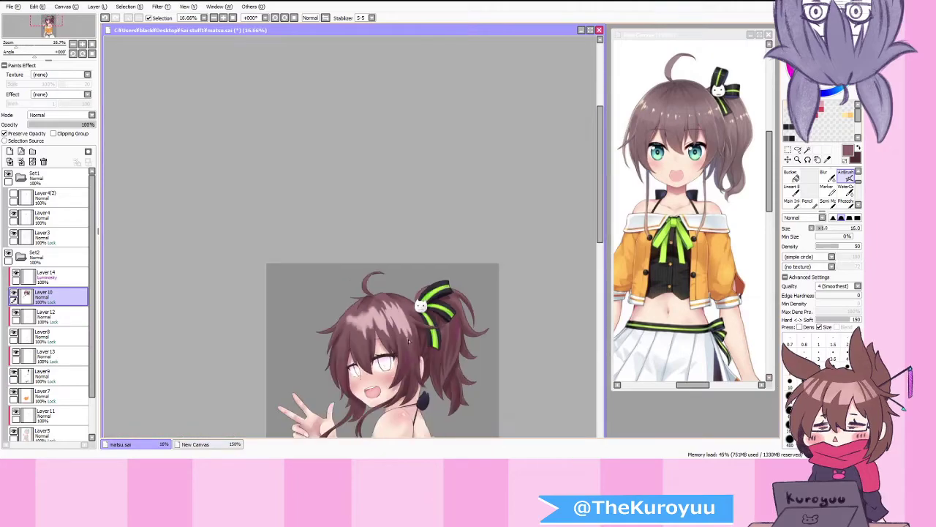
{"action": "scroll", "coordinate": [401, 371], "scroll_direction": "up", "scroll_amount": 2}
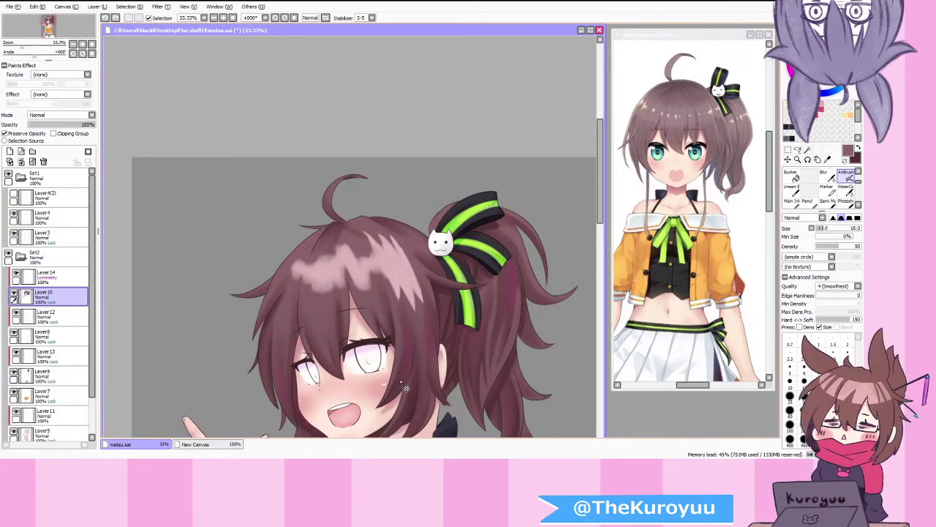
Step: Undo all the highlight strokes on the hair, including the first streak, while keeping the Luminosity layer Layer14
{"action": "key", "text": "ctrl+z"}
{"action": "key", "text": "ctrl+z"}
{"action": "key", "text": "ctrl+z"}
{"action": "key", "text": "ctrl+z"}
{"action": "key", "text": "ctrl+z"}
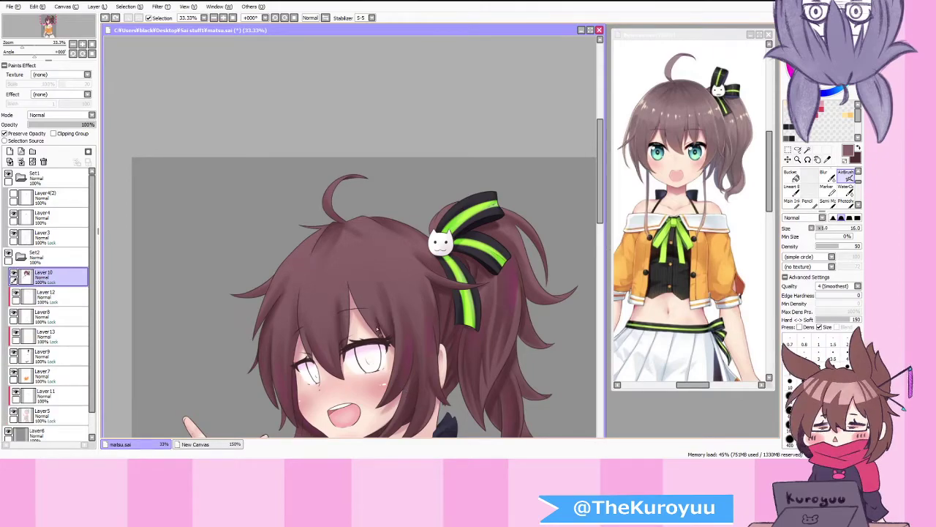
{"action": "left_click", "coordinate": [114, 18]}
{"action": "left_click", "coordinate": [114, 18]}
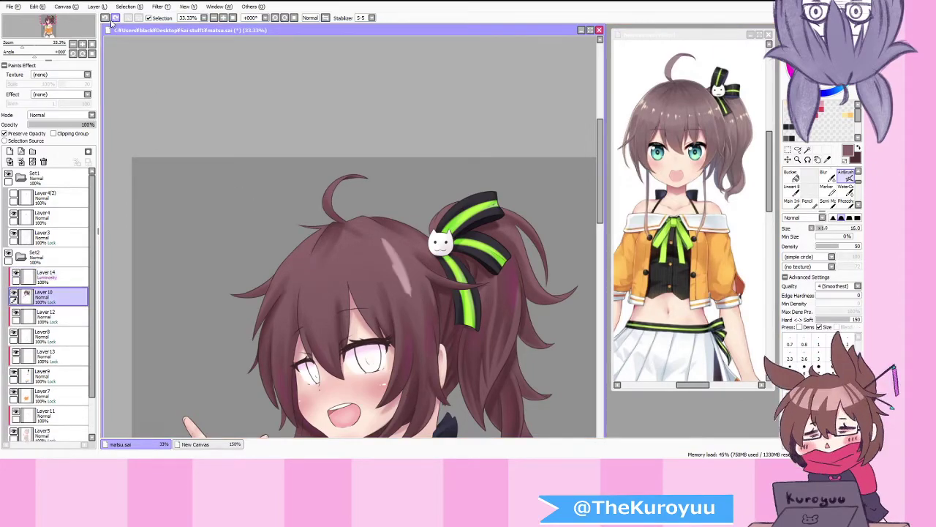
{"action": "left_click", "coordinate": [106, 19]}
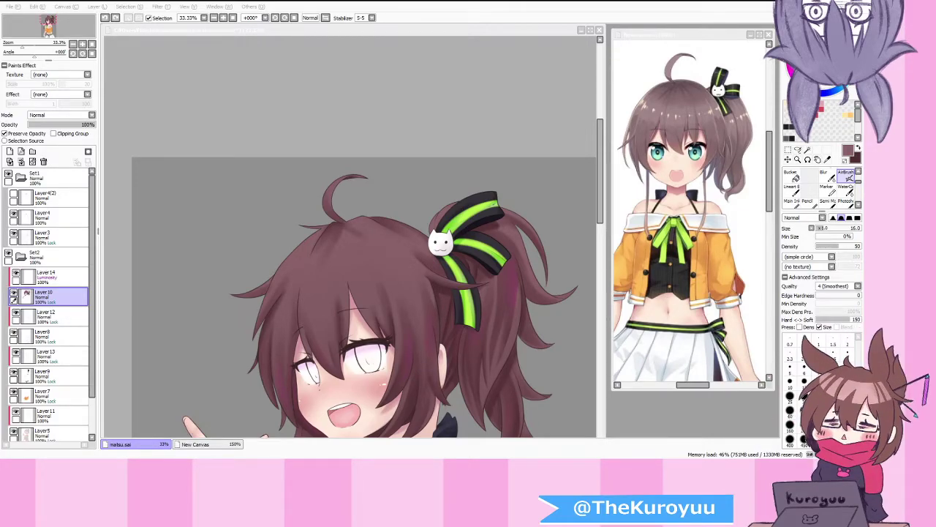
Step: Shift the hair colour on Layer10 to a more muted brown with the hue and saturation filter
{"action": "key", "text": "alt+Tab"}
{"action": "scroll", "coordinate": [411, 183], "scroll_direction": "up", "scroll_amount": 1}
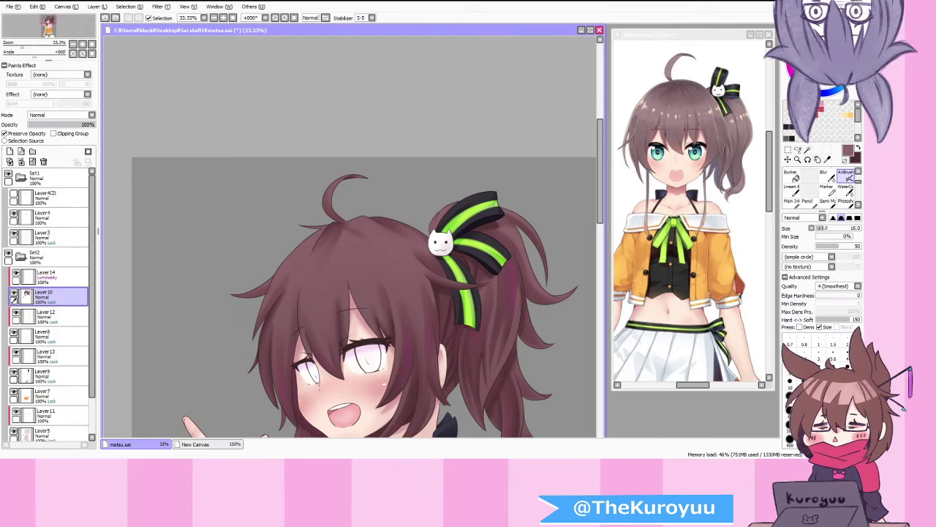
{"action": "scroll", "coordinate": [411, 184], "scroll_direction": "up", "scroll_amount": 2}
{"action": "scroll", "coordinate": [406, 210], "scroll_direction": "down", "scroll_amount": 3}
{"action": "scroll", "coordinate": [405, 210], "scroll_direction": "down", "scroll_amount": 1}
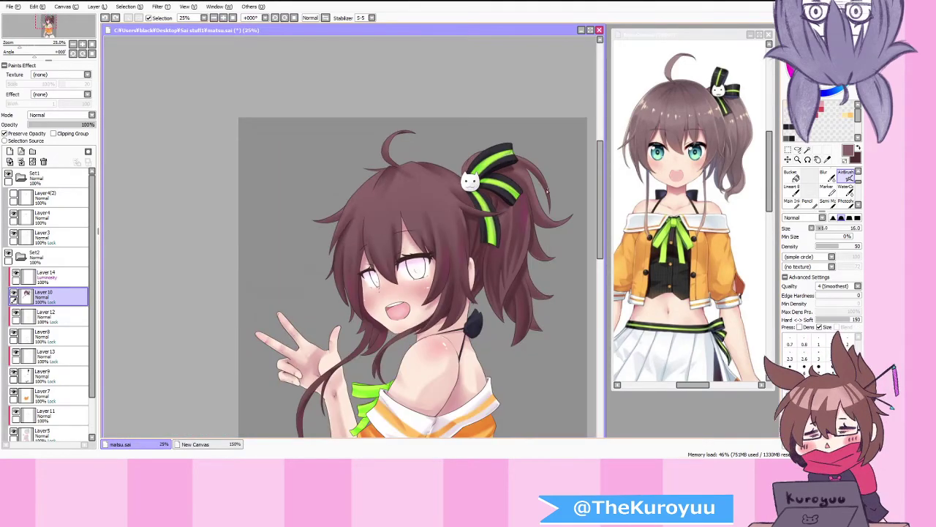
{"action": "left_click", "coordinate": [164, 6]}
{"action": "left_click", "coordinate": [170, 17]}
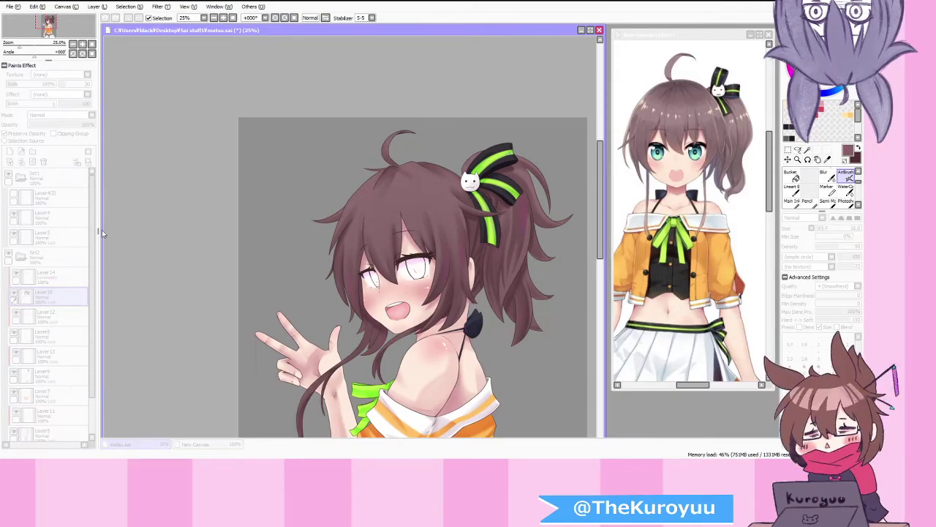
{"action": "left_click", "coordinate": [170, 239]}
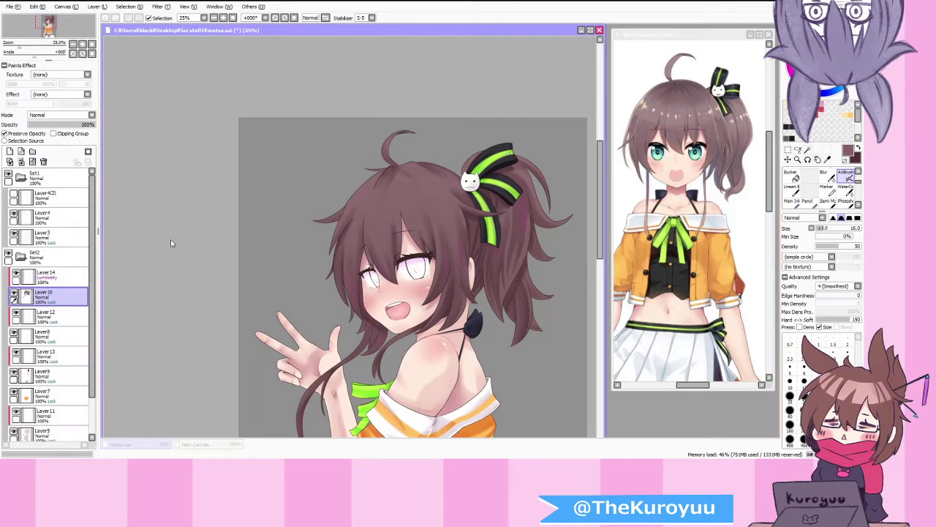
Step: Try an airbrushed pink highlight stroke across the top of the hair at brush size 35
{"action": "scroll", "coordinate": [417, 219], "scroll_direction": "up", "scroll_amount": 1}
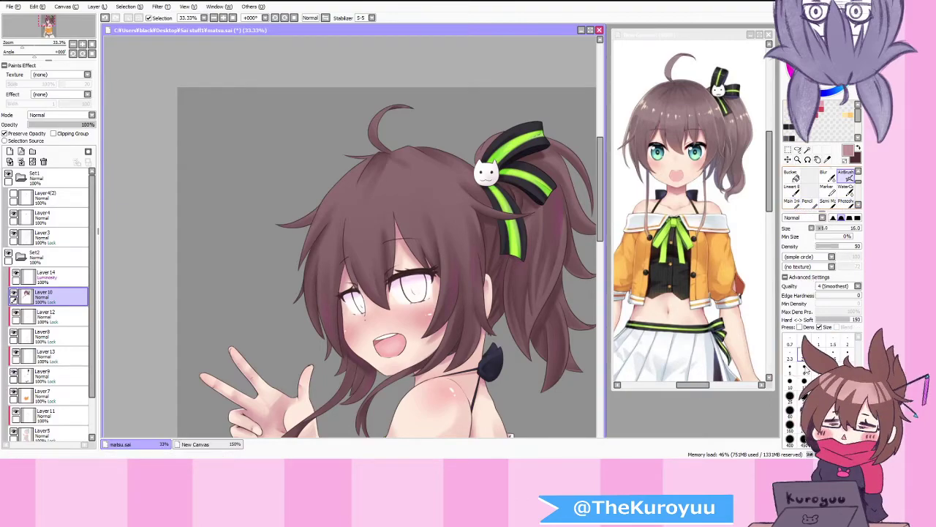
{"action": "left_click", "coordinate": [789, 396]}
{"action": "mouse_move", "coordinate": [461, 187]}
{"action": "left_mouse_down"}
{"action": "mouse_move", "coordinate": [384, 215]}
{"action": "mouse_move", "coordinate": [336, 216]}
{"action": "left_mouse_up"}
{"action": "key", "text": "ctrl+z"}
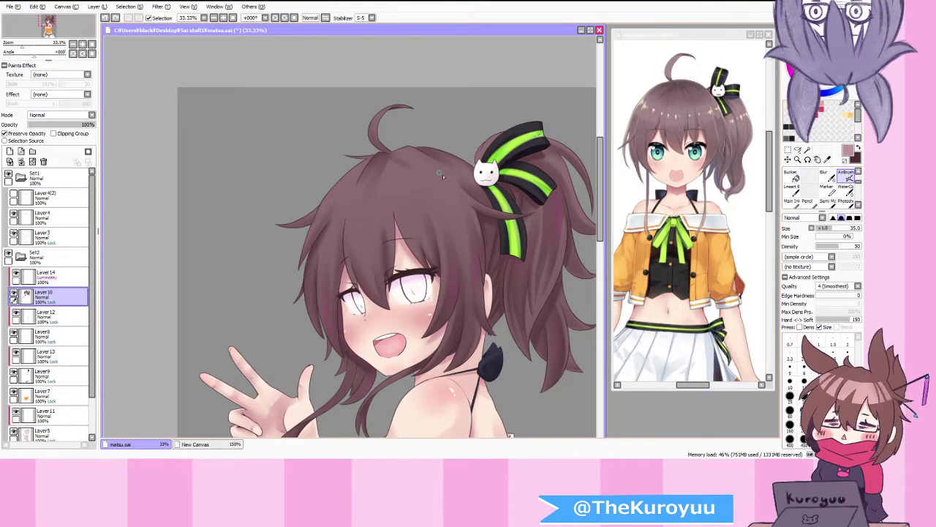
Step: Outline a pink highlight band across the top of the hair with the airbrush at size 35 and fill it in at size 70
{"action": "left_click_drag", "start_coordinate": [452, 196], "coordinate": [349, 215]}
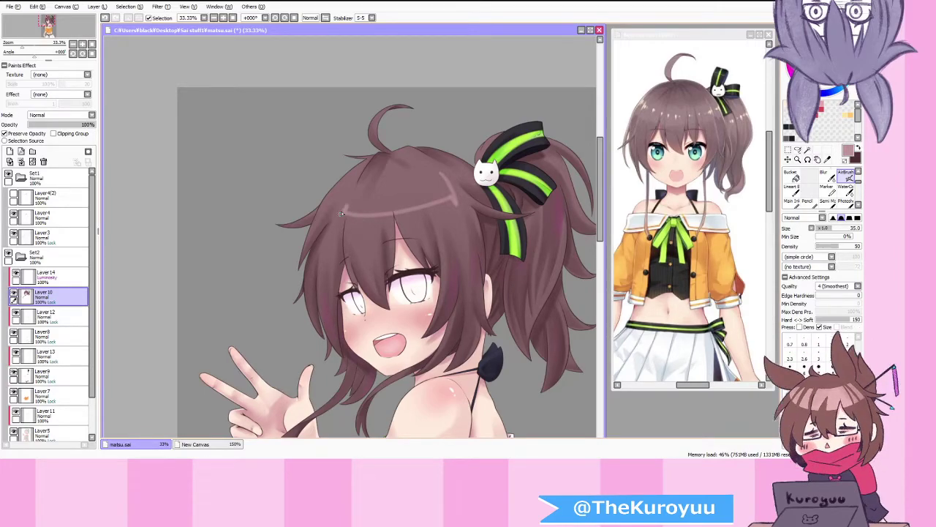
{"action": "key", "text": "ctrl+z"}
{"action": "key", "text": "ctrl+z"}
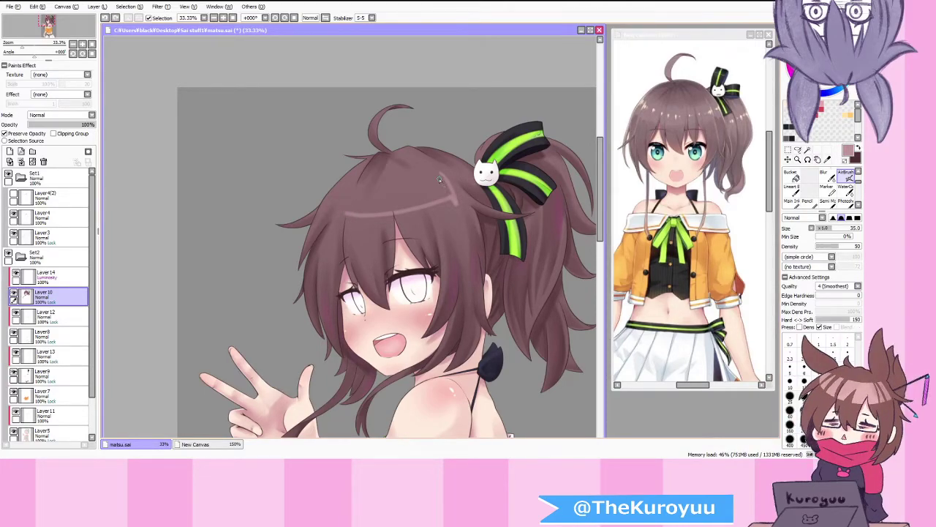
{"action": "mouse_move", "coordinate": [431, 165]}
{"action": "left_mouse_down"}
{"action": "mouse_move", "coordinate": [458, 225]}
{"action": "mouse_move", "coordinate": [444, 198]}
{"action": "mouse_move", "coordinate": [442, 209]}
{"action": "mouse_move", "coordinate": [434, 198]}
{"action": "mouse_move", "coordinate": [406, 211]}
{"action": "mouse_move", "coordinate": [336, 217]}
{"action": "mouse_move", "coordinate": [347, 186]}
{"action": "mouse_move", "coordinate": [432, 166]}
{"action": "left_mouse_up"}
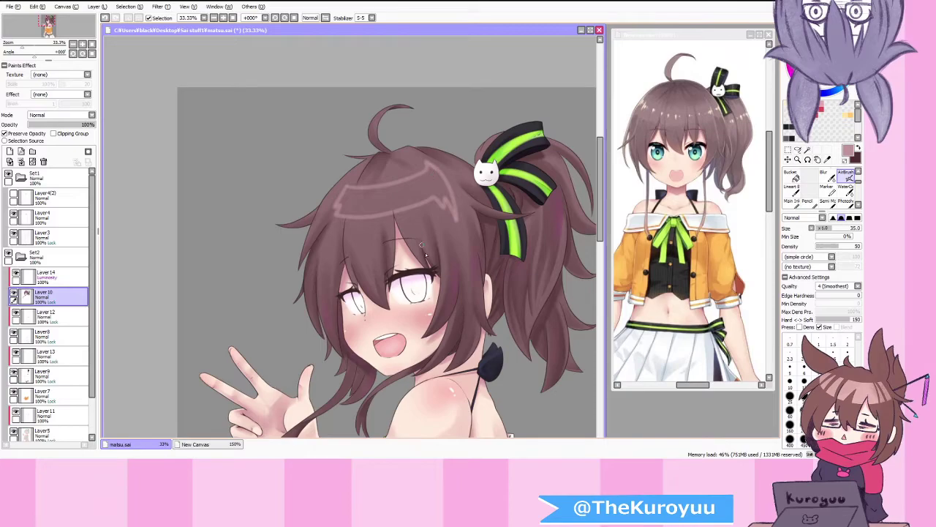
{"action": "scroll", "coordinate": [352, 176], "scroll_direction": "up", "scroll_amount": 1}
{"action": "mouse_move", "coordinate": [352, 175]}
{"action": "left_mouse_down"}
{"action": "mouse_move", "coordinate": [340, 212]}
{"action": "mouse_move", "coordinate": [416, 203]}
{"action": "mouse_move", "coordinate": [487, 179]}
{"action": "mouse_move", "coordinate": [367, 217]}
{"action": "mouse_move", "coordinate": [338, 209]}
{"action": "mouse_move", "coordinate": [482, 180]}
{"action": "mouse_move", "coordinate": [387, 206]}
{"action": "mouse_move", "coordinate": [325, 207]}
{"action": "mouse_move", "coordinate": [453, 183]}
{"action": "mouse_move", "coordinate": [374, 197]}
{"action": "mouse_move", "coordinate": [463, 176]}
{"action": "mouse_move", "coordinate": [352, 198]}
{"action": "mouse_move", "coordinate": [425, 181]}
{"action": "mouse_move", "coordinate": [380, 189]}
{"action": "mouse_move", "coordinate": [391, 179]}
{"action": "mouse_move", "coordinate": [349, 180]}
{"action": "mouse_move", "coordinate": [440, 167]}
{"action": "mouse_move", "coordinate": [471, 148]}
{"action": "mouse_move", "coordinate": [506, 200]}
{"action": "mouse_move", "coordinate": [474, 156]}
{"action": "mouse_move", "coordinate": [469, 175]}
{"action": "mouse_move", "coordinate": [475, 170]}
{"action": "mouse_move", "coordinate": [376, 177]}
{"action": "mouse_move", "coordinate": [455, 162]}
{"action": "left_mouse_up"}
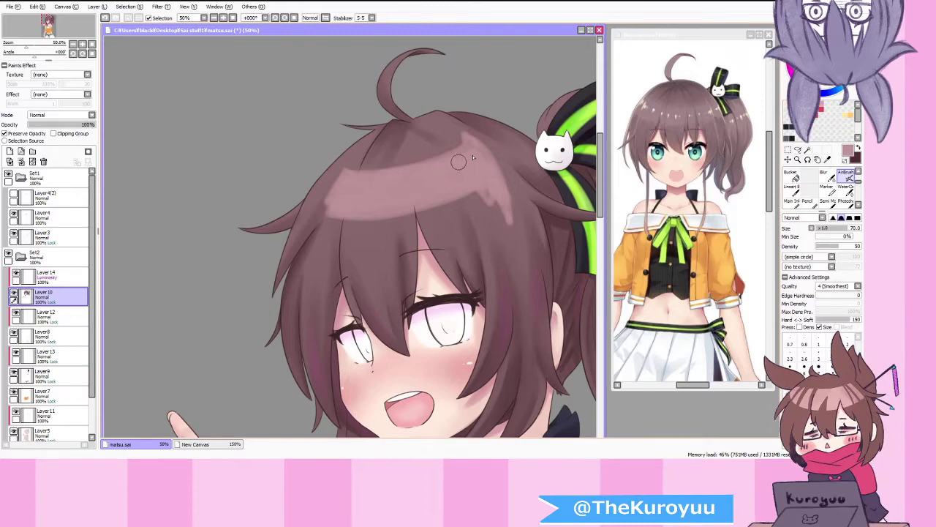
Step: Blend the highlight band's edges with the watercolour brush at size 200 and sharpen its pointed strands near the bow with the airbrush at size 35
{"action": "key", "text": "c"}
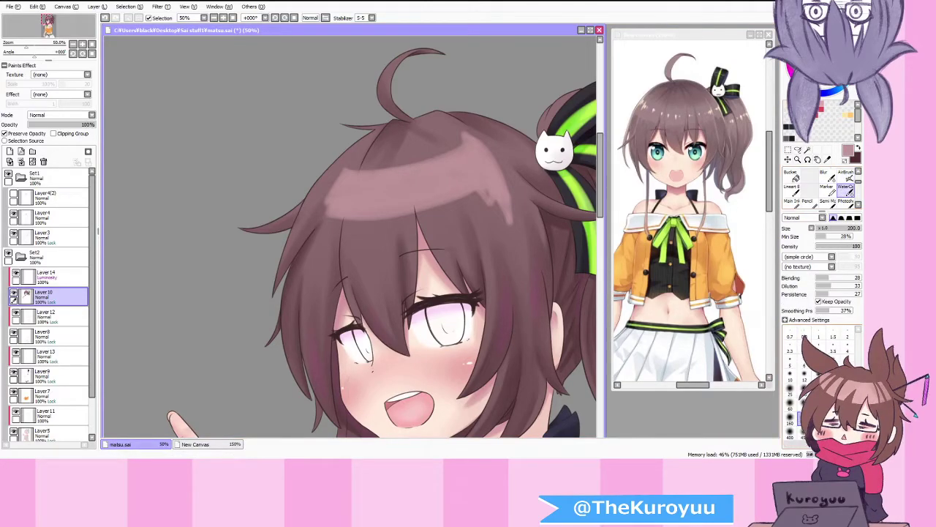
{"action": "mouse_move", "coordinate": [481, 241]}
{"action": "left_mouse_down"}
{"action": "mouse_move", "coordinate": [465, 172]}
{"action": "mouse_move", "coordinate": [368, 202]}
{"action": "mouse_move", "coordinate": [474, 169]}
{"action": "mouse_move", "coordinate": [362, 204]}
{"action": "mouse_move", "coordinate": [392, 192]}
{"action": "mouse_move", "coordinate": [325, 195]}
{"action": "mouse_move", "coordinate": [368, 195]}
{"action": "mouse_move", "coordinate": [314, 185]}
{"action": "mouse_move", "coordinate": [376, 209]}
{"action": "mouse_move", "coordinate": [317, 196]}
{"action": "mouse_move", "coordinate": [368, 196]}
{"action": "mouse_move", "coordinate": [336, 178]}
{"action": "left_mouse_up"}
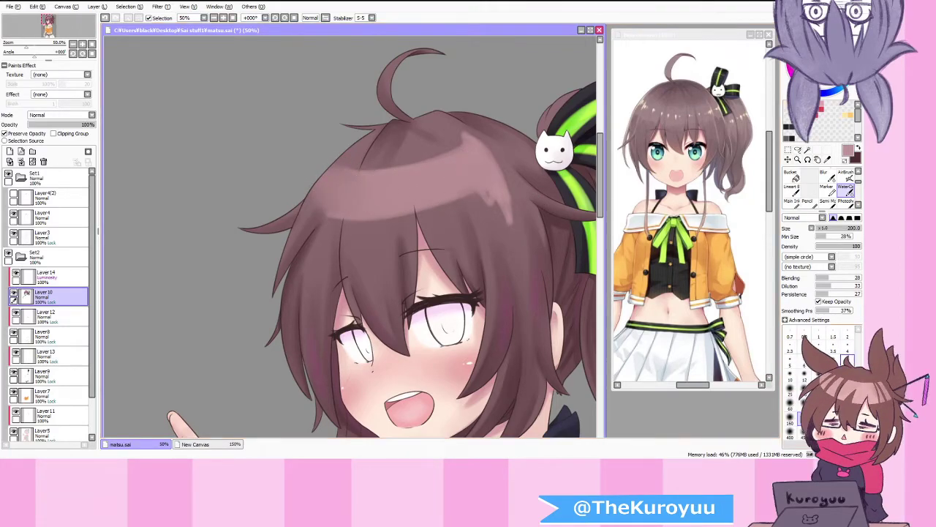
{"action": "left_click", "coordinate": [846, 178]}
{"action": "left_click", "coordinate": [818, 398]}
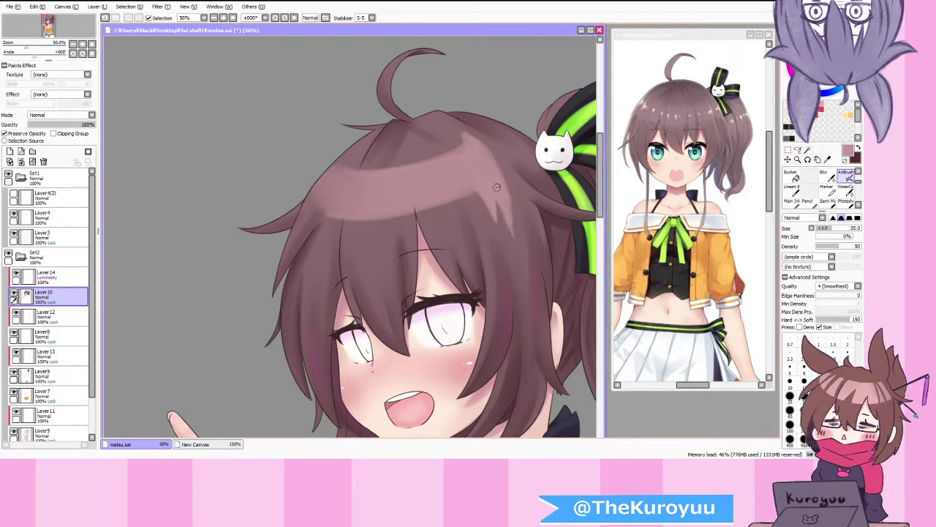
{"action": "left_click_drag", "start_coordinate": [504, 205], "coordinate": [513, 231]}
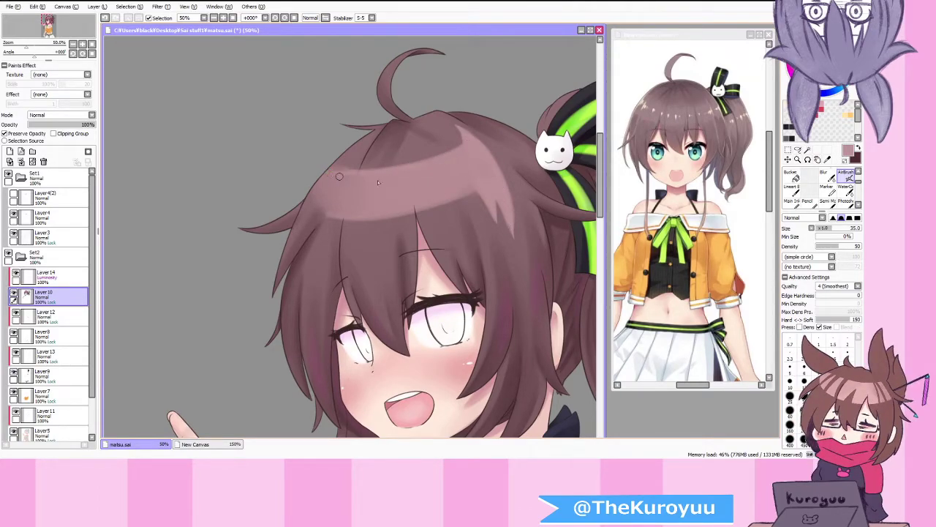
Step: Smooth the highlight band and its strand tips near the bow with the watercolour brush, reducing the size from 200 to 70
{"action": "key", "text": "c"}
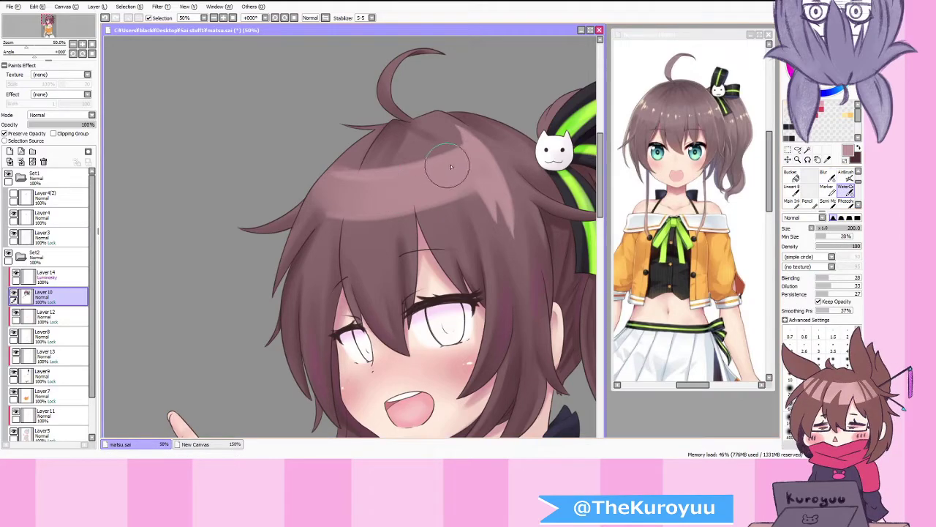
{"action": "left_click", "coordinate": [834, 404]}
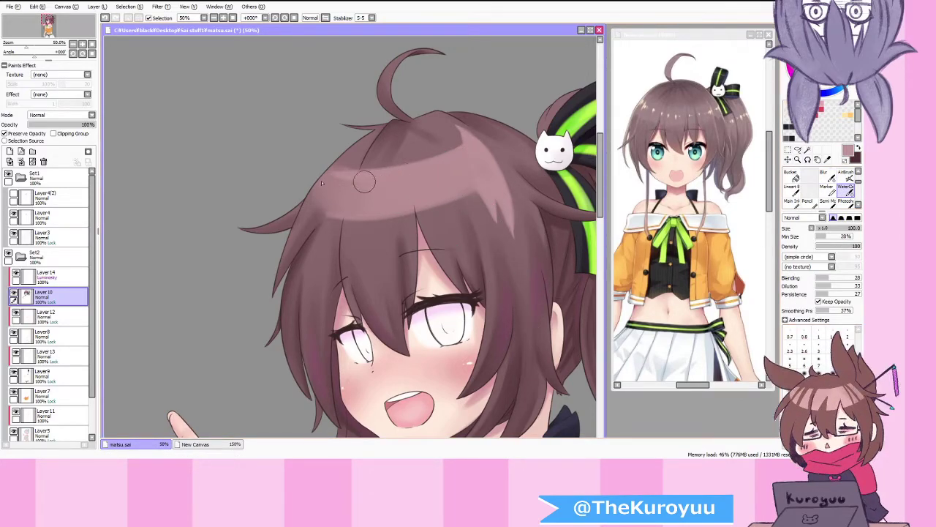
{"action": "key", "text": "bracketleft"}
{"action": "key", "text": "bracketleft"}
{"action": "key", "text": "bracketleft"}
{"action": "key", "text": "bracketleft"}
{"action": "key", "text": "bracketleft"}
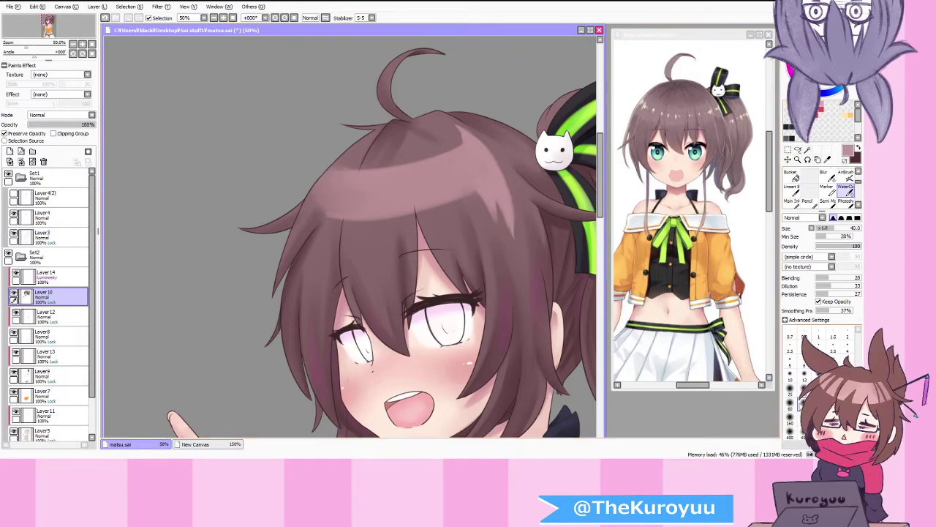
{"action": "key", "text": "bracketright"}
{"action": "key", "text": "bracketright"}
{"action": "key", "text": "bracketright"}
{"action": "left_click_drag", "start_coordinate": [508, 211], "coordinate": [515, 260]}
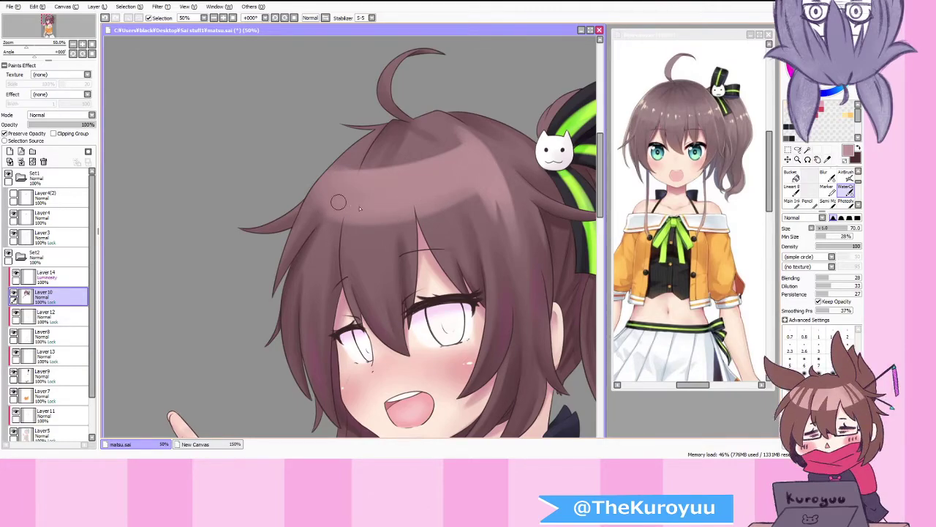
Step: Airbrush dark notches into the highlight above the central fringe parting with a sampled hair brown at sizes 35 and 14
{"action": "left_click", "coordinate": [845, 176]}
{"action": "right_click", "coordinate": [441, 225]}
{"action": "scroll", "coordinate": [431, 228], "scroll_direction": "up", "scroll_amount": 1}
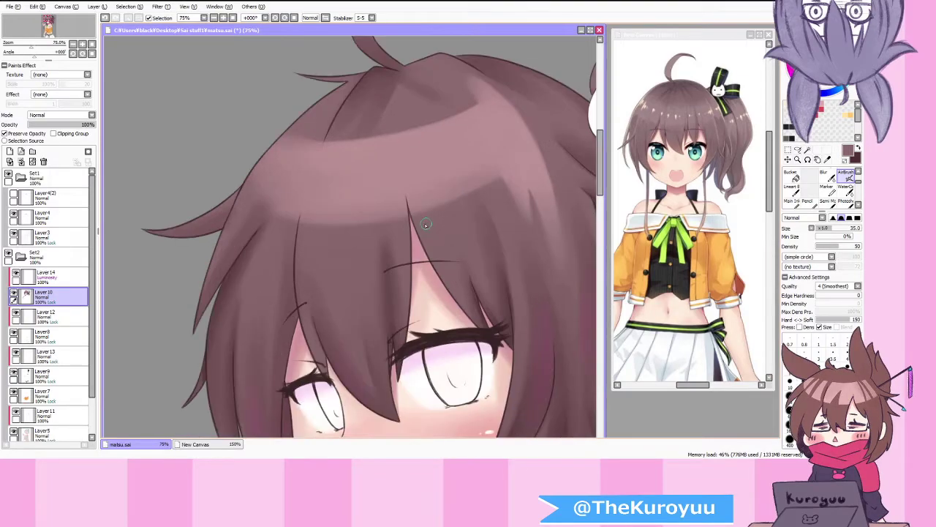
{"action": "left_click_drag", "start_coordinate": [416, 219], "coordinate": [401, 173]}
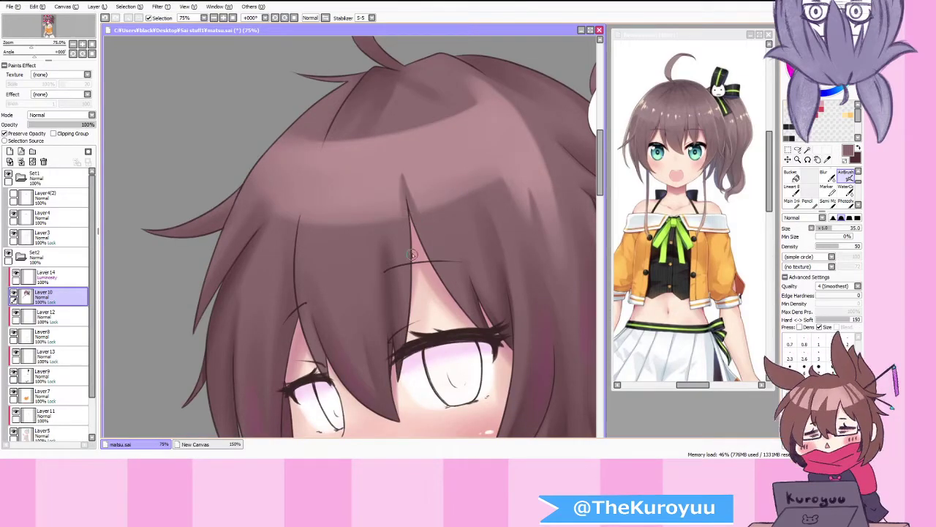
{"action": "left_click", "coordinate": [818, 380]}
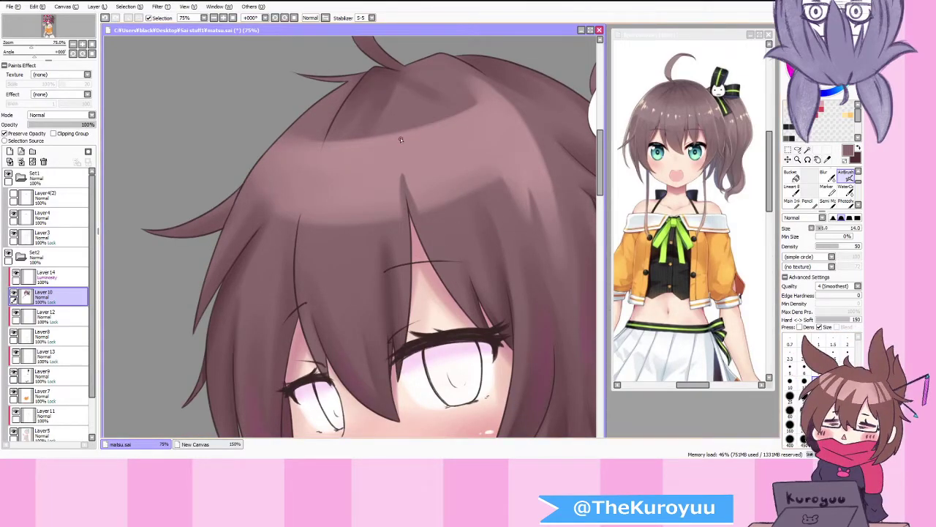
{"action": "left_click_drag", "start_coordinate": [397, 126], "coordinate": [397, 149]}
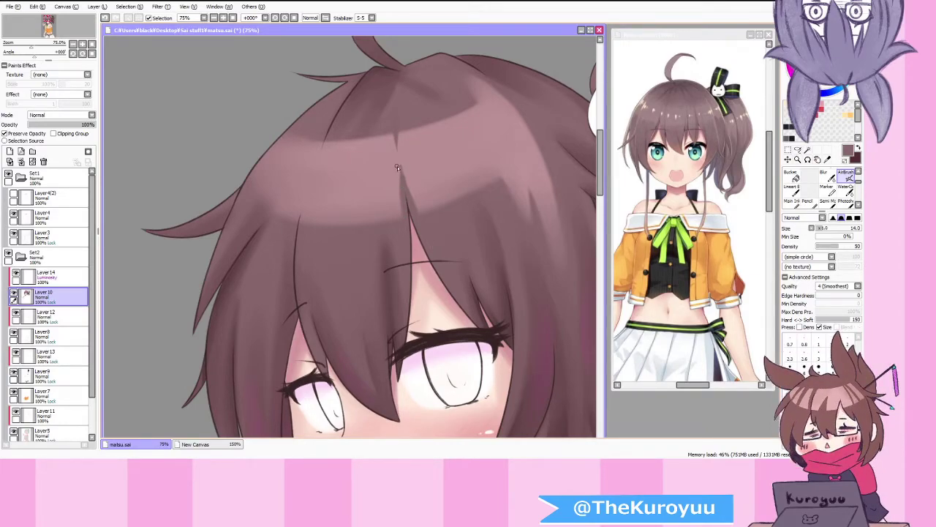
Step: Cut tapered dark gaps into the highlight on the bow side of the hair, raising the airbrush size to 30
{"action": "mouse_move", "coordinate": [510, 193]}
{"action": "left_mouse_down"}
{"action": "mouse_move", "coordinate": [482, 142]}
{"action": "mouse_move", "coordinate": [503, 211]}
{"action": "left_mouse_up"}
{"action": "left_click", "coordinate": [805, 398]}
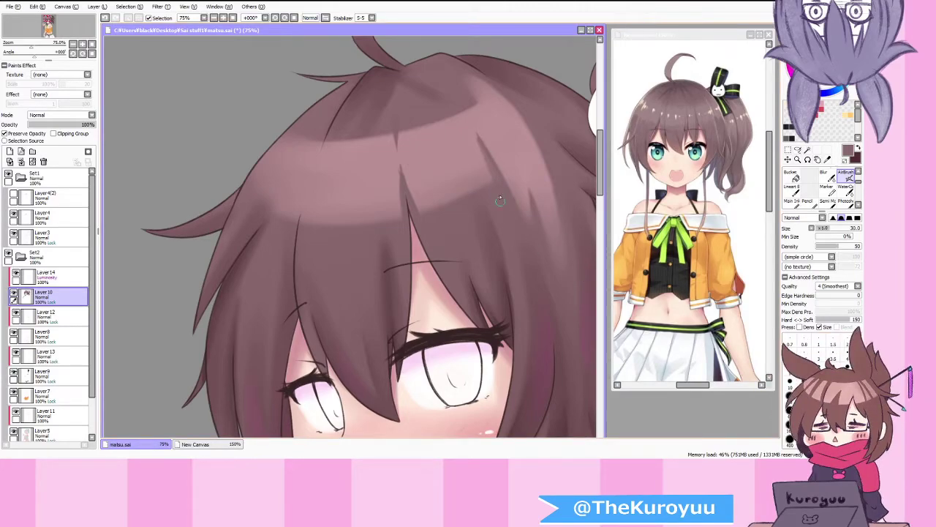
{"action": "key", "text": "ctrl+z"}
{"action": "mouse_move", "coordinate": [478, 139]}
{"action": "left_mouse_down"}
{"action": "mouse_move", "coordinate": [520, 245]}
{"action": "mouse_move", "coordinate": [545, 222]}
{"action": "mouse_move", "coordinate": [545, 233]}
{"action": "mouse_move", "coordinate": [512, 147]}
{"action": "left_mouse_up"}
{"action": "key", "text": "ctrl+z"}
{"action": "mouse_move", "coordinate": [536, 222]}
{"action": "left_mouse_down"}
{"action": "mouse_move", "coordinate": [527, 181]}
{"action": "mouse_move", "coordinate": [550, 269]}
{"action": "left_mouse_up"}
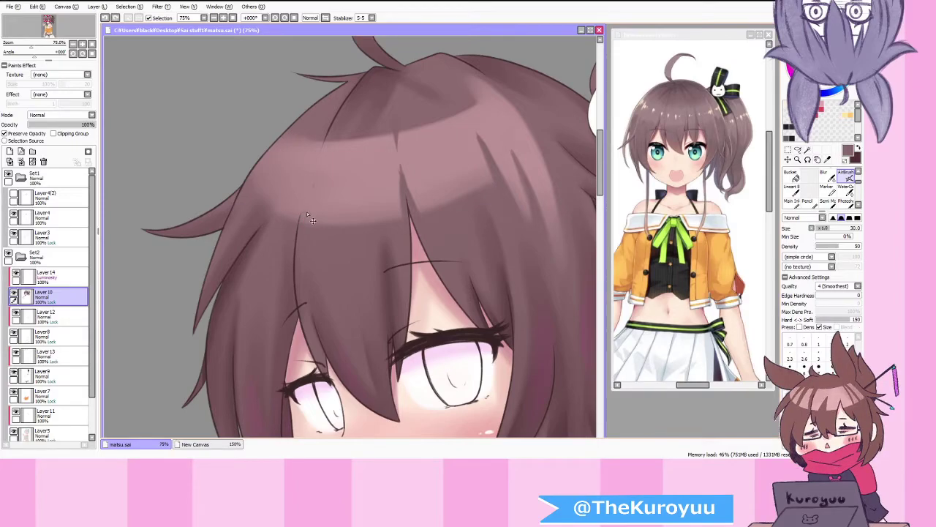
Step: Airbrush thin dark strand gaps through the highlight on the side of the hair away from the bow at size 30
{"action": "mouse_move", "coordinate": [329, 136]}
{"action": "left_mouse_down"}
{"action": "mouse_move", "coordinate": [303, 253]}
{"action": "mouse_move", "coordinate": [335, 127]}
{"action": "mouse_move", "coordinate": [299, 256]}
{"action": "mouse_move", "coordinate": [307, 212]}
{"action": "left_mouse_up"}
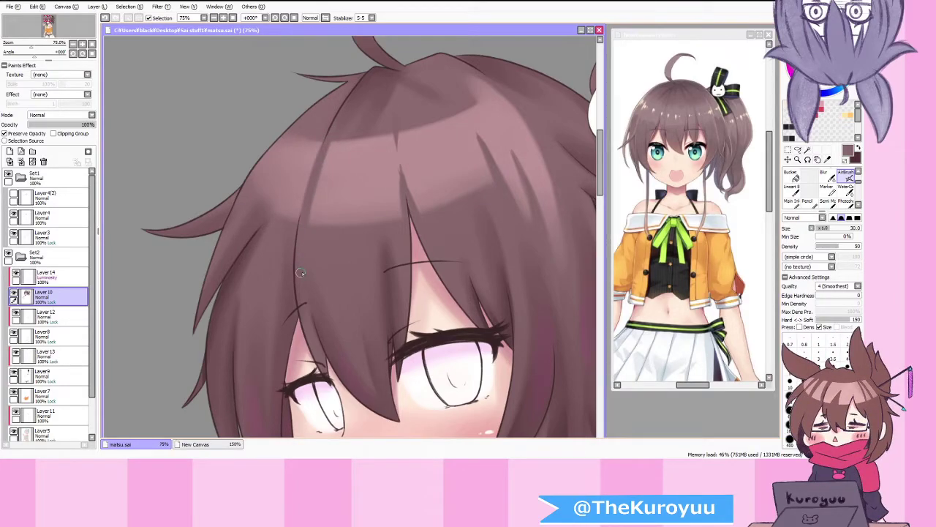
{"action": "left_click_drag", "start_coordinate": [334, 152], "coordinate": [324, 215]}
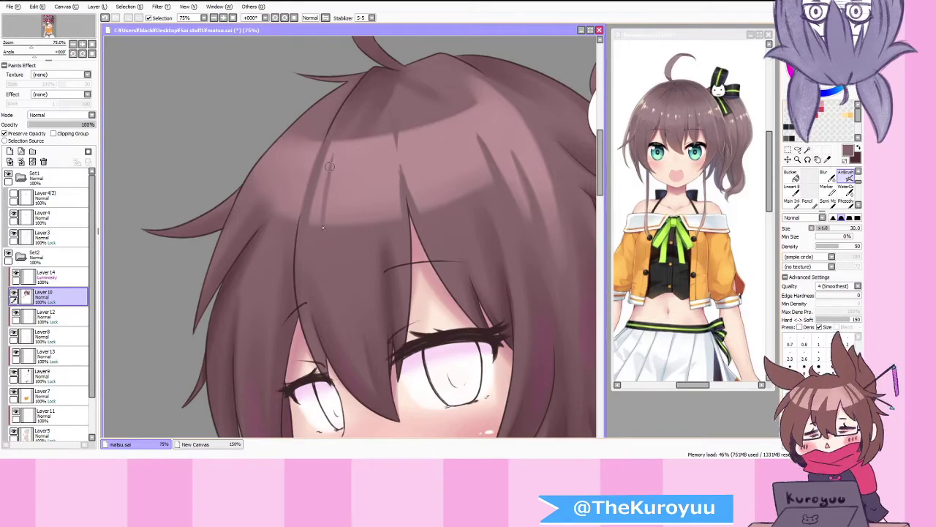
{"action": "left_click_drag", "start_coordinate": [330, 163], "coordinate": [322, 213]}
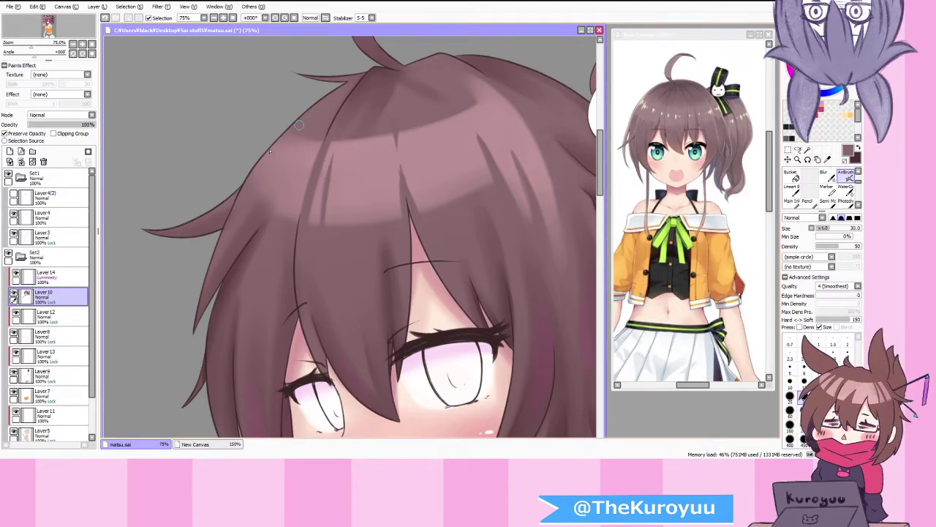
{"action": "left_click_drag", "start_coordinate": [301, 124], "coordinate": [262, 169]}
{"action": "key", "text": "ctrl+z"}
{"action": "mouse_move", "coordinate": [300, 117]}
{"action": "left_mouse_down"}
{"action": "mouse_move", "coordinate": [236, 210]}
{"action": "mouse_move", "coordinate": [312, 111]}
{"action": "mouse_move", "coordinate": [261, 161]}
{"action": "left_mouse_up"}
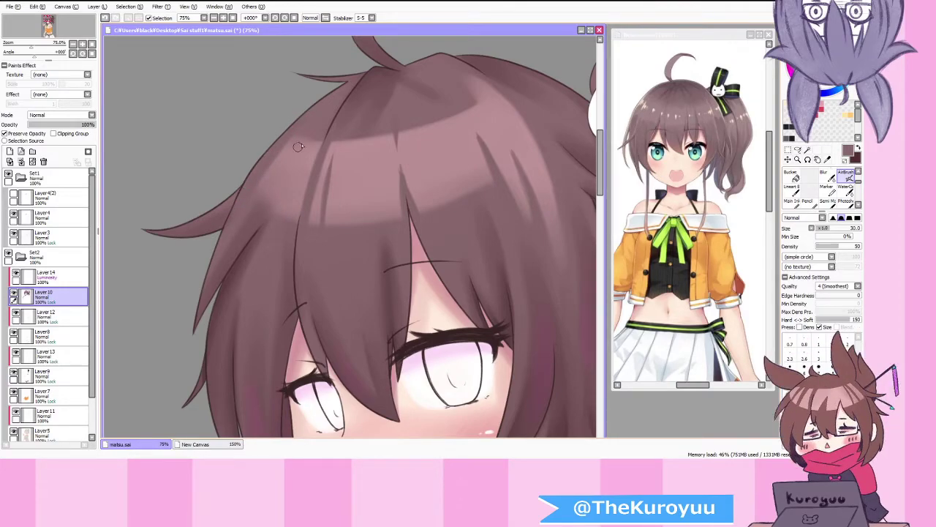
{"action": "left_click_drag", "start_coordinate": [316, 109], "coordinate": [285, 167]}
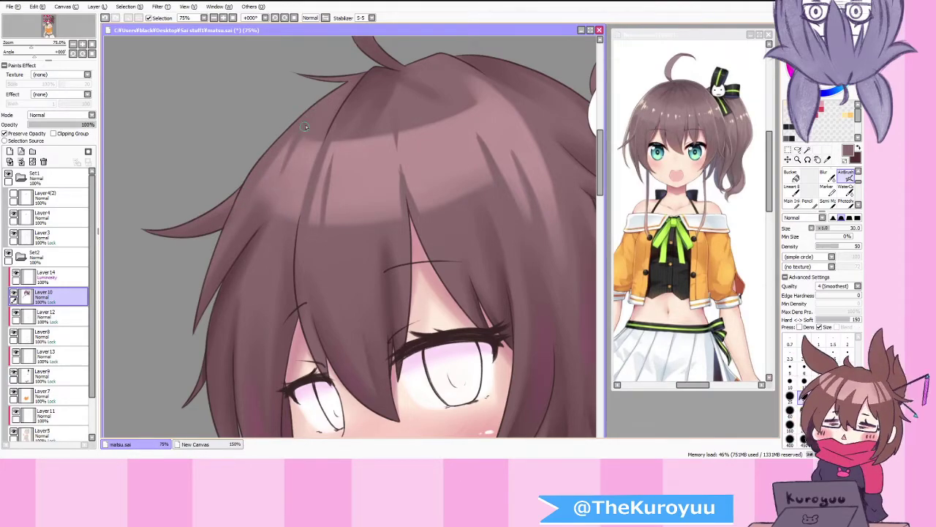
Step: Soften the dark strand gaps in the highlight with the watercolour brush at size 35
{"action": "left_click", "coordinate": [847, 192]}
{"action": "left_click", "coordinate": [819, 375]}
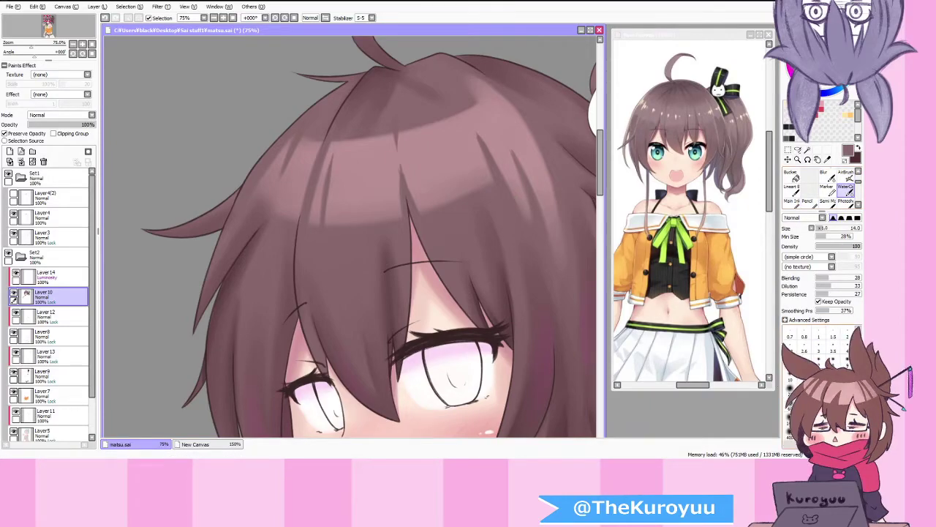
{"action": "left_click", "coordinate": [819, 389]}
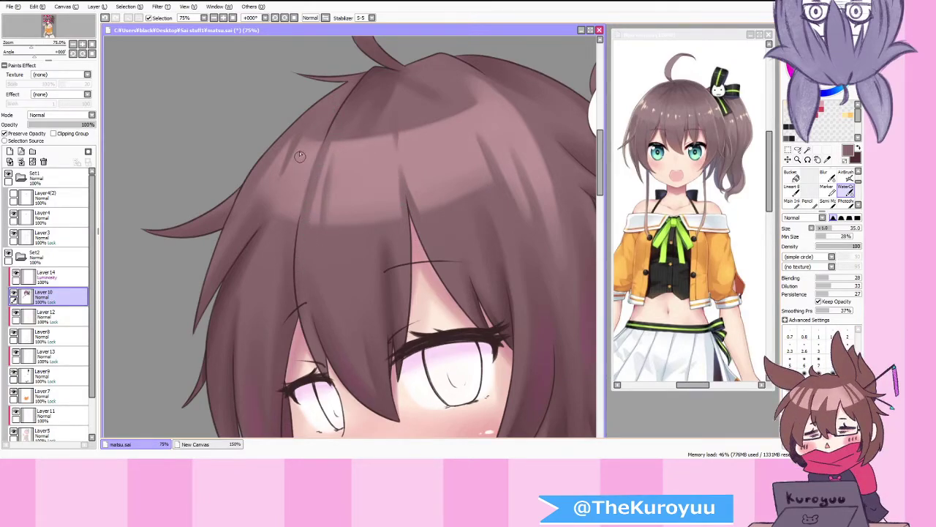
{"action": "scroll", "coordinate": [247, 223], "scroll_direction": "down", "scroll_amount": 3}
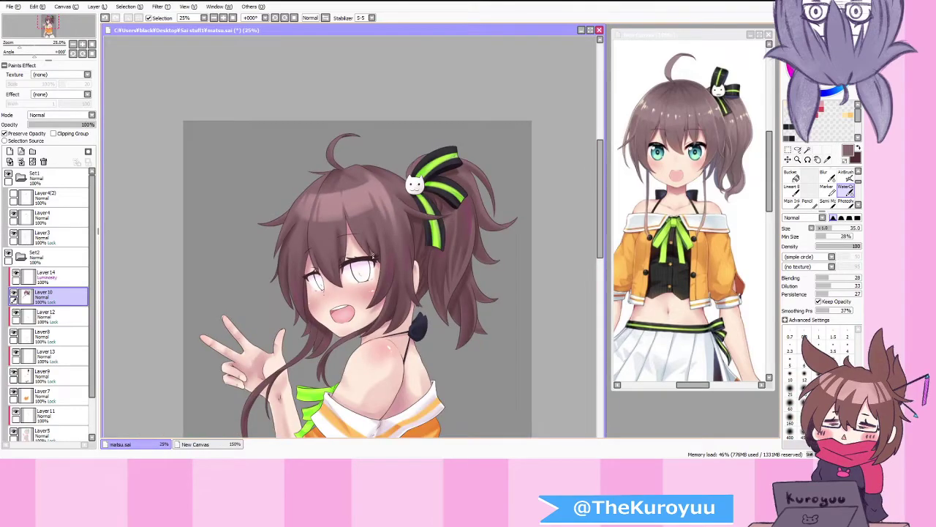
{"action": "scroll", "coordinate": [324, 259], "scroll_direction": "up", "scroll_amount": 1}
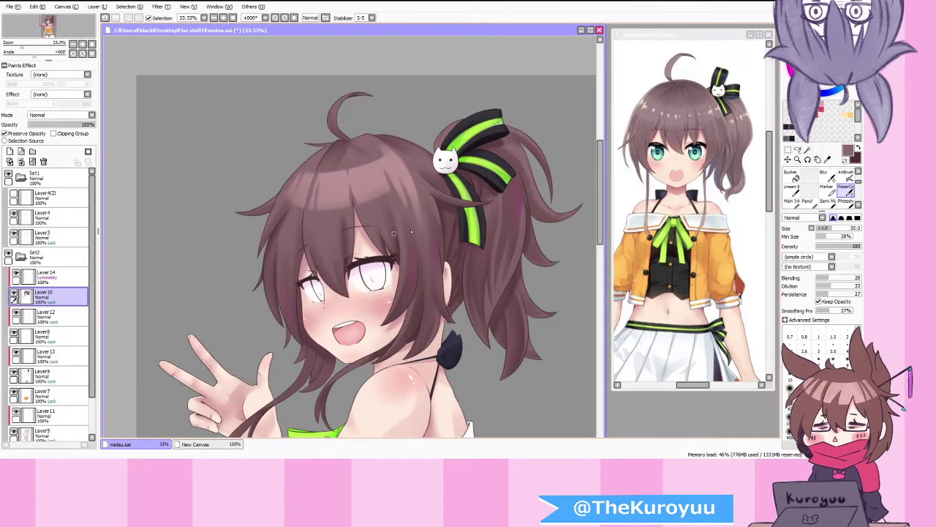
Step: Add small white glints to the hair highlight with the airbrush at size 30 and blend them with the watercolour brush at size 35
{"action": "left_click", "coordinate": [846, 176]}
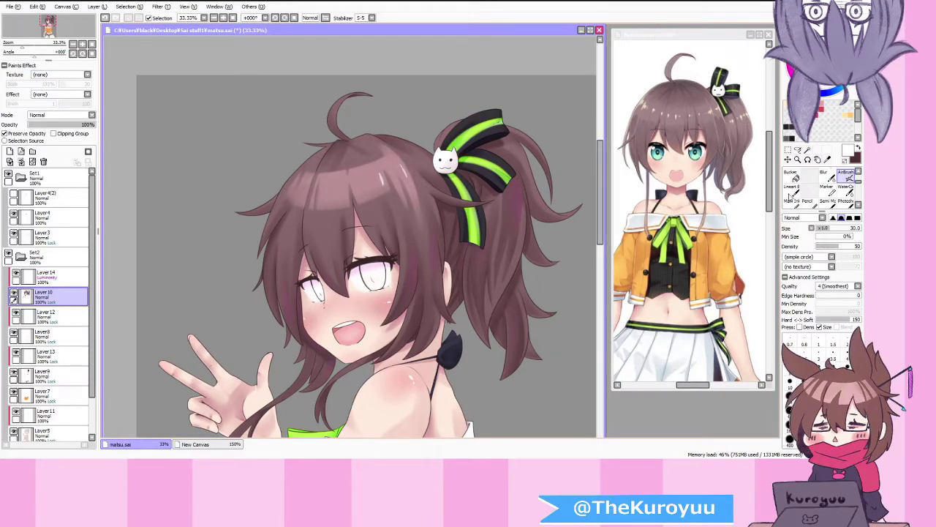
{"action": "key", "text": "c"}
{"action": "scroll", "coordinate": [402, 183], "scroll_direction": "up", "scroll_amount": 1}
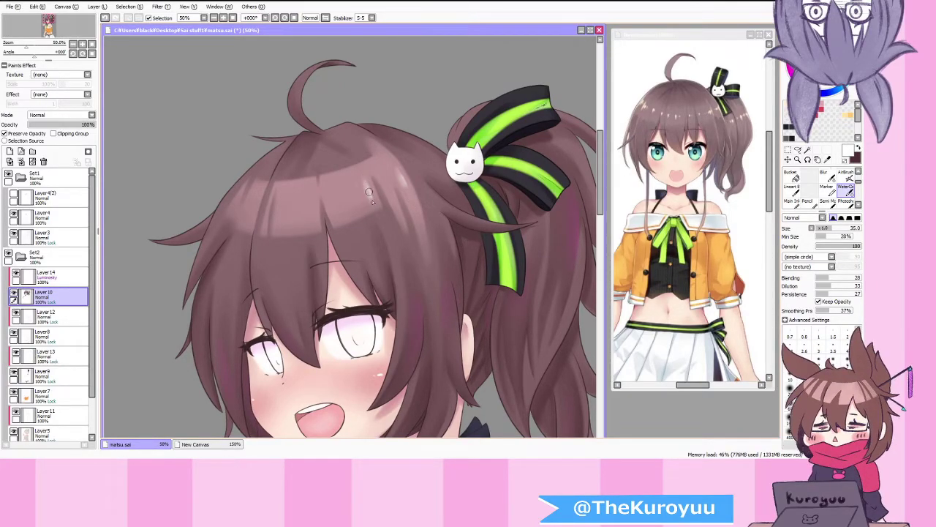
{"action": "scroll", "coordinate": [373, 213], "scroll_direction": "down", "scroll_amount": 3}
{"action": "scroll", "coordinate": [386, 322], "scroll_direction": "up", "scroll_amount": 1}
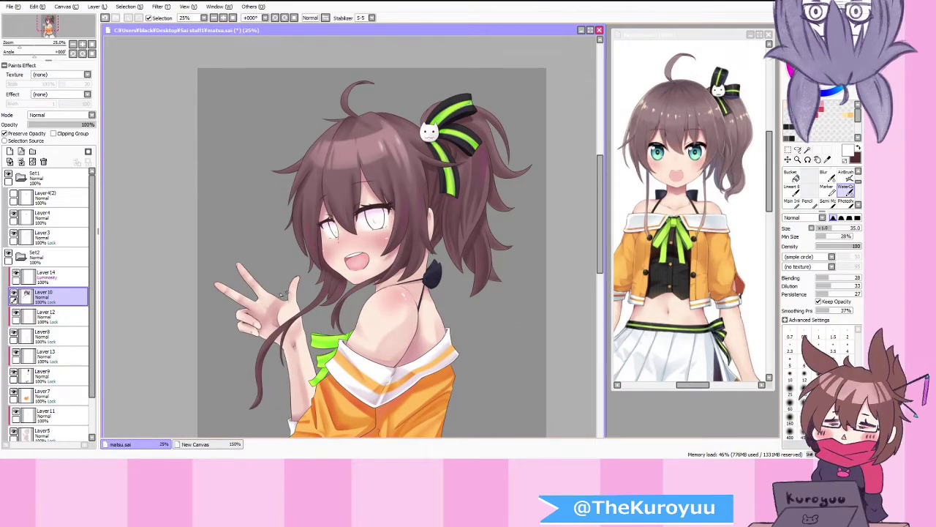
Step: Add a new layer and outline both irises with the main ink brush at size 40 in turquoise sampled from the reference's eye
{"action": "left_click", "coordinate": [10, 151]}
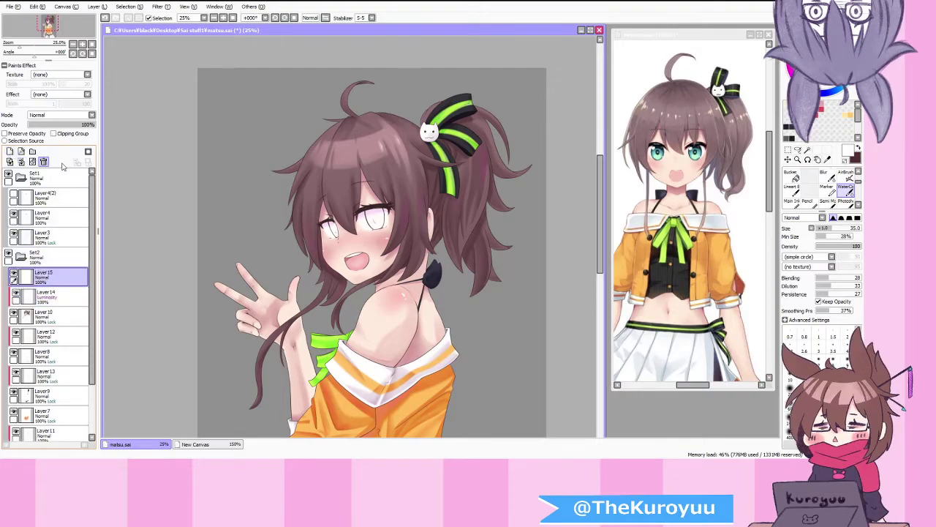
{"action": "left_click", "coordinate": [701, 153], "text": "alt"}
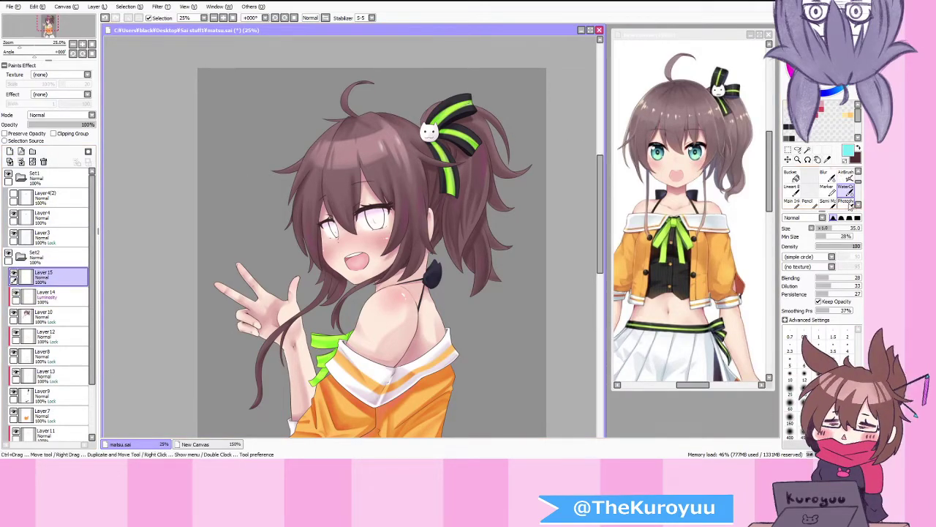
{"action": "key", "text": "n"}
{"action": "scroll", "coordinate": [369, 219], "scroll_direction": "up", "scroll_amount": 3}
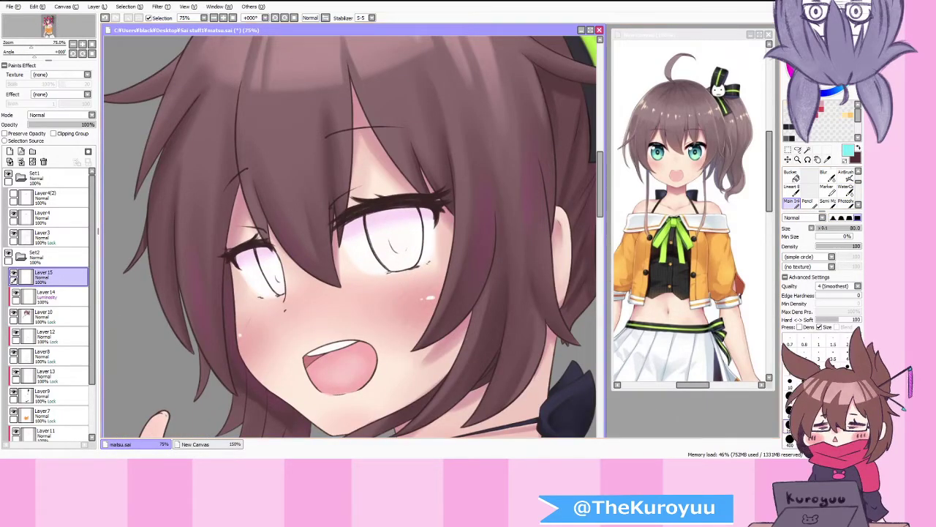
{"action": "mouse_move", "coordinate": [366, 214]}
{"action": "left_mouse_down"}
{"action": "mouse_move", "coordinate": [385, 259]}
{"action": "mouse_move", "coordinate": [406, 265]}
{"action": "mouse_move", "coordinate": [418, 245]}
{"action": "mouse_move", "coordinate": [415, 218]}
{"action": "mouse_move", "coordinate": [386, 211]}
{"action": "left_mouse_up"}
{"action": "mouse_move", "coordinate": [258, 246]}
{"action": "left_mouse_down"}
{"action": "mouse_move", "coordinate": [270, 284]}
{"action": "mouse_move", "coordinate": [284, 279]}
{"action": "mouse_move", "coordinate": [264, 247]}
{"action": "left_mouse_up"}
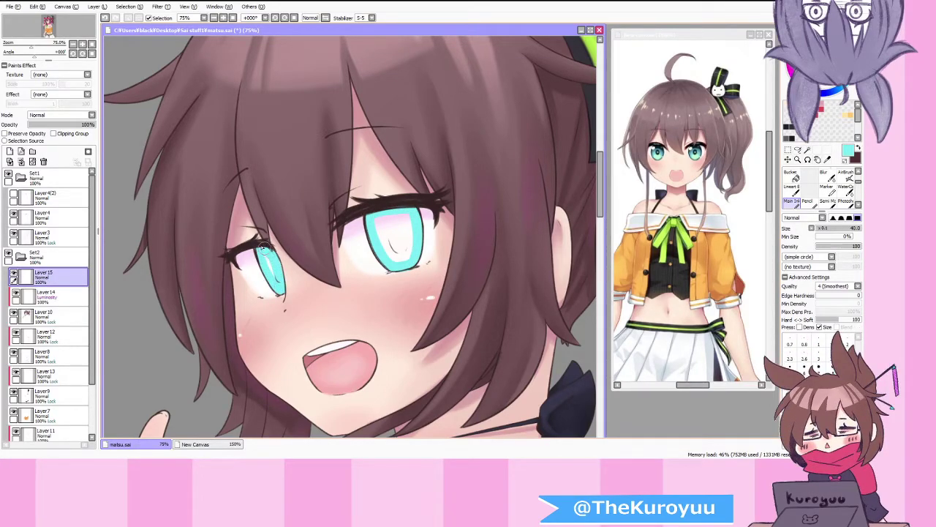
Step: Tidy the turquoise rims with the main ink brush and bucket-fill the open centre of the larger iris
{"action": "scroll", "coordinate": [278, 282], "scroll_direction": "up", "scroll_amount": 2}
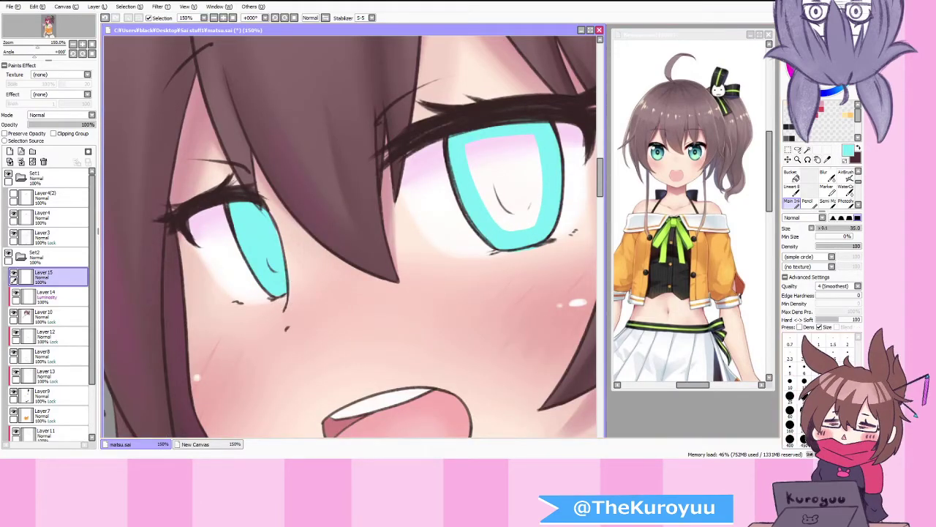
{"action": "left_click", "coordinate": [819, 384]}
{"action": "key", "text": "e"}
{"action": "scroll", "coordinate": [528, 260], "scroll_direction": "up", "scroll_amount": 1}
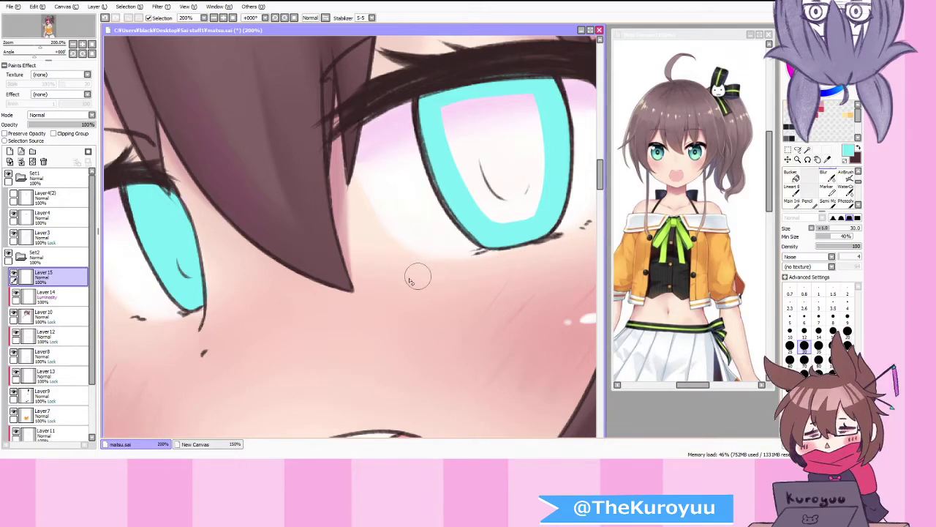
{"action": "key", "text": "n"}
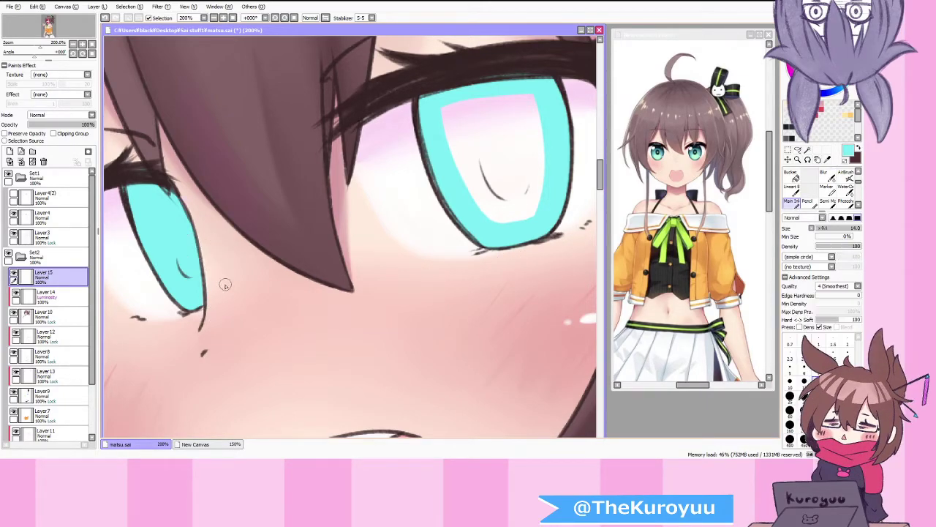
{"action": "scroll", "coordinate": [204, 260], "scroll_direction": "down", "scroll_amount": 1}
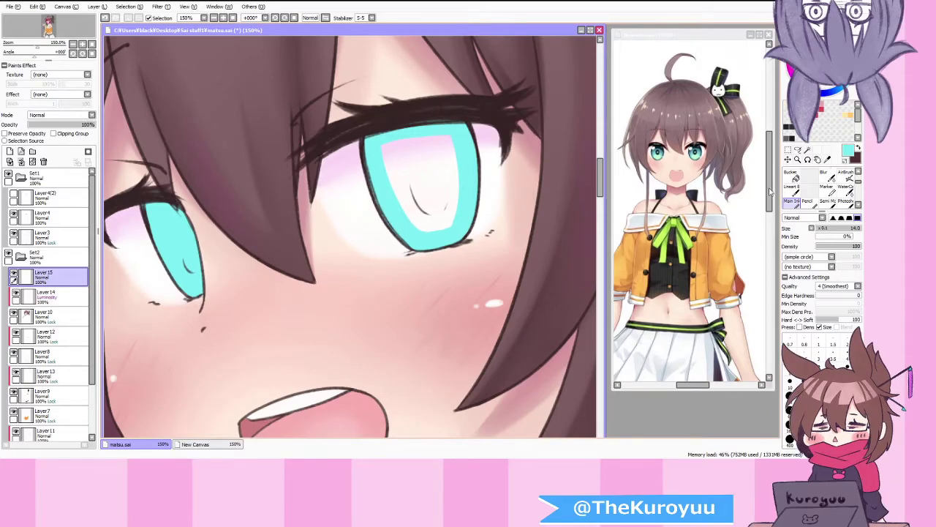
{"action": "left_click", "coordinate": [792, 176]}
{"action": "left_click", "coordinate": [439, 183]}
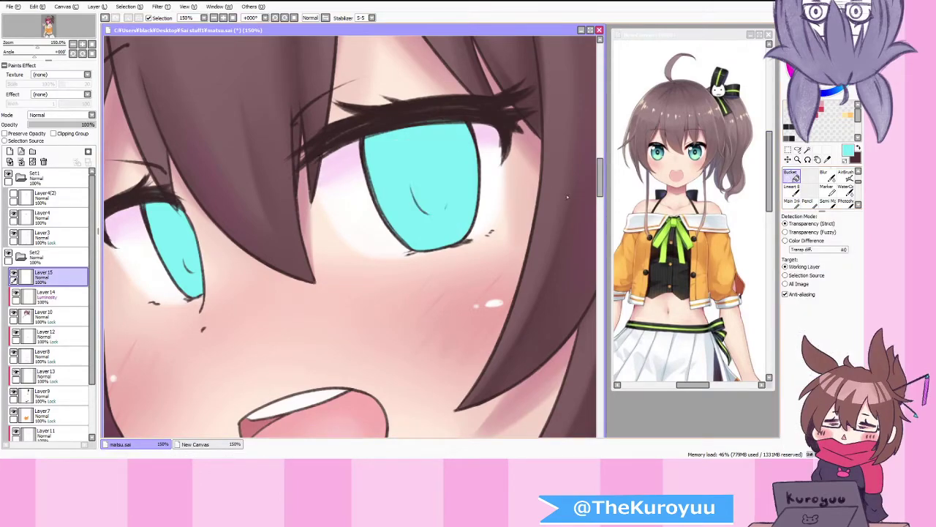
Step: Preserve the iris layer's opacity and shade the upper part of both irises in darker teal with the watercolour brush at size 160
{"action": "left_click", "coordinate": [793, 202]}
{"action": "scroll", "coordinate": [216, 233], "scroll_direction": "down", "scroll_amount": 1}
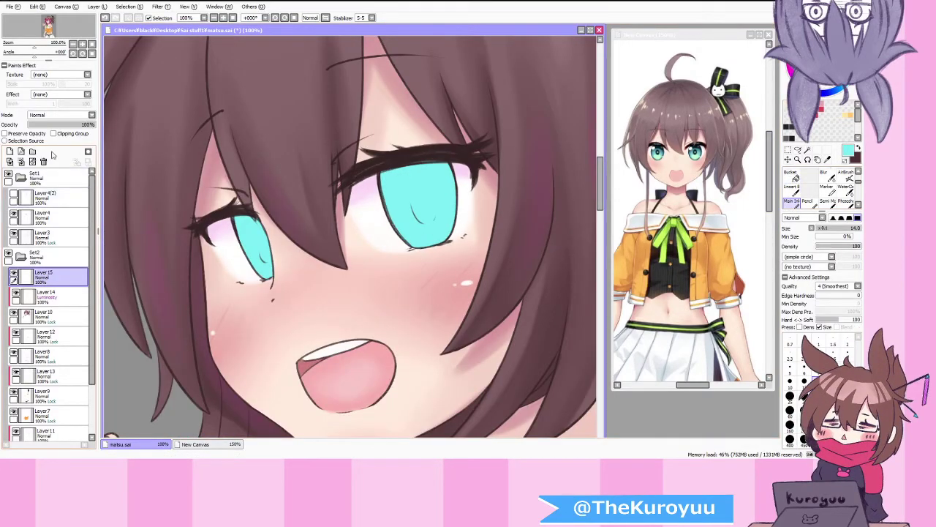
{"action": "left_click", "coordinate": [5, 133]}
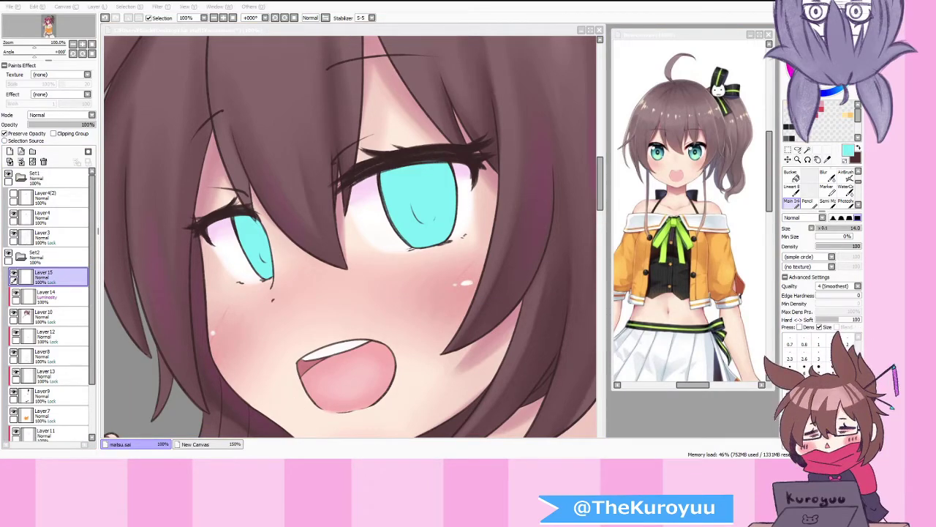
{"action": "left_click", "coordinate": [274, 450]}
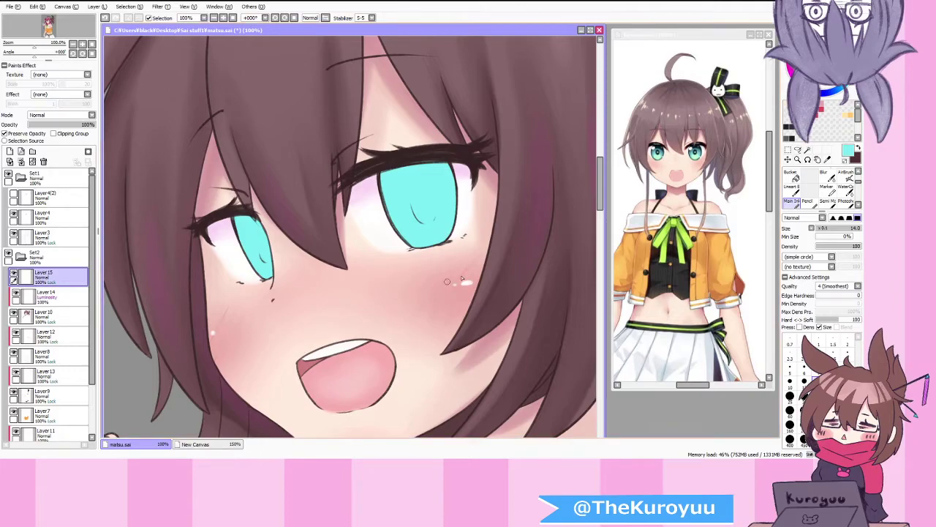
{"action": "left_click", "coordinate": [846, 188]}
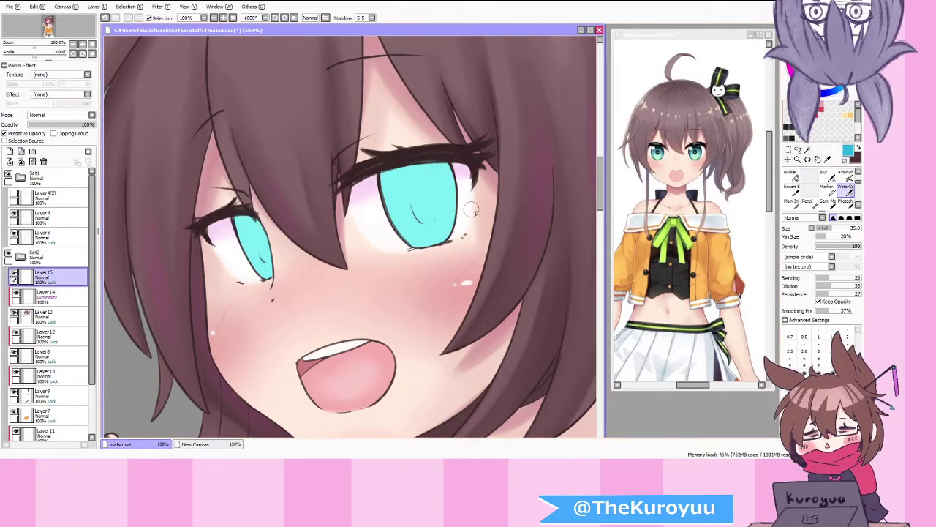
{"action": "left_click", "coordinate": [789, 418]}
{"action": "mouse_move", "coordinate": [484, 193]}
{"action": "left_mouse_down"}
{"action": "mouse_move", "coordinate": [512, 197]}
{"action": "mouse_move", "coordinate": [501, 162]}
{"action": "left_mouse_up"}
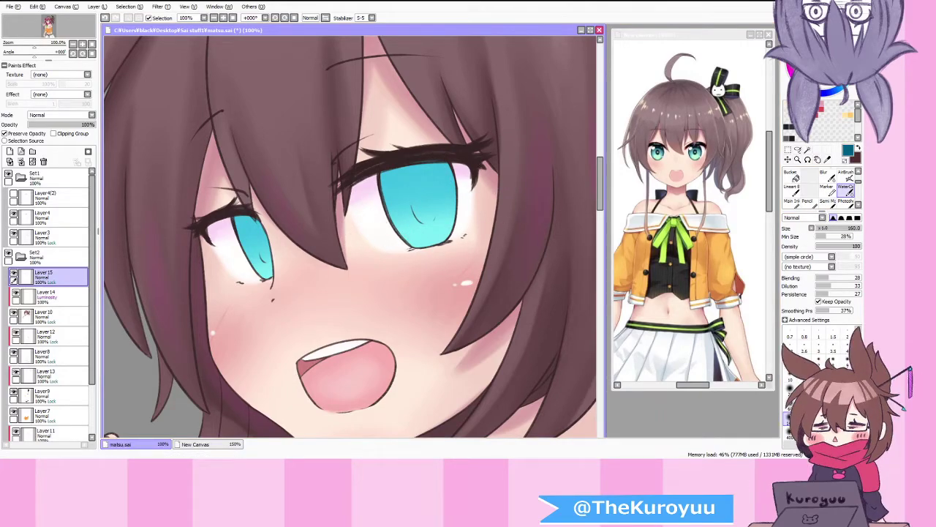
Step: Airbrush a dark teal U-shaped pupil and a dark band beneath the upper lid in the larger iris at size 16
{"action": "left_click", "coordinate": [846, 172]}
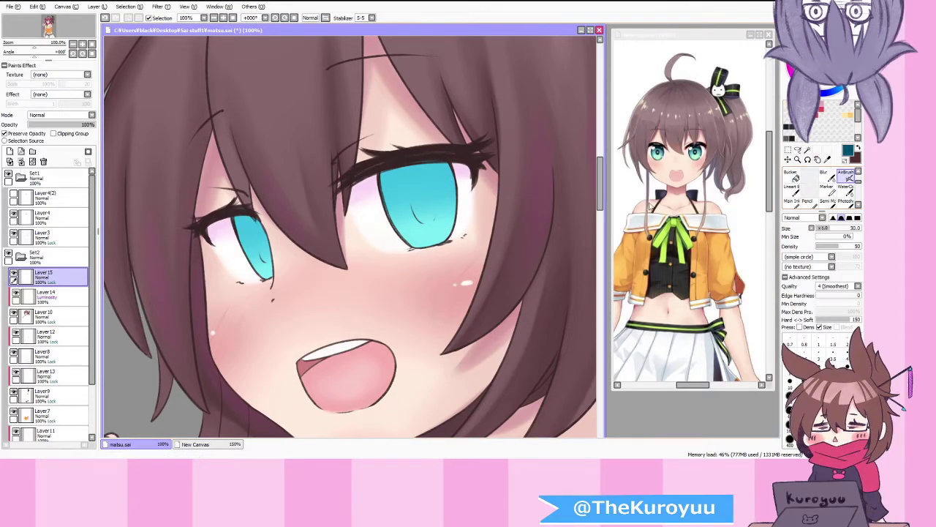
{"action": "scroll", "coordinate": [416, 216], "scroll_direction": "up", "scroll_amount": 2}
{"action": "key", "text": "bracketleft"}
{"action": "key", "text": "bracketleft"}
{"action": "key", "text": "bracketleft"}
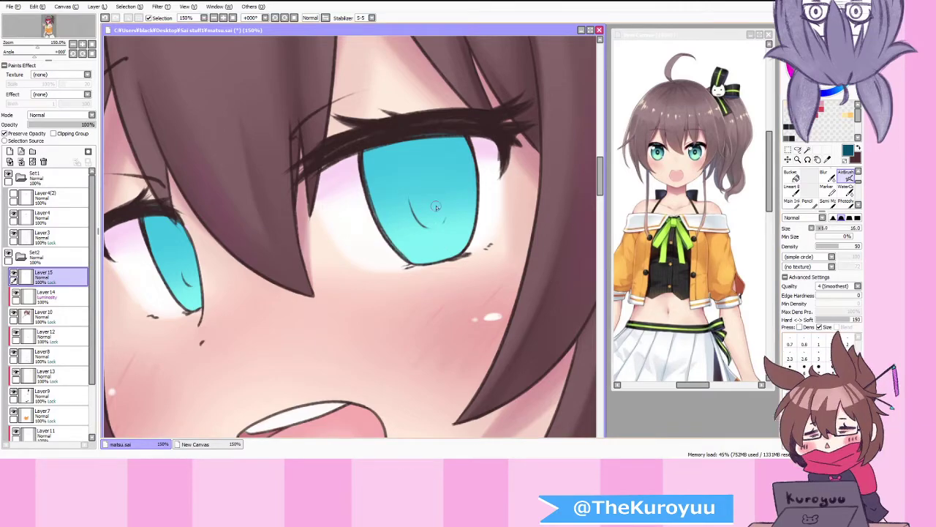
{"action": "left_click_drag", "start_coordinate": [412, 188], "coordinate": [422, 213]}
{"action": "left_click_drag", "start_coordinate": [422, 213], "coordinate": [440, 217]}
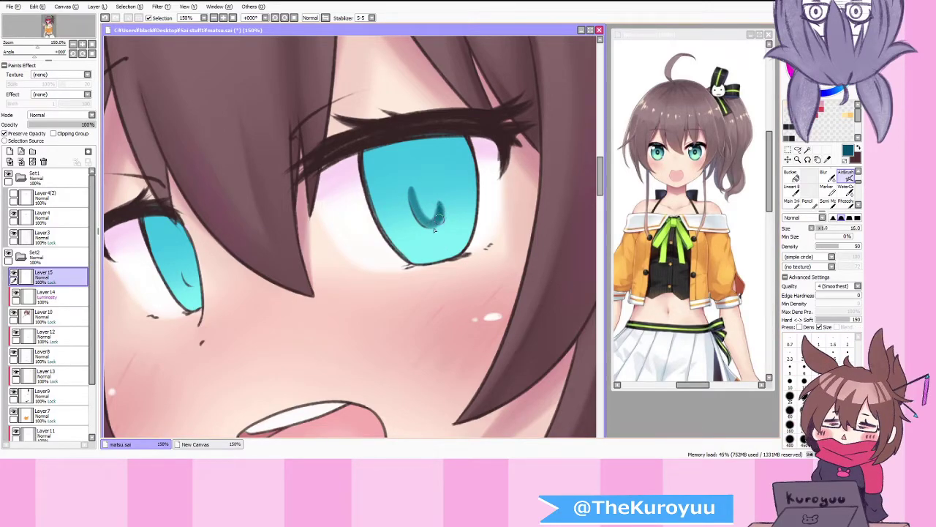
{"action": "left_click_drag", "start_coordinate": [436, 231], "coordinate": [446, 212]}
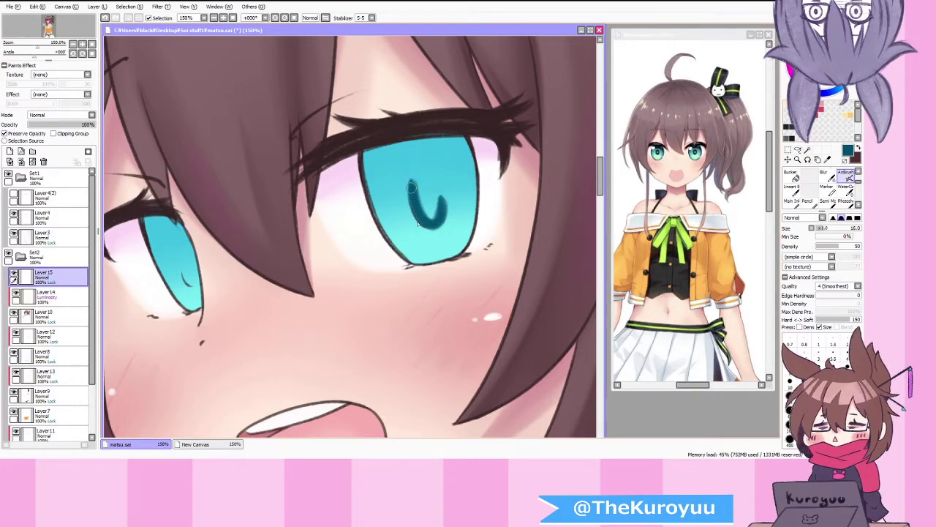
{"action": "left_click_drag", "start_coordinate": [416, 210], "coordinate": [407, 182]}
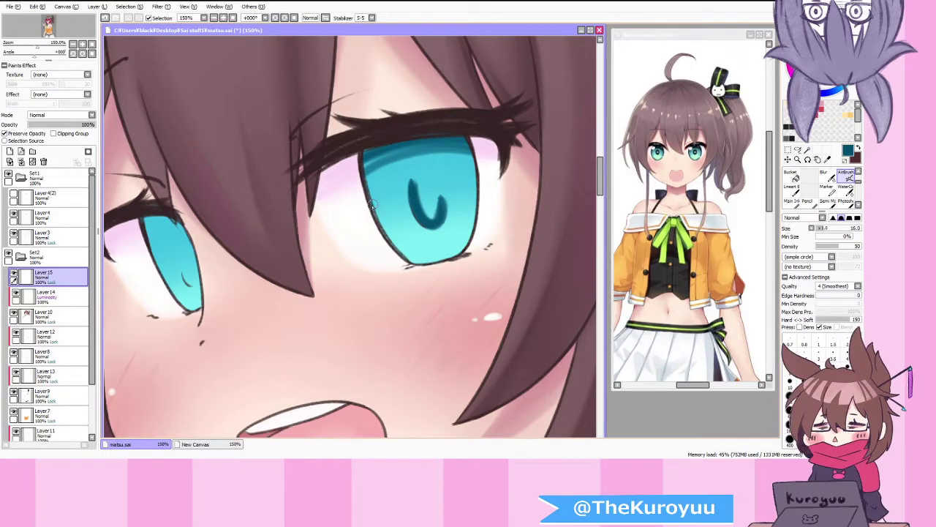
Step: Add dark teal hooked marks on both sides of the larger pupil and repeat the band, pupil and marks in the smaller iris
{"action": "left_click_drag", "start_coordinate": [371, 207], "coordinate": [390, 203]}
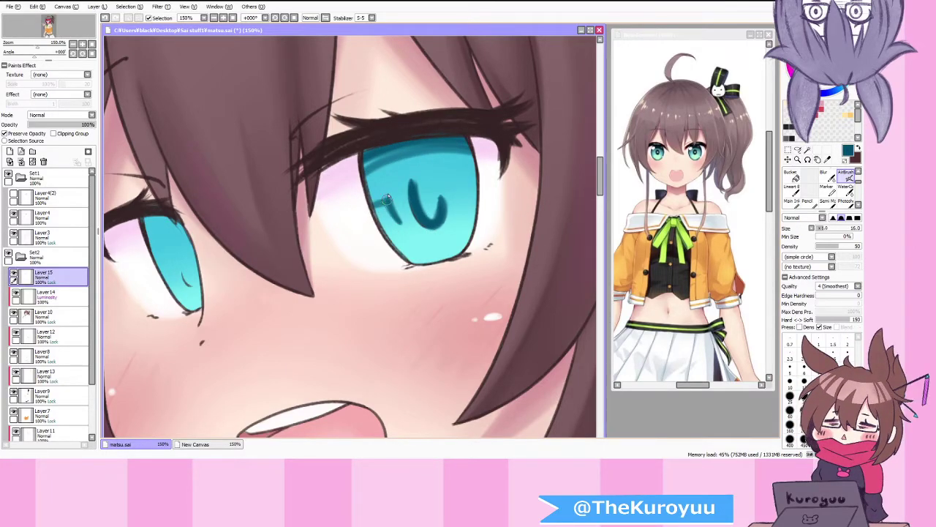
{"action": "left_click_drag", "start_coordinate": [389, 196], "coordinate": [371, 205]}
{"action": "left_click_drag", "start_coordinate": [378, 196], "coordinate": [409, 235]}
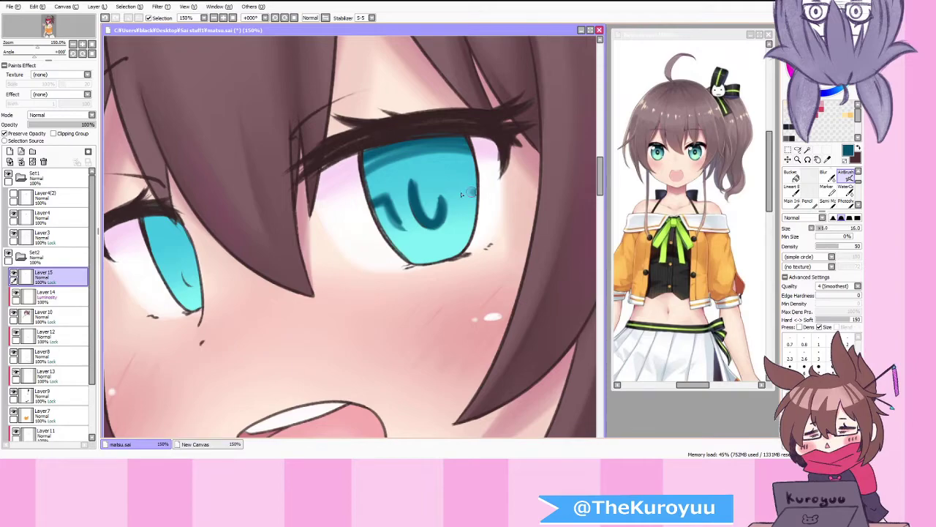
{"action": "mouse_move", "coordinate": [462, 194]}
{"action": "left_mouse_down"}
{"action": "mouse_move", "coordinate": [464, 215]}
{"action": "mouse_move", "coordinate": [467, 192]}
{"action": "left_mouse_up"}
{"action": "mouse_move", "coordinate": [155, 232]}
{"action": "left_mouse_down"}
{"action": "mouse_move", "coordinate": [179, 229]}
{"action": "mouse_move", "coordinate": [152, 230]}
{"action": "mouse_move", "coordinate": [176, 219]}
{"action": "mouse_move", "coordinate": [153, 238]}
{"action": "left_mouse_up"}
{"action": "mouse_move", "coordinate": [188, 284]}
{"action": "left_mouse_down"}
{"action": "mouse_move", "coordinate": [196, 278]}
{"action": "mouse_move", "coordinate": [181, 256]}
{"action": "mouse_move", "coordinate": [197, 279]}
{"action": "mouse_move", "coordinate": [159, 279]}
{"action": "mouse_move", "coordinate": [182, 297]}
{"action": "mouse_move", "coordinate": [193, 280]}
{"action": "mouse_move", "coordinate": [183, 249]}
{"action": "left_mouse_up"}
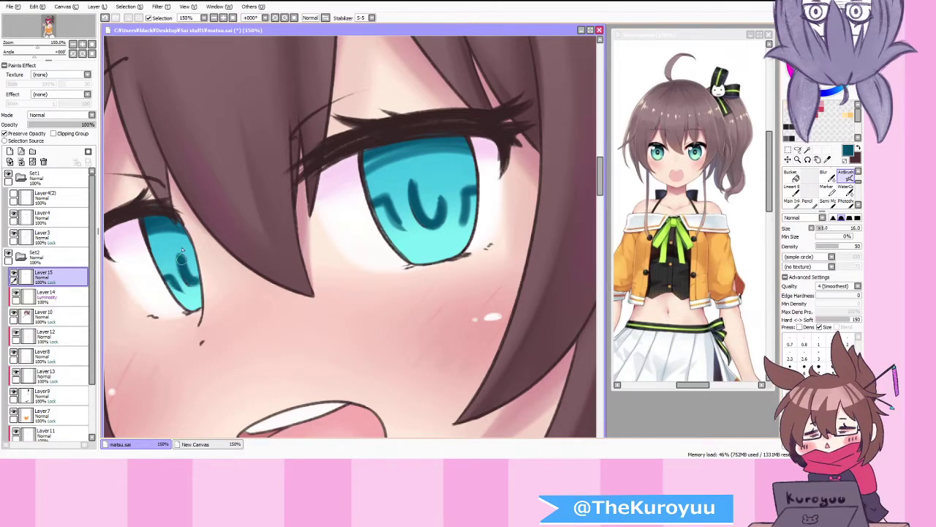
Step: Blend the larger iris's dark band and marks into a smooth gradient with the watercolour brush at size 80, then 35
{"action": "left_click", "coordinate": [846, 190]}
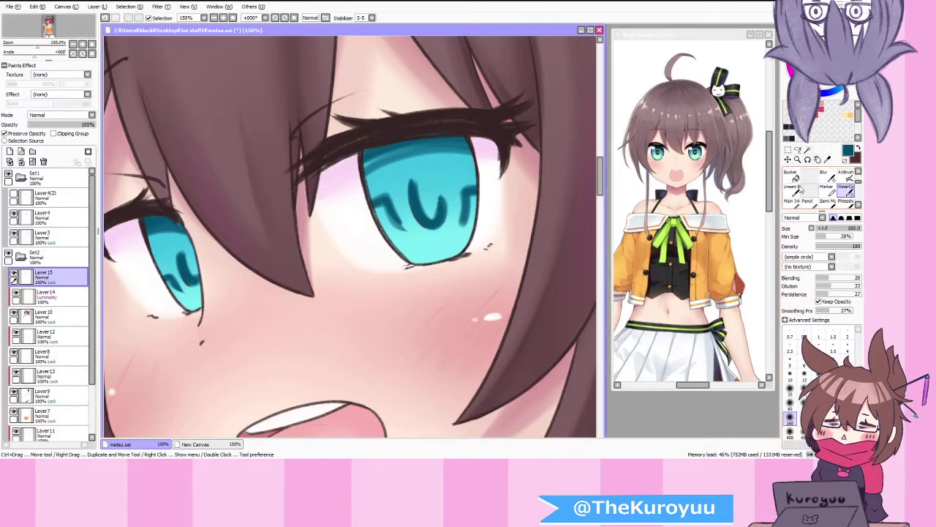
{"action": "mouse_move", "coordinate": [485, 155]}
{"action": "left_mouse_down"}
{"action": "mouse_move", "coordinate": [359, 174]}
{"action": "mouse_move", "coordinate": [371, 176]}
{"action": "left_mouse_up"}
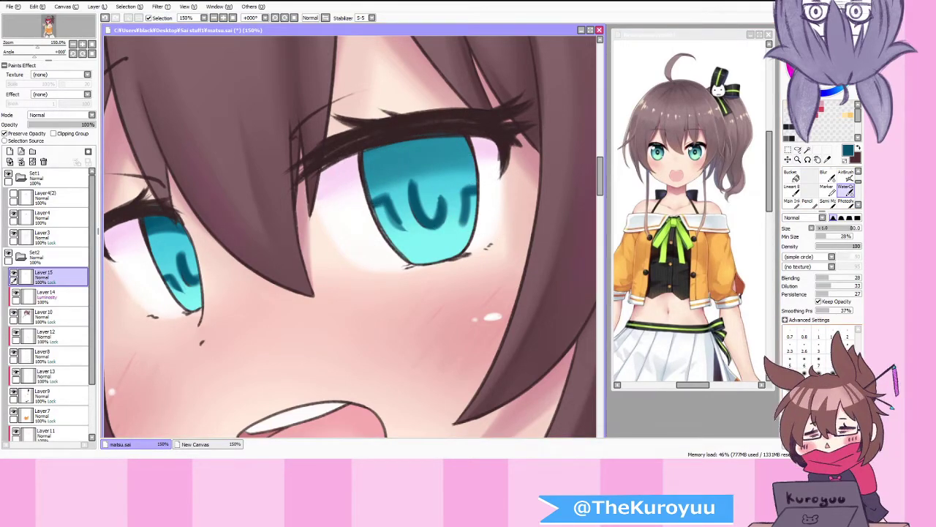
{"action": "mouse_move", "coordinate": [468, 172]}
{"action": "left_mouse_down"}
{"action": "mouse_move", "coordinate": [457, 182]}
{"action": "mouse_move", "coordinate": [424, 180]}
{"action": "mouse_move", "coordinate": [417, 212]}
{"action": "mouse_move", "coordinate": [430, 212]}
{"action": "mouse_move", "coordinate": [424, 172]}
{"action": "mouse_move", "coordinate": [457, 176]}
{"action": "mouse_move", "coordinate": [461, 159]}
{"action": "mouse_move", "coordinate": [483, 150]}
{"action": "mouse_move", "coordinate": [355, 169]}
{"action": "mouse_move", "coordinate": [386, 181]}
{"action": "mouse_move", "coordinate": [395, 216]}
{"action": "left_mouse_up"}
{"action": "left_click", "coordinate": [819, 392]}
{"action": "left_click_drag", "start_coordinate": [464, 187], "coordinate": [460, 224]}
{"action": "mouse_move", "coordinate": [423, 175]}
{"action": "left_mouse_down"}
{"action": "mouse_move", "coordinate": [388, 189]}
{"action": "mouse_move", "coordinate": [401, 228]}
{"action": "mouse_move", "coordinate": [393, 196]}
{"action": "mouse_move", "coordinate": [378, 195]}
{"action": "mouse_move", "coordinate": [382, 187]}
{"action": "mouse_move", "coordinate": [397, 199]}
{"action": "mouse_move", "coordinate": [414, 170]}
{"action": "left_mouse_up"}
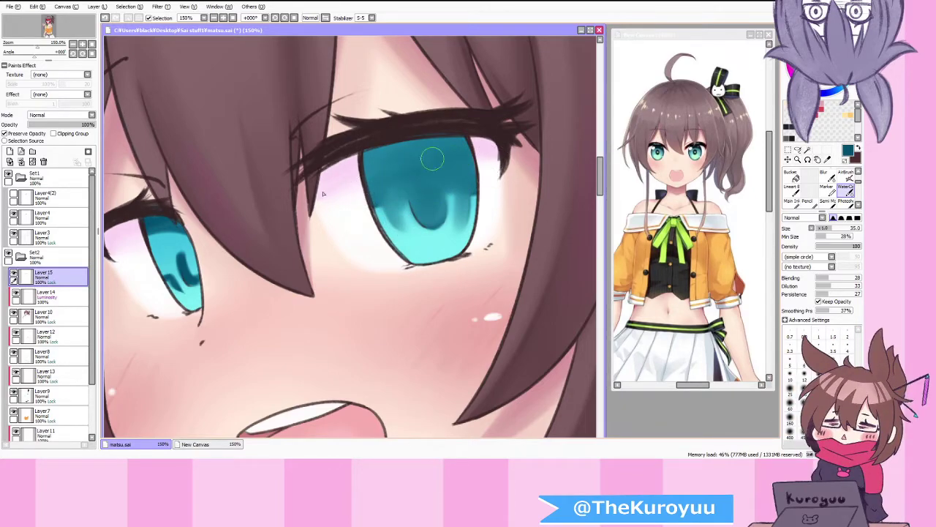
Step: Blend the dark shading in the smaller iris with the watercolour brush at size 35, undoing the last two strokes
{"action": "mouse_move", "coordinate": [187, 238]}
{"action": "left_mouse_down"}
{"action": "mouse_move", "coordinate": [149, 235]}
{"action": "mouse_move", "coordinate": [147, 223]}
{"action": "mouse_move", "coordinate": [182, 232]}
{"action": "mouse_move", "coordinate": [194, 277]}
{"action": "mouse_move", "coordinate": [188, 241]}
{"action": "mouse_move", "coordinate": [173, 270]}
{"action": "left_mouse_up"}
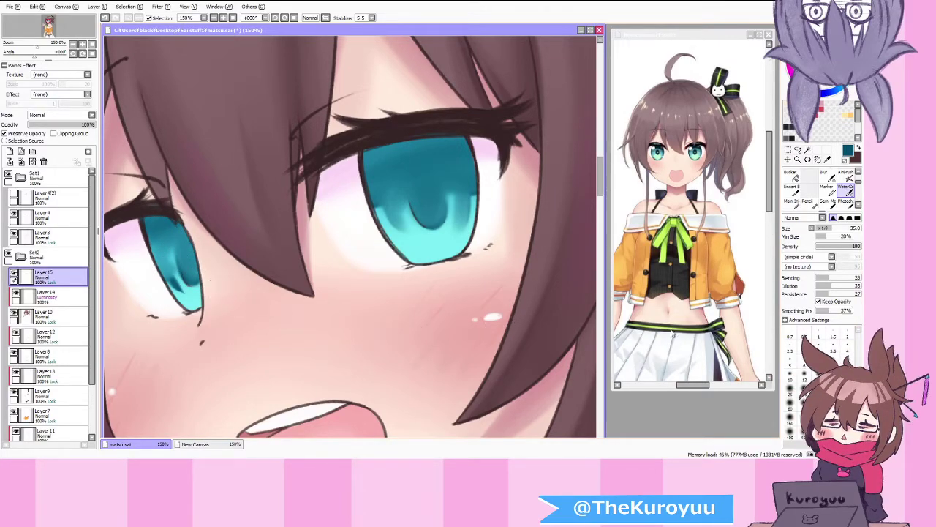
{"action": "key", "text": "ctrl+z"}
{"action": "key", "text": "ctrl+z"}
Step: Rework the smaller iris's marks in light turquoise and dark teal with the airbrush at size 16 and soften them with watercolour
{"action": "left_click", "coordinate": [846, 177]}
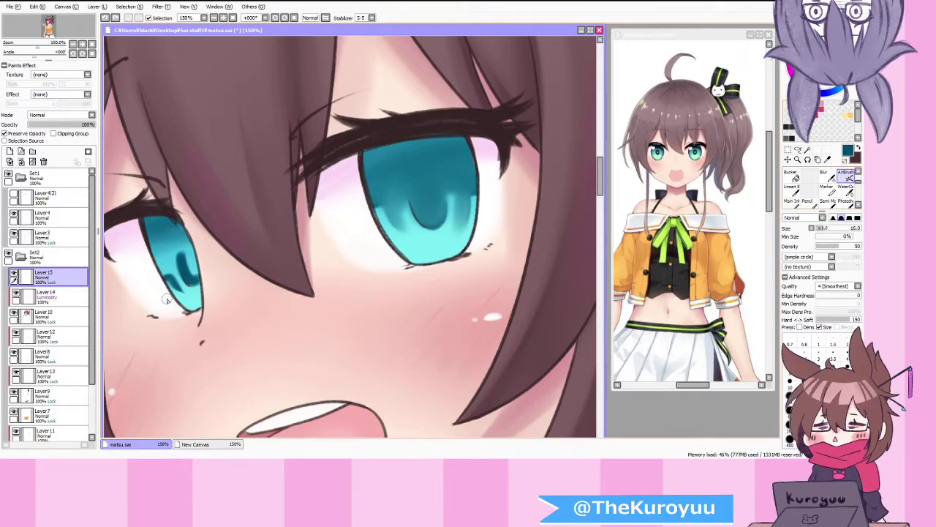
{"action": "key", "text": "x"}
{"action": "right_click", "coordinate": [190, 303]}
{"action": "left_click_drag", "start_coordinate": [188, 301], "coordinate": [174, 287]}
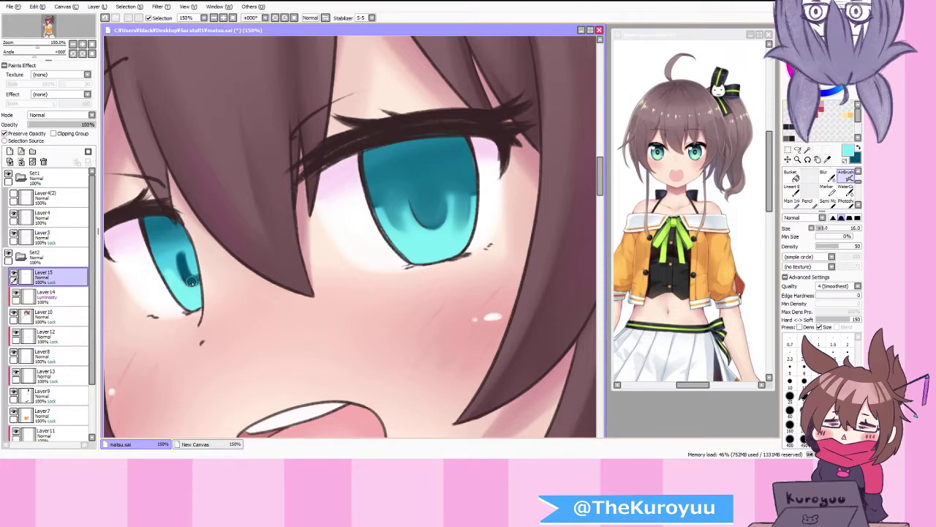
{"action": "left_click", "coordinate": [190, 280], "text": "alt"}
{"action": "mouse_move", "coordinate": [161, 265]}
{"action": "left_mouse_down"}
{"action": "mouse_move", "coordinate": [175, 277]}
{"action": "mouse_move", "coordinate": [167, 262]}
{"action": "left_mouse_up"}
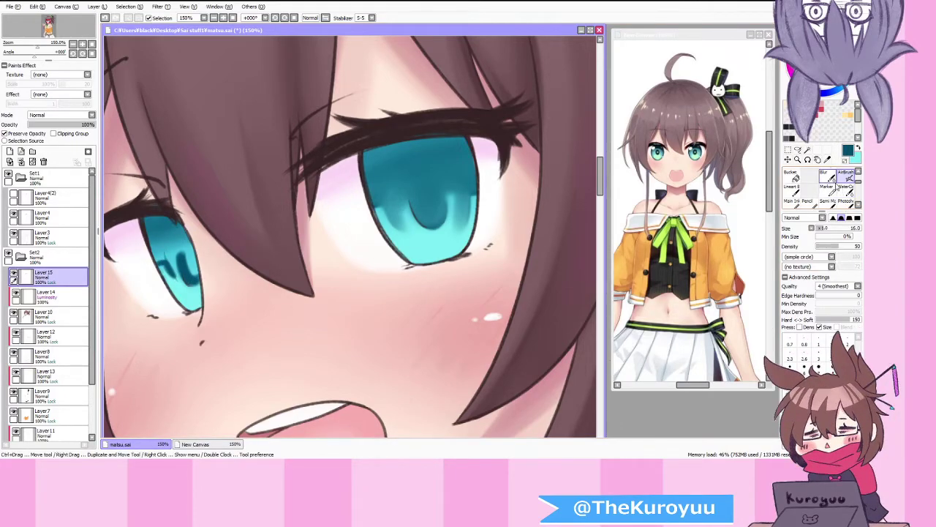
{"action": "key", "text": "c"}
{"action": "mouse_move", "coordinate": [146, 272]}
{"action": "left_mouse_down"}
{"action": "mouse_move", "coordinate": [166, 259]}
{"action": "mouse_move", "coordinate": [151, 253]}
{"action": "mouse_move", "coordinate": [167, 242]}
{"action": "mouse_move", "coordinate": [172, 264]}
{"action": "mouse_move", "coordinate": [185, 239]}
{"action": "mouse_move", "coordinate": [191, 271]}
{"action": "mouse_move", "coordinate": [175, 239]}
{"action": "mouse_move", "coordinate": [165, 245]}
{"action": "mouse_move", "coordinate": [175, 273]}
{"action": "mouse_move", "coordinate": [158, 238]}
{"action": "mouse_move", "coordinate": [183, 280]}
{"action": "mouse_move", "coordinate": [144, 254]}
{"action": "mouse_move", "coordinate": [176, 252]}
{"action": "left_mouse_up"}
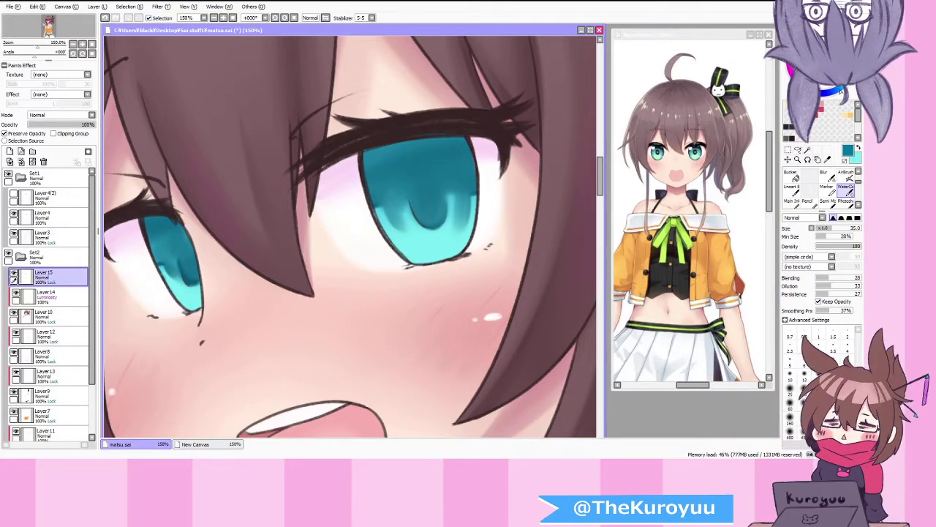
Step: Tint the upper part of both irises deep blue with the watercolour brush at size 80 and touch up the pupils at size 40
{"action": "left_click", "coordinate": [841, 93]}
{"action": "left_click", "coordinate": [818, 406]}
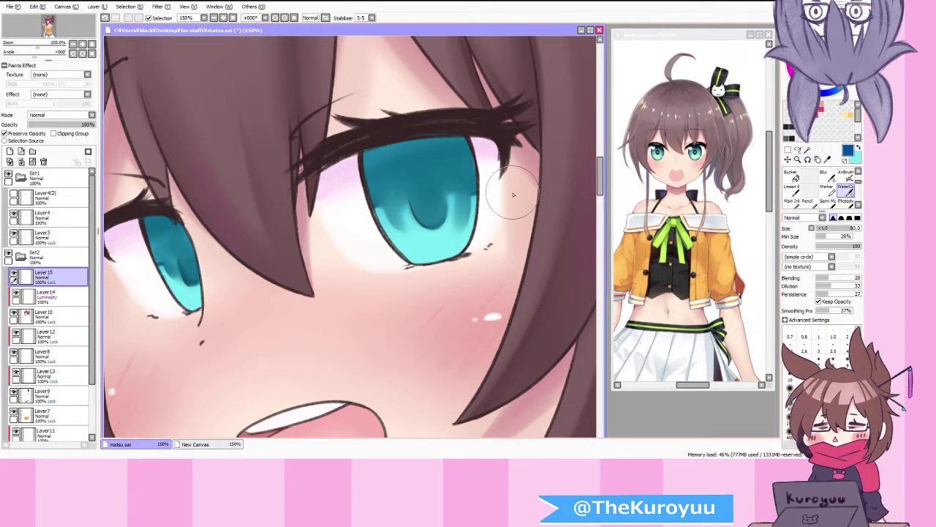
{"action": "mouse_move", "coordinate": [417, 149]}
{"action": "left_mouse_down"}
{"action": "mouse_move", "coordinate": [374, 163]}
{"action": "mouse_move", "coordinate": [433, 167]}
{"action": "mouse_move", "coordinate": [424, 170]}
{"action": "left_mouse_up"}
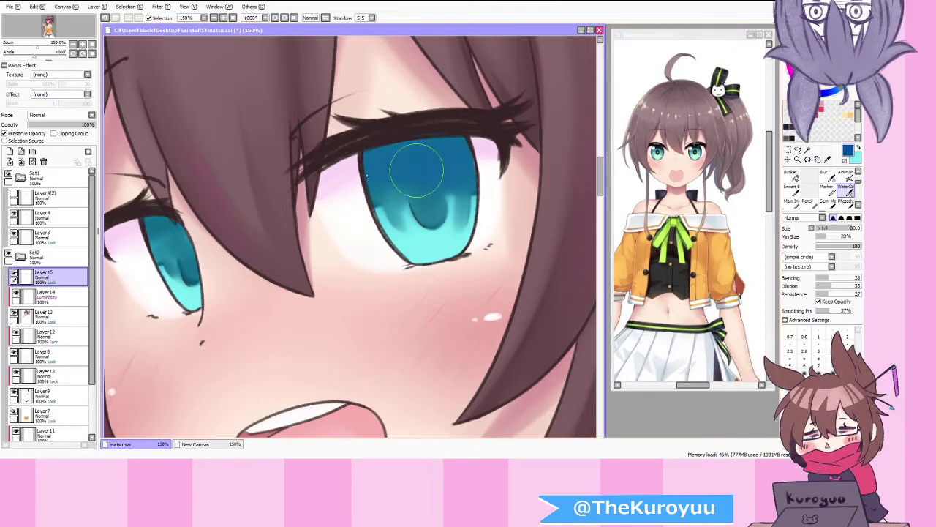
{"action": "mouse_move", "coordinate": [187, 229]}
{"action": "left_mouse_down"}
{"action": "mouse_move", "coordinate": [206, 242]}
{"action": "mouse_move", "coordinate": [167, 229]}
{"action": "left_mouse_up"}
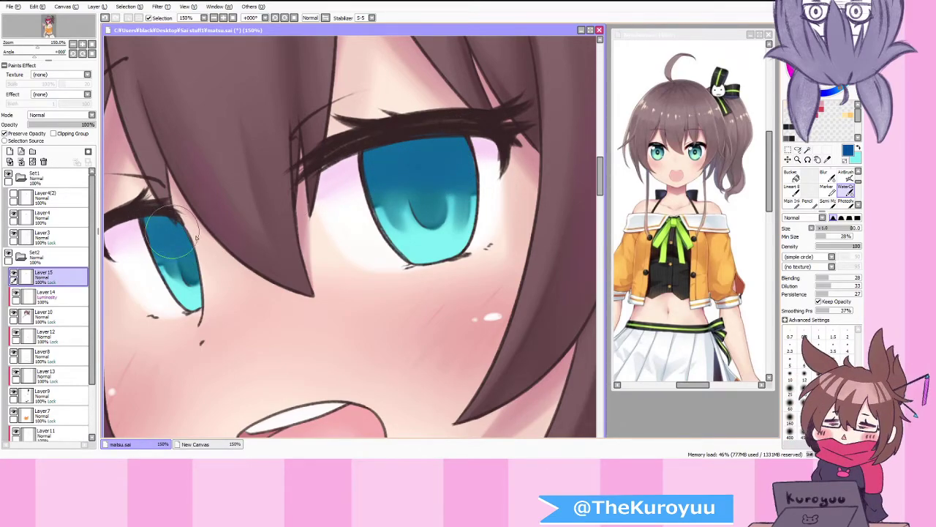
{"action": "mouse_move", "coordinate": [429, 222]}
{"action": "left_mouse_down"}
{"action": "mouse_move", "coordinate": [431, 181]}
{"action": "mouse_move", "coordinate": [428, 217]}
{"action": "left_mouse_up"}
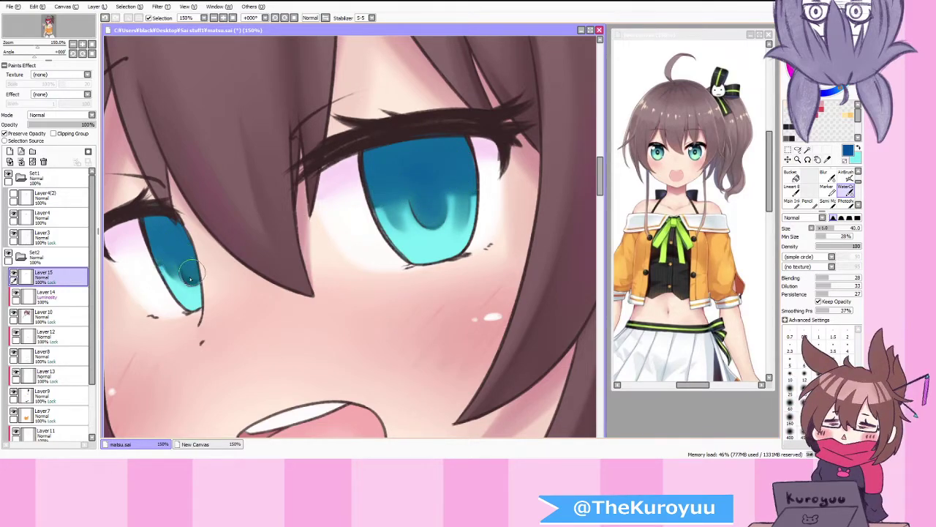
Step: Outline both pupils and redraw the dark side marks in both irises in navy blue with the airbrush at size 8
{"action": "left_click", "coordinate": [846, 174]}
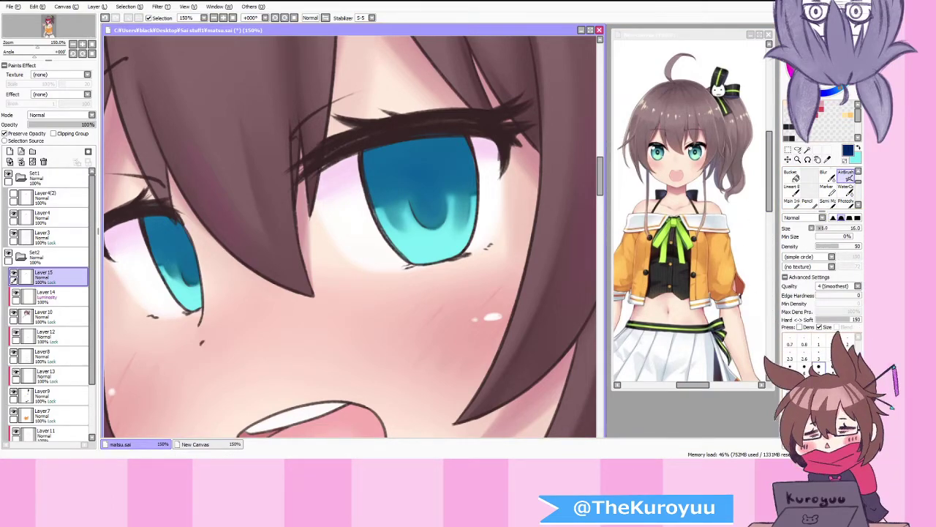
{"action": "mouse_move", "coordinate": [410, 189]}
{"action": "left_mouse_down"}
{"action": "mouse_move", "coordinate": [419, 221]}
{"action": "mouse_move", "coordinate": [437, 223]}
{"action": "mouse_move", "coordinate": [439, 185]}
{"action": "left_mouse_up"}
{"action": "mouse_move", "coordinate": [436, 220]}
{"action": "left_mouse_down"}
{"action": "mouse_move", "coordinate": [429, 226]}
{"action": "mouse_move", "coordinate": [442, 186]}
{"action": "left_mouse_up"}
{"action": "left_click_drag", "start_coordinate": [465, 224], "coordinate": [469, 192]}
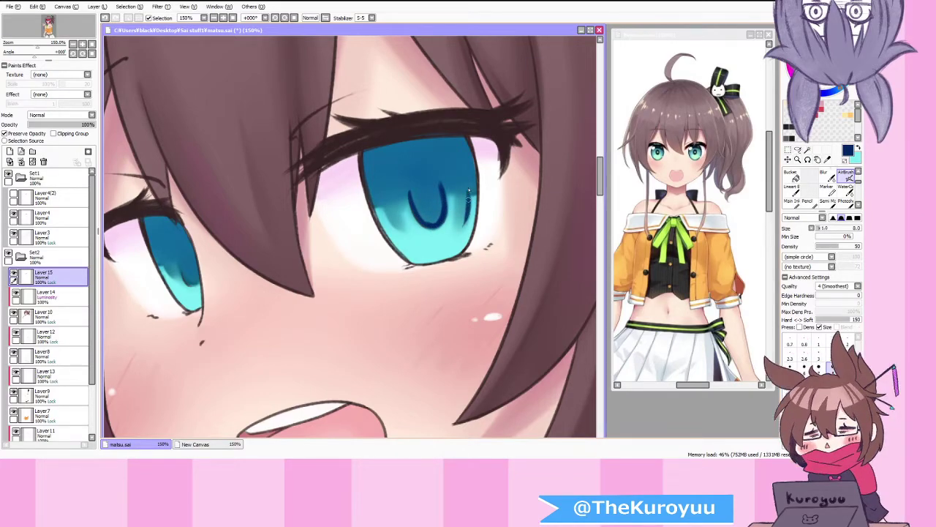
{"action": "left_click_drag", "start_coordinate": [376, 204], "coordinate": [392, 226]}
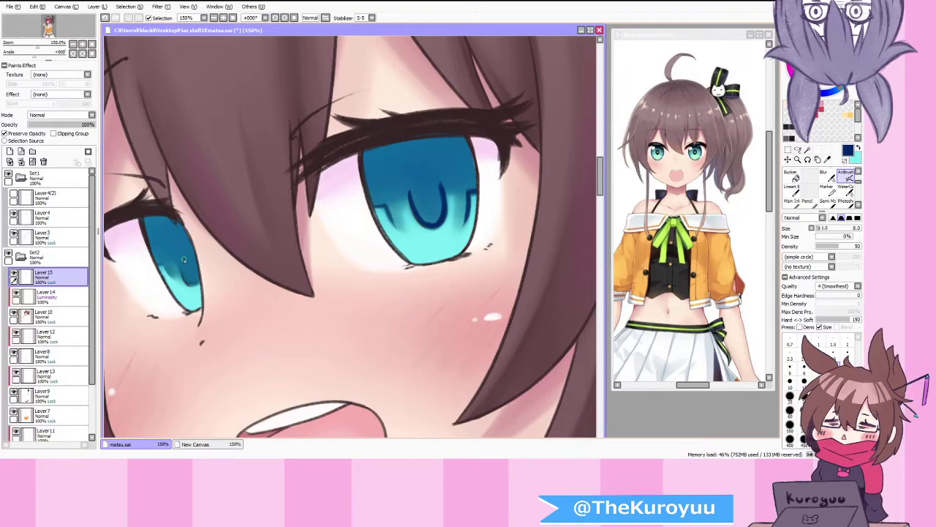
{"action": "mouse_move", "coordinate": [158, 263]}
{"action": "left_mouse_down"}
{"action": "mouse_move", "coordinate": [183, 265]}
{"action": "mouse_move", "coordinate": [196, 283]}
{"action": "left_mouse_up"}
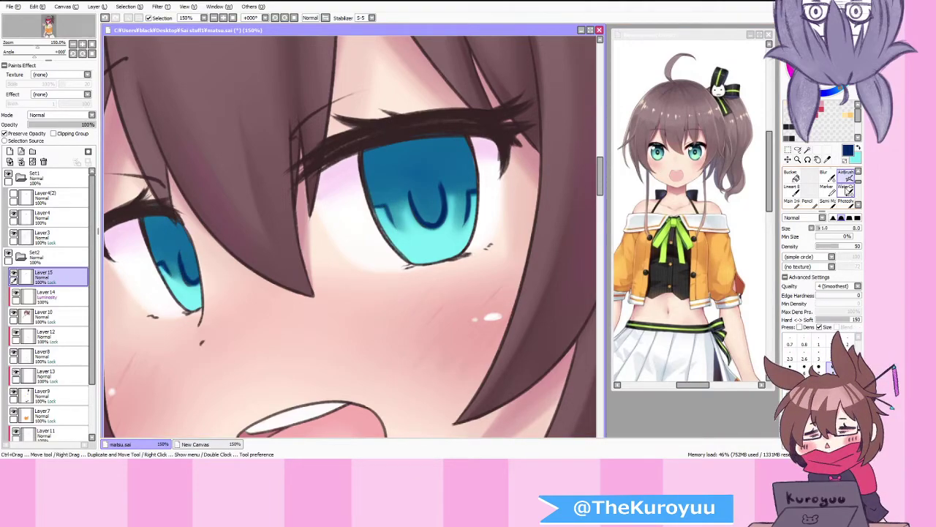
Step: Blend the navy pupil outlines and side marks of both irises with the watercolour brush at size 40, reduced to 16
{"action": "key", "text": "c"}
{"action": "mouse_move", "coordinate": [420, 181]}
{"action": "left_mouse_down"}
{"action": "mouse_move", "coordinate": [436, 234]}
{"action": "mouse_move", "coordinate": [420, 189]}
{"action": "mouse_move", "coordinate": [442, 218]}
{"action": "mouse_move", "coordinate": [428, 171]}
{"action": "mouse_move", "coordinate": [434, 231]}
{"action": "mouse_move", "coordinate": [422, 162]}
{"action": "mouse_move", "coordinate": [431, 229]}
{"action": "mouse_move", "coordinate": [428, 182]}
{"action": "left_mouse_up"}
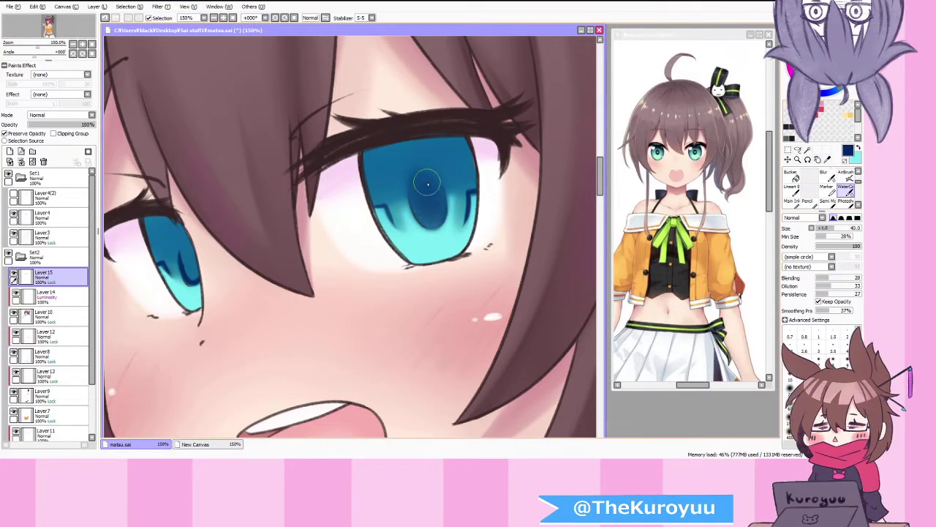
{"action": "key", "text": "bracketleft"}
{"action": "key", "text": "bracketleft"}
{"action": "key", "text": "bracketleft"}
{"action": "key", "text": "bracketleft"}
{"action": "key", "text": "bracketleft"}
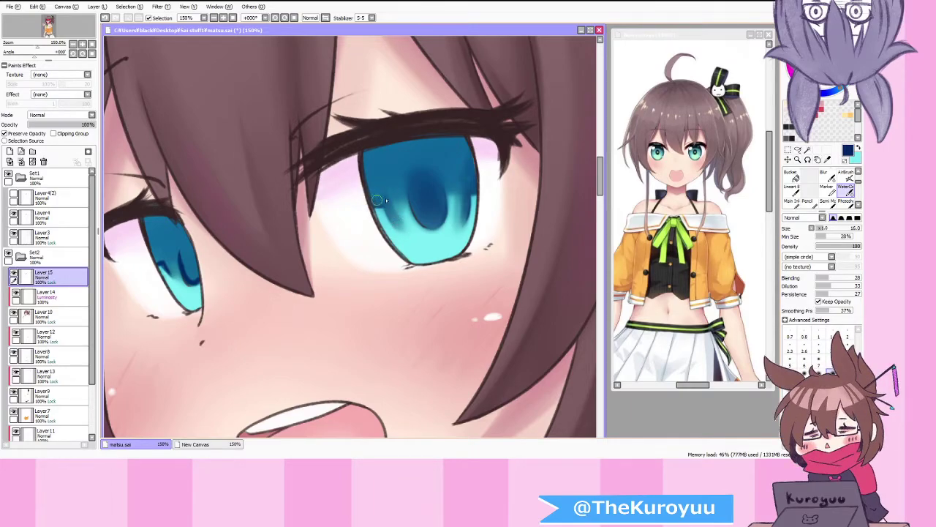
{"action": "mouse_move", "coordinate": [181, 262]}
{"action": "left_mouse_down"}
{"action": "mouse_move", "coordinate": [193, 275]}
{"action": "mouse_move", "coordinate": [184, 246]}
{"action": "left_mouse_up"}
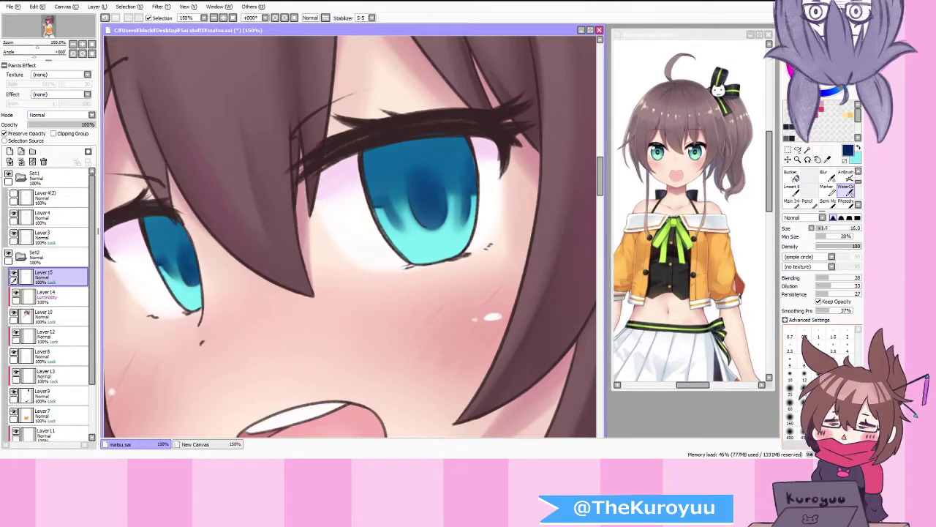
Step: Blend dark navy into the upper part of the larger iris with the watercolour brush at size 35
{"action": "left_click", "coordinate": [819, 391]}
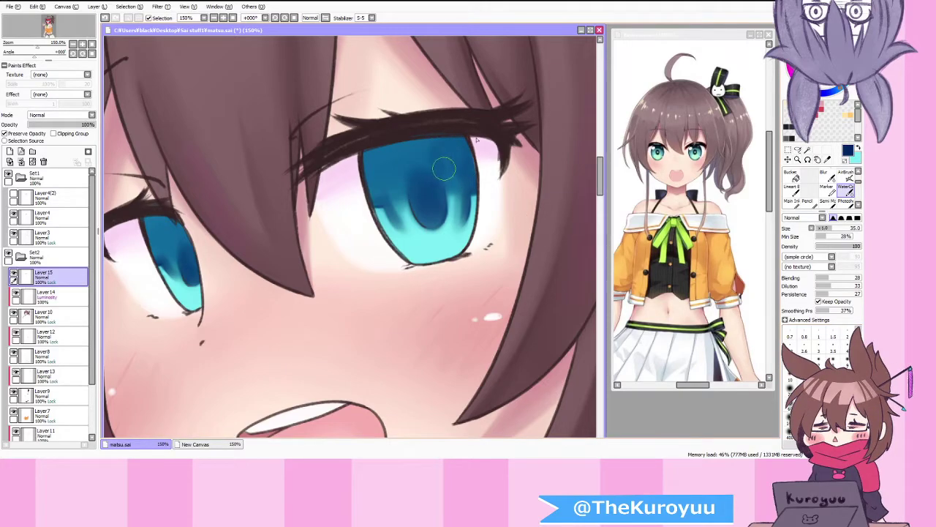
{"action": "left_click_drag", "start_coordinate": [440, 169], "coordinate": [405, 162]}
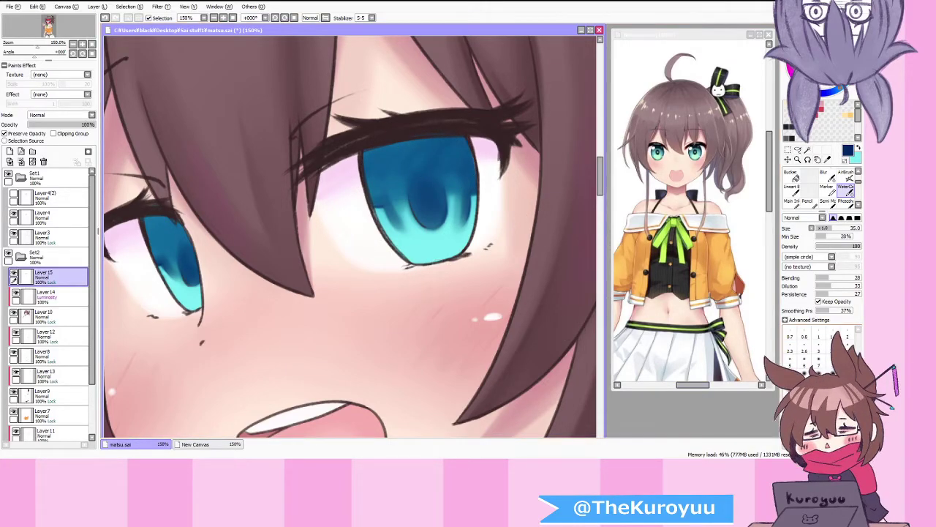
{"action": "scroll", "coordinate": [250, 234], "scroll_direction": "down", "scroll_amount": 1}
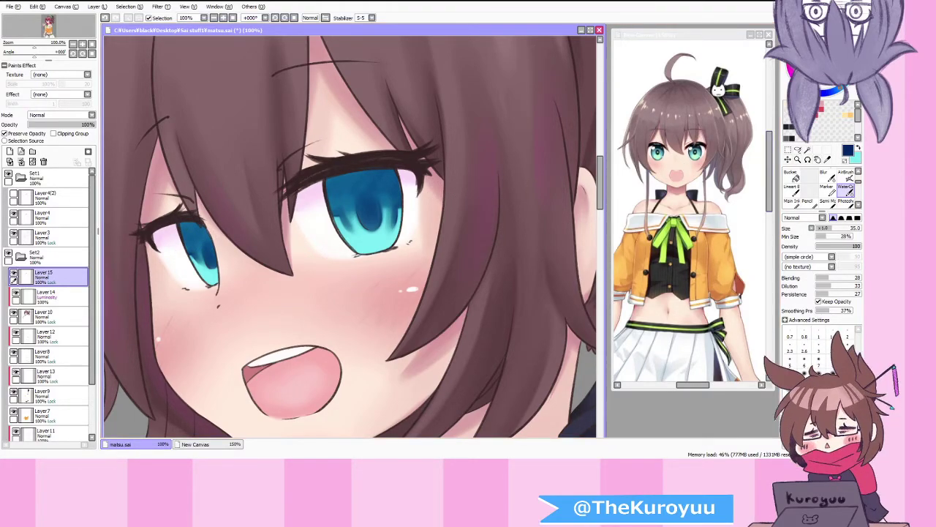
Step: Shade the tops of both irises dark navy and tint the larger iris's lower edge pale green with the watercolour brush at size 70
{"action": "left_click", "coordinate": [803, 404]}
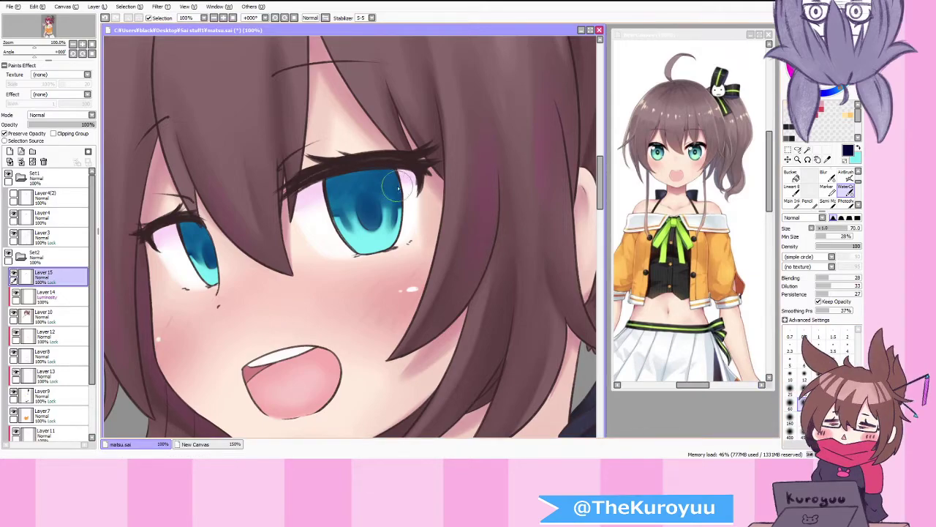
{"action": "right_click", "coordinate": [323, 178]}
{"action": "mouse_move", "coordinate": [320, 177]}
{"action": "left_mouse_down"}
{"action": "mouse_move", "coordinate": [400, 170]}
{"action": "mouse_move", "coordinate": [366, 174]}
{"action": "mouse_move", "coordinate": [358, 206]}
{"action": "mouse_move", "coordinate": [394, 180]}
{"action": "left_mouse_up"}
{"action": "mouse_move", "coordinate": [205, 221]}
{"action": "left_mouse_down"}
{"action": "mouse_move", "coordinate": [196, 220]}
{"action": "mouse_move", "coordinate": [207, 229]}
{"action": "mouse_move", "coordinate": [190, 218]}
{"action": "left_mouse_up"}
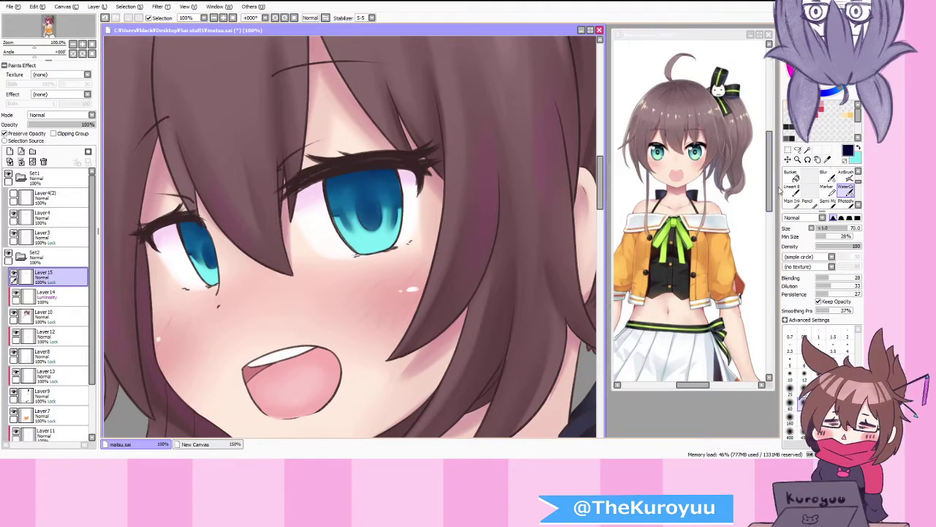
{"action": "left_click", "coordinate": [698, 157], "text": "alt"}
{"action": "left_click_drag", "start_coordinate": [393, 258], "coordinate": [373, 241]}
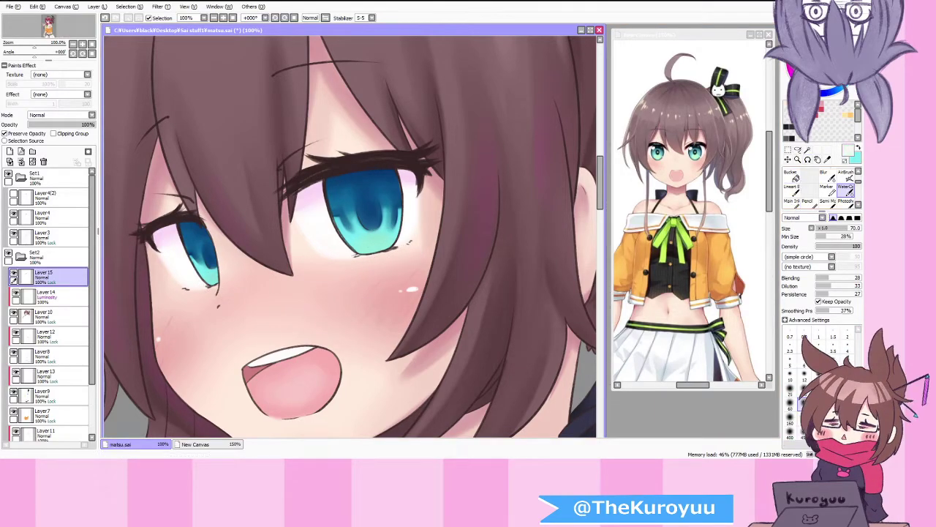
Step: Keep Preserve Opacity on for Layer15 and dab bright green flecks on both sides of the larger iris with the airbrush at size 8
{"action": "left_click", "coordinate": [847, 176]}
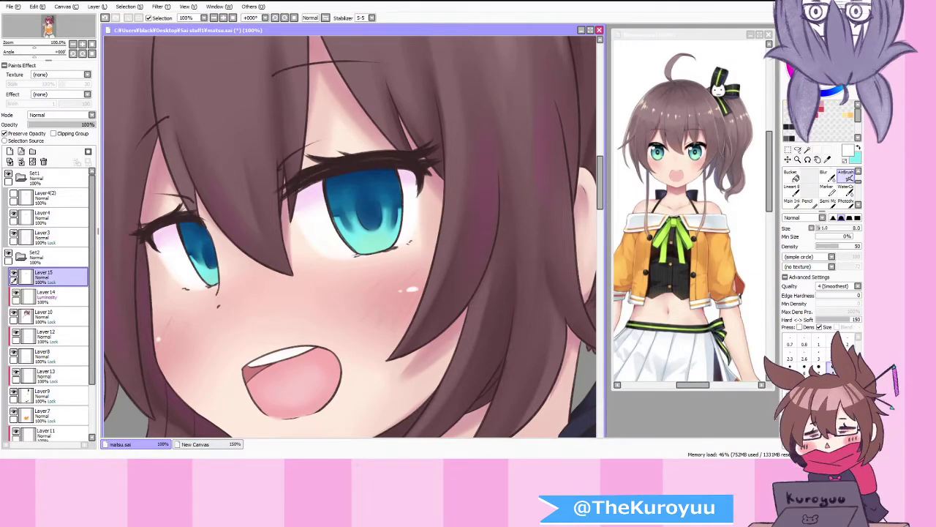
{"action": "scroll", "coordinate": [383, 198], "scroll_direction": "up", "scroll_amount": 1}
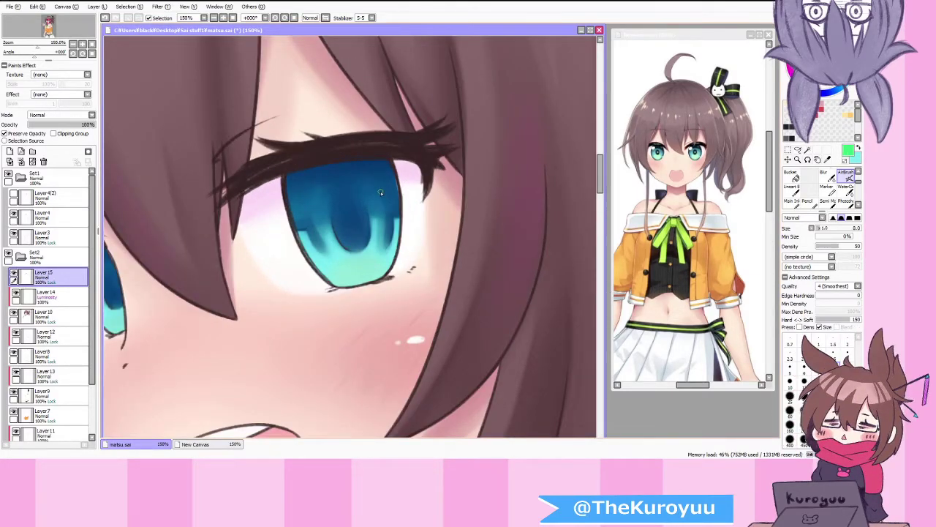
{"action": "scroll", "coordinate": [370, 185], "scroll_direction": "up", "scroll_amount": 1}
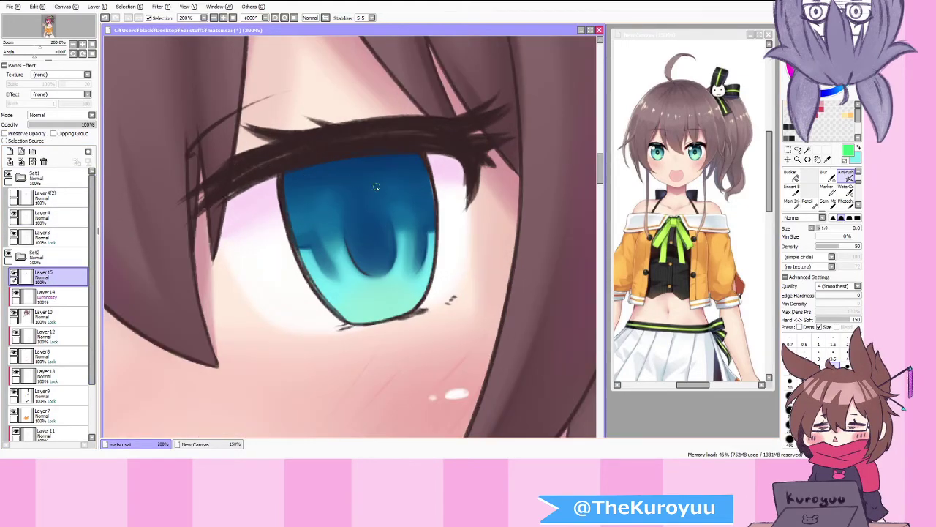
{"action": "left_click", "coordinate": [429, 192], "text": "alt"}
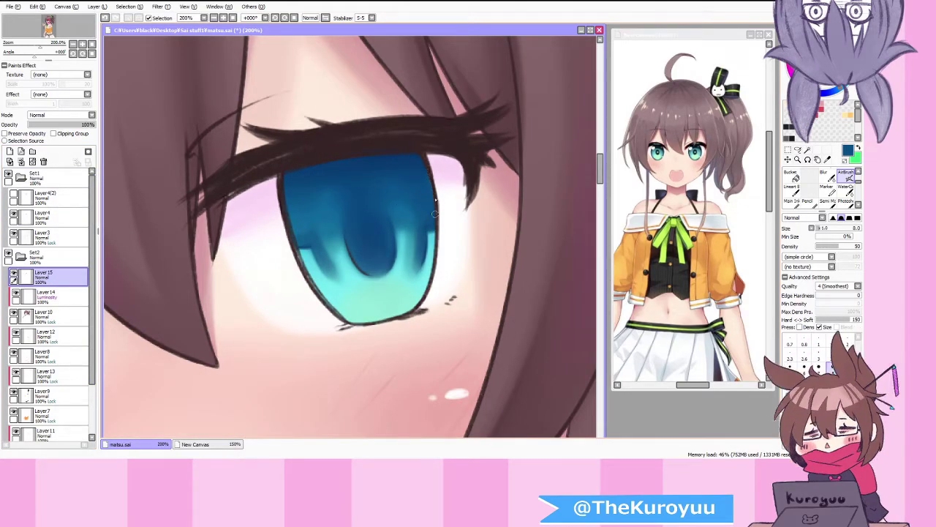
{"action": "key", "text": "x"}
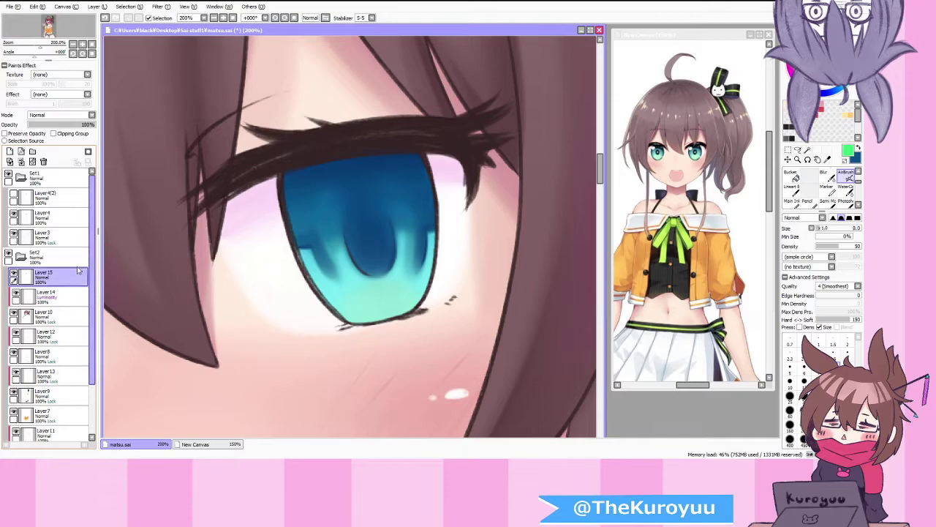
{"action": "left_click", "coordinate": [28, 133]}
{"action": "scroll", "coordinate": [255, 167], "scroll_direction": "down", "scroll_amount": 1}
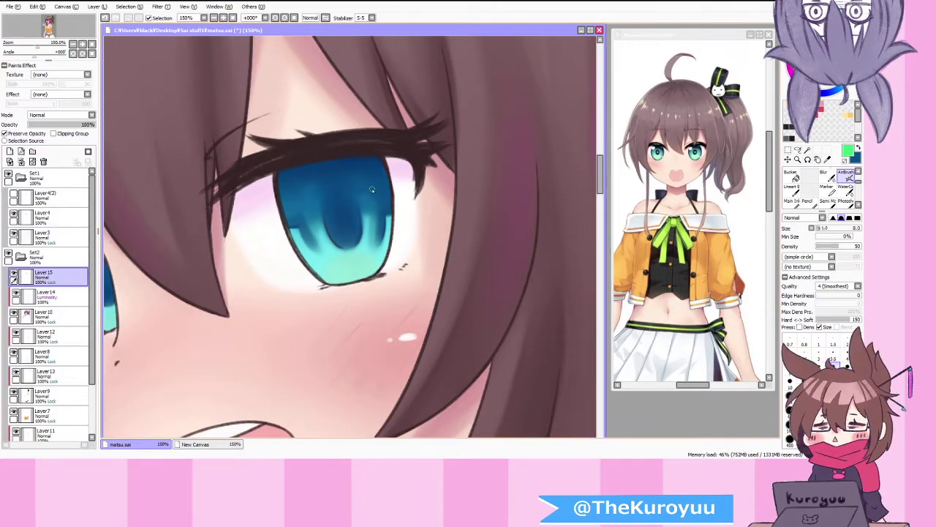
{"action": "left_click_drag", "start_coordinate": [369, 199], "coordinate": [379, 199]}
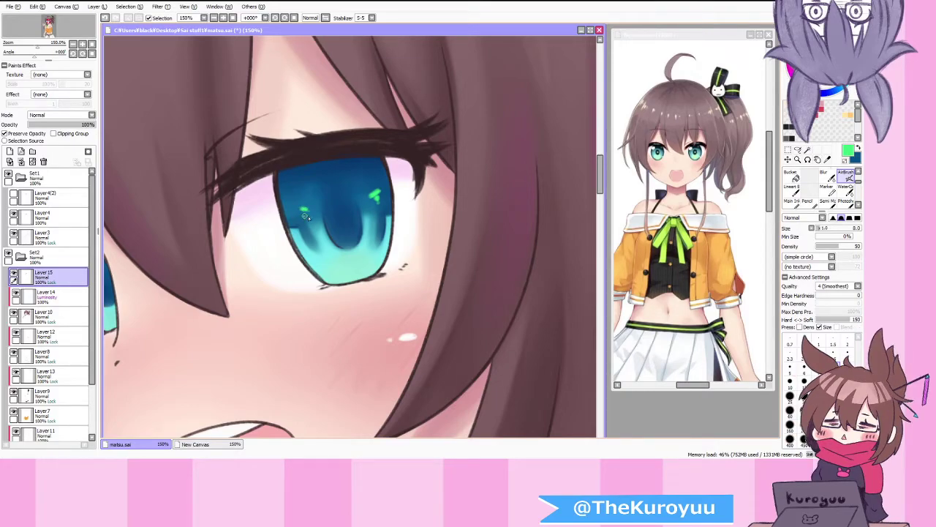
{"action": "left_click_drag", "start_coordinate": [302, 209], "coordinate": [307, 212]}
Step: Add bright green flecks along the lower part of the larger iris with the airbrush at size 12
{"action": "key", "text": "bracketright"}
{"action": "key", "text": "bracketright"}
{"action": "key", "text": "bracketright"}
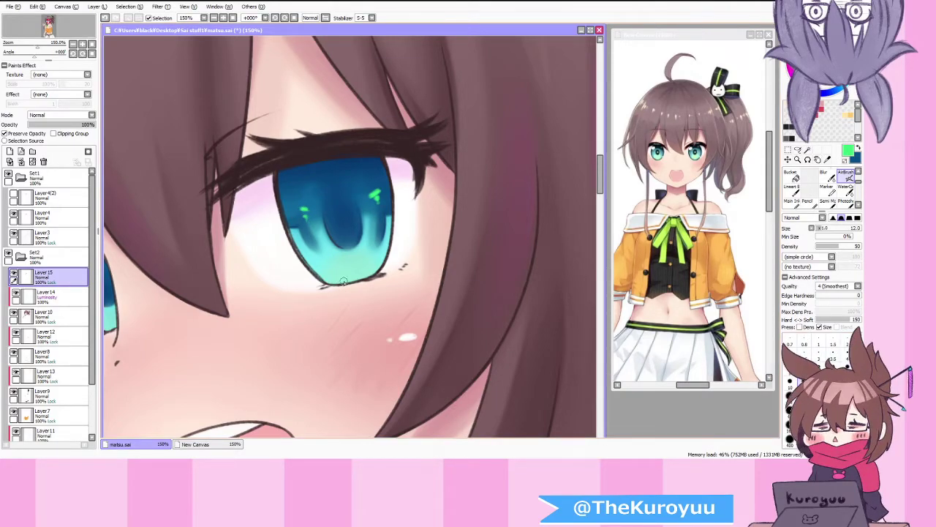
{"action": "left_click_drag", "start_coordinate": [330, 264], "coordinate": [335, 266]}
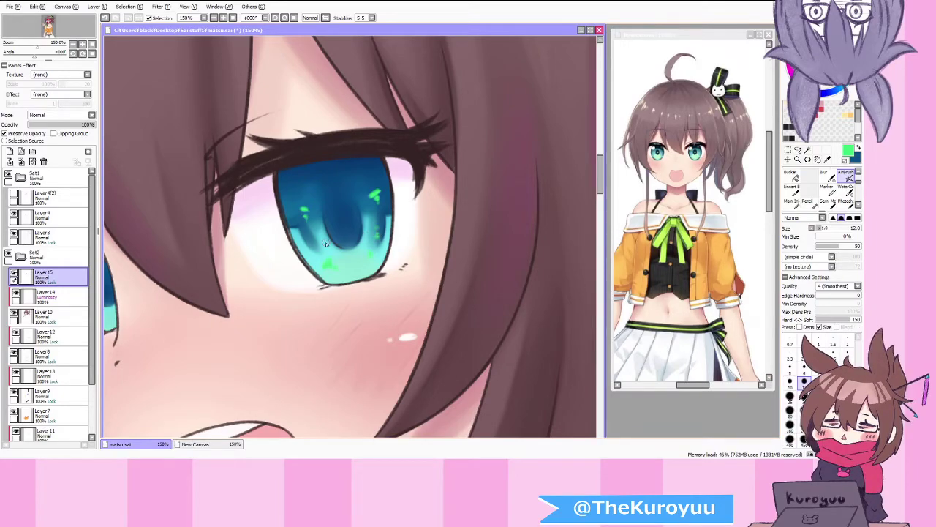
Step: Dab matching bright green flecks into the middle and lower part of the smaller iris at size 12
{"action": "scroll", "coordinate": [331, 241], "scroll_direction": "down", "scroll_amount": 2}
{"action": "scroll", "coordinate": [331, 241], "scroll_direction": "up", "scroll_amount": 3}
{"action": "scroll", "coordinate": [167, 269], "scroll_direction": "down", "scroll_amount": 1}
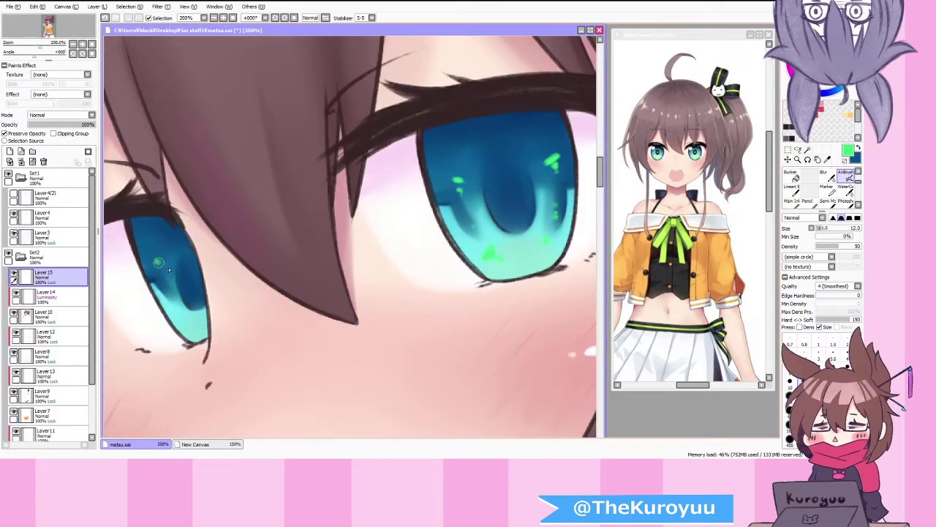
{"action": "left_click_drag", "start_coordinate": [158, 262], "coordinate": [162, 271]}
{"action": "left_click_drag", "start_coordinate": [180, 311], "coordinate": [183, 316]}
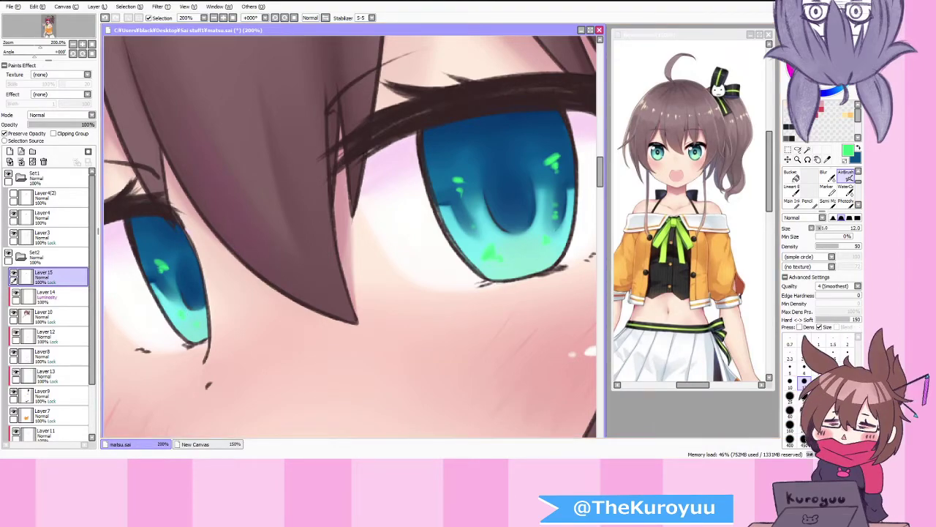
Step: Add purple accents to the inner edge of both pupils and an aqua light streak to the larger iris's upper part at size 12
{"action": "key", "text": "x"}
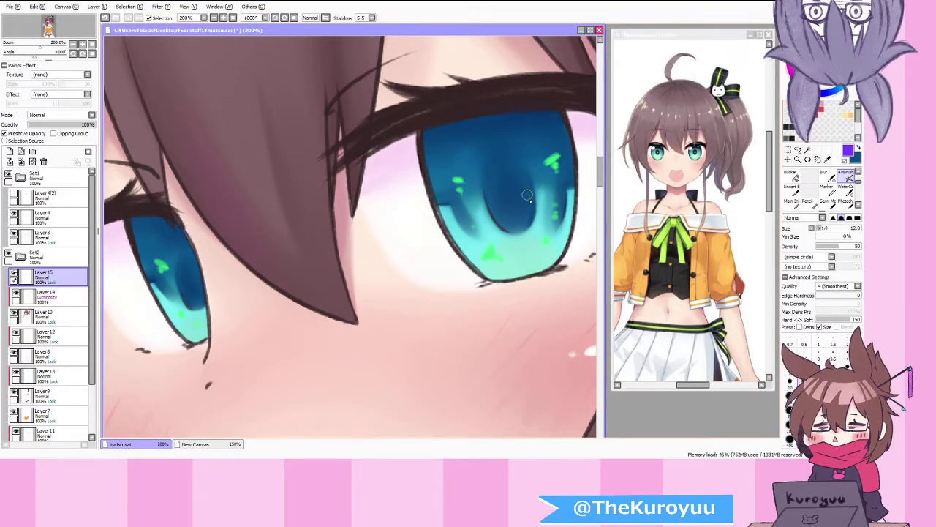
{"action": "left_click_drag", "start_coordinate": [525, 216], "coordinate": [529, 194]}
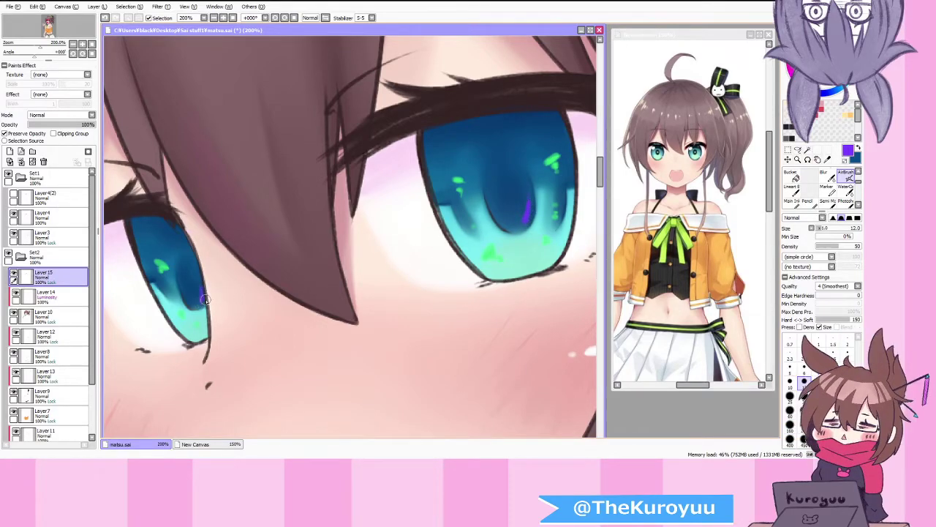
{"action": "left_click_drag", "start_coordinate": [204, 301], "coordinate": [200, 292]}
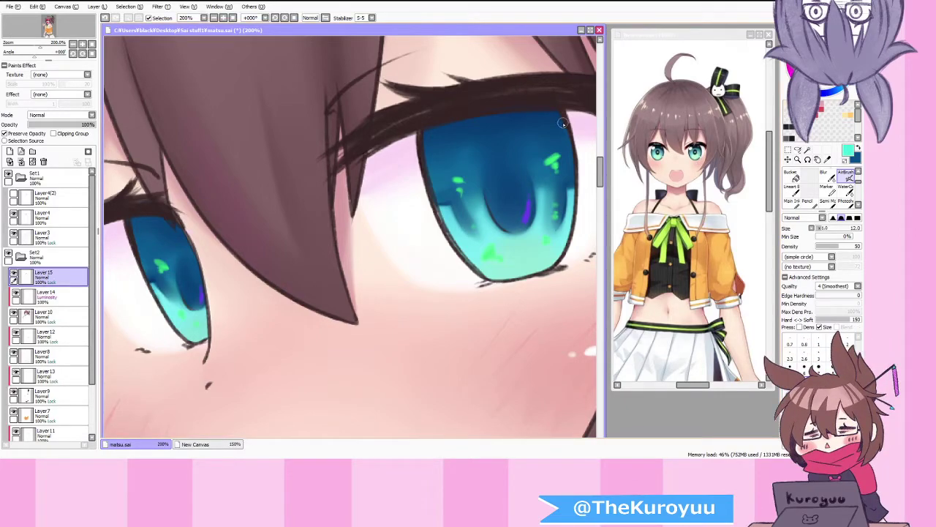
{"action": "left_click_drag", "start_coordinate": [557, 119], "coordinate": [521, 170]}
{"action": "key", "text": "ctrl+z"}
{"action": "mouse_move", "coordinate": [432, 164]}
{"action": "left_mouse_down"}
{"action": "mouse_move", "coordinate": [458, 160]}
{"action": "mouse_move", "coordinate": [477, 168]}
{"action": "mouse_move", "coordinate": [478, 181]}
{"action": "mouse_move", "coordinate": [436, 167]}
{"action": "left_mouse_up"}
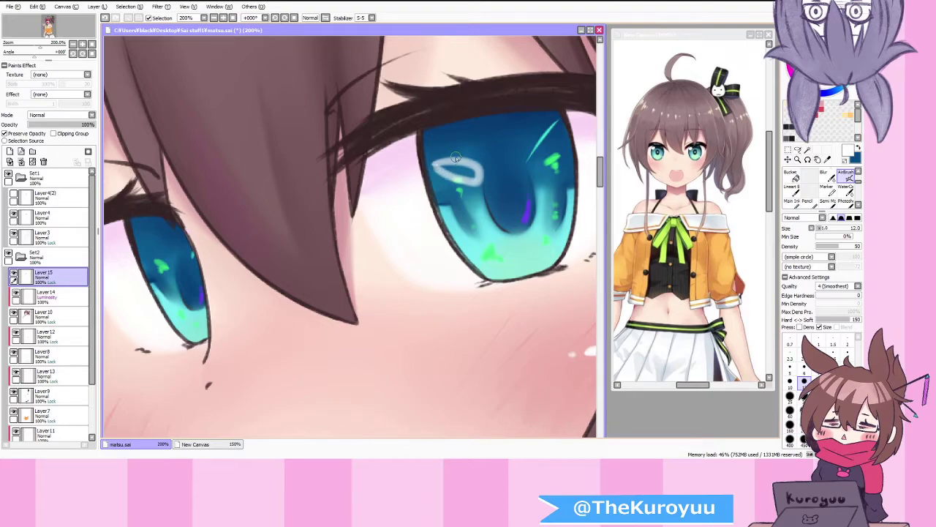
{"action": "key", "text": "ctrl+z"}
{"action": "mouse_move", "coordinate": [468, 141]}
{"action": "left_mouse_down"}
{"action": "mouse_move", "coordinate": [439, 154]}
{"action": "mouse_move", "coordinate": [440, 172]}
{"action": "mouse_move", "coordinate": [469, 160]}
{"action": "mouse_move", "coordinate": [468, 144]}
{"action": "mouse_move", "coordinate": [457, 146]}
{"action": "mouse_move", "coordinate": [444, 180]}
{"action": "mouse_move", "coordinate": [461, 179]}
{"action": "mouse_move", "coordinate": [463, 145]}
{"action": "mouse_move", "coordinate": [449, 183]}
{"action": "mouse_move", "coordinate": [465, 148]}
{"action": "mouse_move", "coordinate": [447, 182]}
{"action": "mouse_move", "coordinate": [452, 152]}
{"action": "mouse_move", "coordinate": [468, 139]}
{"action": "mouse_move", "coordinate": [461, 180]}
{"action": "mouse_move", "coordinate": [449, 182]}
{"action": "mouse_move", "coordinate": [470, 142]}
{"action": "left_mouse_up"}
{"action": "key", "text": "ctrl+z"}
Step: Paint elongated white highlights in the upper part of both irises at size 12 and small white glints around them at size 9
{"action": "mouse_move", "coordinate": [445, 174]}
{"action": "left_mouse_down"}
{"action": "mouse_move", "coordinate": [465, 141]}
{"action": "mouse_move", "coordinate": [451, 181]}
{"action": "left_mouse_up"}
{"action": "mouse_move", "coordinate": [455, 148]}
{"action": "left_mouse_down"}
{"action": "mouse_move", "coordinate": [447, 183]}
{"action": "mouse_move", "coordinate": [443, 170]}
{"action": "left_mouse_up"}
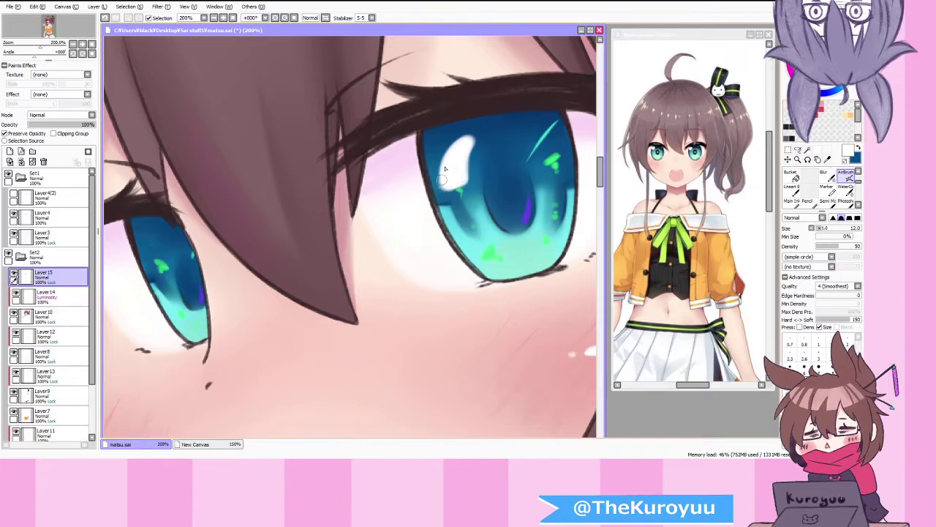
{"action": "mouse_move", "coordinate": [147, 231]}
{"action": "left_mouse_down"}
{"action": "mouse_move", "coordinate": [158, 271]}
{"action": "mouse_move", "coordinate": [154, 246]}
{"action": "left_mouse_up"}
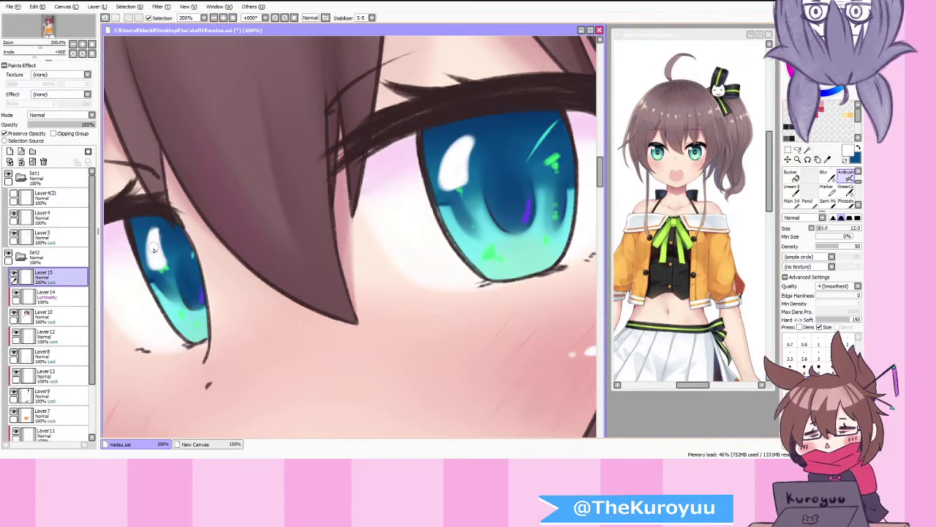
{"action": "left_click", "coordinate": [848, 367]}
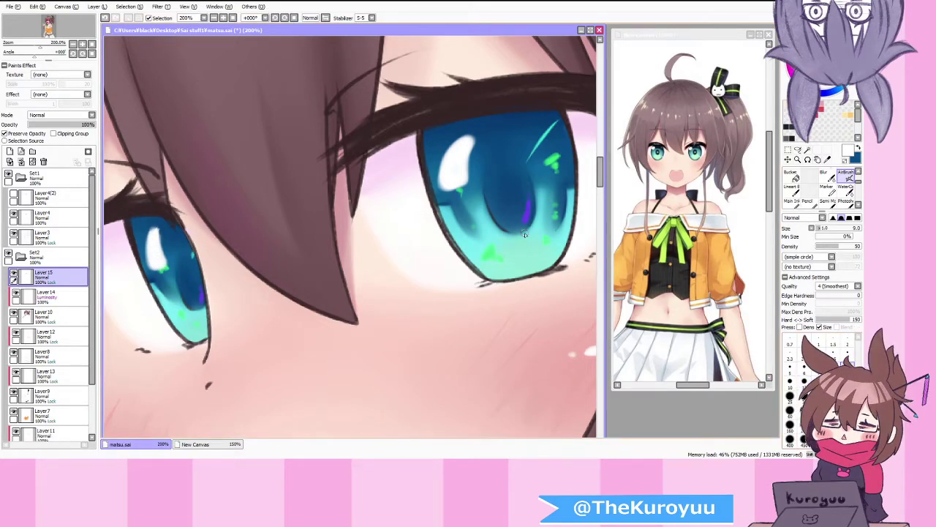
{"action": "mouse_move", "coordinate": [565, 261]}
{"action": "left_mouse_down"}
{"action": "mouse_move", "coordinate": [528, 226]}
{"action": "mouse_move", "coordinate": [556, 249]}
{"action": "mouse_move", "coordinate": [546, 239]}
{"action": "left_mouse_up"}
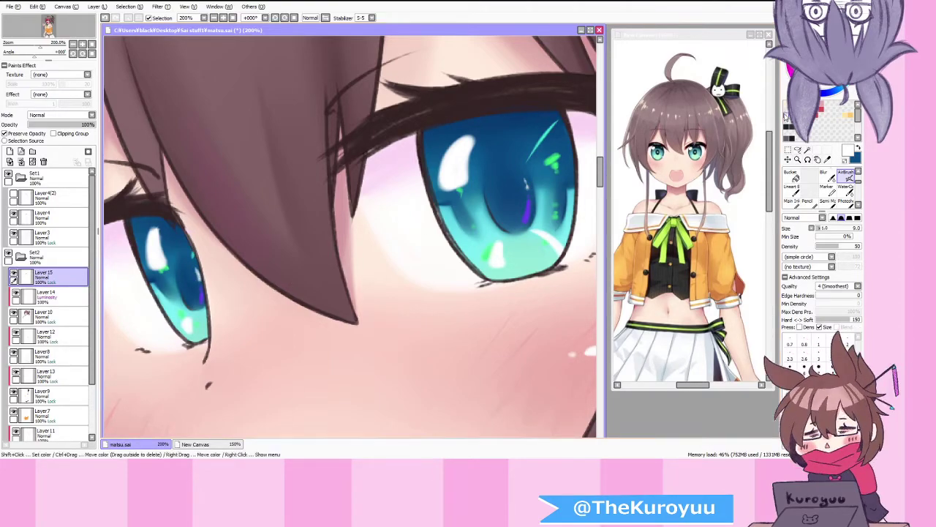
{"action": "scroll", "coordinate": [200, 284], "scroll_direction": "down", "scroll_amount": 2}
{"action": "scroll", "coordinate": [542, 255], "scroll_direction": "down", "scroll_amount": 1}
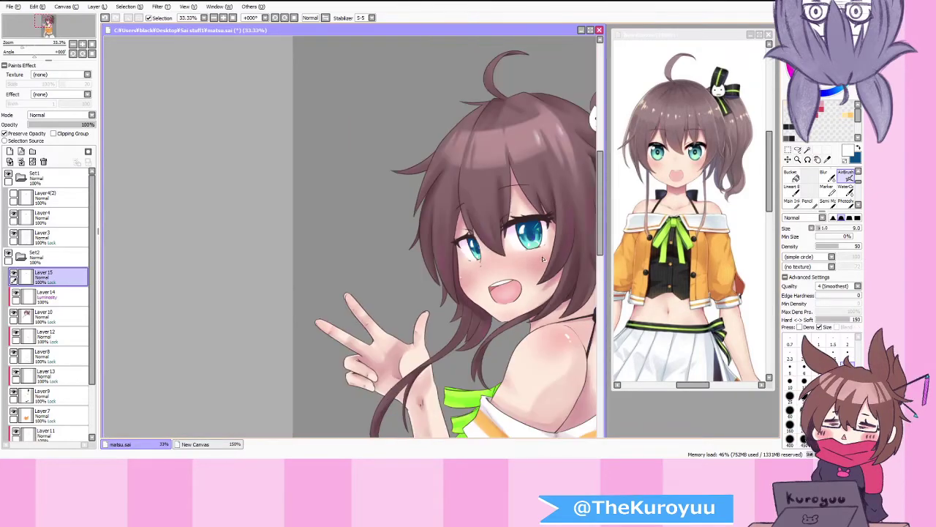
{"action": "scroll", "coordinate": [541, 253], "scroll_direction": "up", "scroll_amount": 1}
{"action": "scroll", "coordinate": [480, 242], "scroll_direction": "up", "scroll_amount": 1}
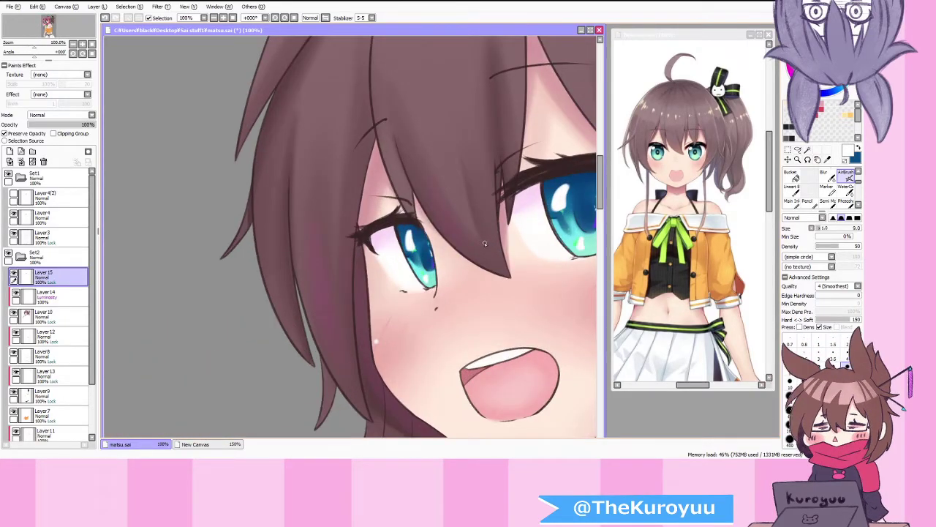
{"action": "scroll", "coordinate": [540, 249], "scroll_direction": "down", "scroll_amount": 2}
{"action": "scroll", "coordinate": [540, 242], "scroll_direction": "up", "scroll_amount": 3}
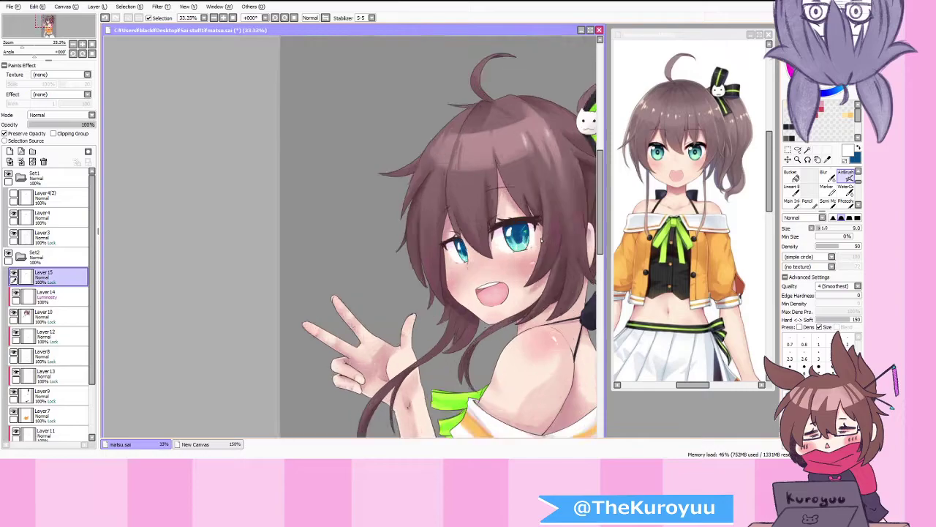
Step: Add a new layer clipped to Layer15 and set its blending mode to Lumi & Shade
{"action": "left_click", "coordinate": [10, 151]}
{"action": "left_click", "coordinate": [64, 131]}
{"action": "left_click", "coordinate": [65, 115]}
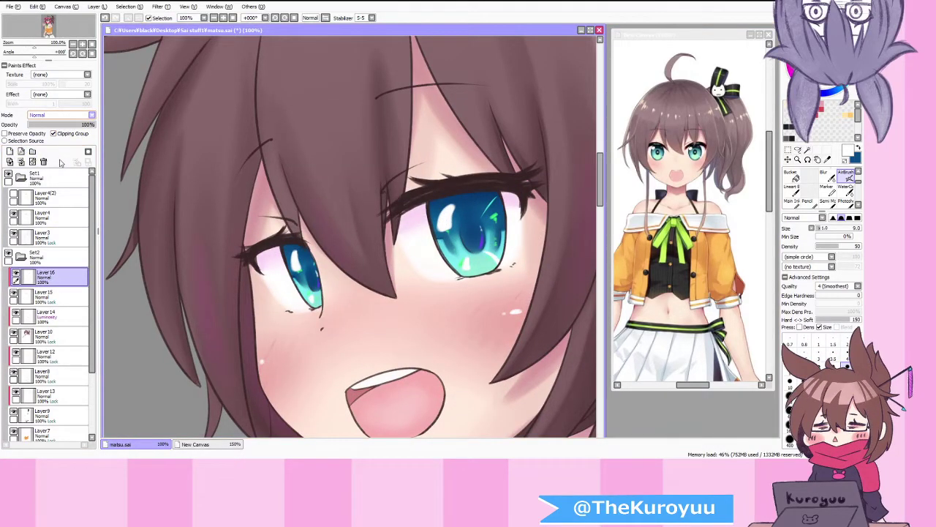
{"action": "left_click", "coordinate": [62, 162]}
{"action": "scroll", "coordinate": [354, 237], "scroll_direction": "down", "scroll_amount": 1}
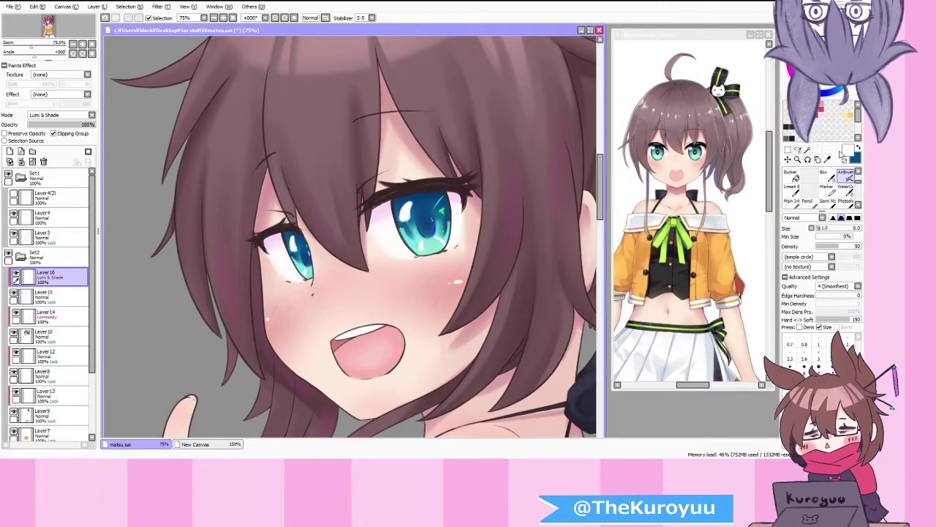
Step: Tint both pupils and the surrounding iris with purple tones using the watercolor brush at size 70
{"action": "left_click", "coordinate": [847, 190]}
{"action": "mouse_move", "coordinate": [429, 210]}
{"action": "left_mouse_down"}
{"action": "mouse_move", "coordinate": [436, 229]}
{"action": "mouse_move", "coordinate": [430, 214]}
{"action": "left_mouse_up"}
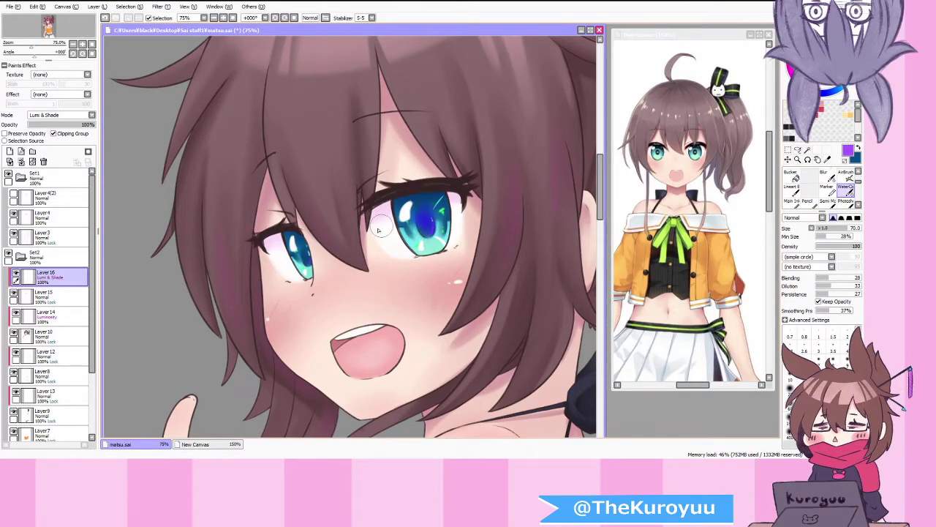
{"action": "left_click", "coordinate": [830, 74]}
{"action": "left_click_drag", "start_coordinate": [434, 232], "coordinate": [421, 230]}
{"action": "left_click_drag", "start_coordinate": [305, 259], "coordinate": [308, 261]}
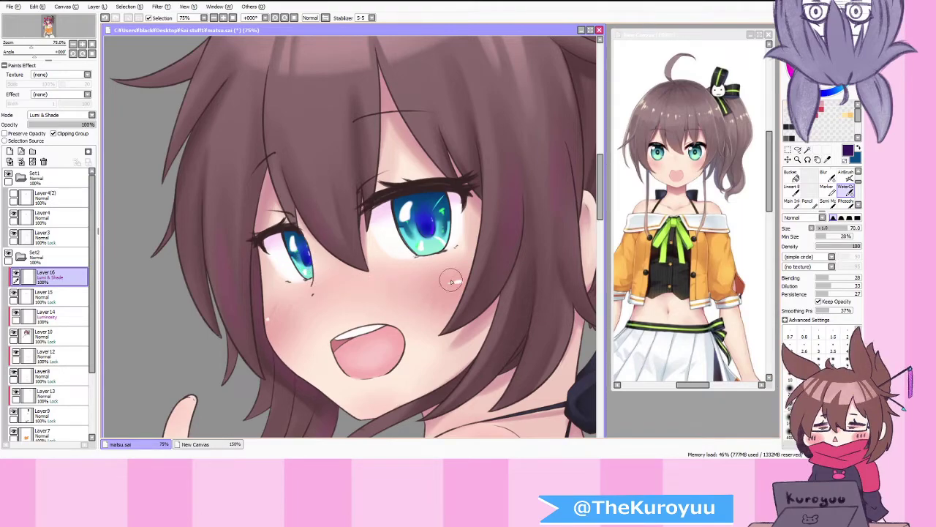
Step: Glaze green over the lower irises and dark navy over their upper parts with the watercolor brush at size 250
{"action": "left_click", "coordinate": [818, 420]}
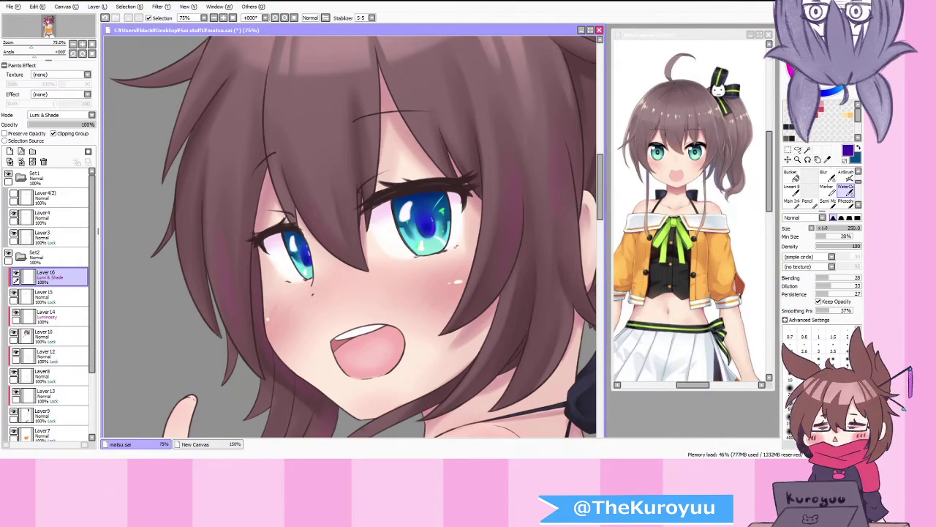
{"action": "left_click", "coordinate": [855, 62]}
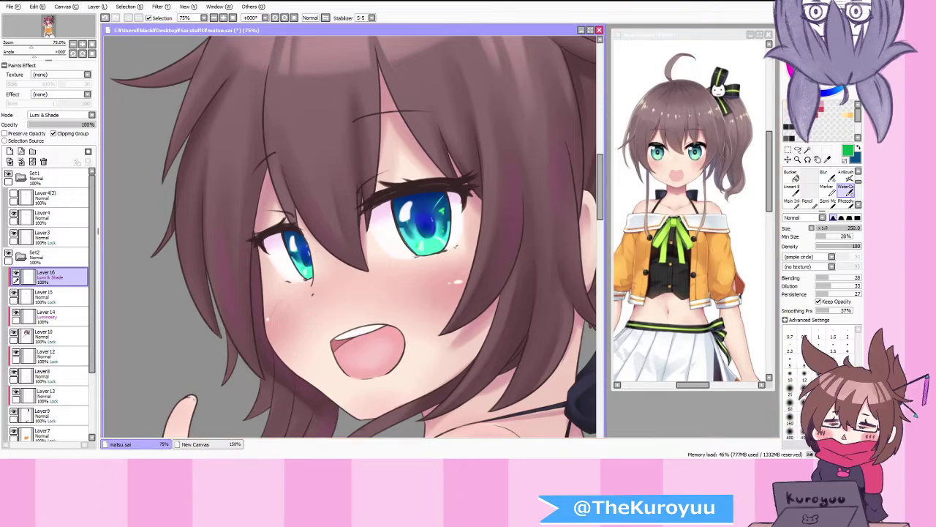
{"action": "left_click", "coordinate": [842, 73]}
{"action": "left_click", "coordinate": [813, 91]}
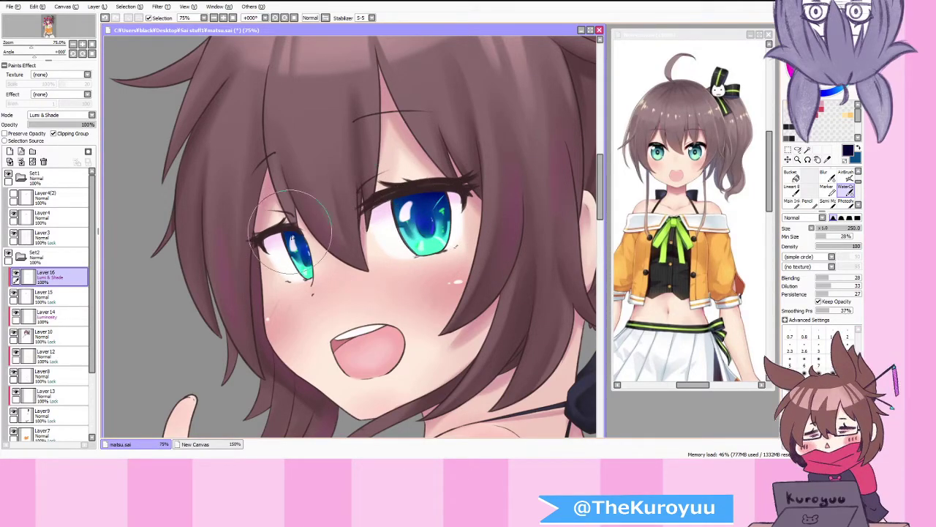
Step: On Layer15, repaint the larger eye's pupil dark navy with the airbrush and smooth it with the watercolor brush, both at size 35
{"action": "scroll", "coordinate": [472, 265], "scroll_direction": "down", "scroll_amount": 3}
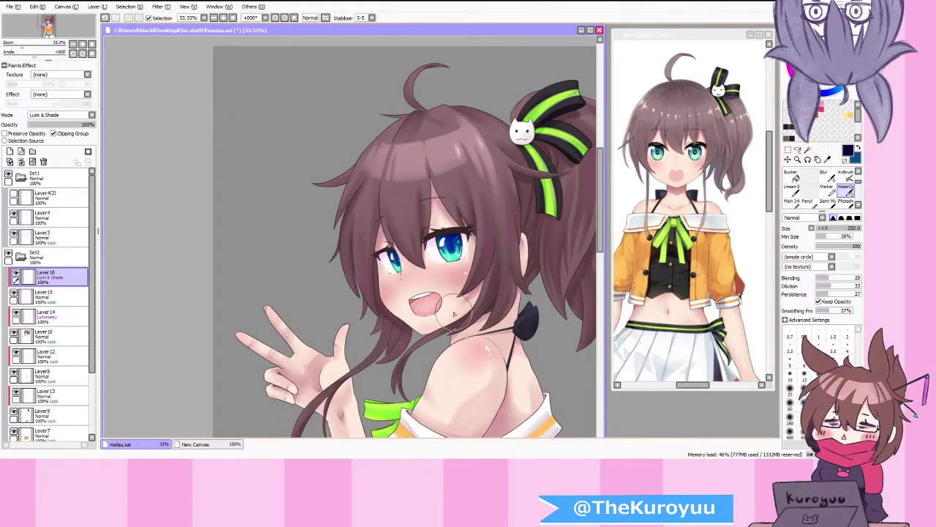
{"action": "scroll", "coordinate": [449, 303], "scroll_direction": "up", "scroll_amount": 1}
{"action": "left_click", "coordinate": [849, 178]}
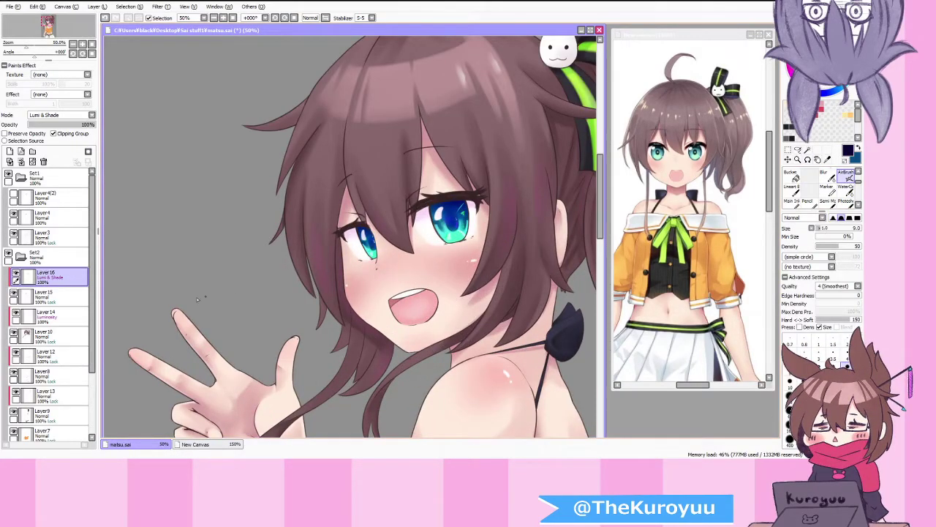
{"action": "left_click", "coordinate": [44, 294]}
{"action": "scroll", "coordinate": [390, 222], "scroll_direction": "up", "scroll_amount": 3}
{"action": "left_click_drag", "start_coordinate": [389, 222], "coordinate": [390, 238]}
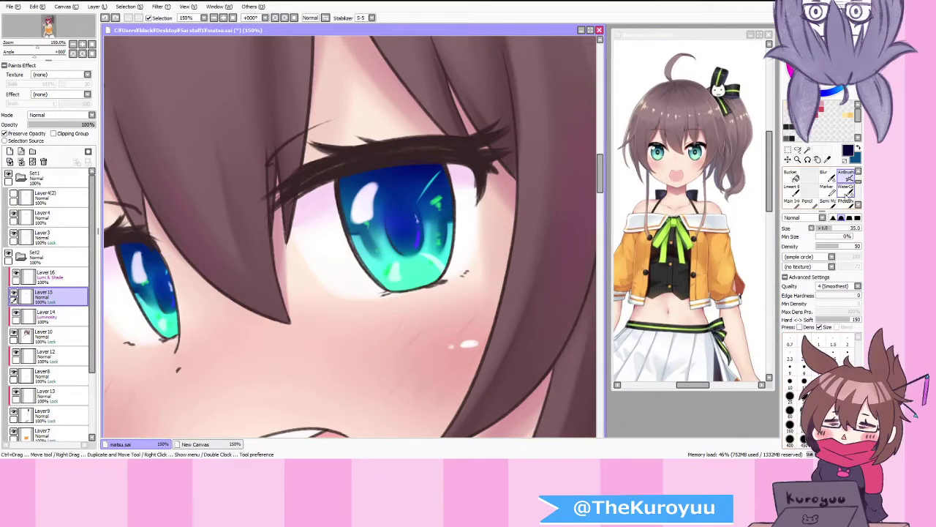
{"action": "left_click", "coordinate": [847, 187]}
{"action": "left_click", "coordinate": [819, 392]}
{"action": "mouse_move", "coordinate": [401, 229]}
{"action": "left_mouse_down"}
{"action": "mouse_move", "coordinate": [410, 220]}
{"action": "mouse_move", "coordinate": [408, 245]}
{"action": "mouse_move", "coordinate": [395, 212]}
{"action": "mouse_move", "coordinate": [402, 242]}
{"action": "mouse_move", "coordinate": [403, 210]}
{"action": "left_mouse_up"}
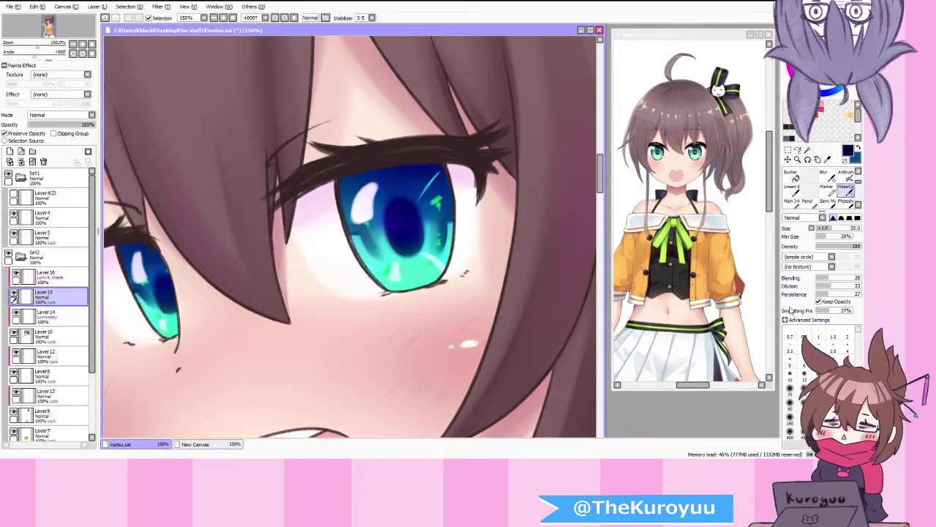
Step: Airbrush a white oval glow into the centre of both pupils, refining it at size 14
{"action": "left_click_drag", "start_coordinate": [804, 48], "coordinate": [768, 33]}
{"action": "left_click", "coordinate": [845, 176]}
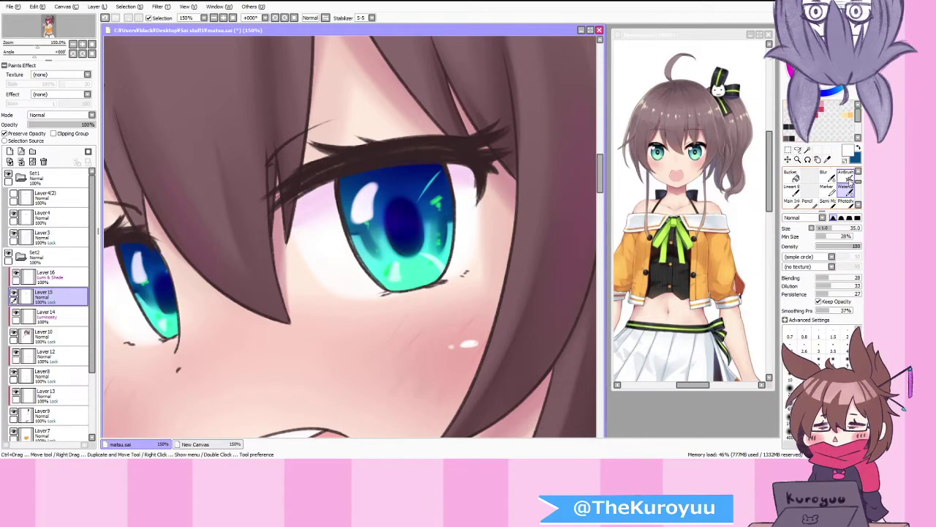
{"action": "left_click_drag", "start_coordinate": [402, 220], "coordinate": [400, 240]}
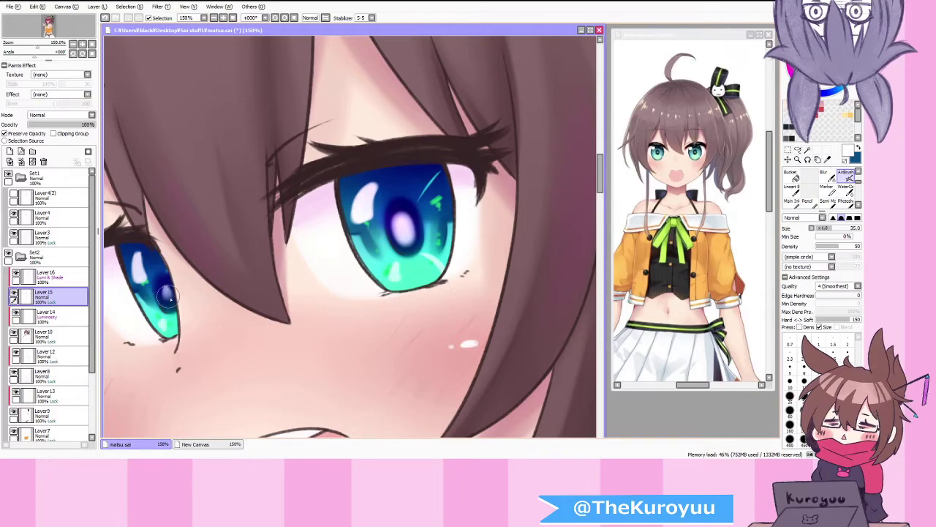
{"action": "left_click", "coordinate": [818, 381]}
{"action": "key", "text": "ctrl+z"}
{"action": "key", "text": "ctrl+z"}
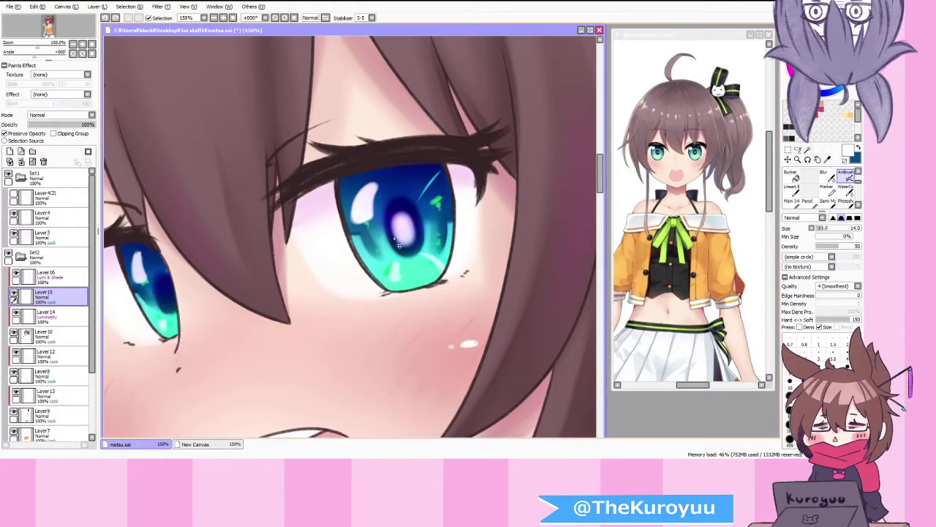
{"action": "left_click_drag", "start_coordinate": [401, 219], "coordinate": [401, 231]}
{"action": "key", "text": "ctrl+z"}
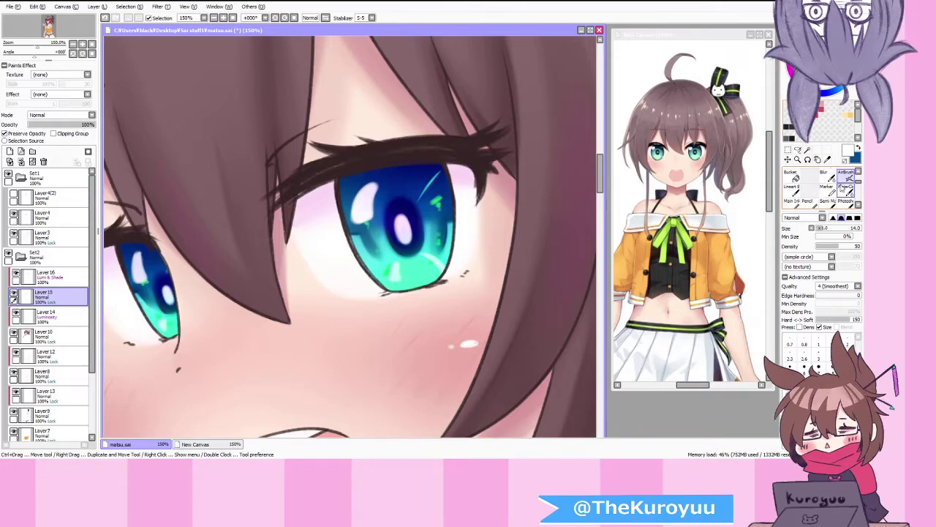
Step: Soften the edges of the white pupil glows with the watercolor brush
{"action": "key", "text": "c"}
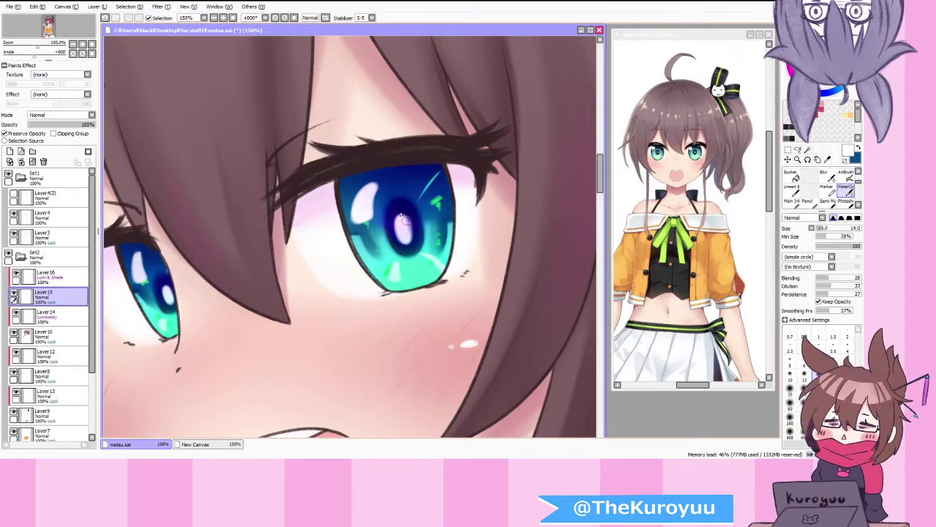
{"action": "left_click_drag", "start_coordinate": [399, 219], "coordinate": [410, 245]}
{"action": "scroll", "coordinate": [167, 288], "scroll_direction": "down", "scroll_amount": 4}
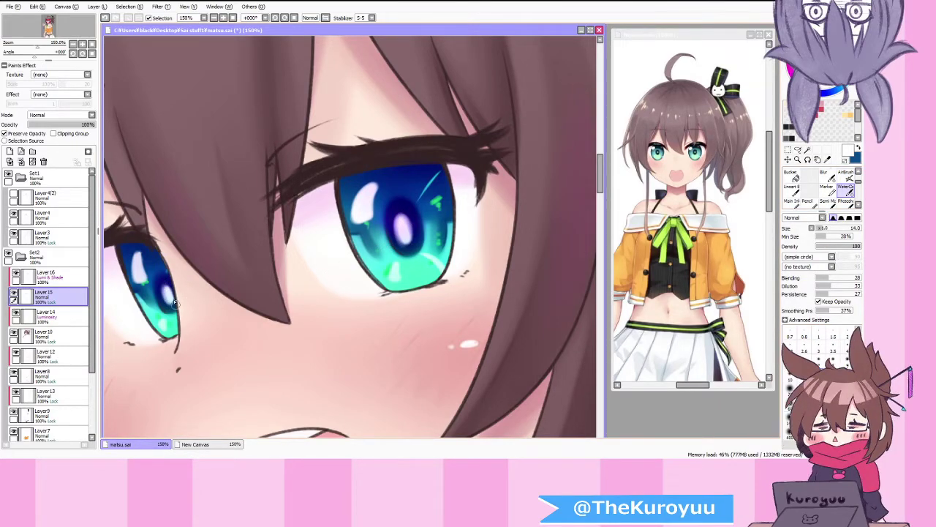
{"action": "scroll", "coordinate": [349, 307], "scroll_direction": "down", "scroll_amount": 1}
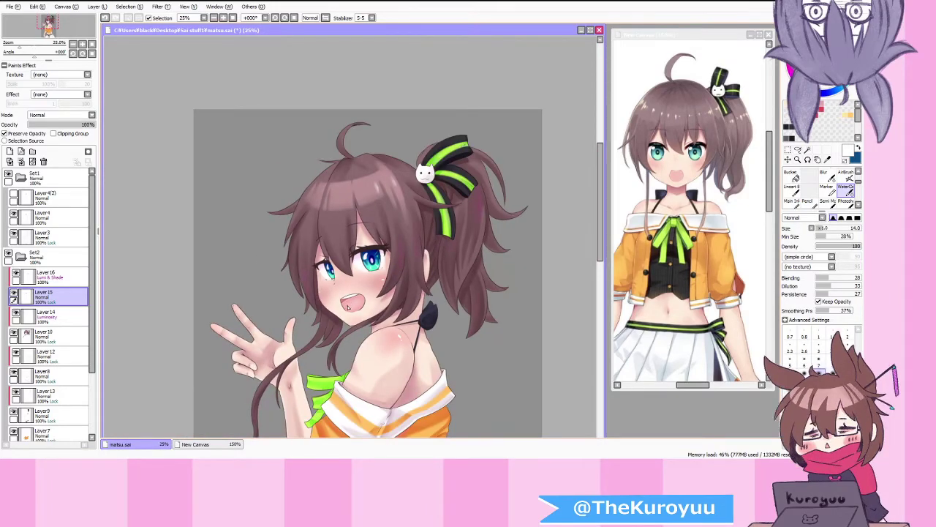
{"action": "scroll", "coordinate": [348, 338], "scroll_direction": "up", "scroll_amount": 1}
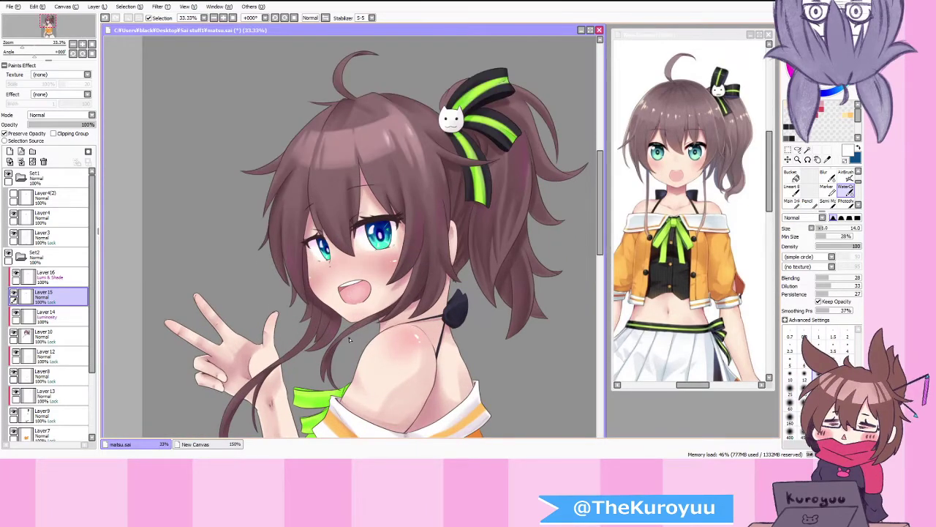
{"action": "scroll", "coordinate": [349, 338], "scroll_direction": "down", "scroll_amount": 1}
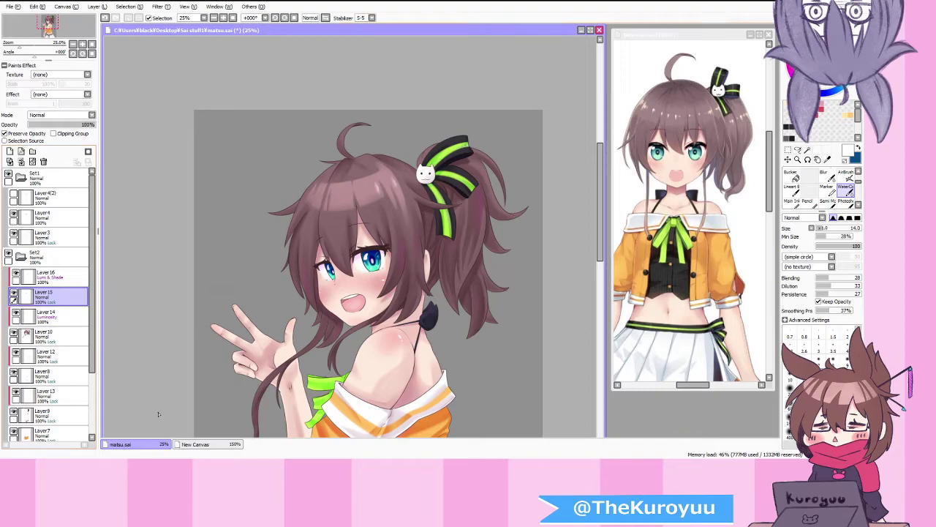
{"action": "key", "text": "alt+Tab"}
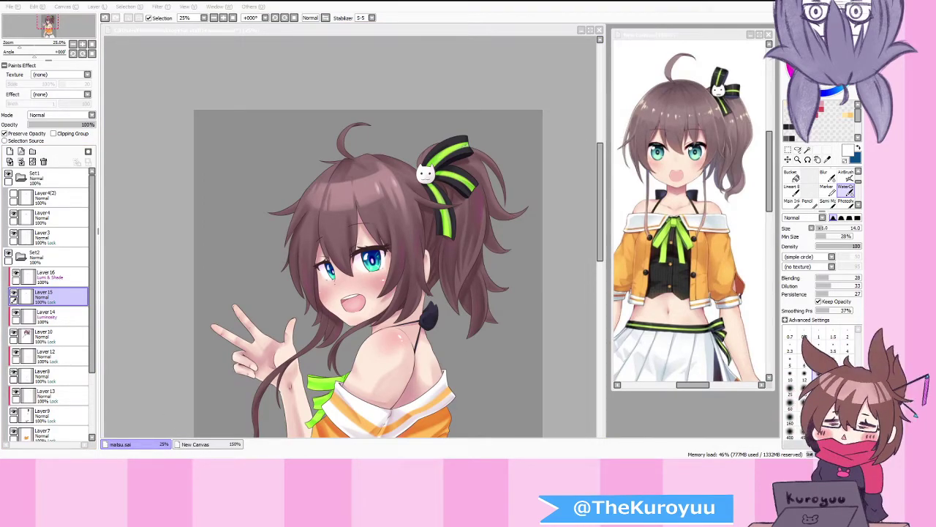
{"action": "key", "text": "alt+Tab"}
{"action": "scroll", "coordinate": [332, 345], "scroll_direction": "down", "scroll_amount": 2}
{"action": "scroll", "coordinate": [331, 390], "scroll_direction": "up", "scroll_amount": 1}
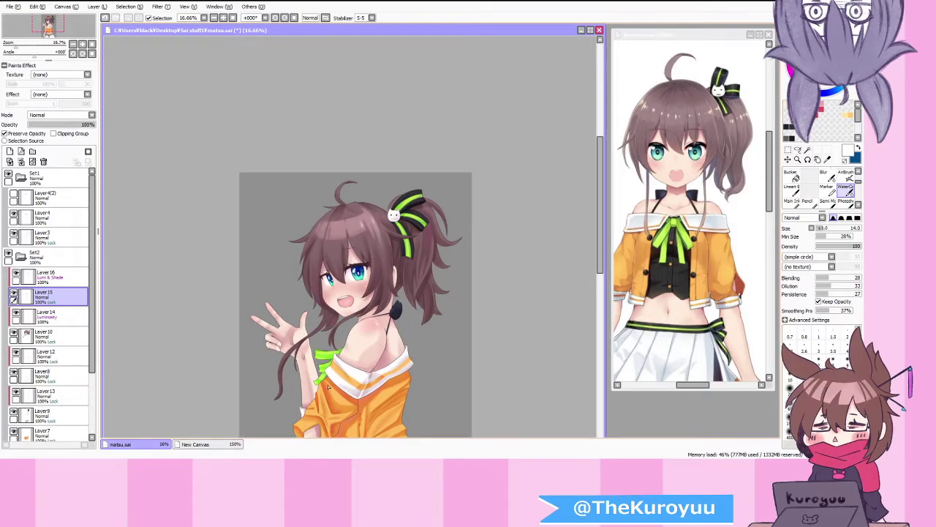
Step: Add another clipped layer above Layer16 and set its blending mode to Luminosity
{"action": "left_click", "coordinate": [52, 275]}
{"action": "scroll", "coordinate": [278, 313], "scroll_direction": "up", "scroll_amount": 1}
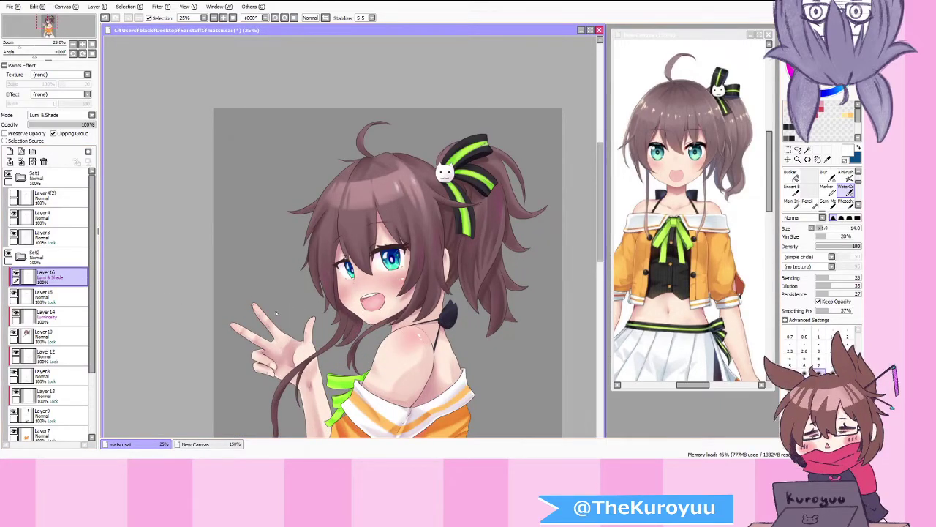
{"action": "left_click", "coordinate": [10, 151]}
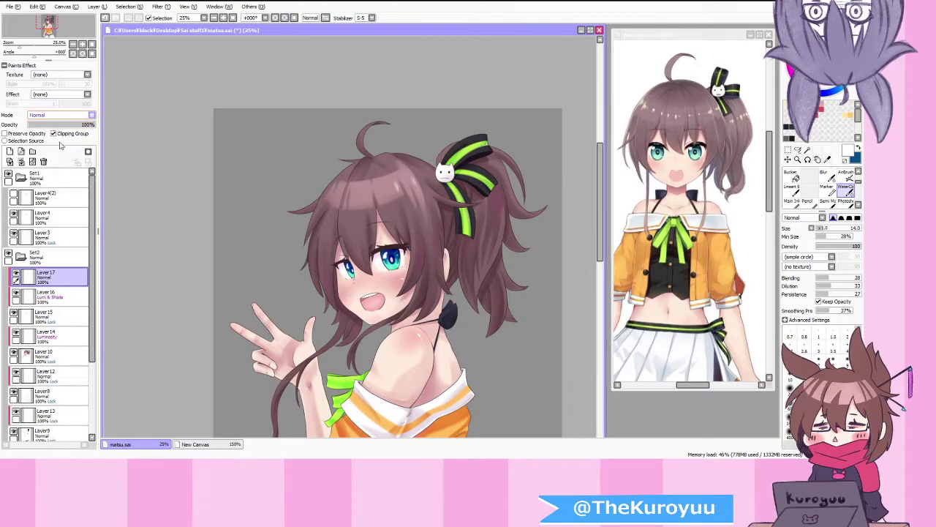
{"action": "left_click", "coordinate": [60, 149]}
Step: Brush a magenta glow over both irises on Layer17 with the watercolor brush at size 400
{"action": "left_click", "coordinate": [791, 70]}
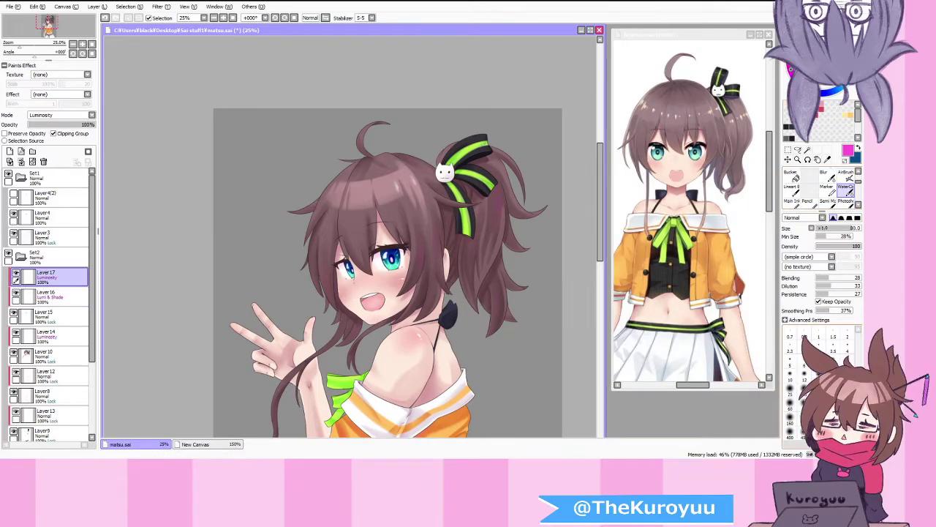
{"action": "left_click", "coordinate": [805, 423]}
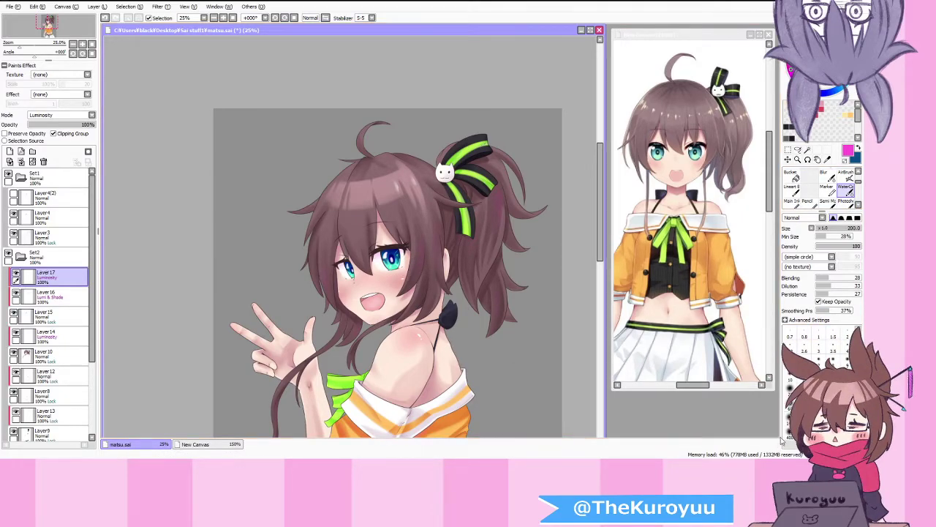
{"action": "key", "text": "bracketright"}
{"action": "key", "text": "bracketright"}
{"action": "key", "text": "bracketright"}
{"action": "key", "text": "bracketright"}
{"action": "left_click", "coordinate": [395, 264]}
{"action": "left_click_drag", "start_coordinate": [390, 280], "coordinate": [401, 268]}
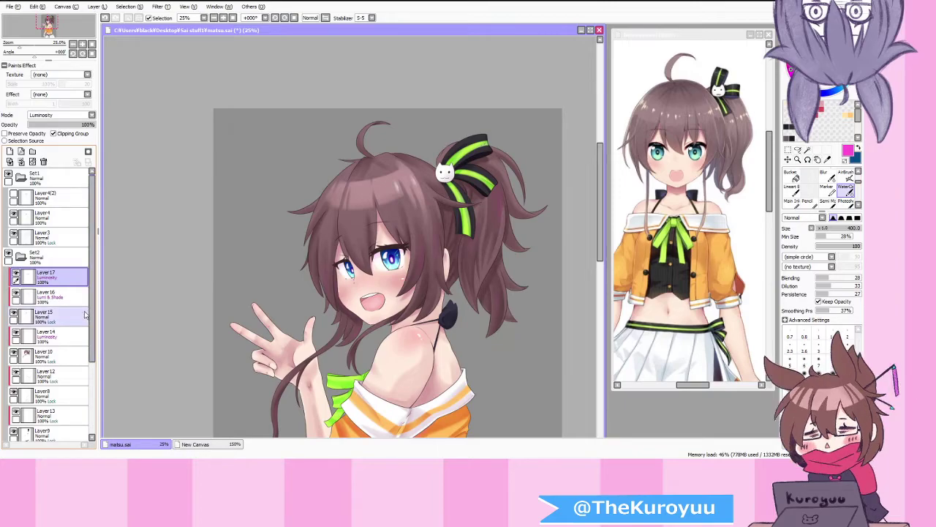
Step: Preserve Layer4's opacity and tint its area around the face dark magenta with the watercolor brush at size 500
{"action": "left_click", "coordinate": [51, 217]}
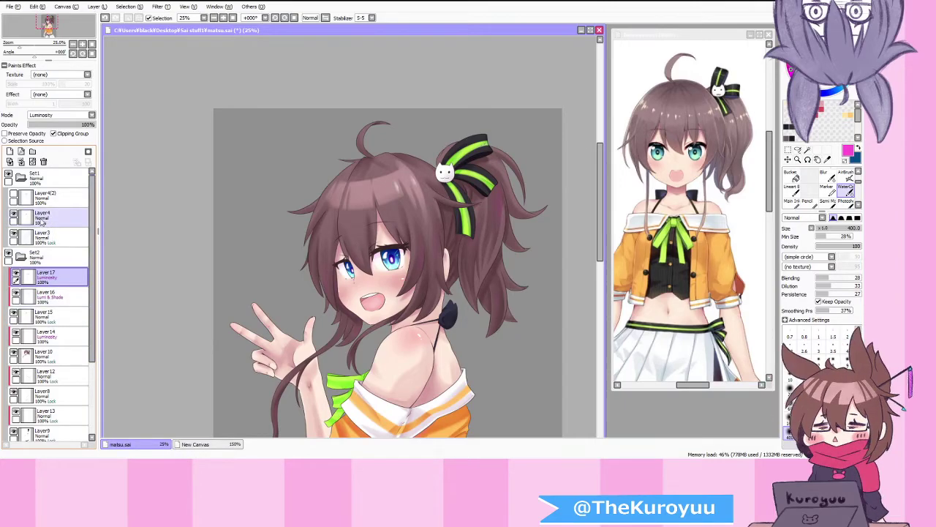
{"action": "left_click", "coordinate": [32, 136]}
{"action": "scroll", "coordinate": [401, 253], "scroll_direction": "up", "scroll_amount": 1}
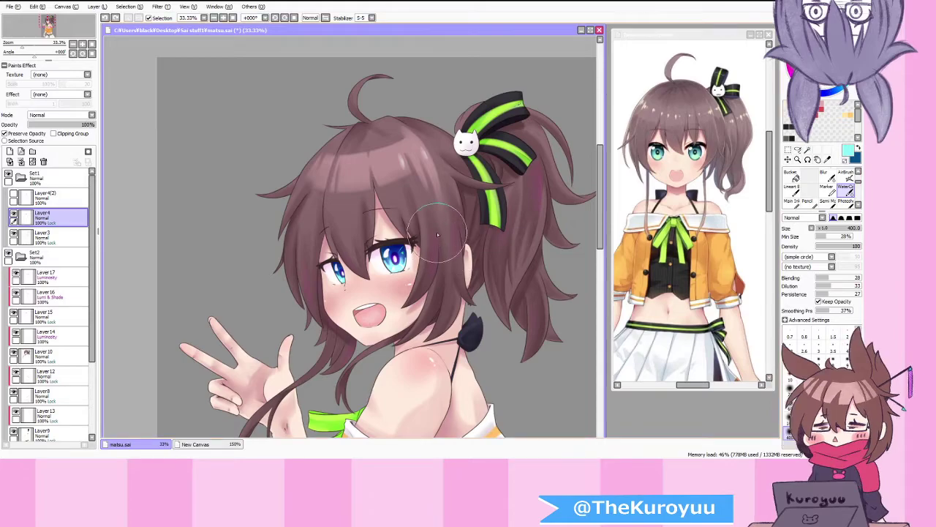
{"action": "left_click", "coordinate": [791, 71]}
{"action": "left_click", "coordinate": [823, 76]}
{"action": "left_click", "coordinate": [819, 433]}
{"action": "scroll", "coordinate": [515, 315], "scroll_direction": "down", "scroll_amount": 1}
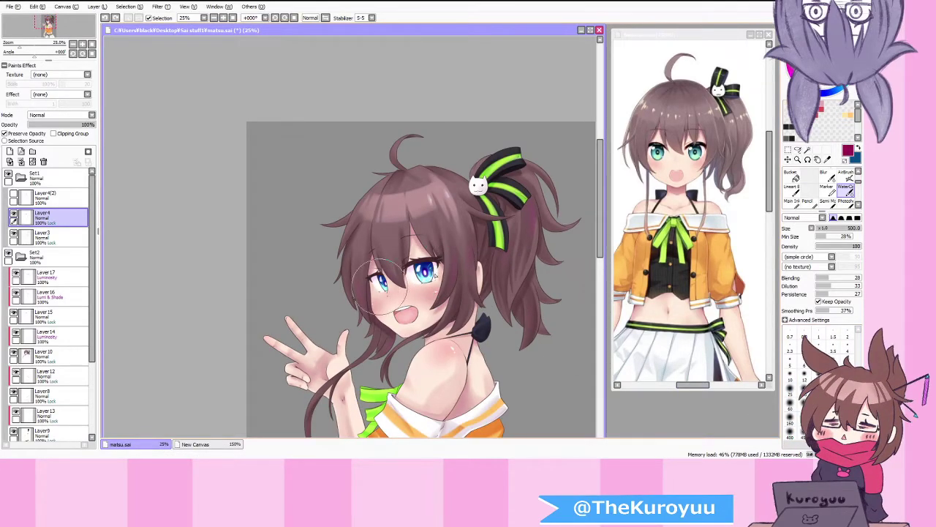
{"action": "left_click_drag", "start_coordinate": [424, 310], "coordinate": [416, 295]}
Step: Make Layer3 active and check the whole figure, including the raised hand, jacket and skirt
{"action": "left_click", "coordinate": [62, 238]}
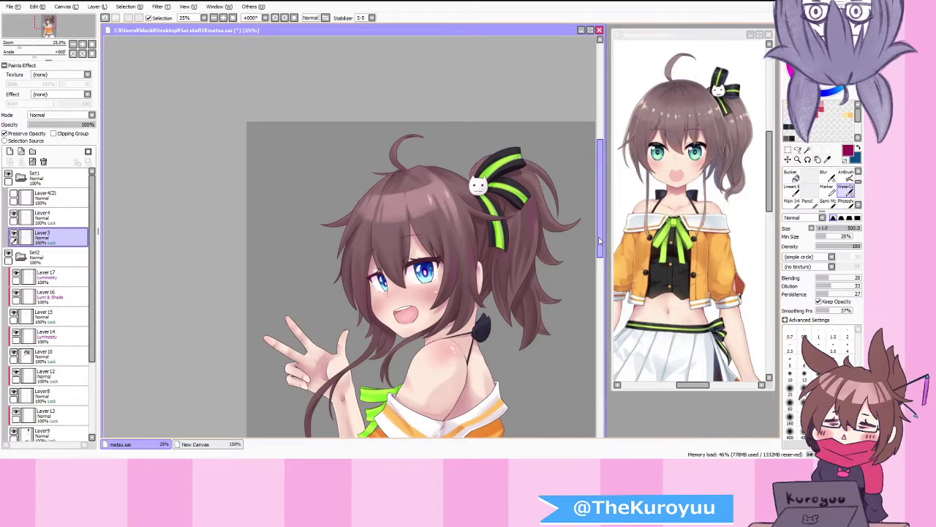
{"action": "left_click_drag", "start_coordinate": [602, 253], "coordinate": [604, 333]}
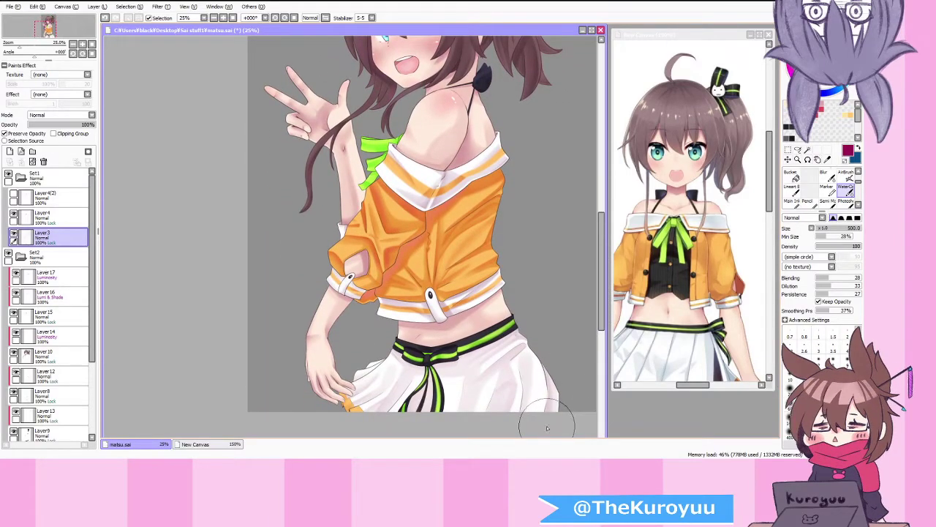
{"action": "scroll", "coordinate": [503, 376], "scroll_direction": "down", "scroll_amount": 2}
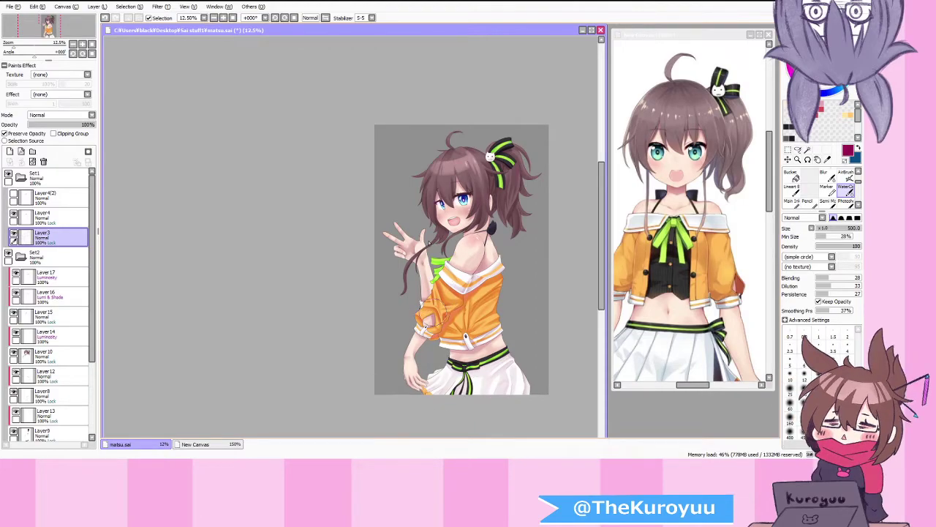
{"action": "scroll", "coordinate": [439, 257], "scroll_direction": "up", "scroll_amount": 4}
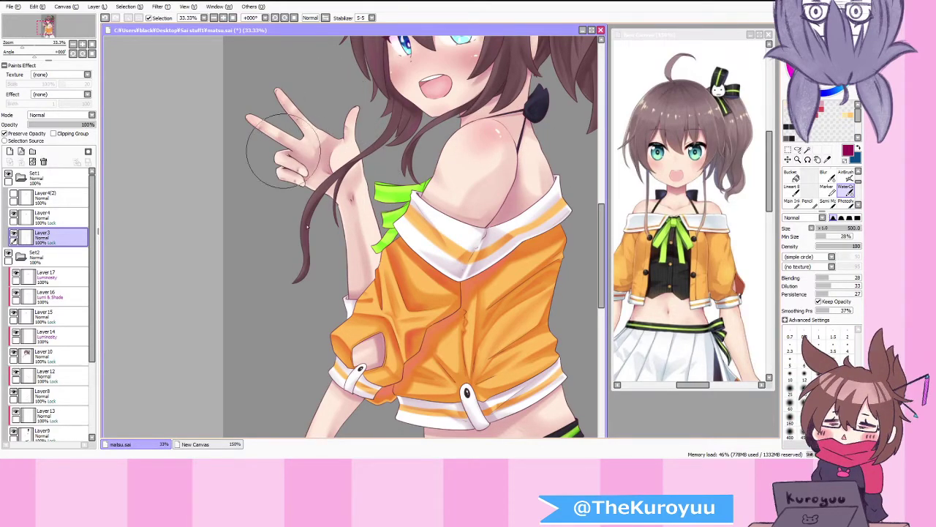
{"action": "scroll", "coordinate": [357, 230], "scroll_direction": "down", "scroll_amount": 2}
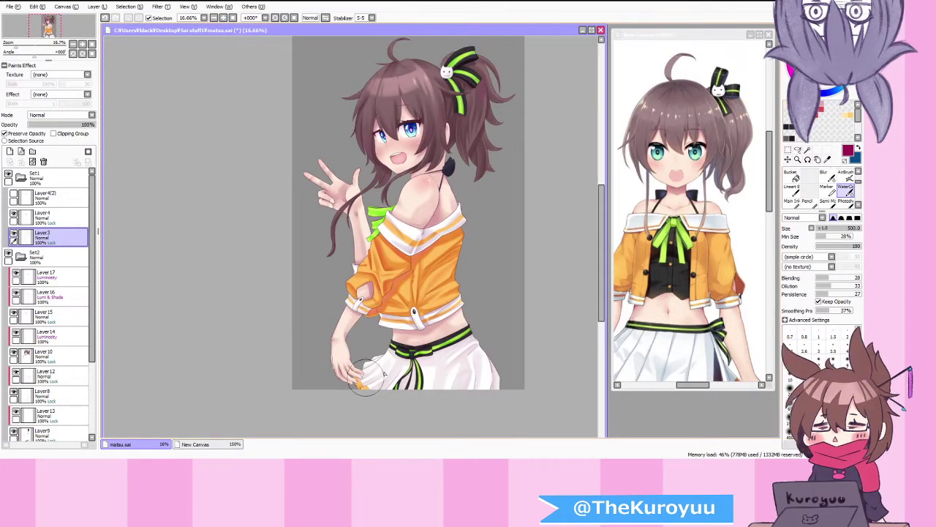
Step: Tint Layer3's line art with magenta around the skirt, jacket and ponytail, using the watercolor brush at size 500
{"action": "scroll", "coordinate": [362, 376], "scroll_direction": "up", "scroll_amount": 2}
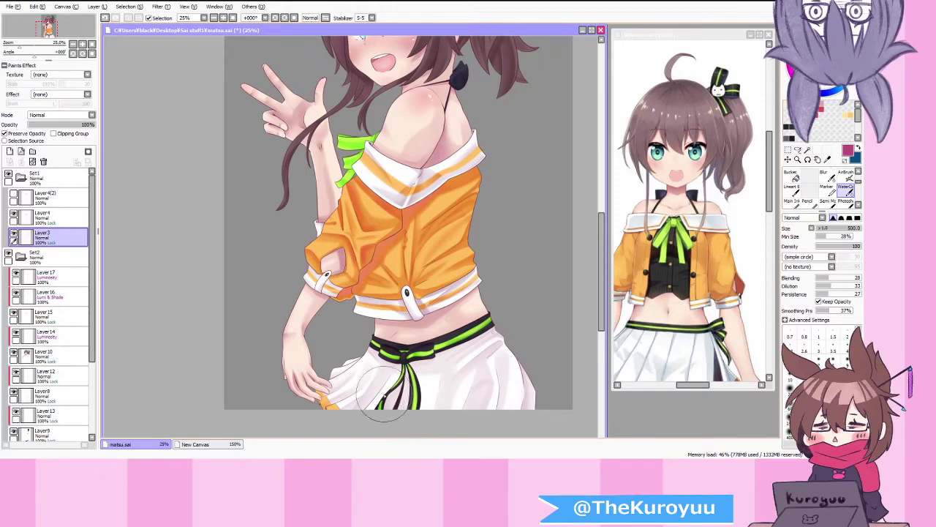
{"action": "scroll", "coordinate": [381, 388], "scroll_direction": "down", "scroll_amount": 2}
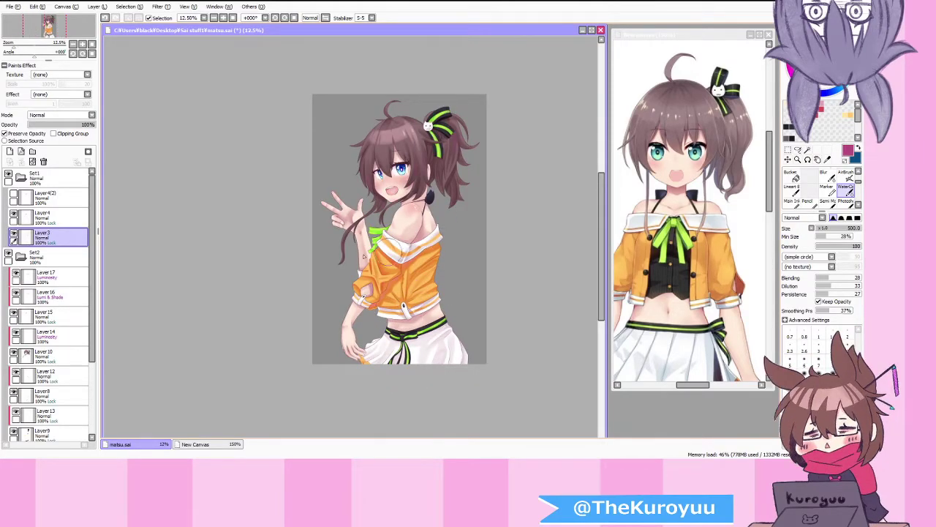
{"action": "scroll", "coordinate": [419, 251], "scroll_direction": "up", "scroll_amount": 4}
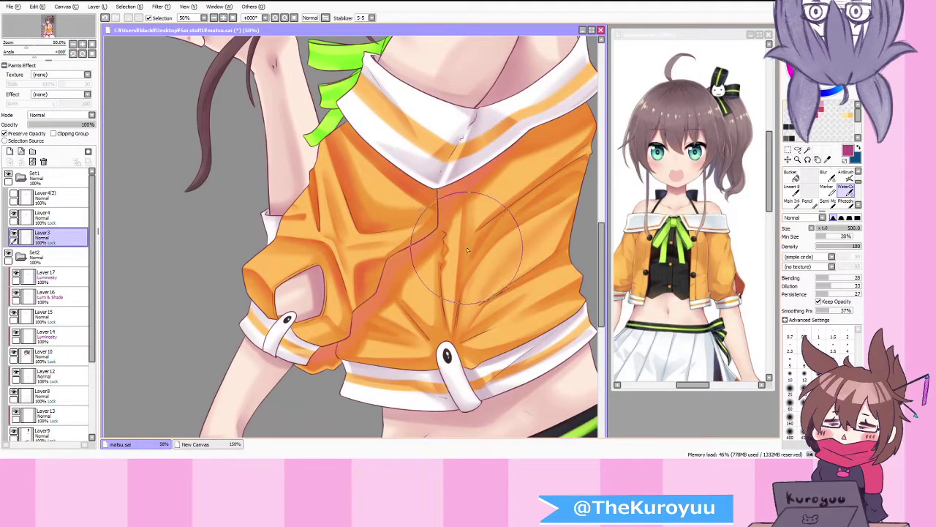
{"action": "scroll", "coordinate": [439, 292], "scroll_direction": "down", "scroll_amount": 4}
{"action": "scroll", "coordinate": [535, 108], "scroll_direction": "up", "scroll_amount": 1}
{"action": "scroll", "coordinate": [534, 159], "scroll_direction": "down", "scroll_amount": 1}
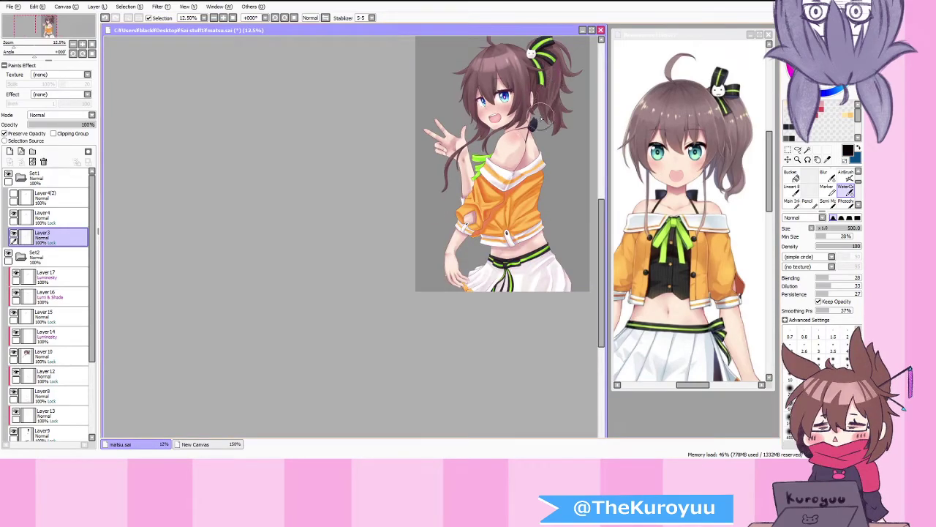
{"action": "scroll", "coordinate": [533, 159], "scroll_direction": "up", "scroll_amount": 4}
{"action": "scroll", "coordinate": [533, 159], "scroll_direction": "down", "scroll_amount": 4}
{"action": "scroll", "coordinate": [534, 159], "scroll_direction": "up", "scroll_amount": 2}
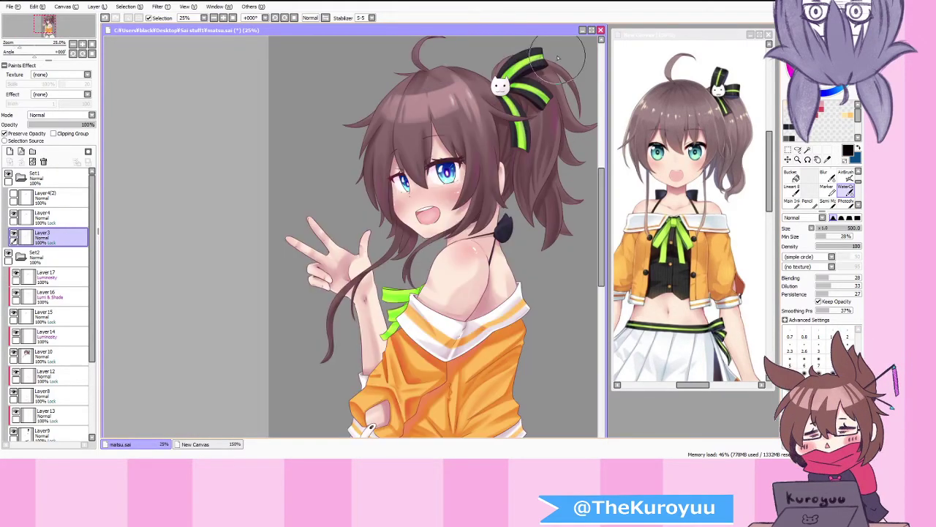
Step: Sample the iris blue and tint the upper eyelashes of both eyes on Layer4 teal with the Pen at size 40
{"action": "left_click", "coordinate": [51, 216]}
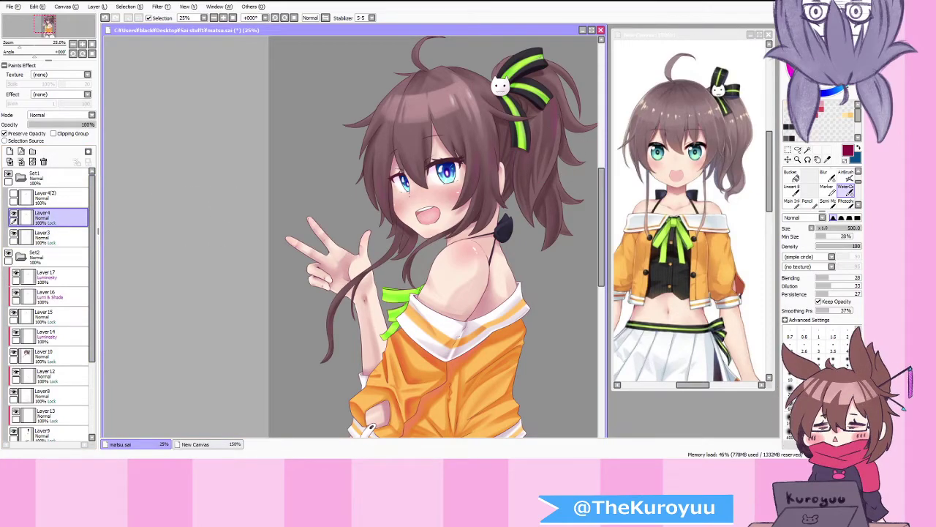
{"action": "right_click", "coordinate": [447, 173]}
{"action": "scroll", "coordinate": [439, 158], "scroll_direction": "up", "scroll_amount": 1}
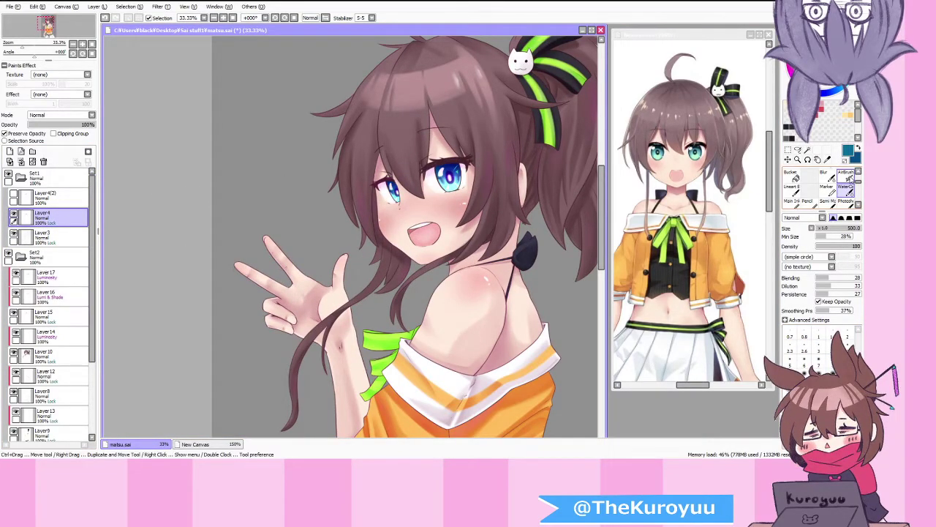
{"action": "scroll", "coordinate": [825, 192], "scroll_direction": "up", "scroll_amount": 1}
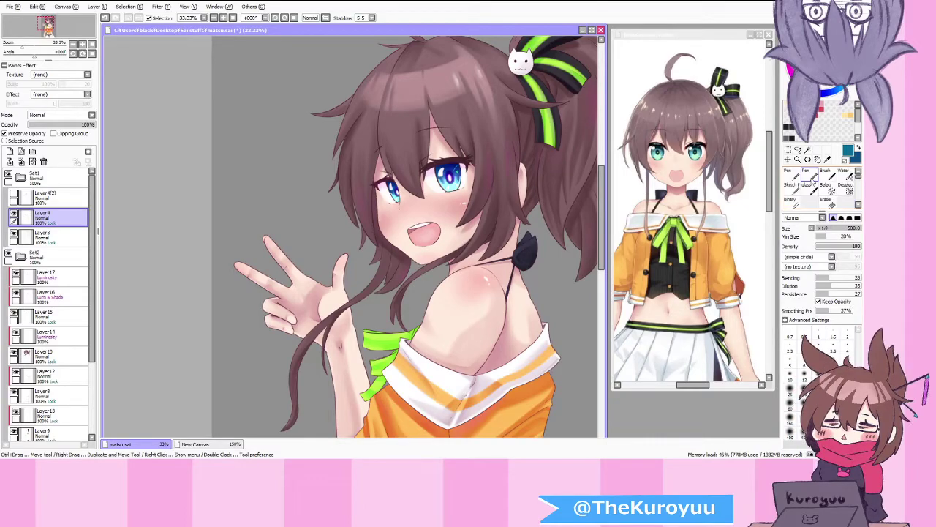
{"action": "left_click", "coordinate": [798, 177]}
{"action": "key", "text": "Page_Up"}
{"action": "left_click", "coordinate": [805, 428]}
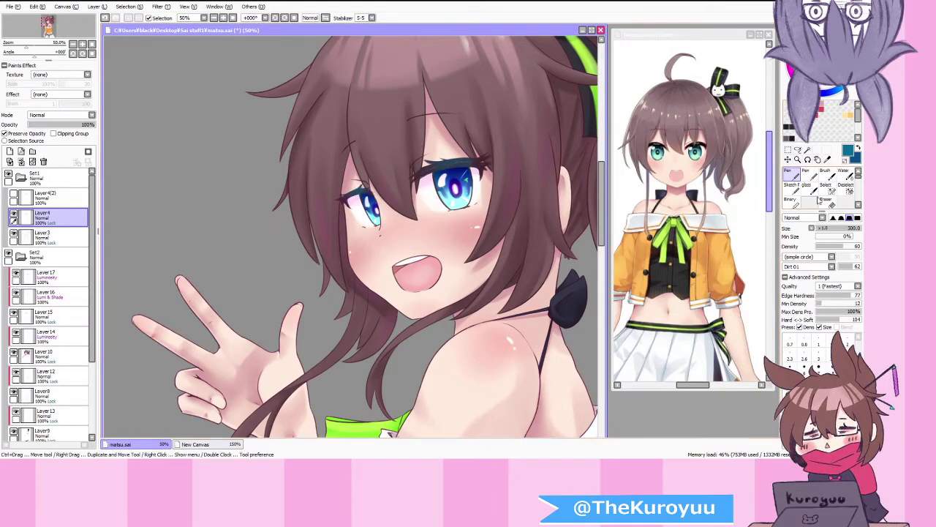
{"action": "scroll", "coordinate": [427, 169], "scroll_direction": "up", "scroll_amount": 1}
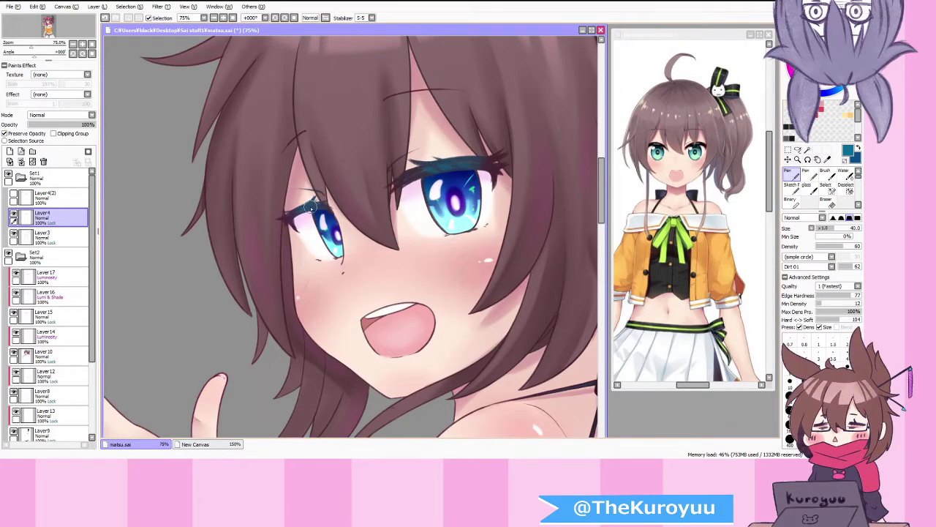
{"action": "scroll", "coordinate": [399, 308], "scroll_direction": "down", "scroll_amount": 3}
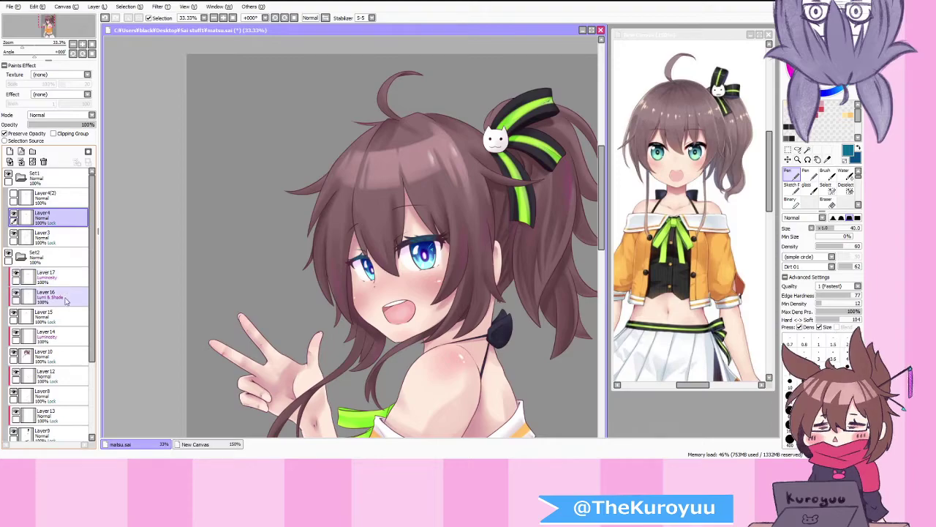
Step: Brush a purple tint over the hair's crown and ends on Layer14 with the textured Pen at size 500
{"action": "left_click", "coordinate": [63, 341]}
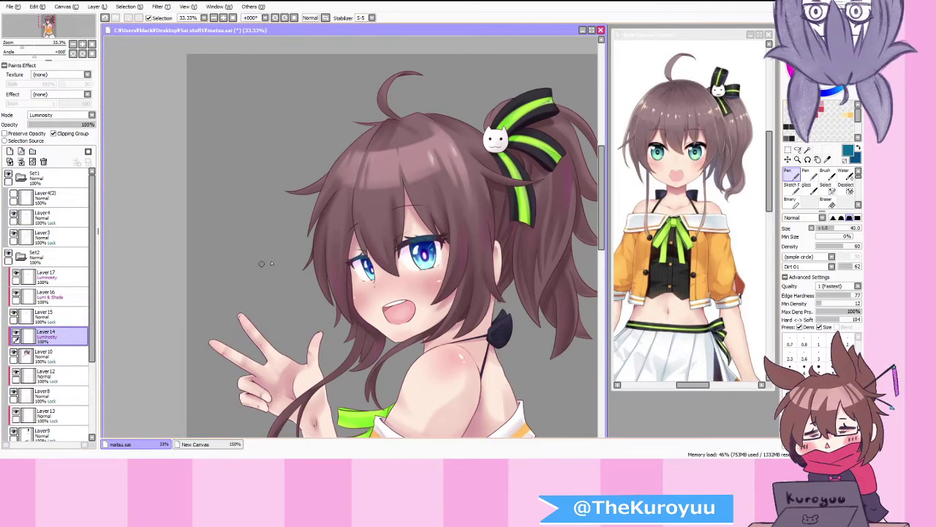
{"action": "left_click", "coordinate": [819, 439]}
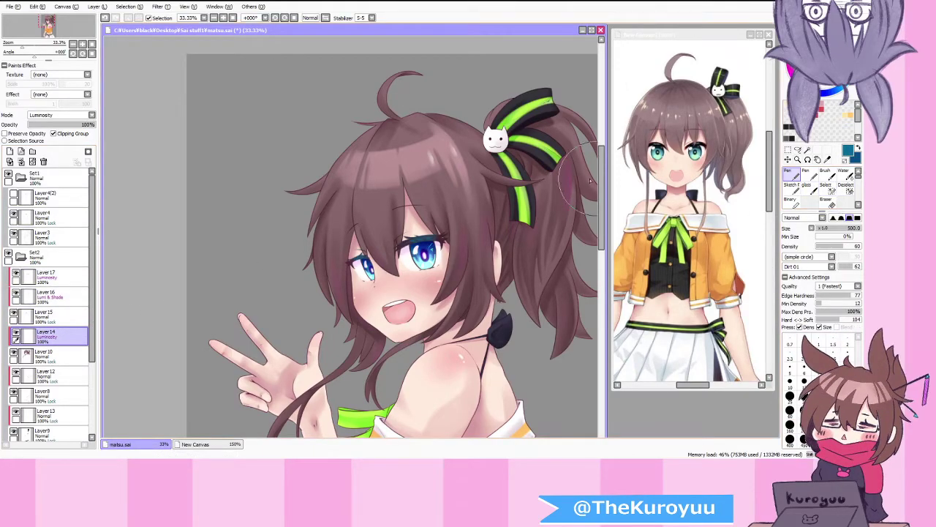
{"action": "scroll", "coordinate": [503, 155], "scroll_direction": "down", "scroll_amount": 1}
{"action": "scroll", "coordinate": [497, 145], "scroll_direction": "down", "scroll_amount": 1}
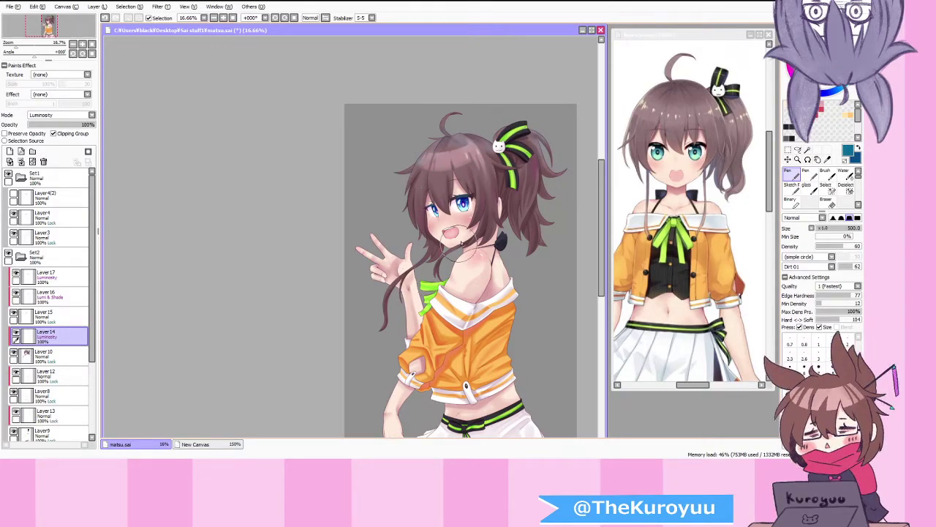
{"action": "scroll", "coordinate": [564, 282], "scroll_direction": "down", "scroll_amount": 3}
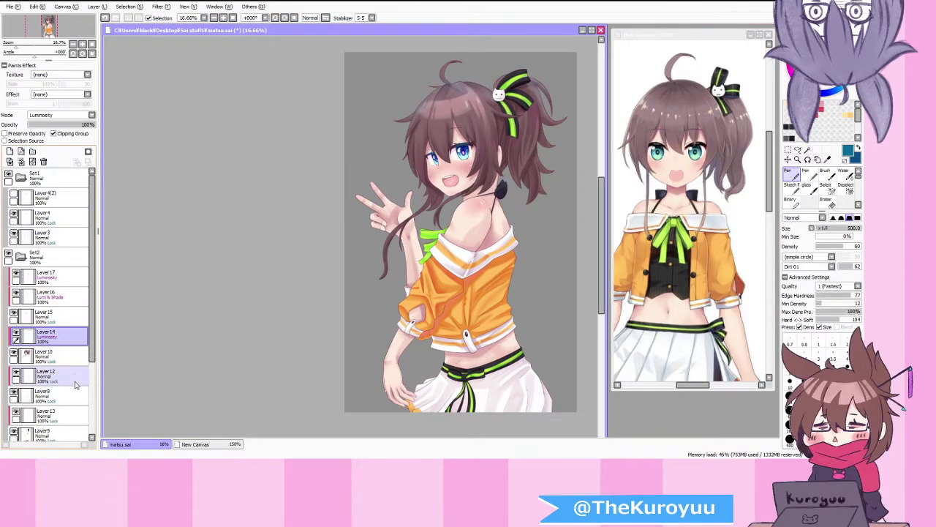
{"action": "left_click", "coordinate": [14, 392]}
{"action": "left_click", "coordinate": [14, 392]}
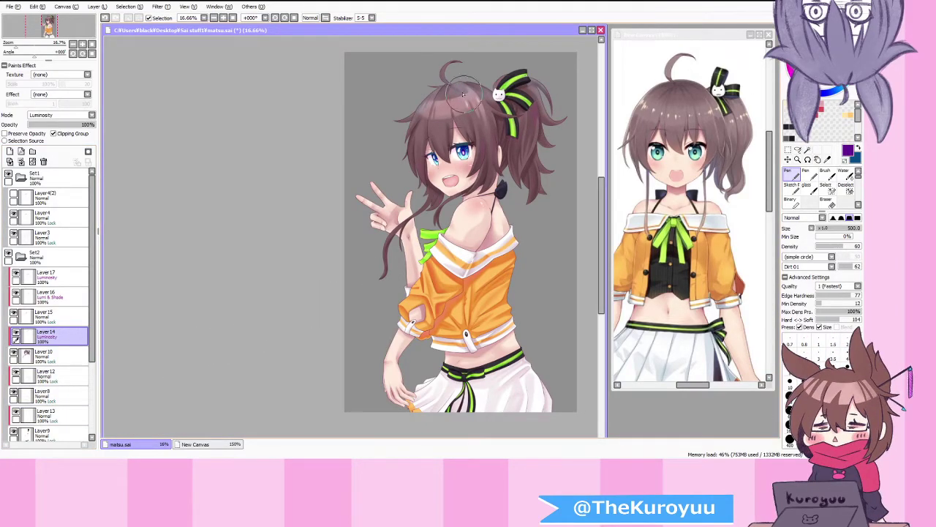
{"action": "scroll", "coordinate": [461, 87], "scroll_direction": "up", "scroll_amount": 1}
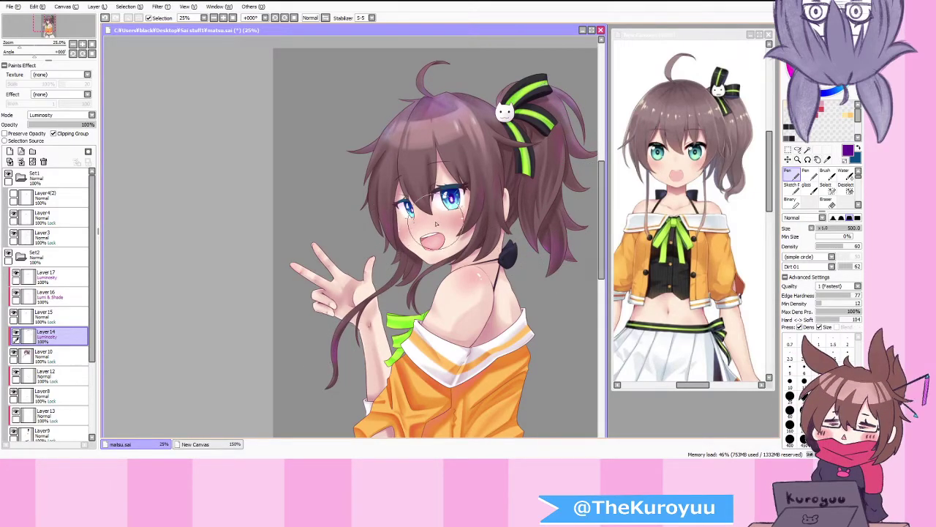
Step: Sample the face's pale skin tone and glaze it over the bangs near the eyes on Layer14, checking the mirrored view
{"action": "right_click", "coordinate": [439, 220]}
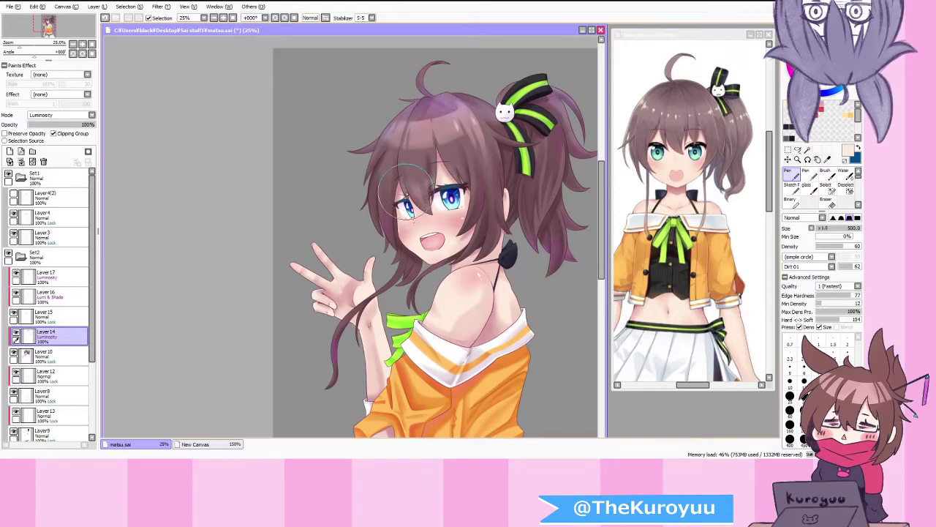
{"action": "key", "text": "h"}
{"action": "key", "text": "h"}
{"action": "key", "text": "h"}
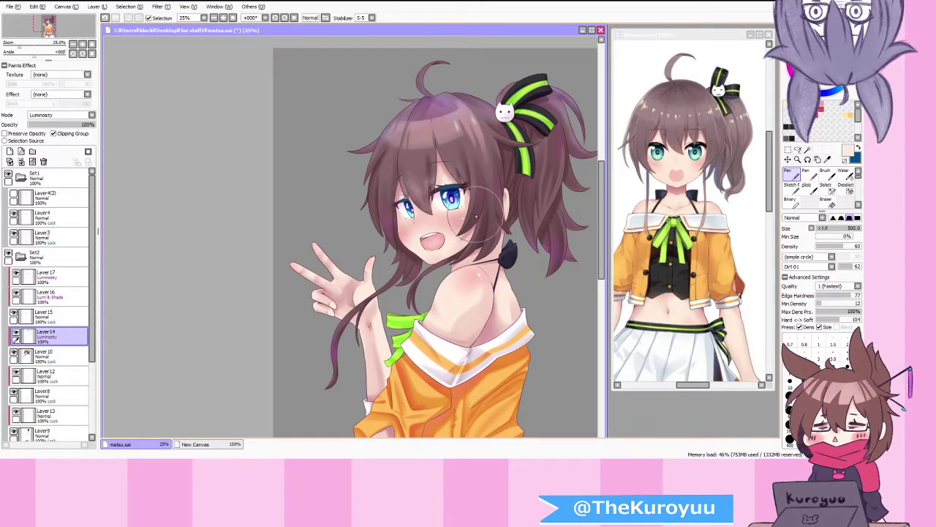
{"action": "key", "text": "h"}
Step: Soften the tints over the bangs on Layer14 with the Blur tool at size 500 and check the figure mirrored
{"action": "left_click", "coordinate": [830, 177]}
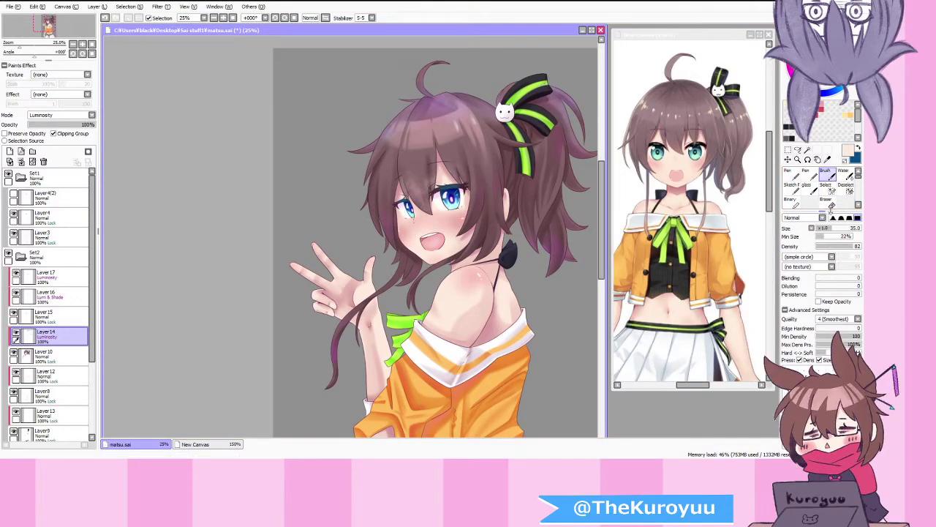
{"action": "scroll", "coordinate": [831, 189], "scroll_direction": "down", "scroll_amount": 1}
{"action": "left_click", "coordinate": [831, 203]}
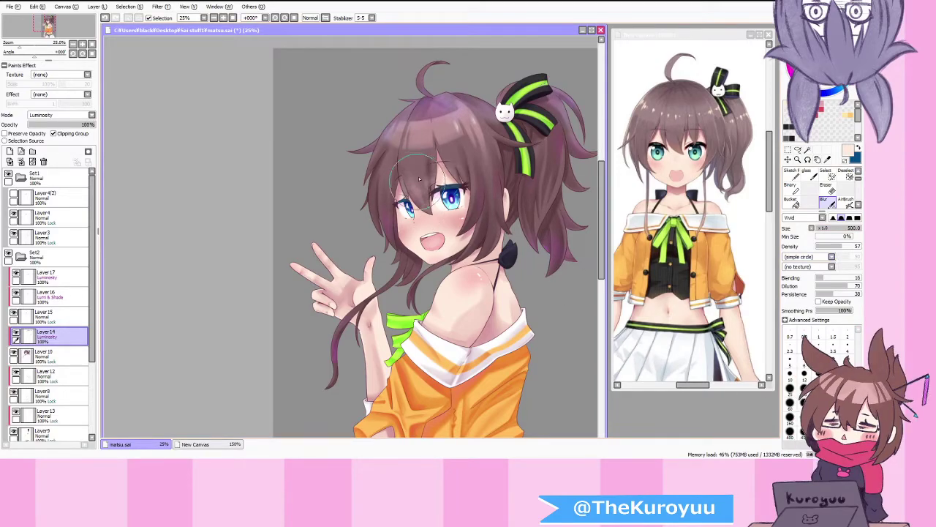
{"action": "key", "text": "h"}
{"action": "key", "text": "h"}
{"action": "key", "text": "h"}
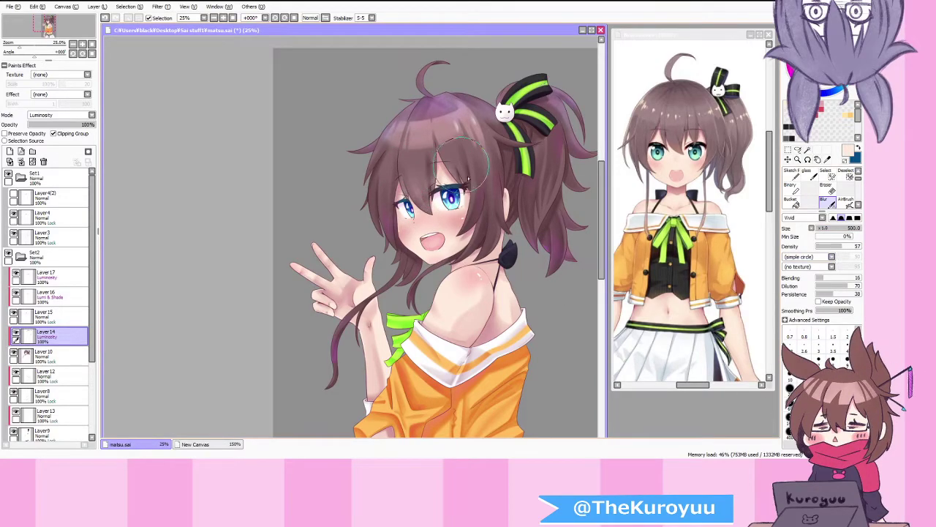
{"action": "key", "text": "h"}
{"action": "scroll", "coordinate": [409, 232], "scroll_direction": "up", "scroll_amount": 1}
{"action": "scroll", "coordinate": [469, 241], "scroll_direction": "down", "scroll_amount": 3}
{"action": "scroll", "coordinate": [519, 241], "scroll_direction": "up", "scroll_amount": 1}
{"action": "key", "text": "h"}
{"action": "scroll", "coordinate": [569, 261], "scroll_direction": "down", "scroll_amount": 2}
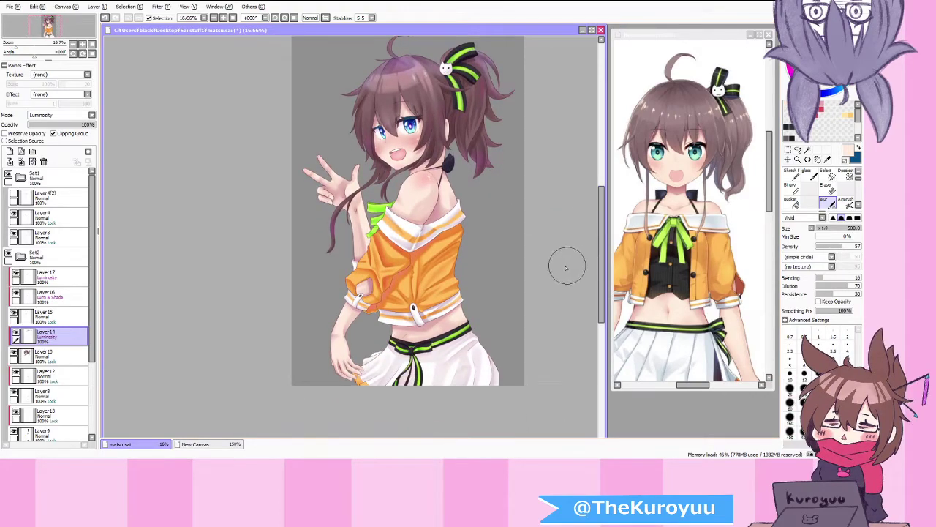
{"action": "key", "text": "h"}
Step: Hide the grey background Layer6 and add a new layer directly above it
{"action": "left_click_drag", "start_coordinate": [94, 322], "coordinate": [94, 392]}
{"action": "left_click", "coordinate": [8, 413]}
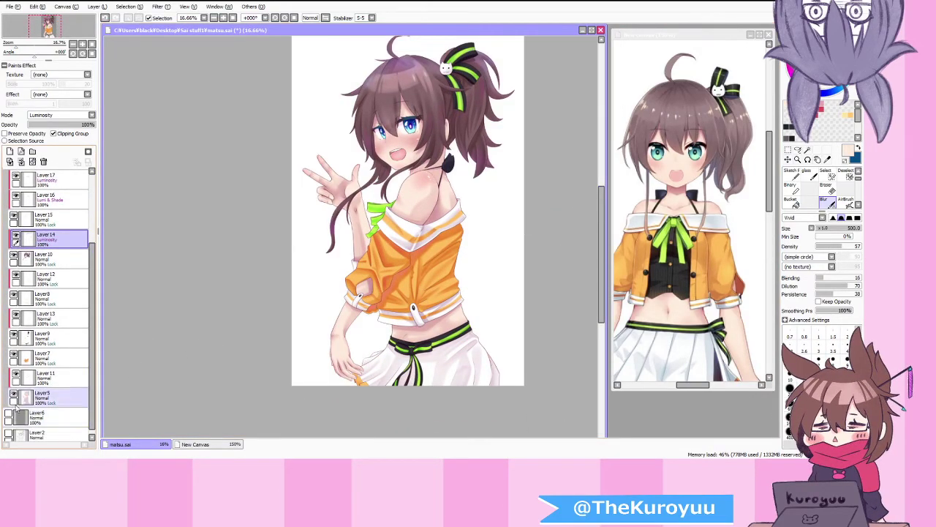
{"action": "left_click", "coordinate": [43, 415]}
{"action": "left_click", "coordinate": [10, 150]}
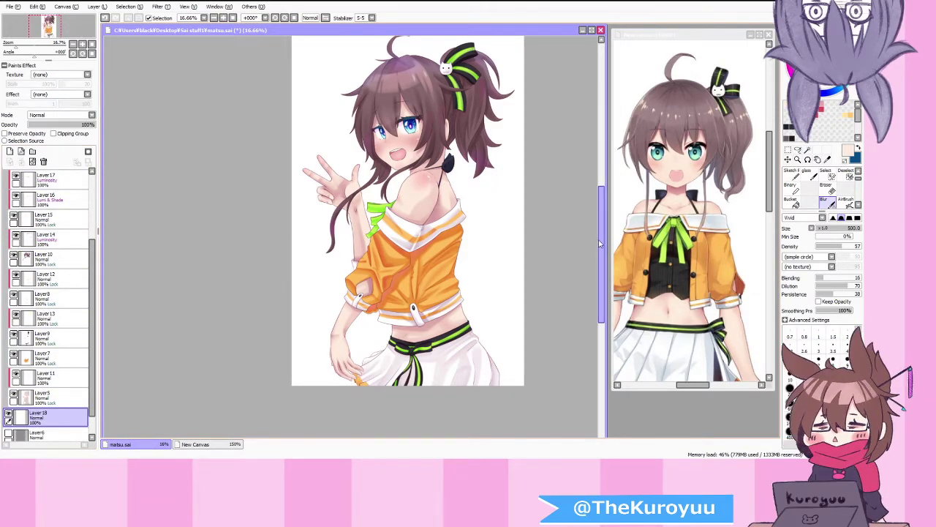
Step: Fill the new background layer, Layer18, with light orange using the Bucket tool
{"action": "left_click", "coordinate": [309, 444]}
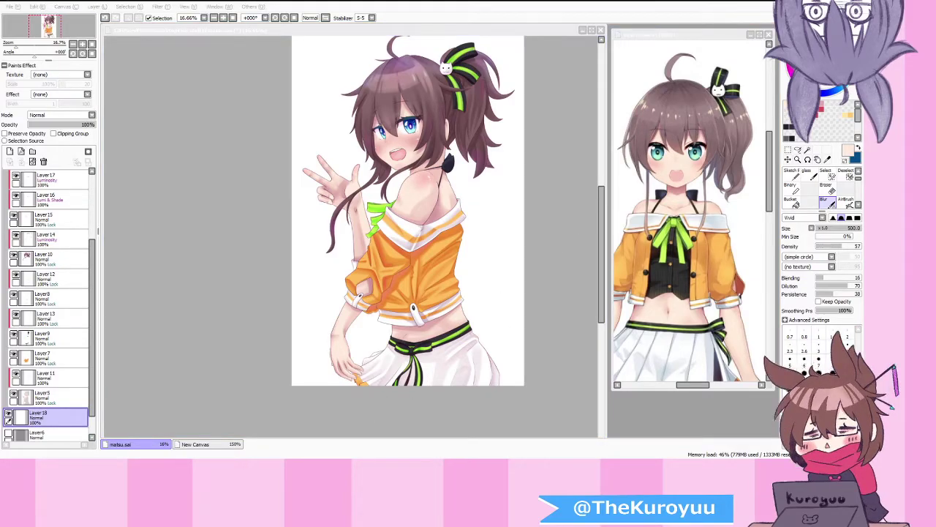
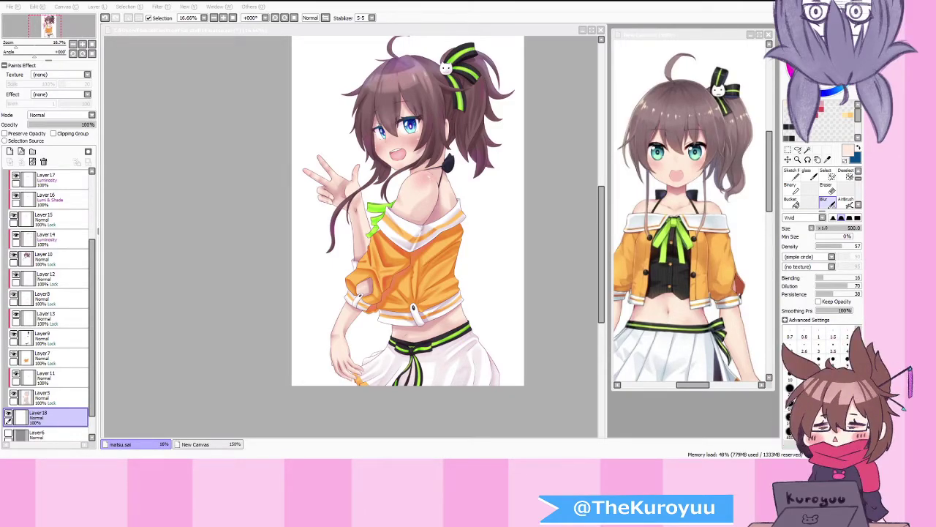
{"action": "left_click", "coordinate": [290, 400]}
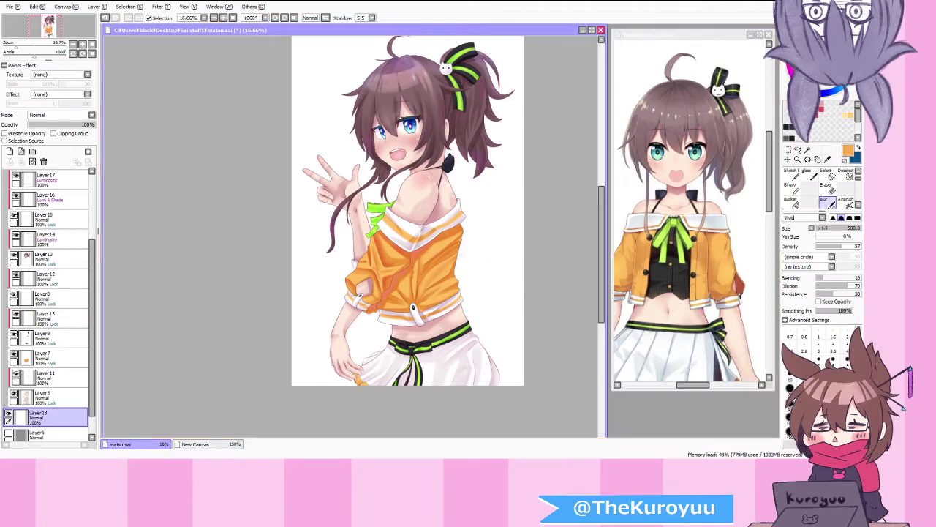
{"action": "left_click", "coordinate": [793, 202]}
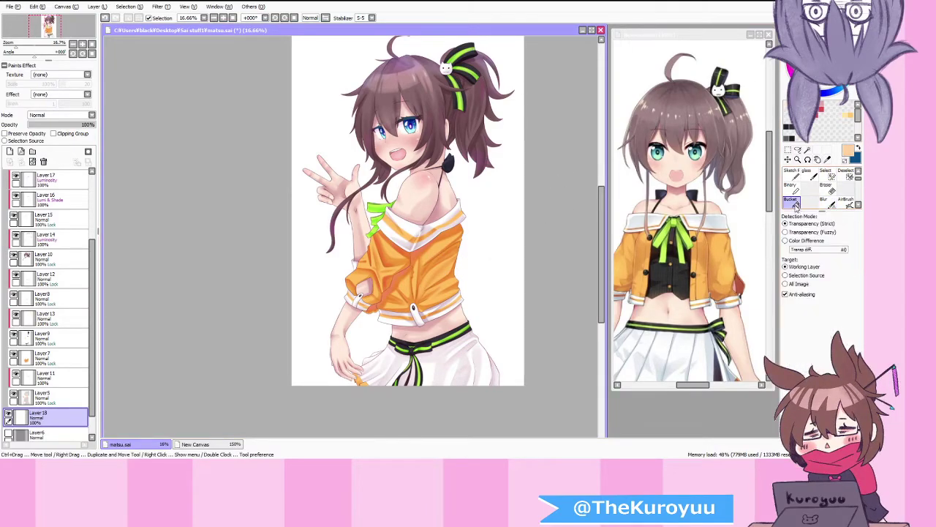
{"action": "left_click", "coordinate": [505, 201]}
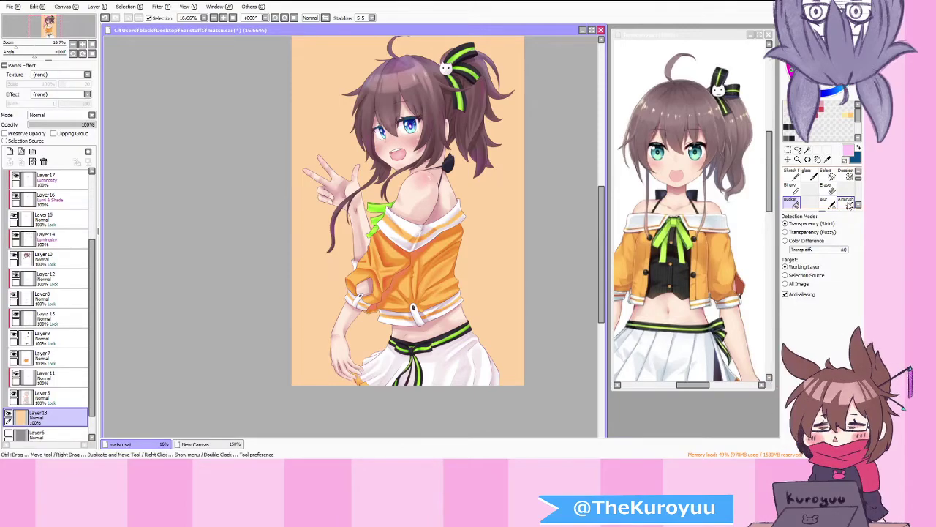
Step: Paint vertical light pink stripes on Layer18 on both sides of the figure with the Pen at size 500
{"action": "left_click", "coordinate": [850, 205]}
{"action": "scroll", "coordinate": [803, 179], "scroll_direction": "up", "scroll_amount": 1}
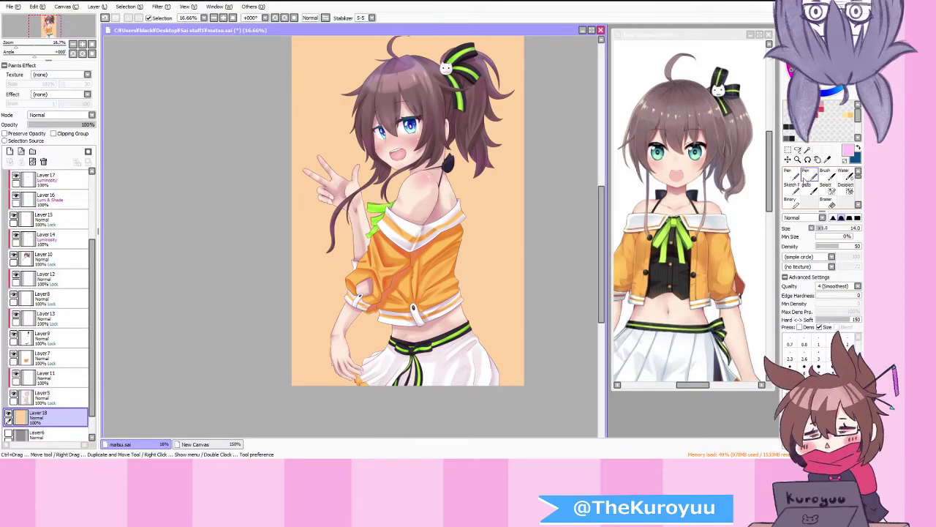
{"action": "left_click", "coordinate": [790, 174]}
{"action": "scroll", "coordinate": [482, 302], "scroll_direction": "down", "scroll_amount": 1}
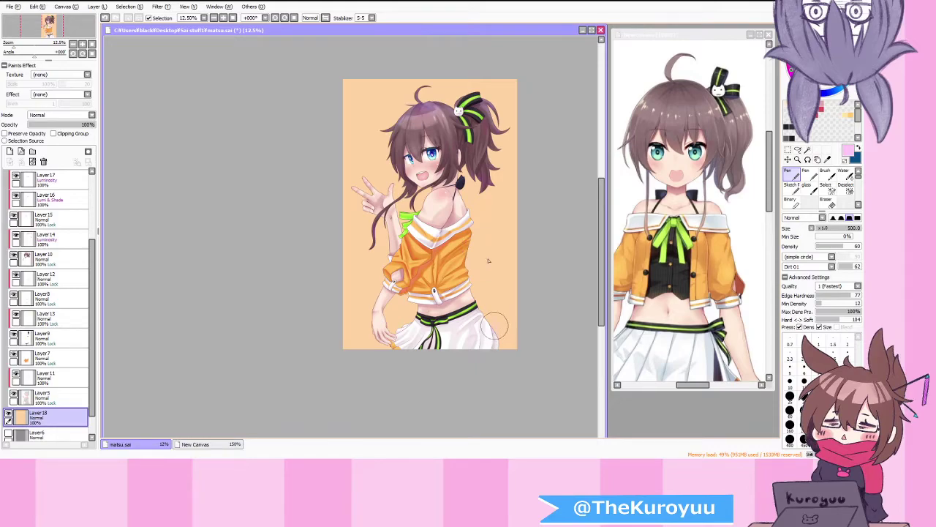
{"action": "left_click_drag", "start_coordinate": [495, 332], "coordinate": [483, 165]}
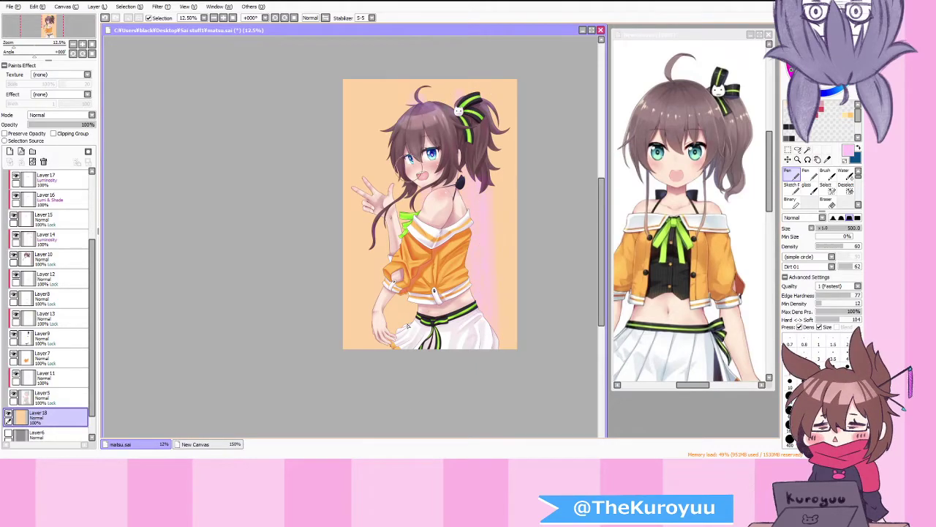
{"action": "left_click_drag", "start_coordinate": [370, 94], "coordinate": [373, 355]}
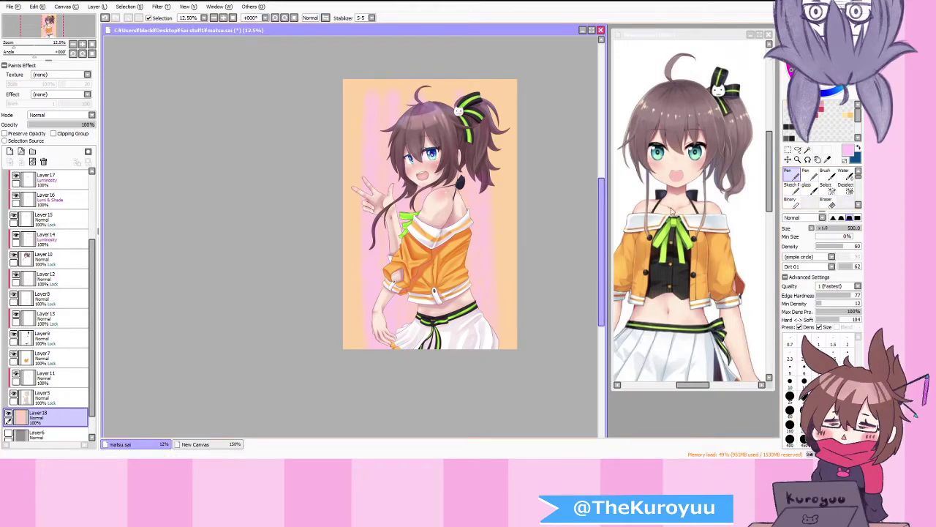
Step: Add a new layer above Layer18 and paint a small light blue patch on the background beside the figure's hip
{"action": "left_click", "coordinate": [9, 151]}
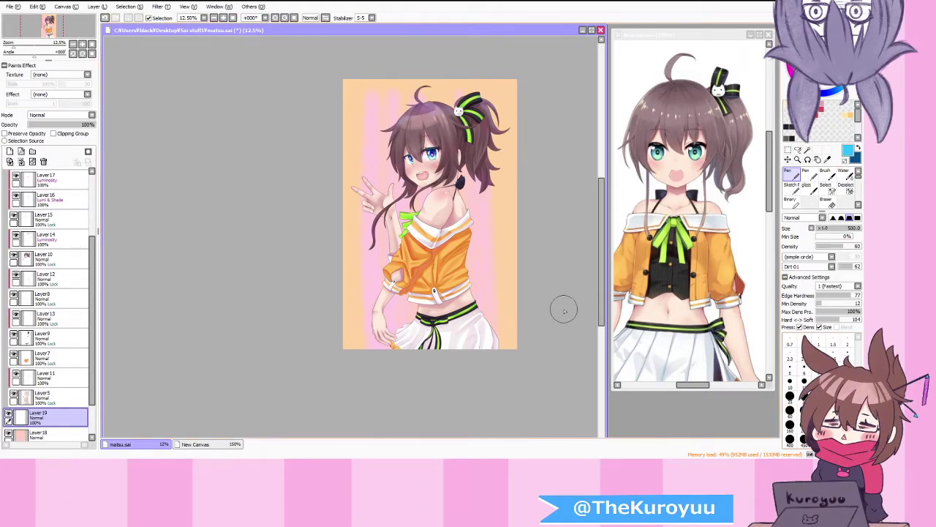
{"action": "key", "text": "h"}
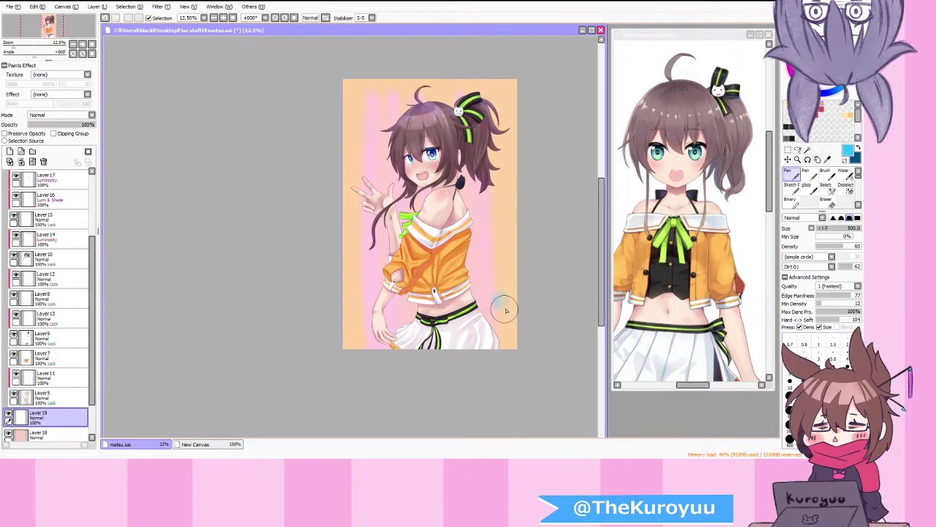
{"action": "key", "text": "h"}
{"action": "key", "text": "h"}
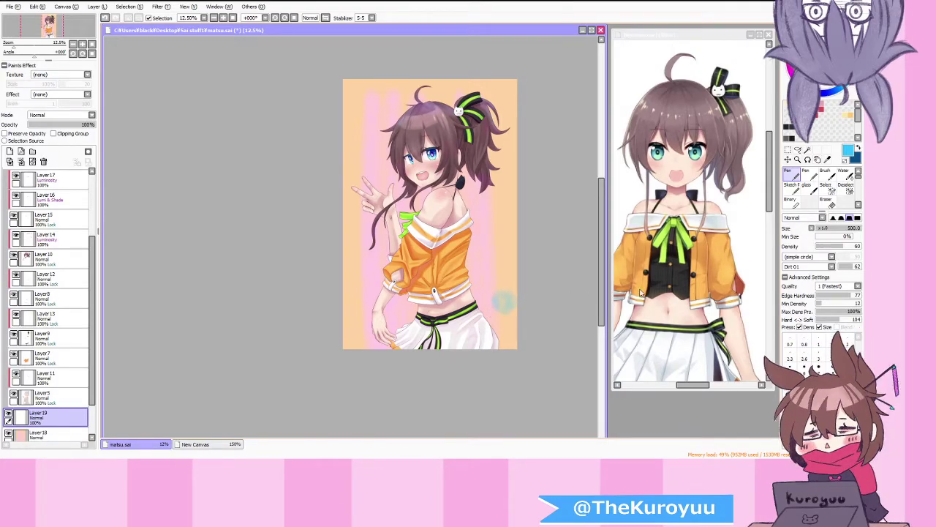
{"action": "key", "text": "h"}
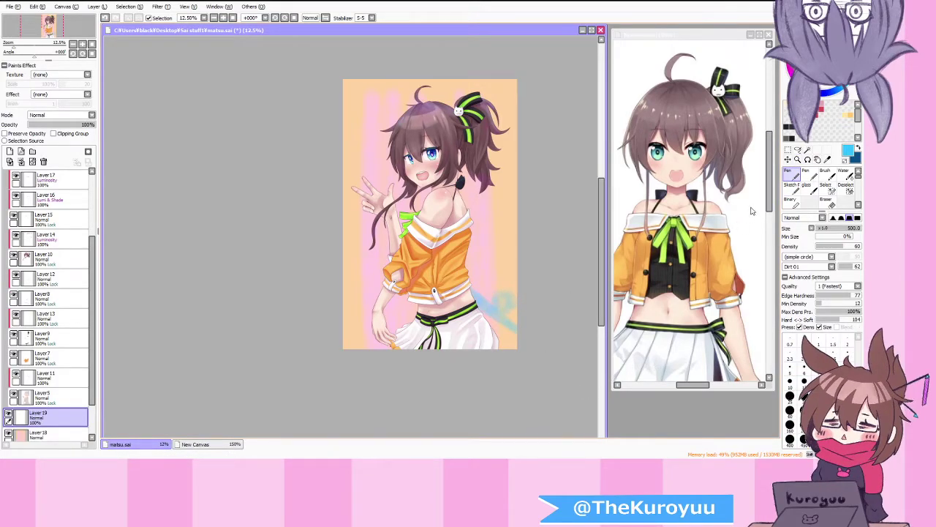
{"action": "key", "text": "ctrl+z"}
Step: Select the area around the blue patch and use Transform to enlarge it over the upper background behind the ponytail
{"action": "left_click", "coordinate": [788, 149]}
{"action": "mouse_move", "coordinate": [433, 244]}
{"action": "left_mouse_down"}
{"action": "mouse_move", "coordinate": [506, 305]}
{"action": "mouse_move", "coordinate": [518, 349]}
{"action": "left_mouse_up"}
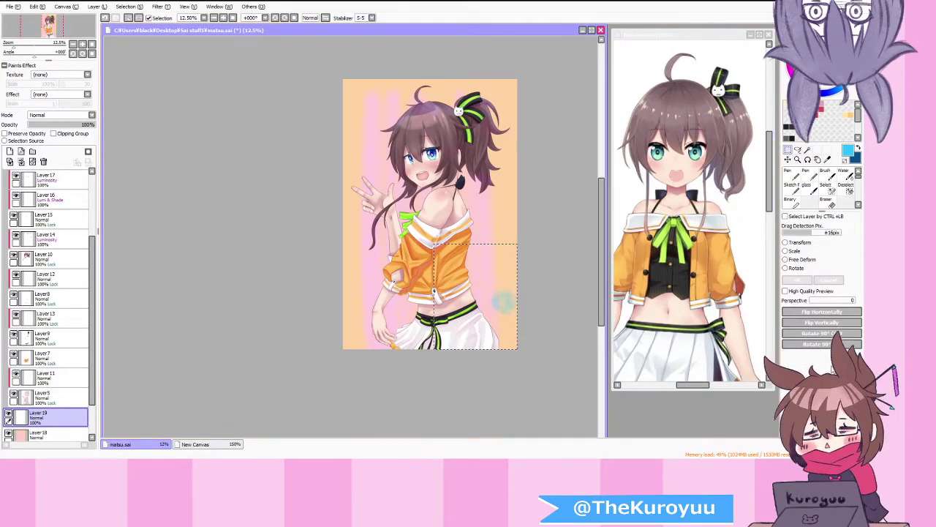
{"action": "left_click", "coordinate": [797, 244]}
{"action": "left_click_drag", "start_coordinate": [490, 287], "coordinate": [316, 128]}
{"action": "left_click_drag", "start_coordinate": [507, 235], "coordinate": [558, 178]}
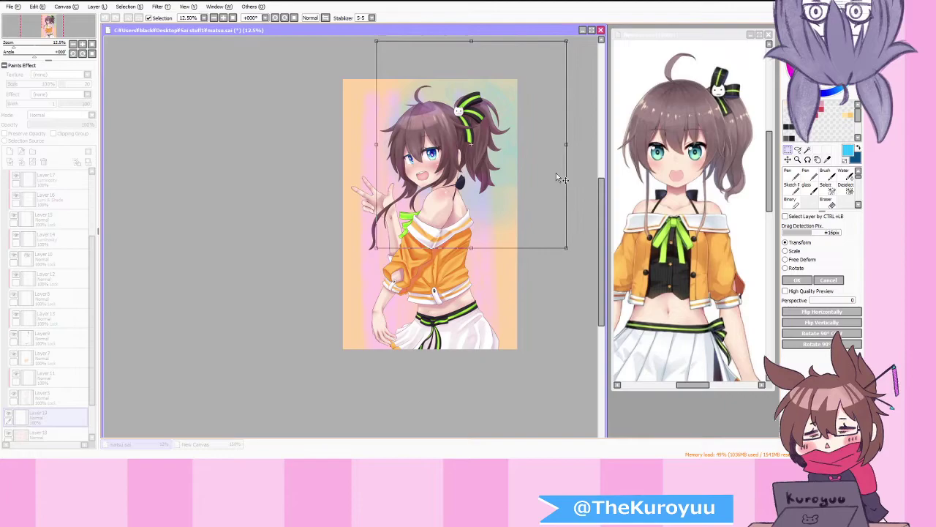
{"action": "key", "text": "Return"}
Step: Set Layer19's blending mode to Screen and clear the selection
{"action": "left_click", "coordinate": [58, 150]}
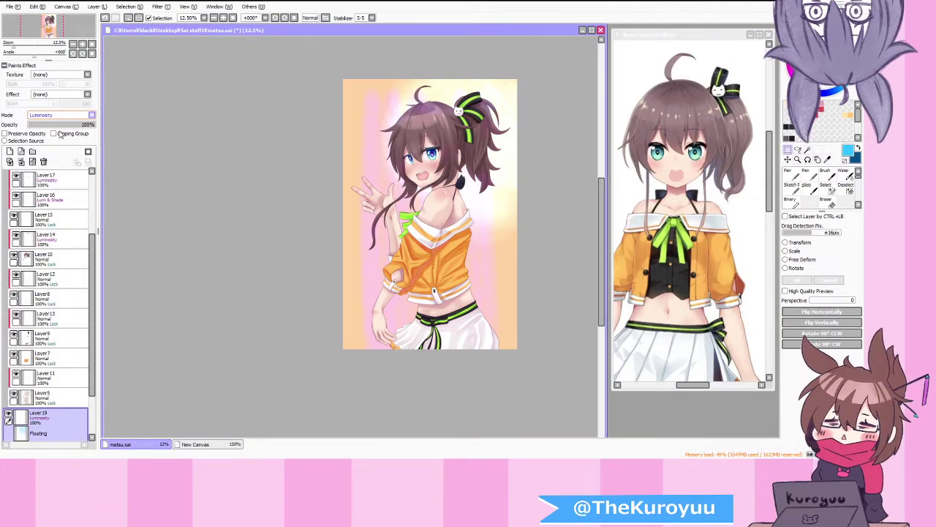
{"action": "key", "text": "Up"}
{"action": "key", "text": "Up"}
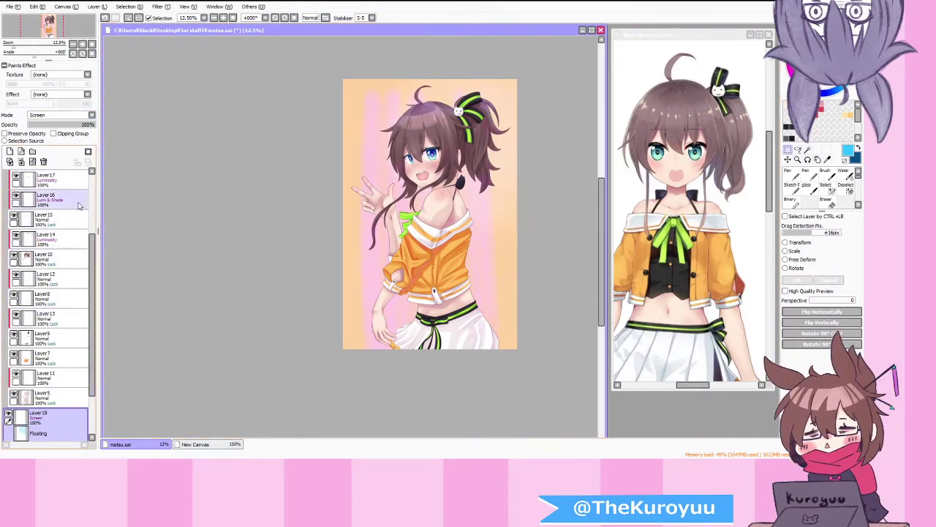
{"action": "key", "text": "ctrl+d"}
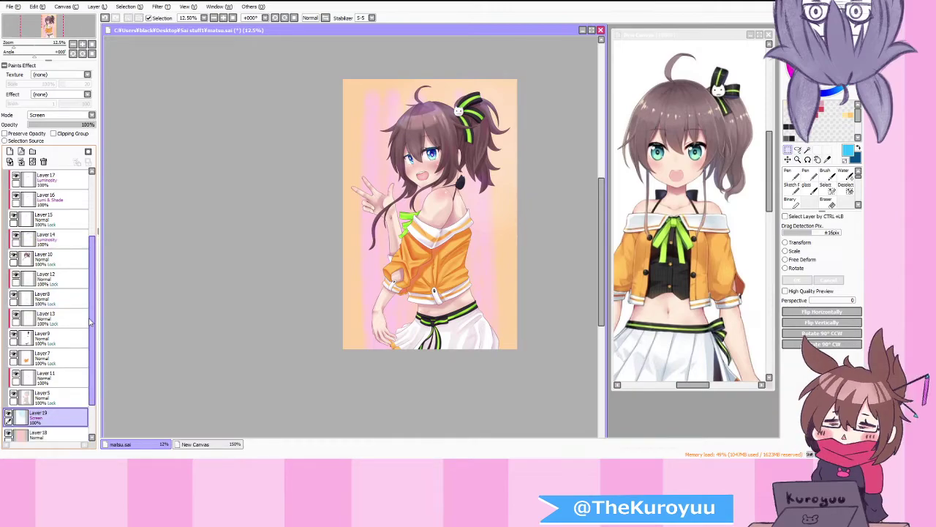
Step: Keep Layer18 at 100% opacity and mute its orange and pink background colors with a color adjustment filter
{"action": "left_click_drag", "start_coordinate": [91, 322], "coordinate": [91, 346]}
{"action": "left_click", "coordinate": [85, 401]}
{"action": "left_click", "coordinate": [66, 125]}
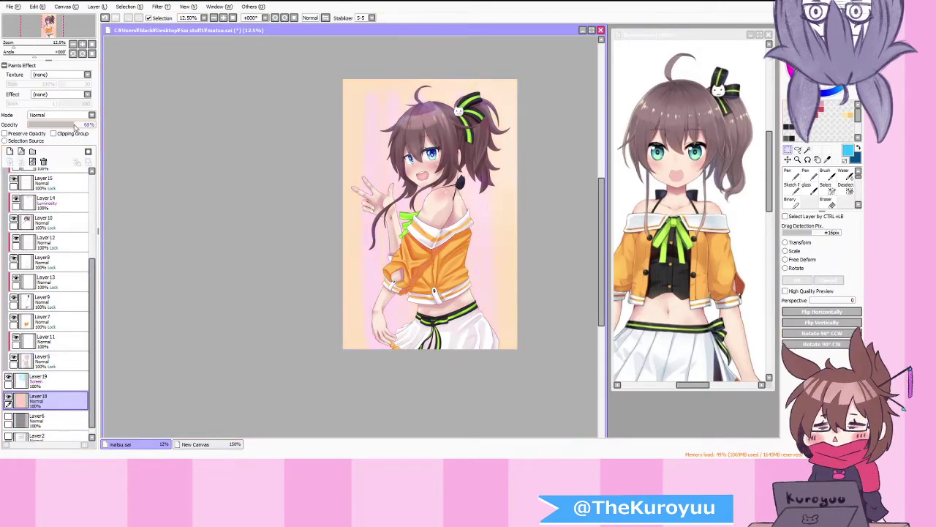
{"action": "left_click_drag", "start_coordinate": [64, 129], "coordinate": [98, 129]}
{"action": "left_click", "coordinate": [165, 7]}
{"action": "left_click", "coordinate": [172, 28]}
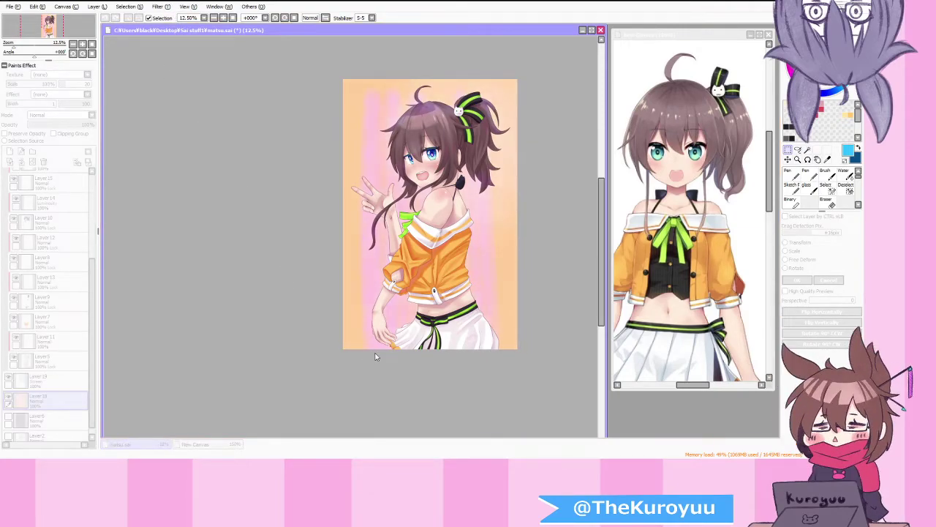
{"action": "mouse_move", "coordinate": [359, 340]}
{"action": "left_mouse_down"}
{"action": "mouse_move", "coordinate": [341, 339]}
{"action": "mouse_move", "coordinate": [384, 341]}
{"action": "mouse_move", "coordinate": [368, 343]}
{"action": "left_mouse_up"}
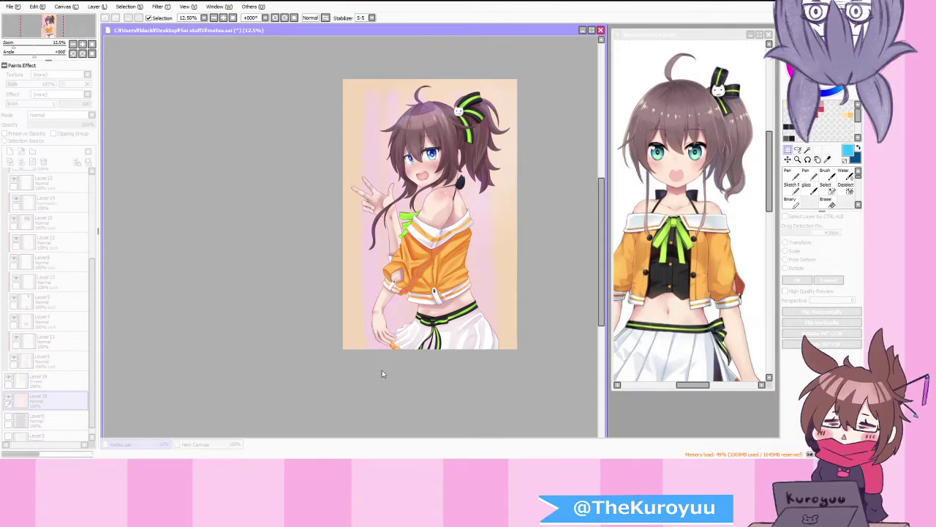
{"action": "left_click", "coordinate": [300, 339]}
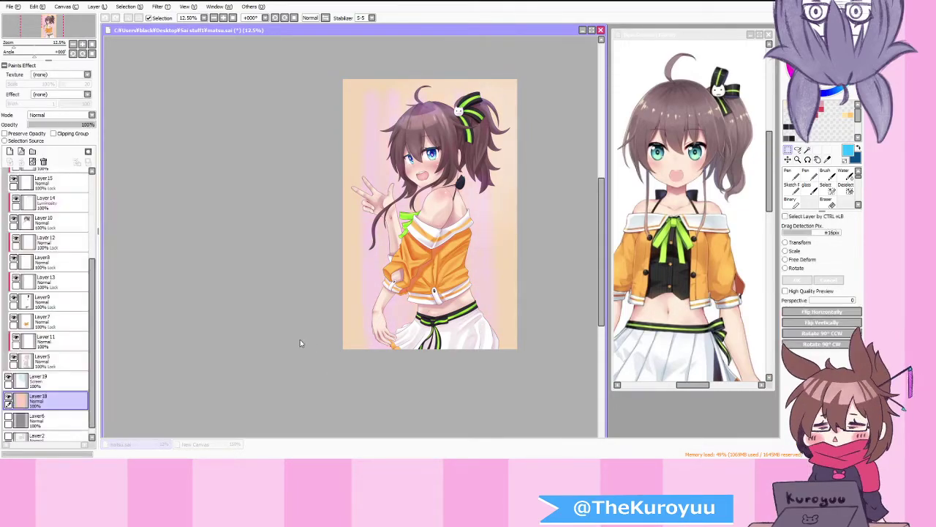
Step: Paint light blue strokes around the figure on Layer19 with the Pen at size 500 and soften them with the Blur tool
{"action": "left_click", "coordinate": [76, 377]}
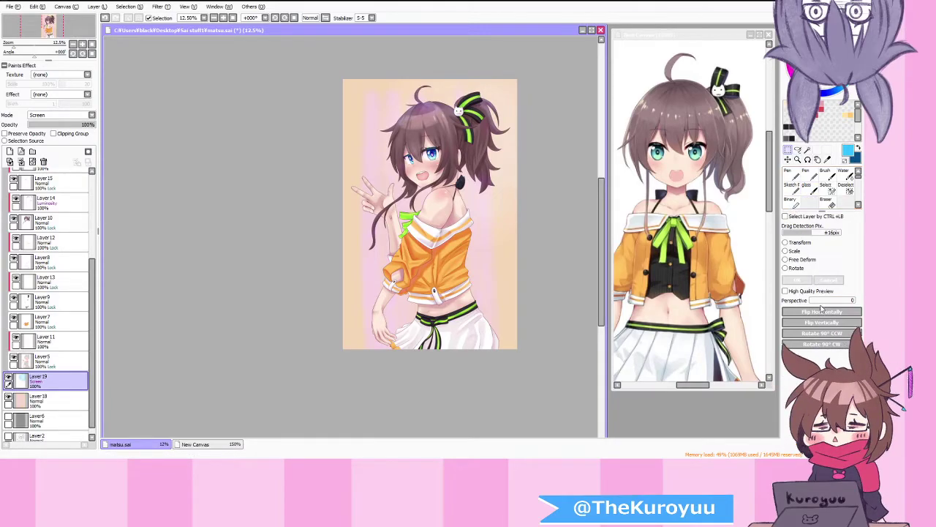
{"action": "left_click", "coordinate": [788, 171]}
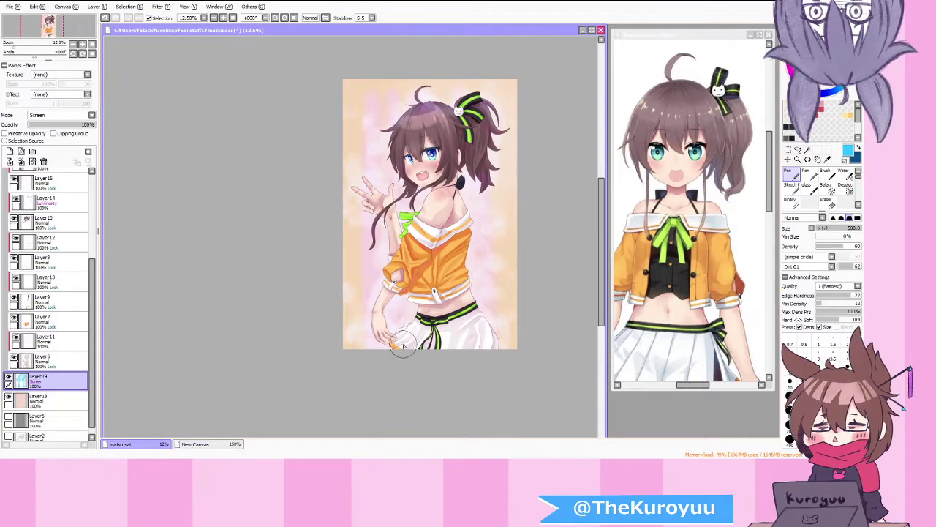
{"action": "scroll", "coordinate": [831, 199], "scroll_direction": "down", "scroll_amount": 1}
{"action": "left_click", "coordinate": [824, 199]}
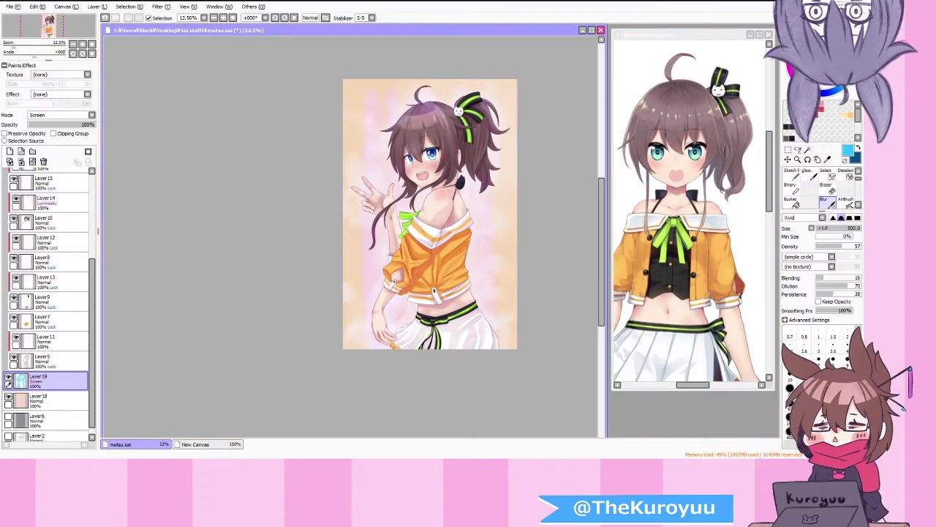
Step: Add a new layer above Layer18 and paint a small pinkish-red petal beside the jacket with the Pen at size 70
{"action": "left_click", "coordinate": [59, 400]}
{"action": "left_click", "coordinate": [10, 152]}
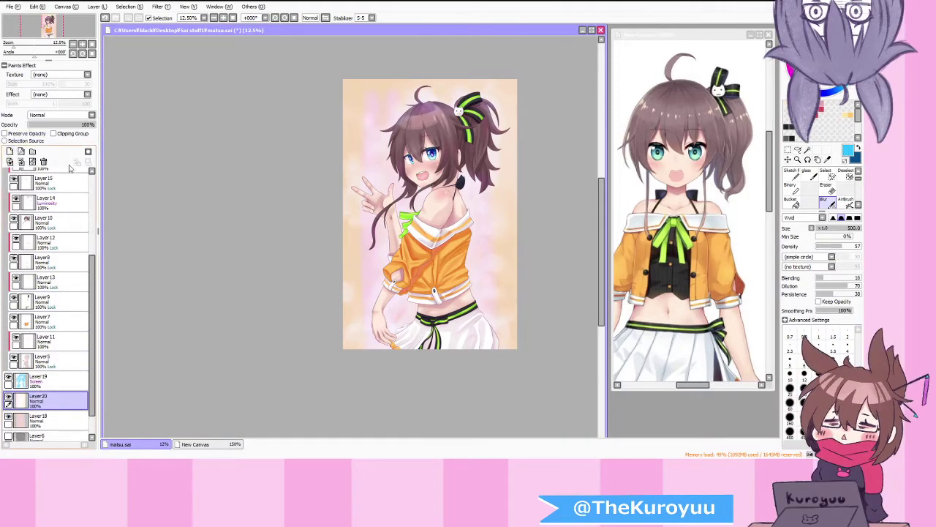
{"action": "left_click", "coordinate": [801, 42]}
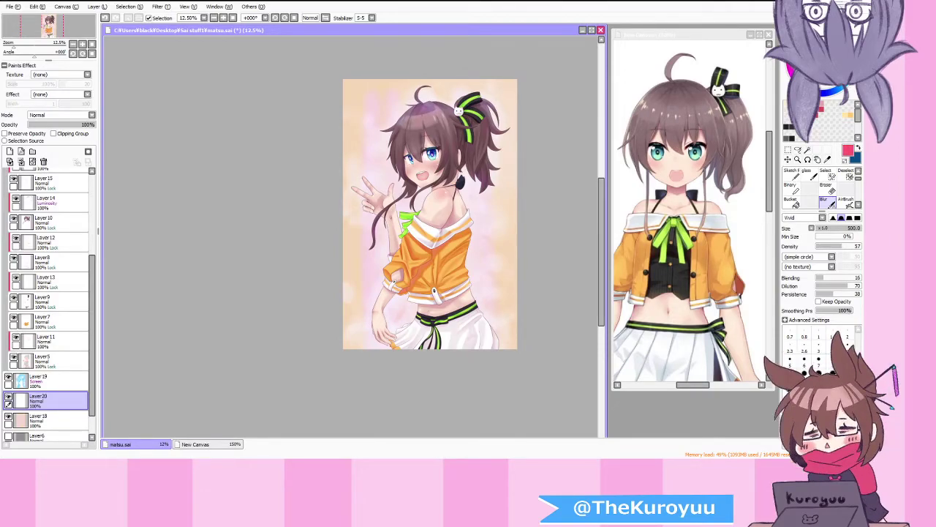
{"action": "scroll", "coordinate": [809, 181], "scroll_direction": "up", "scroll_amount": 1}
{"action": "left_click", "coordinate": [793, 175]}
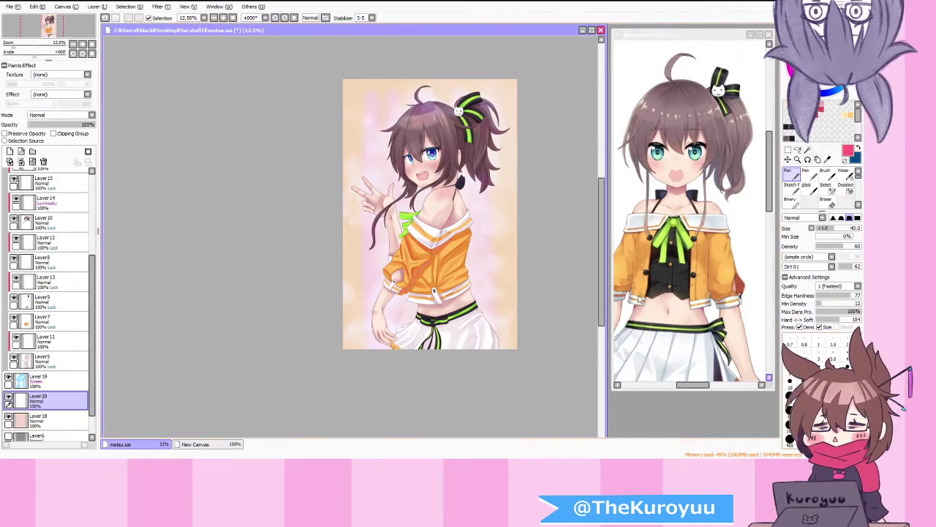
{"action": "scroll", "coordinate": [493, 261], "scroll_direction": "up", "scroll_amount": 1}
{"action": "left_click", "coordinate": [801, 410]}
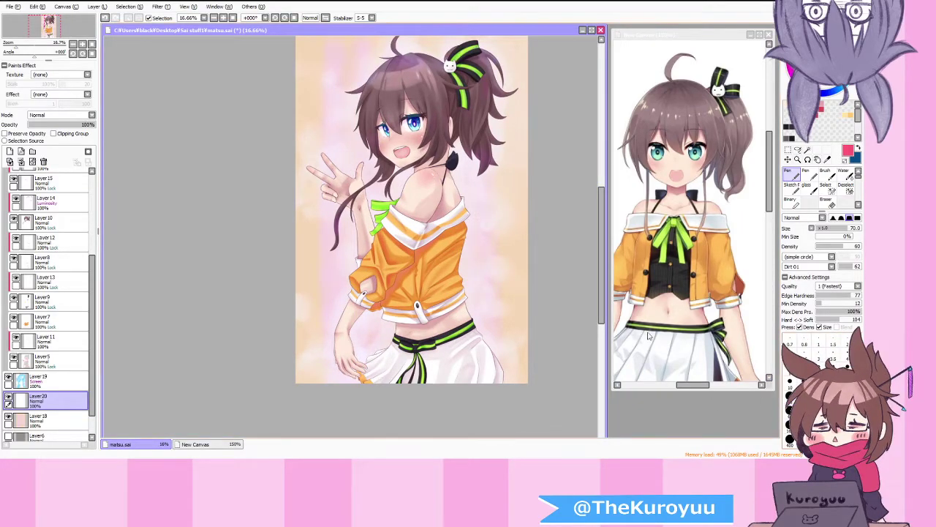
{"action": "left_click", "coordinate": [498, 276]}
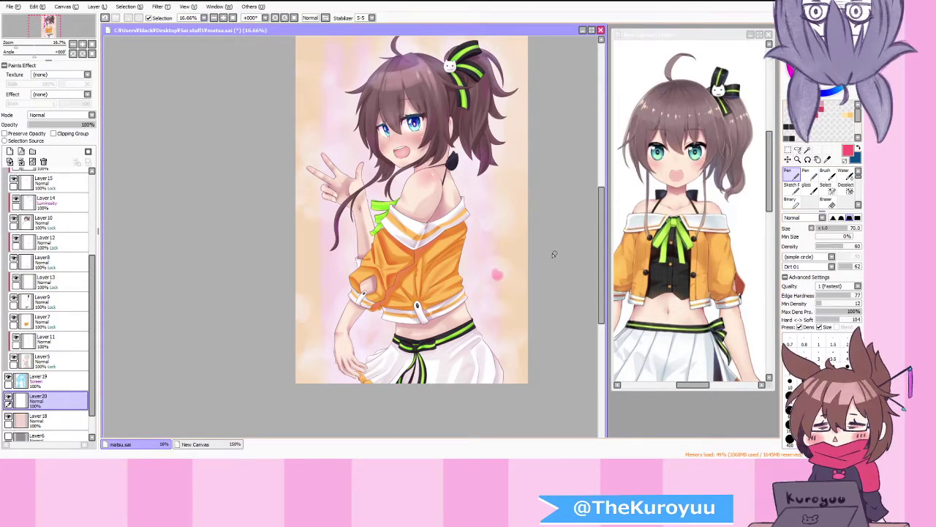
Step: Select the painted petal on Layer20 and paste a copy of it onto a new layer
{"action": "left_click", "coordinate": [788, 150]}
{"action": "left_click_drag", "start_coordinate": [482, 250], "coordinate": [516, 297]}
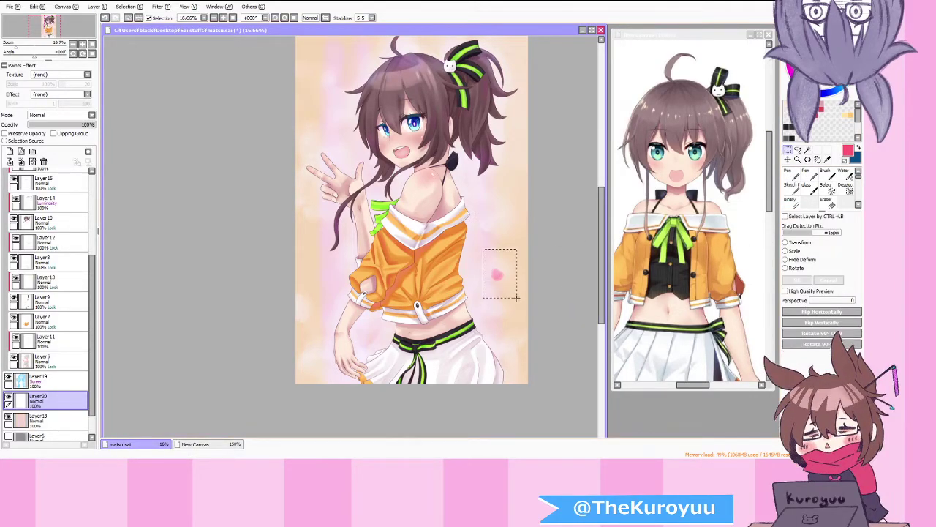
{"action": "key", "text": "ctrl+c"}
{"action": "key", "text": "ctrl+v"}
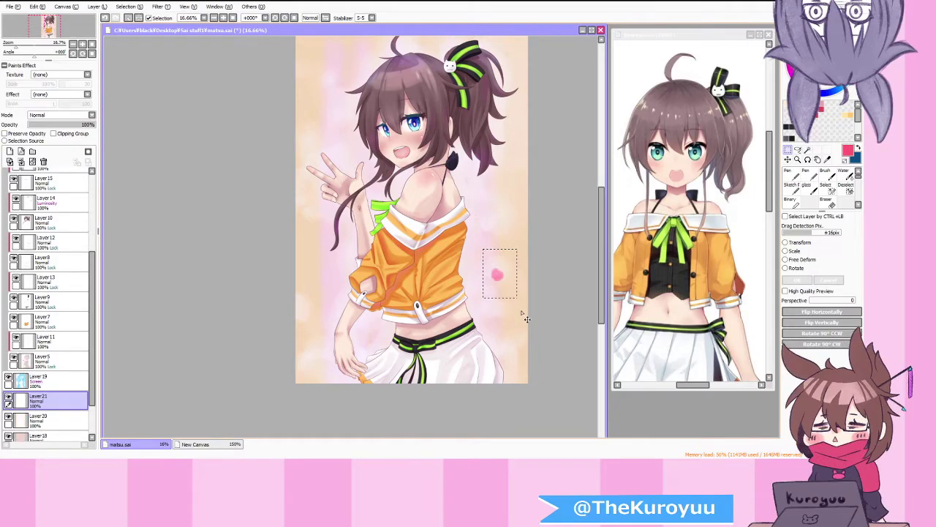
Step: Transform the copied petal to sit slightly above and outward from the original, and merge it down into Layer20
{"action": "left_click", "coordinate": [795, 244]}
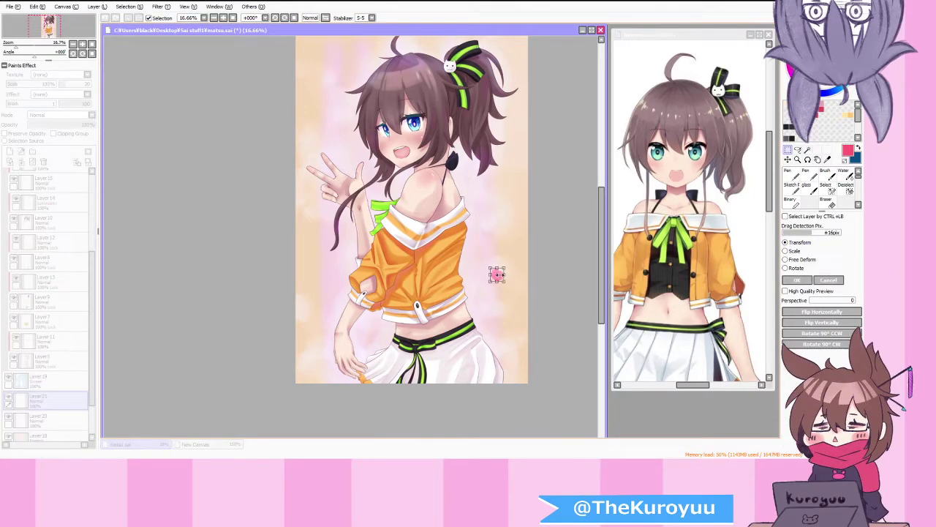
{"action": "scroll", "coordinate": [498, 276], "scroll_direction": "up", "scroll_amount": 1}
{"action": "left_click_drag", "start_coordinate": [509, 284], "coordinate": [536, 240]}
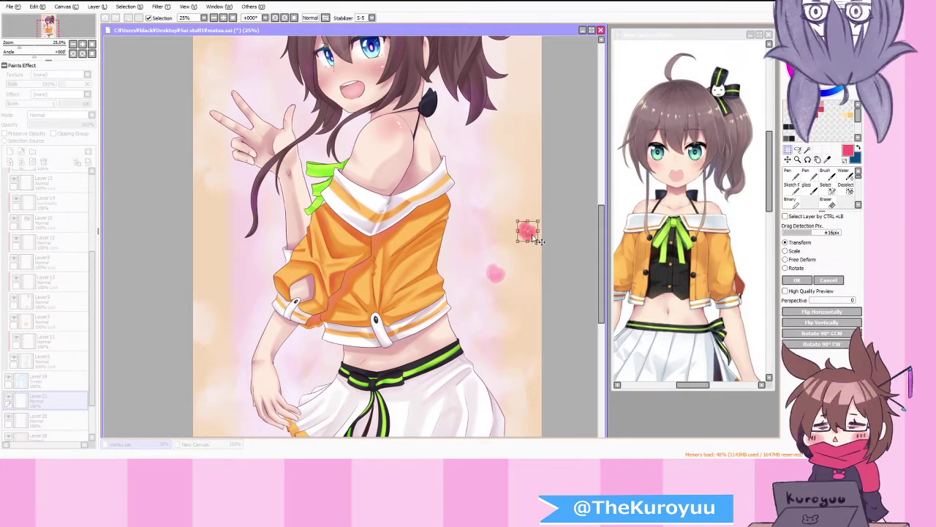
{"action": "scroll", "coordinate": [513, 267], "scroll_direction": "down", "scroll_amount": 2}
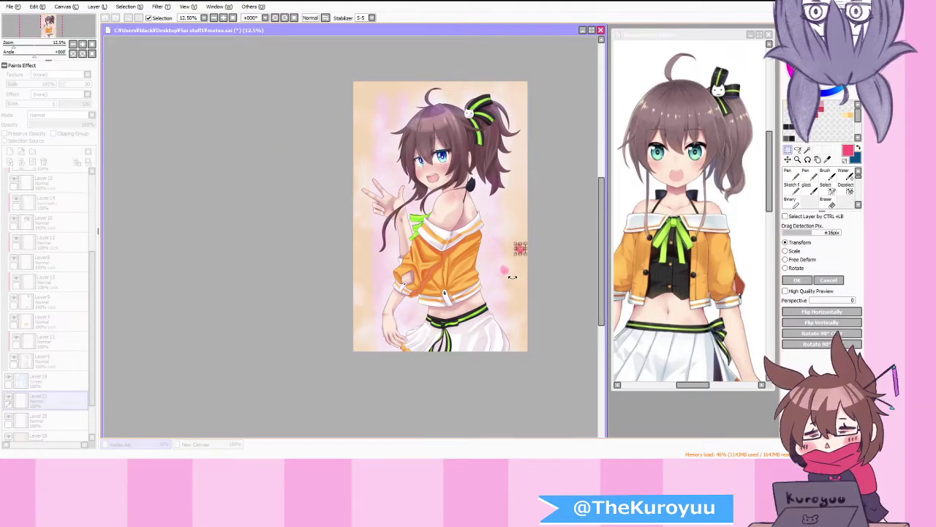
{"action": "key", "text": "Return"}
{"action": "key", "text": "ctrl+e"}
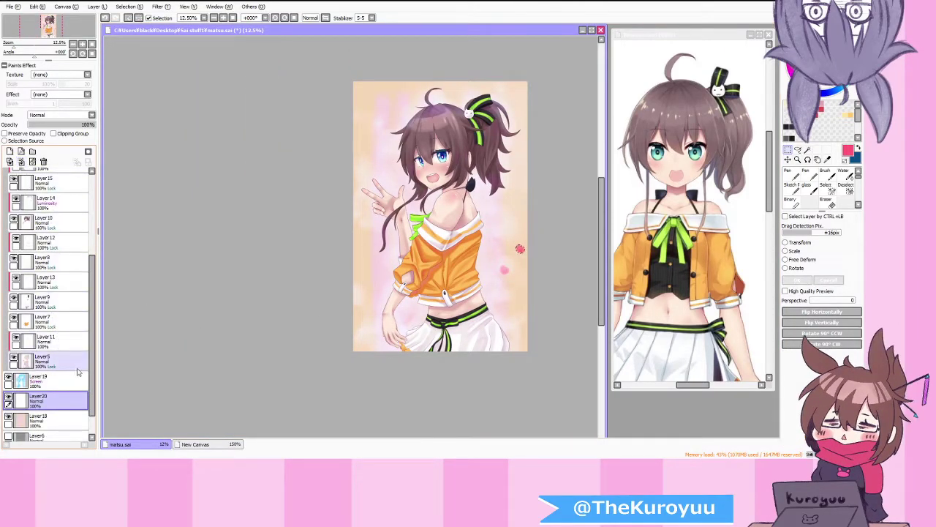
Step: Duplicate Layer20 and move the copied petals down and inward, toward the waist of the figure
{"action": "left_click_drag", "start_coordinate": [60, 399], "coordinate": [12, 152]}
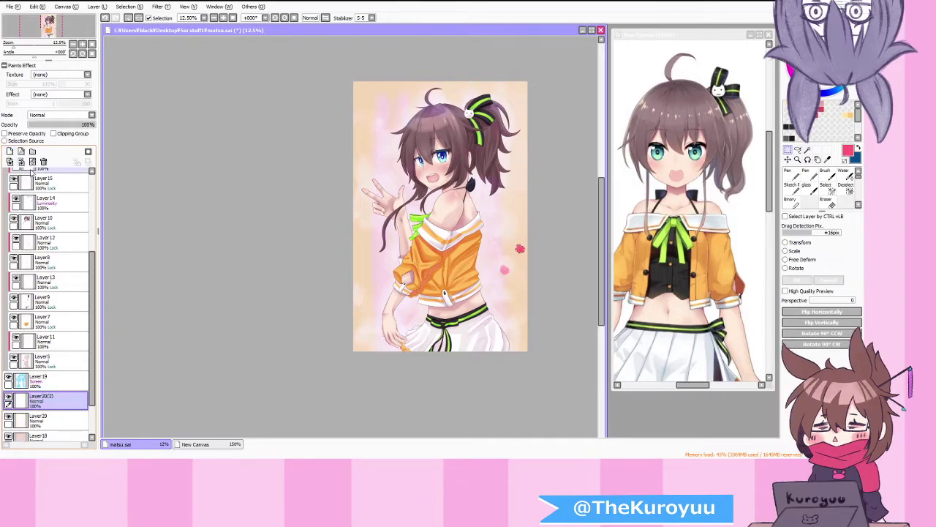
{"action": "left_click", "coordinate": [800, 244]}
{"action": "left_click_drag", "start_coordinate": [515, 265], "coordinate": [501, 317]}
{"action": "key", "text": "Return"}
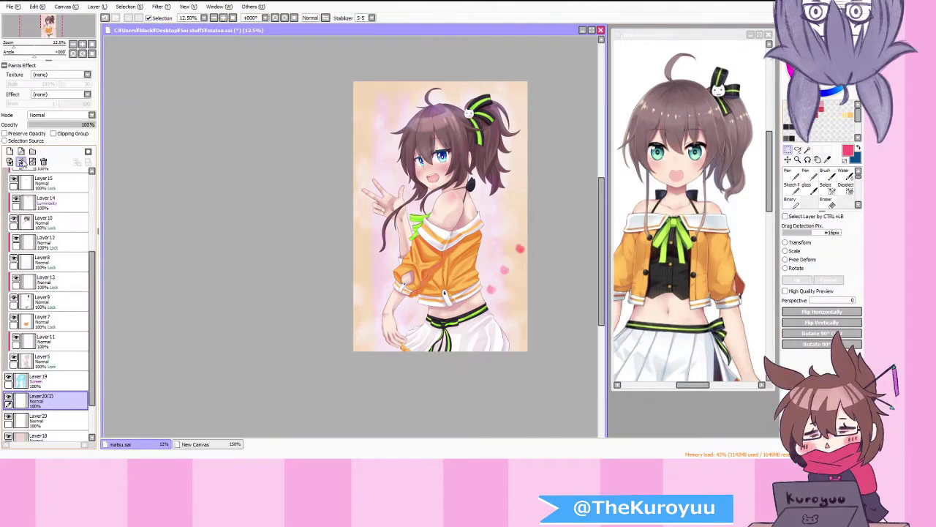
Step: Duplicate the combined petal layer and move the copy up and inward beside the jacket
{"action": "left_click_drag", "start_coordinate": [58, 398], "coordinate": [10, 152]}
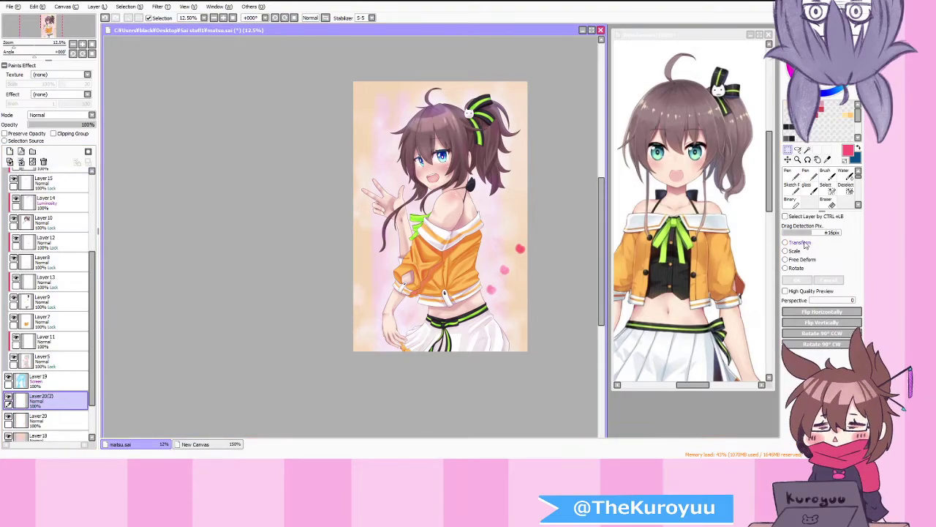
{"action": "key", "text": "ctrl+t"}
{"action": "left_click_drag", "start_coordinate": [512, 285], "coordinate": [500, 248]}
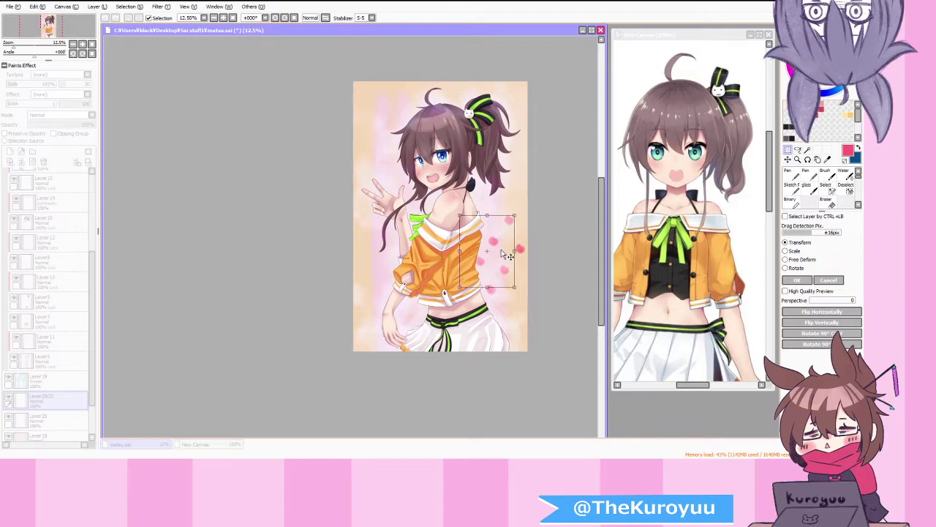
{"action": "key", "text": "Return"}
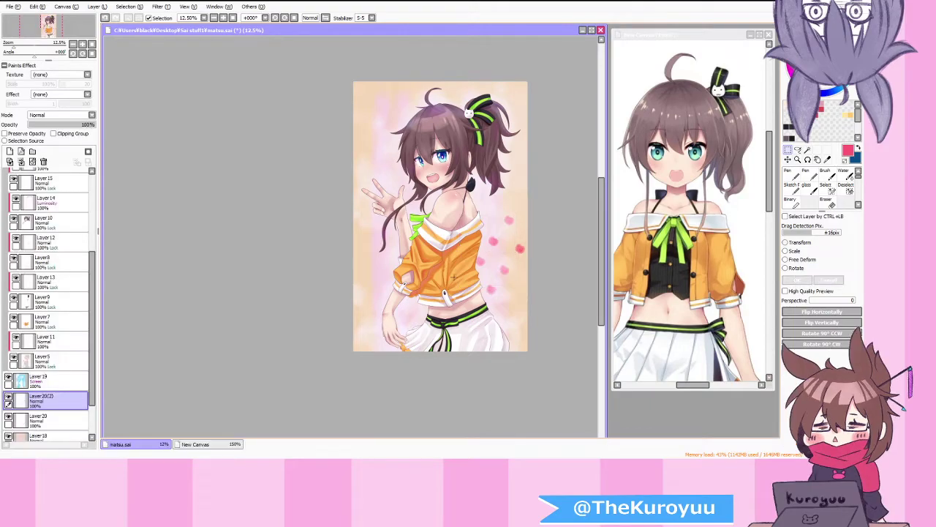
Step: Merge the petal copy into Layer20, duplicate the layer, and move the copied petals up and inward beside the bare shoulder
{"action": "left_click", "coordinate": [21, 162]}
{"action": "left_click_drag", "start_coordinate": [61, 403], "coordinate": [4, 164]}
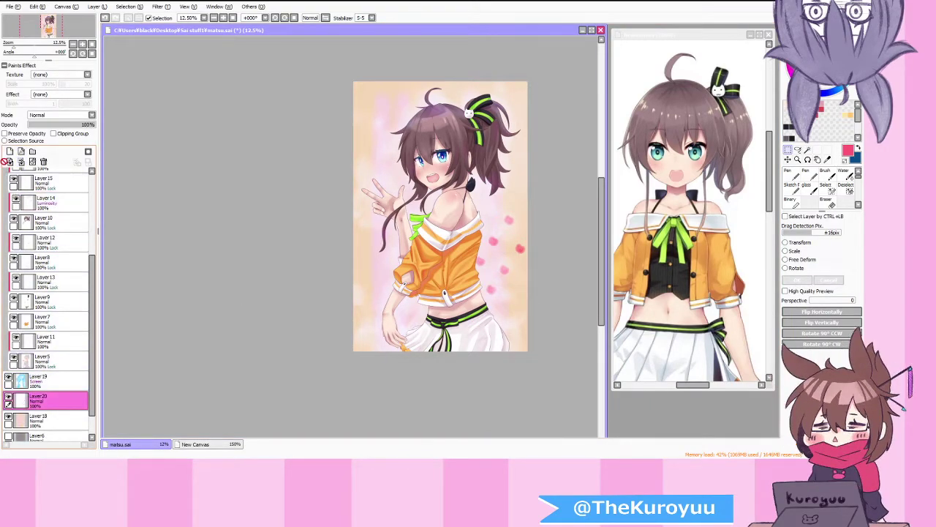
{"action": "key", "text": "ctrl+z"}
{"action": "left_click", "coordinate": [786, 243]}
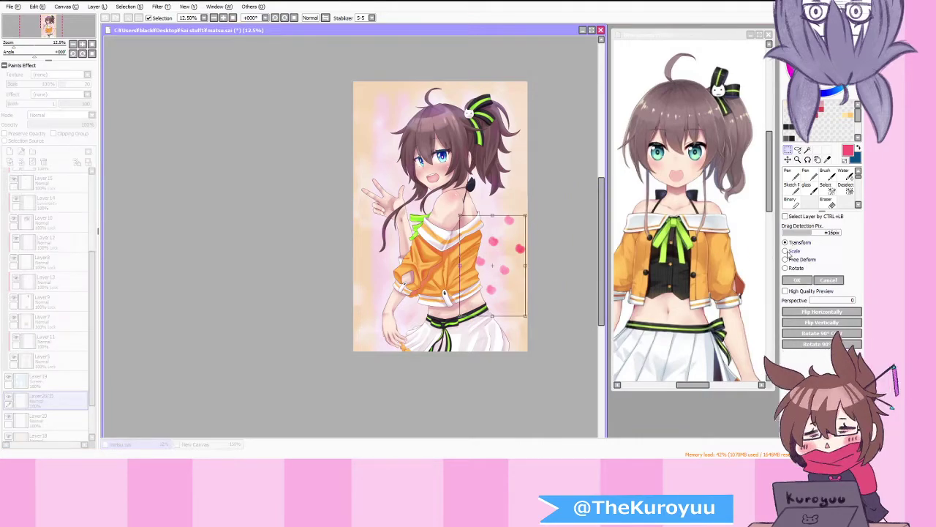
{"action": "left_click_drag", "start_coordinate": [505, 267], "coordinate": [484, 208]}
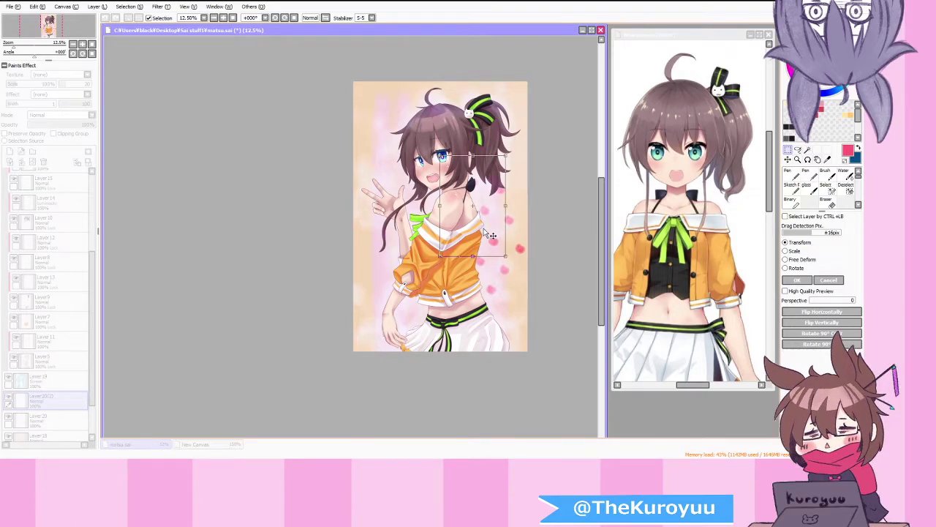
{"action": "key", "text": "Return"}
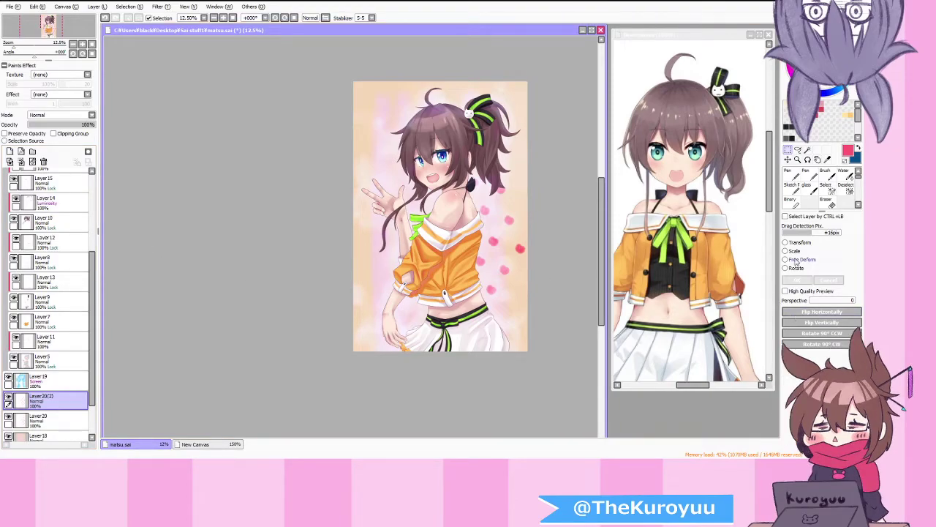
Step: Transform the duplicated petal cluster so it sits behind the head and ponytail at the top of the illustration
{"action": "key", "text": "ctrl+t"}
{"action": "left_click_drag", "start_coordinate": [474, 238], "coordinate": [462, 170]}
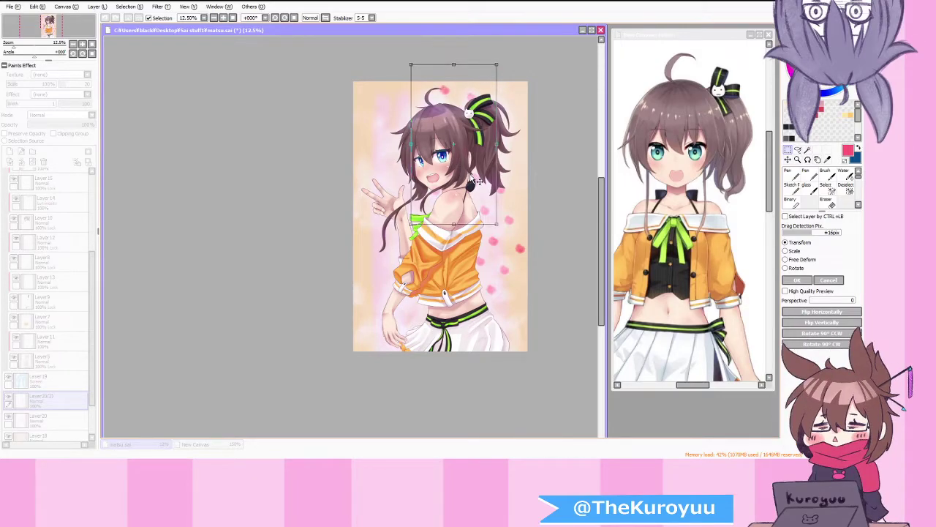
{"action": "key", "text": "Return"}
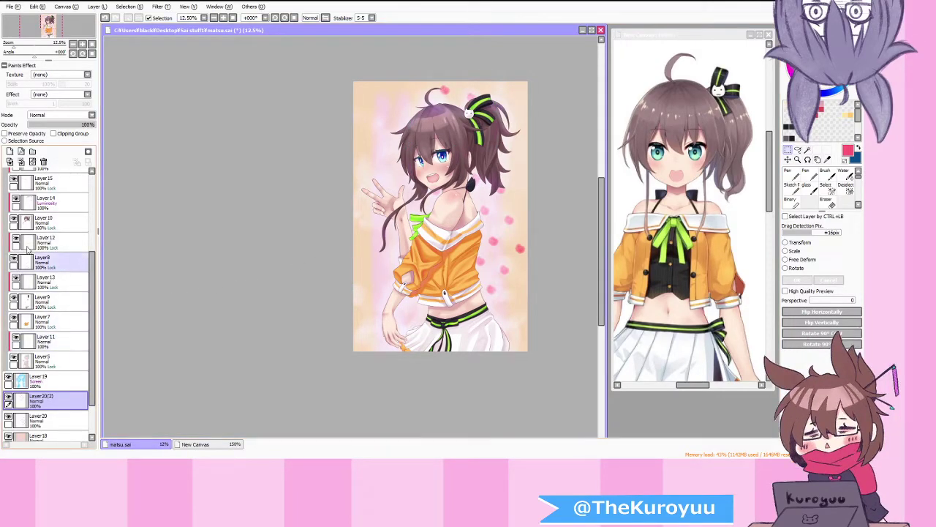
Step: Duplicate the petal layer and move the copy to the upper-left background around the raised hand
{"action": "left_click_drag", "start_coordinate": [37, 400], "coordinate": [10, 151]}
{"action": "left_click", "coordinate": [801, 243]}
{"action": "left_click_drag", "start_coordinate": [473, 225], "coordinate": [406, 176]}
{"action": "left_click_drag", "start_coordinate": [421, 178], "coordinate": [421, 181]}
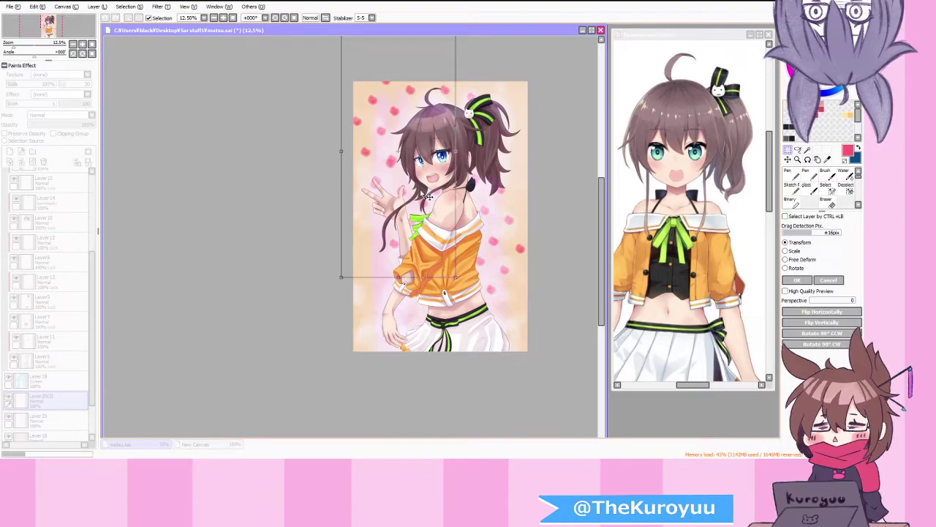
{"action": "key", "text": "Return"}
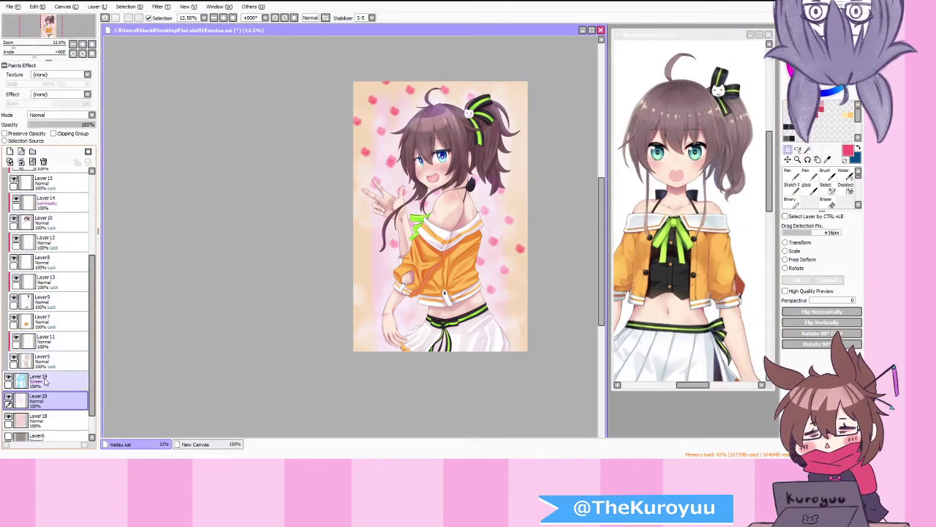
Step: Merge the petals into Layer20, duplicate it, and move the copy to the lower-left background beside the arm
{"action": "left_click", "coordinate": [20, 163]}
{"action": "left_click", "coordinate": [10, 160]}
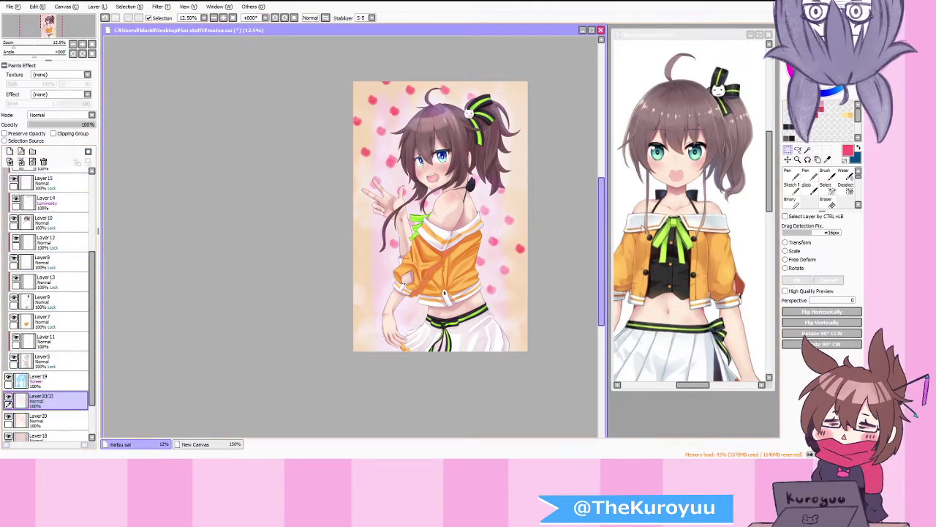
{"action": "key", "text": "ctrl+t"}
{"action": "left_click_drag", "start_coordinate": [441, 313], "coordinate": [402, 351]}
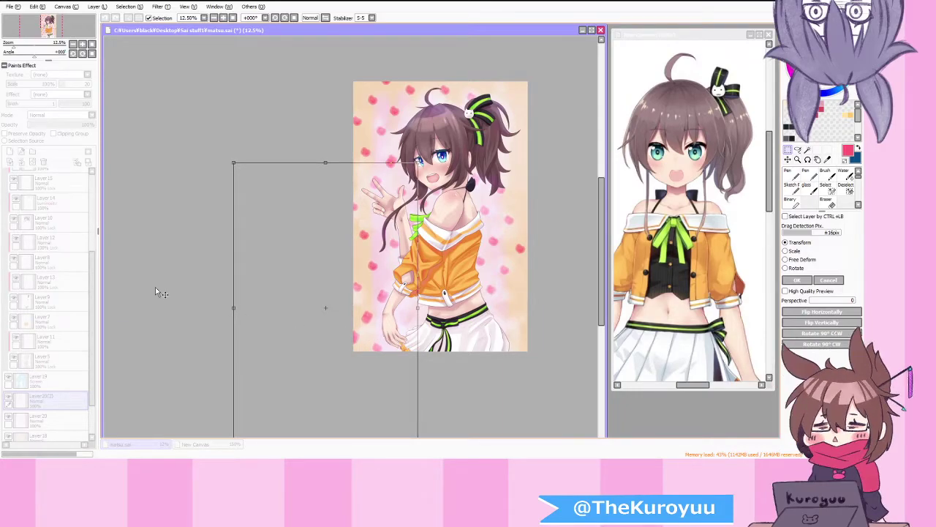
{"action": "key", "text": "Return"}
Step: Duplicate the merged petals, move the copy to fill the upper-right background beside the ponytail, and merge it into Layer20
{"action": "left_click", "coordinate": [22, 162]}
{"action": "left_click_drag", "start_coordinate": [59, 399], "coordinate": [10, 152]}
{"action": "left_click", "coordinate": [796, 243]}
{"action": "left_click_drag", "start_coordinate": [440, 202], "coordinate": [697, 92]}
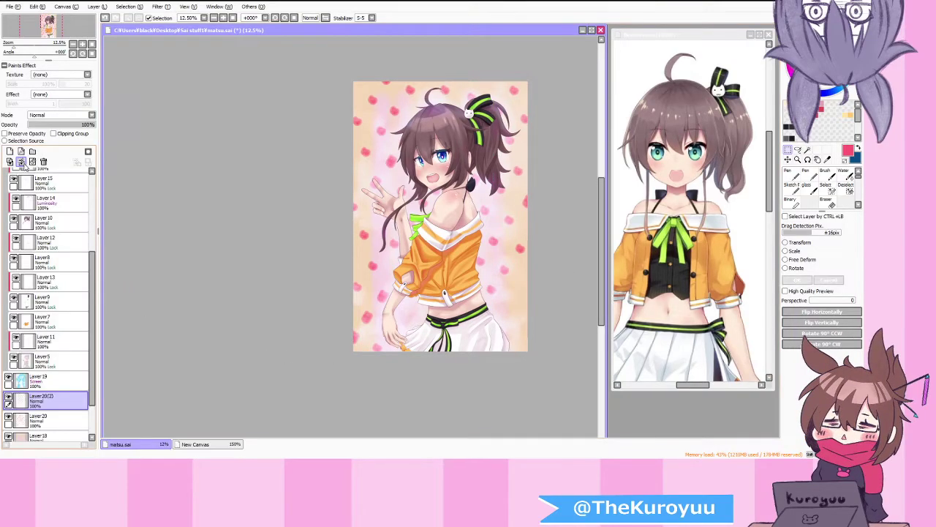
{"action": "key", "text": "Return"}
{"action": "key", "text": "ctrl+e"}
Step: Lower the opacity of the petal layer Layer20 to 49%
{"action": "left_click_drag", "start_coordinate": [322, 57], "coordinate": [545, 352]}
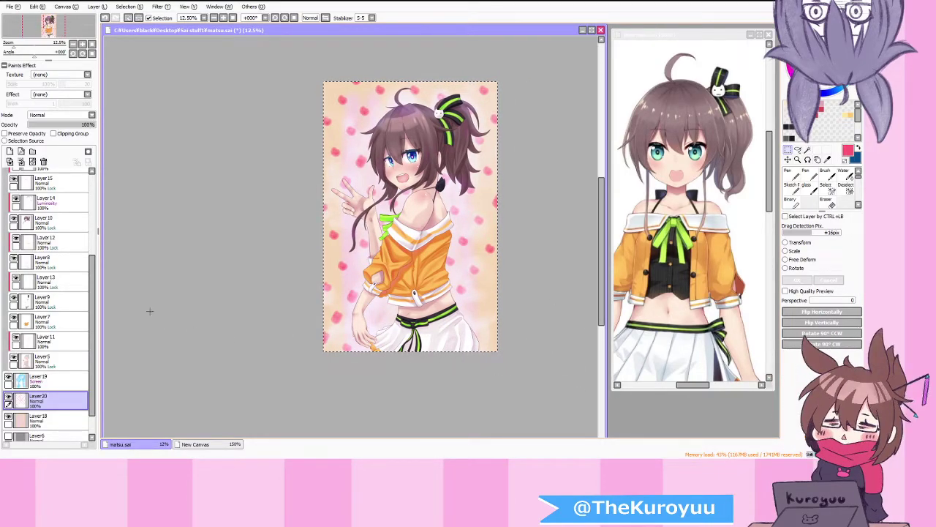
{"action": "left_click", "coordinate": [66, 128]}
{"action": "mouse_move", "coordinate": [60, 129]}
{"action": "left_mouse_down"}
{"action": "mouse_move", "coordinate": [87, 129]}
{"action": "mouse_move", "coordinate": [11, 130]}
{"action": "mouse_move", "coordinate": [131, 131]}
{"action": "mouse_move", "coordinate": [50, 132]}
{"action": "mouse_move", "coordinate": [63, 131]}
{"action": "left_mouse_up"}
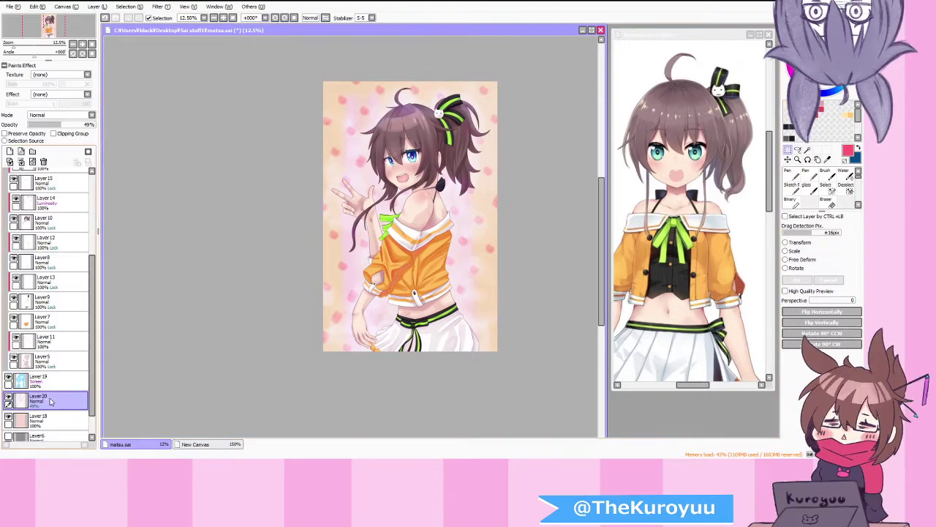
Step: Paste a copy of the petals onto a new layer and move it to the lower-right background beside the skirt
{"action": "key", "text": "ctrl+a"}
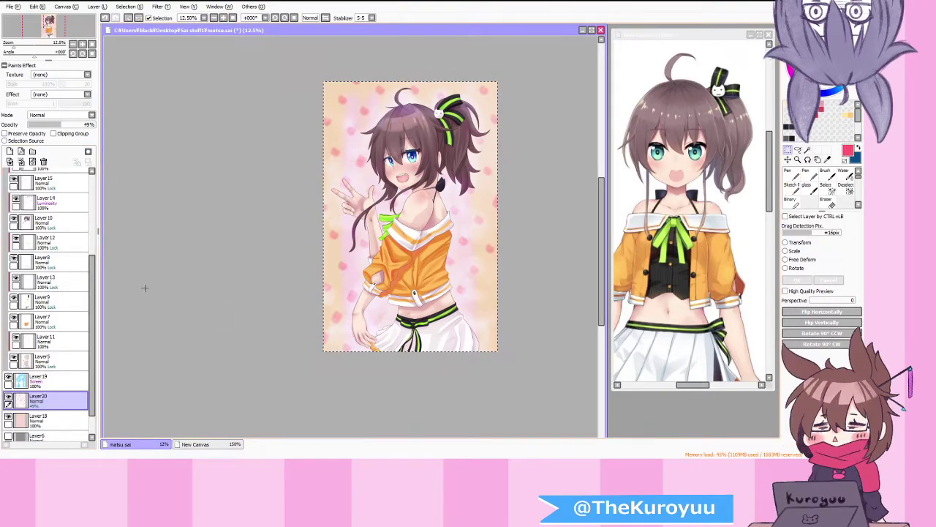
{"action": "key", "text": "ctrl+v"}
{"action": "key", "text": "ctrl+t"}
{"action": "left_click_drag", "start_coordinate": [414, 241], "coordinate": [496, 333]}
{"action": "key", "text": "Return"}
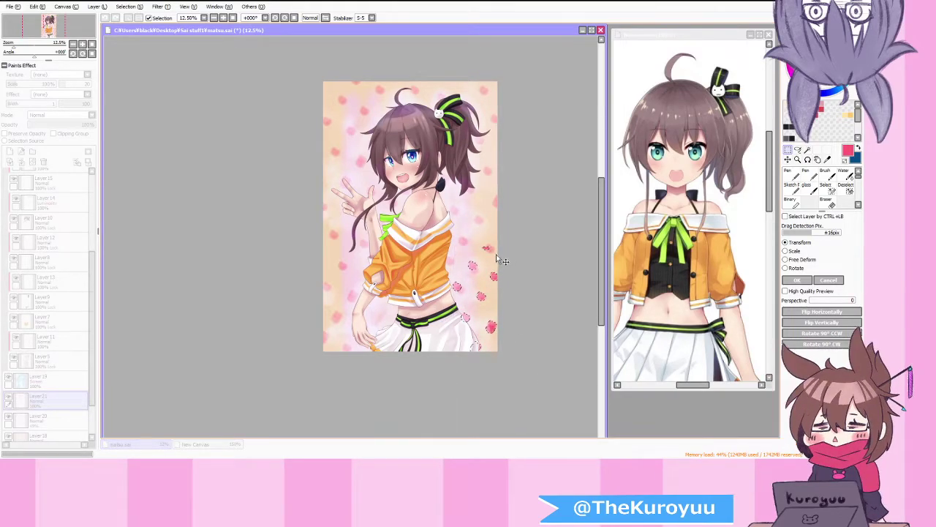
{"action": "key", "text": "ctrl+d"}
Step: Erase the cut-off petal fragment near the right edge of the pasted layer with the Eraser at size 200
{"action": "left_click", "coordinate": [818, 360]}
{"action": "left_click_drag", "start_coordinate": [492, 245], "coordinate": [485, 253]}
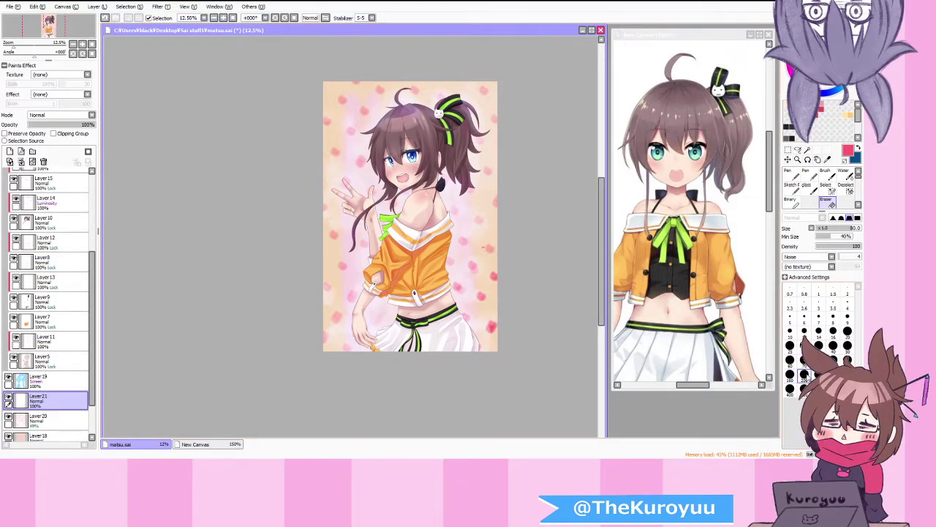
{"action": "left_click", "coordinate": [804, 375]}
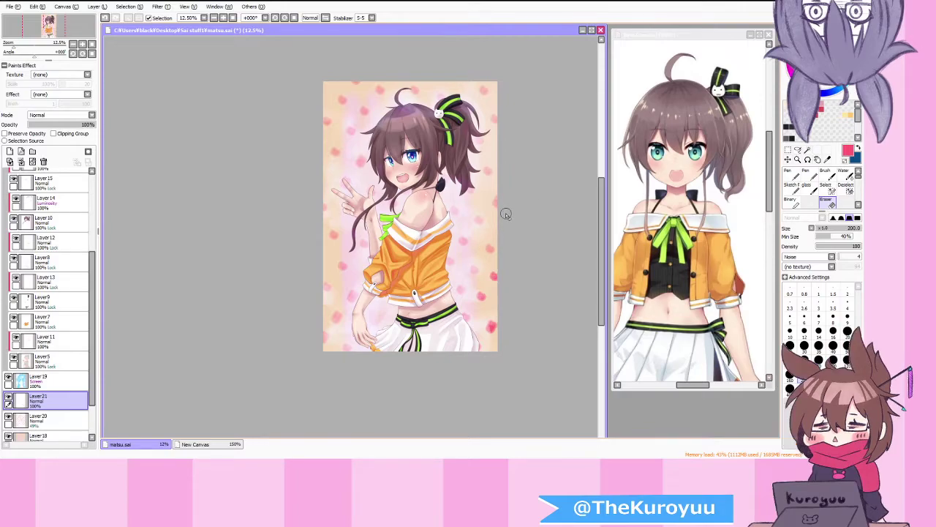
Step: Set the pasted petal layer's opacity to 50% and merge it down into Layer20
{"action": "key", "text": "m"}
{"action": "left_click", "coordinate": [63, 127]}
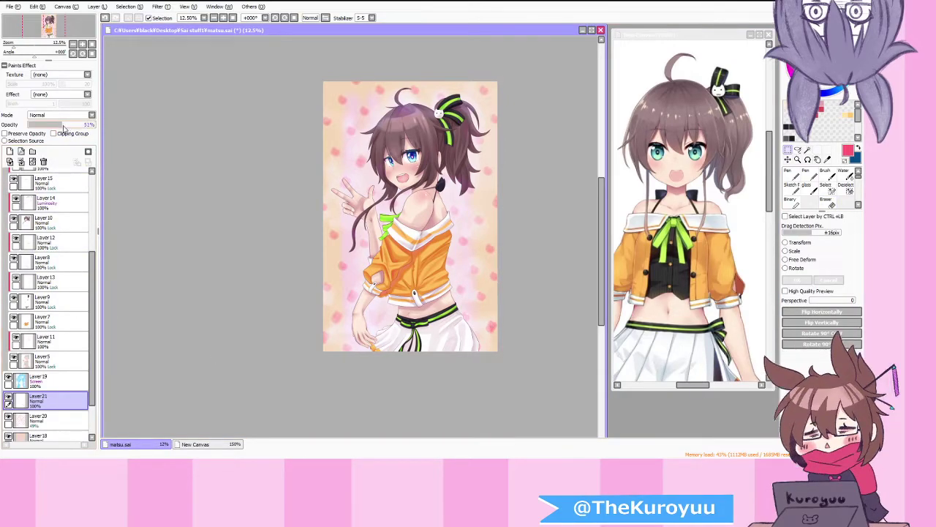
{"action": "left_click_drag", "start_coordinate": [63, 127], "coordinate": [63, 128]}
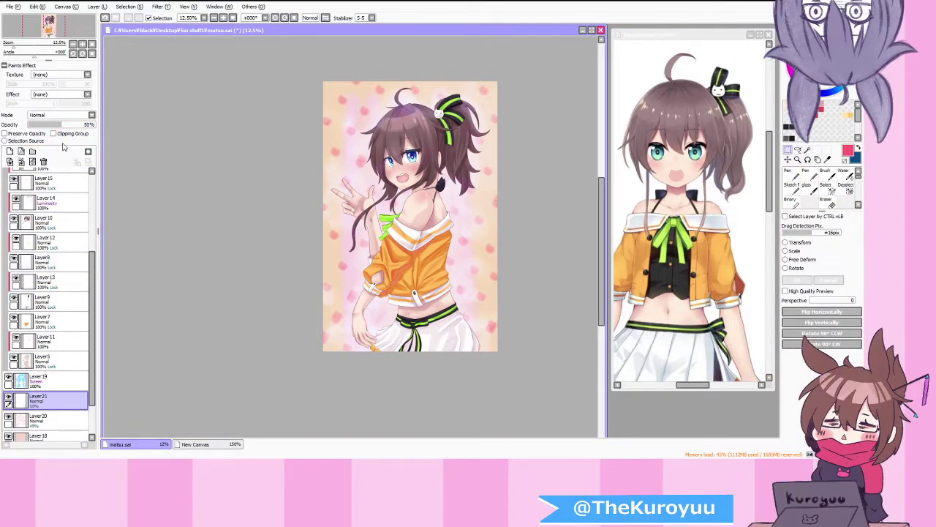
{"action": "left_click", "coordinate": [21, 163]}
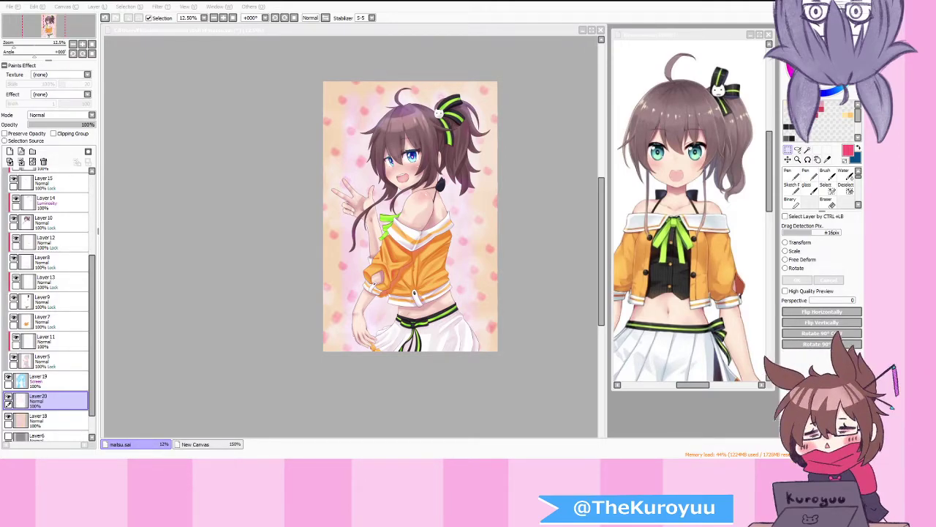
Step: Soften the background petals on Layer20 with the Blur tool at size 500, and make Layer19 the active layer
{"action": "left_click", "coordinate": [319, 353]}
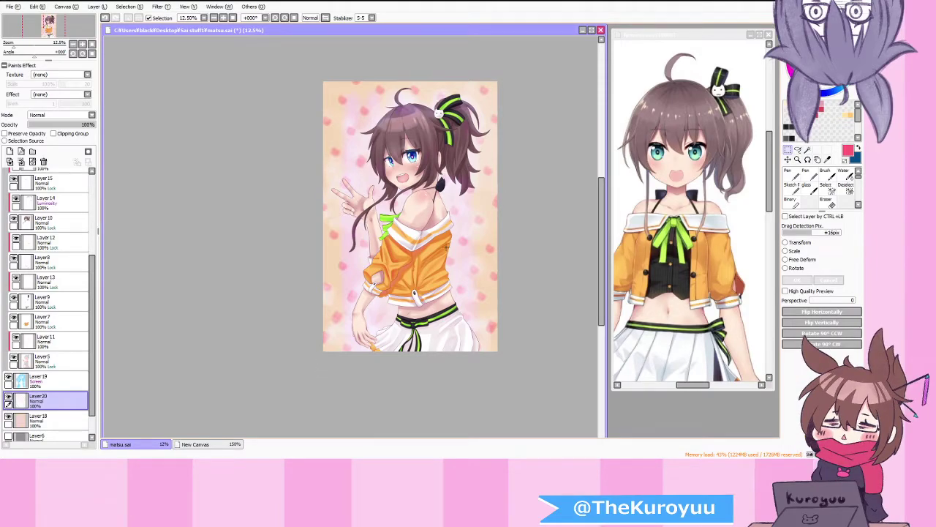
{"action": "scroll", "coordinate": [444, 249], "scroll_direction": "down", "scroll_amount": 1}
{"action": "scroll", "coordinate": [475, 256], "scroll_direction": "up", "scroll_amount": 2}
{"action": "left_click", "coordinate": [825, 173]}
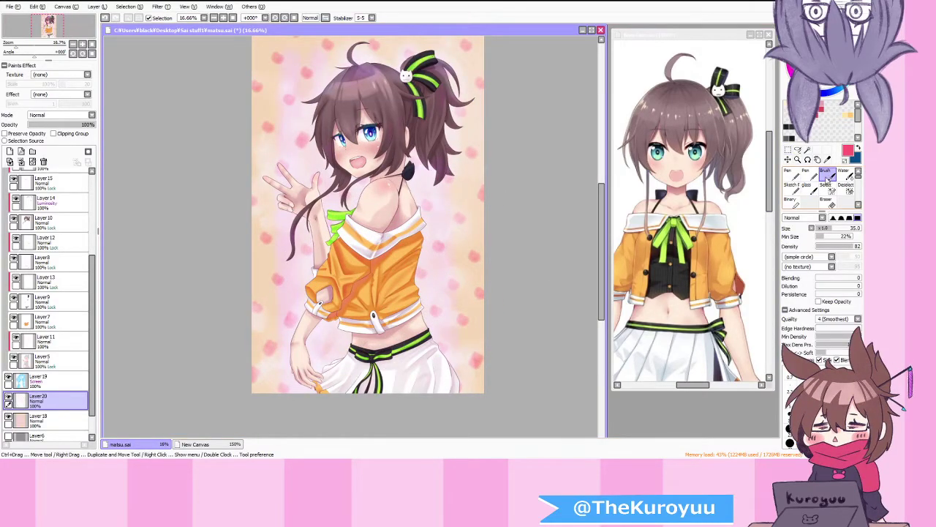
{"action": "scroll", "coordinate": [825, 183], "scroll_direction": "down", "scroll_amount": 2}
{"action": "left_click", "coordinate": [824, 174]}
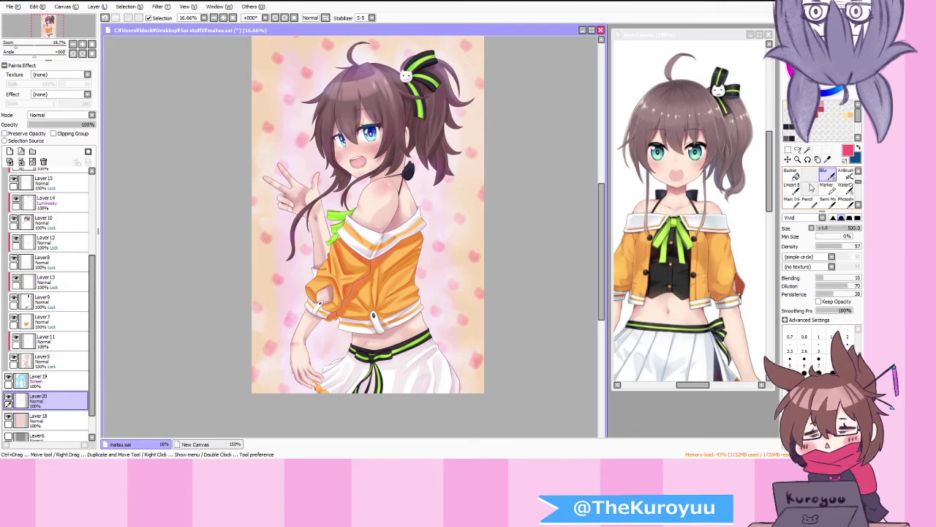
{"action": "scroll", "coordinate": [484, 287], "scroll_direction": "down", "scroll_amount": 1}
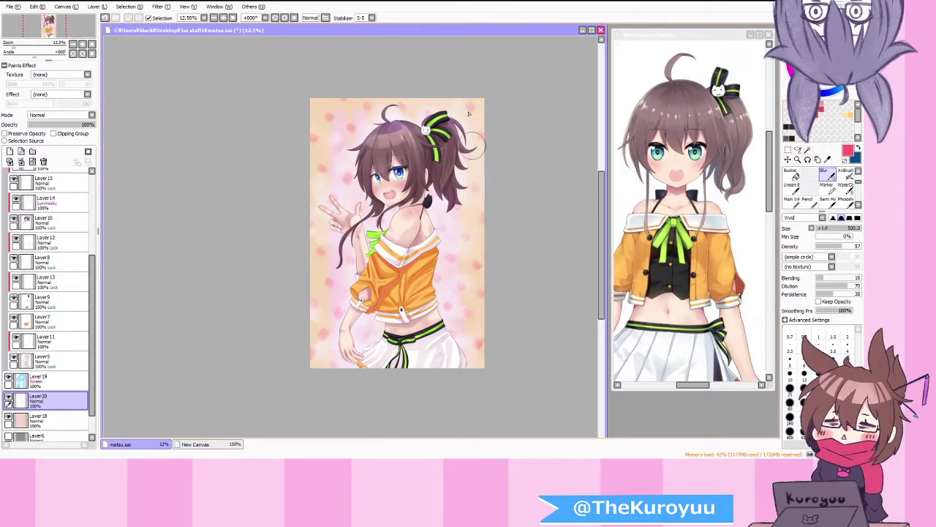
{"action": "left_click", "coordinate": [74, 388]}
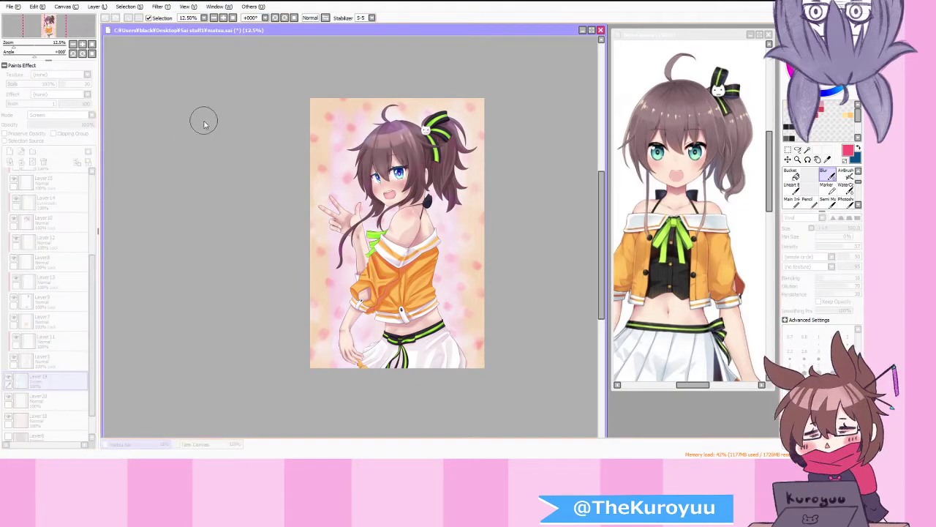
{"action": "key", "text": "h"}
{"action": "key", "text": "h"}
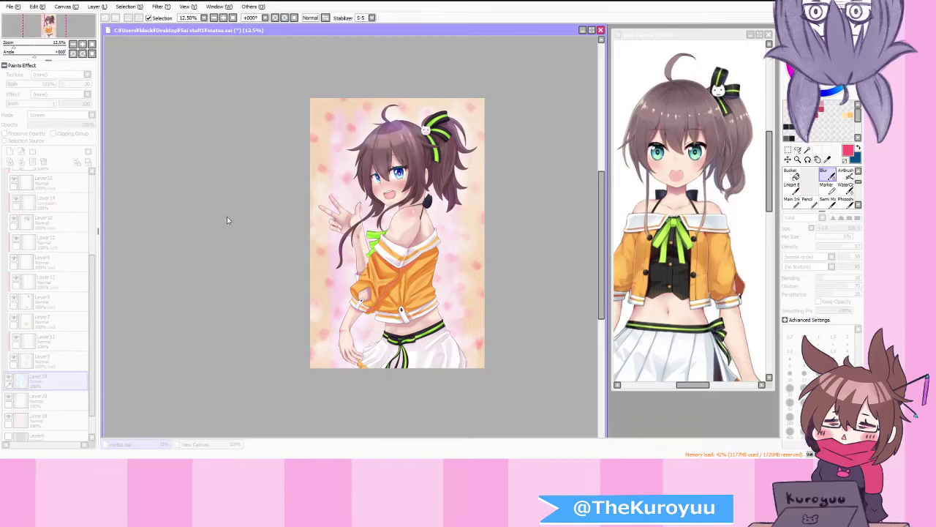
{"action": "key", "text": "h"}
{"action": "key", "text": "h"}
{"action": "key", "text": "h"}
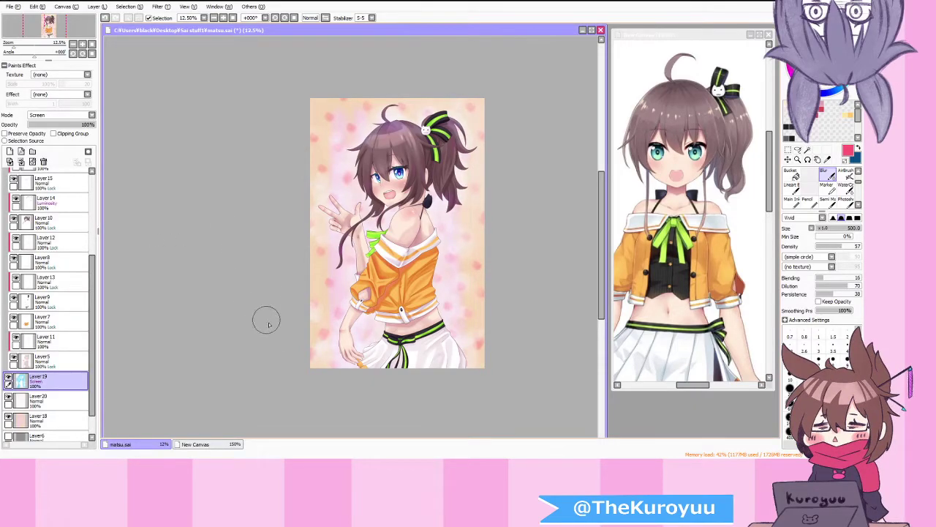
{"action": "key", "text": "h"}
{"action": "key", "text": "h"}
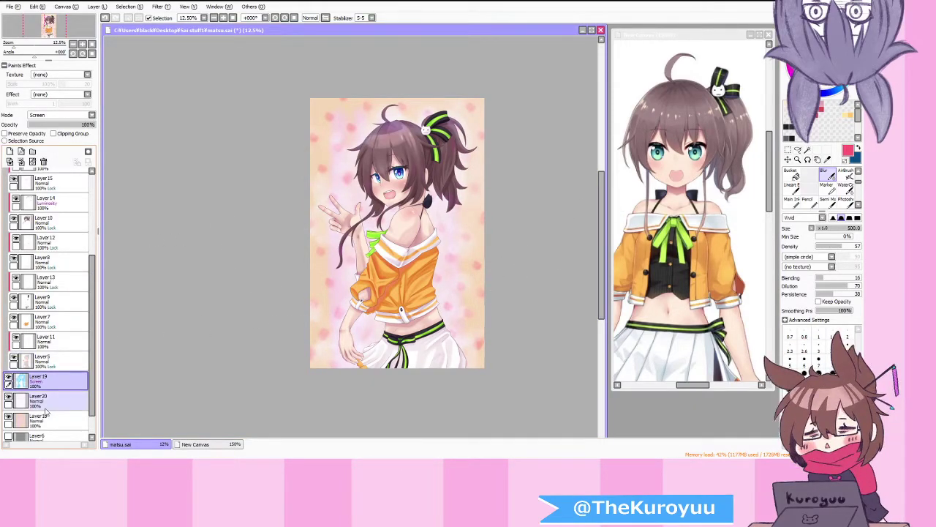
{"action": "key", "text": "h"}
{"action": "key", "text": "h"}
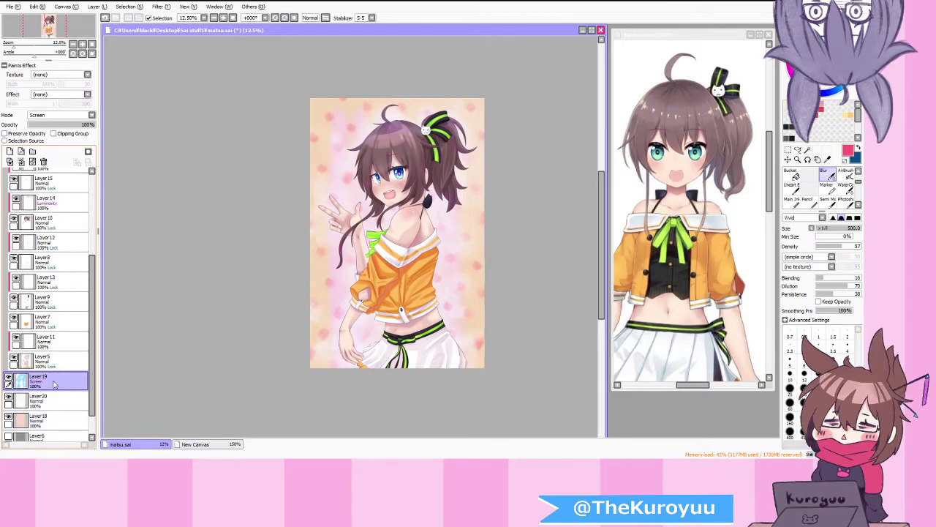
Step: Add a new layer above Layer19 and set up the Pen tool with white at size 70
{"action": "left_click", "coordinate": [10, 152]}
{"action": "key", "text": "h"}
{"action": "key", "text": "h"}
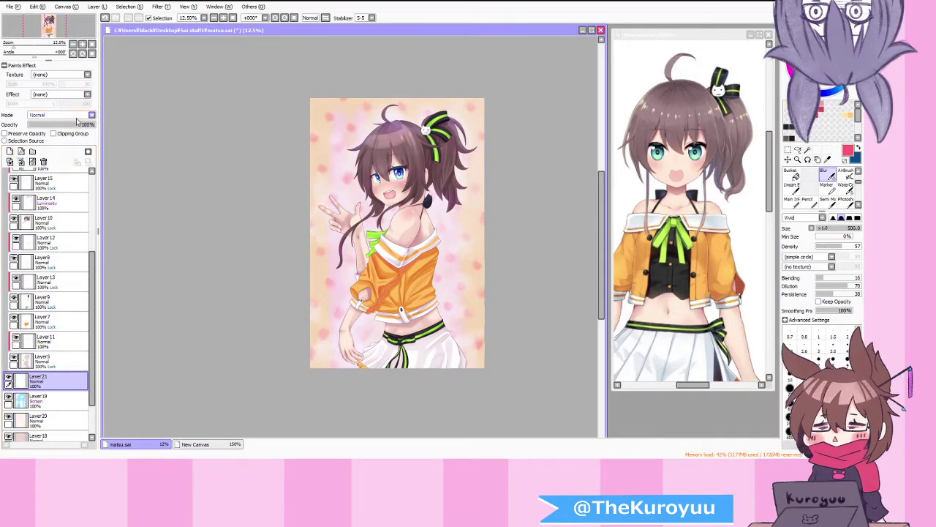
{"action": "key", "text": "h"}
{"action": "key", "text": "h"}
{"action": "key", "text": "h"}
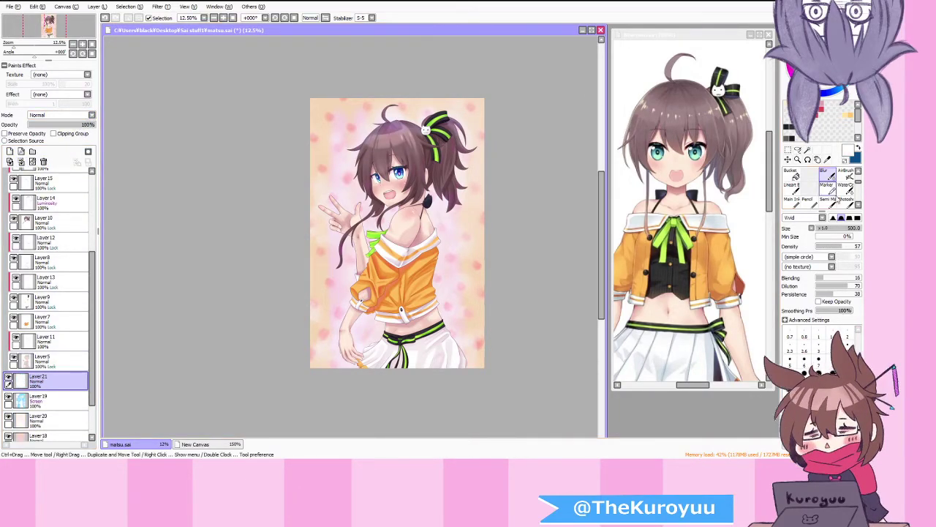
{"action": "key", "text": "n"}
{"action": "key", "text": "h"}
{"action": "key", "text": "h"}
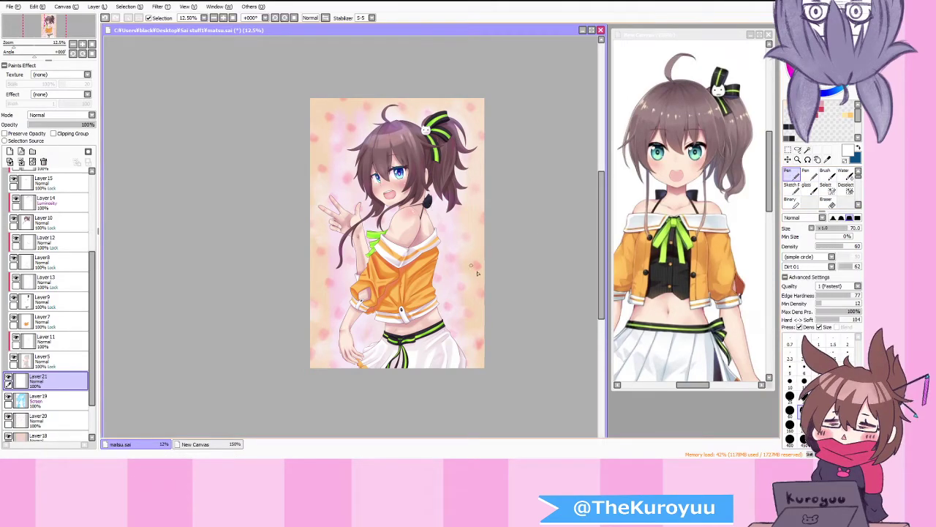
{"action": "key", "text": "h"}
{"action": "key", "text": "h"}
{"action": "key", "text": "h"}
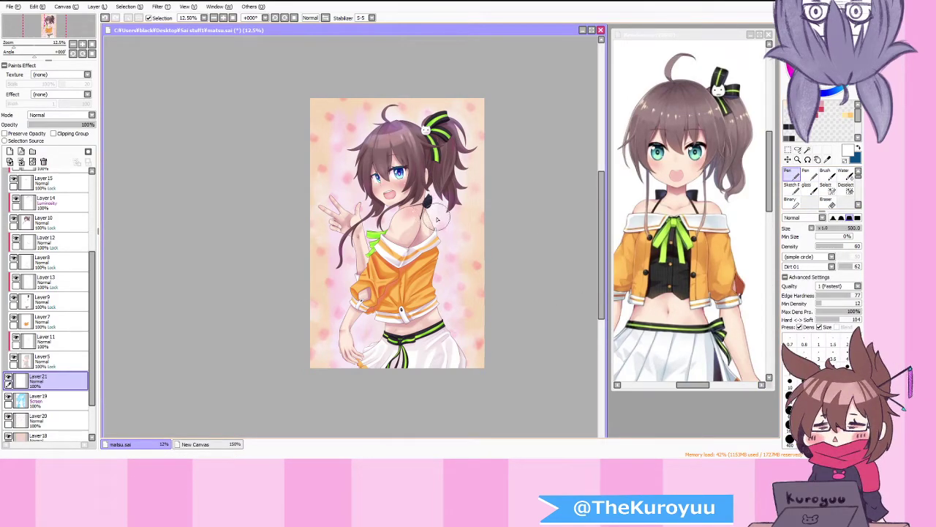
{"action": "key", "text": "h"}
{"action": "key", "text": "h"}
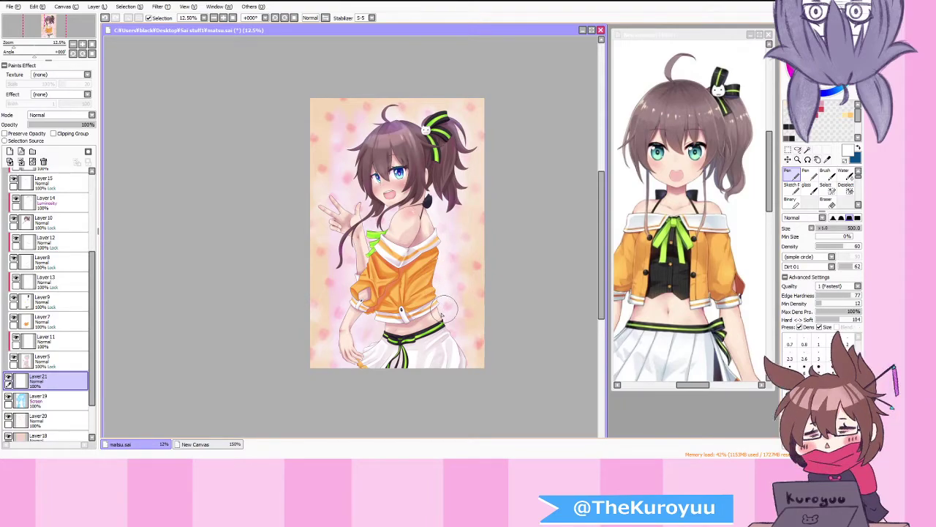
{"action": "key", "text": "h"}
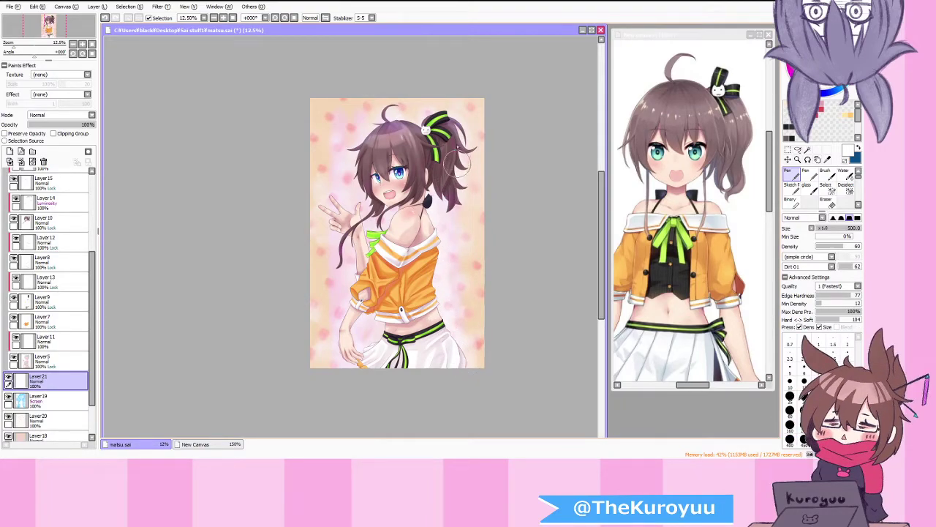
{"action": "key", "text": "h"}
{"action": "key", "text": "h"}
{"action": "key", "text": "h"}
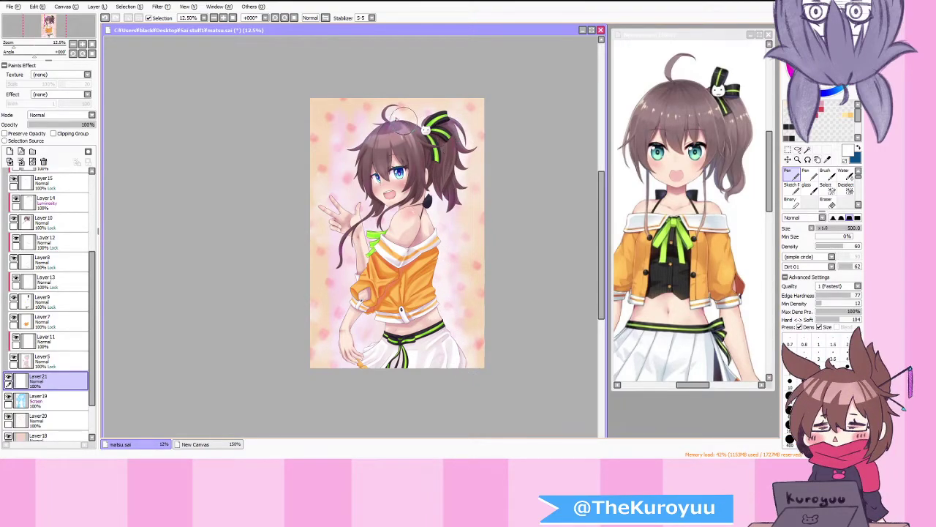
{"action": "key", "text": "h"}
{"action": "key", "text": "h"}
{"action": "key", "text": "h"}
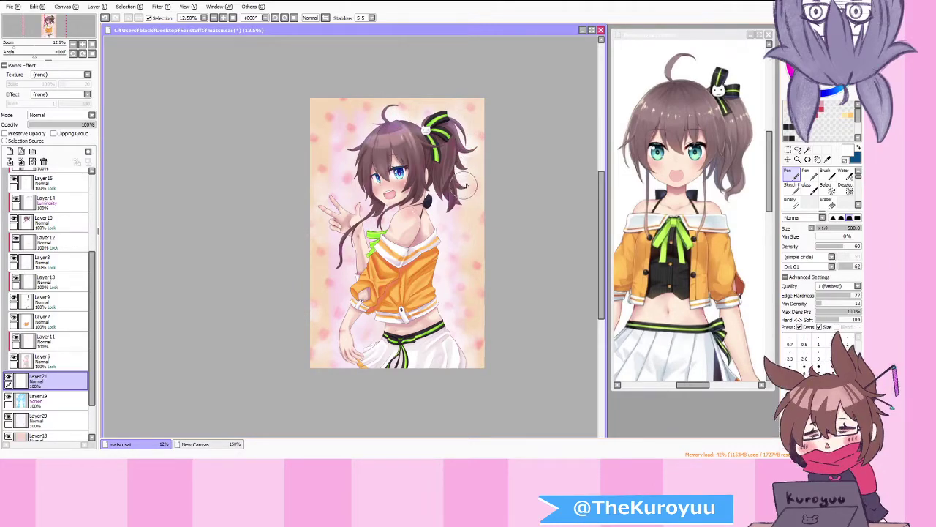
{"action": "key", "text": "h"}
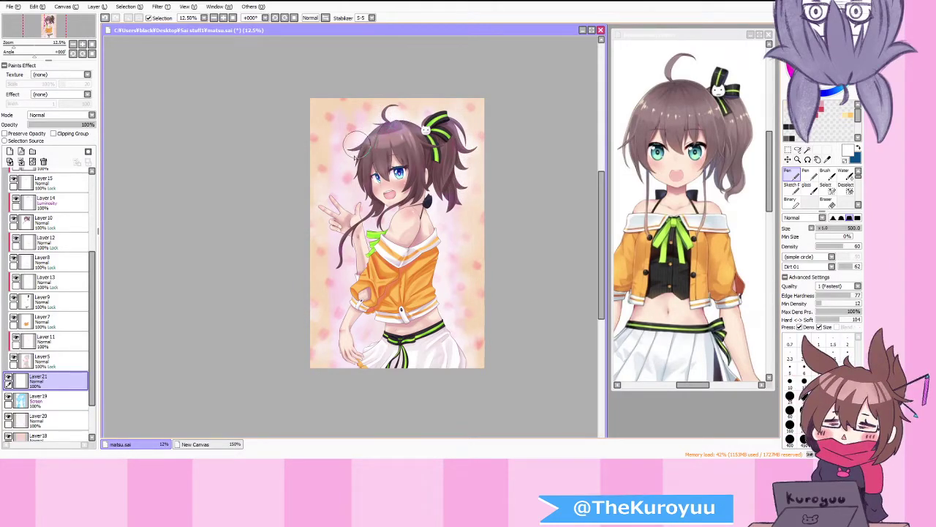
{"action": "key", "text": "h"}
{"action": "key", "text": "h"}
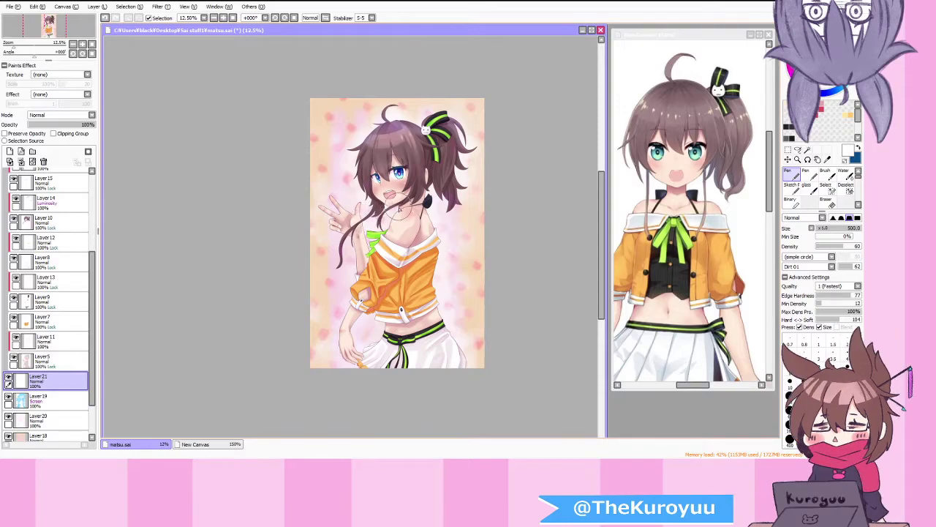
{"action": "key", "text": "h"}
{"action": "key", "text": "h"}
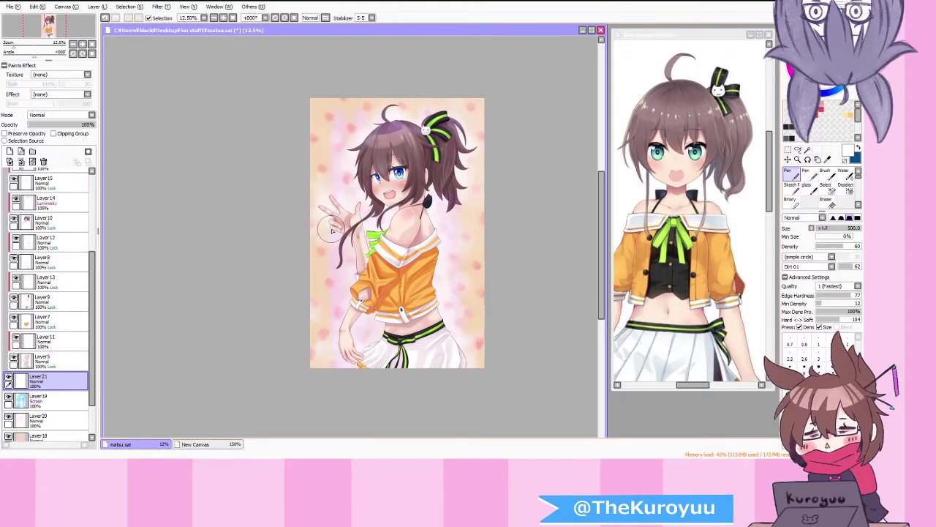
{"action": "key", "text": "h"}
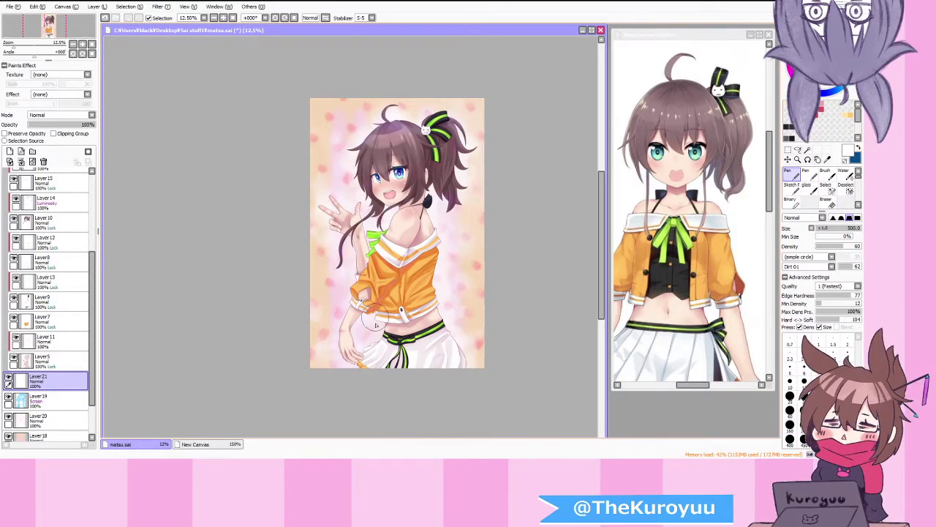
{"action": "key", "text": "h"}
{"action": "key", "text": "h"}
{"action": "key", "text": "h"}
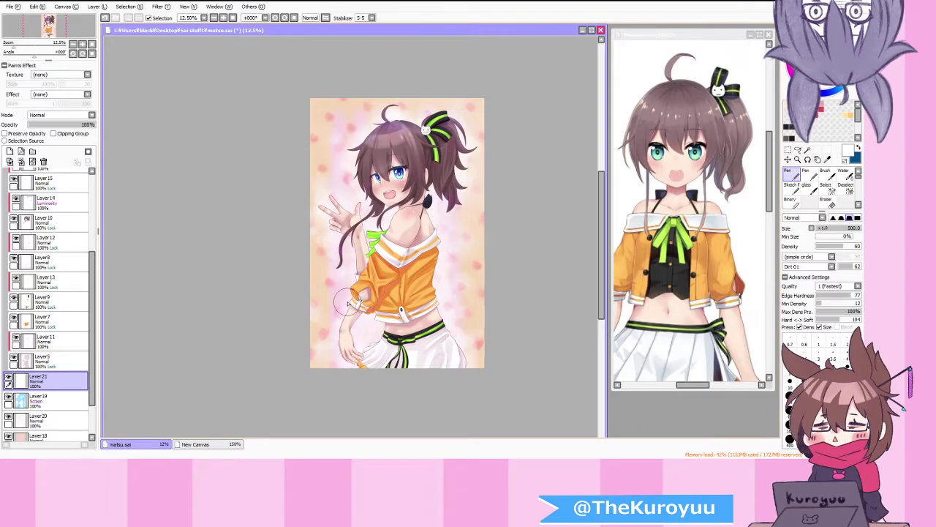
{"action": "key", "text": "h"}
{"action": "scroll", "coordinate": [380, 307], "scroll_direction": "down", "scroll_amount": 2}
{"action": "scroll", "coordinate": [399, 337], "scroll_direction": "up", "scroll_amount": 2}
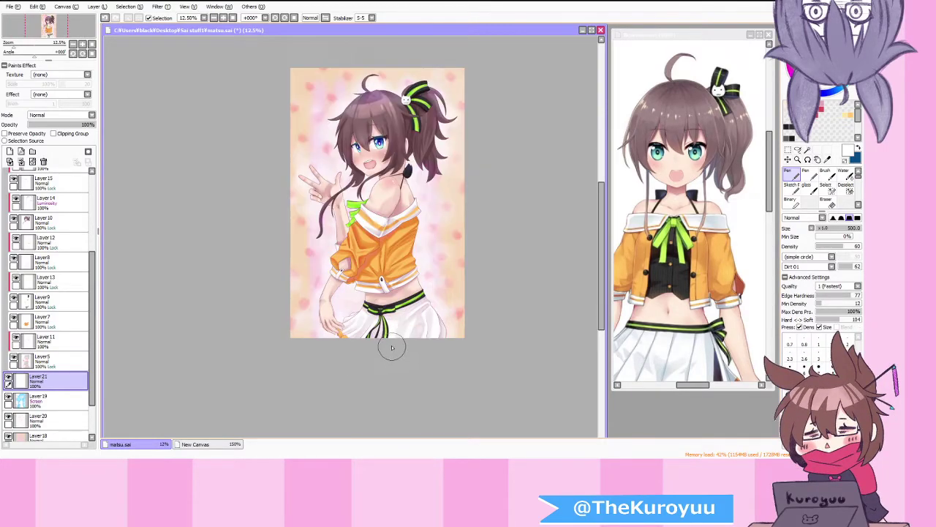
Step: Choose the AirBrush and set its size to 12 for signing beside the character's waistband
{"action": "scroll", "coordinate": [845, 189], "scroll_direction": "down", "scroll_amount": 2}
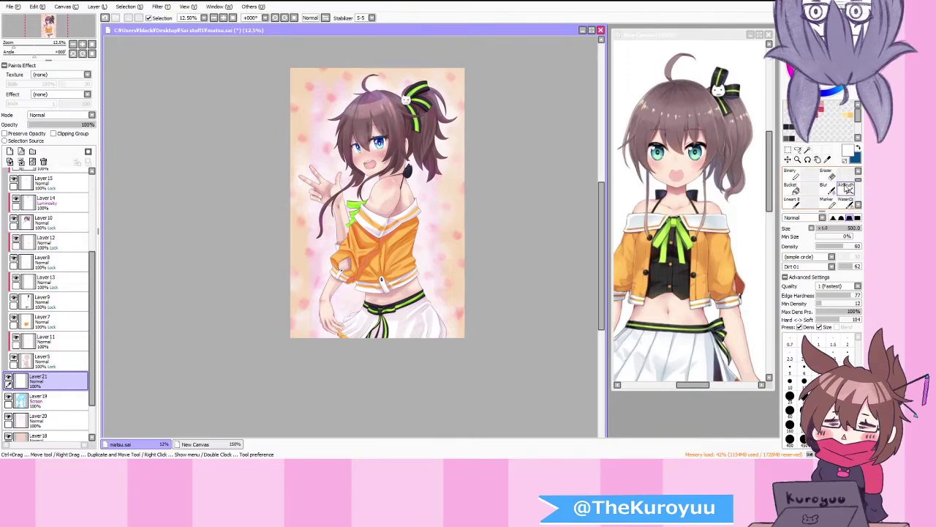
{"action": "left_click", "coordinate": [847, 189]}
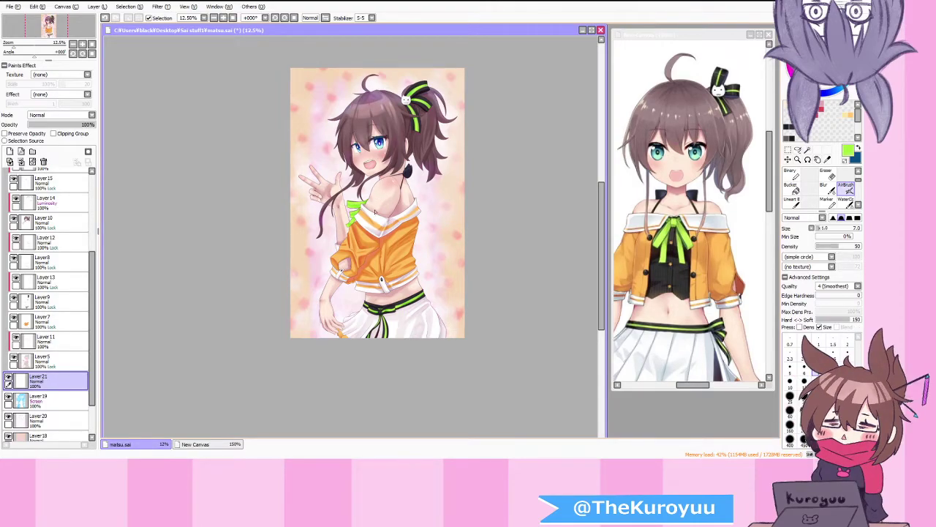
{"action": "scroll", "coordinate": [440, 302], "scroll_direction": "up", "scroll_amount": 3}
{"action": "left_click_drag", "start_coordinate": [454, 131], "coordinate": [315, 69]}
{"action": "scroll", "coordinate": [420, 213], "scroll_direction": "up", "scroll_amount": 3}
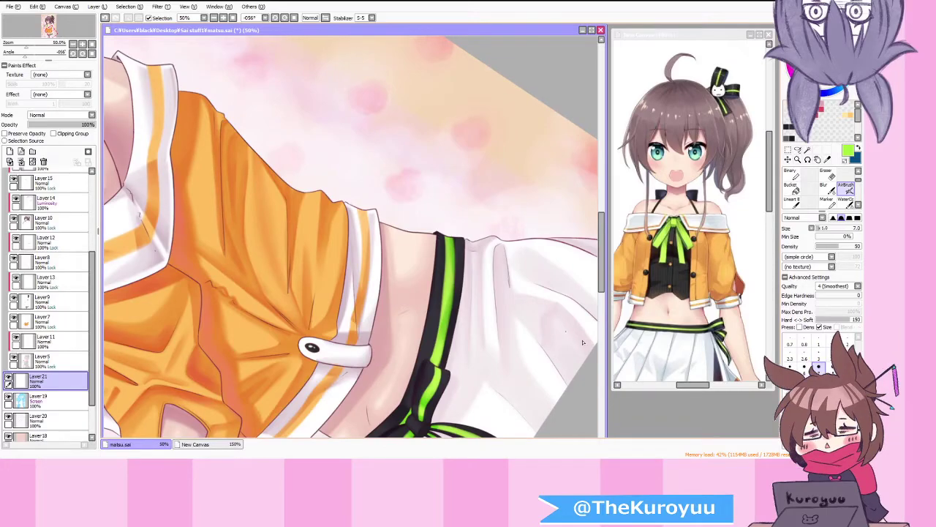
{"action": "key", "text": "bracketright"}
{"action": "key", "text": "bracketright"}
{"action": "key", "text": "bracketright"}
{"action": "key", "text": "bracketright"}
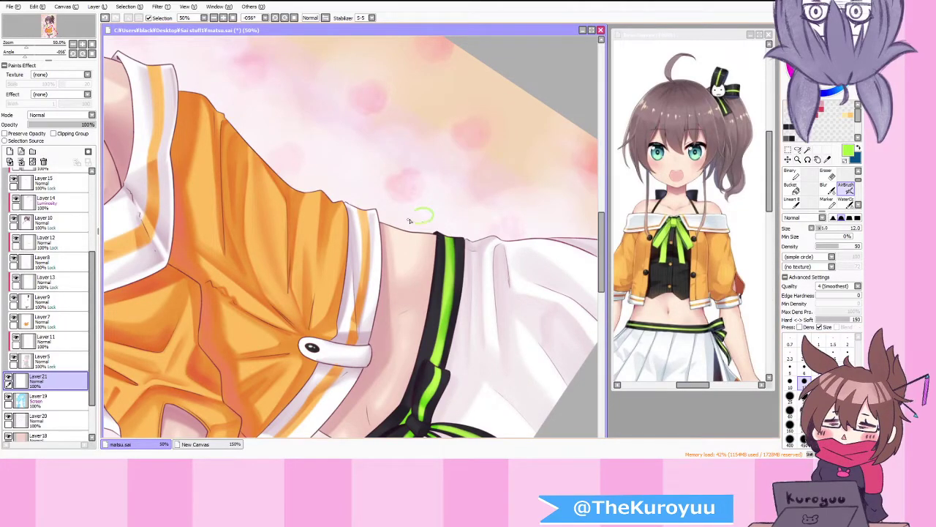
Step: Sample the waistband's black as the drawing colour and add a new layer above Layer21
{"action": "right_click", "coordinate": [440, 287]}
{"action": "left_click_drag", "start_coordinate": [439, 227], "coordinate": [428, 228]}
{"action": "key", "text": "ctrl+z"}
{"action": "left_click", "coordinate": [10, 152]}
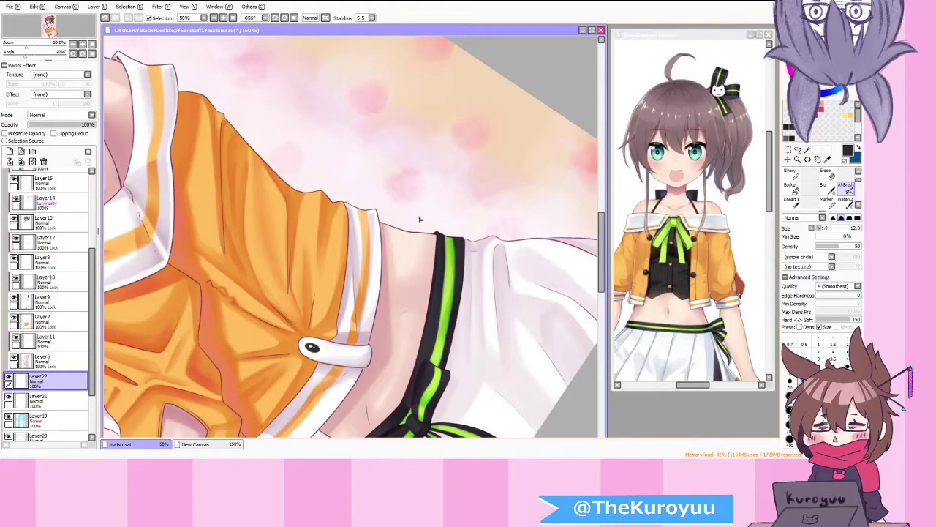
Step: Handwrite the artist's Japanese signature in black on Layer22, in the background along the hip and the skirt's upper edge
{"action": "mouse_move", "coordinate": [438, 210]}
{"action": "left_mouse_down"}
{"action": "mouse_move", "coordinate": [456, 223]}
{"action": "mouse_move", "coordinate": [507, 223]}
{"action": "mouse_move", "coordinate": [499, 234]}
{"action": "left_mouse_up"}
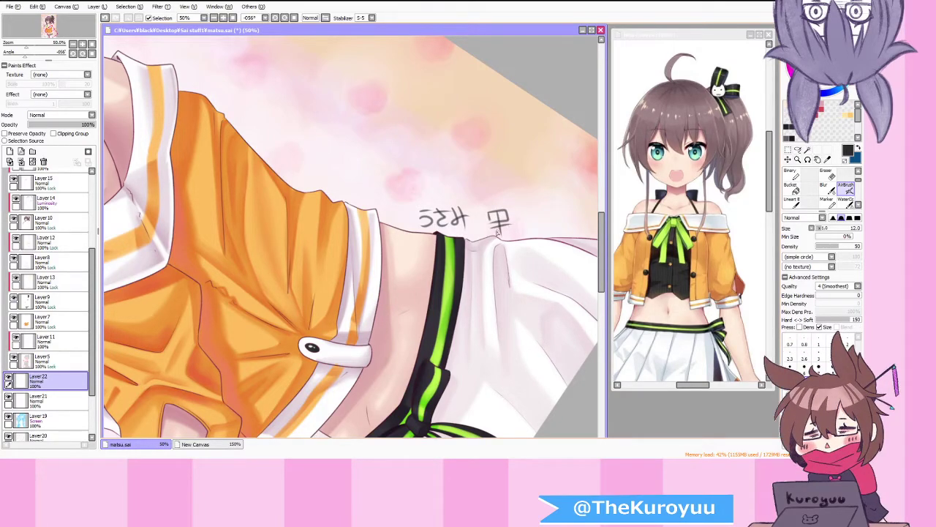
{"action": "key", "text": "ctrl+z"}
{"action": "key", "text": "ctrl+z"}
{"action": "key", "text": "ctrl+z"}
{"action": "mouse_move", "coordinate": [483, 212]}
{"action": "left_mouse_down"}
{"action": "mouse_move", "coordinate": [506, 211]}
{"action": "mouse_move", "coordinate": [495, 234]}
{"action": "mouse_move", "coordinate": [513, 232]}
{"action": "left_mouse_up"}
{"action": "left_click_drag", "start_coordinate": [514, 208], "coordinate": [531, 229]}
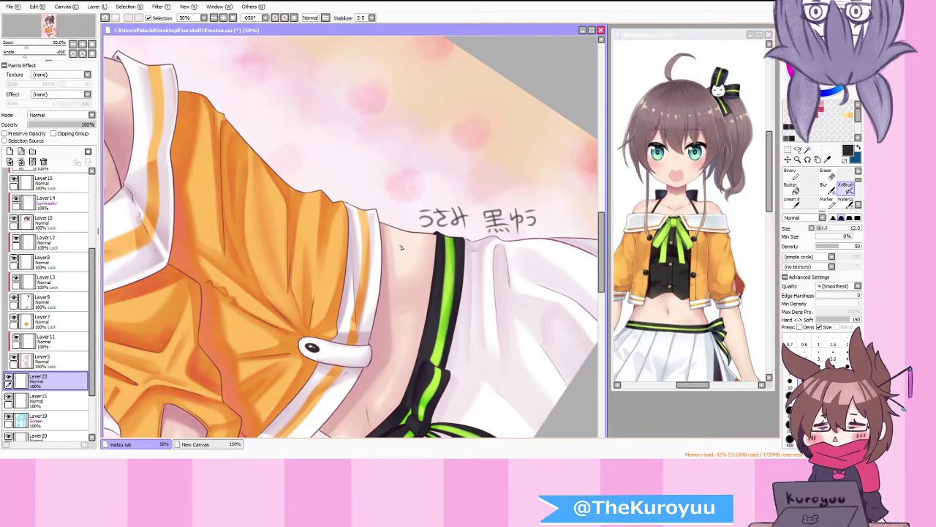
Step: Transform the signature on Layer22, moving it slightly down and outward along the skirt's outer edge
{"action": "key", "text": "Home"}
{"action": "scroll", "coordinate": [349, 172], "scroll_direction": "down", "scroll_amount": 3}
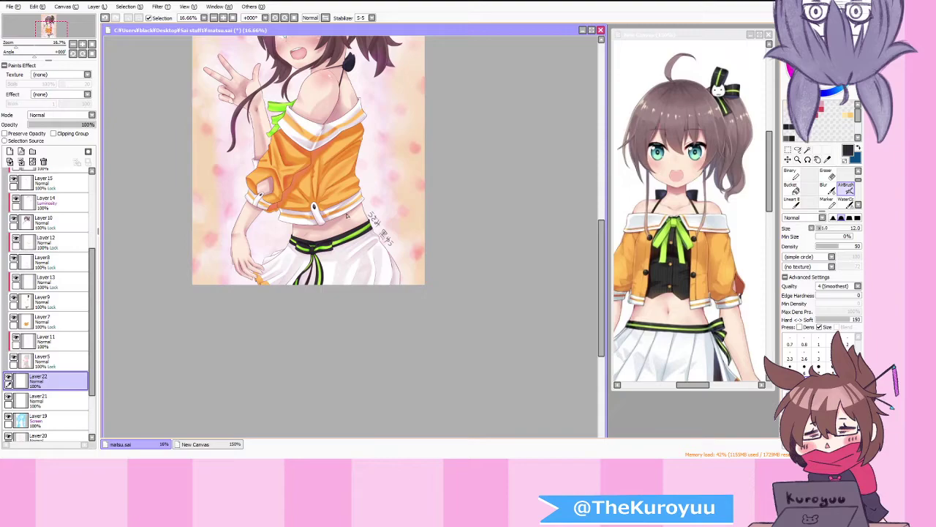
{"action": "scroll", "coordinate": [340, 208], "scroll_direction": "down", "scroll_amount": 3}
{"action": "scroll", "coordinate": [339, 208], "scroll_direction": "up", "scroll_amount": 2}
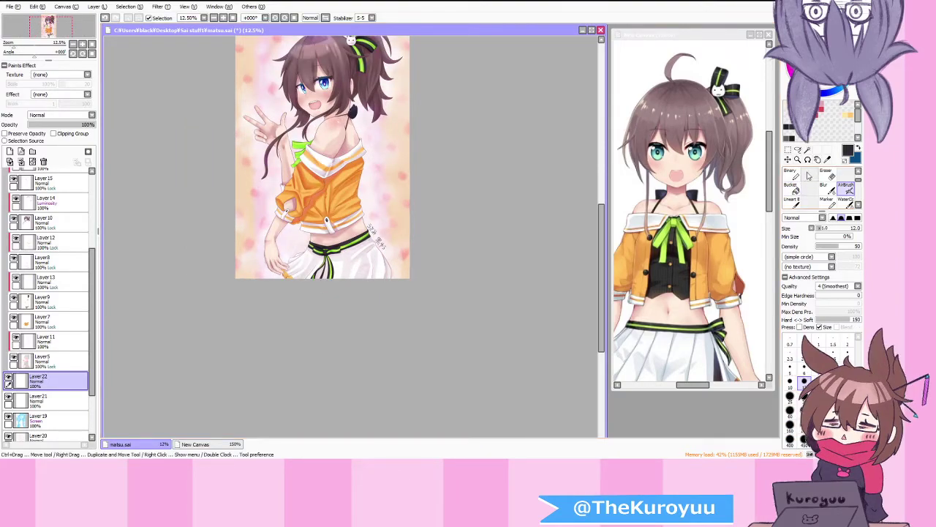
{"action": "left_click", "coordinate": [788, 149]}
{"action": "scroll", "coordinate": [409, 275], "scroll_direction": "up", "scroll_amount": 1}
{"action": "left_click", "coordinate": [798, 244]}
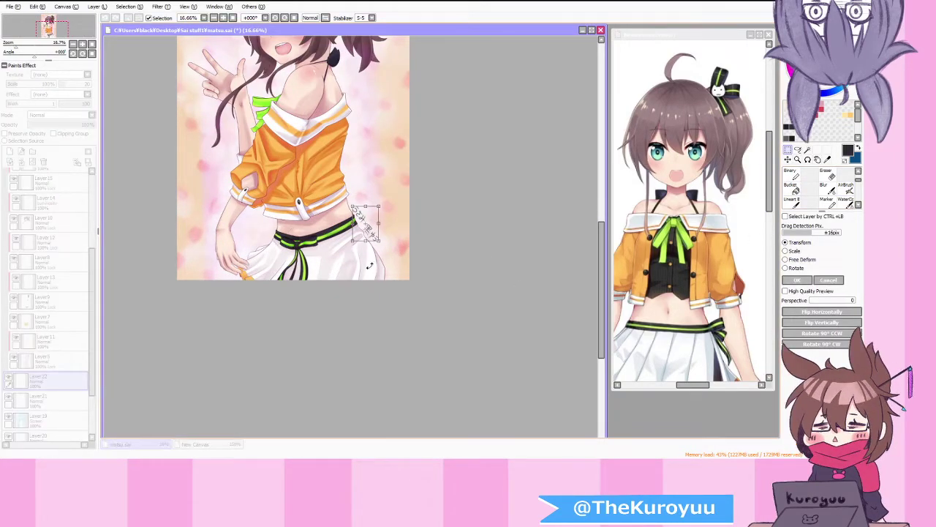
{"action": "left_click_drag", "start_coordinate": [369, 227], "coordinate": [389, 248]}
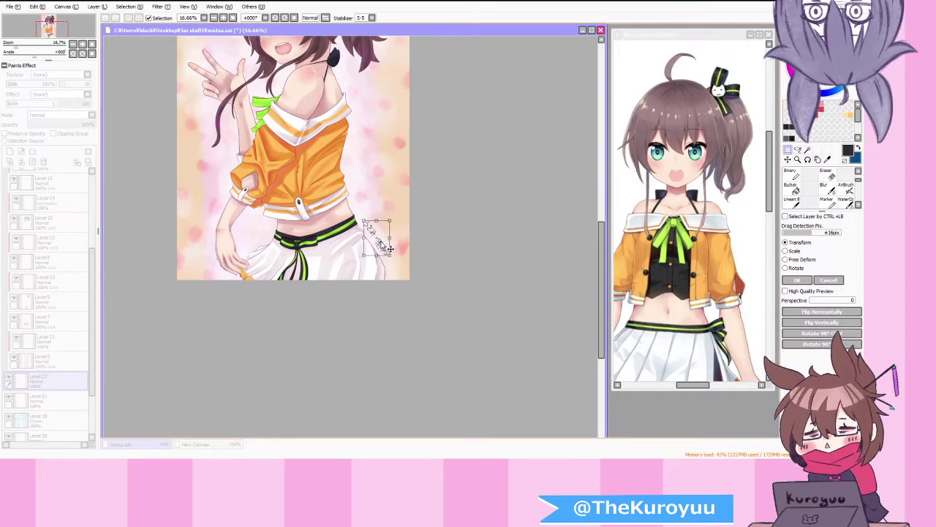
{"action": "key", "text": "Return"}
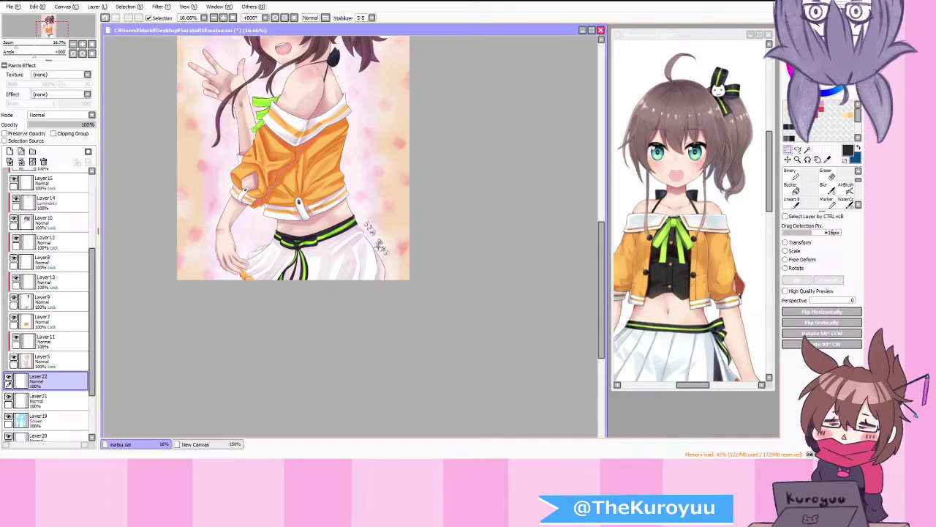
Step: Examine the whole illustration to check the signature's placement and the overall composition
{"action": "scroll", "coordinate": [370, 288], "scroll_direction": "down", "scroll_amount": 3}
{"action": "scroll", "coordinate": [366, 237], "scroll_direction": "up", "scroll_amount": 1}
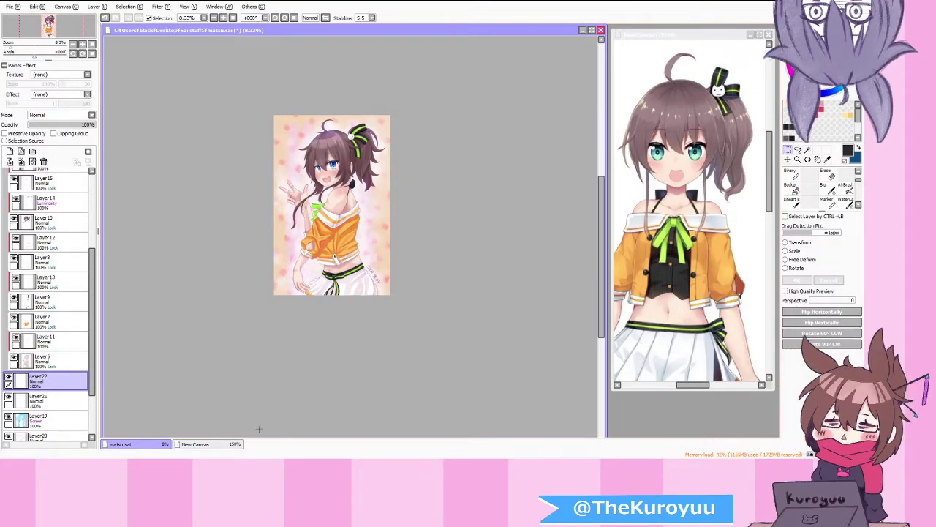
{"action": "scroll", "coordinate": [271, 272], "scroll_direction": "up", "scroll_amount": 3}
{"action": "scroll", "coordinate": [273, 202], "scroll_direction": "down", "scroll_amount": 2}
{"action": "scroll", "coordinate": [353, 62], "scroll_direction": "up", "scroll_amount": 1}
{"action": "left_click_drag", "start_coordinate": [601, 224], "coordinate": [601, 202]}
{"action": "scroll", "coordinate": [507, 277], "scroll_direction": "up", "scroll_amount": 1}
{"action": "scroll", "coordinate": [508, 272], "scroll_direction": "down", "scroll_amount": 1}
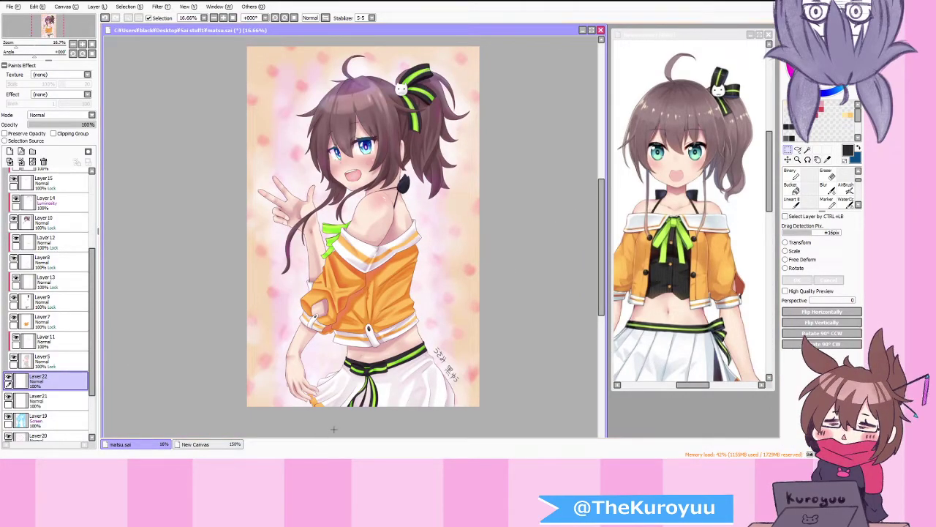
{"action": "key", "text": "h"}
{"action": "key", "text": "h"}
{"action": "key", "text": "h"}
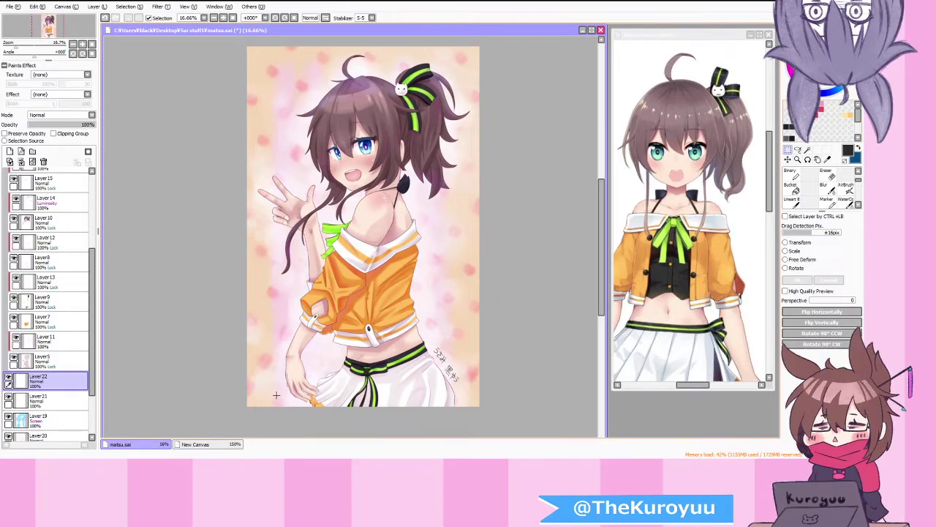
{"action": "key", "text": "h"}
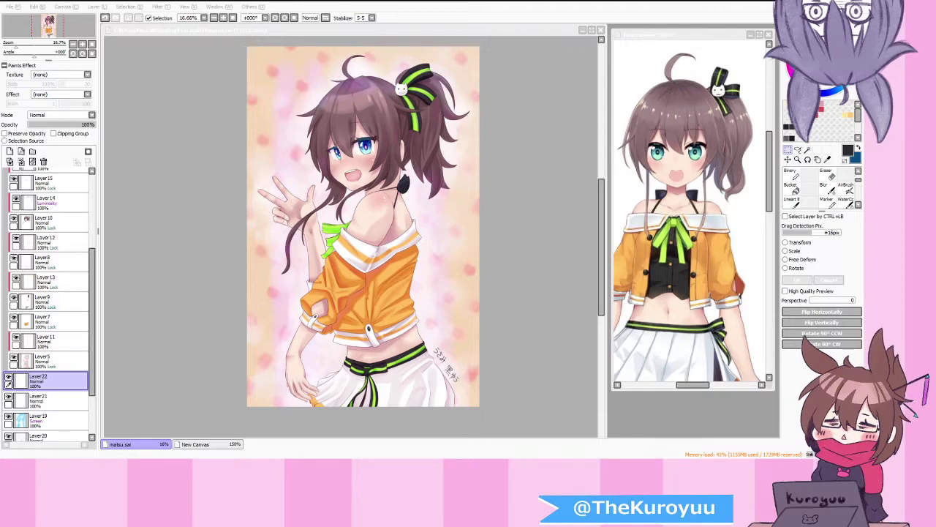
{"action": "key", "text": "h"}
{"action": "key", "text": "h"}
{"action": "key", "text": "h"}
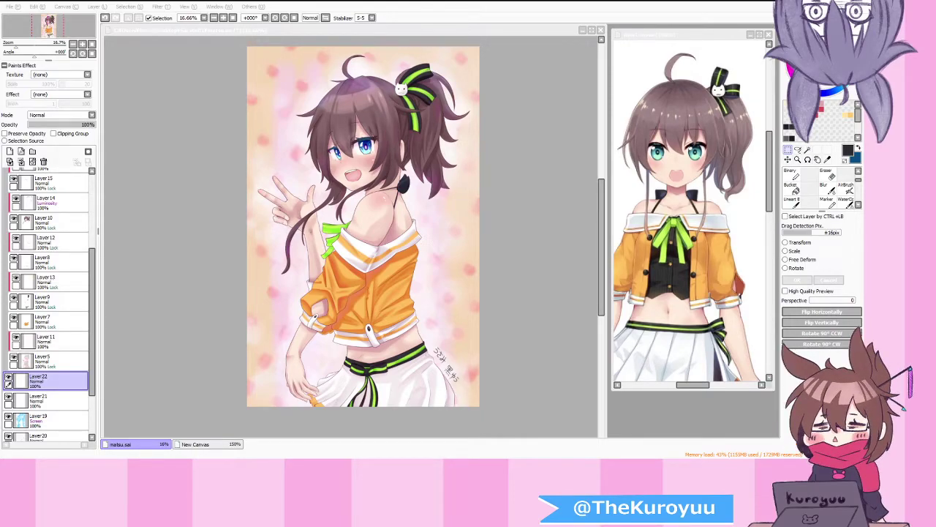
{"action": "key", "text": "h"}
{"action": "key", "text": "h"}
{"action": "key", "text": "h"}
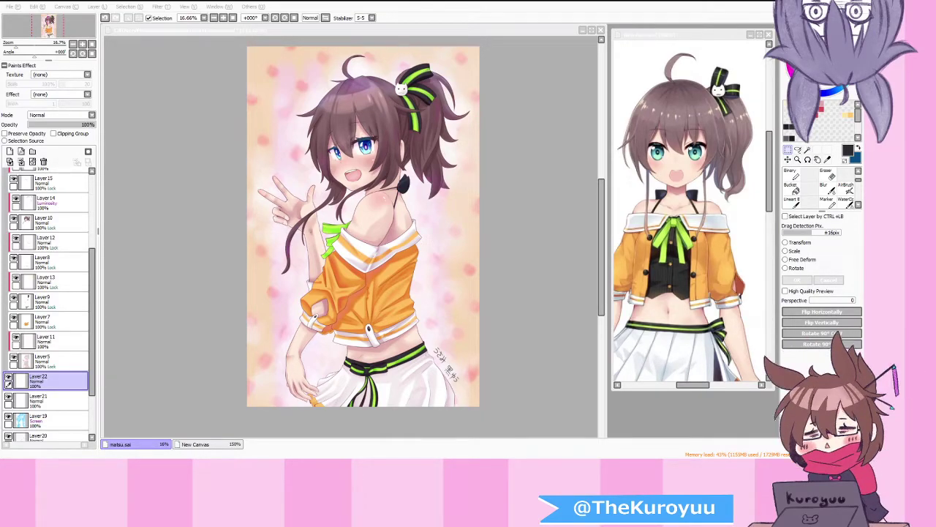
{"action": "key", "text": "h"}
{"action": "key", "text": "h"}
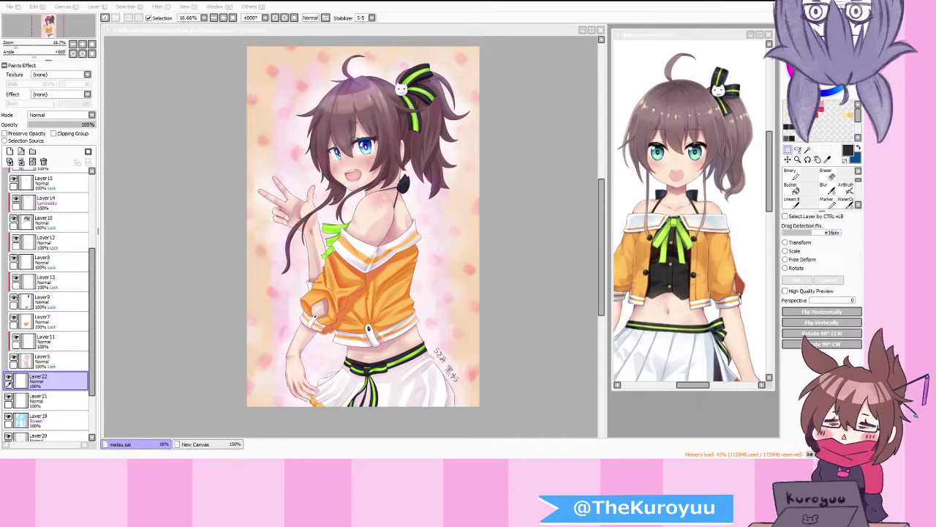
{"action": "key", "text": "h"}
{"action": "key", "text": "h"}
{"action": "key", "text": "h"}
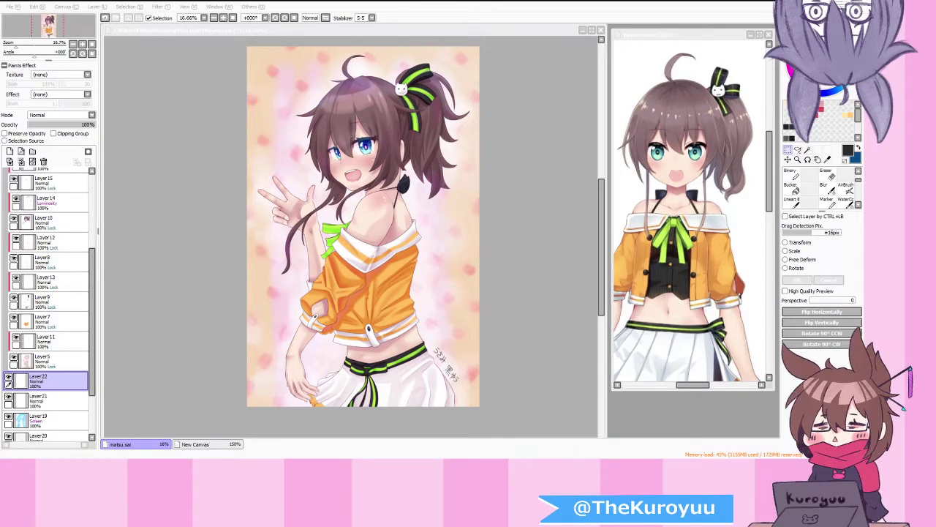
{"action": "key", "text": "h"}
{"action": "key", "text": "h"}
{"action": "key", "text": "h"}
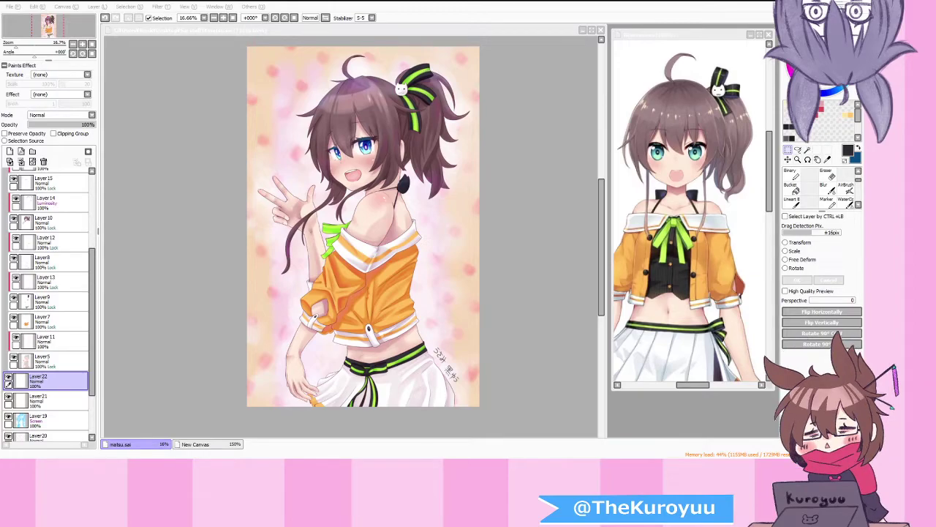
{"action": "key", "text": "h"}
{"action": "key", "text": "h"}
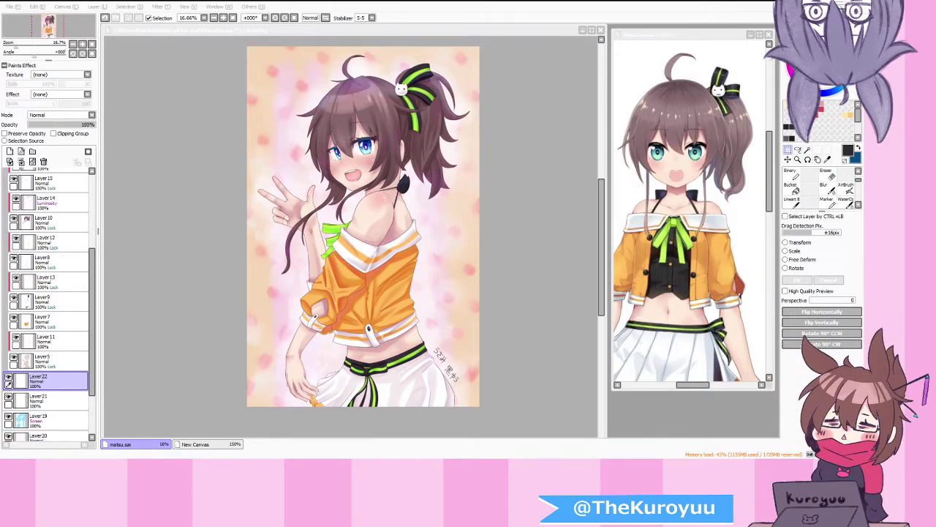
{"action": "key", "text": "h"}
{"action": "key", "text": "h"}
{"action": "key", "text": "h"}
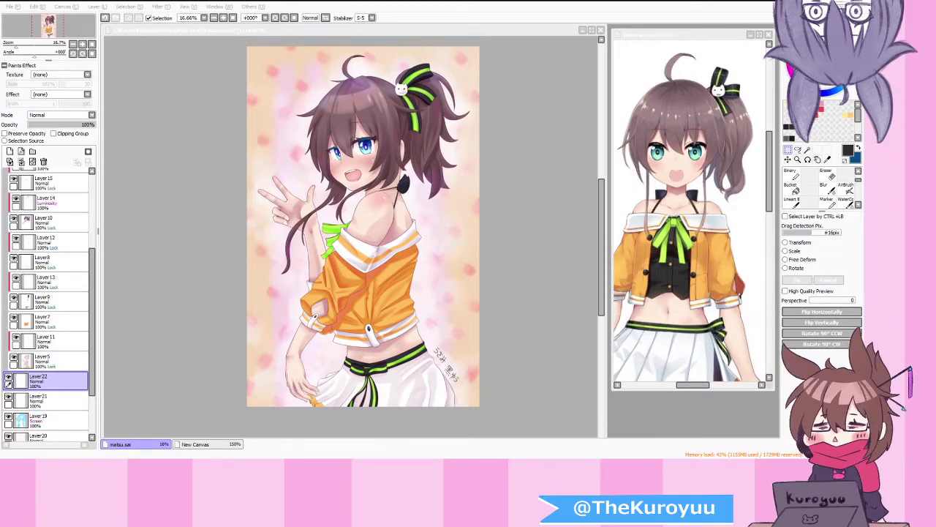
{"action": "key", "text": "h"}
{"action": "key", "text": "h"}
{"action": "key", "text": "h"}
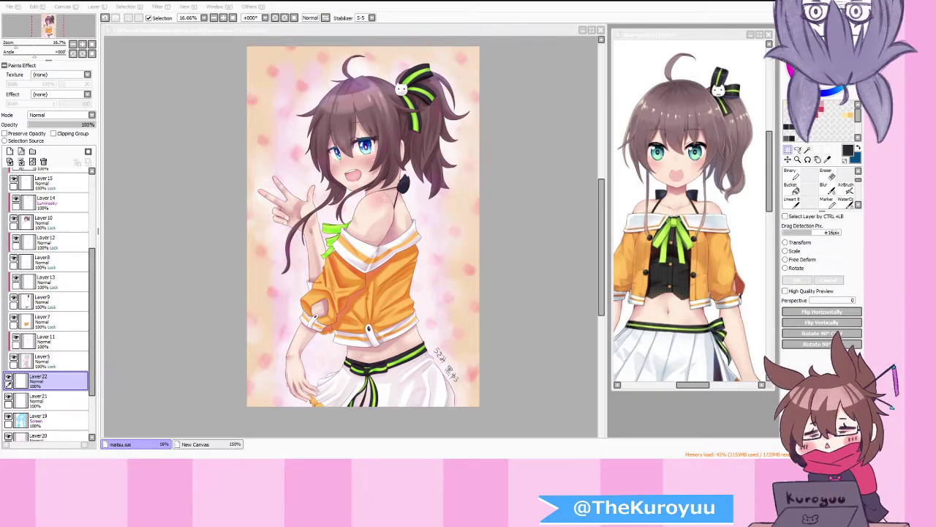
{"action": "key", "text": "h"}
{"action": "key", "text": "h"}
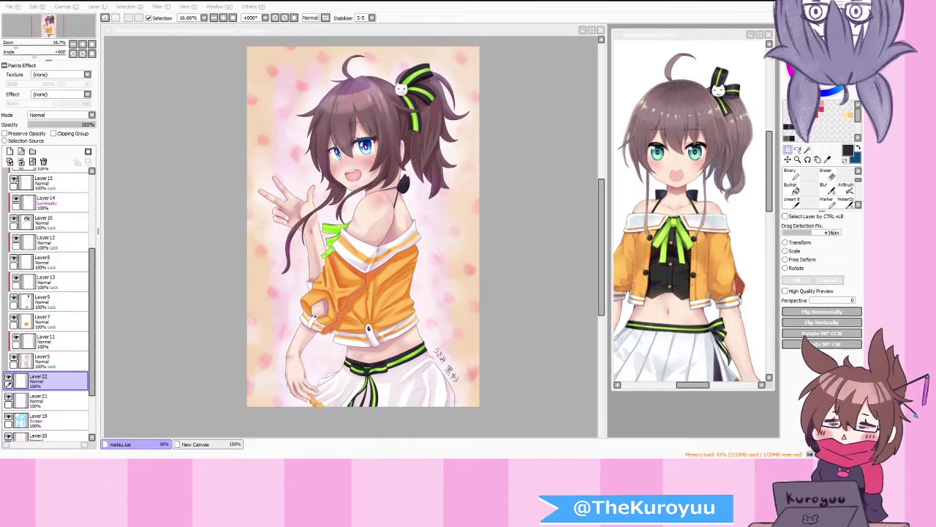
{"action": "key", "text": "h"}
{"action": "key", "text": "h"}
{"action": "key", "text": "h"}
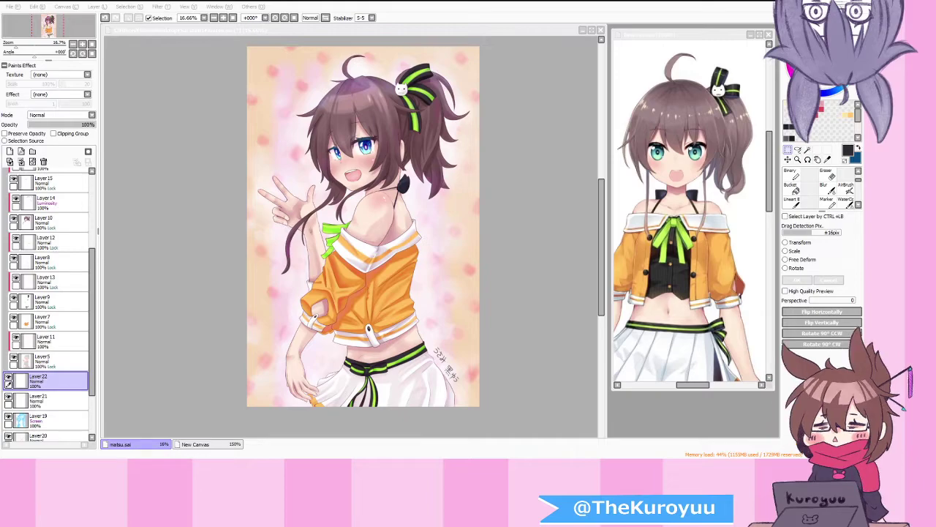
{"action": "key", "text": "h"}
{"action": "key", "text": "h"}
{"action": "key", "text": "h"}
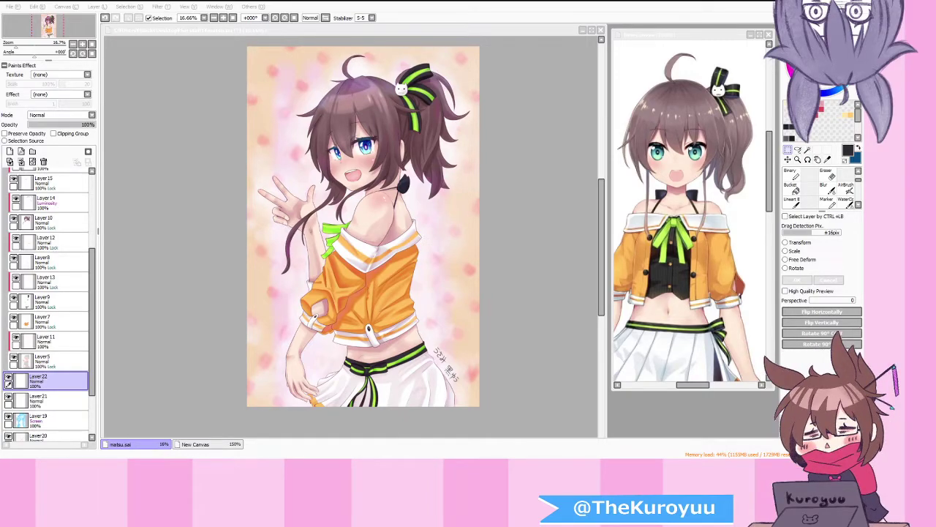
{"action": "key", "text": "h"}
{"action": "key", "text": "h"}
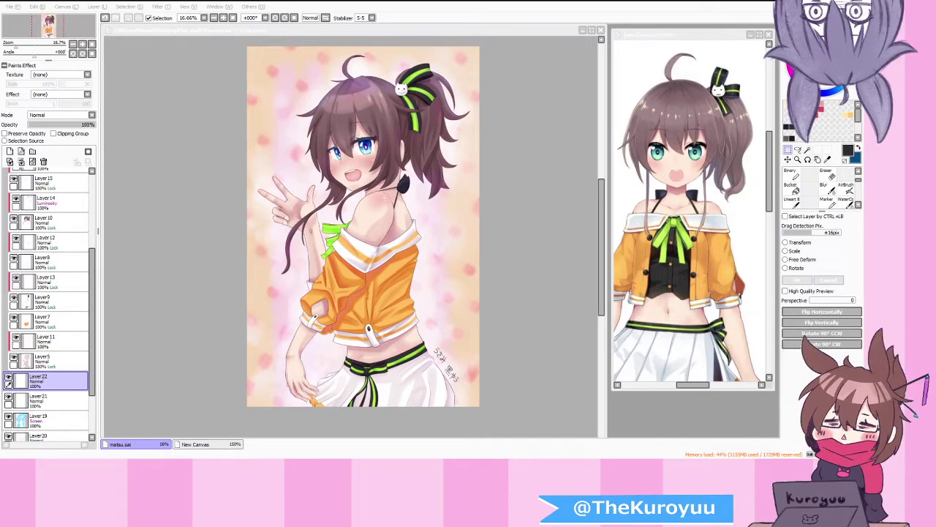
{"action": "key", "text": "h"}
{"action": "key", "text": "h"}
{"action": "key", "text": "h"}
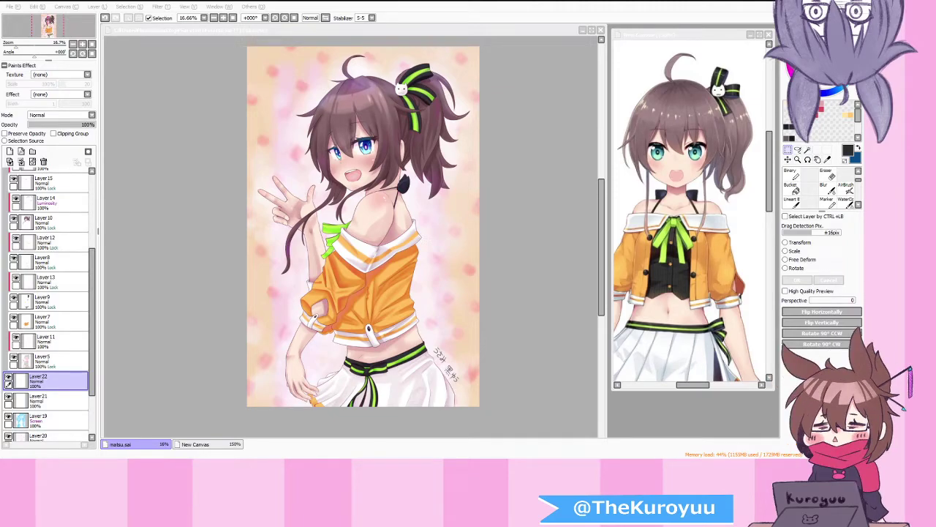
{"action": "key", "text": "h"}
{"action": "key", "text": "h"}
{"action": "key", "text": "h"}
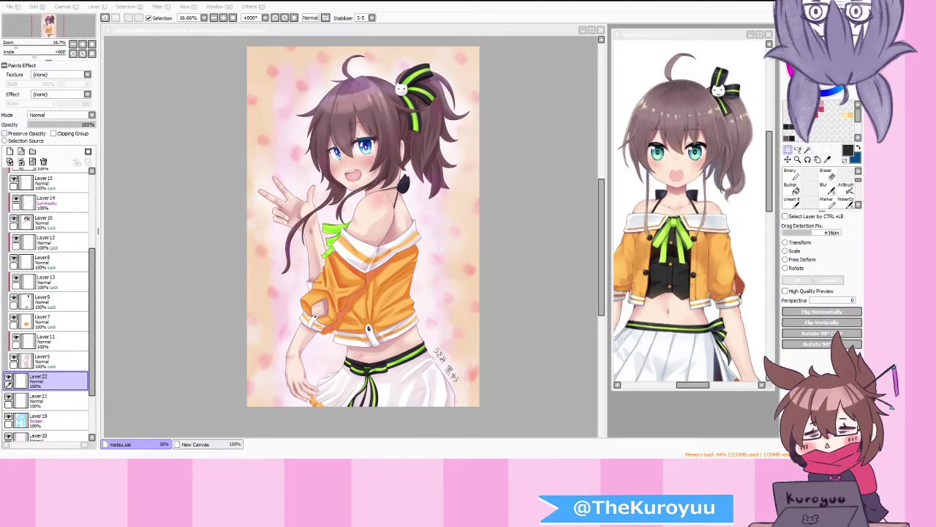
{"action": "key", "text": "h"}
{"action": "key", "text": "h"}
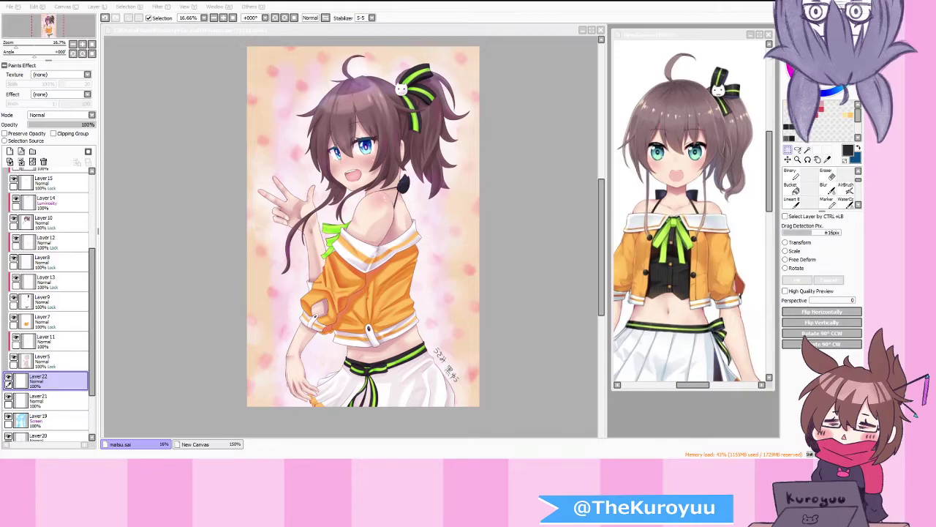
{"action": "key", "text": "h"}
{"action": "key", "text": "h"}
{"action": "key", "text": "h"}
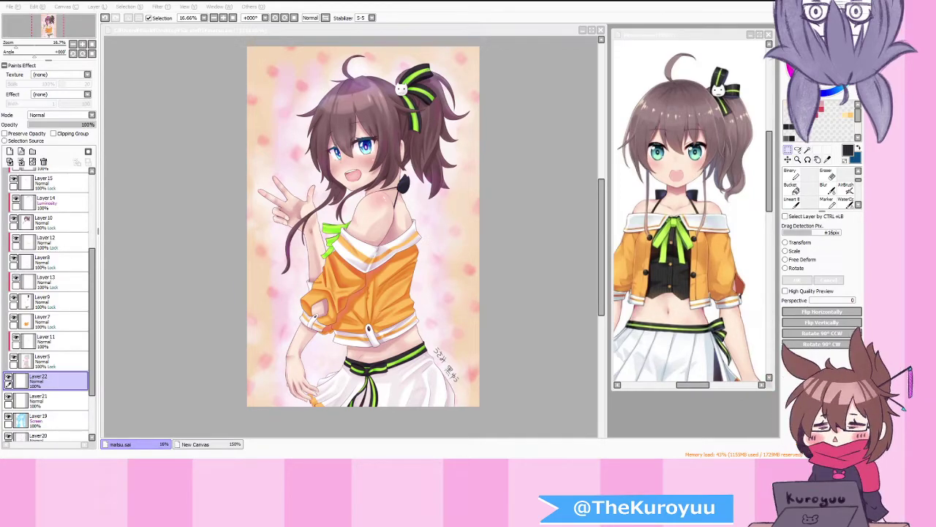
{"action": "key", "text": "h"}
{"action": "key", "text": "h"}
{"action": "key", "text": "h"}
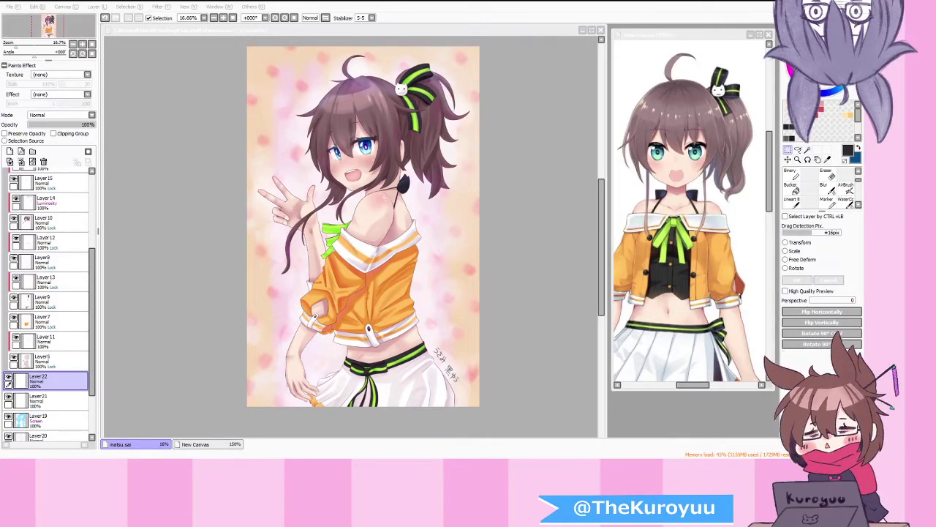
{"action": "key", "text": "h"}
{"action": "key", "text": "h"}
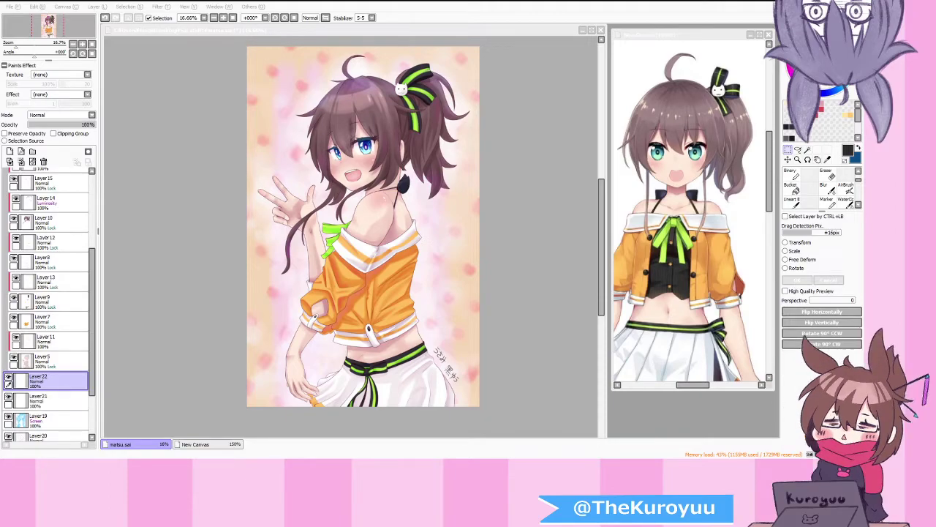
{"action": "key", "text": "h"}
{"action": "key", "text": "h"}
{"action": "key", "text": "h"}
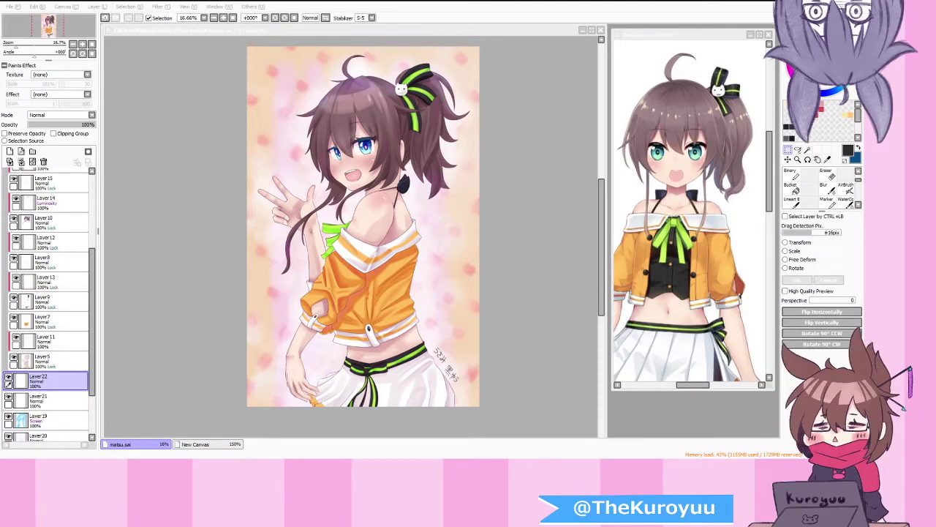
{"action": "key", "text": "h"}
{"action": "key", "text": "h"}
{"action": "key", "text": "h"}
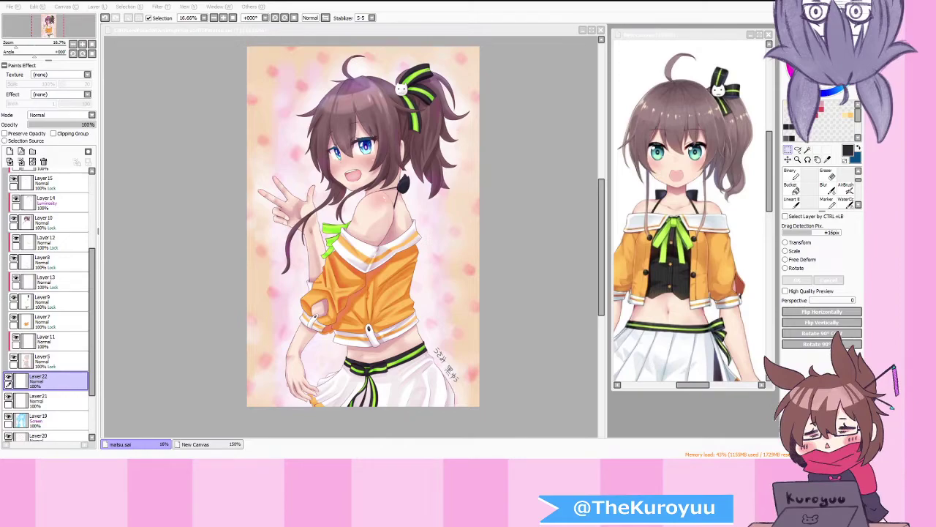
{"action": "key", "text": "h"}
{"action": "key", "text": "h"}
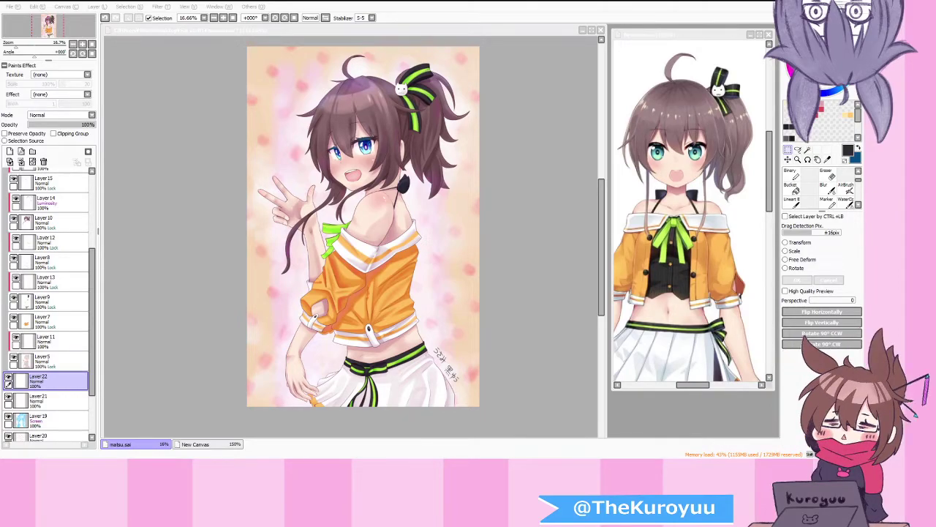
{"action": "key", "text": "h"}
{"action": "key", "text": "h"}
{"action": "key", "text": "h"}
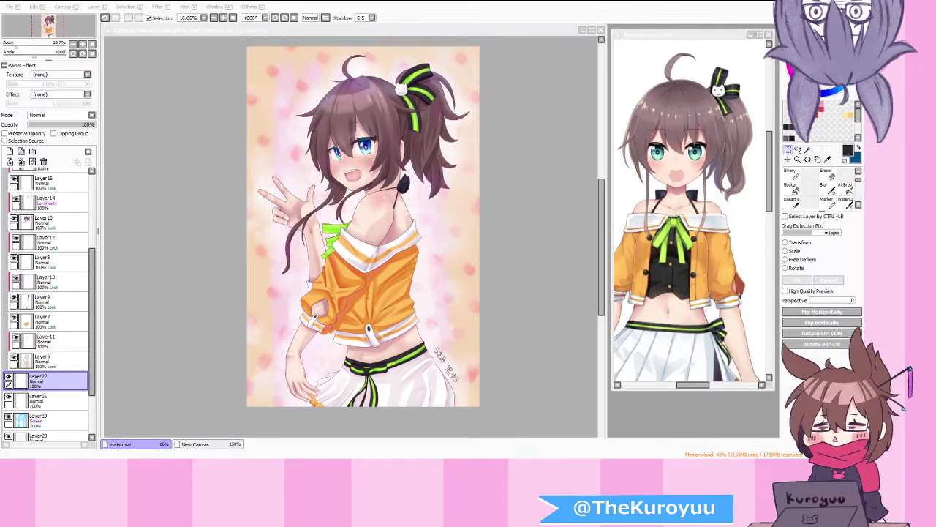
{"action": "key", "text": "h"}
{"action": "key", "text": "h"}
{"action": "key", "text": "h"}
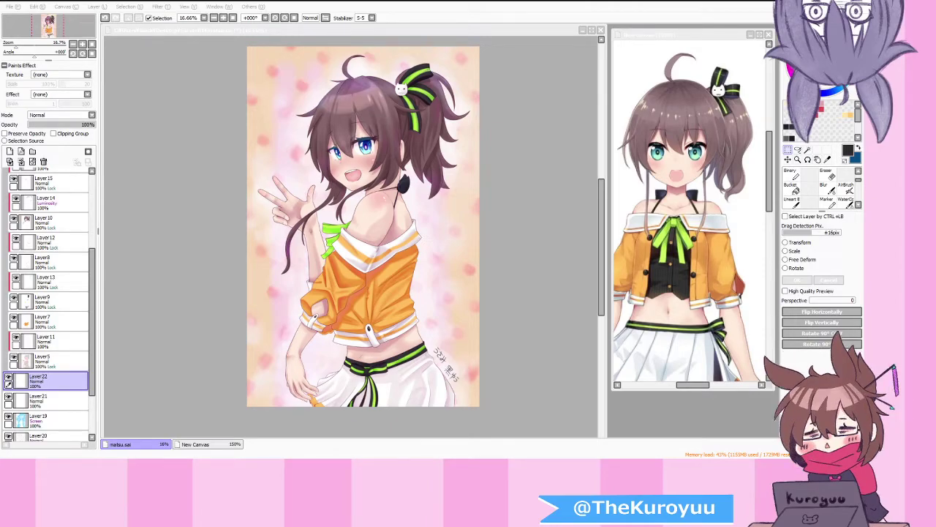
{"action": "key", "text": "h"}
{"action": "key", "text": "h"}
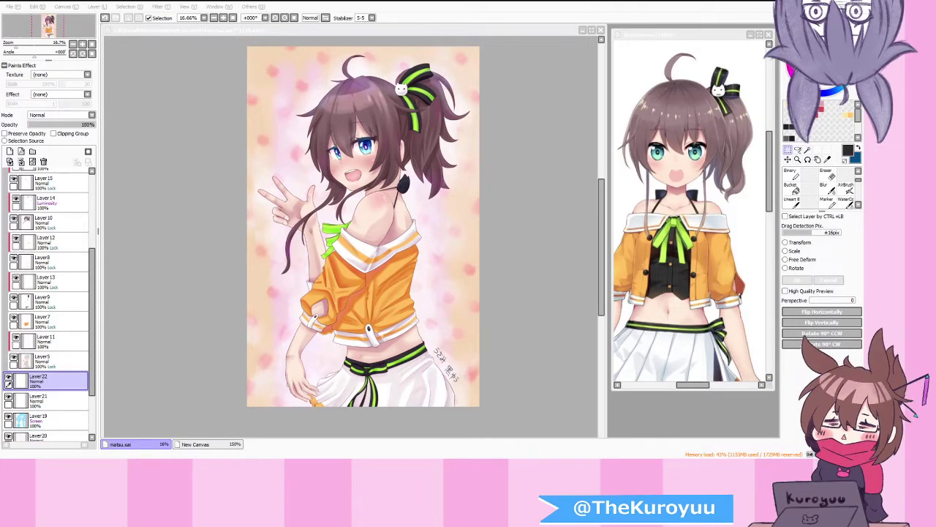
{"action": "key", "text": "h"}
{"action": "key", "text": "h"}
{"action": "key", "text": "h"}
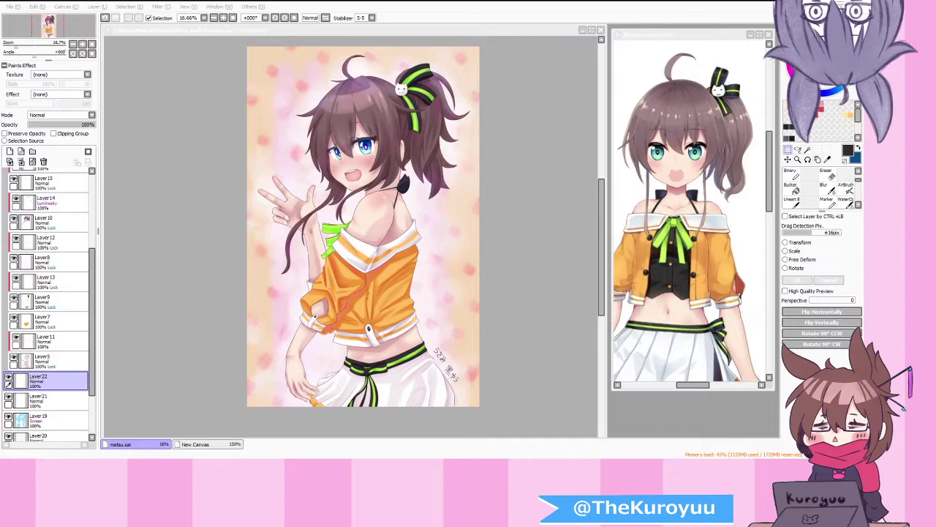
{"action": "key", "text": "h"}
{"action": "key", "text": "h"}
{"action": "key", "text": "h"}
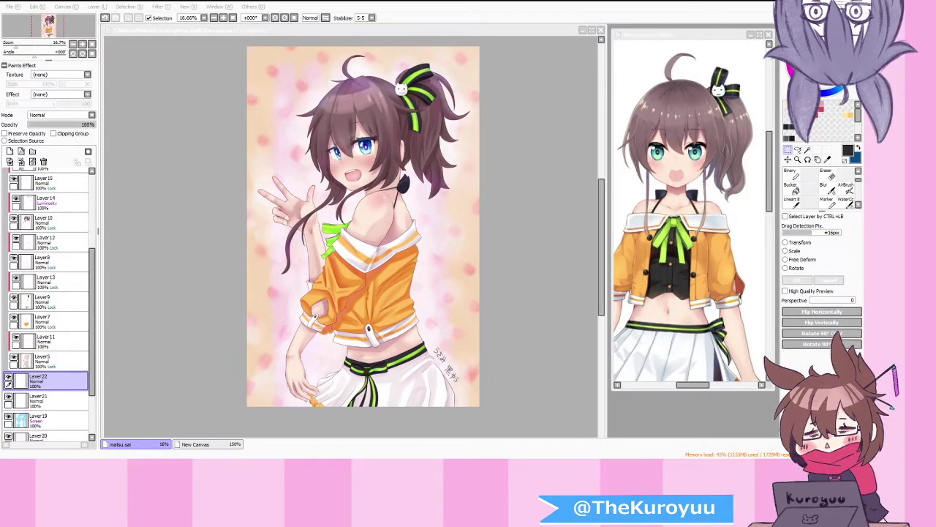
{"action": "key", "text": "h"}
{"action": "key", "text": "h"}
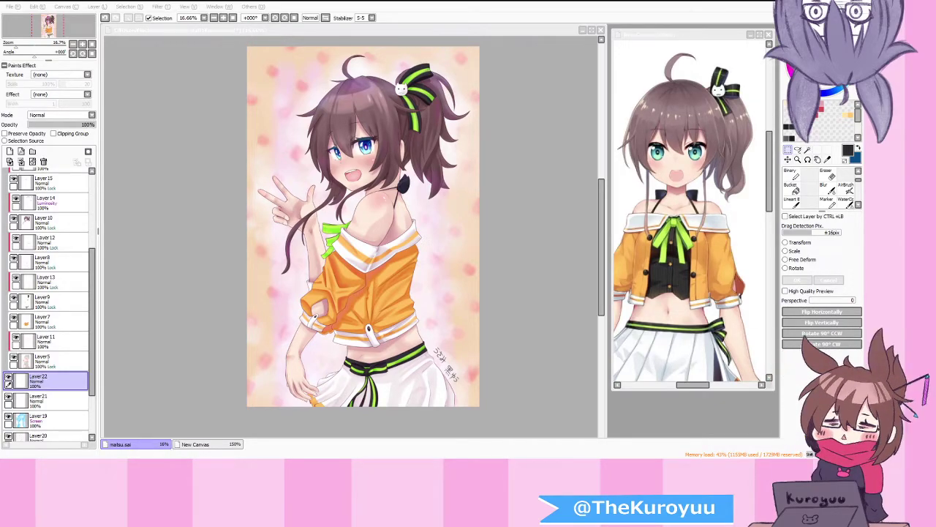
{"action": "key", "text": "h"}
{"action": "key", "text": "h"}
{"action": "key", "text": "h"}
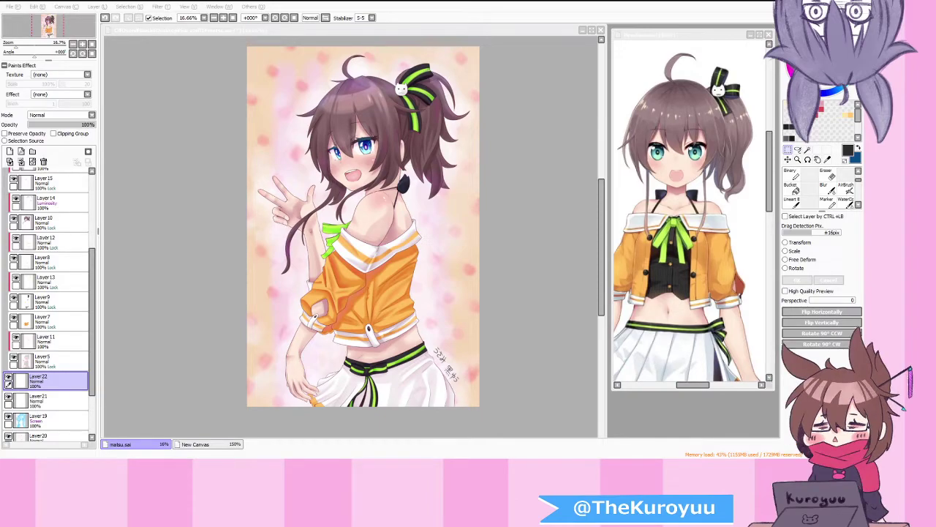
{"action": "key", "text": "h"}
{"action": "key", "text": "h"}
{"action": "key", "text": "h"}
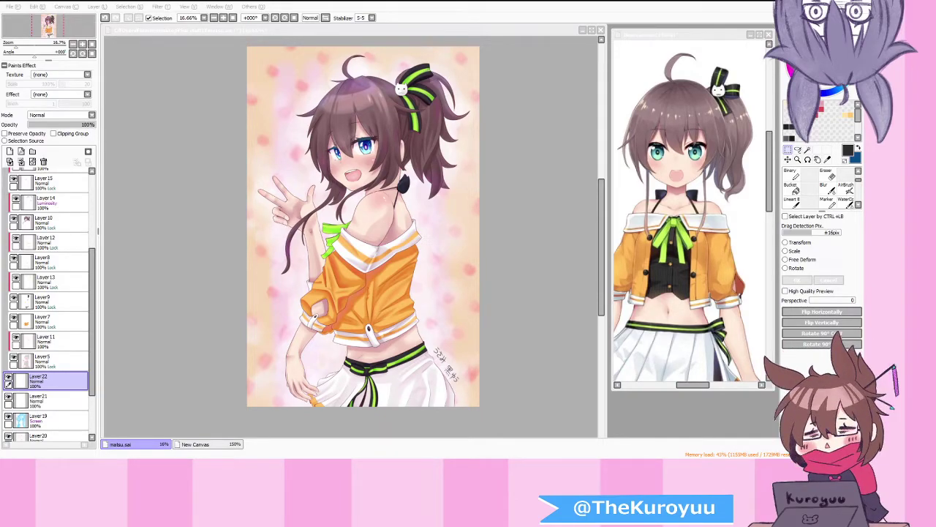
{"action": "key", "text": "h"}
{"action": "key", "text": "h"}
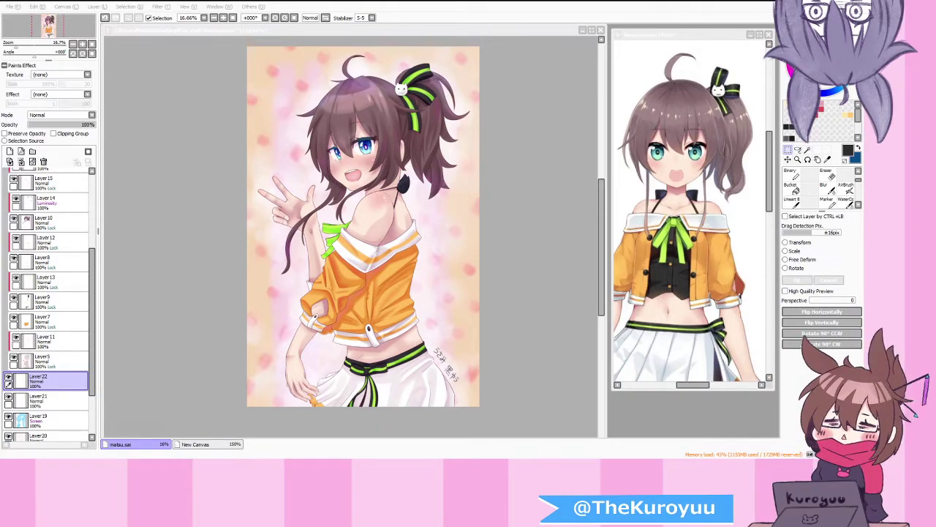
{"action": "key", "text": "h"}
{"action": "key", "text": "h"}
{"action": "key", "text": "h"}
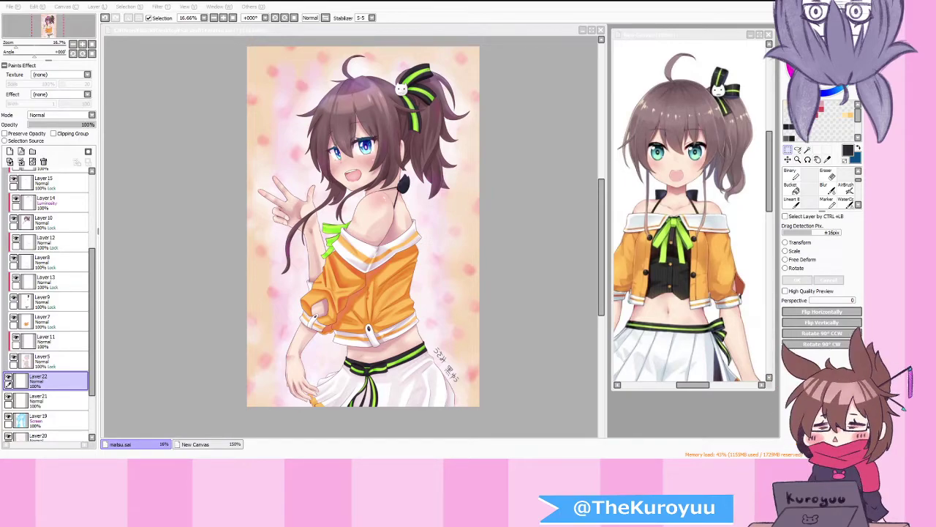
{"action": "key", "text": "h"}
{"action": "key", "text": "h"}
{"action": "key", "text": "h"}
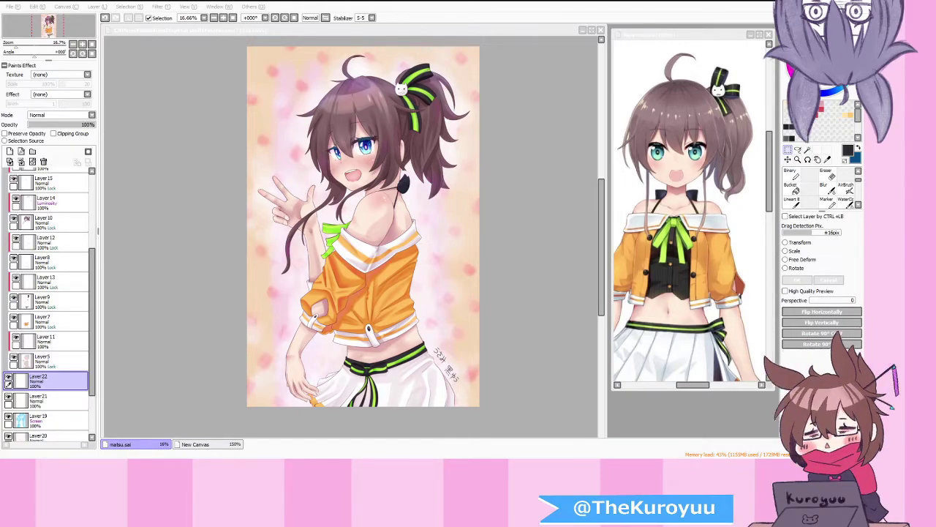
{"action": "key", "text": "h"}
{"action": "key", "text": "h"}
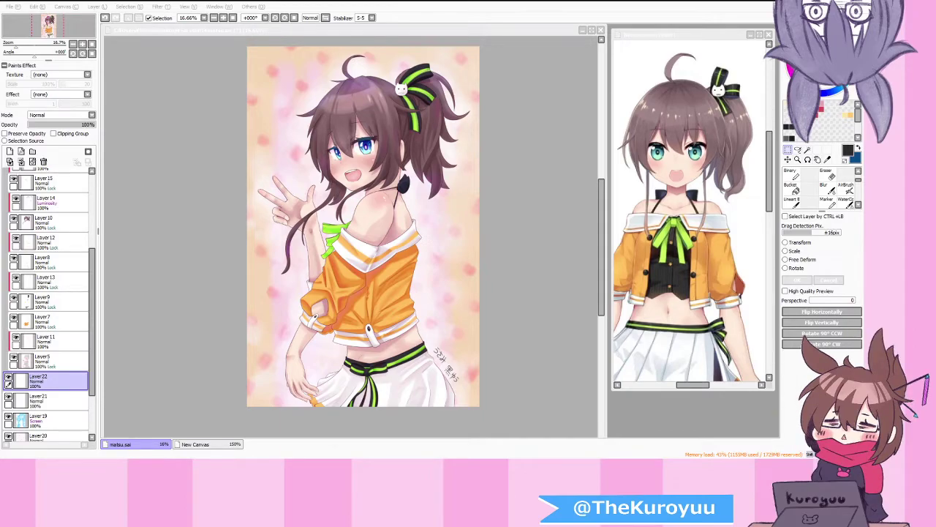
{"action": "key", "text": "h"}
{"action": "key", "text": "h"}
{"action": "key", "text": "h"}
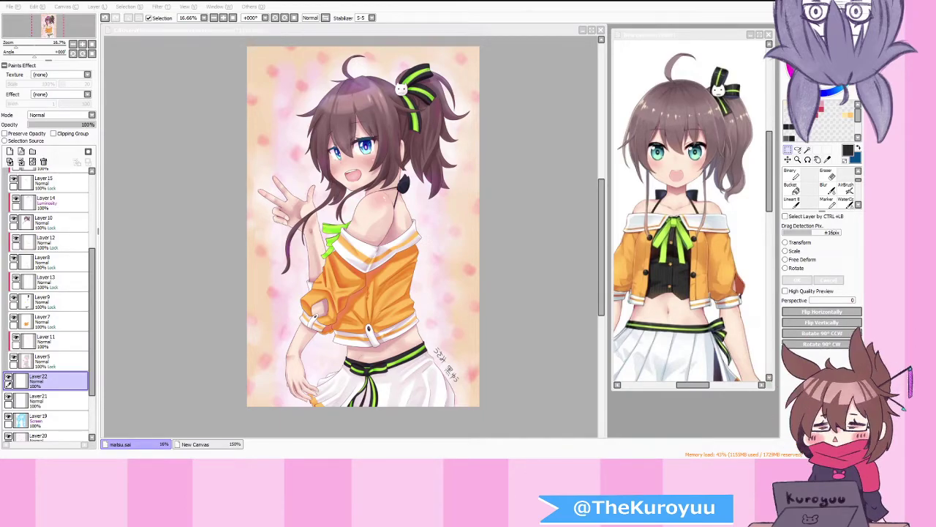
{"action": "key", "text": "h"}
{"action": "key", "text": "h"}
{"action": "key", "text": "h"}
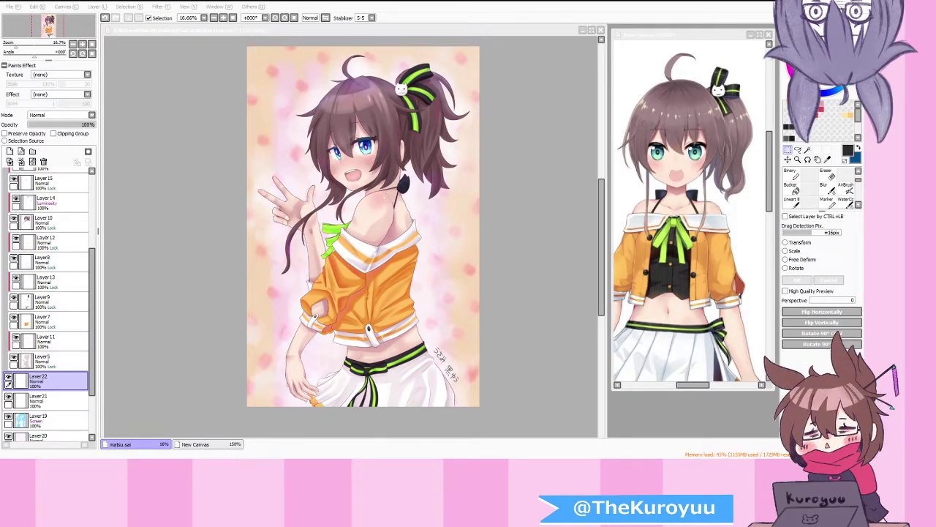
{"action": "key", "text": "h"}
{"action": "key", "text": "h"}
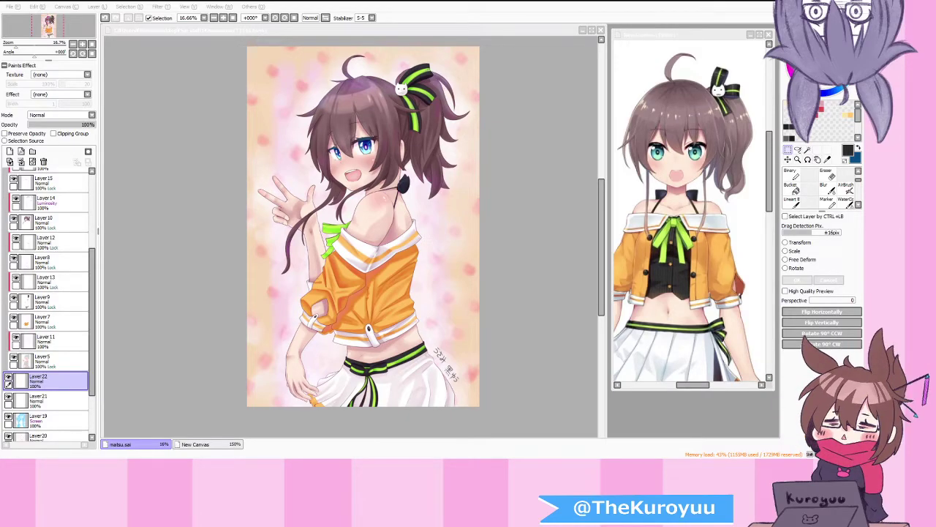
{"action": "key", "text": "h"}
{"action": "key", "text": "h"}
{"action": "key", "text": "h"}
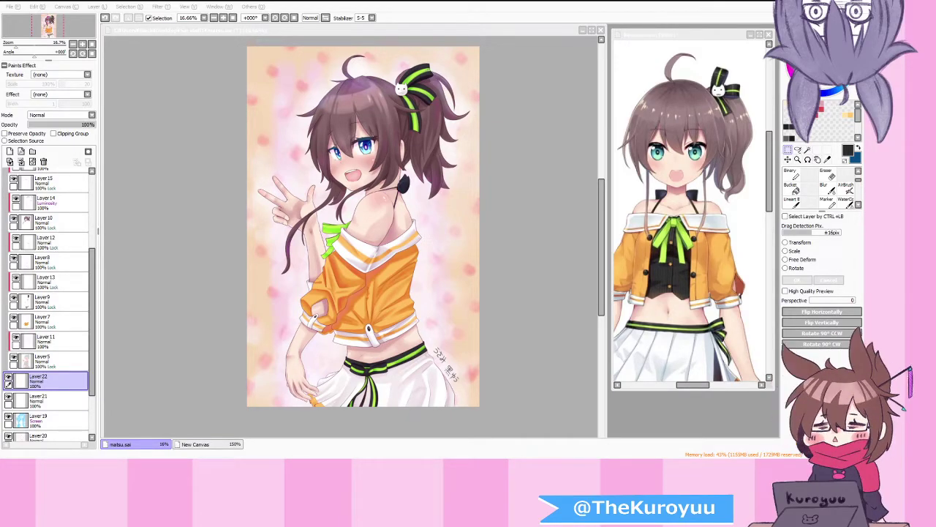
{"action": "key", "text": "h"}
{"action": "key", "text": "h"}
{"action": "key", "text": "h"}
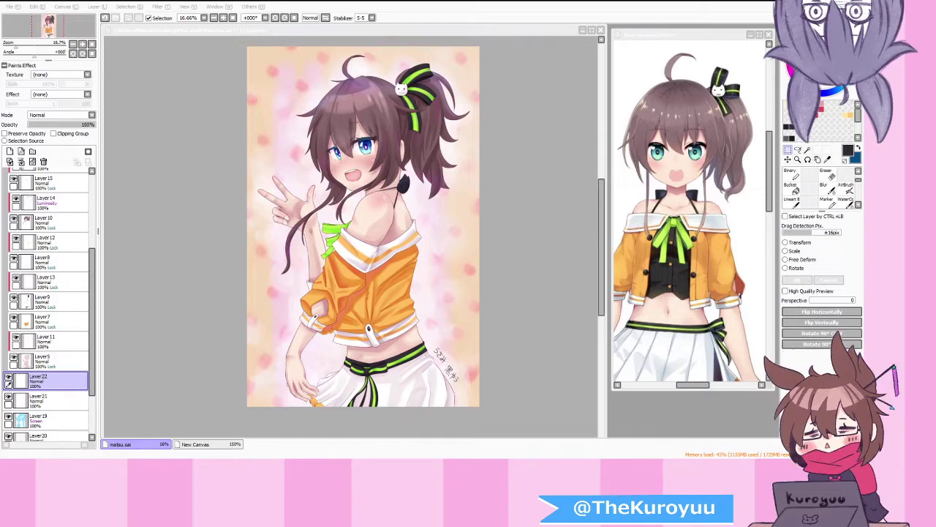
{"action": "key", "text": "h"}
{"action": "key", "text": "h"}
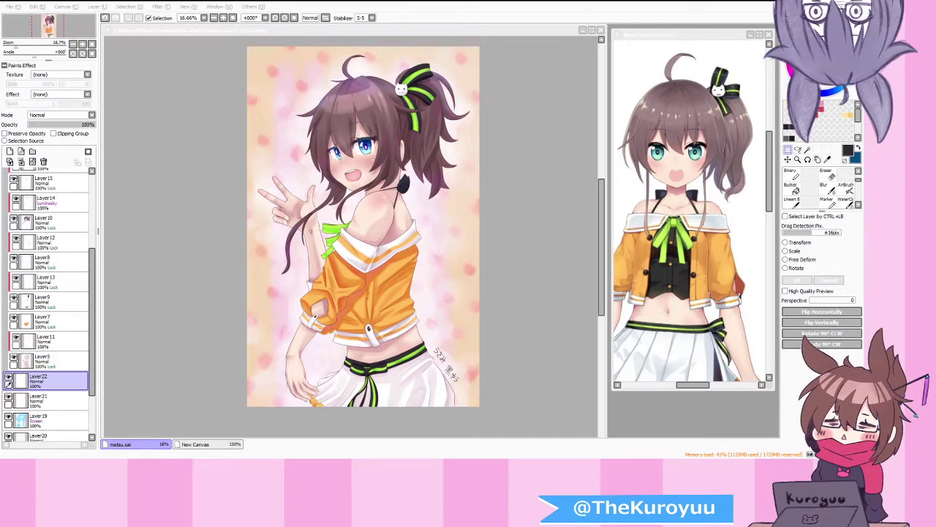
Step: Save the signed illustration to its existing file, matsu.sai
{"action": "key", "text": "h"}
{"action": "key", "text": "h"}
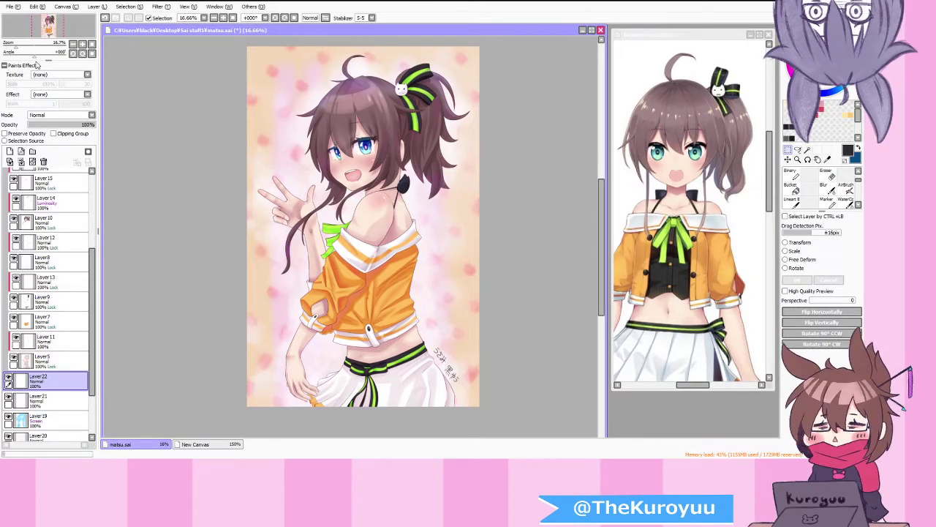
{"action": "key", "text": "h"}
{"action": "key", "text": "h"}
{"action": "key", "text": "h"}
{"action": "key", "text": "h"}
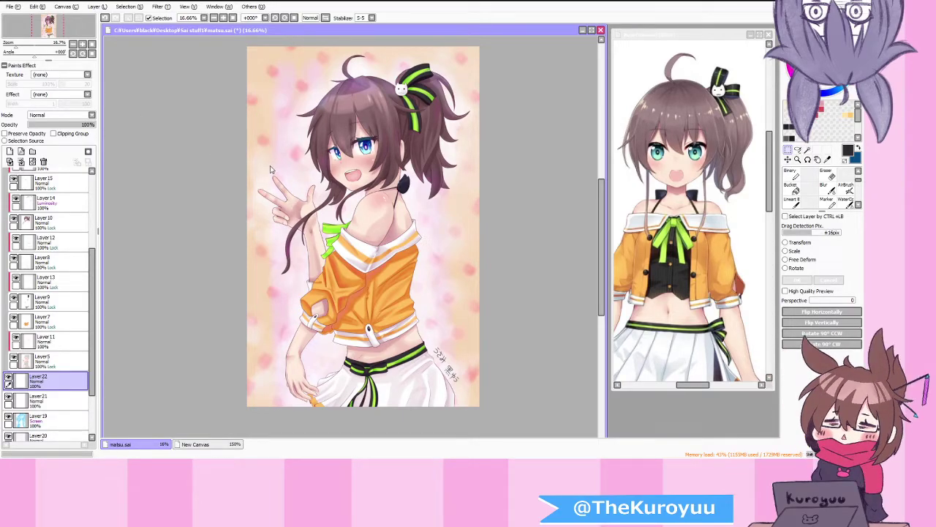
{"action": "key", "text": "h"}
{"action": "key", "text": "h"}
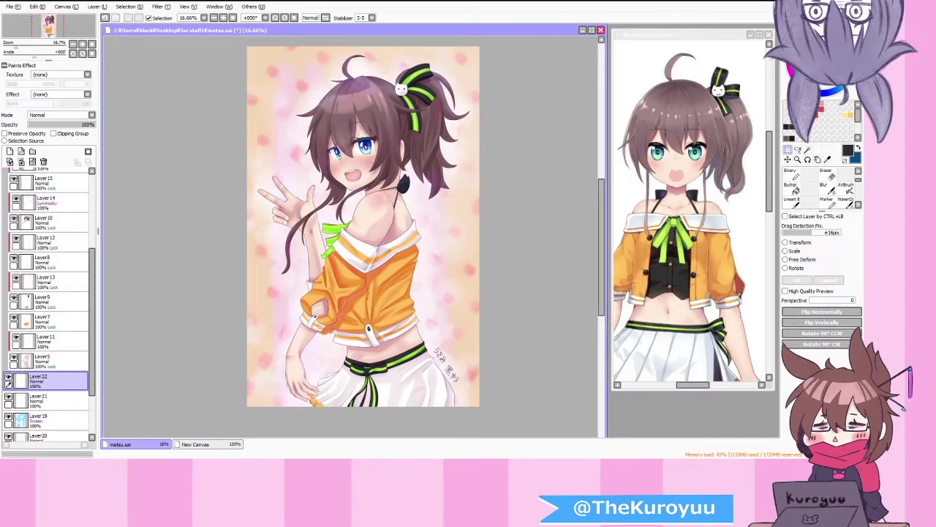
{"action": "key", "text": "h"}
{"action": "key", "text": "h"}
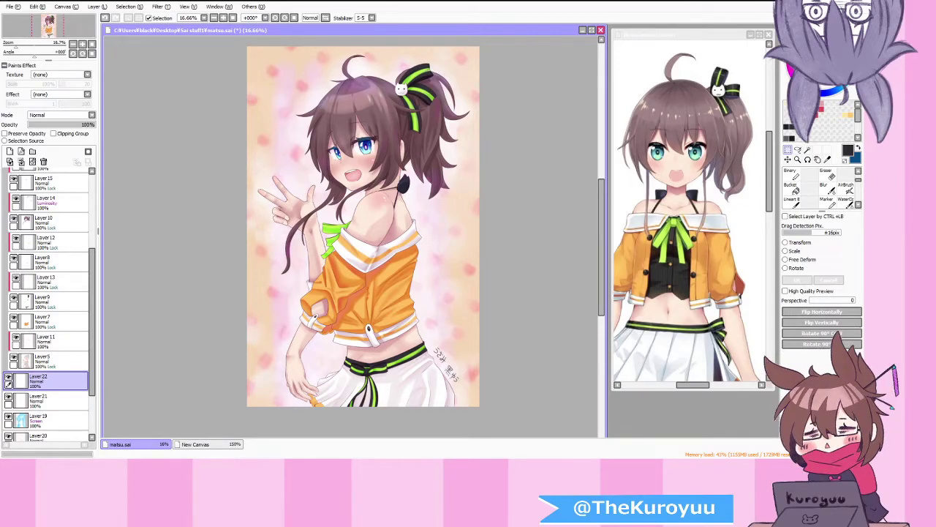
{"action": "key", "text": "h"}
{"action": "key", "text": "h"}
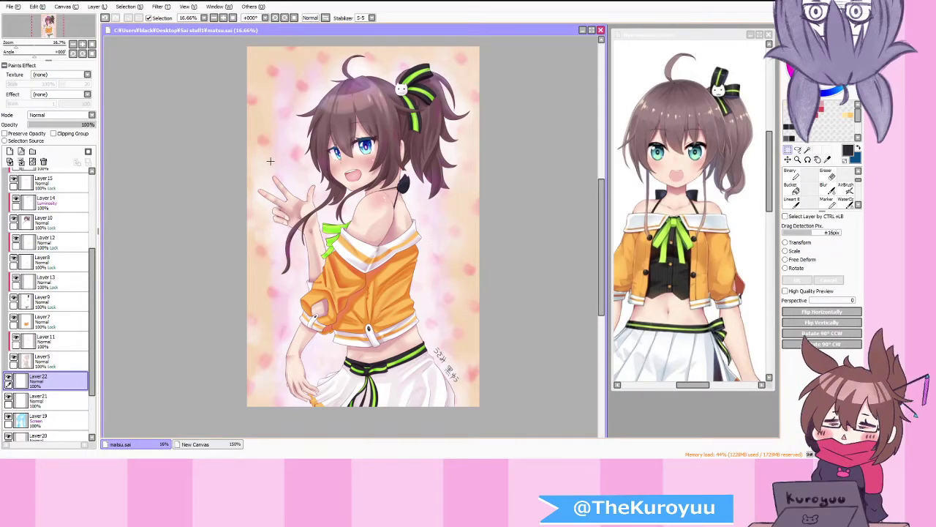
{"action": "key", "text": "h"}
{"action": "key", "text": "h"}
{"action": "key", "text": "h"}
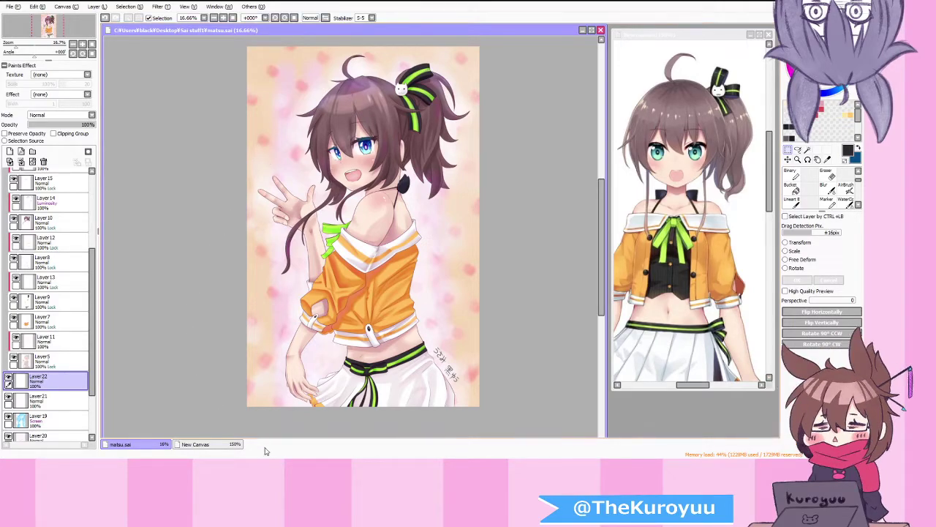
{"action": "key", "text": "h"}
{"action": "key", "text": "h"}
{"action": "key", "text": "h"}
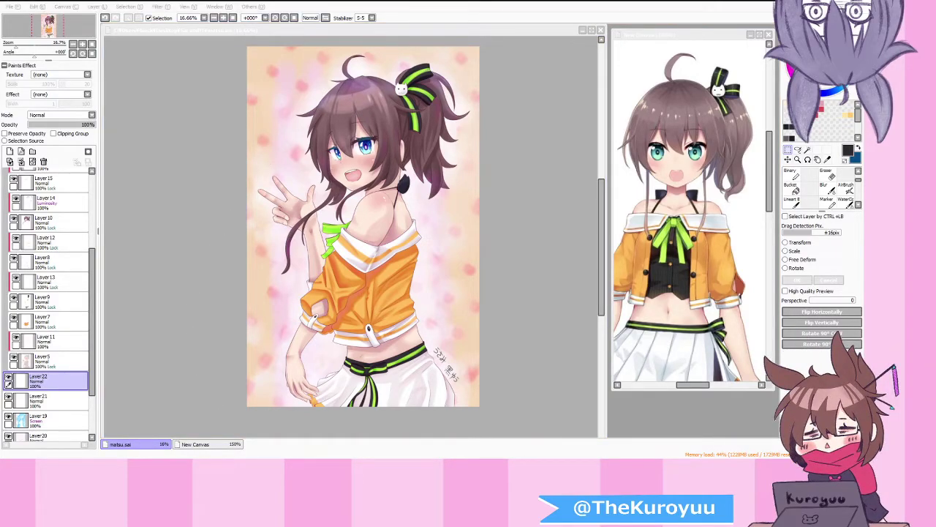
{"action": "key", "text": "h"}
{"action": "key", "text": "h"}
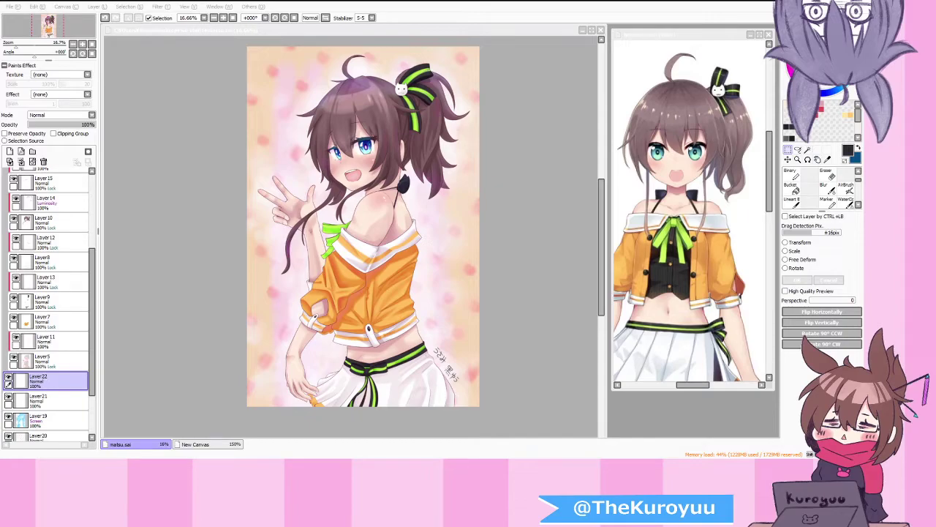
{"action": "key", "text": "h"}
{"action": "key", "text": "h"}
{"action": "key", "text": "h"}
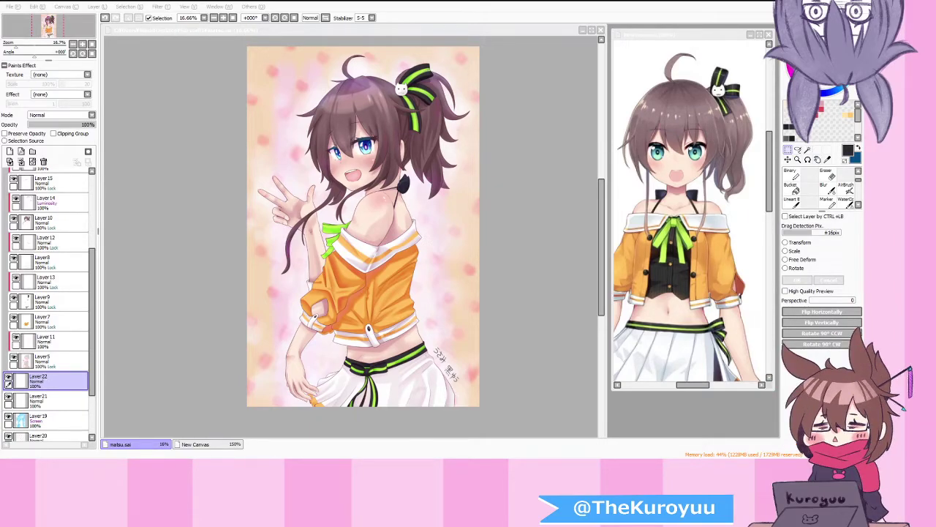
{"action": "key", "text": "h"}
{"action": "key", "text": "h"}
{"action": "key", "text": "h"}
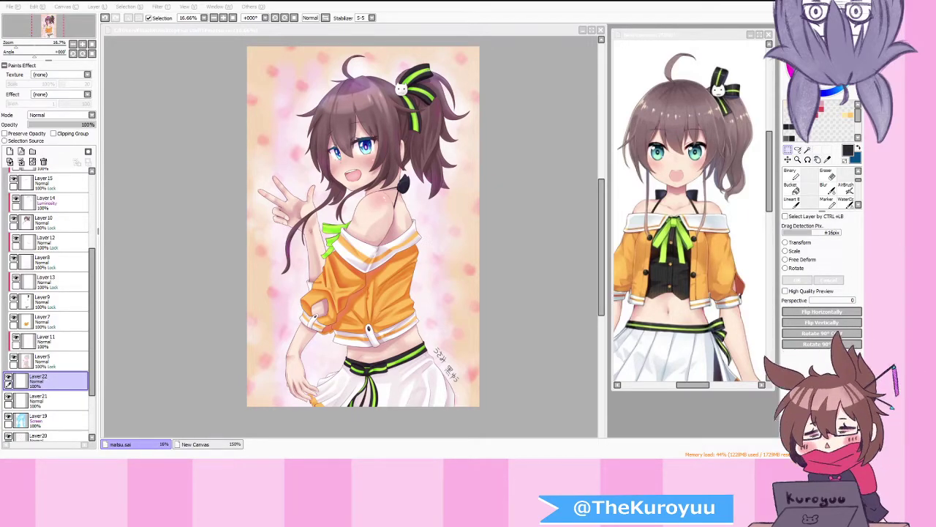
{"action": "key", "text": "h"}
{"action": "key", "text": "h"}
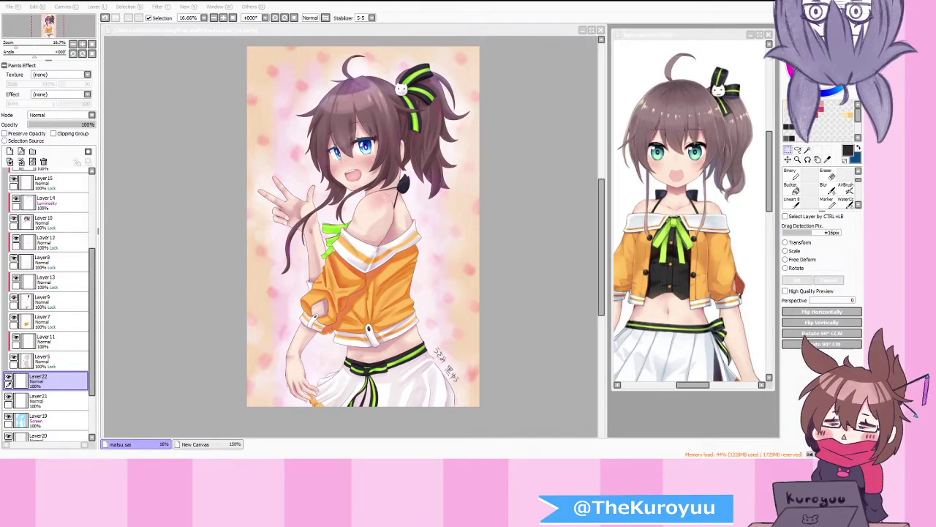
{"action": "key", "text": "h"}
{"action": "key", "text": "h"}
{"action": "key", "text": "h"}
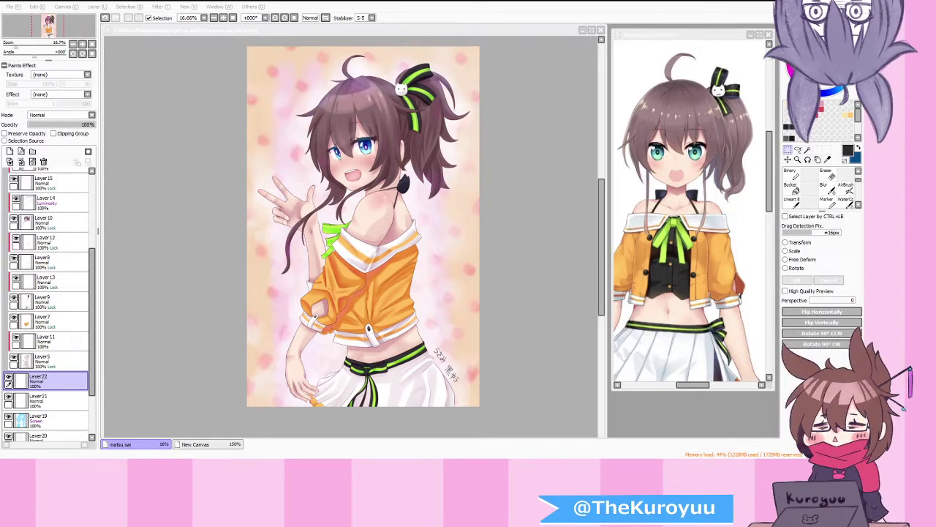
{"action": "key", "text": "h"}
{"action": "key", "text": "h"}
{"action": "key", "text": "h"}
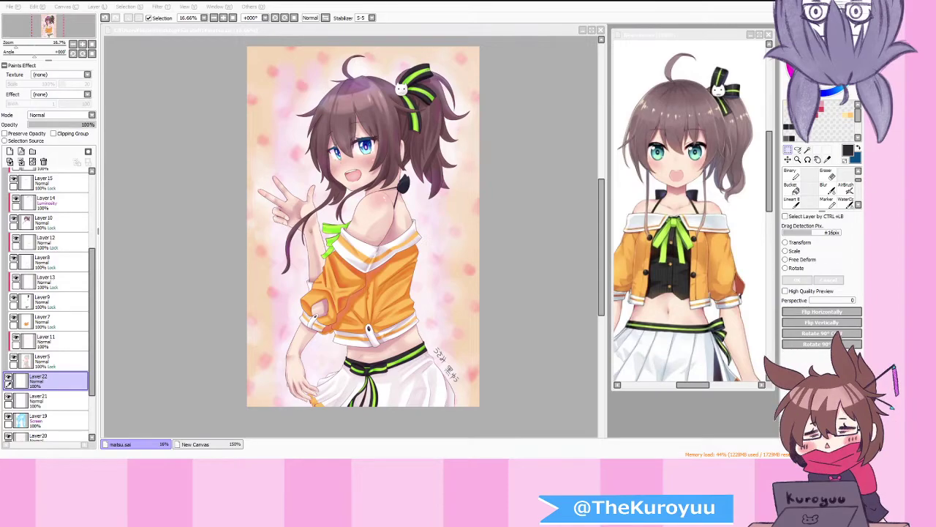
{"action": "key", "text": "h"}
{"action": "key", "text": "h"}
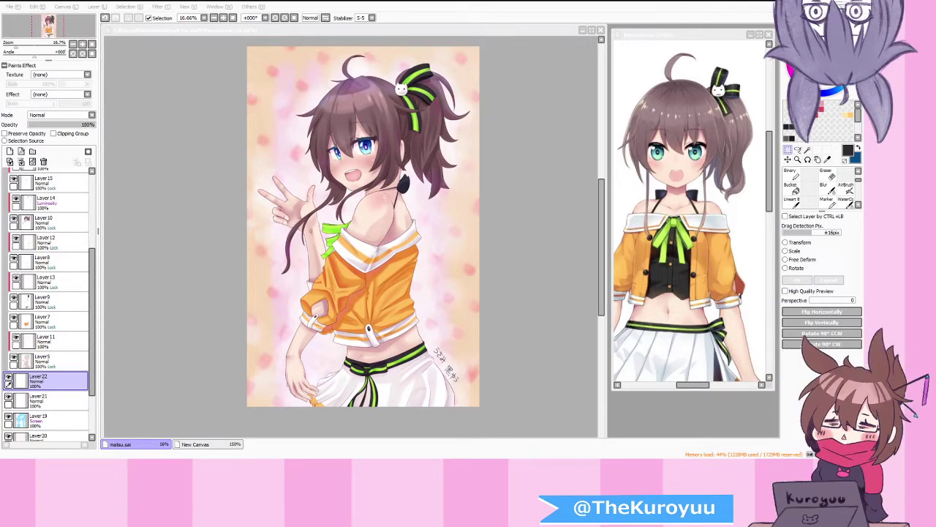
{"action": "key", "text": "h"}
{"action": "key", "text": "h"}
{"action": "key", "text": "h"}
{"action": "key", "text": "h"}
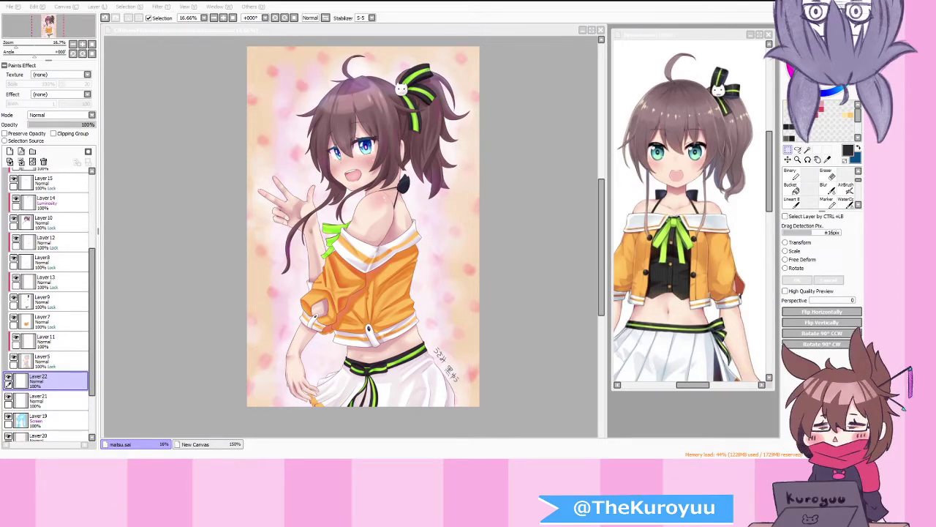
{"action": "key", "text": "h"}
{"action": "key", "text": "h"}
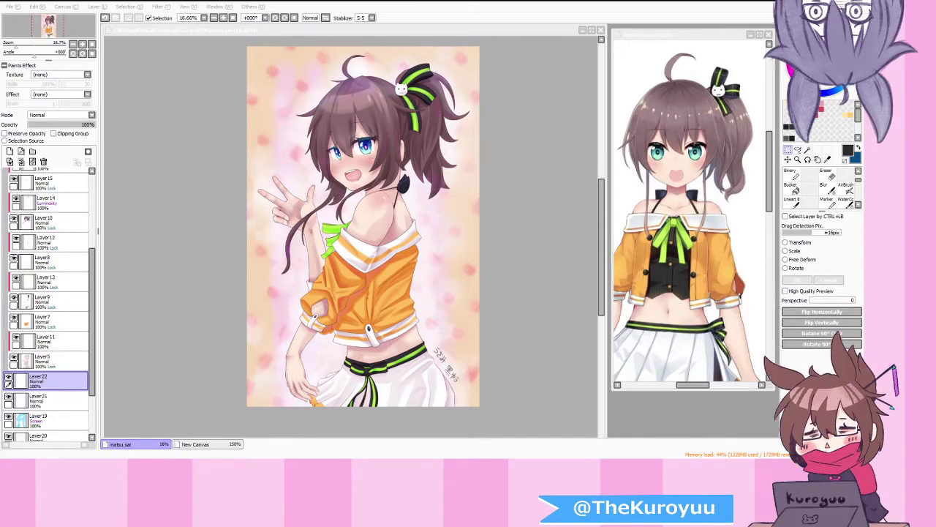
{"action": "key", "text": "h"}
{"action": "key", "text": "h"}
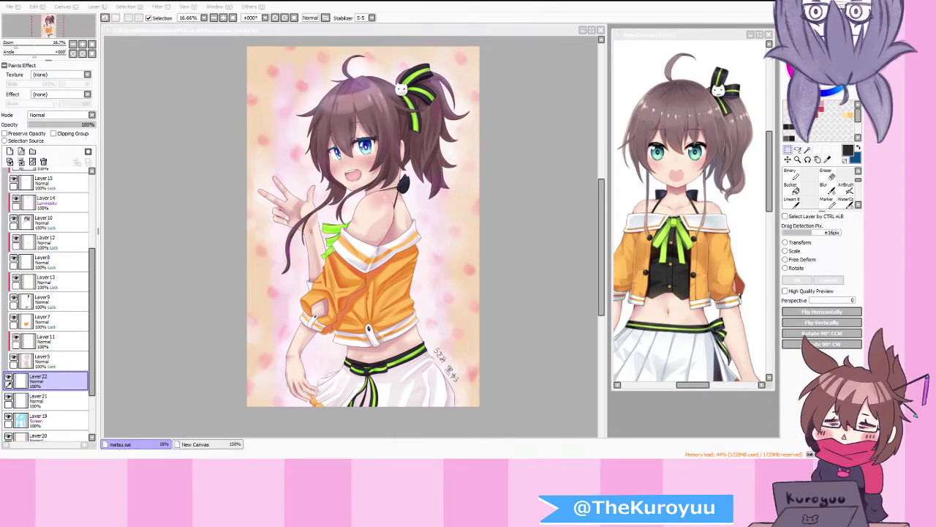
{"action": "key", "text": "h"}
{"action": "key", "text": "h"}
{"action": "key", "text": "h"}
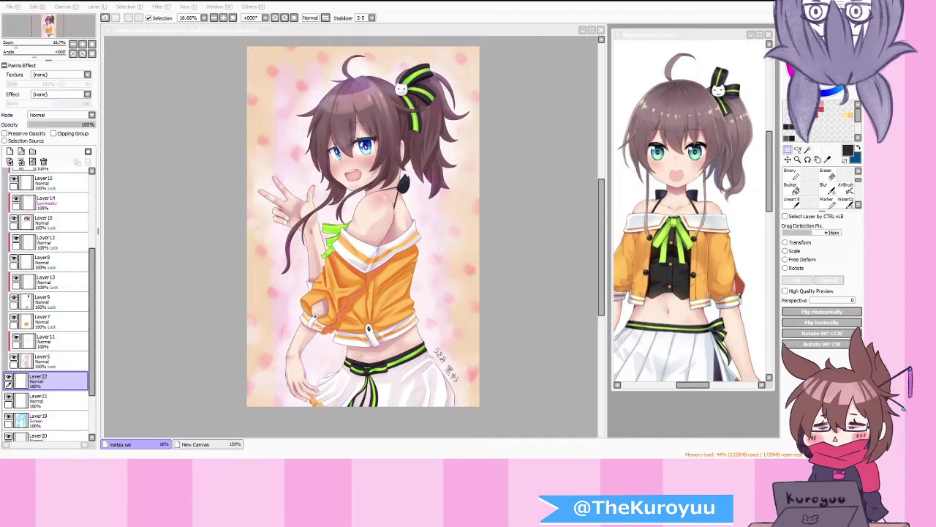
{"action": "key", "text": "h"}
{"action": "key", "text": "h"}
{"action": "key", "text": "h"}
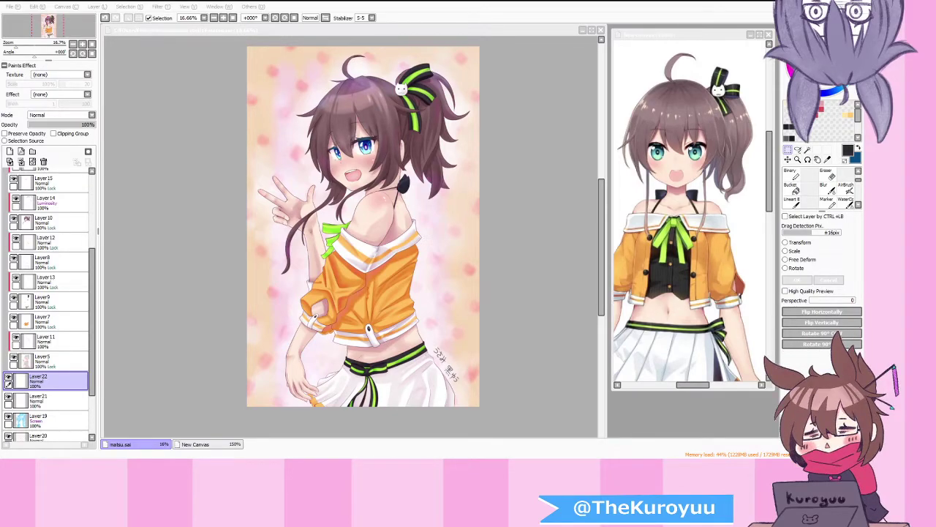
{"action": "key", "text": "h"}
{"action": "key", "text": "h"}
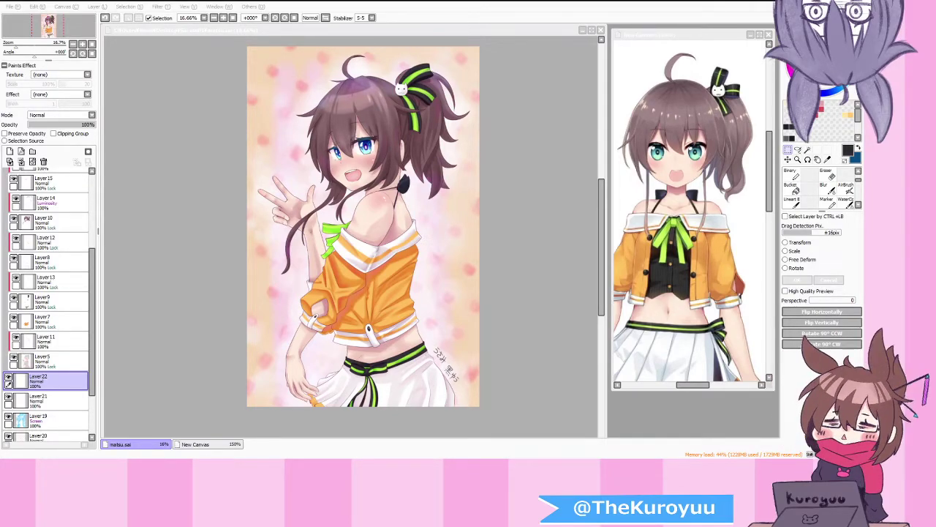
{"action": "key", "text": "h"}
{"action": "key", "text": "h"}
{"action": "key", "text": "h"}
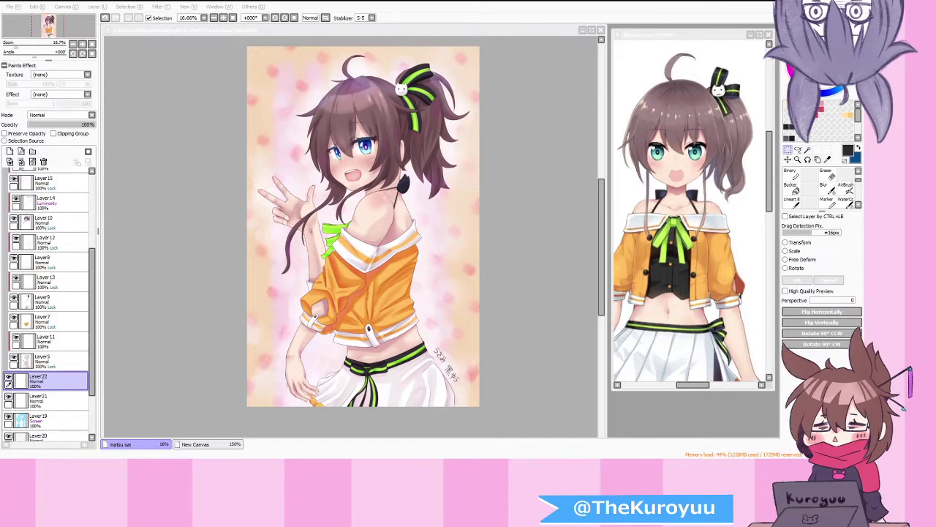
{"action": "key", "text": "h"}
{"action": "key", "text": "h"}
{"action": "key", "text": "h"}
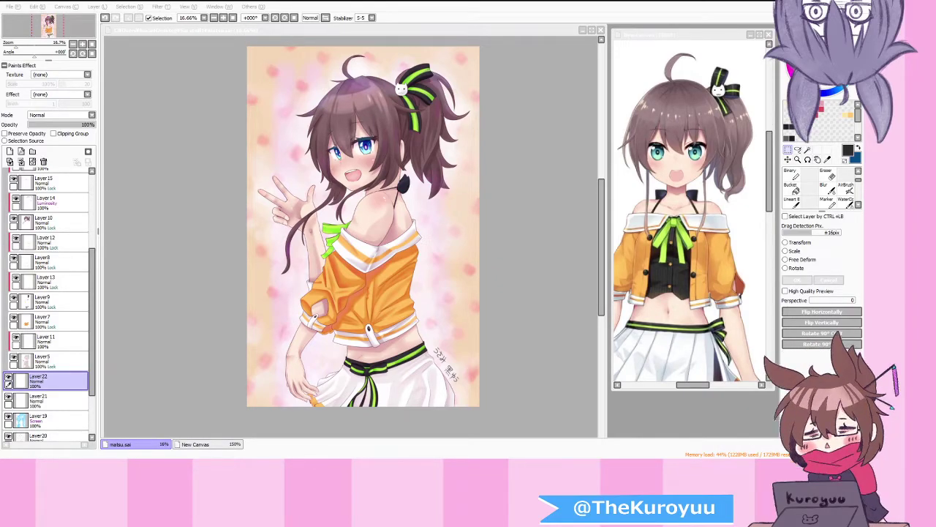
{"action": "key", "text": "h"}
{"action": "key", "text": "h"}
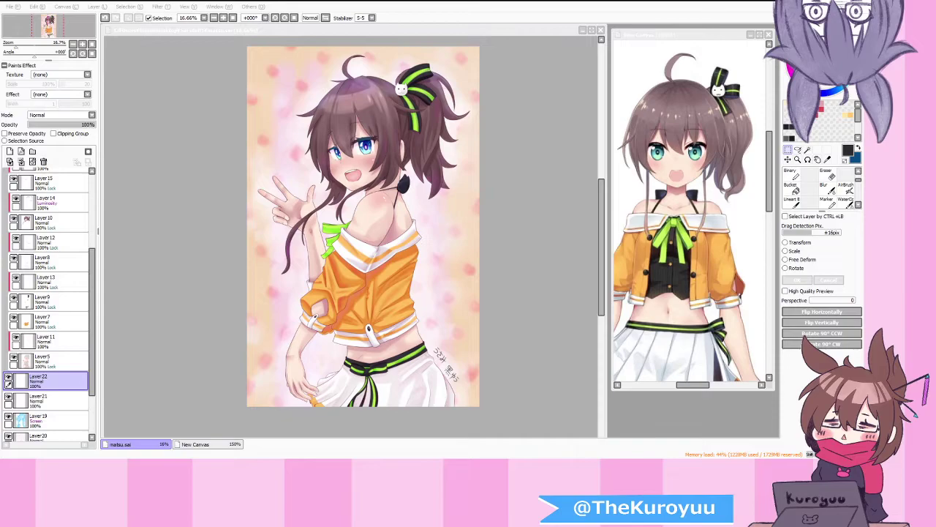
{"action": "key", "text": "h"}
{"action": "key", "text": "h"}
{"action": "key", "text": "h"}
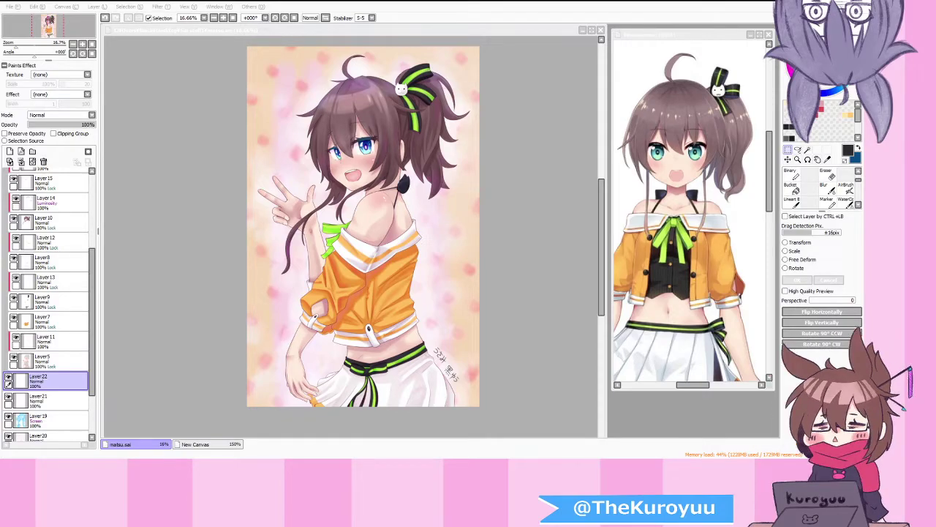
{"action": "key", "text": "h"}
{"action": "key", "text": "h"}
{"action": "key", "text": "h"}
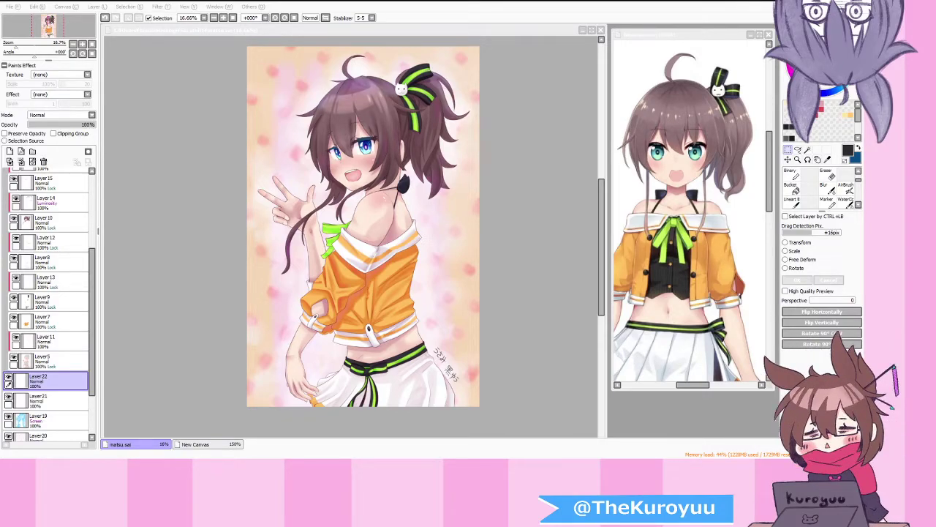
{"action": "key", "text": "h"}
{"action": "key", "text": "h"}
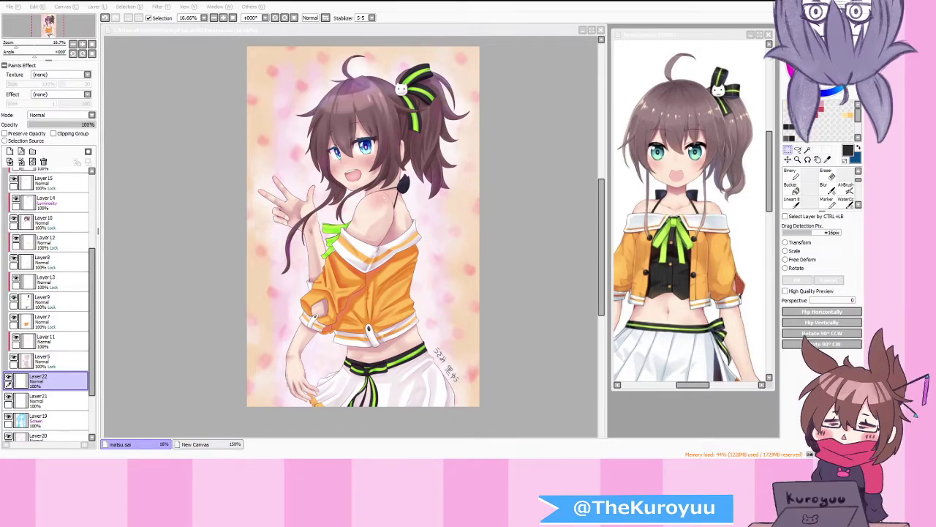
{"action": "key", "text": "h"}
{"action": "key", "text": "h"}
{"action": "key", "text": "h"}
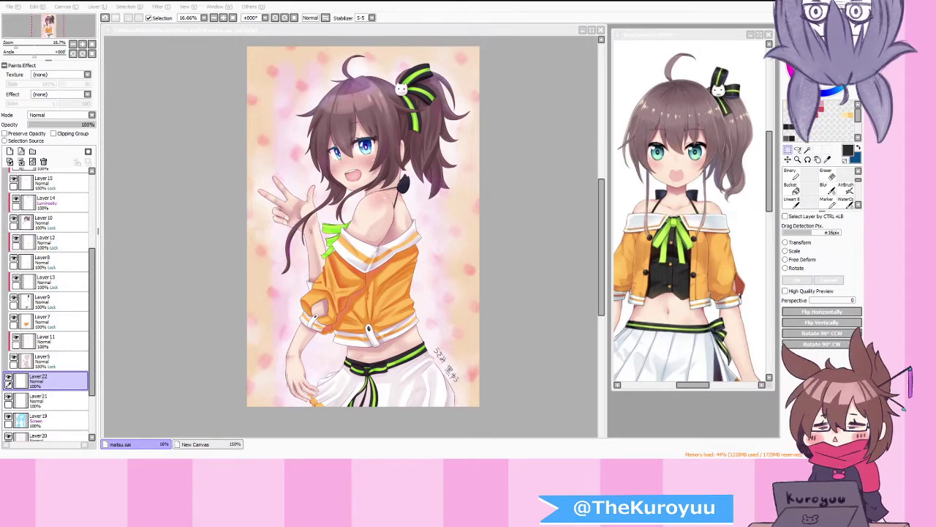
{"action": "key", "text": "h"}
{"action": "key", "text": "h"}
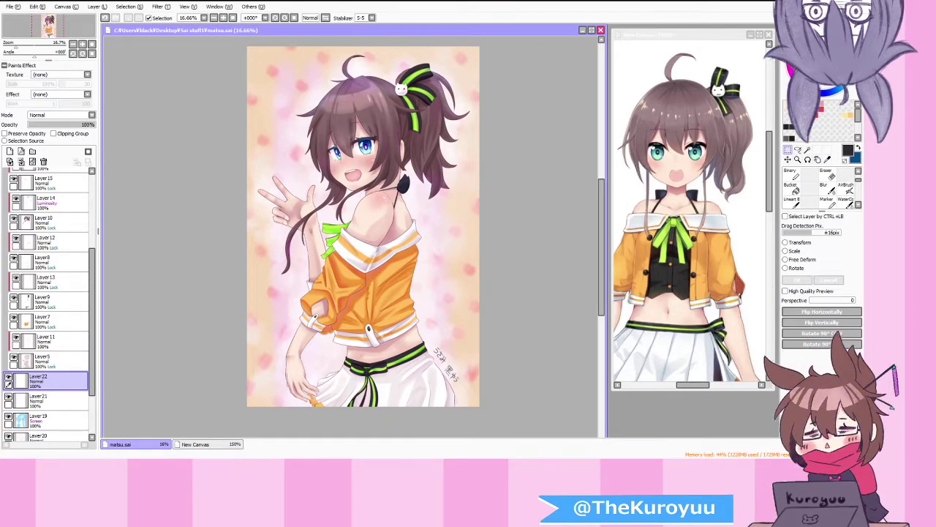
{"action": "key", "text": "h"}
{"action": "key", "text": "h"}
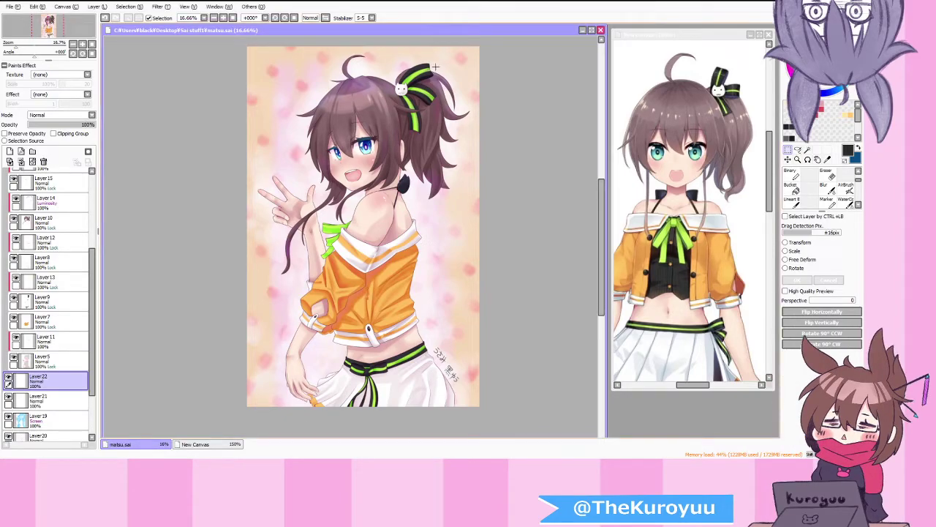
{"action": "key", "text": "h"}
{"action": "key", "text": "h"}
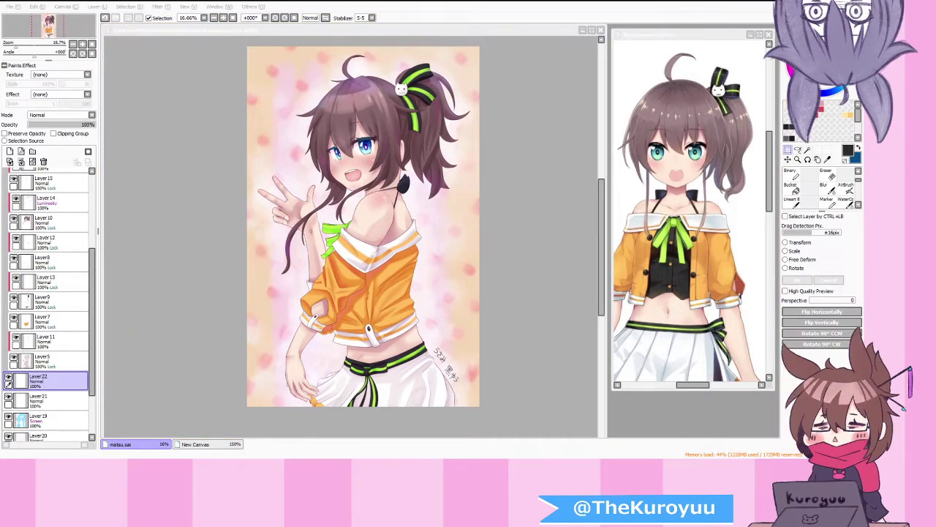
{"action": "key", "text": "h"}
{"action": "key", "text": "h"}
{"action": "key", "text": "h"}
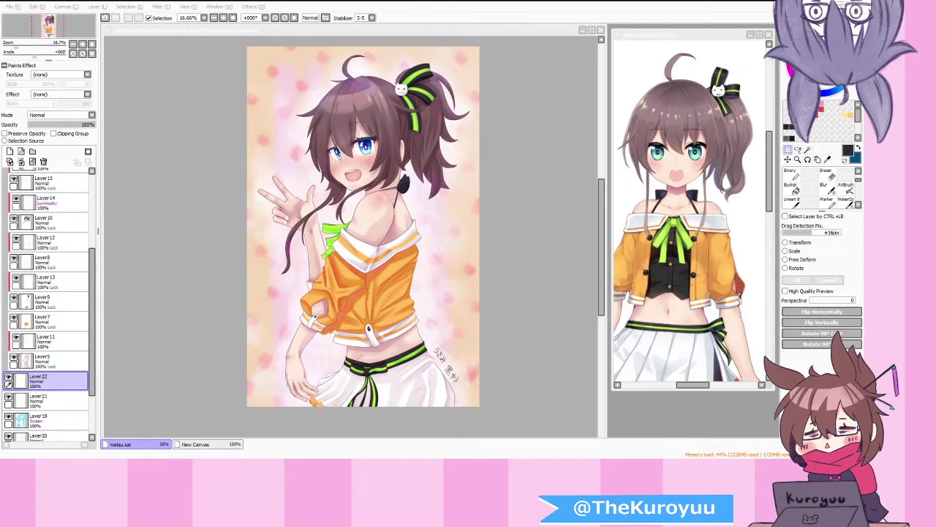
{"action": "key", "text": "h"}
{"action": "key", "text": "h"}
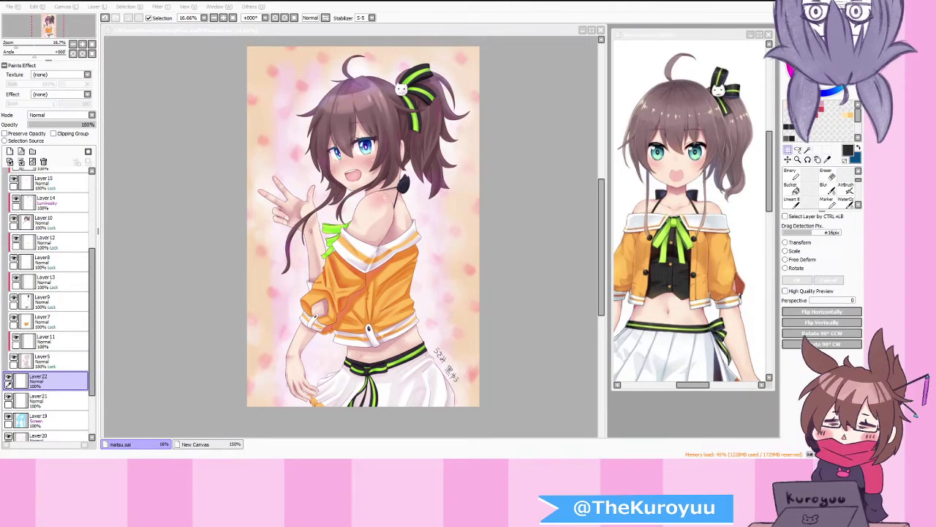
{"action": "key", "text": "h"}
{"action": "key", "text": "h"}
{"action": "key", "text": "h"}
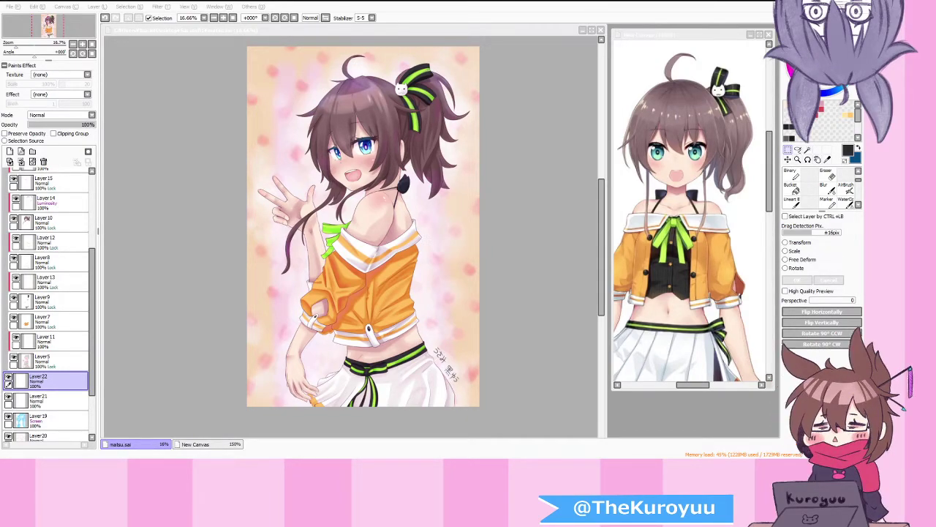
{"action": "key", "text": "h"}
{"action": "key", "text": "h"}
{"action": "key", "text": "h"}
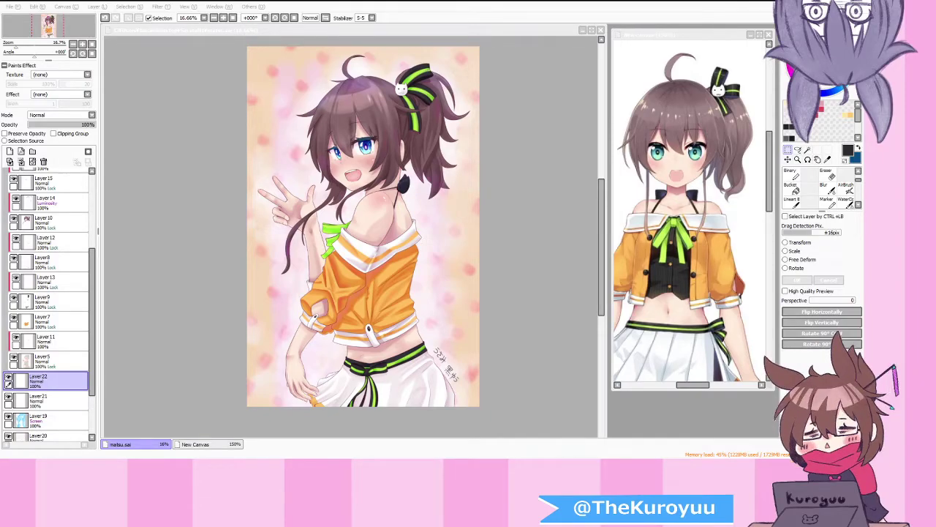
{"action": "key", "text": "h"}
{"action": "key", "text": "h"}
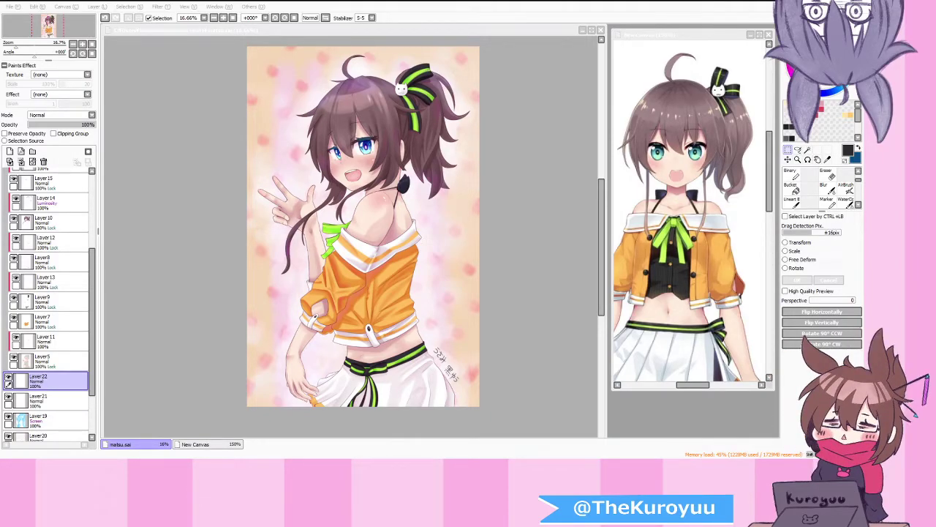